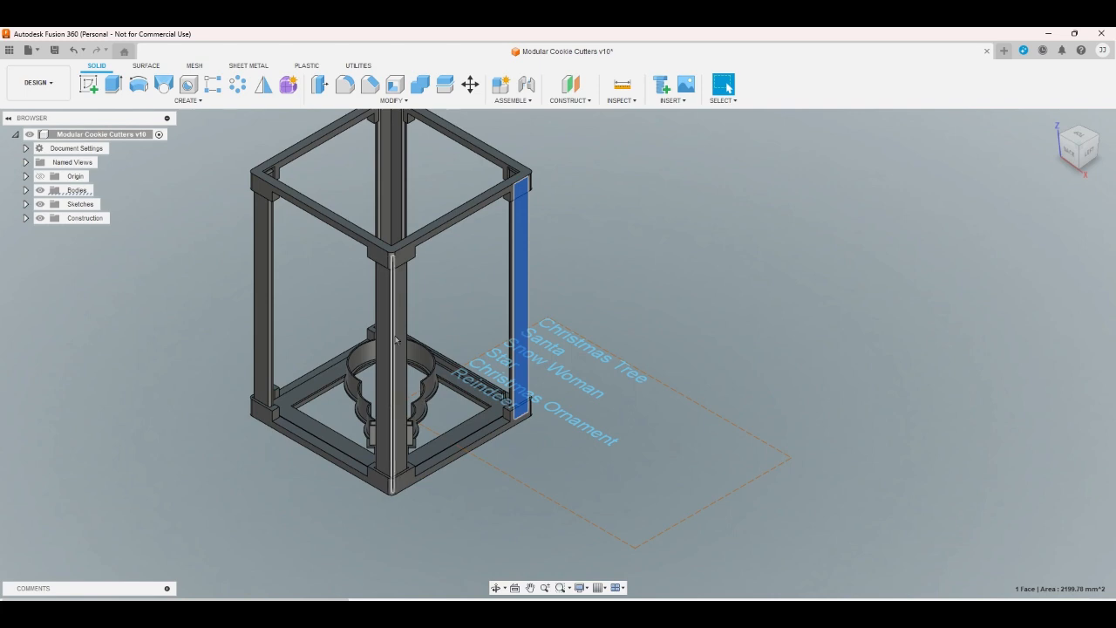
Examine the sleeve frame and the snowman cutter inside it from the top view, the home view and the other corners
left_click(399, 348)
left_click(242, 465)
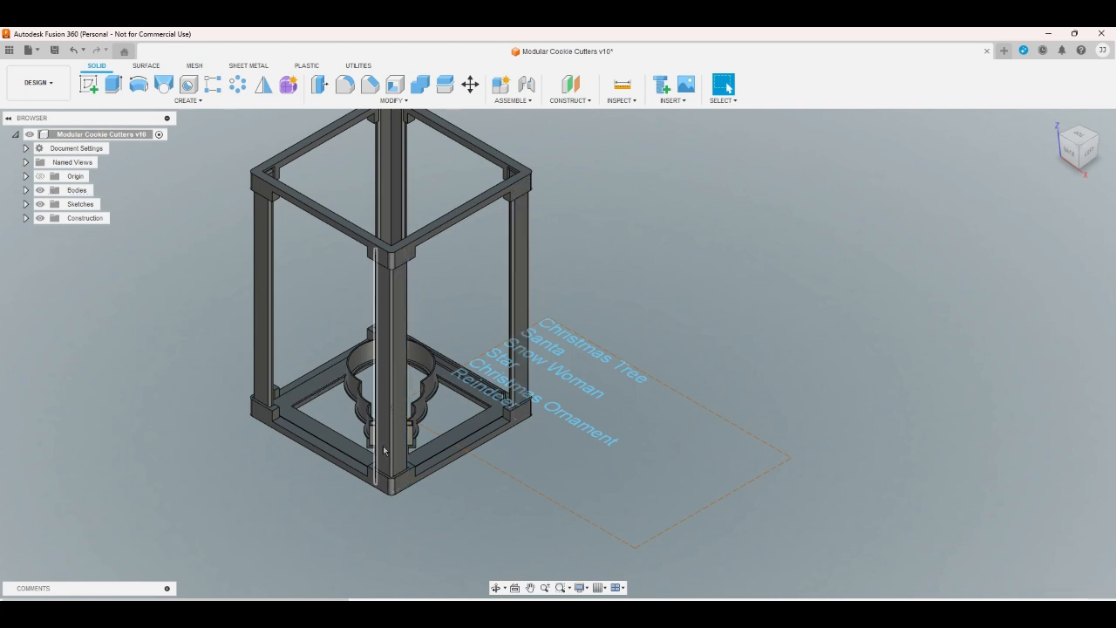
left_click(1077, 138)
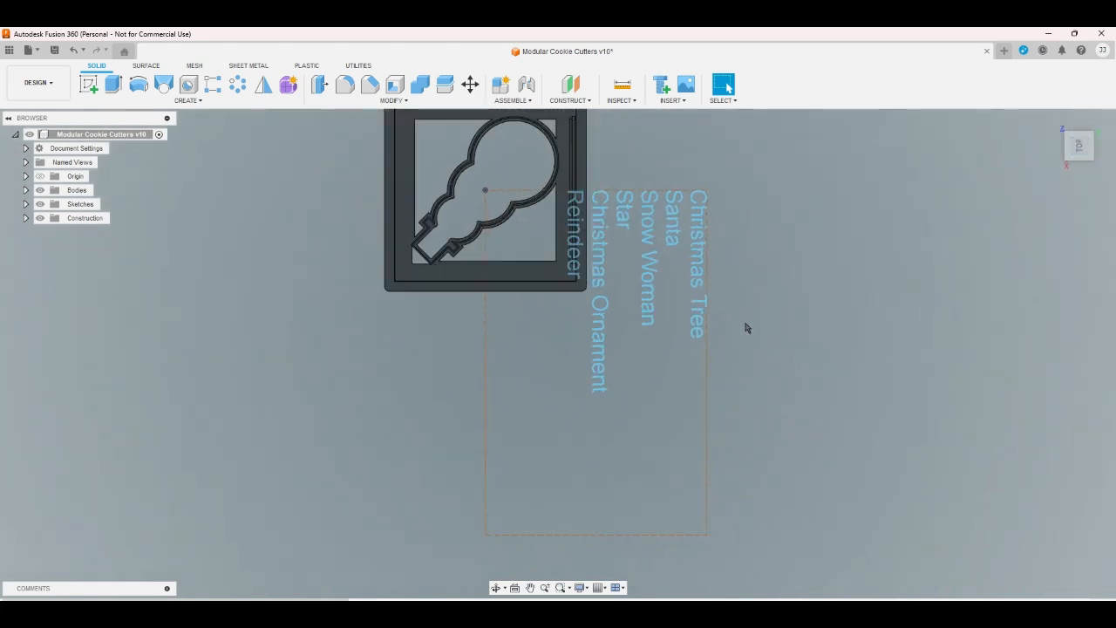
left_click(1093, 122)
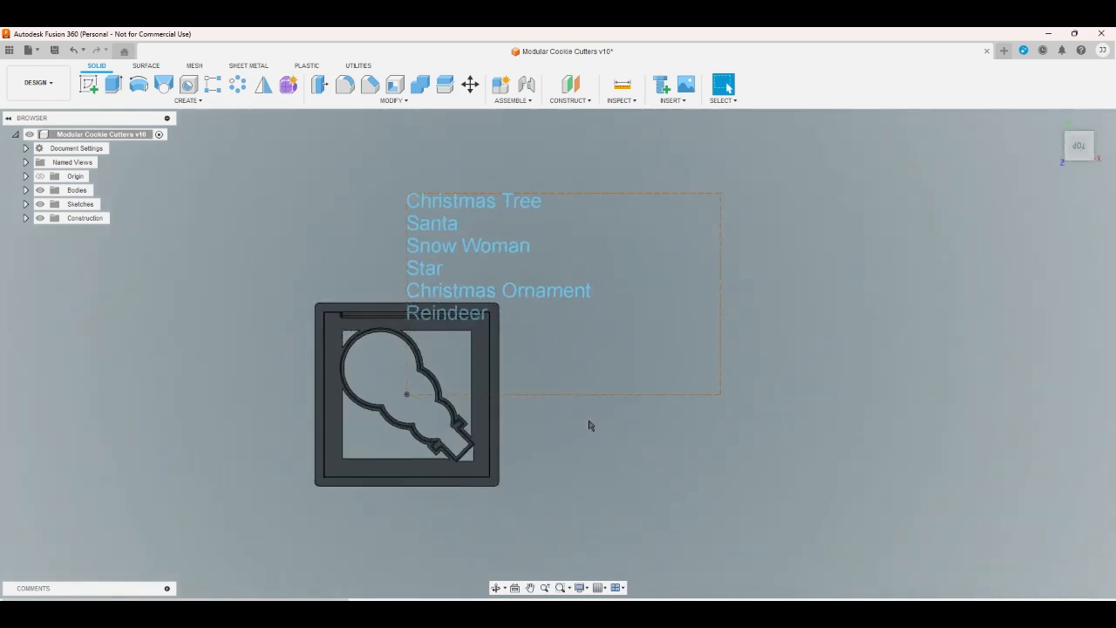
scroll(352, 347, "up", 3)
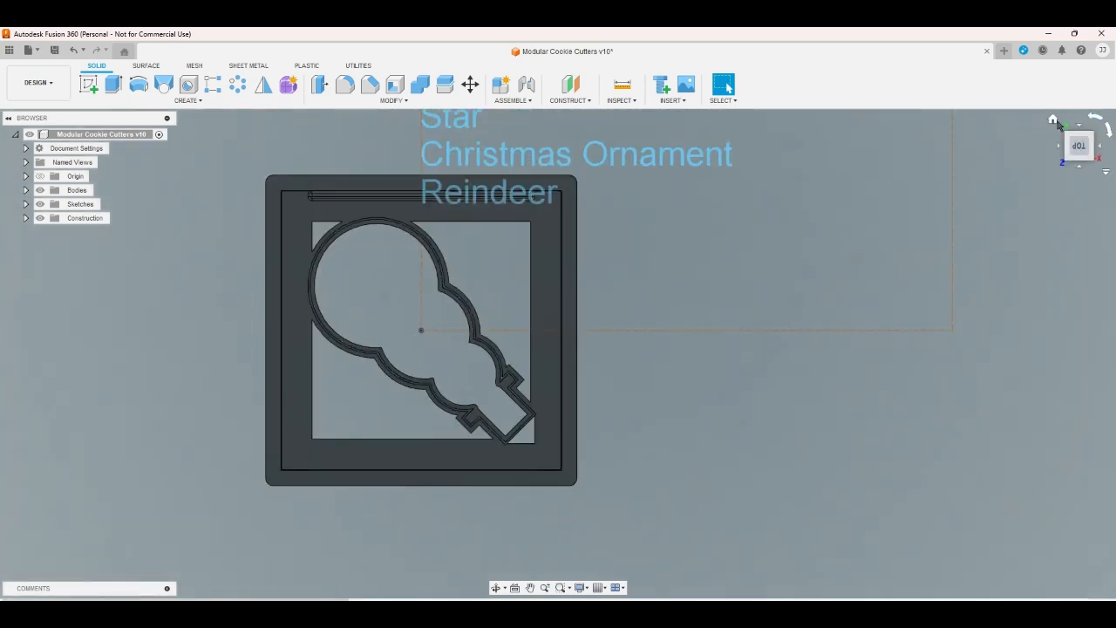
left_click(1053, 123)
scroll(430, 437, "up", 5)
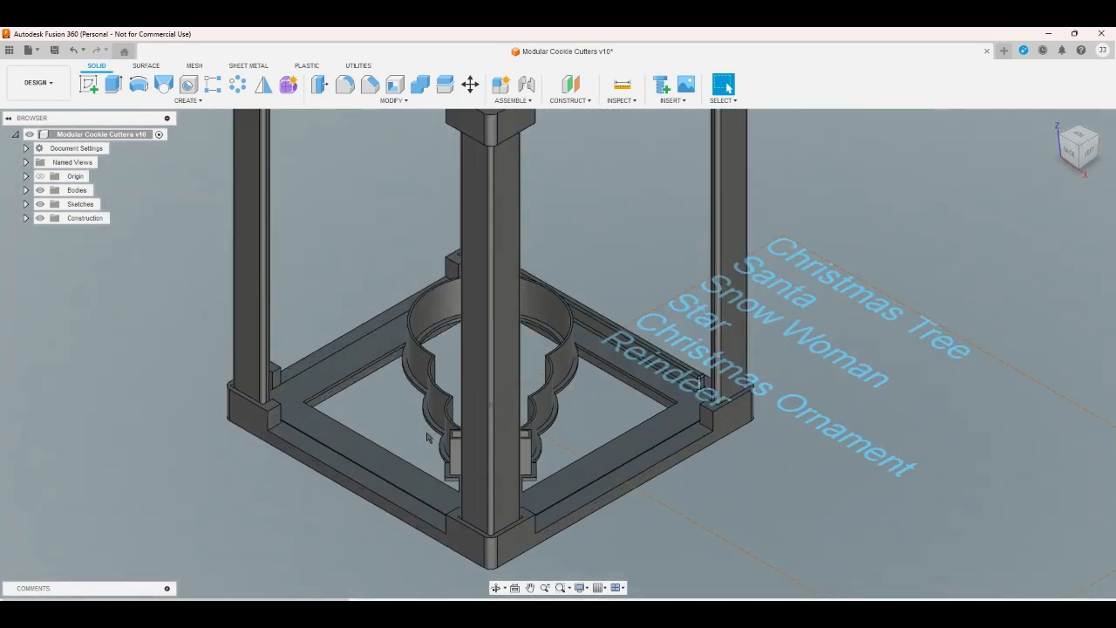
left_click(1096, 144)
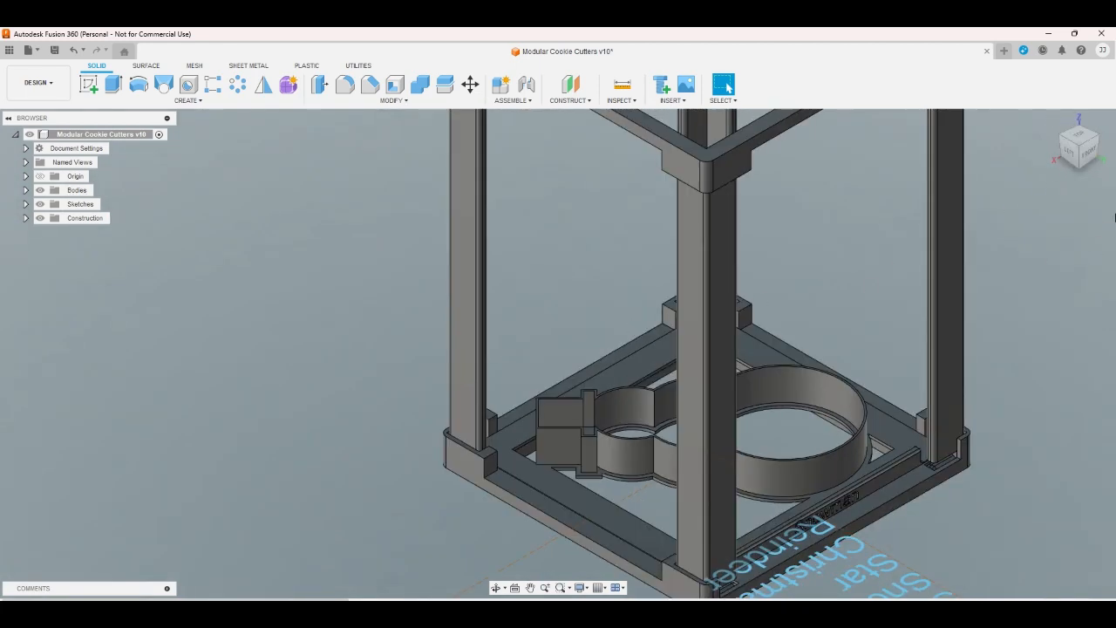
left_click(1096, 144)
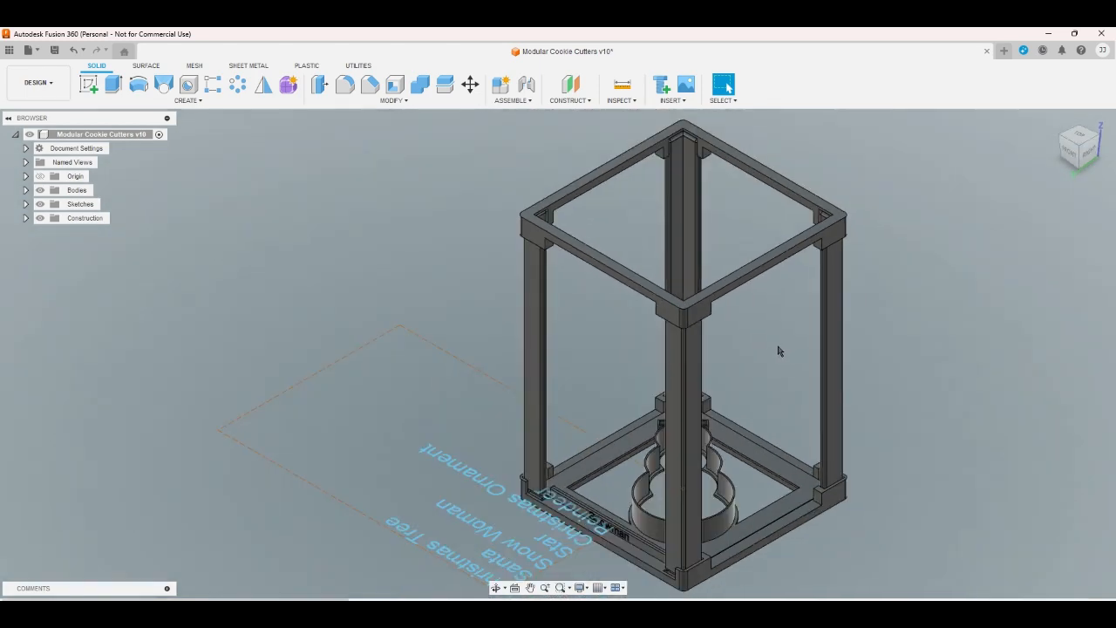
scroll(615, 509, "up", 5)
scroll(666, 523, "up", 2)
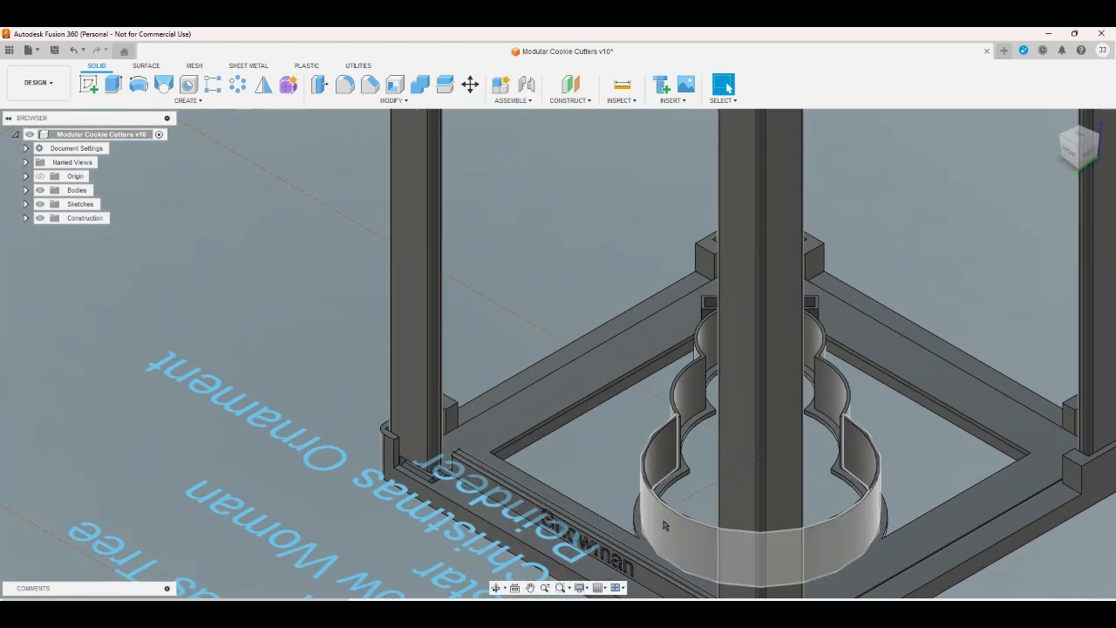
scroll(664, 525, "down", 5)
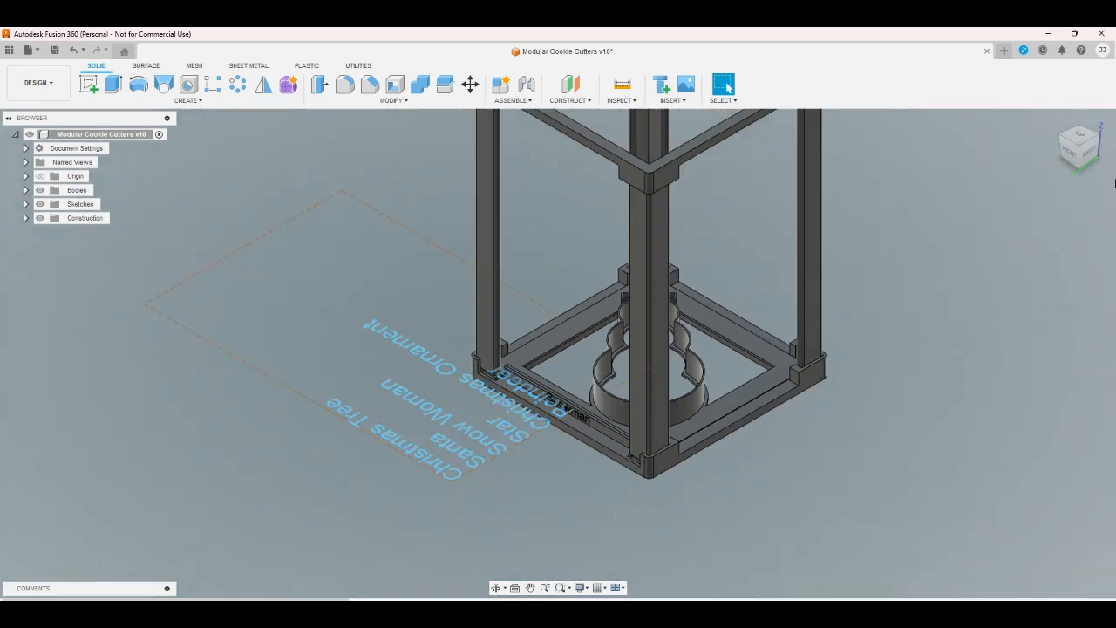
left_click(1053, 121)
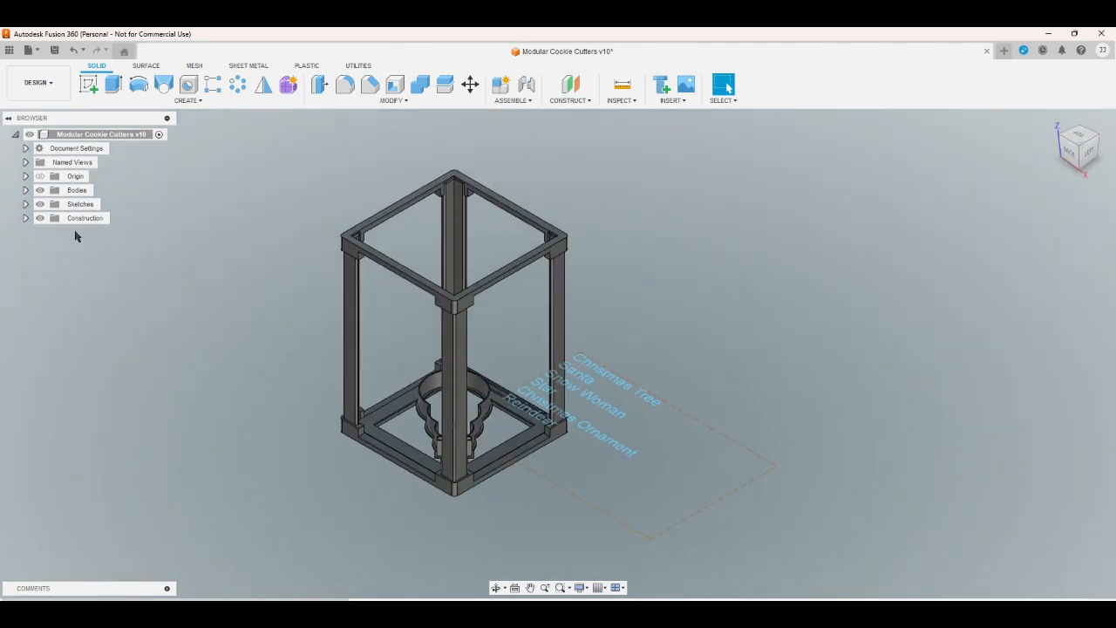
Hide all visible bodies: the Snowman Cutter, the Bulk Sleeve base, walls and lid, and both slotted walls
left_click(25, 191)
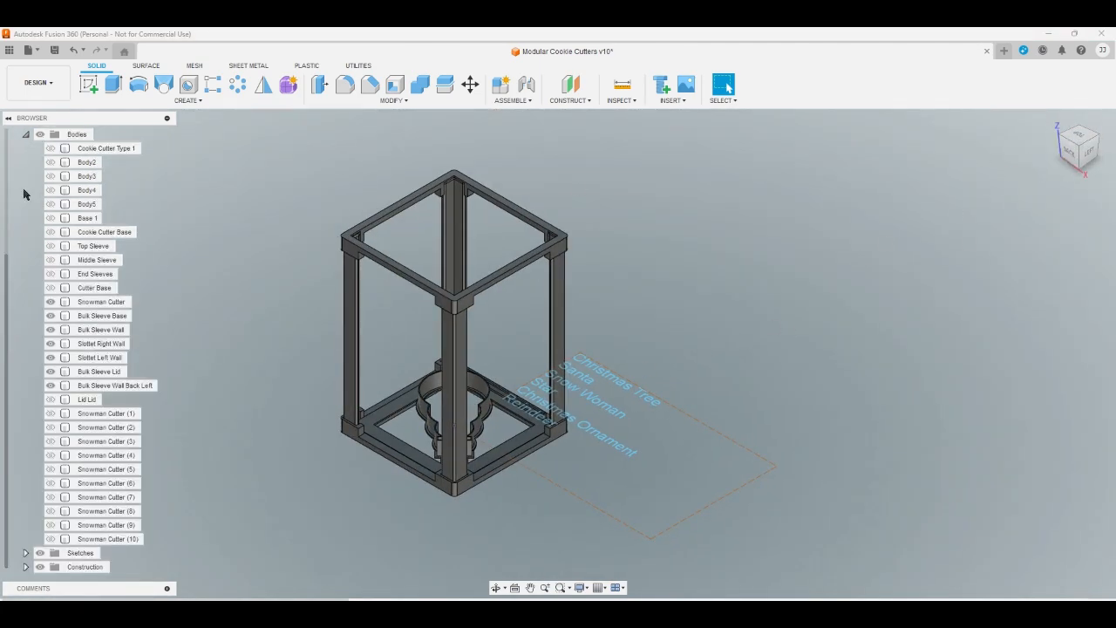
left_click(55, 385)
left_click(50, 385)
left_click(50, 371)
left_click(50, 358)
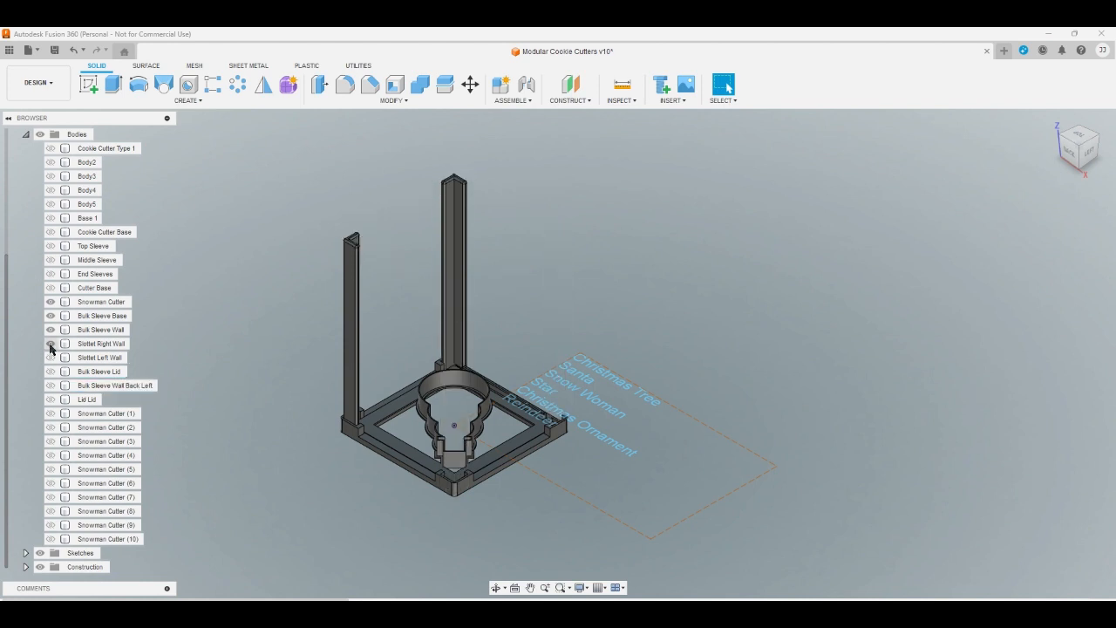
left_click(50, 343)
left_click(49, 329)
left_click(50, 316)
left_click(50, 301)
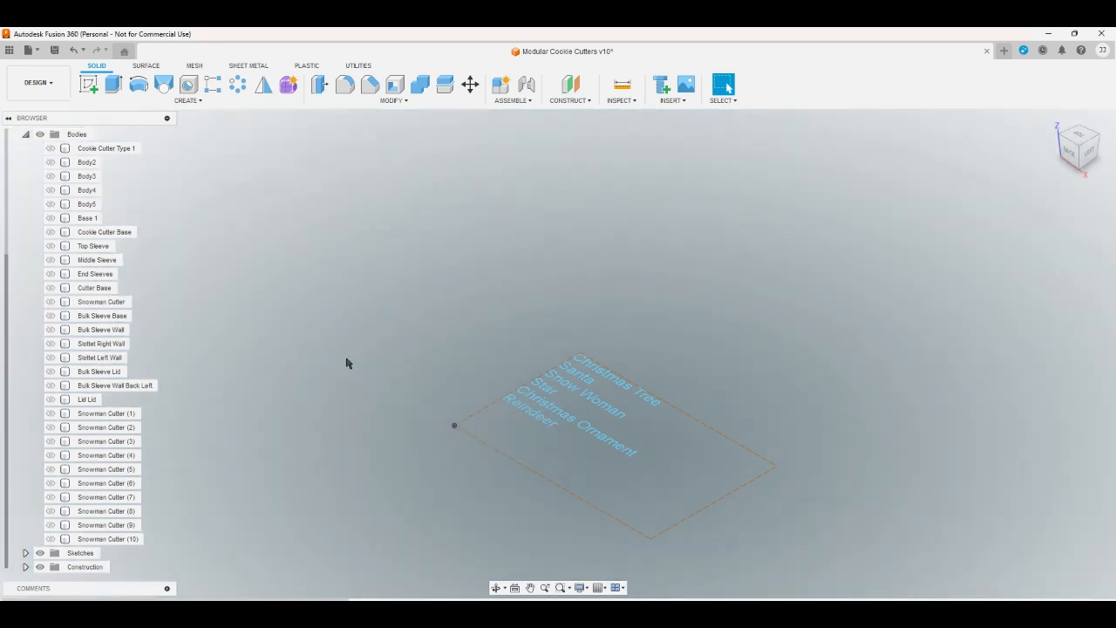
left_click(26, 135)
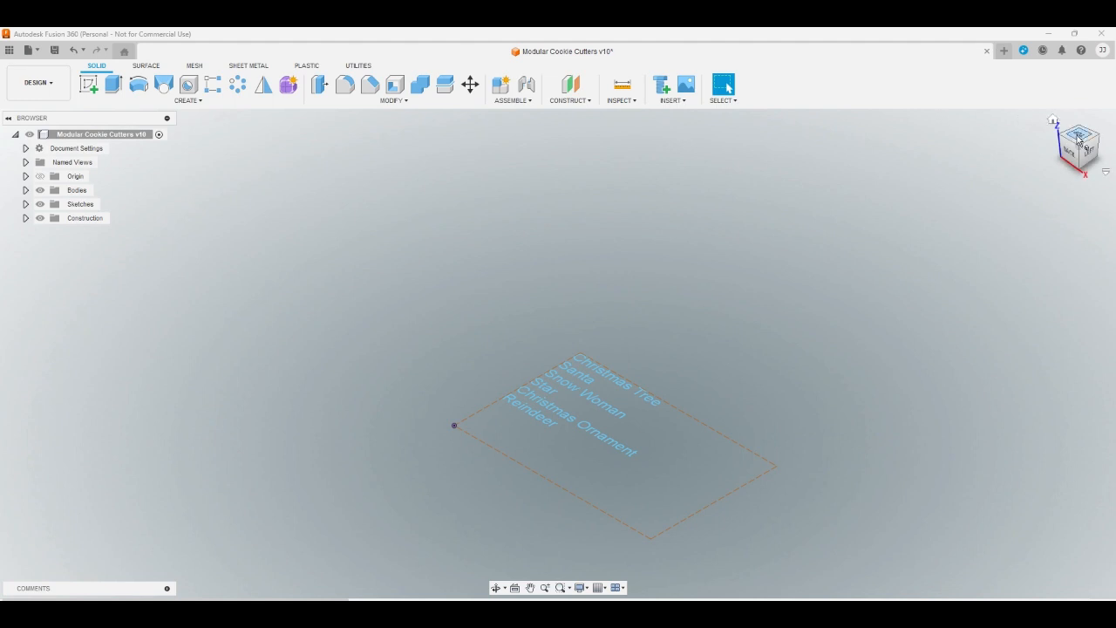
View the design from the top and show the Cutter Base body
left_click(1079, 136)
scroll(627, 243, "up", 2)
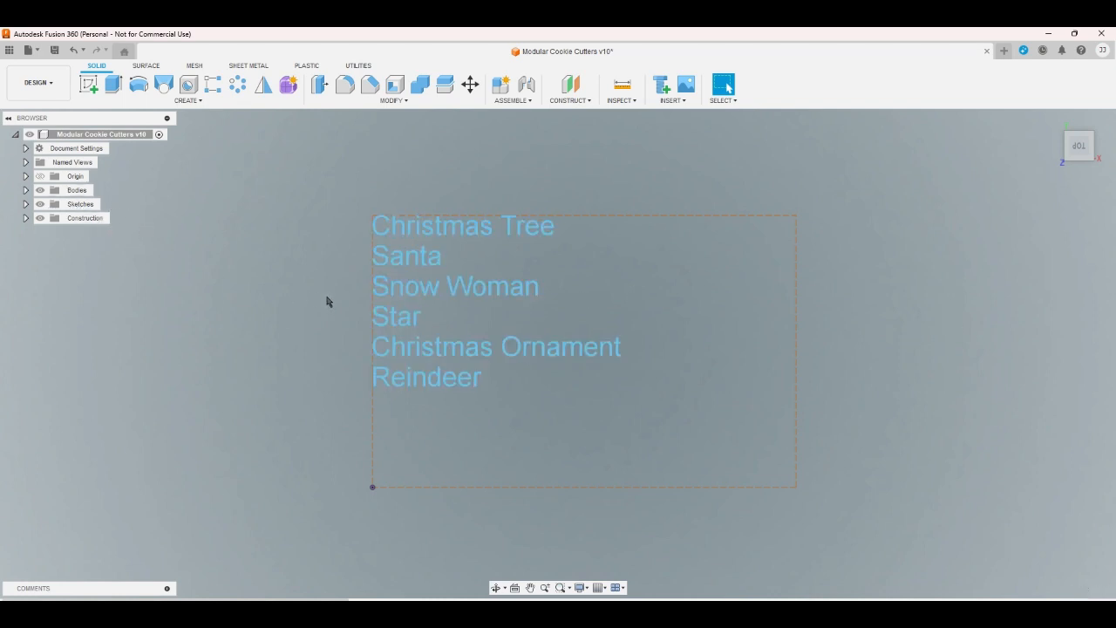
left_click(25, 190)
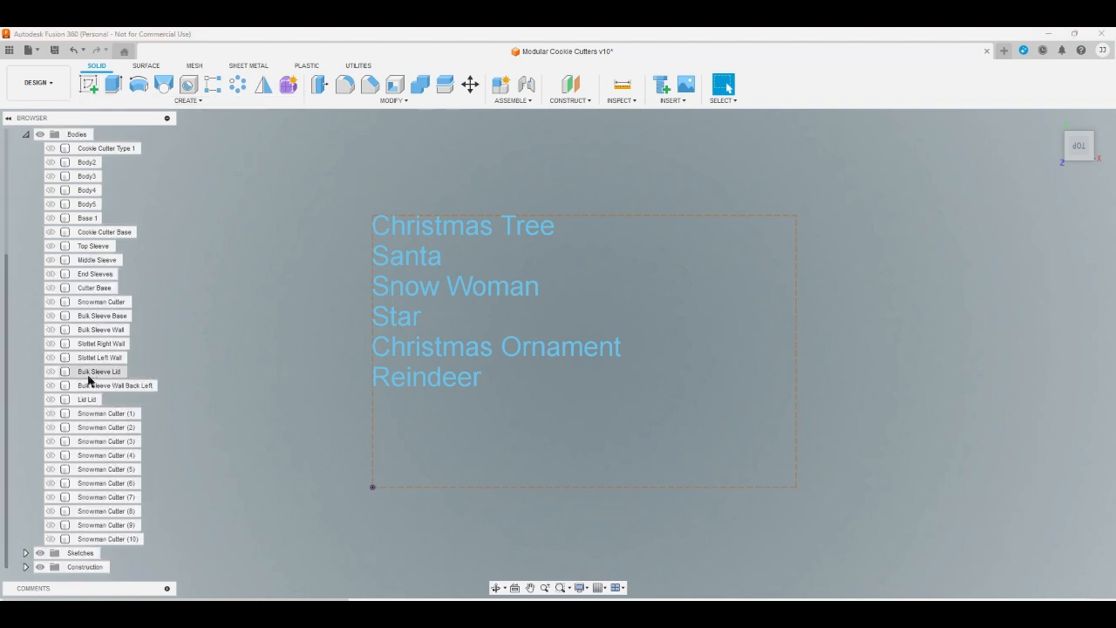
left_click(50, 288)
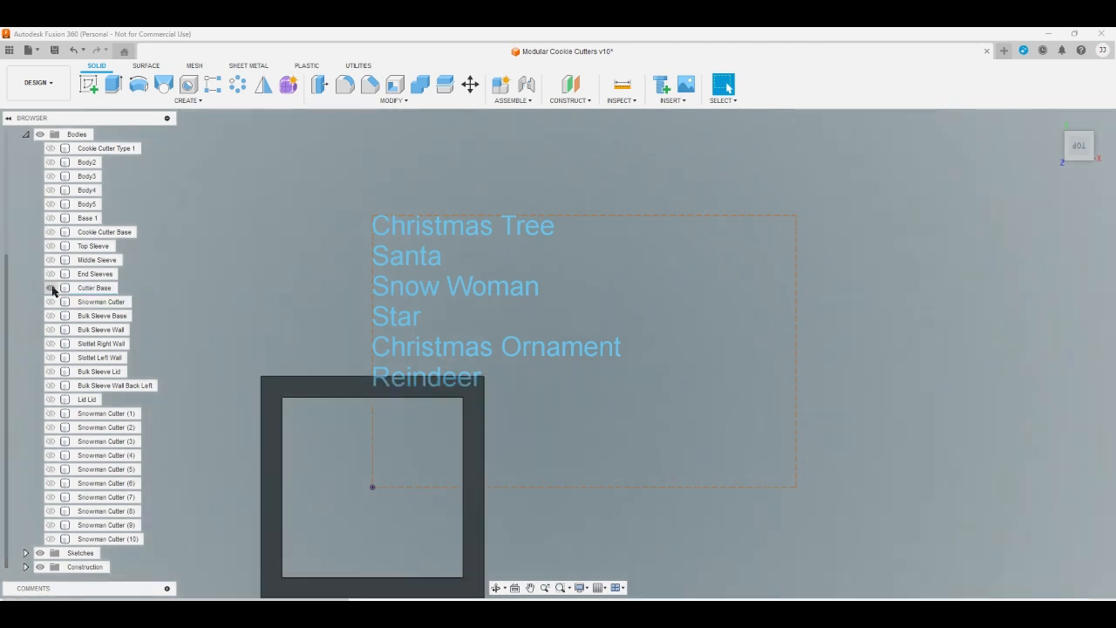
Toggle the Snowman Cutter body on and off to compare it with the Cutter Base, leaving it hidden
left_click(50, 302)
left_click(51, 302)
left_click(50, 302)
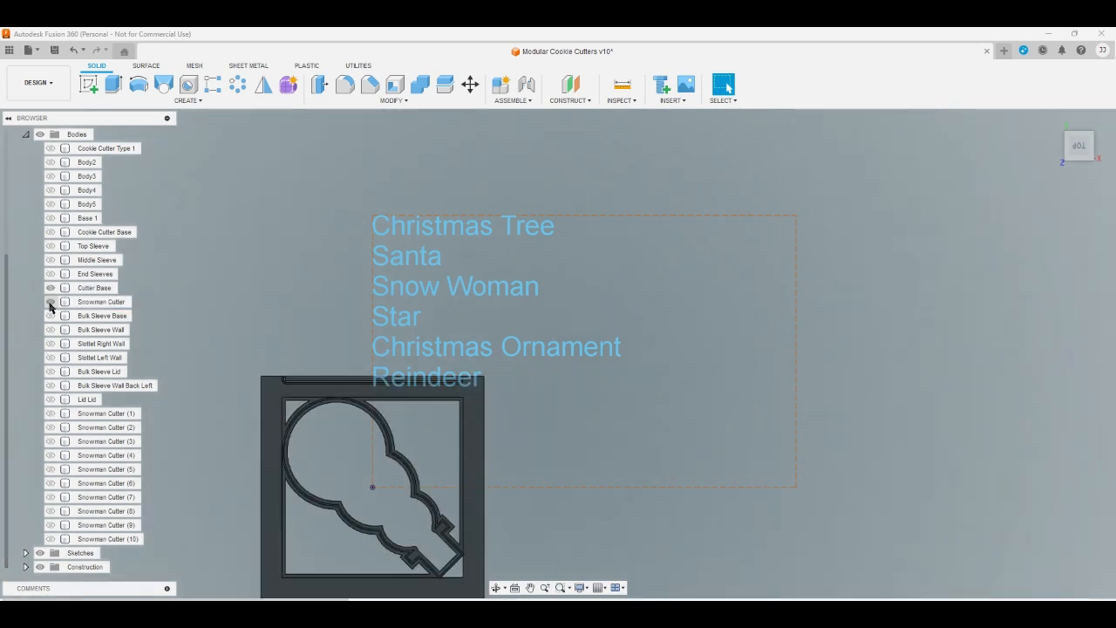
left_click(50, 302)
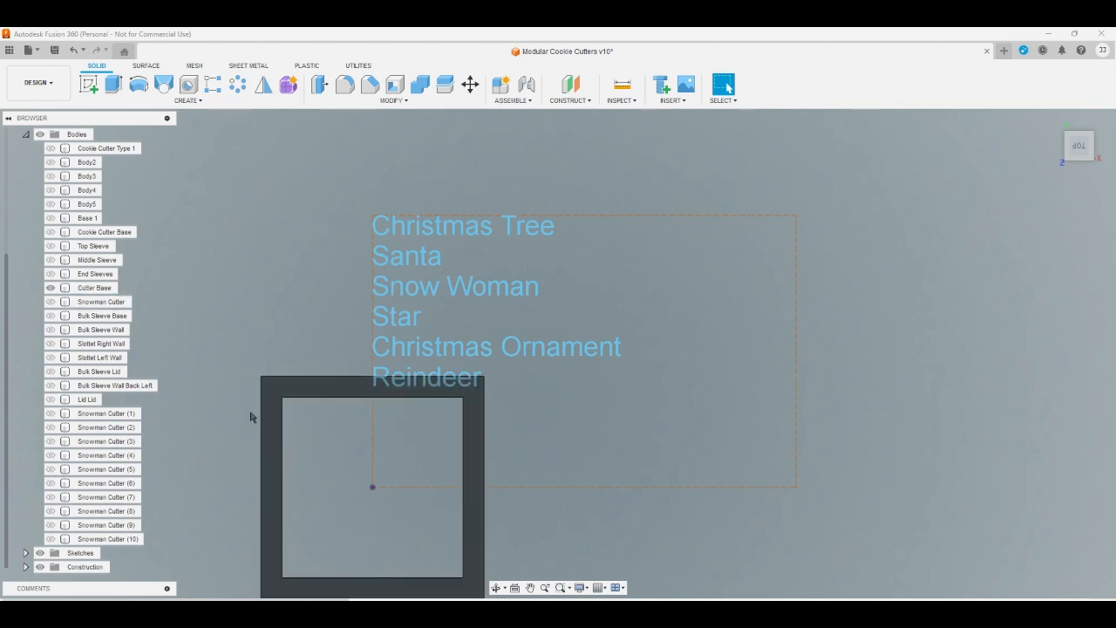
Start a Fillet on the Cutter Base and select the two long outer edges and the short corner edge at one corner
scroll(243, 410, "up", 3)
scroll(243, 405, "up", 3)
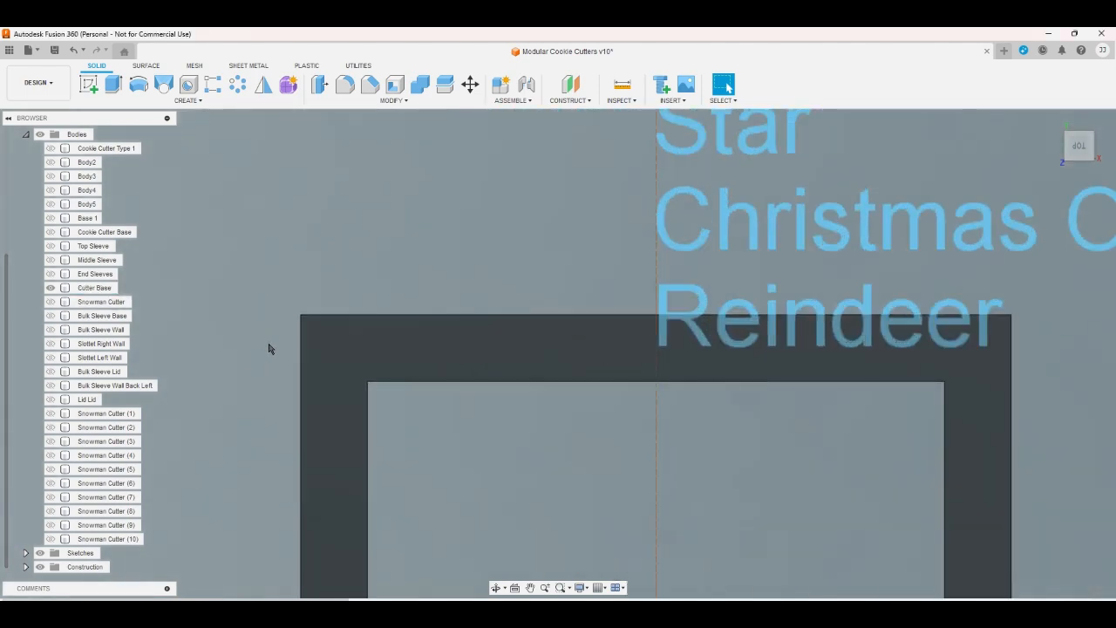
left_click(1068, 162)
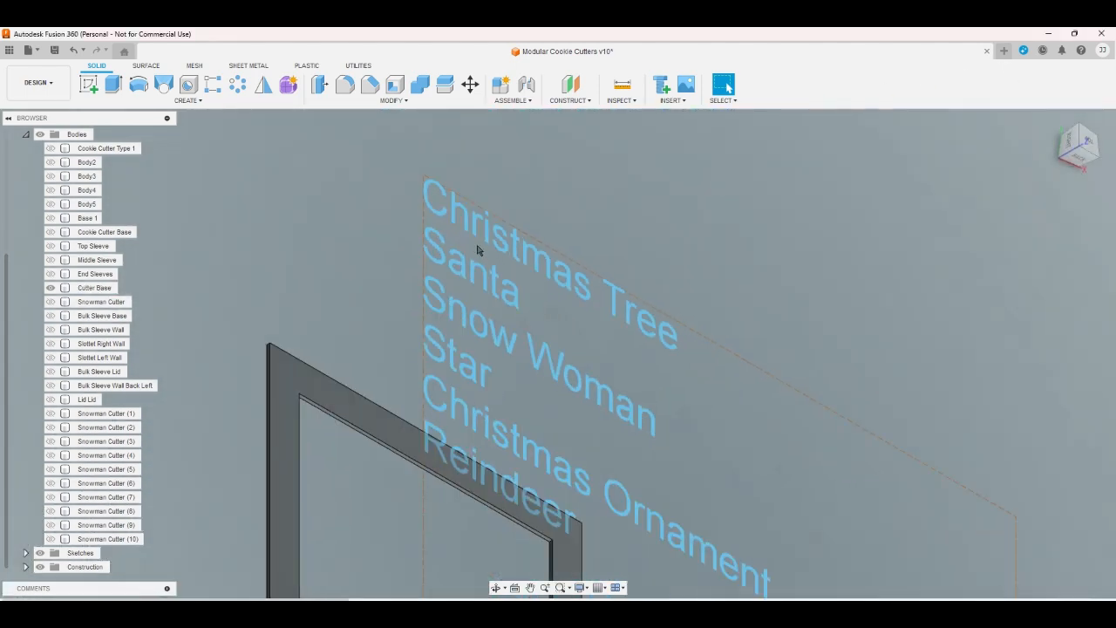
scroll(345, 288, "down", 2)
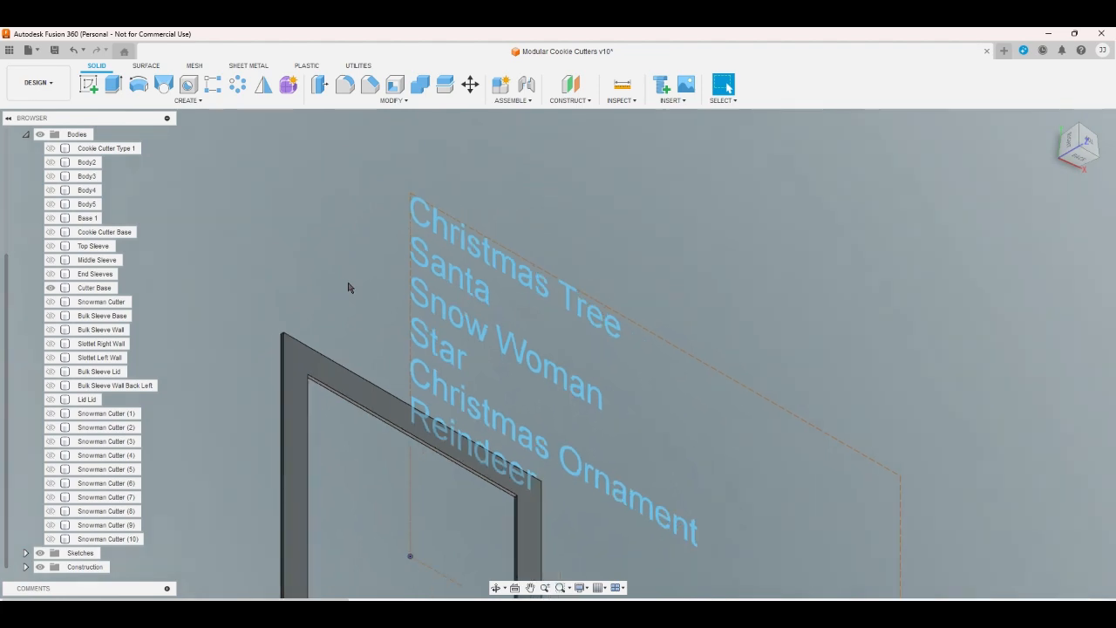
scroll(305, 528, "up", 5)
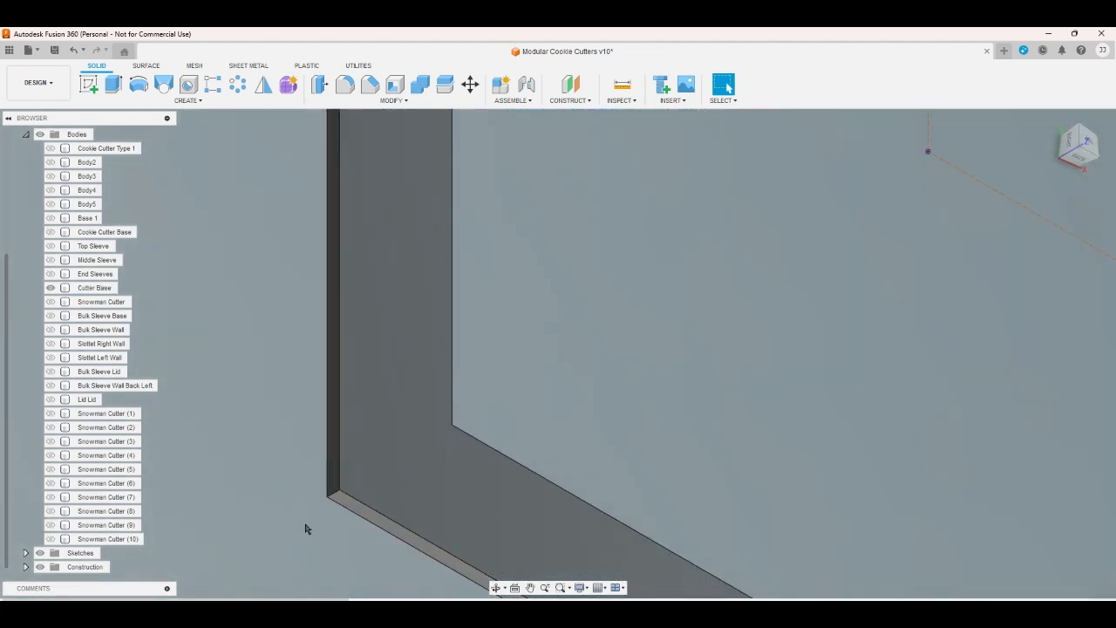
left_click(341, 89)
left_click(340, 506)
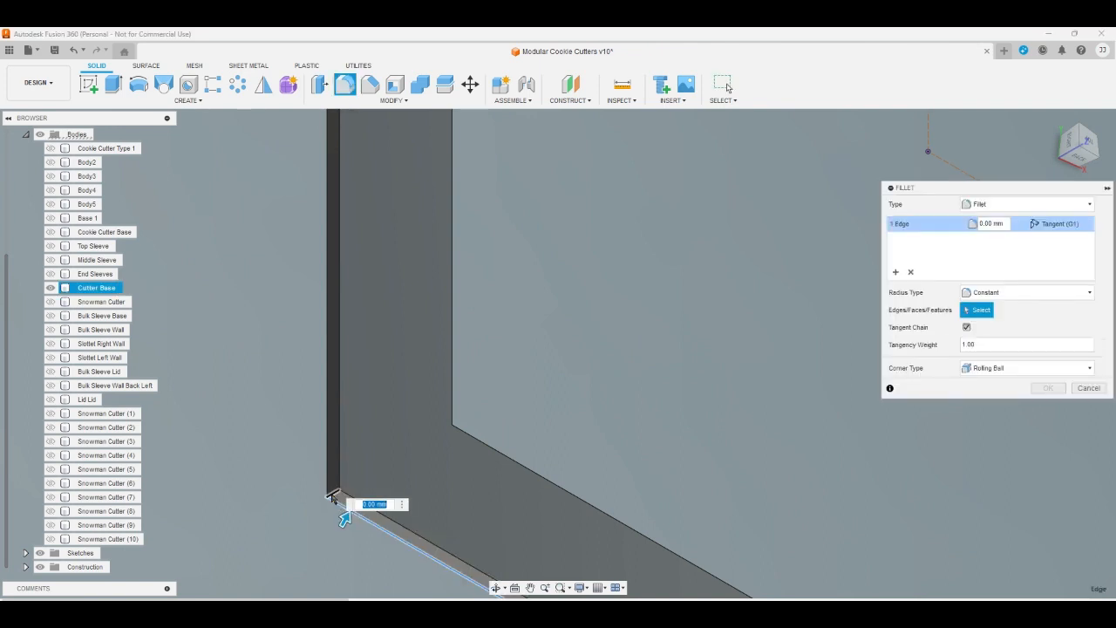
left_click(330, 488)
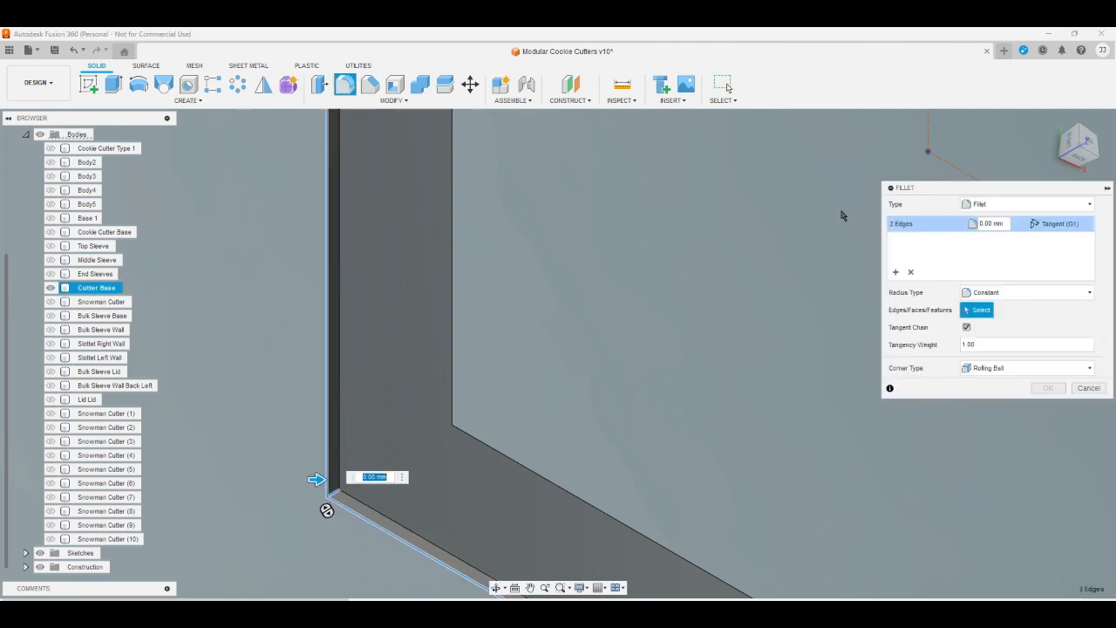
Add the next long outer edge and the short edge at the second corner of the Cutter Base to the fillet
left_click(1089, 163)
scroll(331, 253, "down", 4)
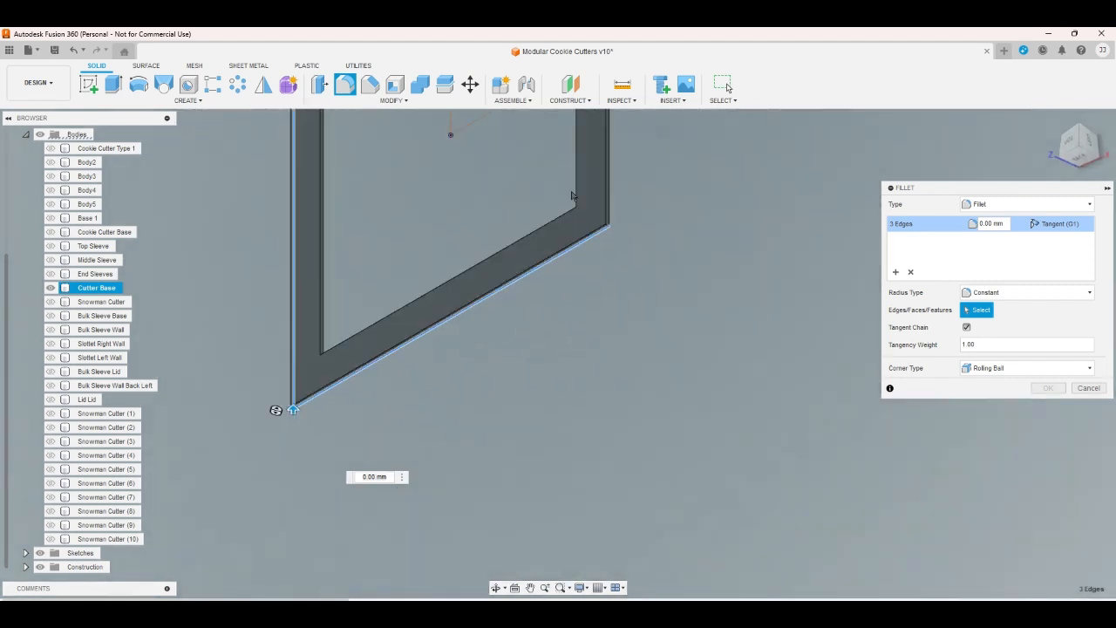
scroll(575, 209, "up", 5)
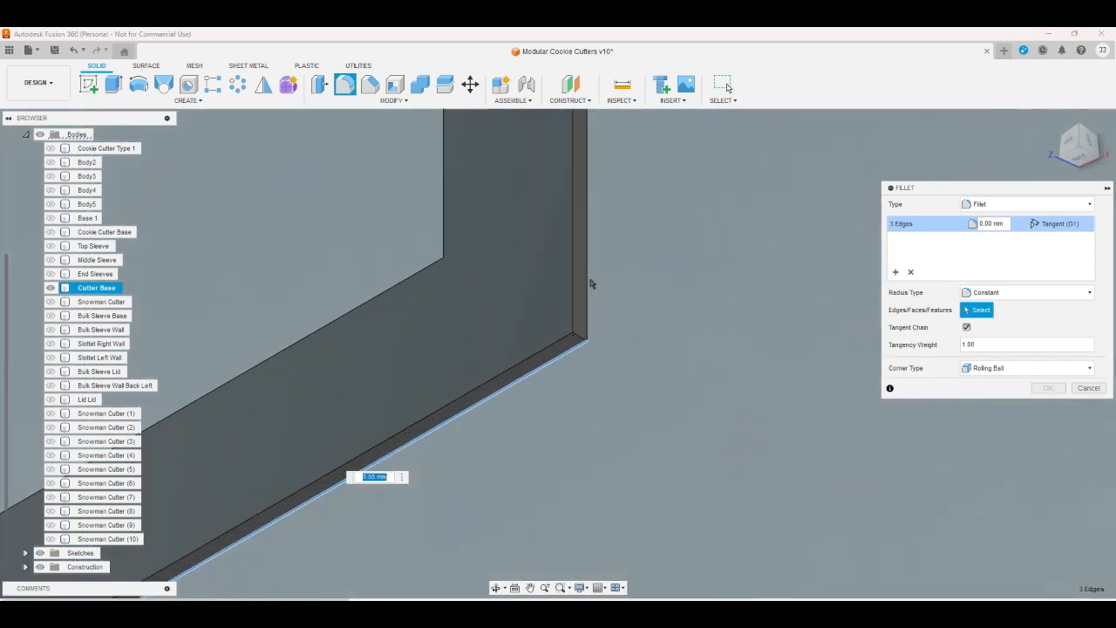
left_click(586, 283)
left_click(582, 339)
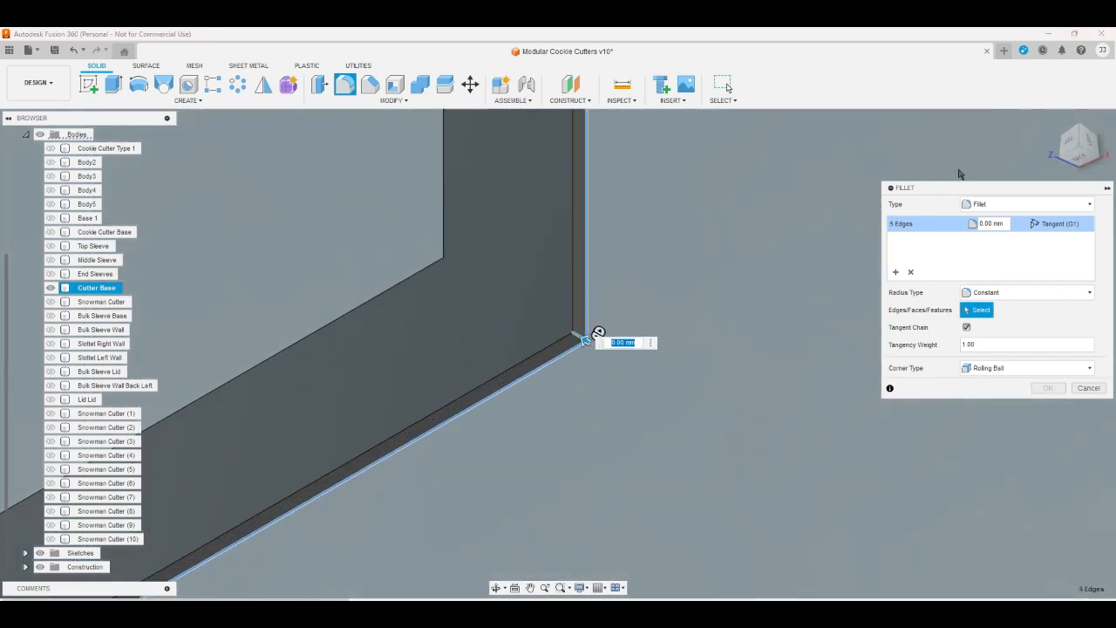
Add the last long outer edge and the short edge at the third corner, beside the Reindeer text, to the fillet
left_click(1079, 129)
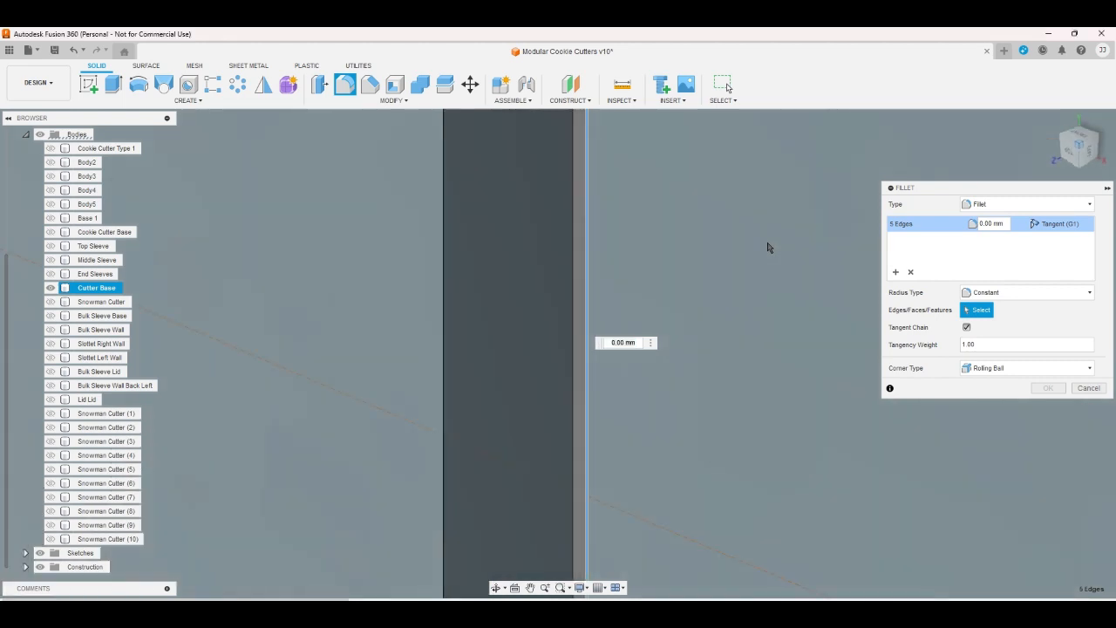
scroll(759, 355, "down", 5)
scroll(712, 189, "up", 3)
scroll(702, 196, "up", 4)
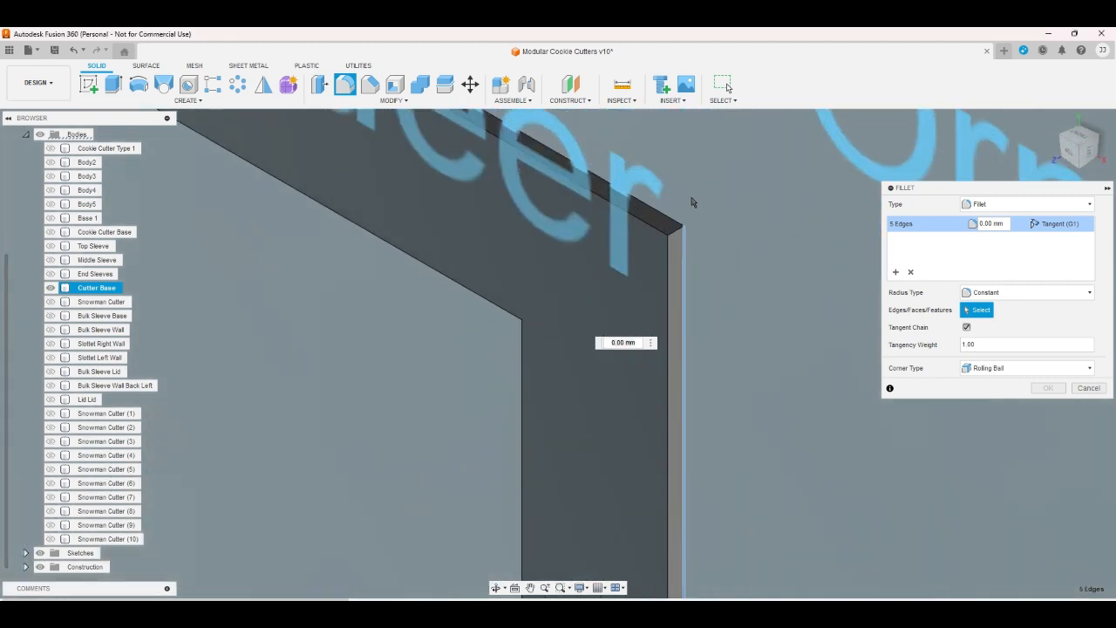
left_click(658, 238)
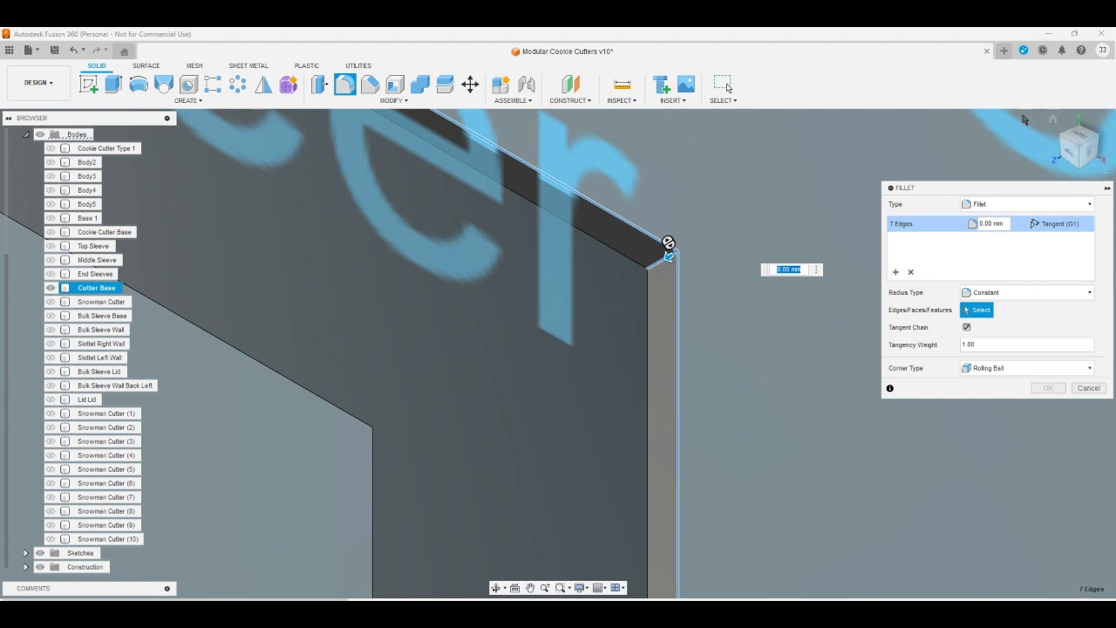
Add the short edge at the fourth corner to the selection and apply the fillet with a radius of 1.2/2 mm
left_click(1061, 136)
scroll(623, 321, "down", 3)
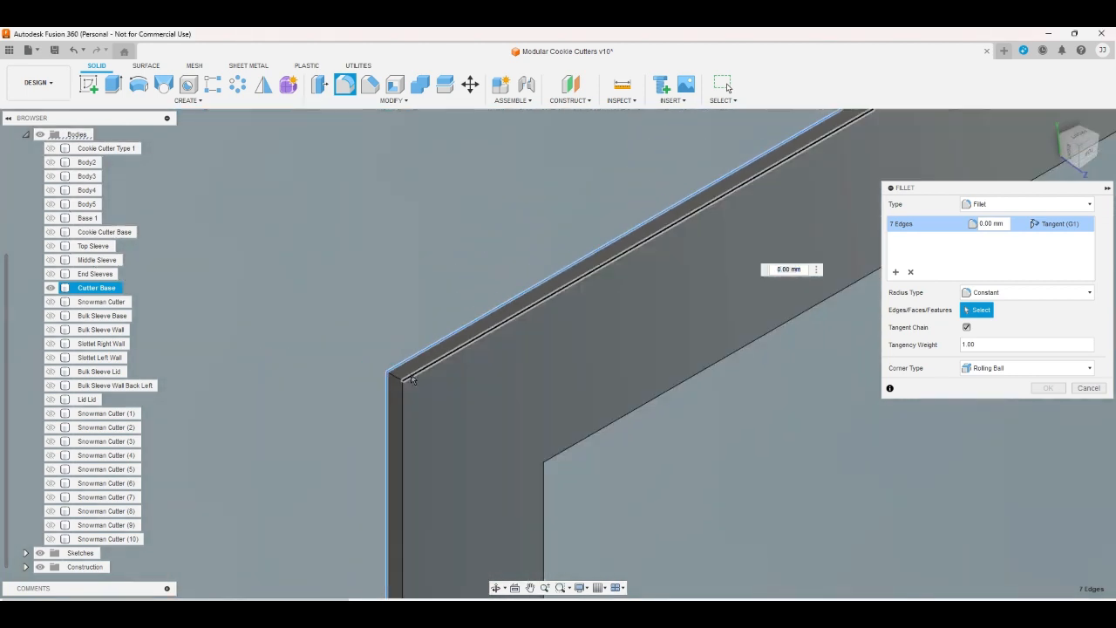
scroll(399, 386, "up", 3)
left_click(408, 362)
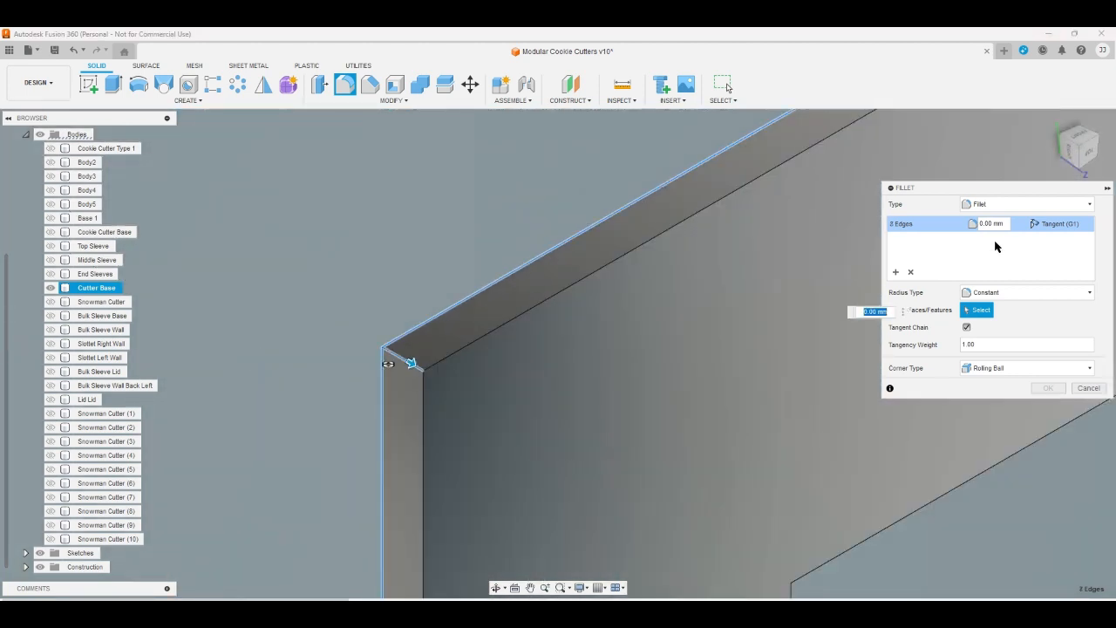
left_click(994, 226)
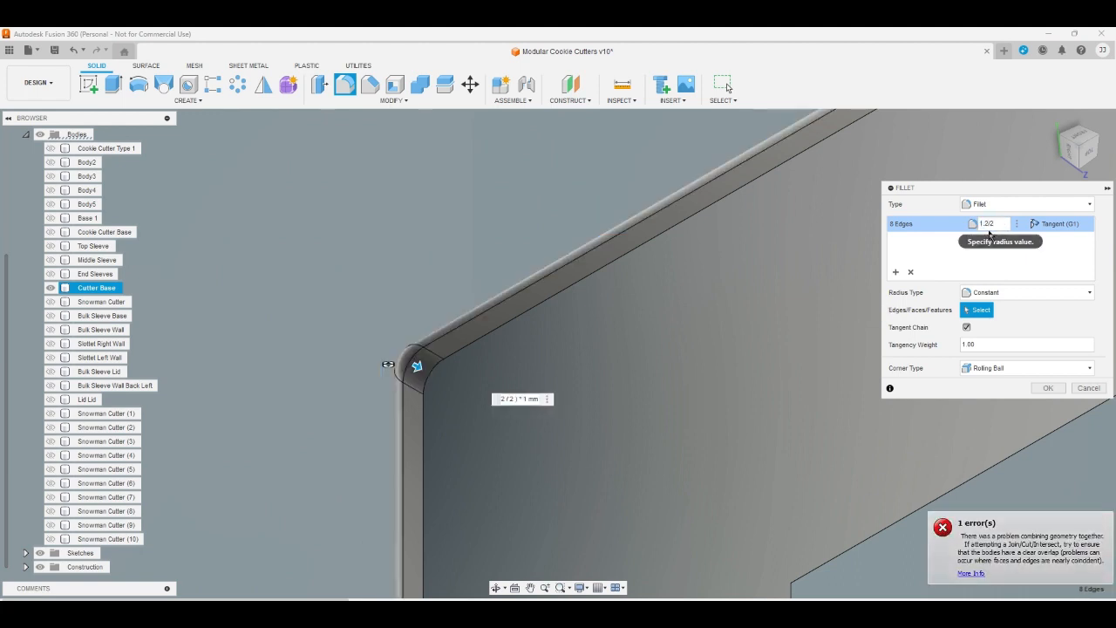
key("Return")
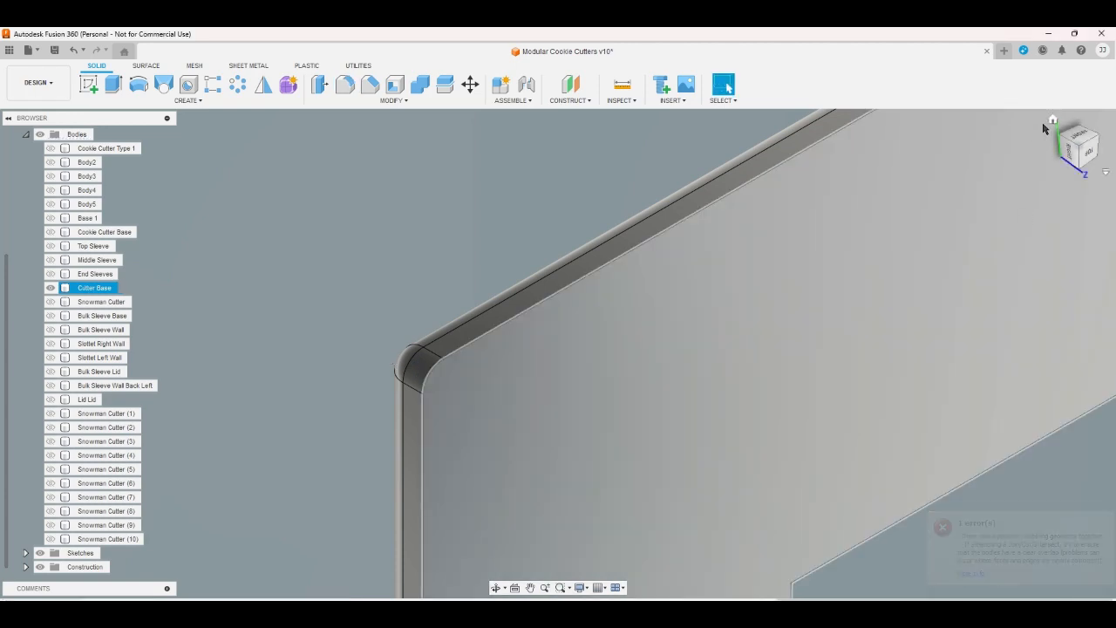
Inspect the filleted corner of the Cutter Base, and view the Snowman Cutter body on its own for comparison
left_click(1049, 123)
scroll(340, 429, "up", 10)
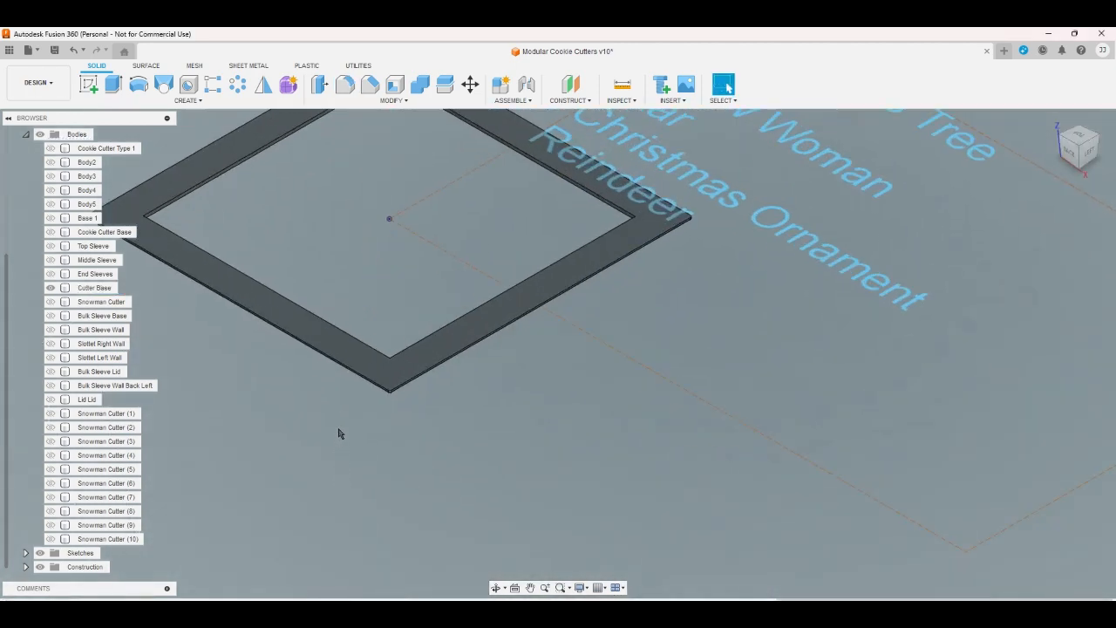
scroll(399, 421, "up", 3)
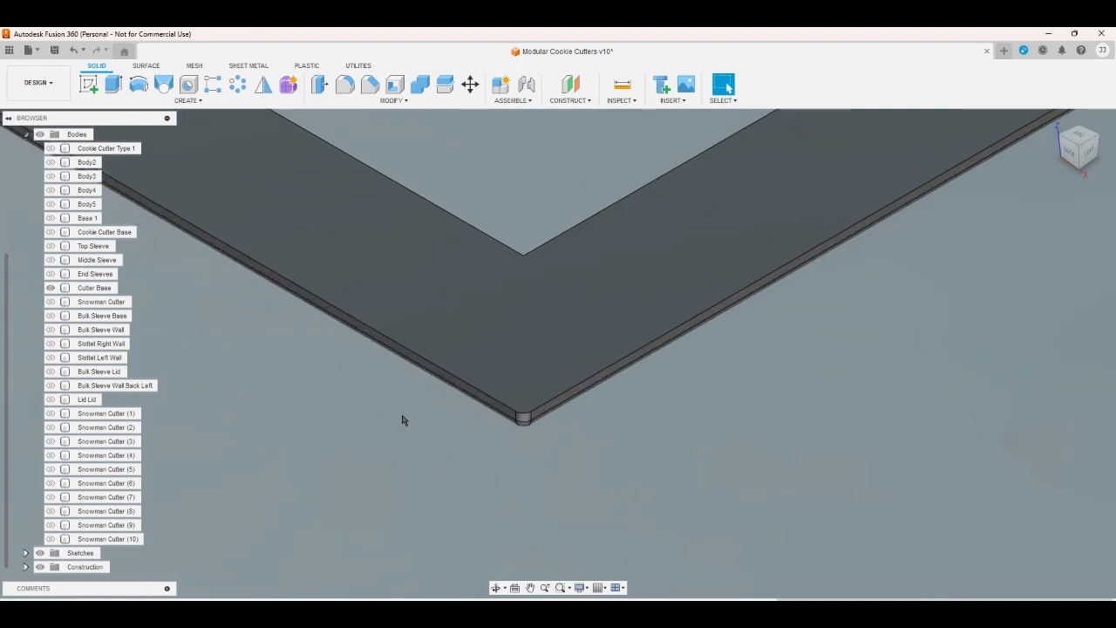
scroll(402, 420, "down", 5)
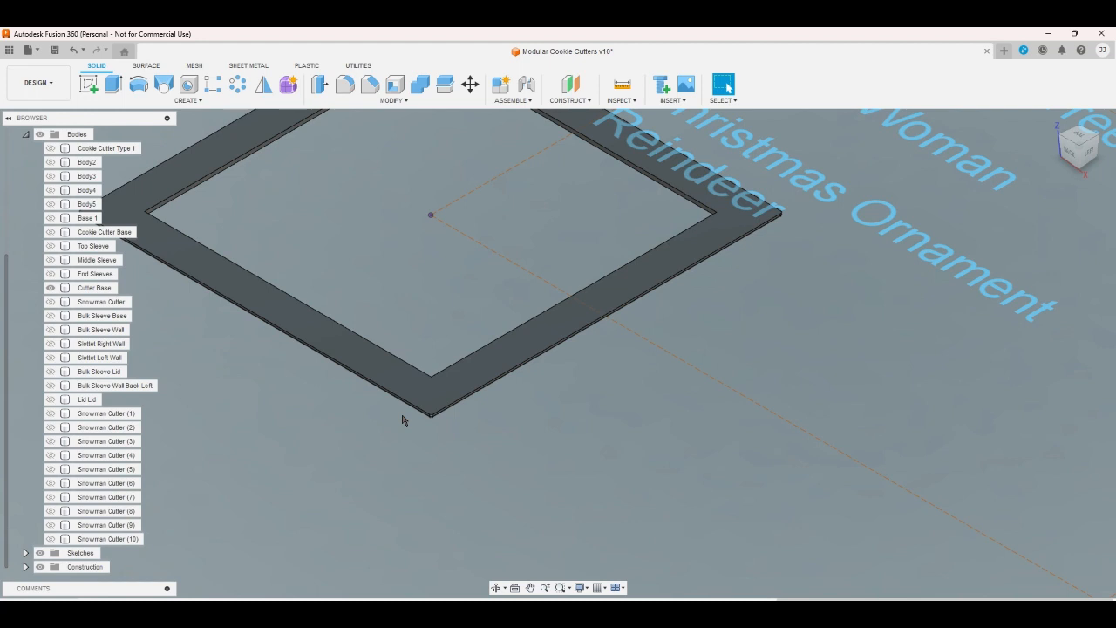
scroll(402, 420, "down", 1)
scroll(195, 438, "up", 1)
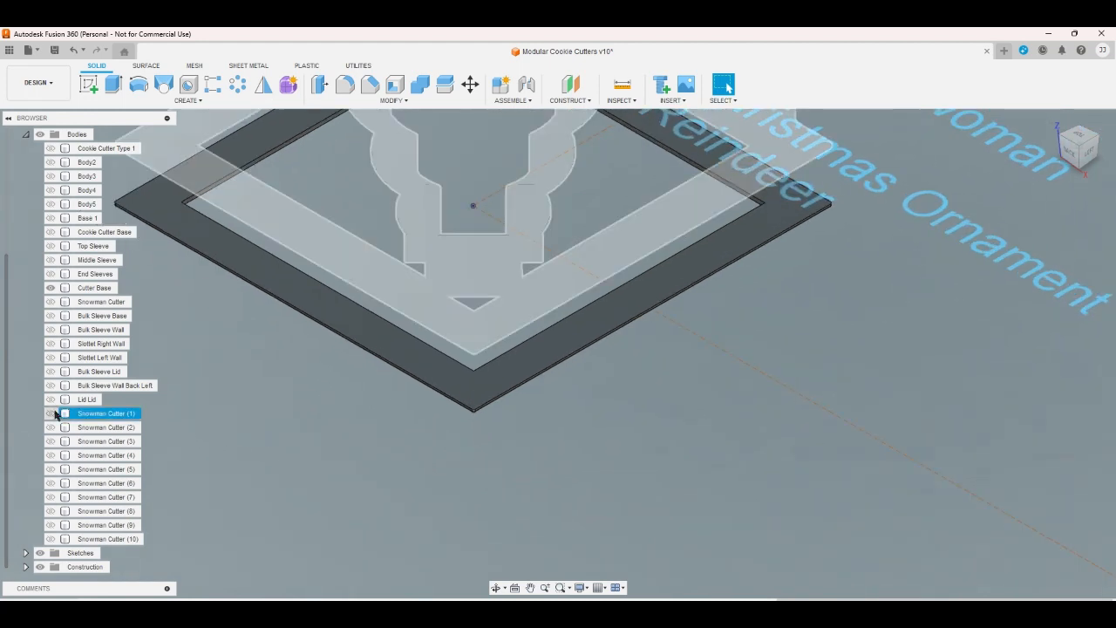
left_click(49, 289)
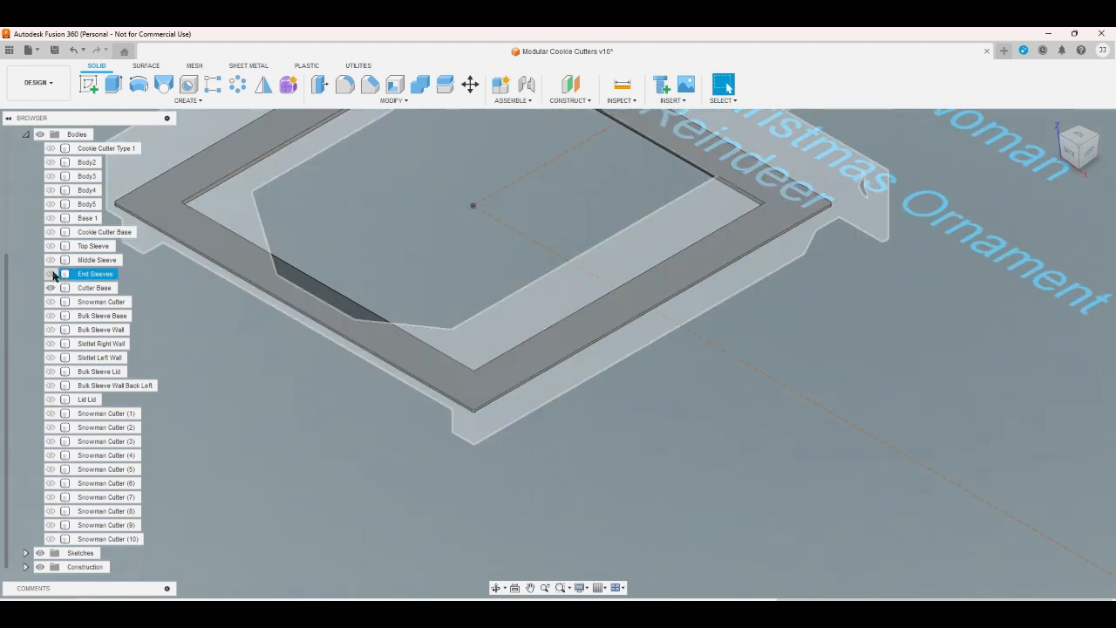
left_click(50, 302)
left_click(49, 288)
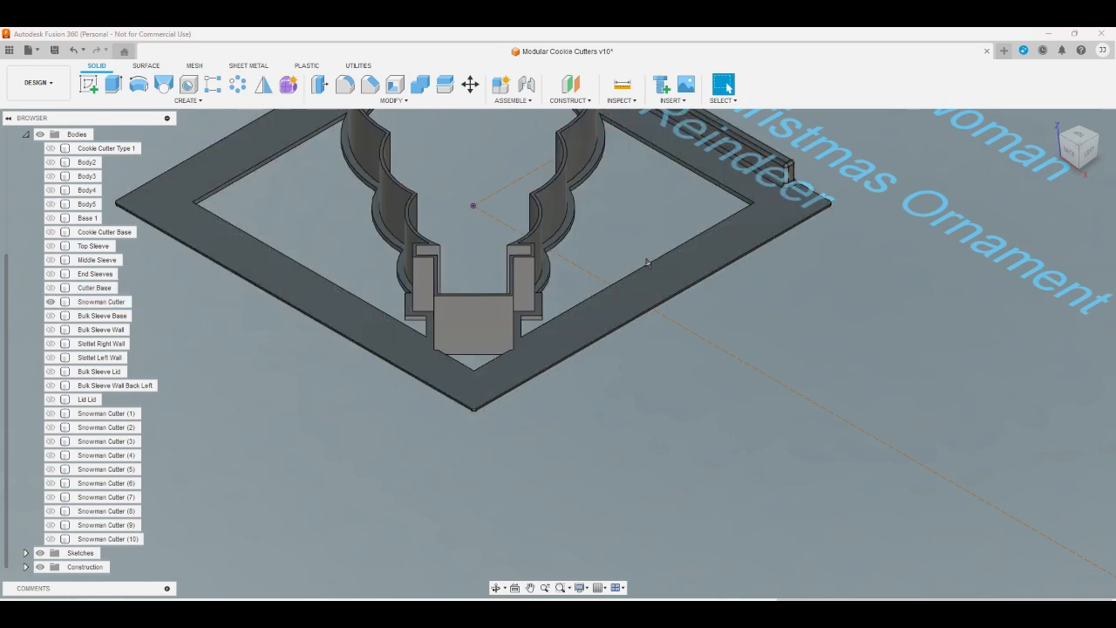
left_click(50, 301)
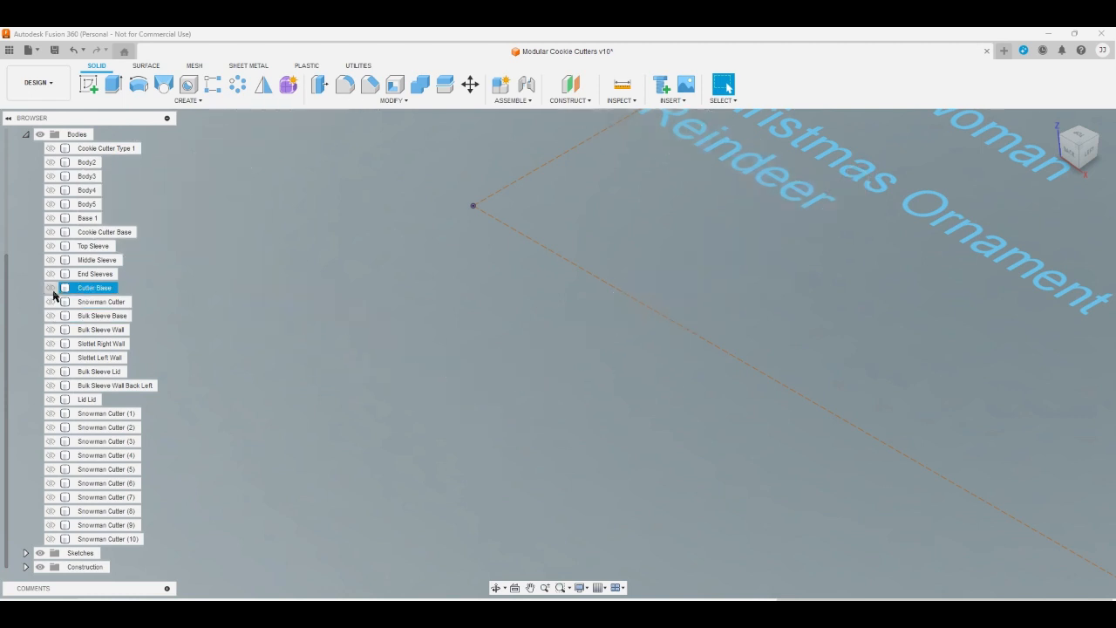
left_click(49, 288)
Save a new version of the design and create an in-place copy of the Cutter Base body with Move/Copy
left_click(54, 52)
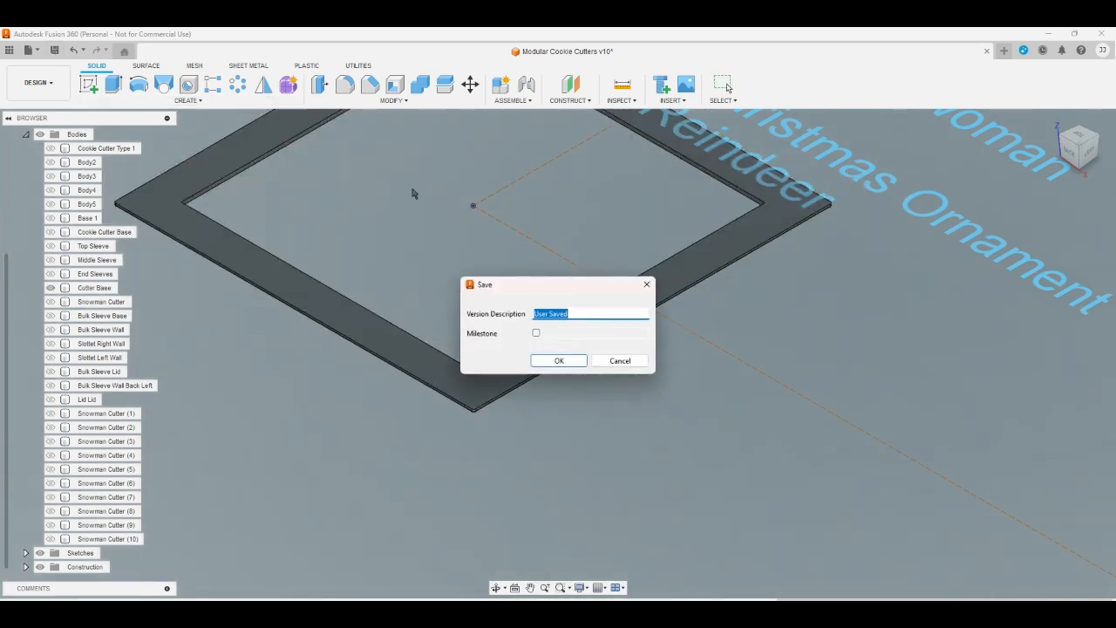
left_click(563, 361)
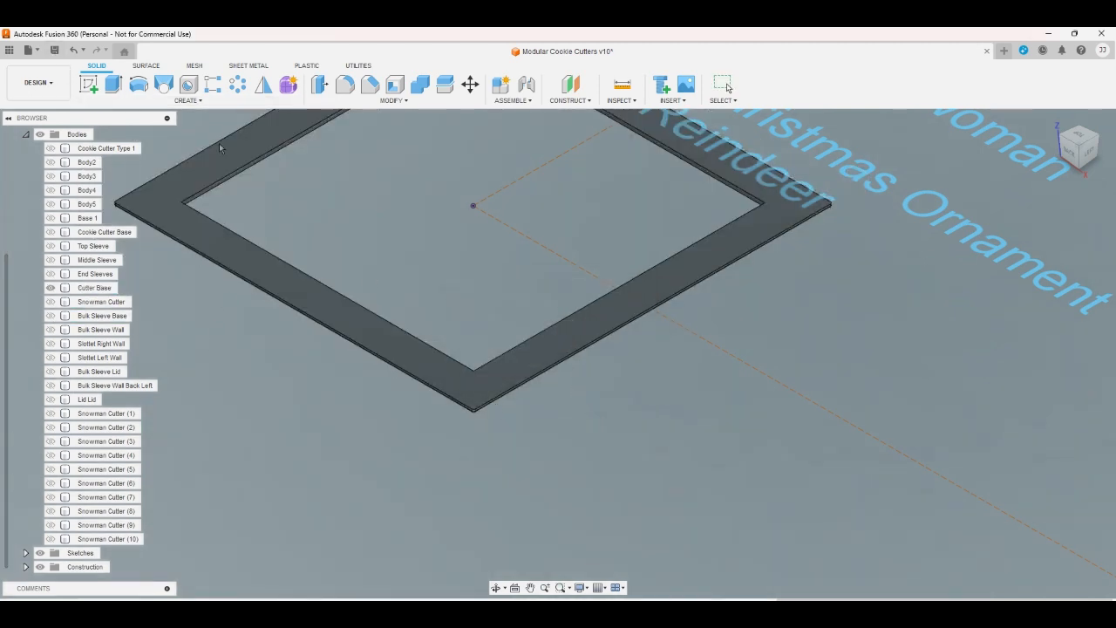
left_click(469, 84)
left_click(451, 362)
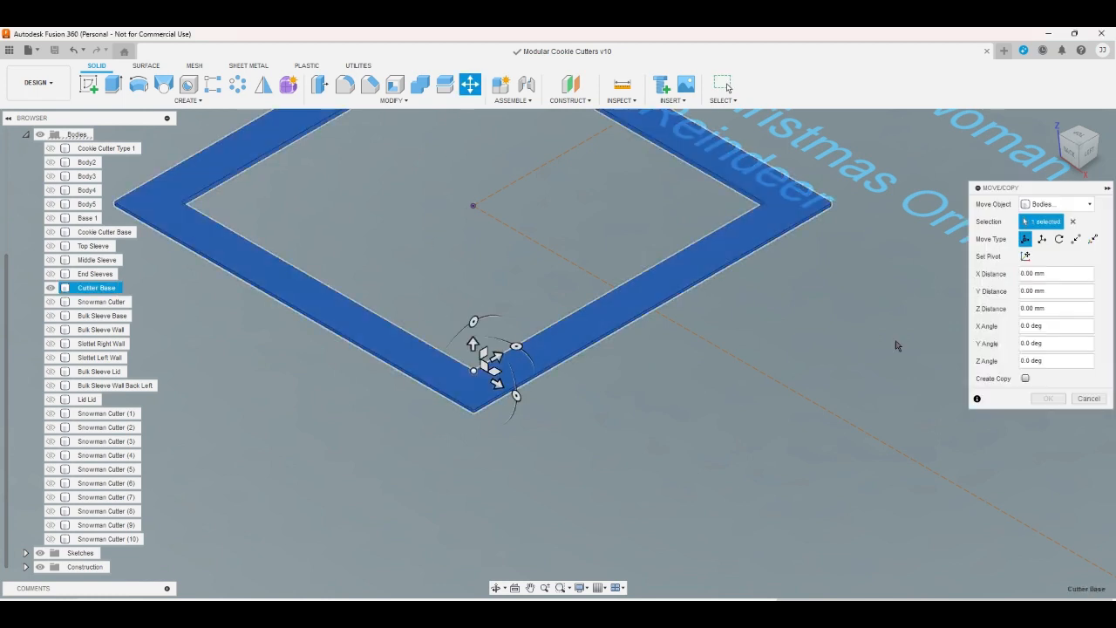
left_click(1026, 378)
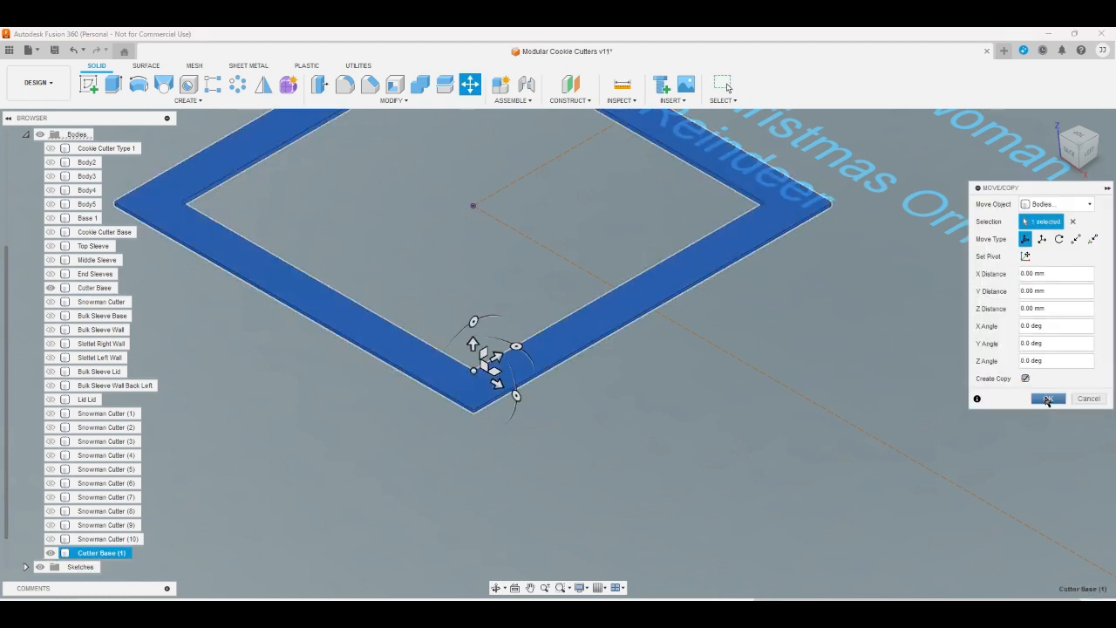
left_click(1047, 400)
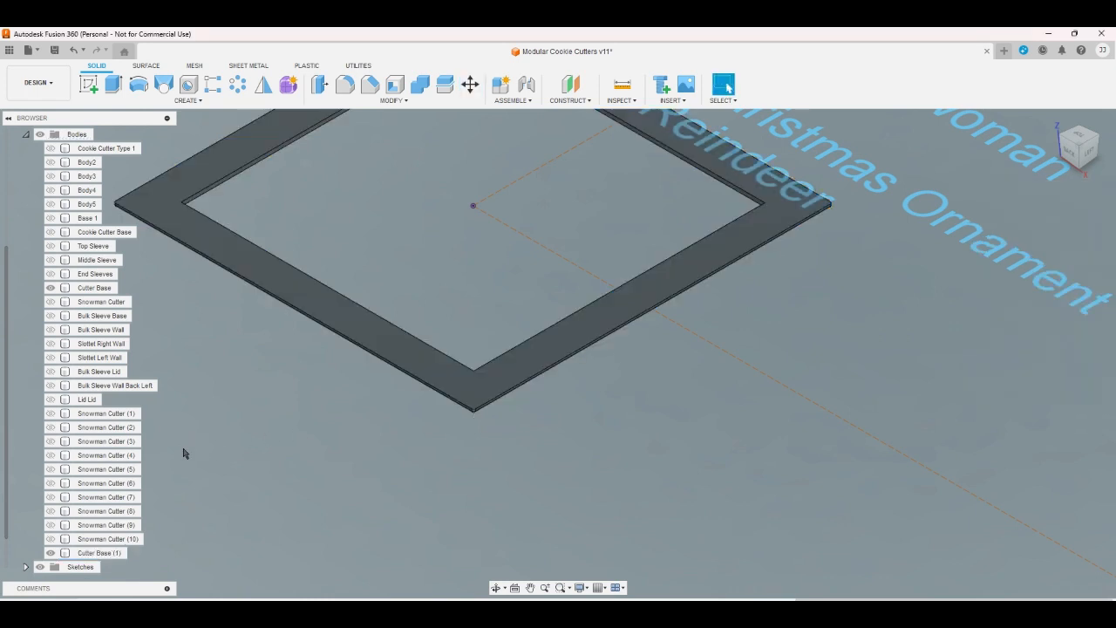
Hide the original Cutter Base and start a sketch on the flat frame face of its copy
left_click(49, 287)
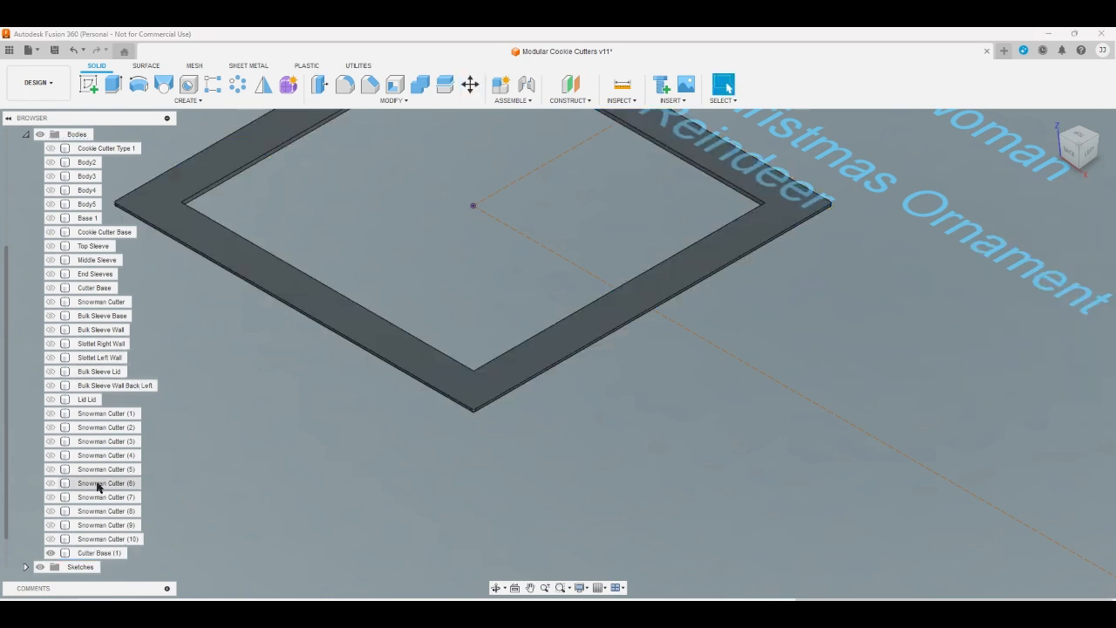
left_click(88, 83)
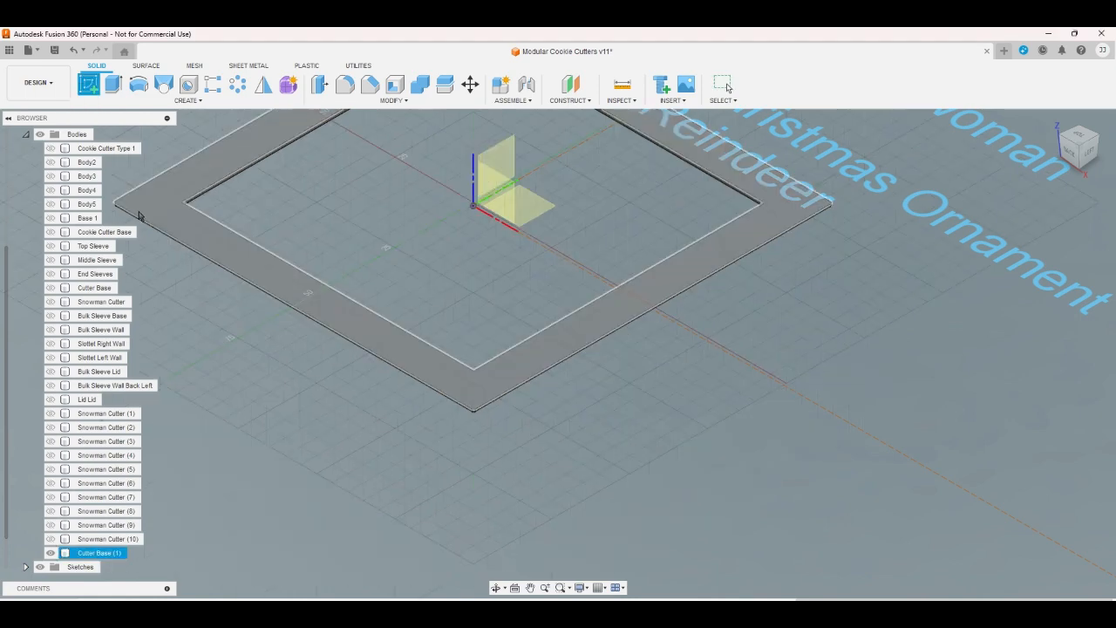
left_click(145, 217)
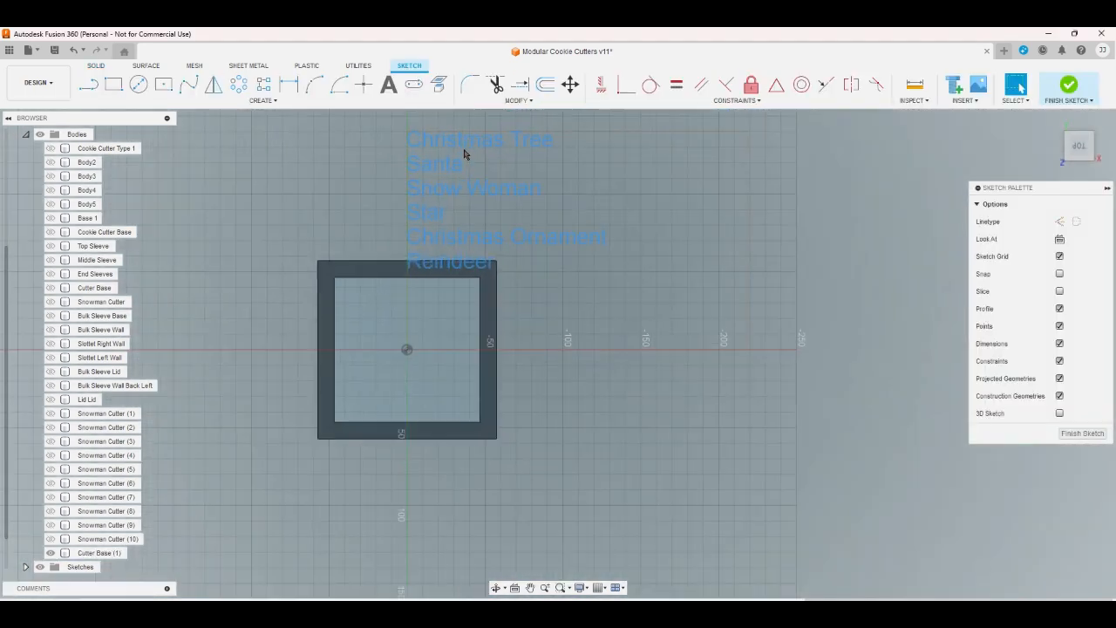
scroll(436, 462, "up", 3)
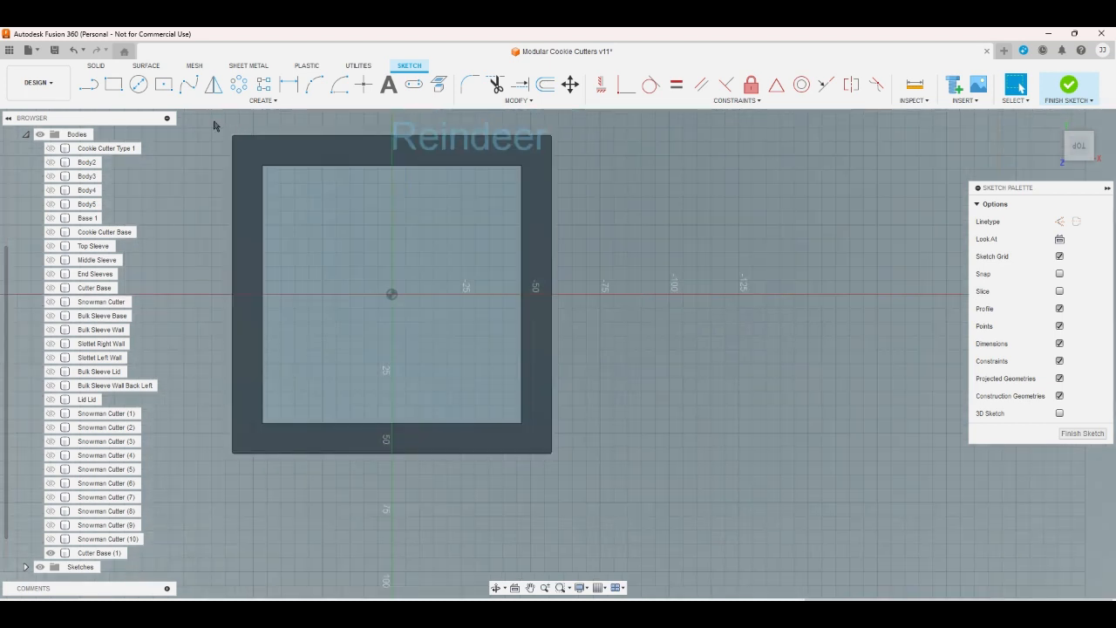
scroll(214, 125, "down", 1)
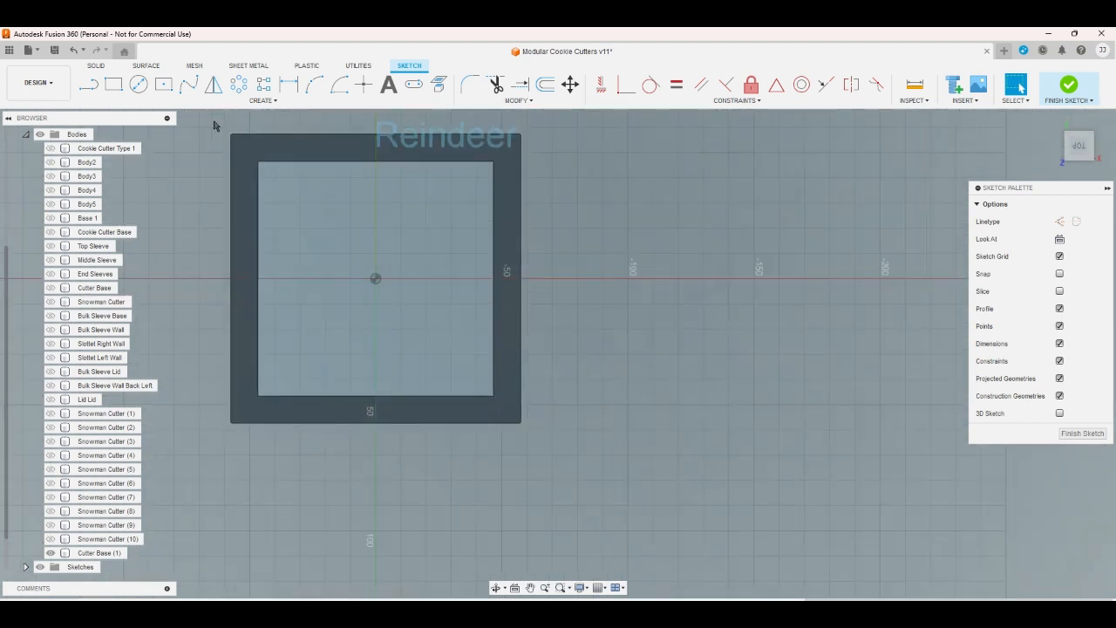
scroll(213, 125, "up", 4)
scroll(331, 182, "down", 2)
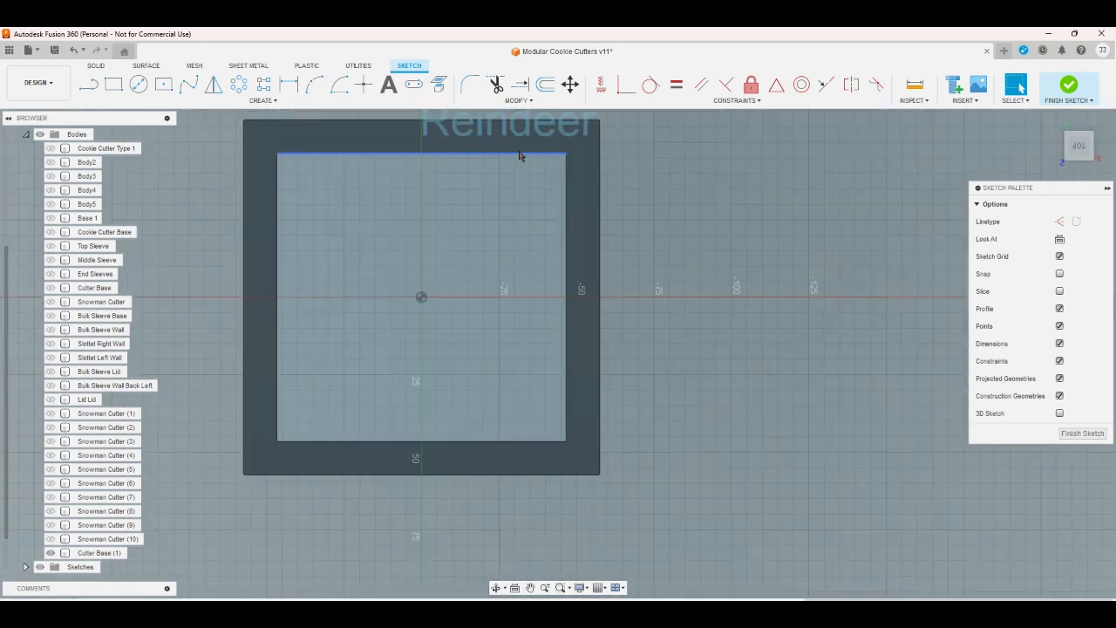
left_click(277, 444)
key("Escape")
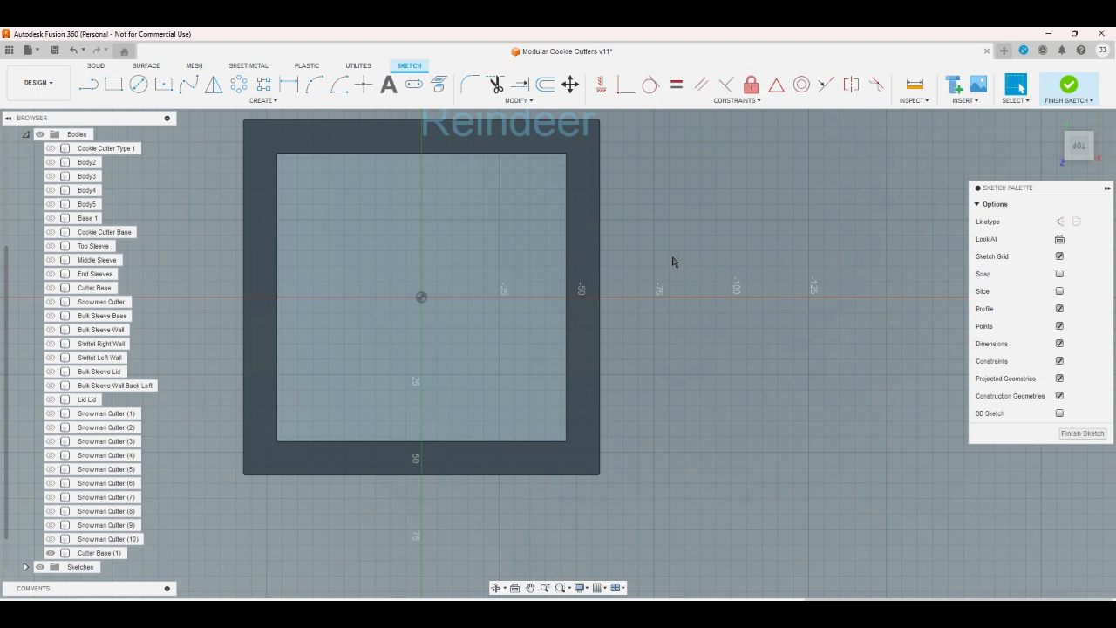
Draw a diagonal line between two opposite corners of the frame's inner opening and convert it to construction
left_click(91, 85)
scroll(278, 452, "up", 1)
scroll(278, 452, "down", 2)
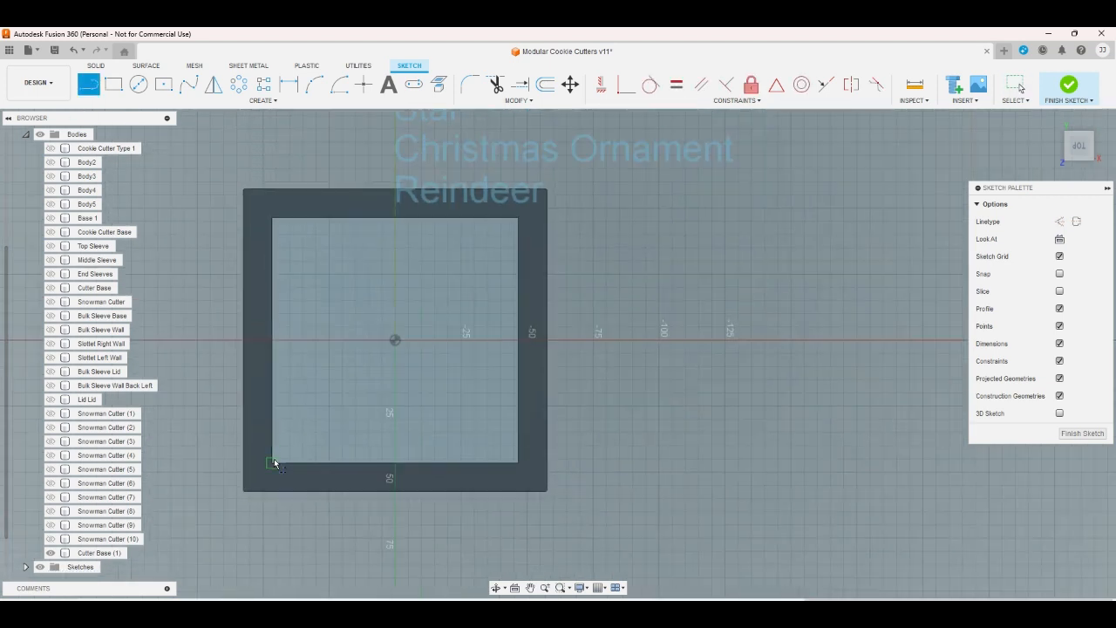
left_click(272, 462)
left_click(519, 218)
right_click(610, 242)
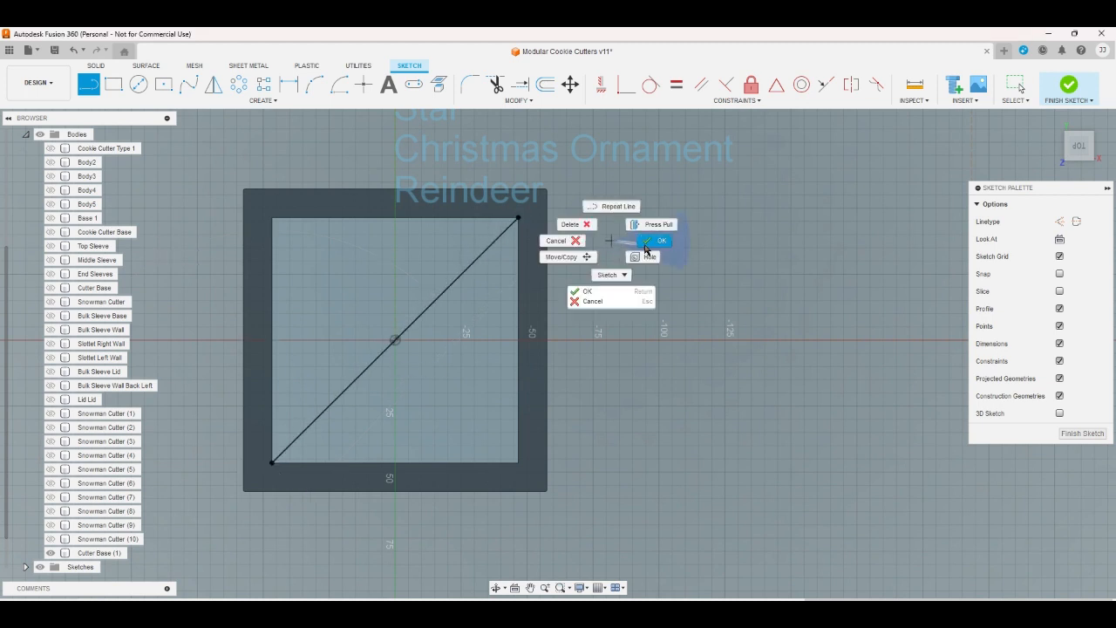
left_click(652, 249)
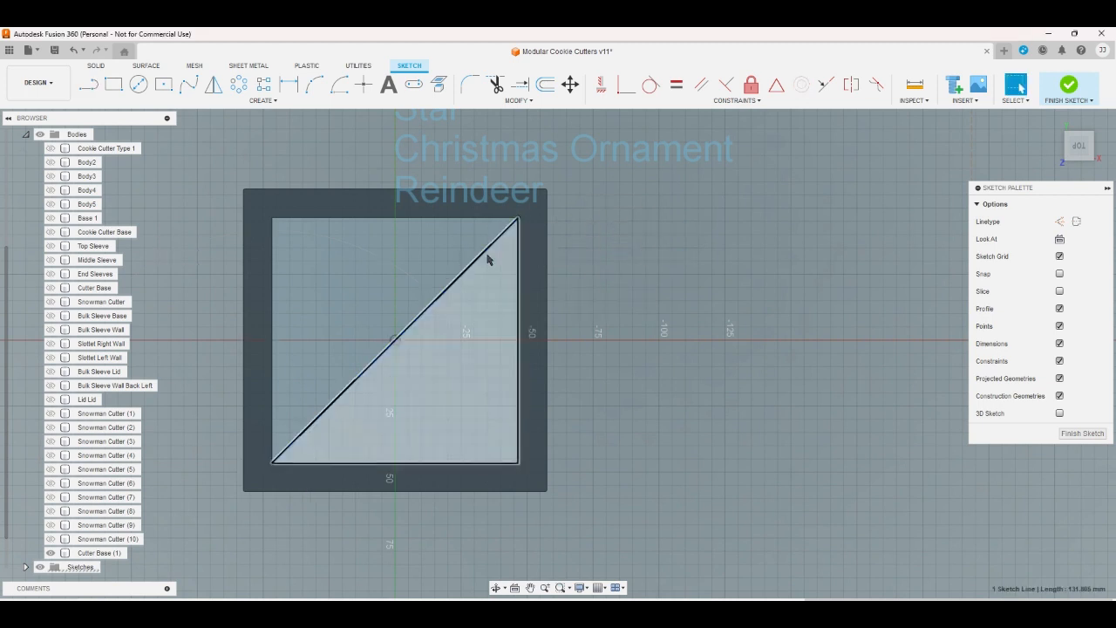
key("x")
Hide the Cutter Ideas sketch so its text no longer covers the frame
scroll(24, 562, "down", 1)
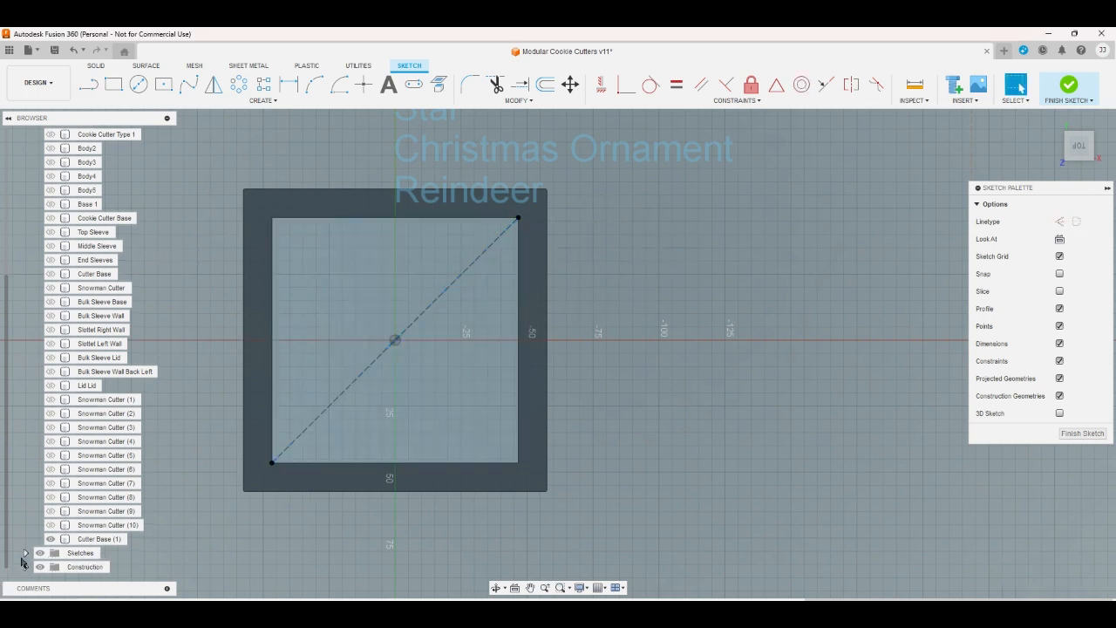
left_click(26, 553)
scroll(25, 558, "down", 10)
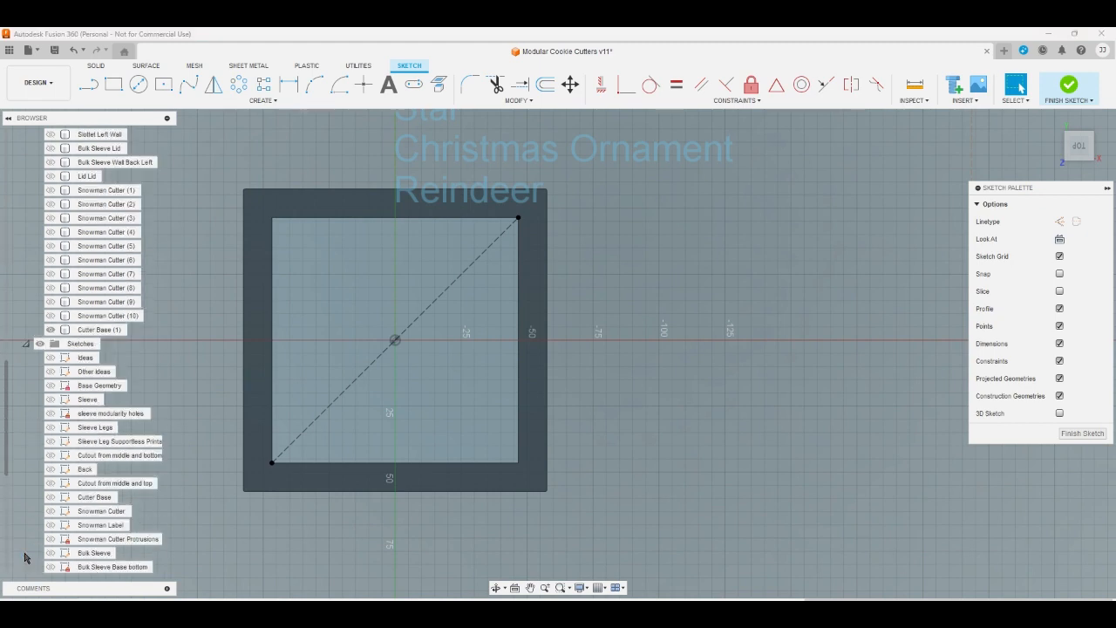
left_click(50, 539)
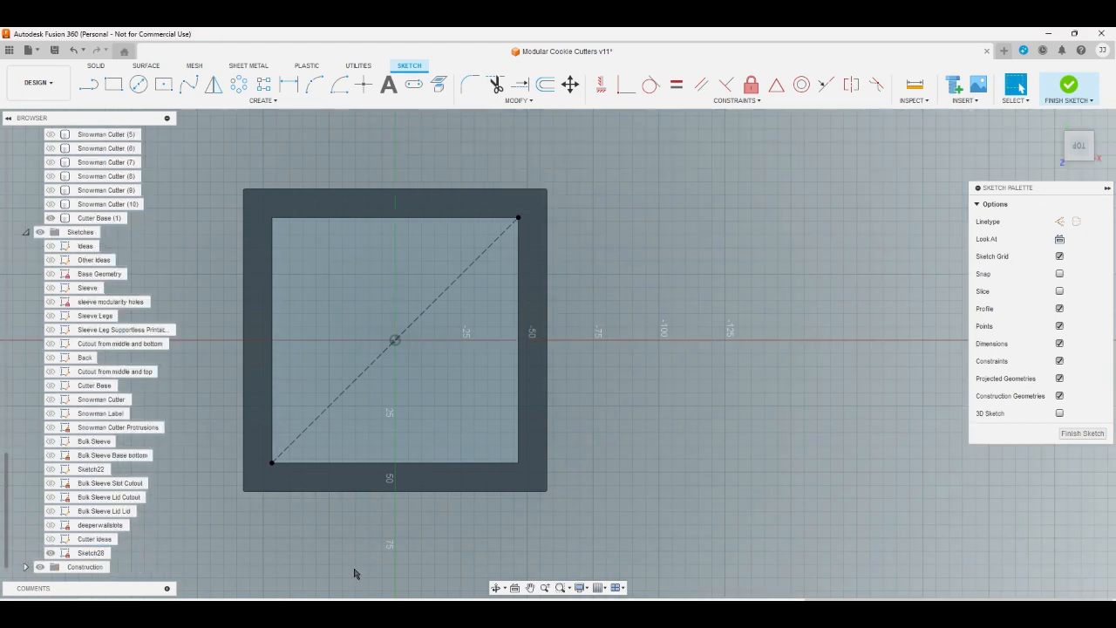
scroll(355, 509, "down", 3)
scroll(314, 507, "up", 5)
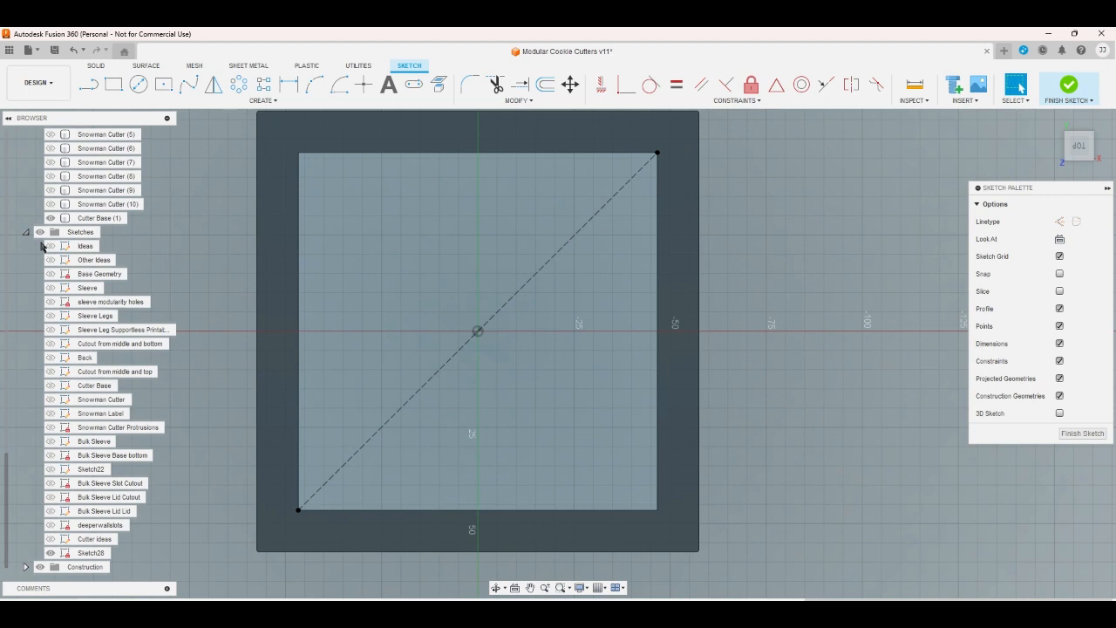
left_click(25, 233)
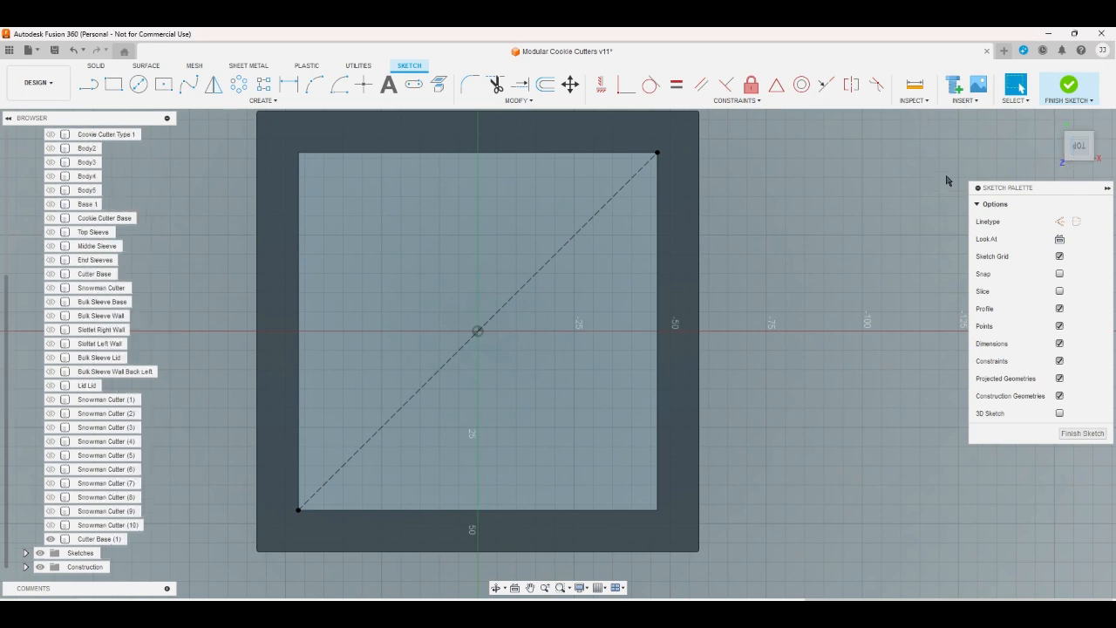
Draw a three-sided circumscribed polygon about 14.5 mm in radius on the construction diagonal, and reposition its centre and lower corner
scroll(966, 174, "down", 1)
scroll(565, 215, "up", 1)
scroll(598, 255, "down", 1)
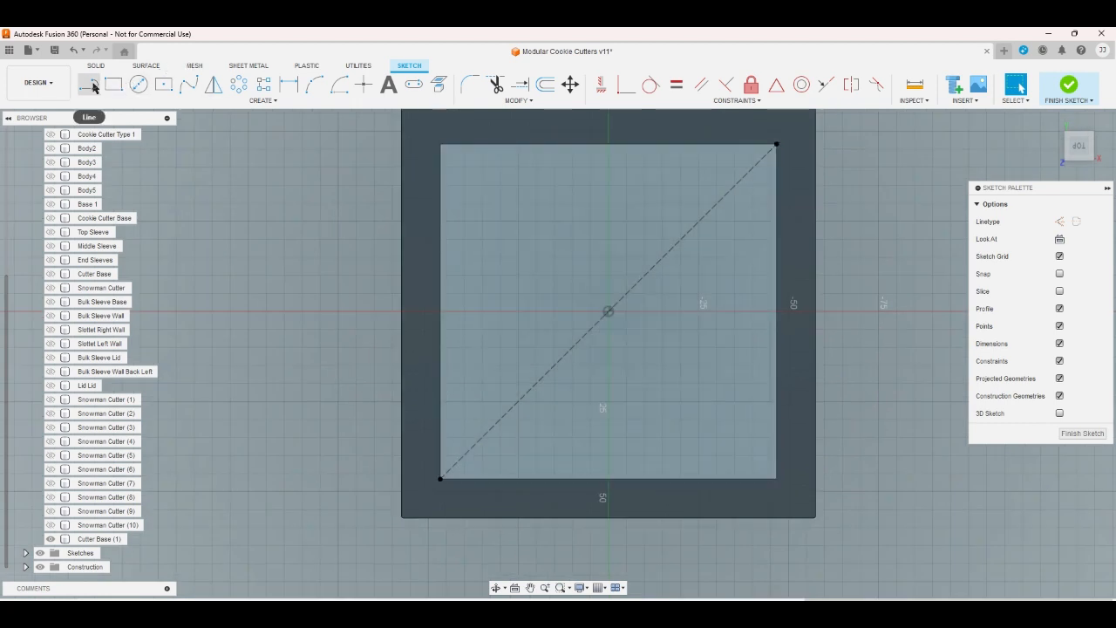
left_click(261, 100)
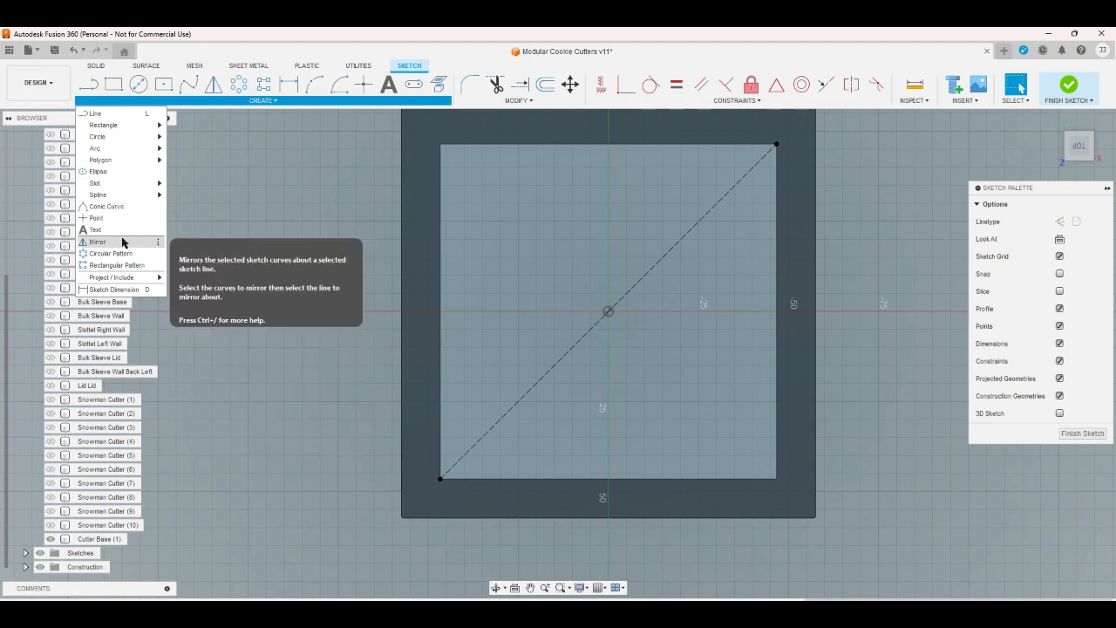
mouse_move(162, 165)
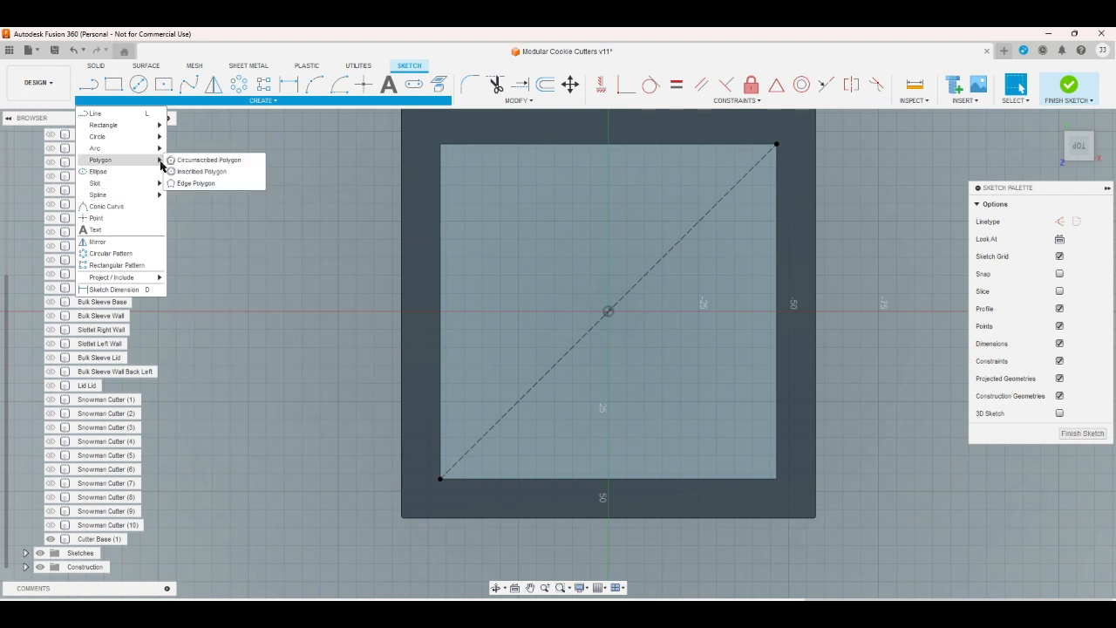
left_click(207, 160)
left_click(543, 375)
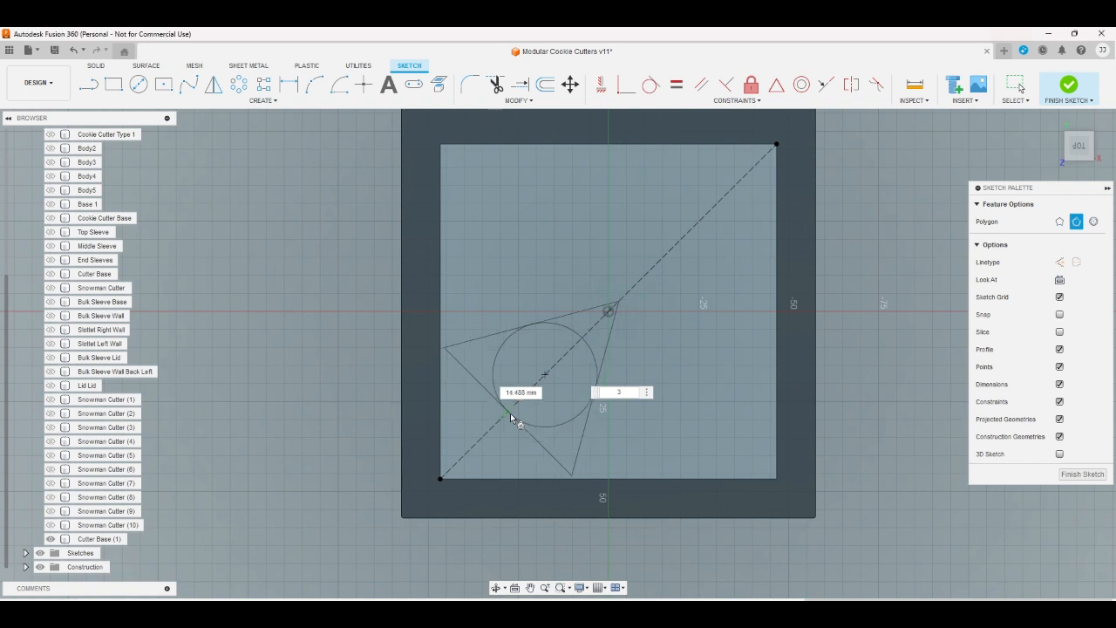
left_click(510, 413)
key("Escape")
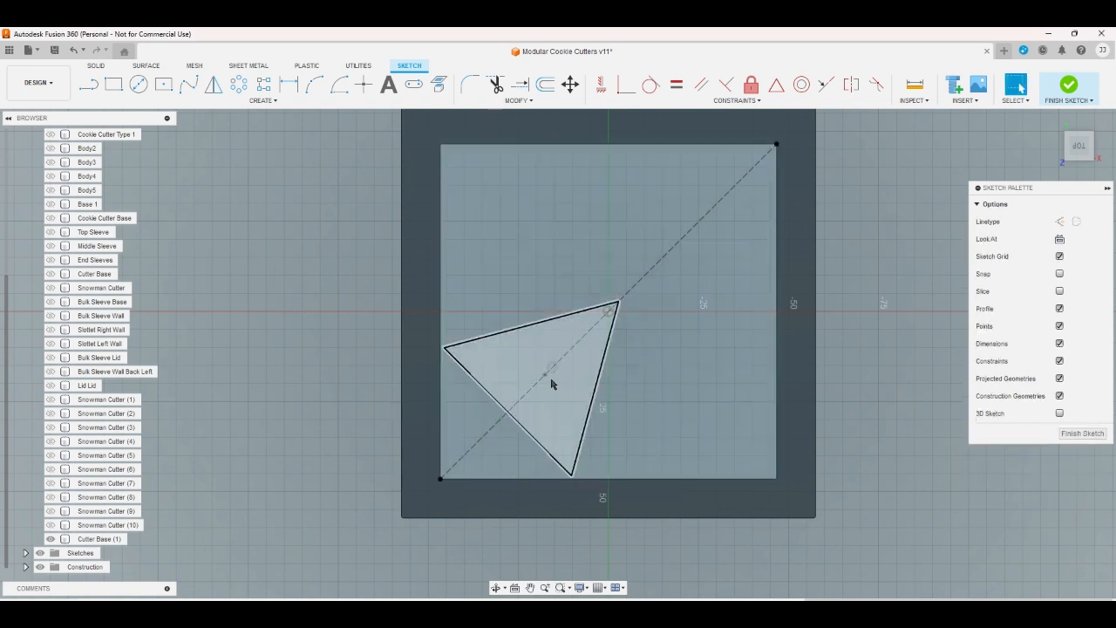
left_click_drag(548, 376, 560, 359)
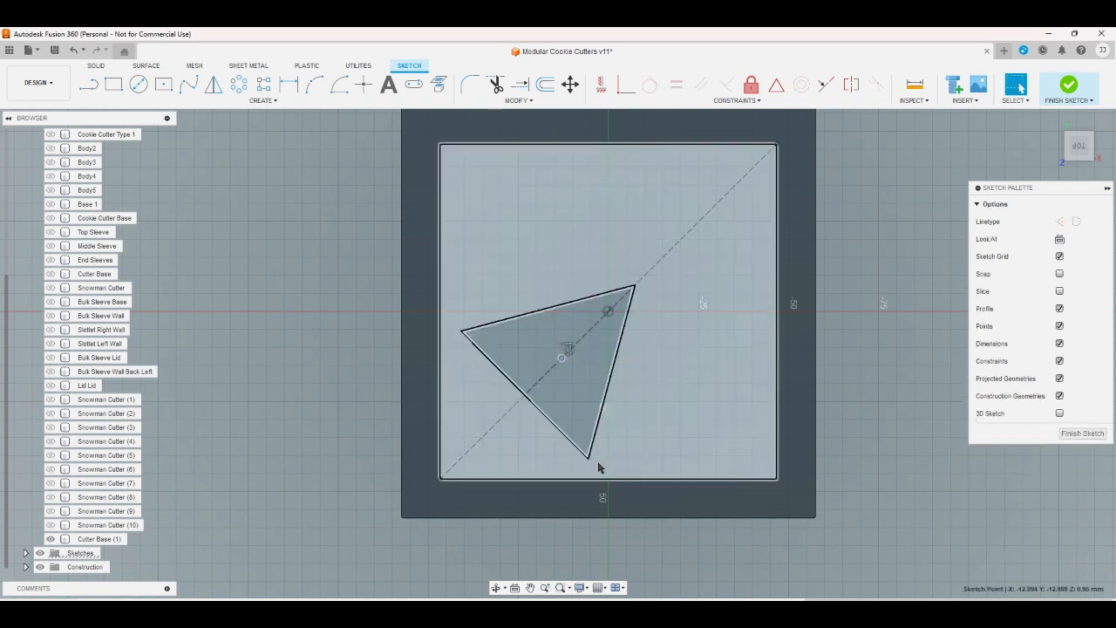
mouse_move(589, 459)
left_mouse_down()
mouse_move(595, 467)
mouse_move(558, 461)
mouse_move(572, 455)
left_mouse_up()
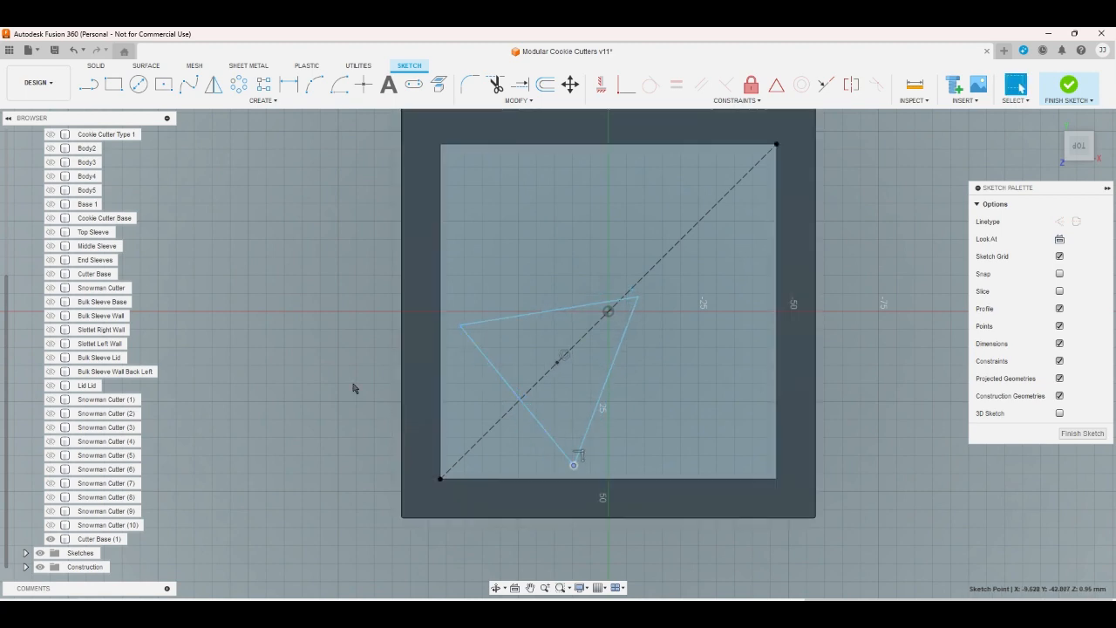
Draw a line from the midpoint of the triangle's lower-left side to the triangle's centre
scroll(354, 387, "up", 3)
left_click(97, 82)
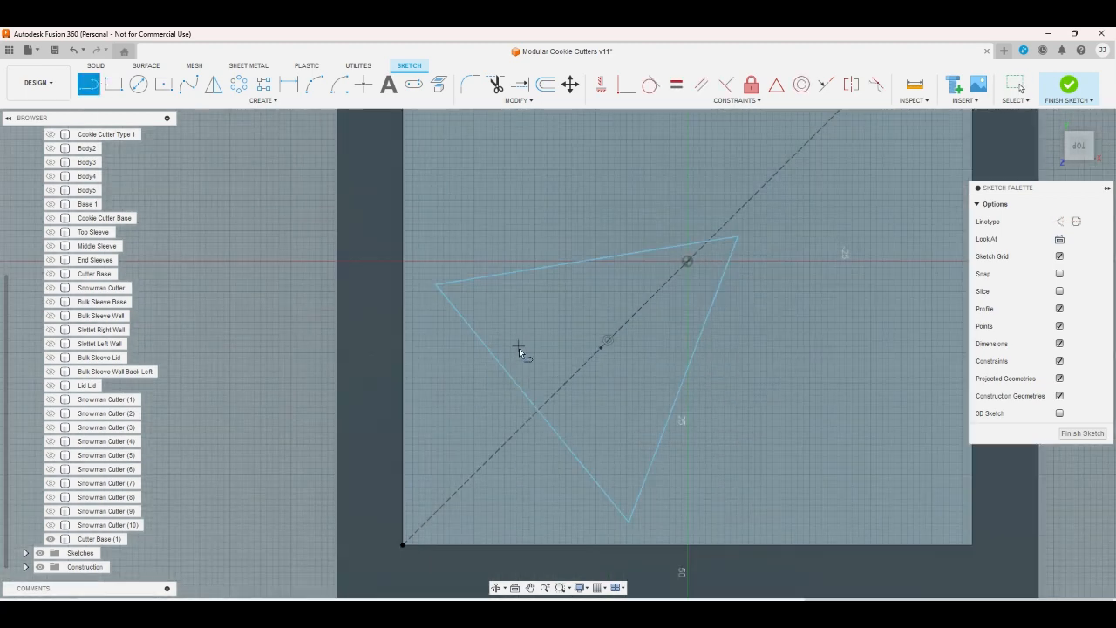
left_click(535, 407)
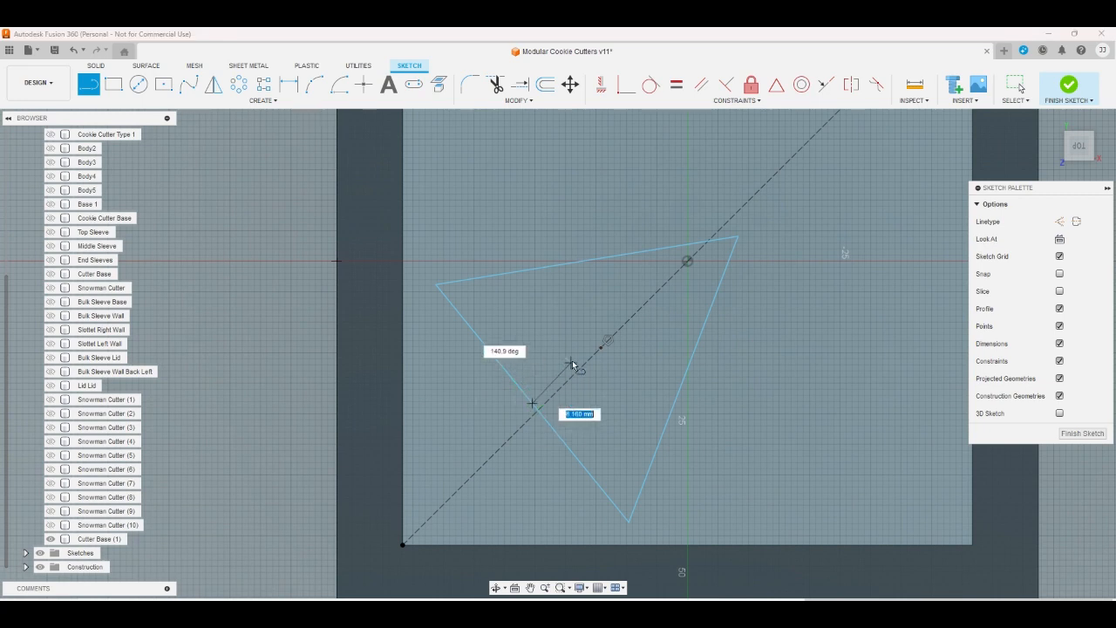
right_click(577, 316)
left_click(592, 310)
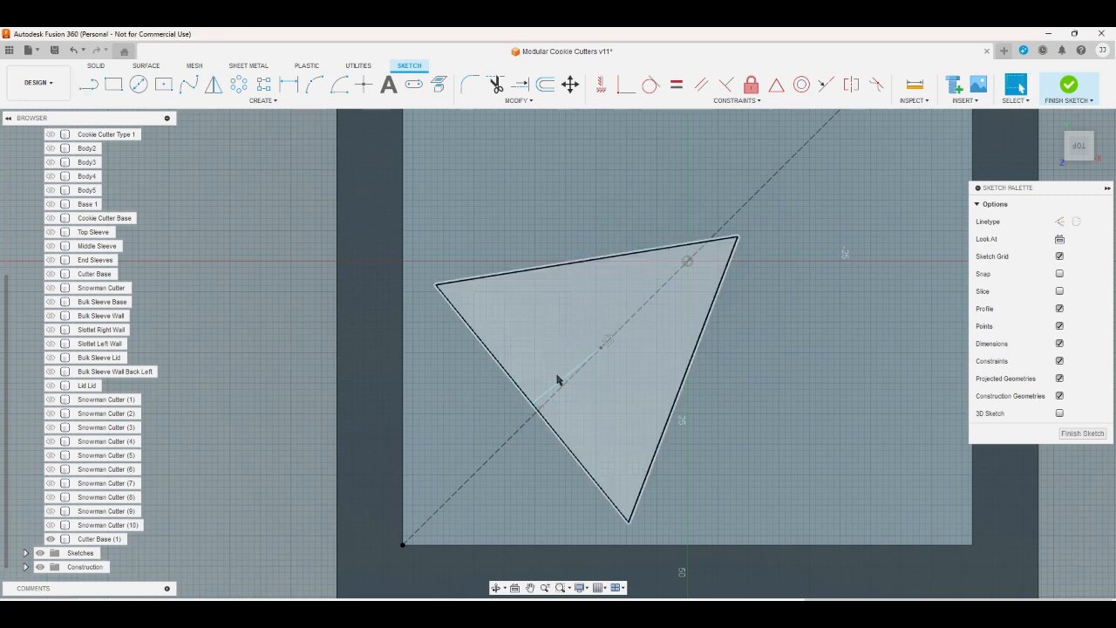
Constrain the short centre line collinear with the construction diagonal, and shift the aligned triangle slightly up along the diagonal
left_click(561, 382)
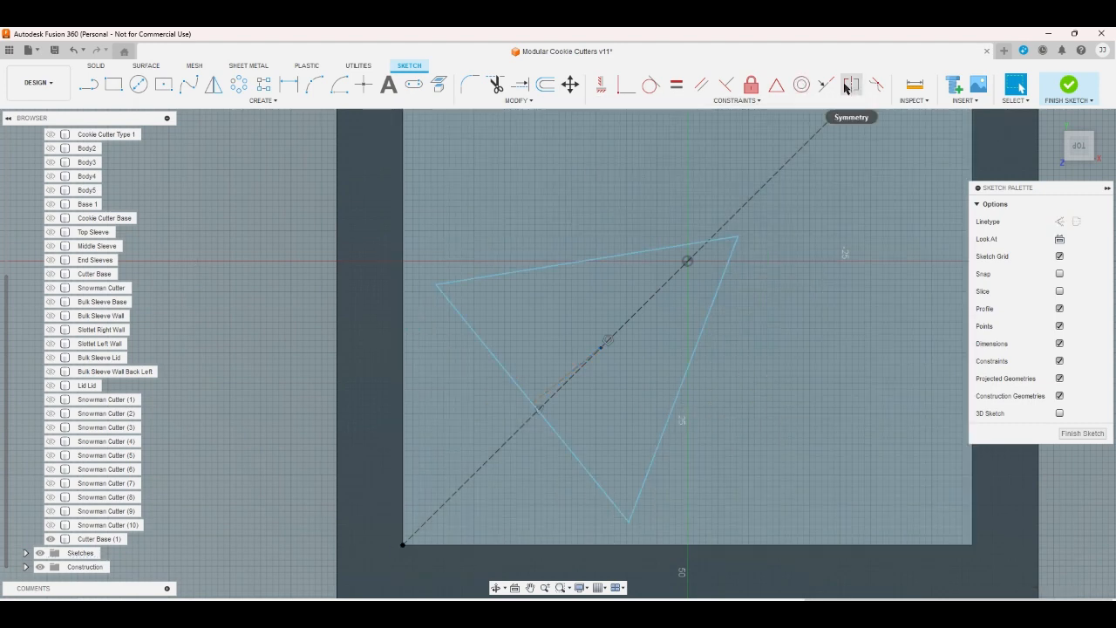
left_click(826, 84)
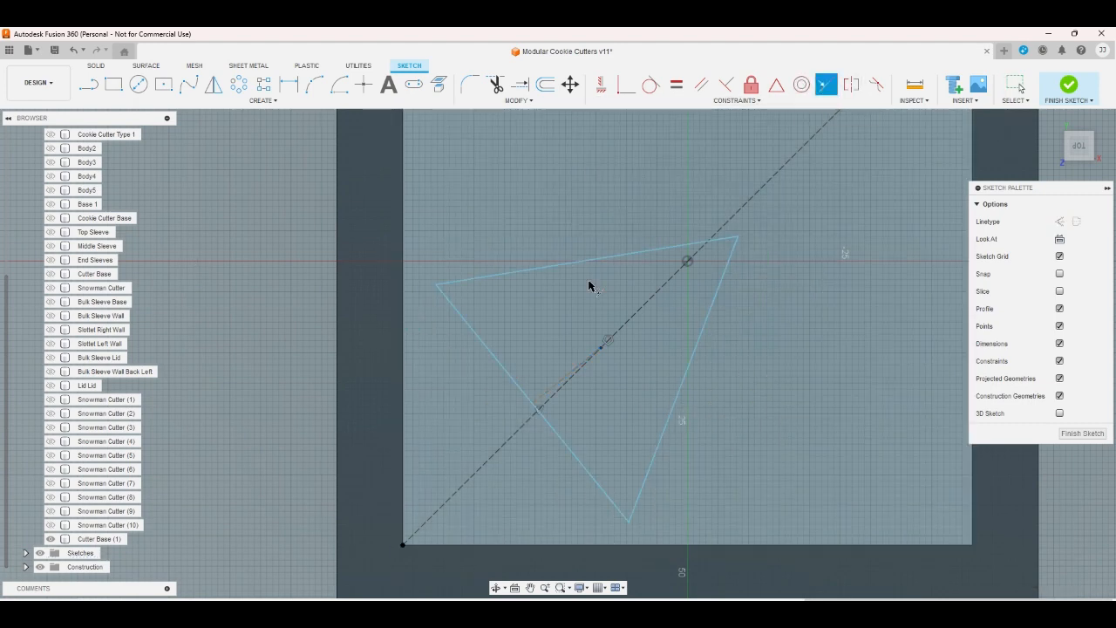
left_click(568, 376)
left_click(558, 385)
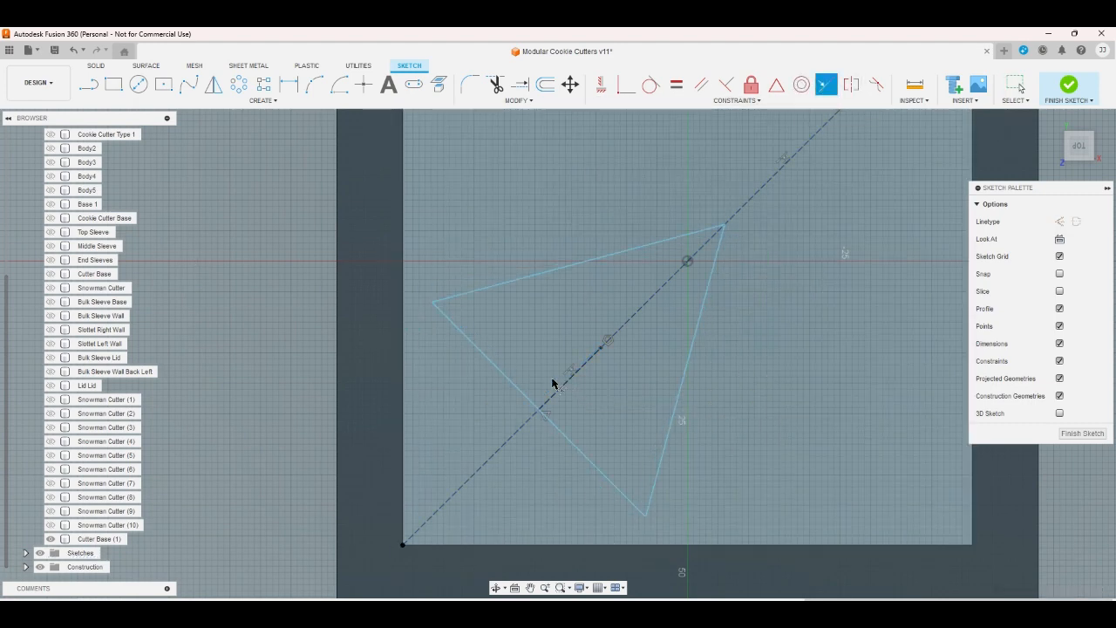
right_click(295, 383)
left_click(340, 378)
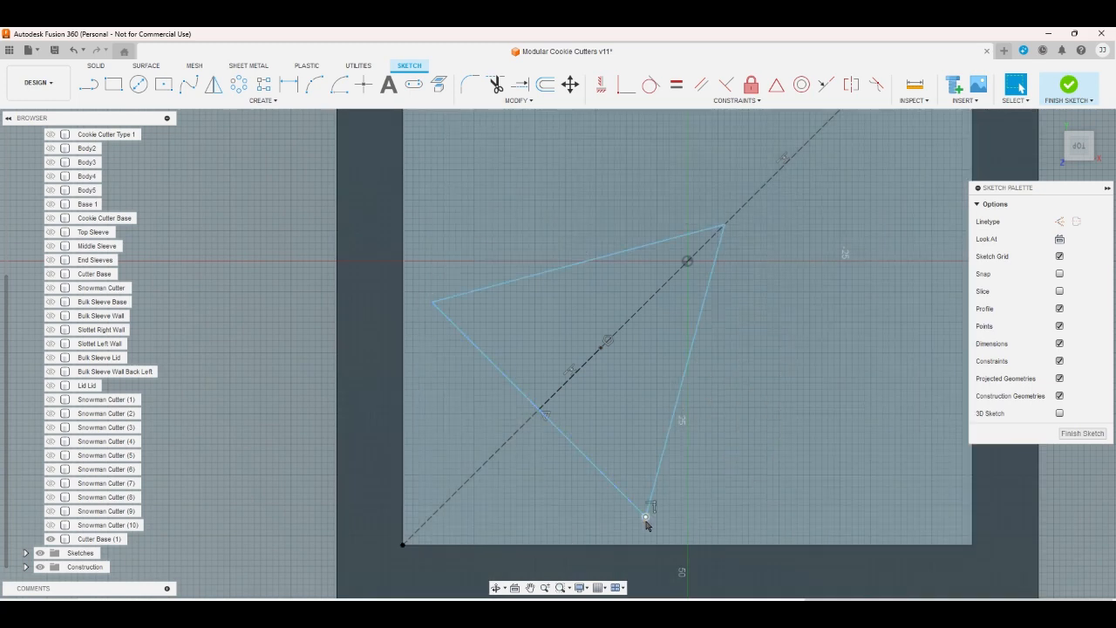
left_click_drag(647, 521, 656, 505)
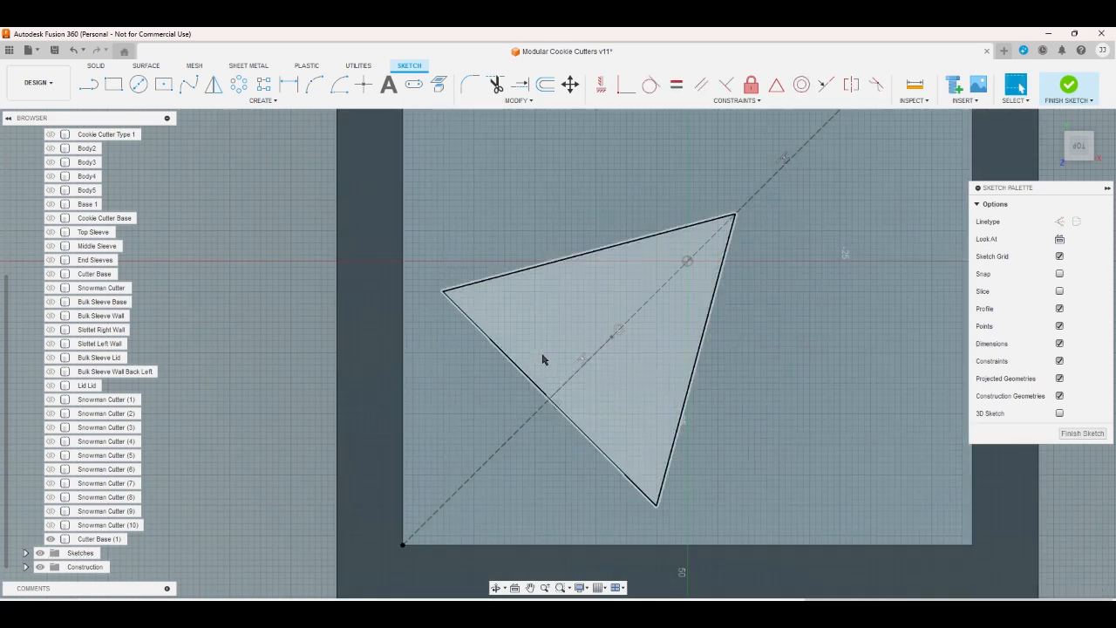
left_click(518, 371)
left_click(241, 372)
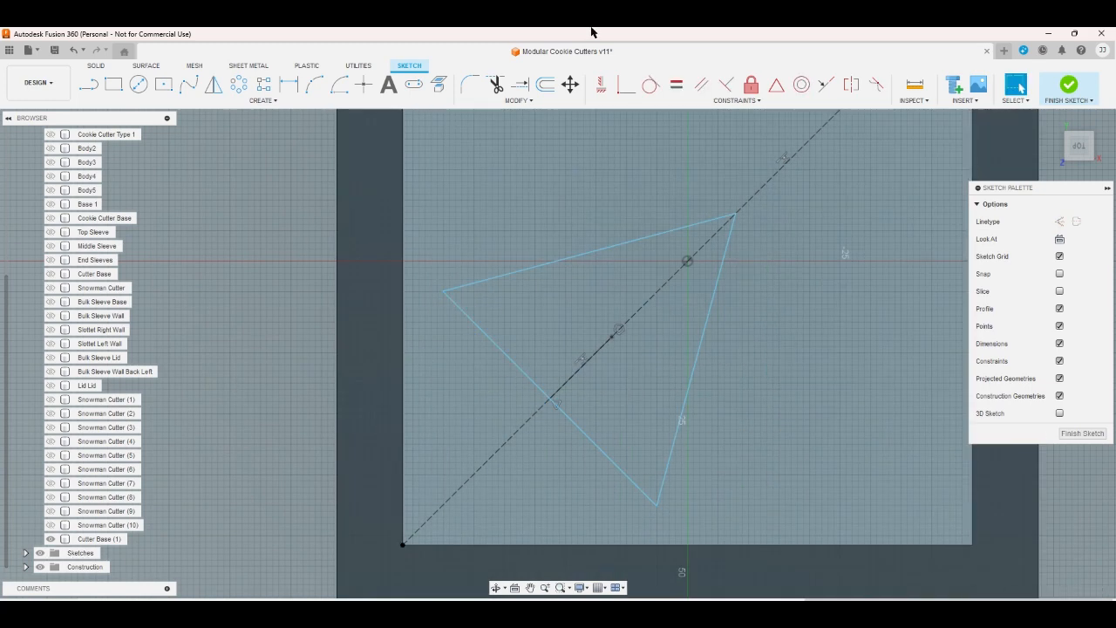
Dimension the triangle's lower-left side to 60 mm and slide the triangle slightly toward the opening's lower-left corner
left_click(282, 86)
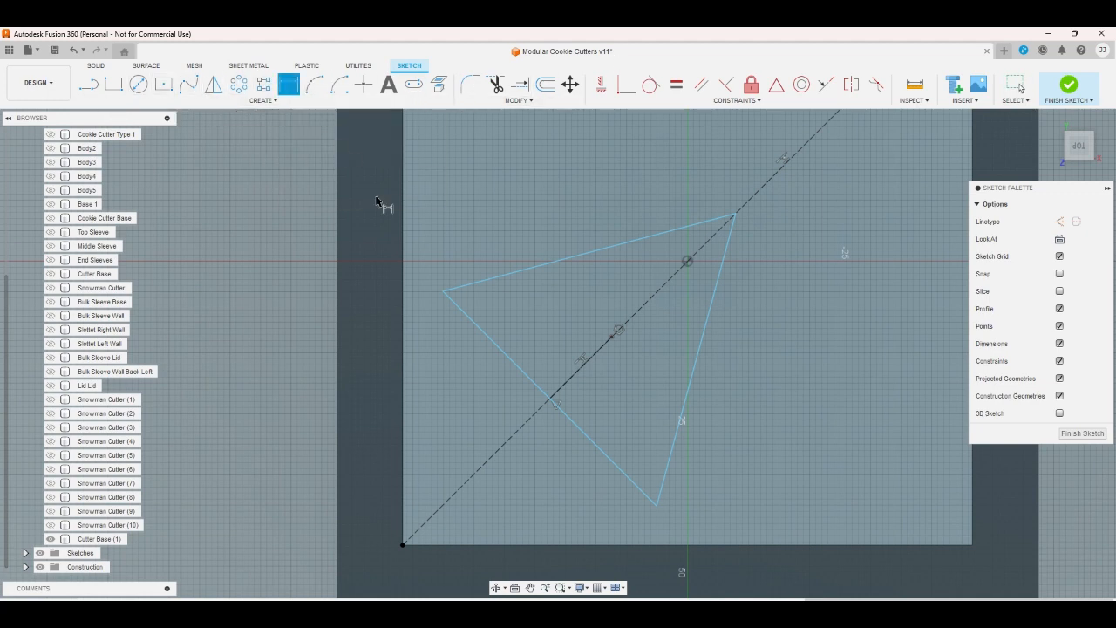
left_click(493, 350)
left_click(485, 359)
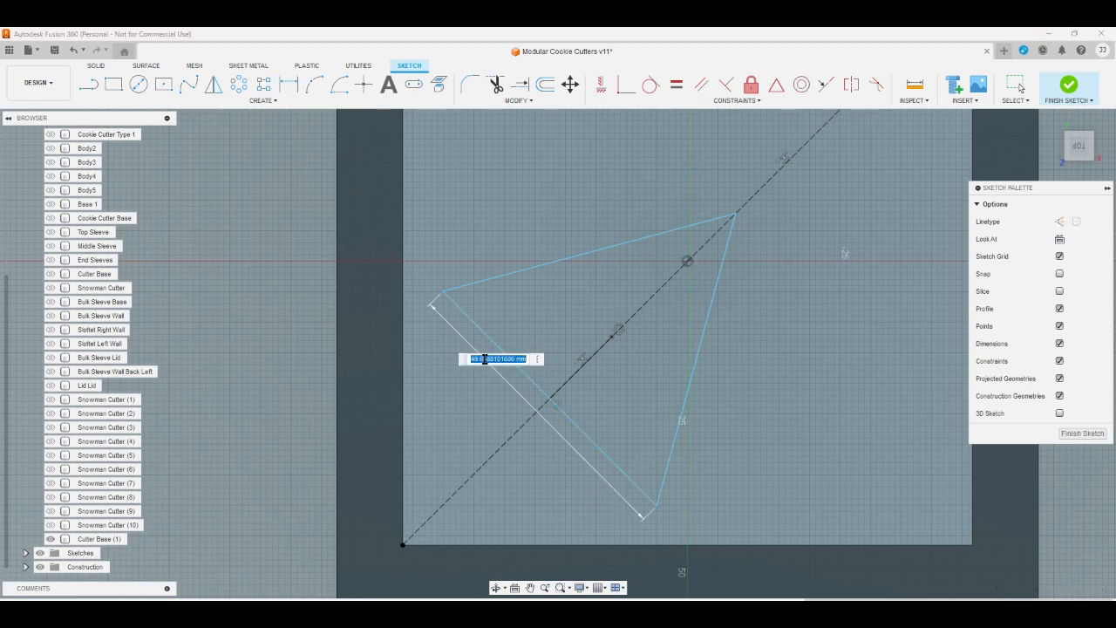
type("60")
key("Return")
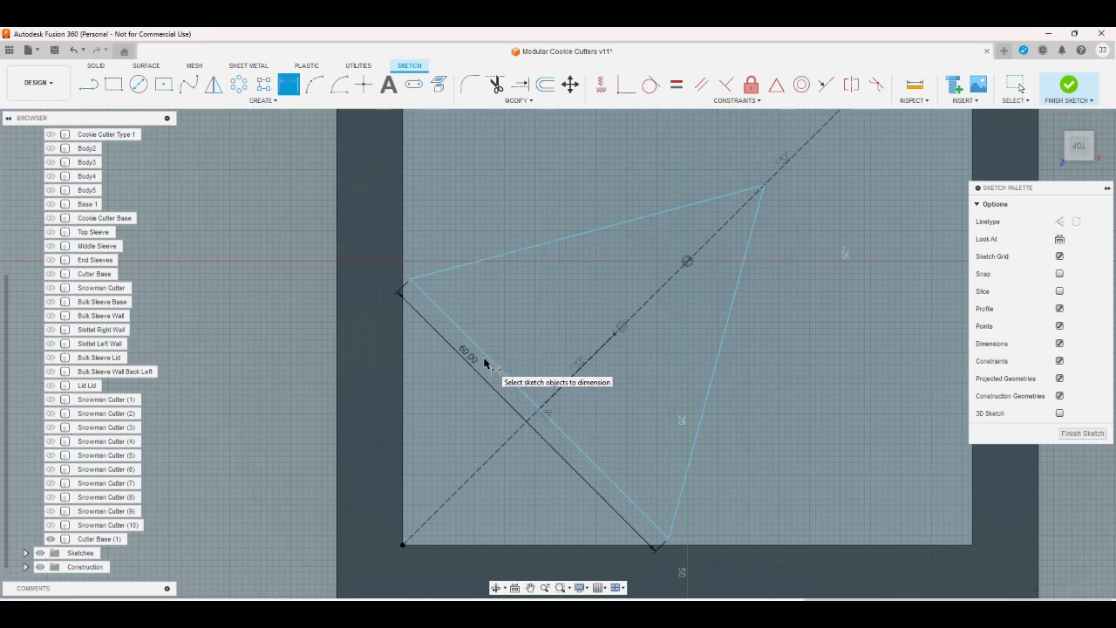
right_click(242, 334)
left_click(269, 334)
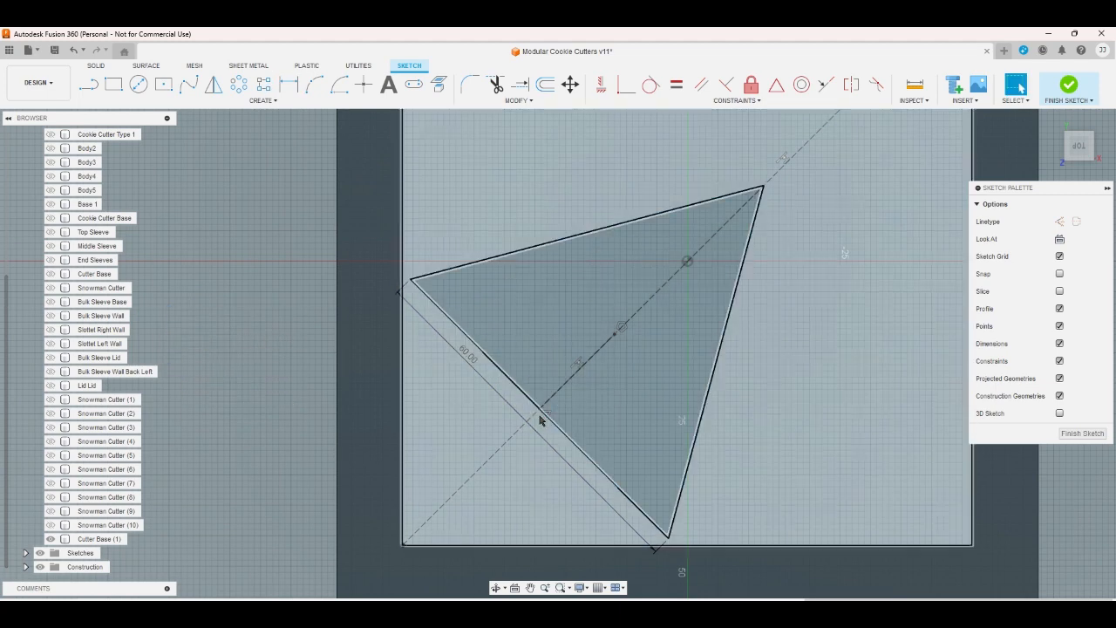
mouse_move(539, 420)
left_mouse_down()
mouse_move(538, 410)
mouse_move(525, 423)
mouse_move(540, 416)
left_mouse_up()
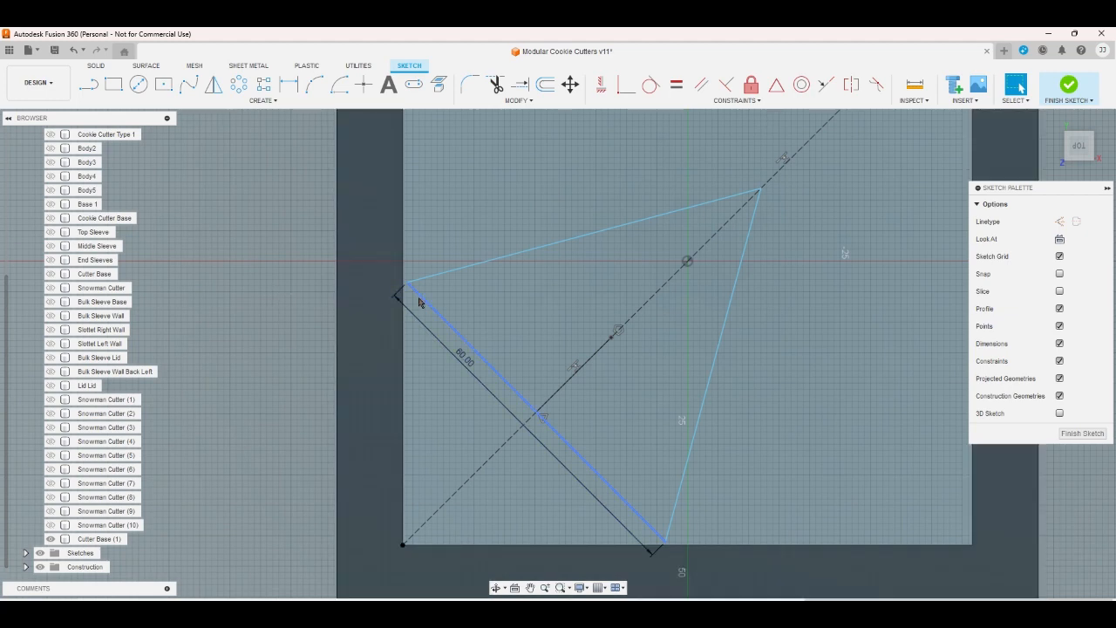
left_click_drag(419, 300, 421, 303)
Draw a second three-sided circumscribed polygon about 18.5 mm in radius, with its centre and base midpoint on the diagonal
scroll(247, 291, "down", 5)
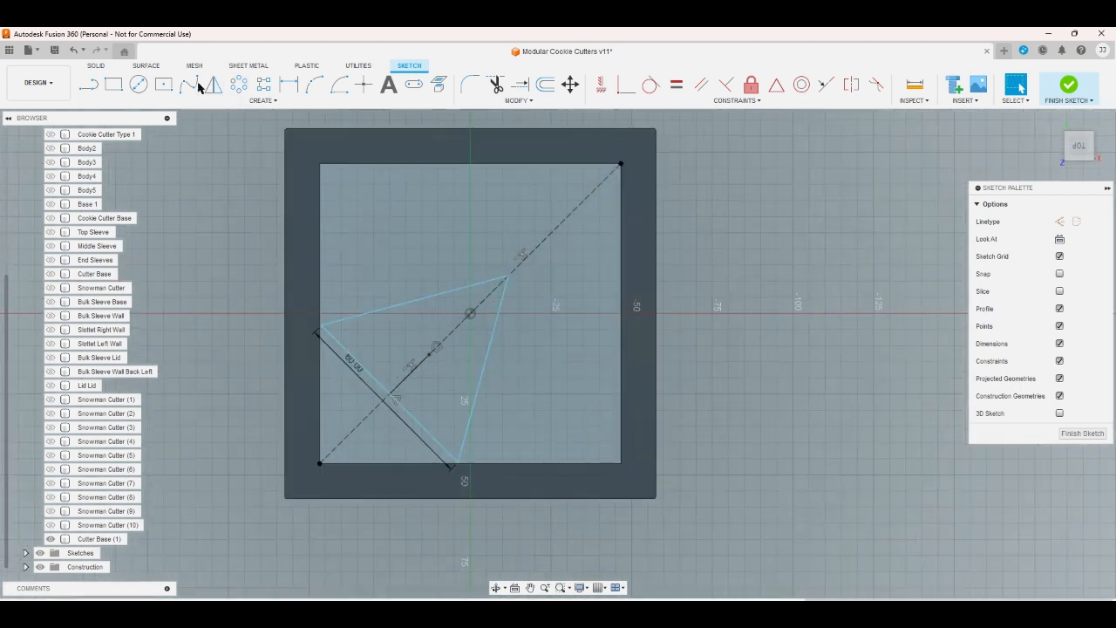
left_click(238, 84)
left_click(262, 100)
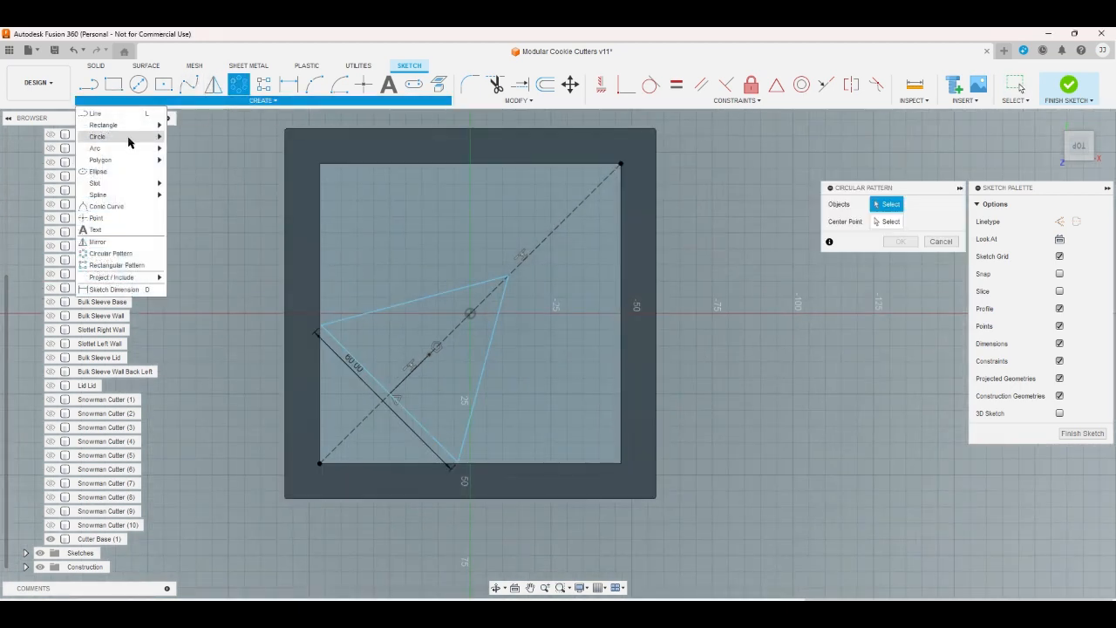
mouse_move(129, 142)
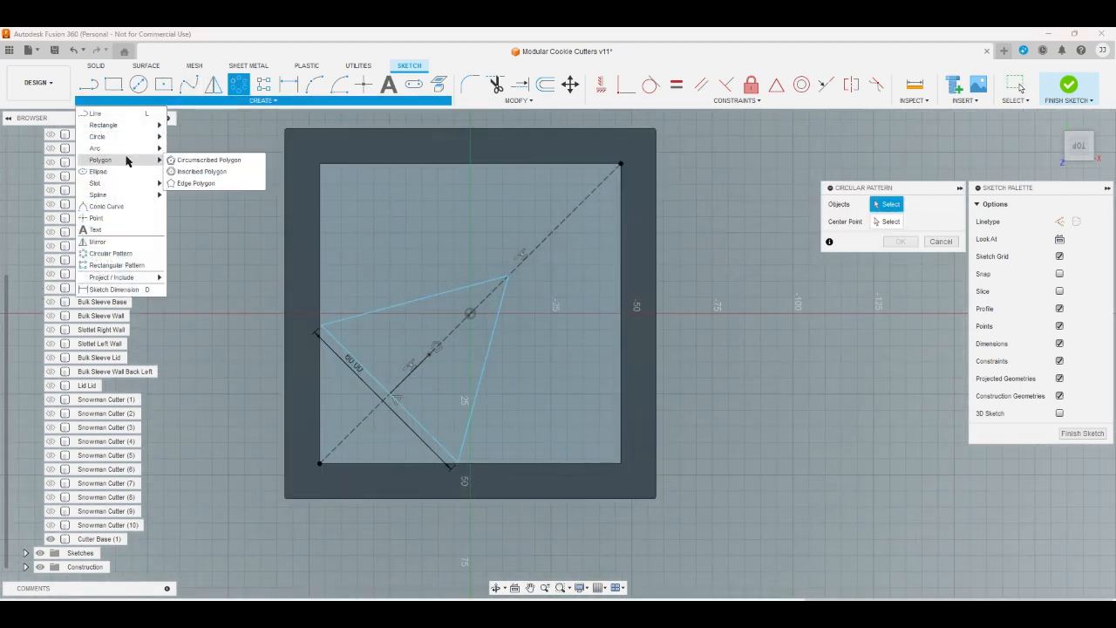
left_click(200, 164)
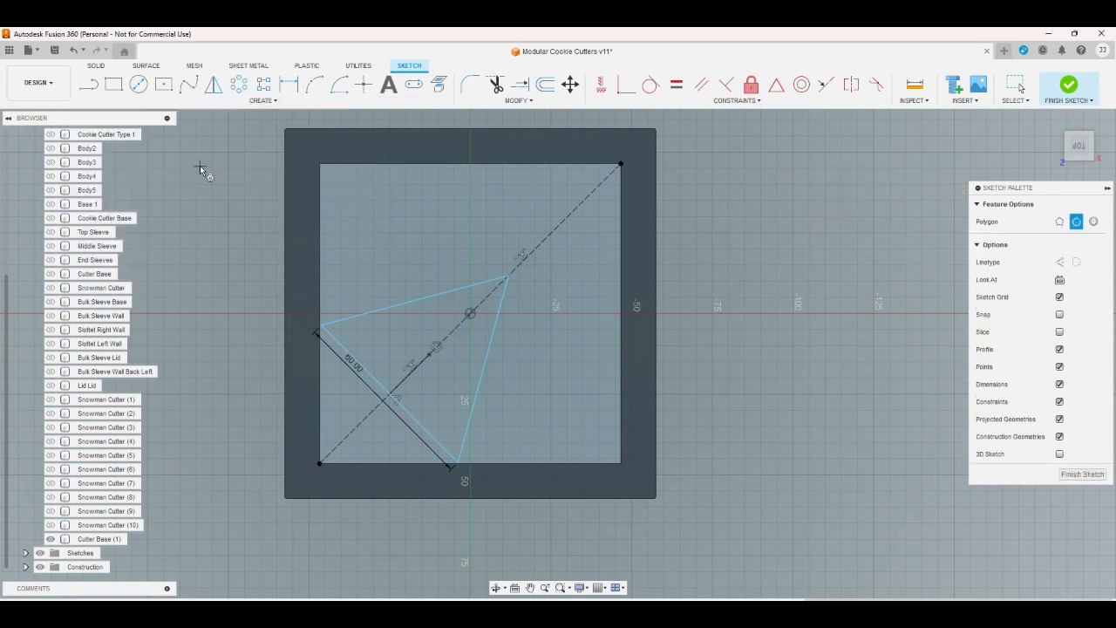
left_click(494, 287)
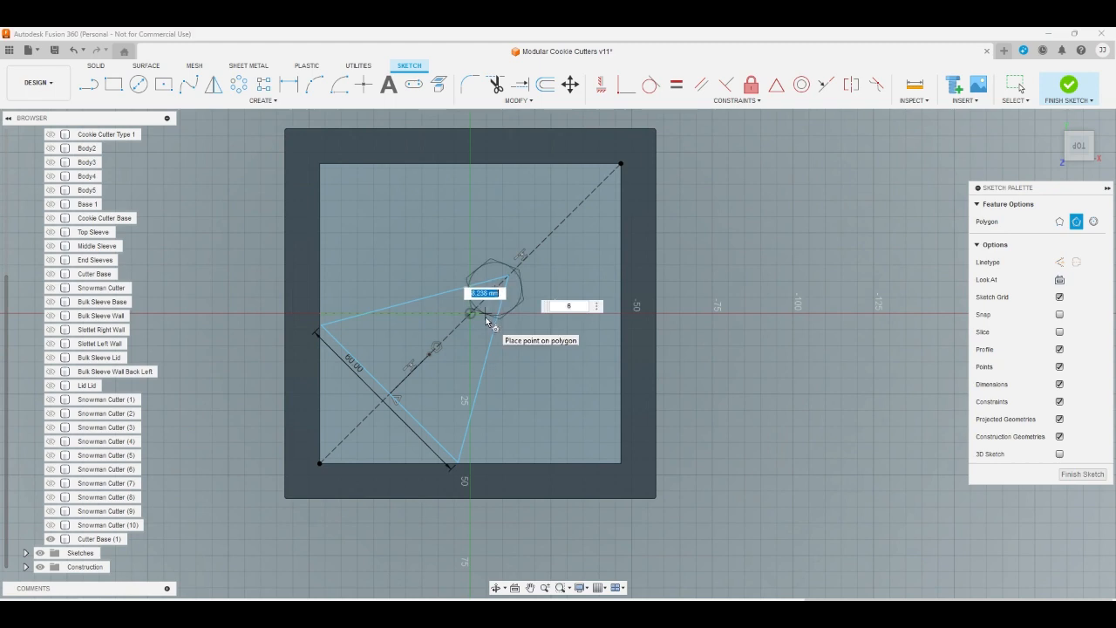
key("Tab")
type("3")
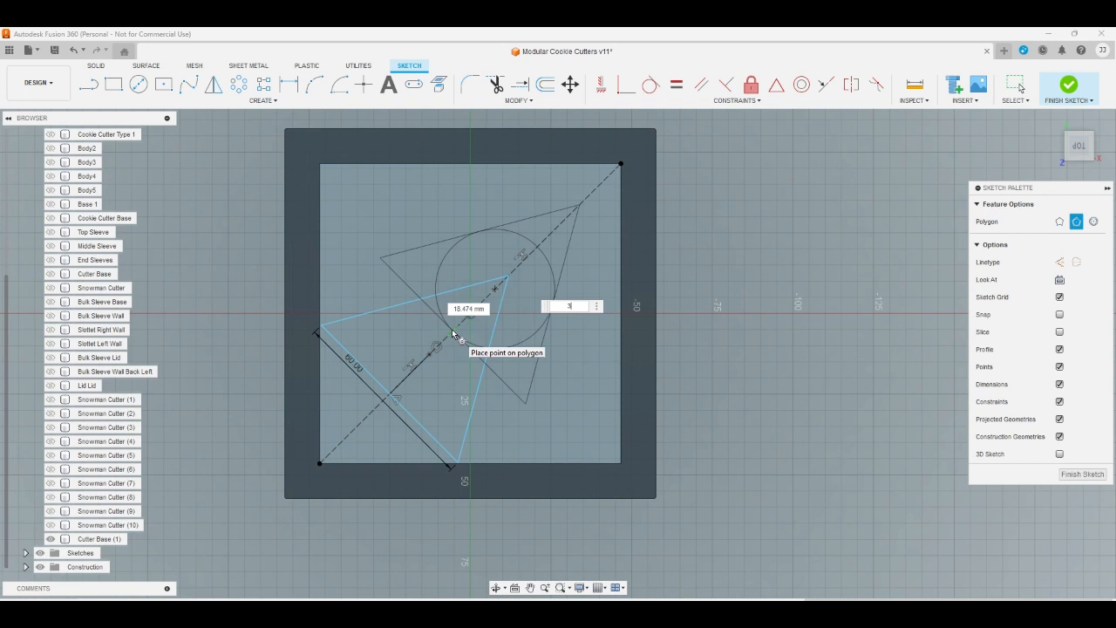
key("Return")
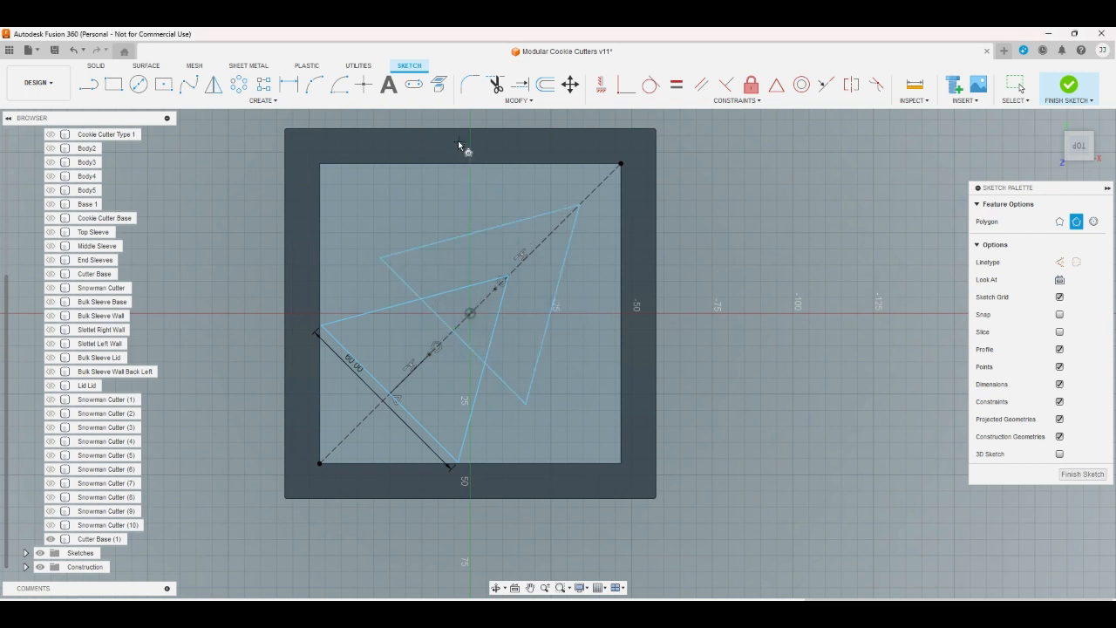
Dimension the second triangle's lower-left side to 55 mm and slide the triangle down the diagonal to overlap the first one more
left_click(288, 84)
left_click(392, 272)
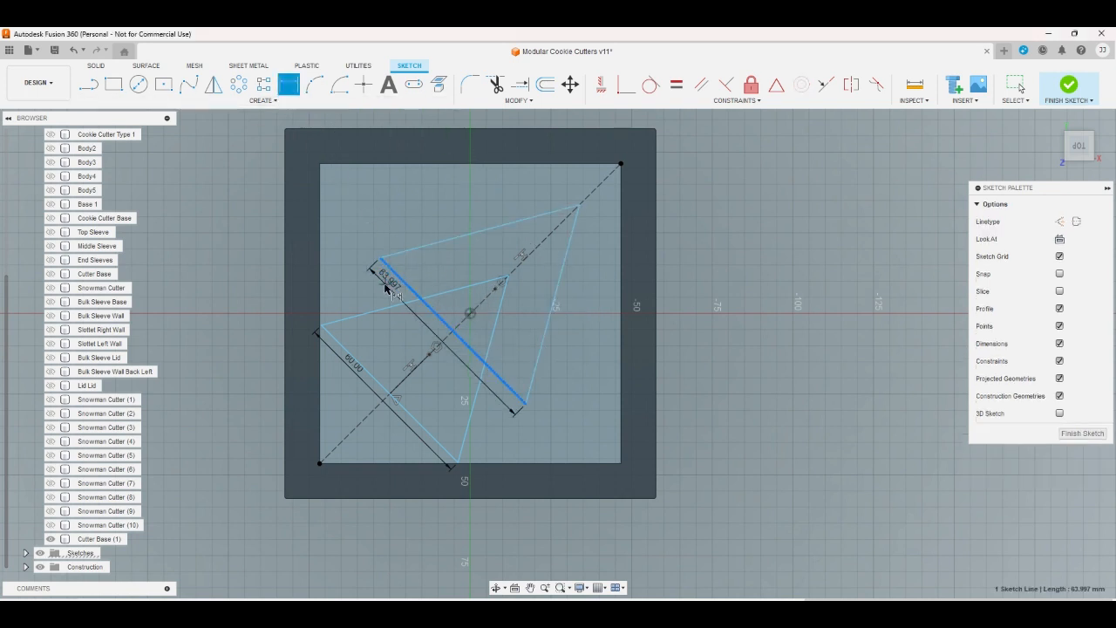
left_click(385, 289)
type("55")
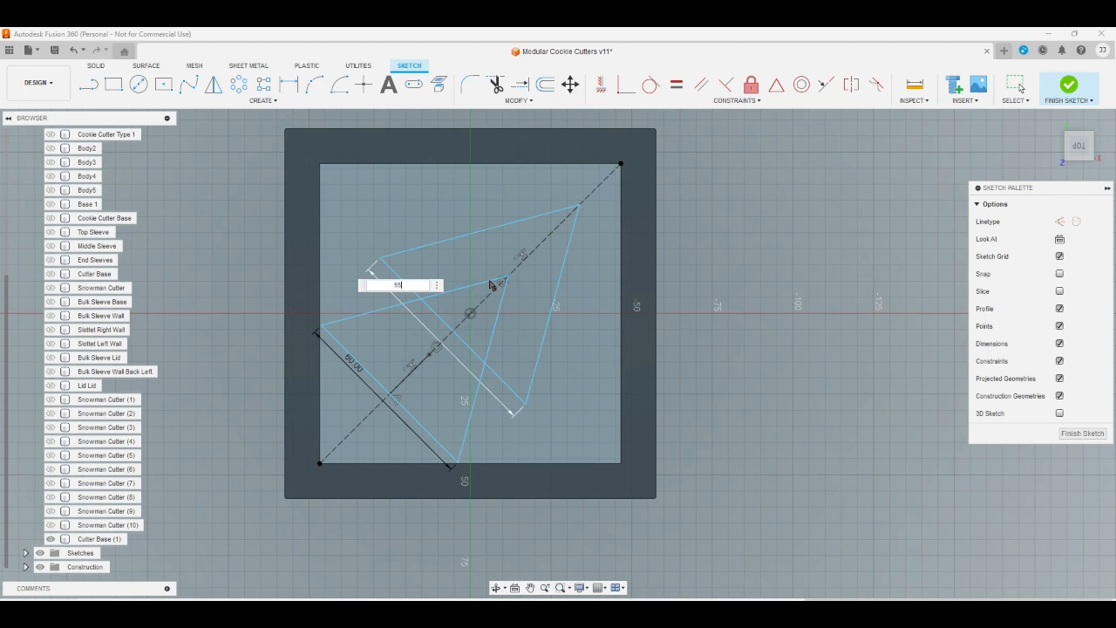
key("Return")
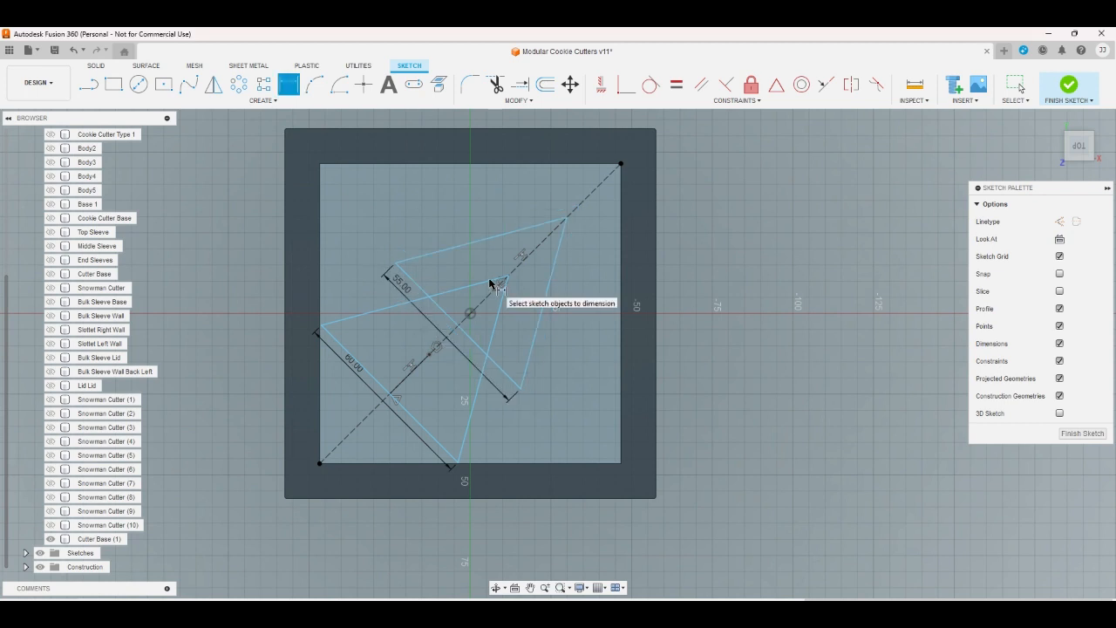
right_click(707, 258)
left_click(670, 259)
scroll(533, 253, "up", 2)
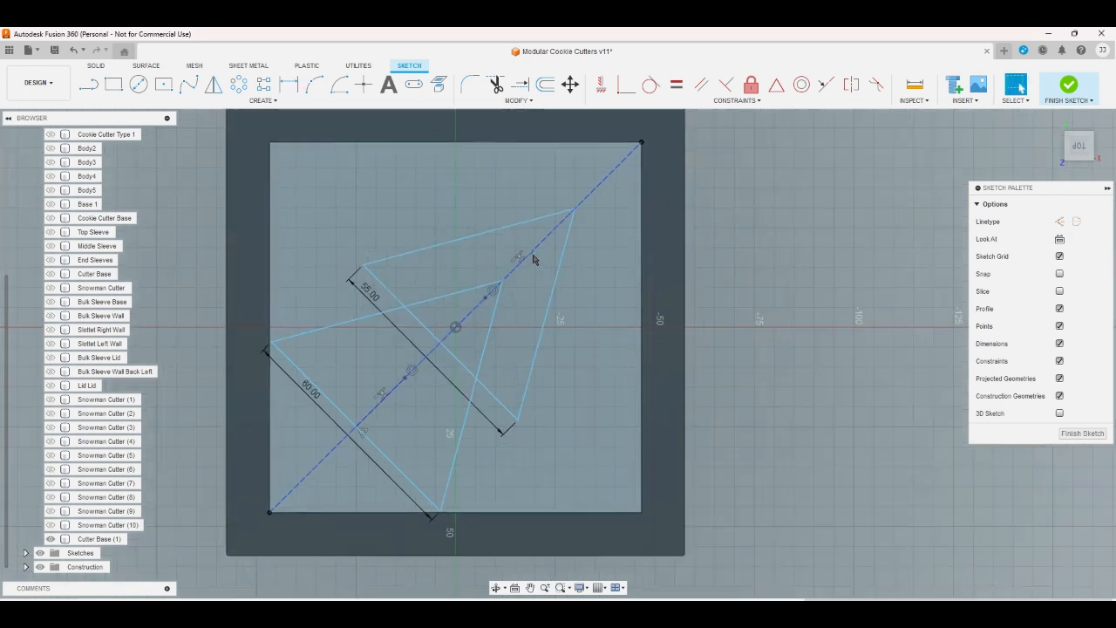
left_click_drag(573, 210, 558, 230)
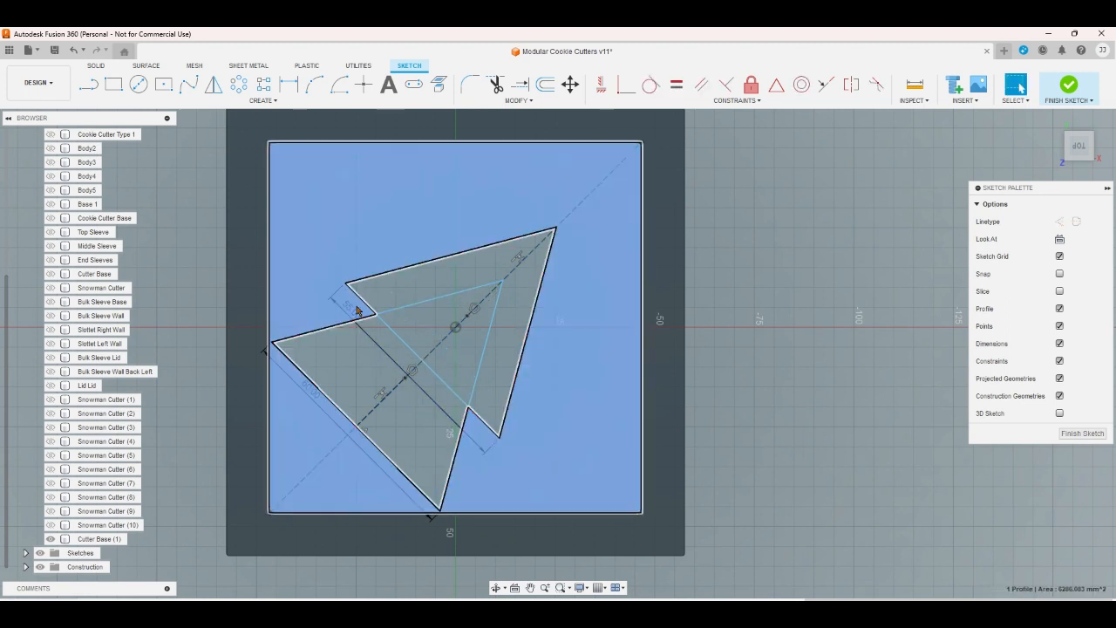
Set the length of the second triangle's lower-left side to 50 mm
double_click(353, 314)
key("BackSpace")
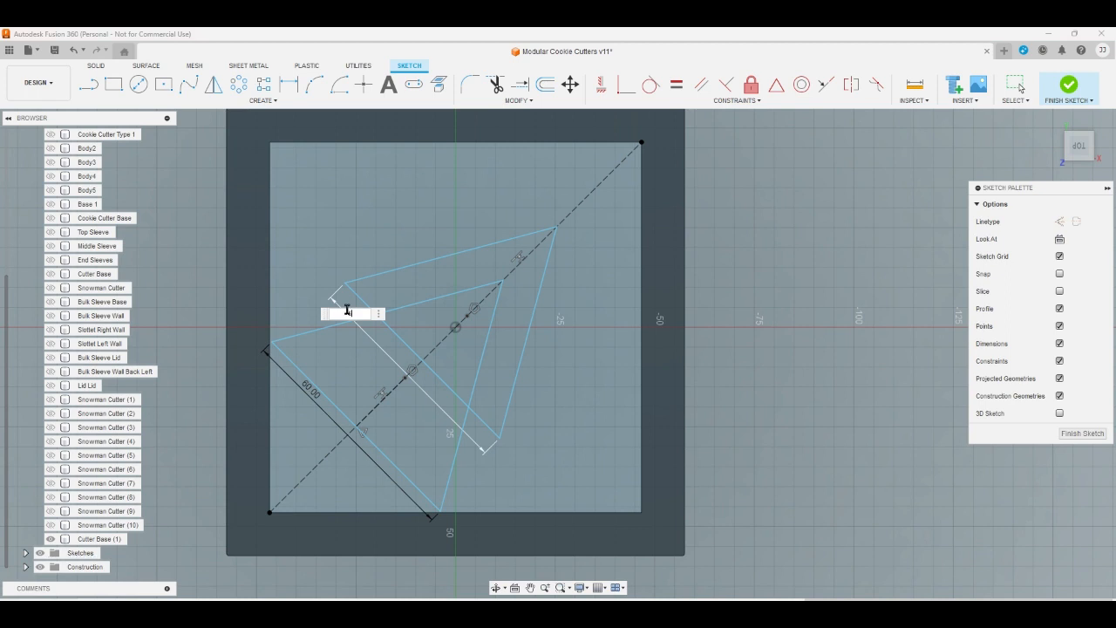
type("50")
key("Return")
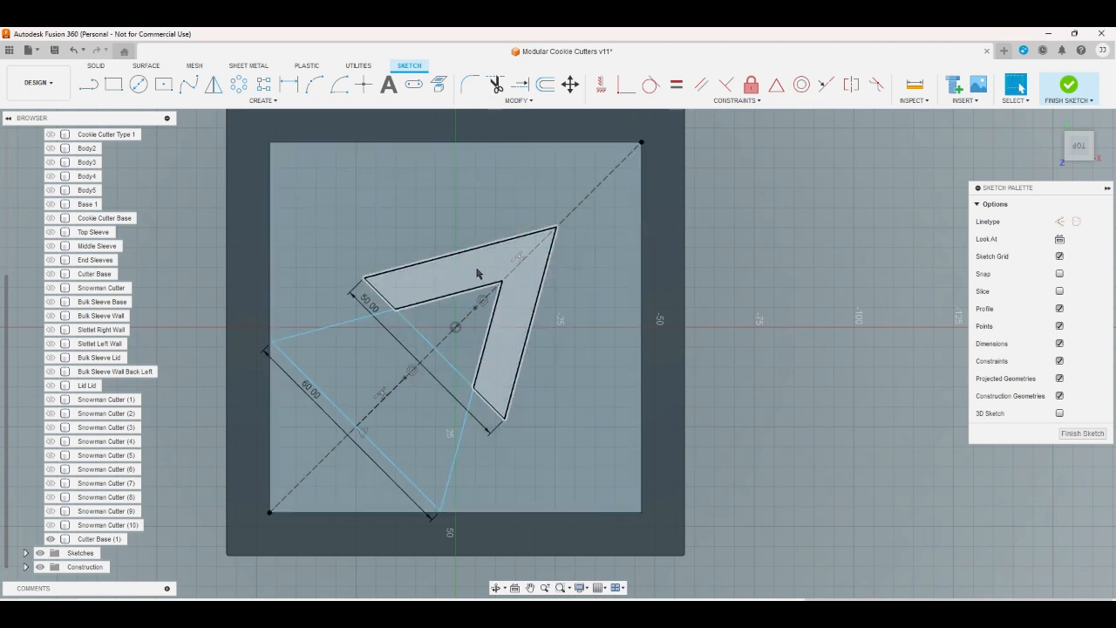
Slide the second triangle further down the diagonal and set its lower-left side to 55 mm
left_click_drag(557, 233, 538, 250)
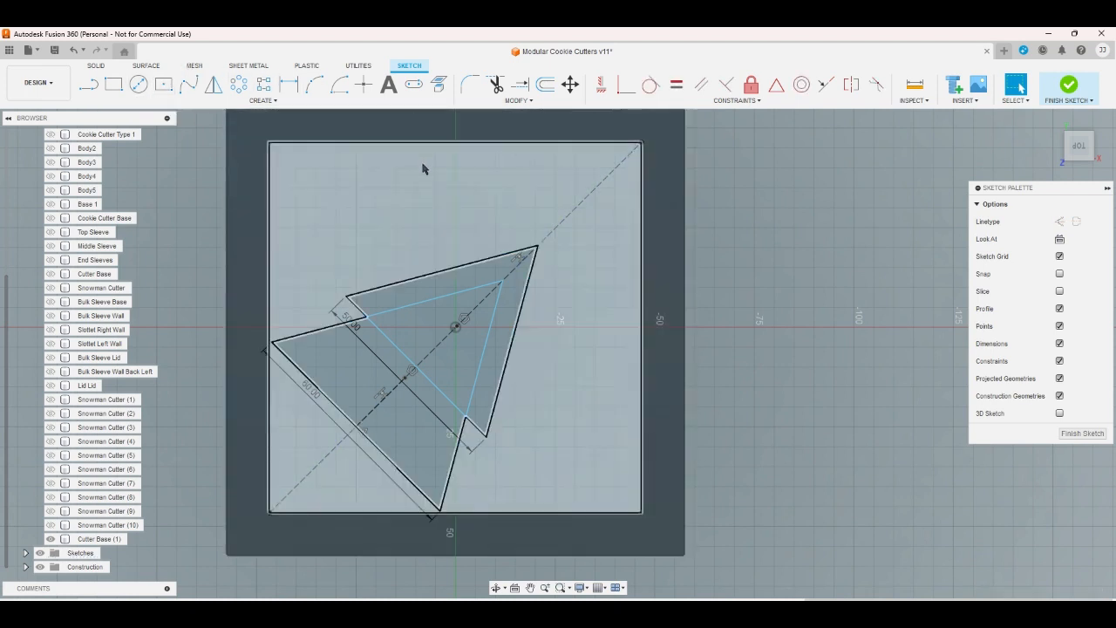
double_click(354, 322)
type("5")
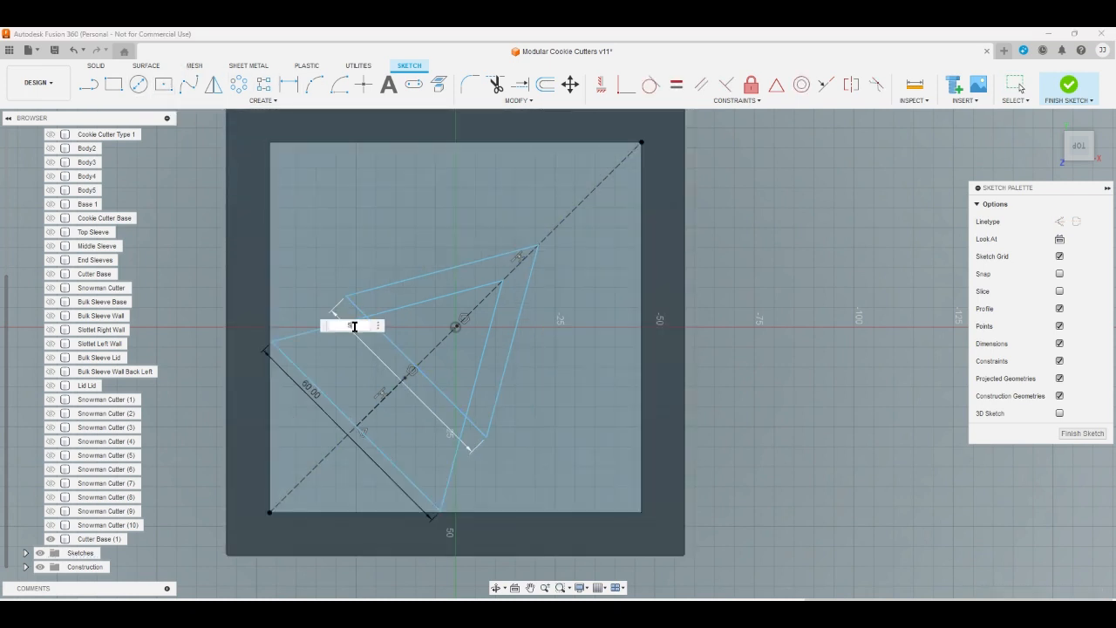
type("5")
key("Return")
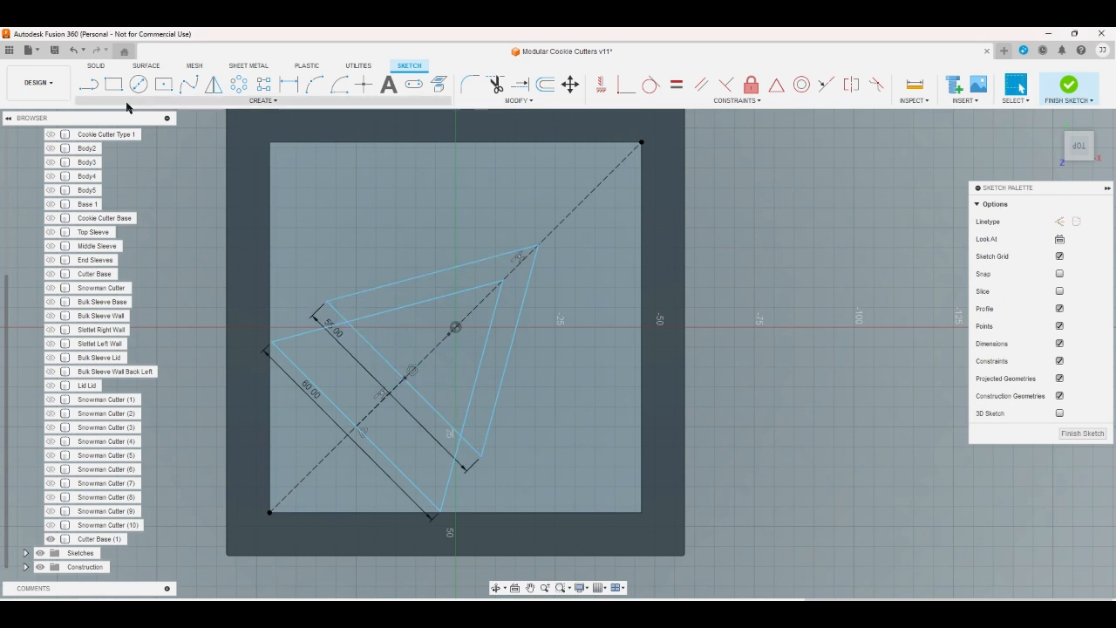
Draw a third three-sided circumscribed polygon about 22.4 mm in radius, with its centre and base midpoint on the diagonal above the other triangles
left_click(270, 103)
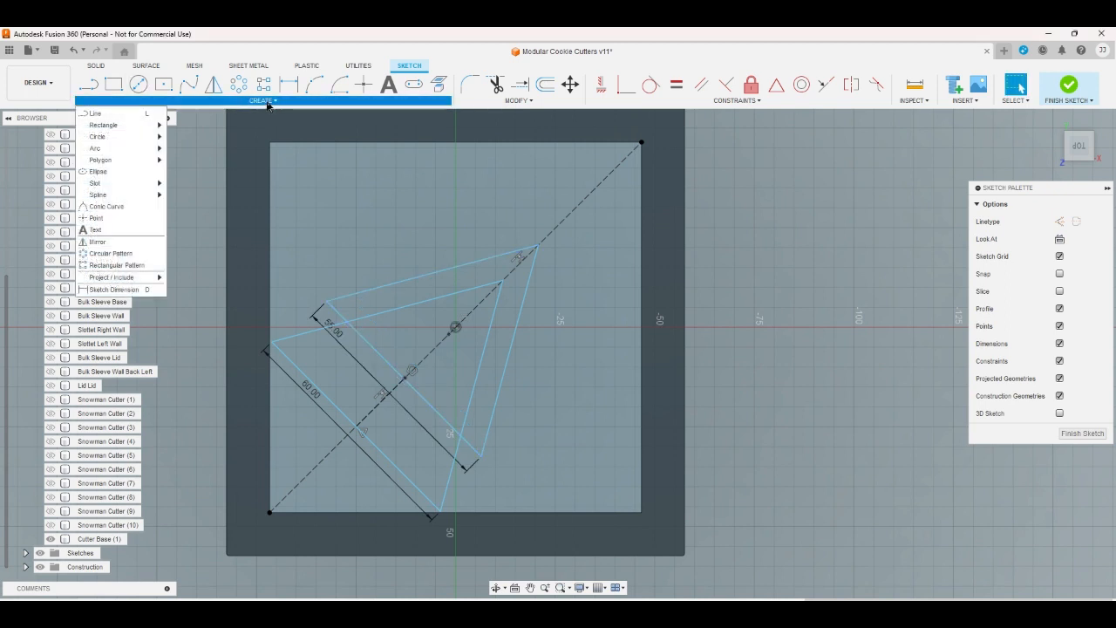
mouse_move(104, 164)
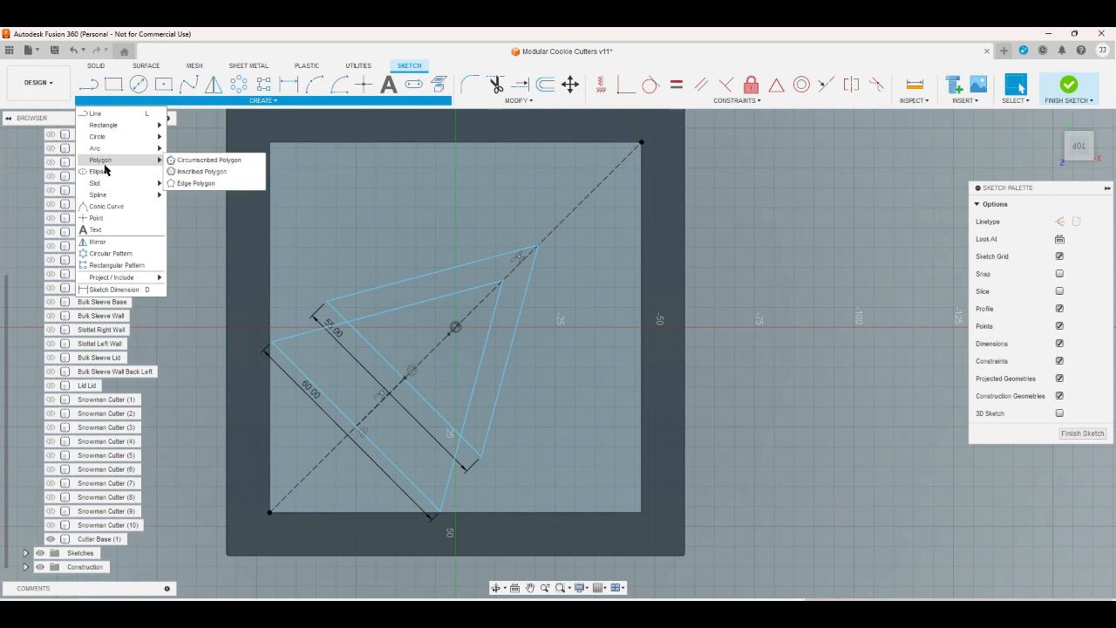
left_click(182, 155)
left_click(581, 202)
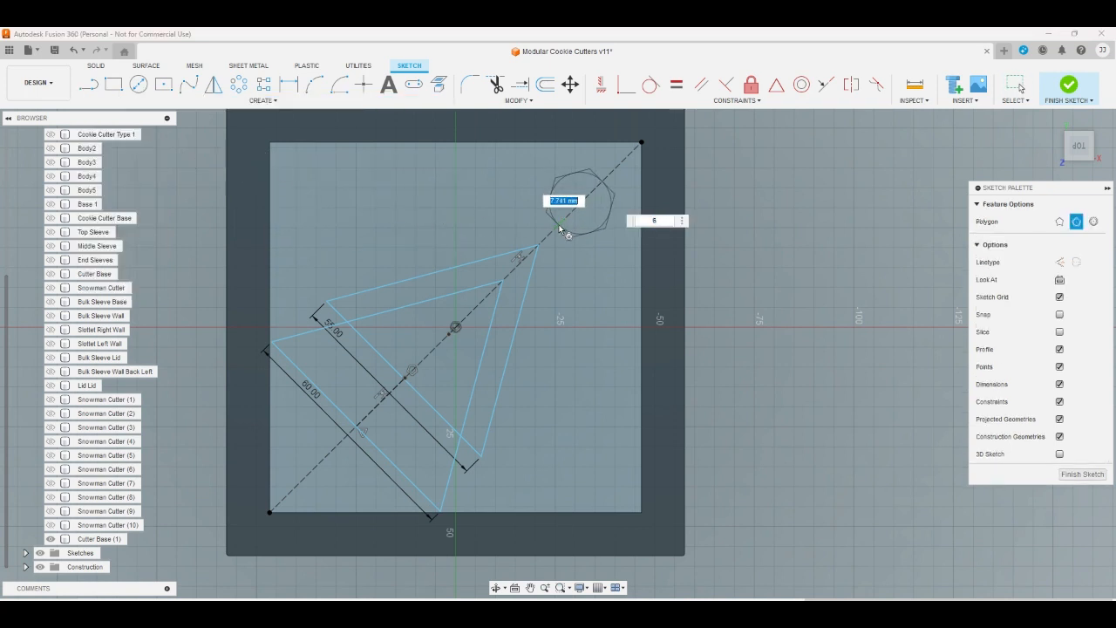
key("Tab")
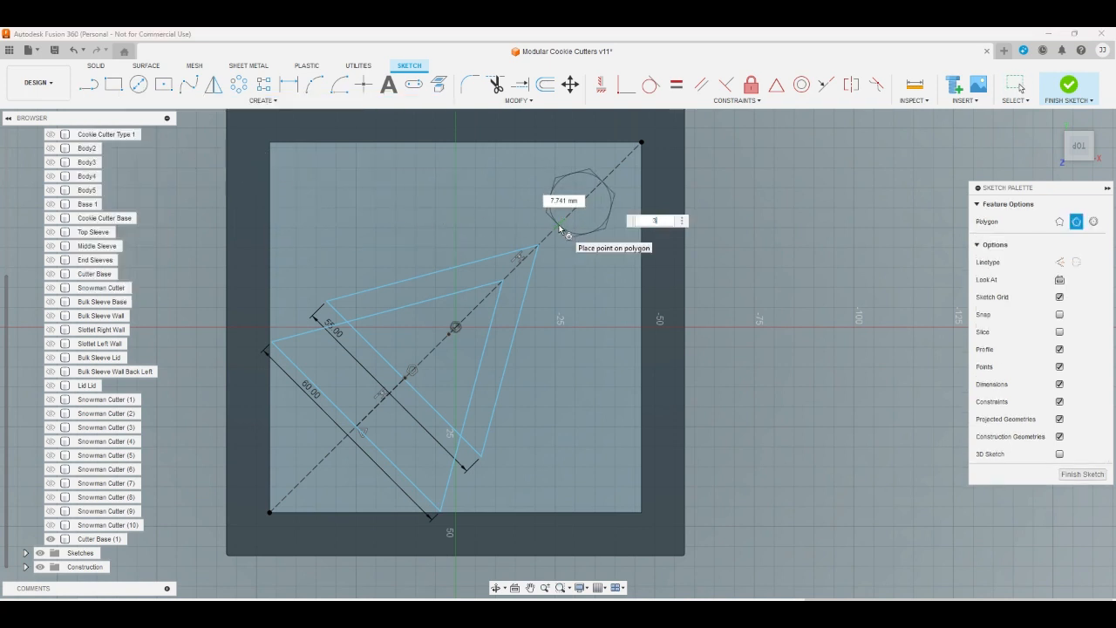
type("3")
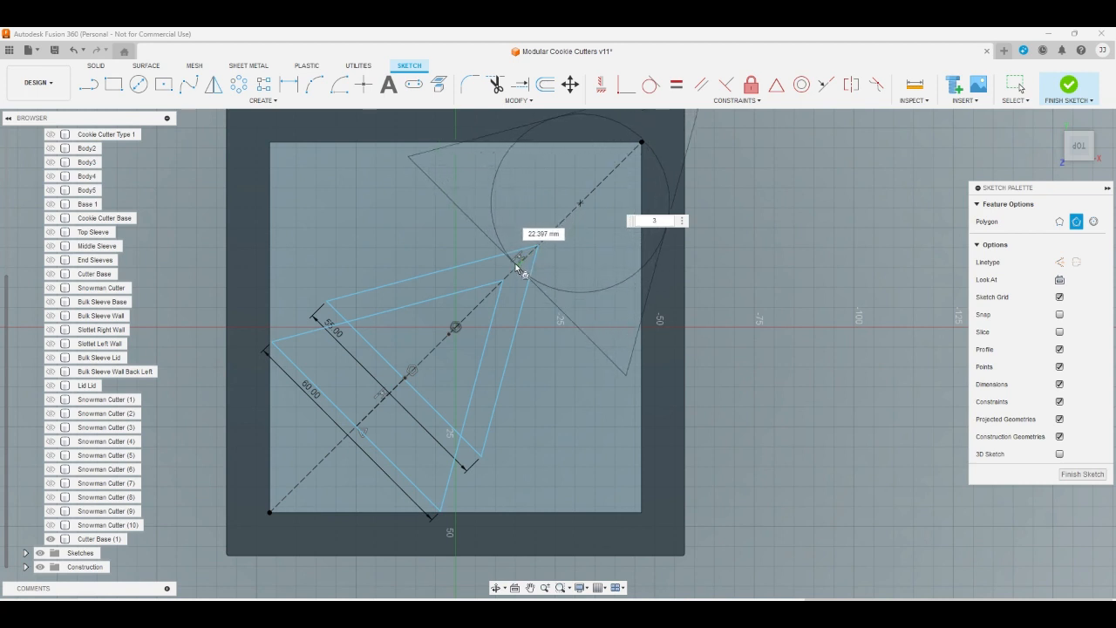
left_click(515, 263)
Dimension the third triangle's lower-left side to 50 mm and slide the triangle down the diagonal to overlap the second one
left_click(289, 84)
left_click(466, 217)
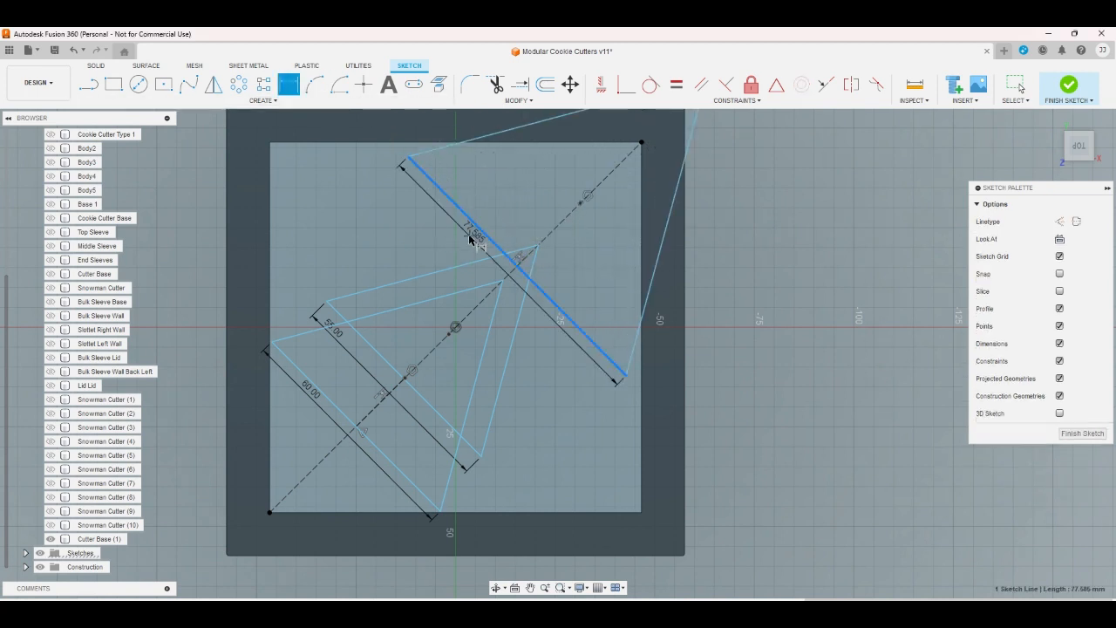
left_click(468, 237)
type("50")
key("Return")
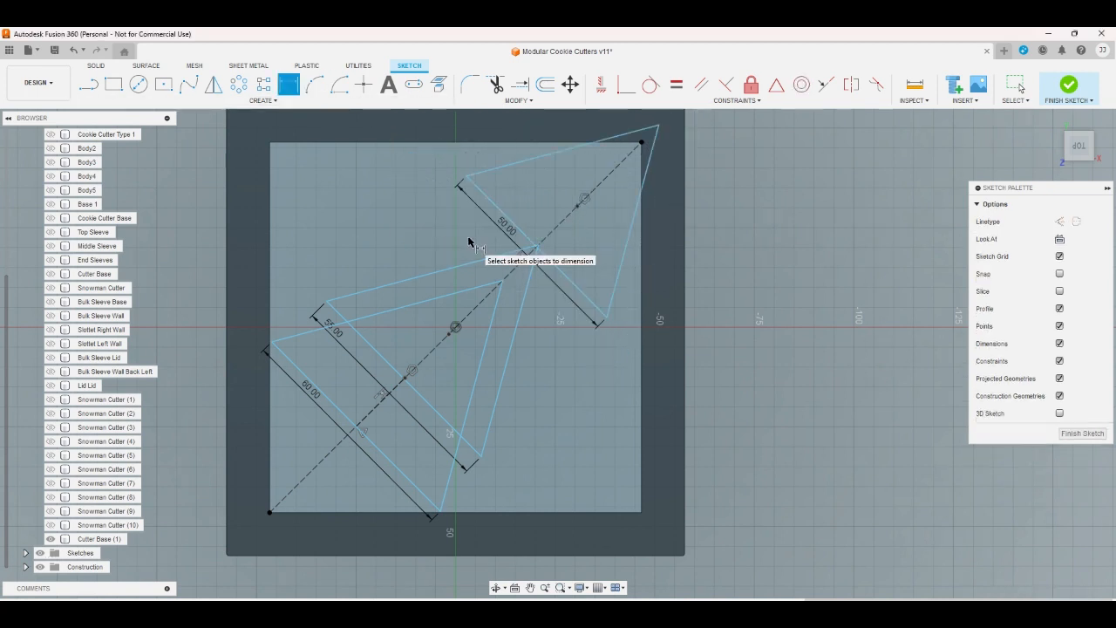
right_click(820, 210)
left_click(765, 205)
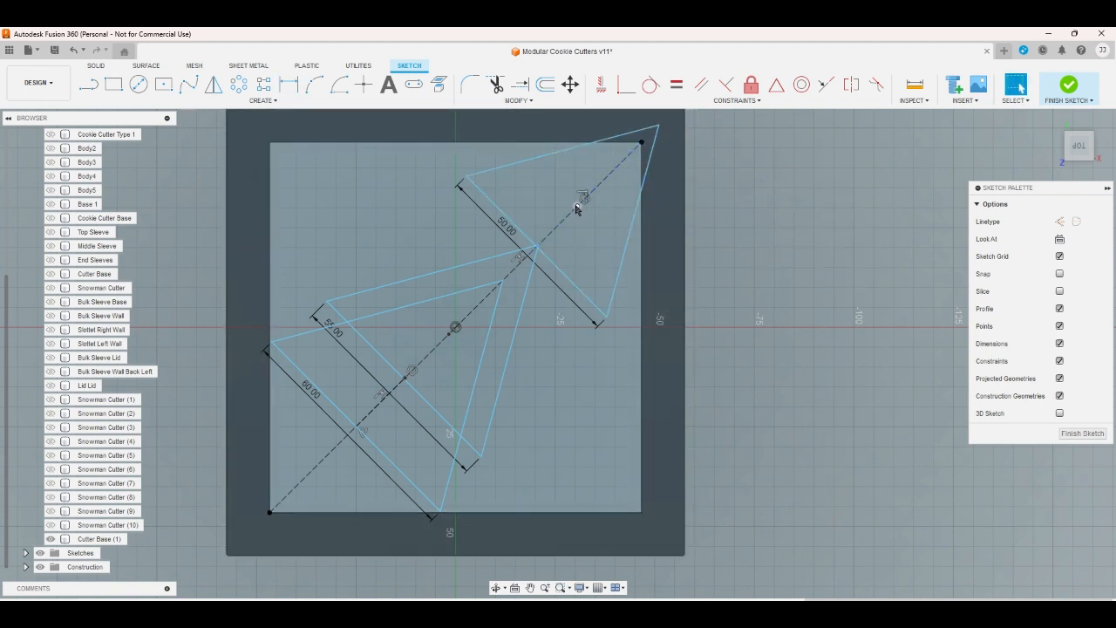
left_click_drag(581, 202, 497, 276)
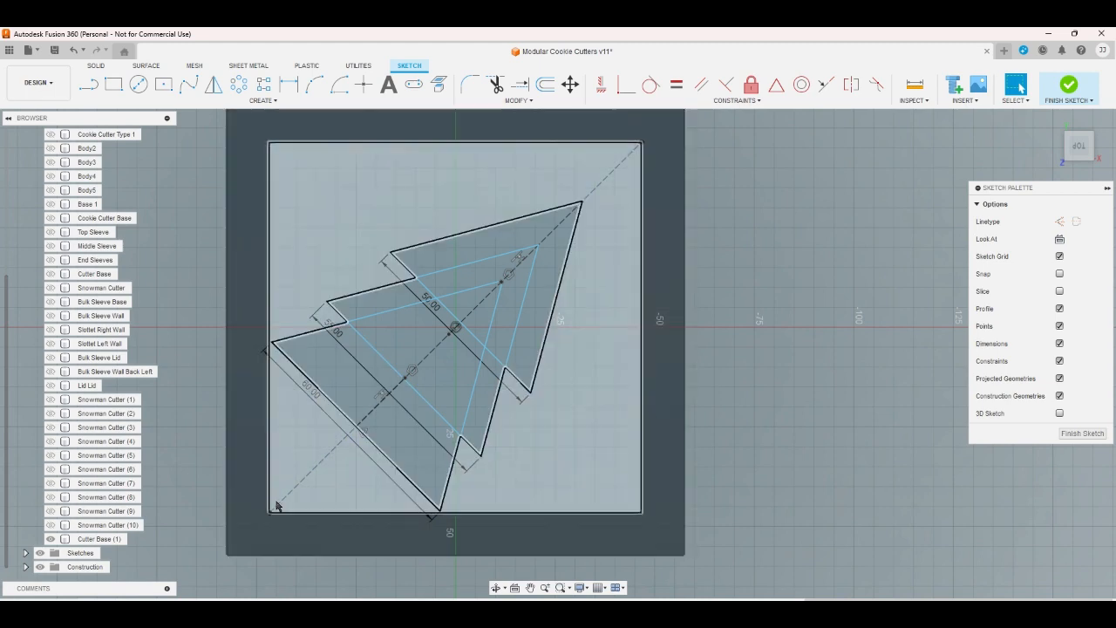
Shift all three triangles together slightly up the diagonal, away from the opening's edges
mouse_move(619, 178)
left_mouse_down()
mouse_move(272, 505)
mouse_move(274, 516)
left_mouse_up()
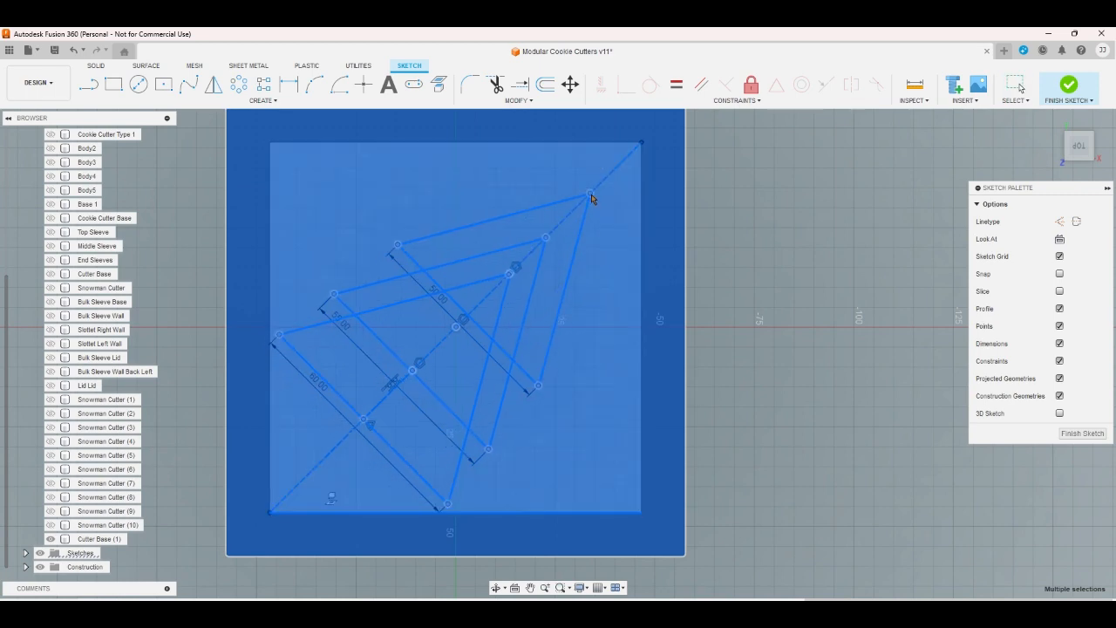
mouse_move(591, 194)
left_mouse_down()
mouse_move(599, 190)
mouse_move(597, 199)
left_mouse_up()
left_click(669, 199)
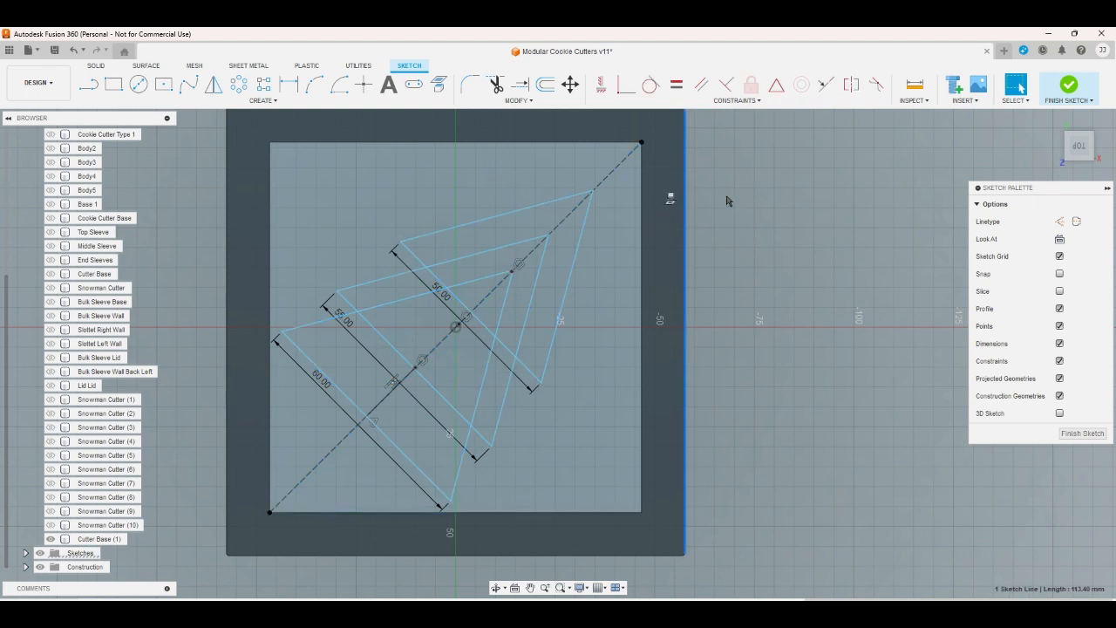
Slide the second and third triangles individually up the diagonal to even out the spacing between the tree's tiers
left_click(584, 233)
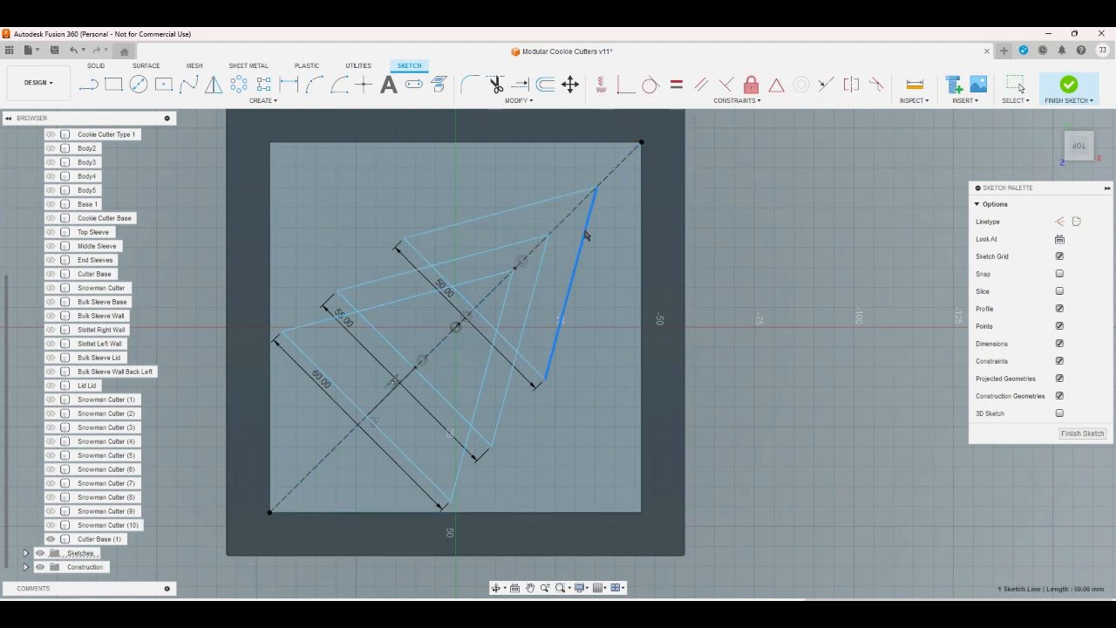
left_click_drag(586, 234, 601, 212)
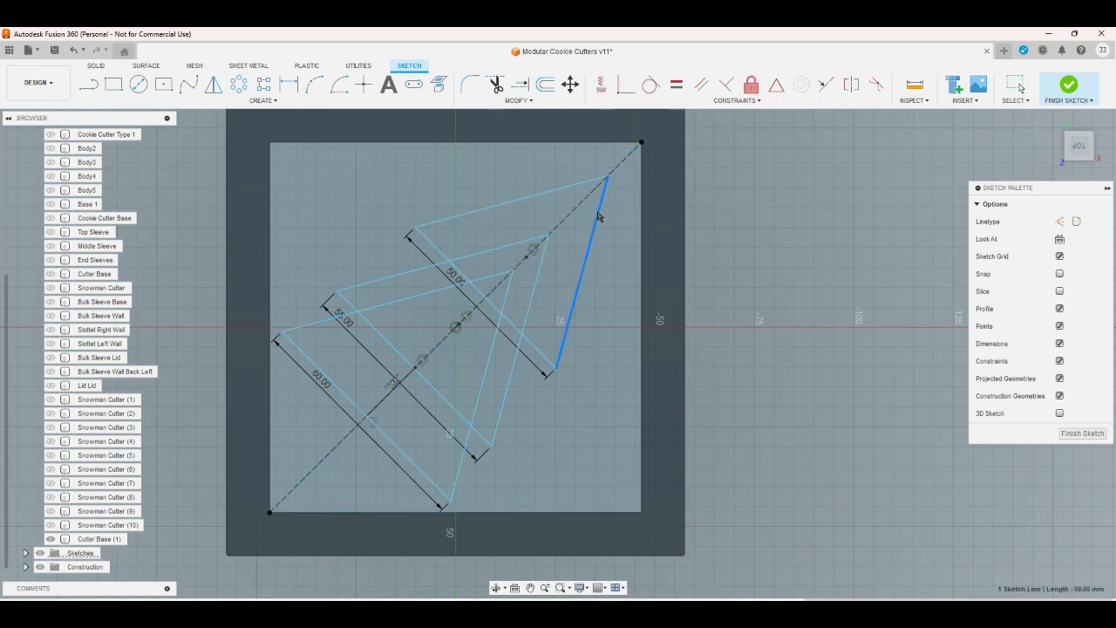
left_click_drag(512, 378, 524, 351)
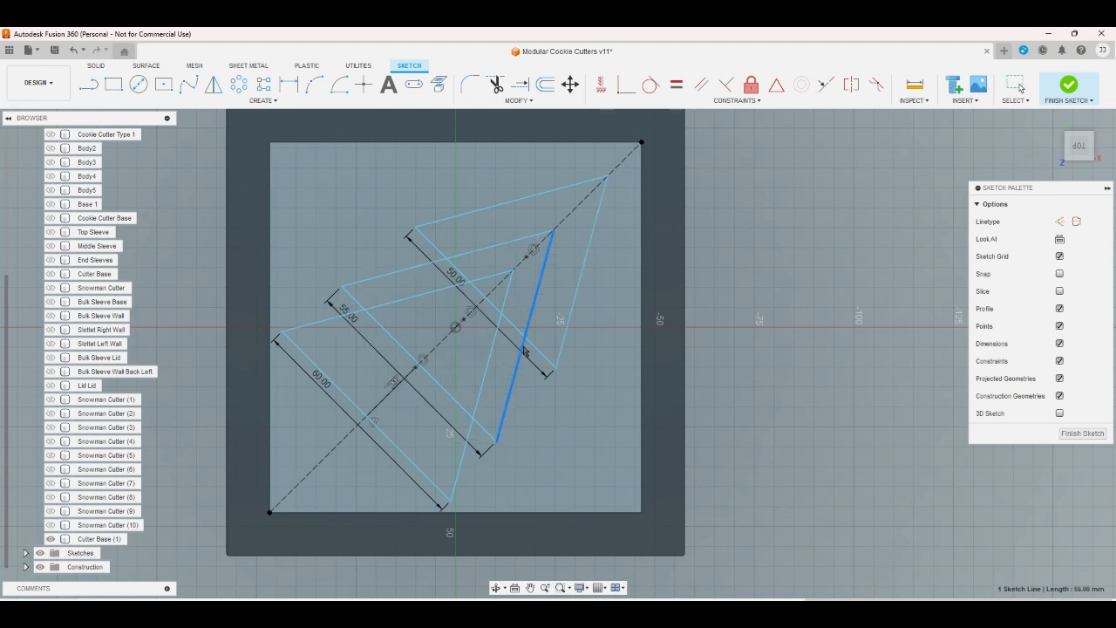
left_click_drag(572, 312, 568, 318)
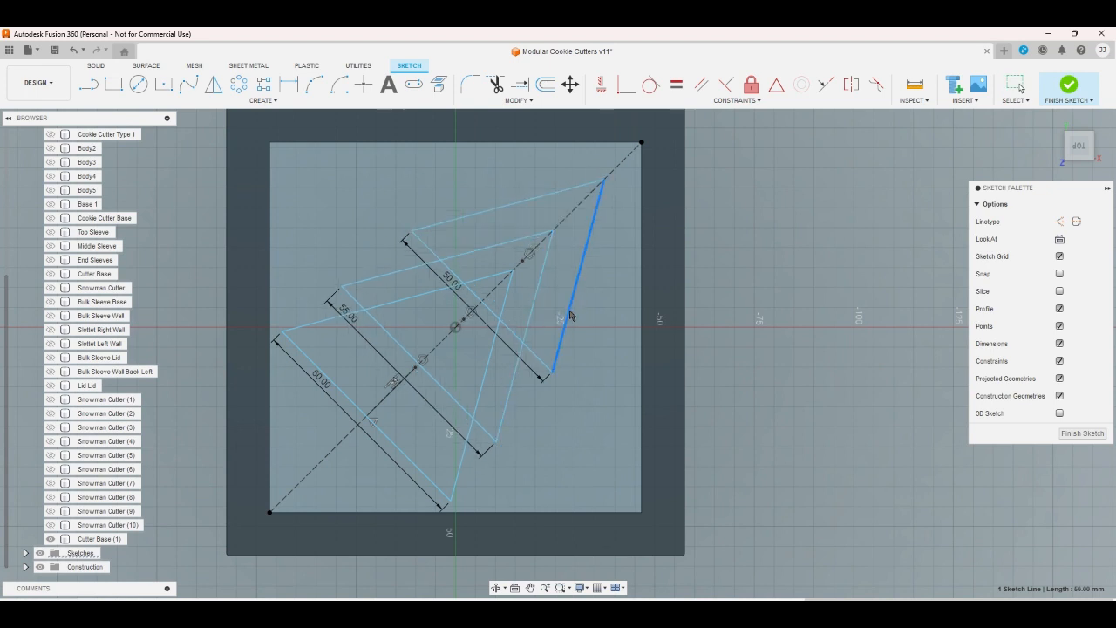
left_click(754, 281)
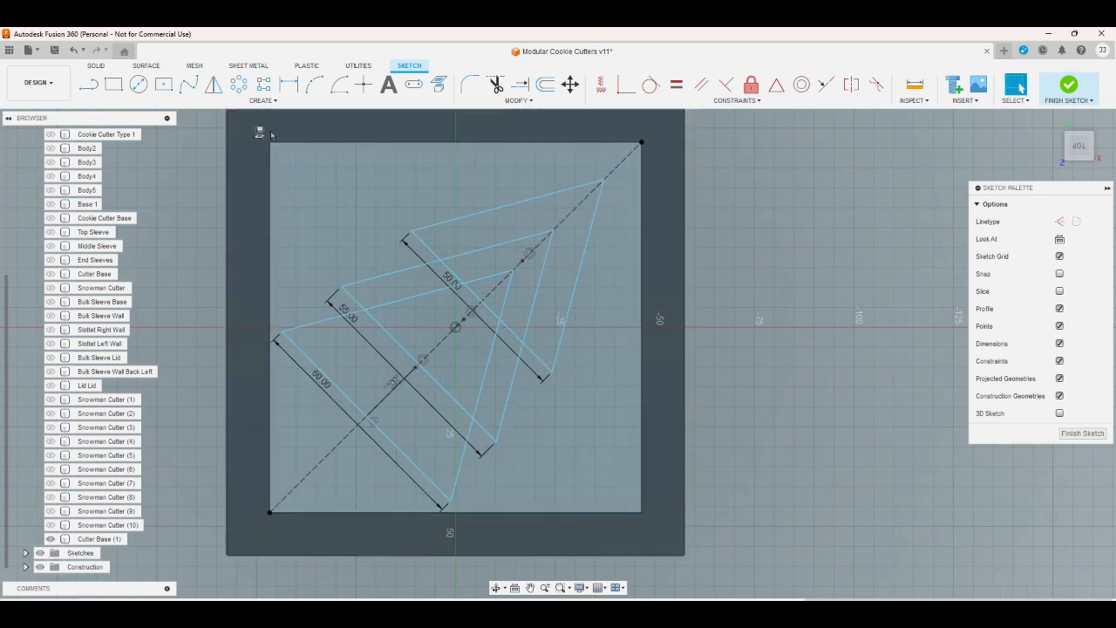
left_click(262, 100)
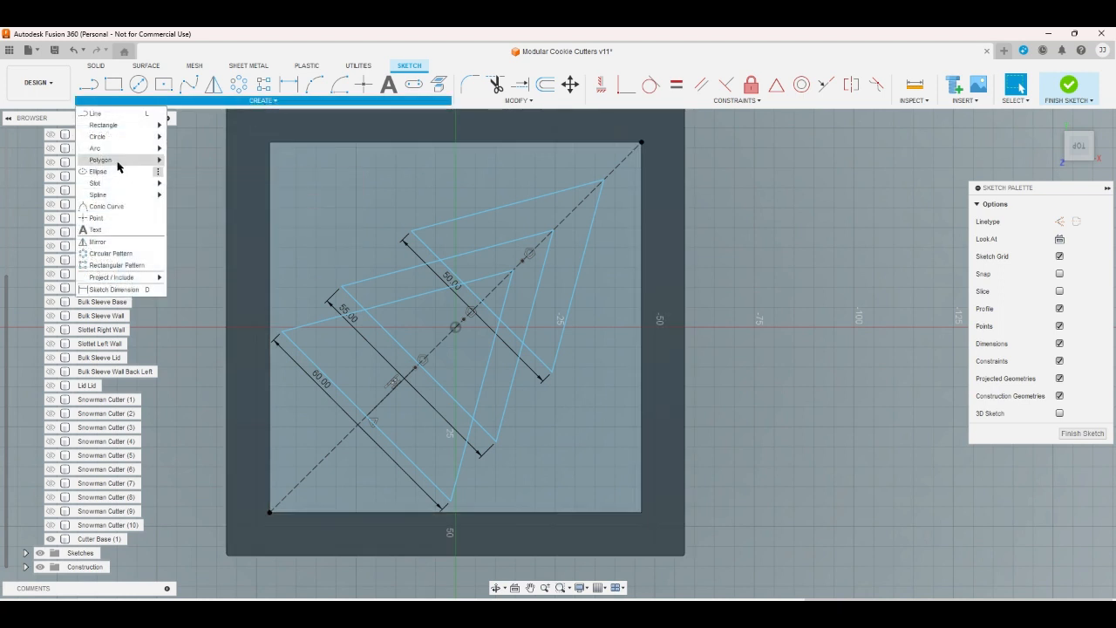
mouse_move(114, 159)
left_click(192, 159)
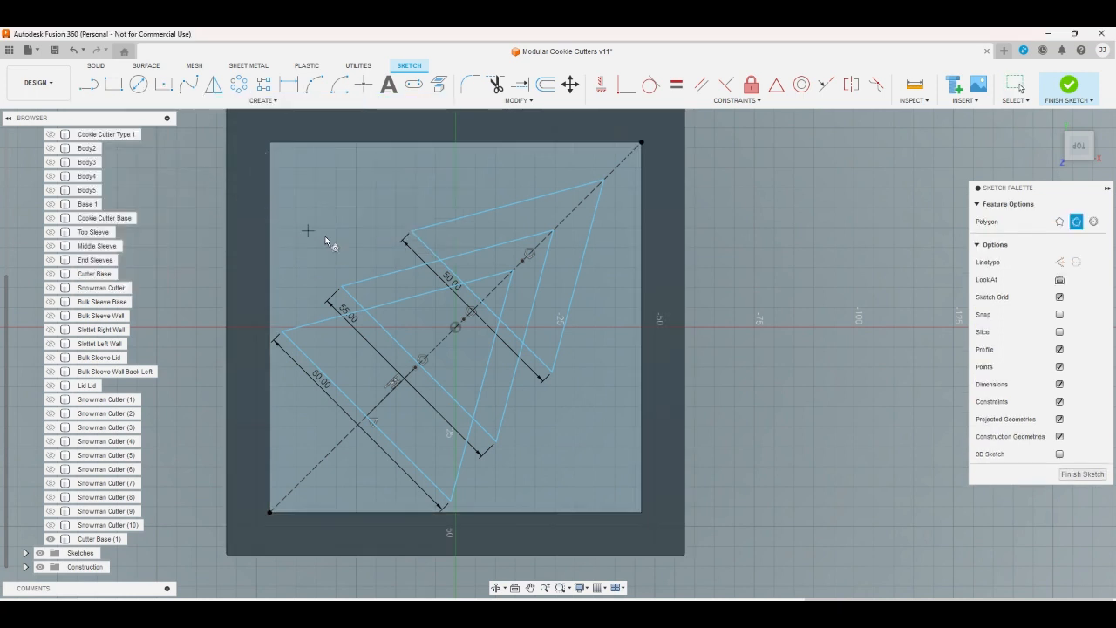
left_click(620, 162)
type("5")
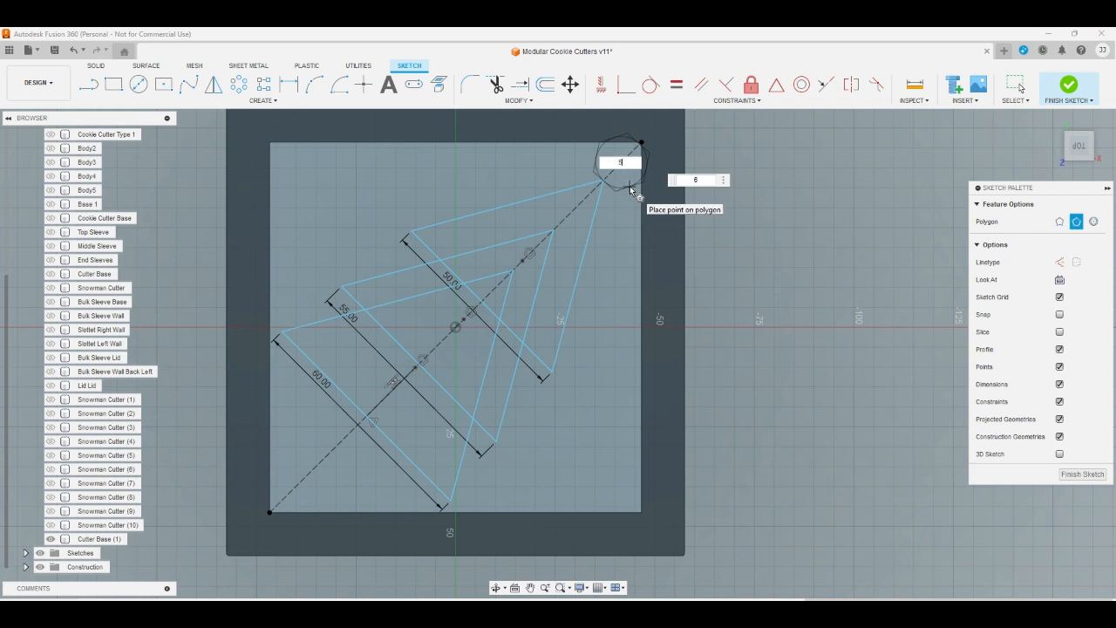
key("Tab")
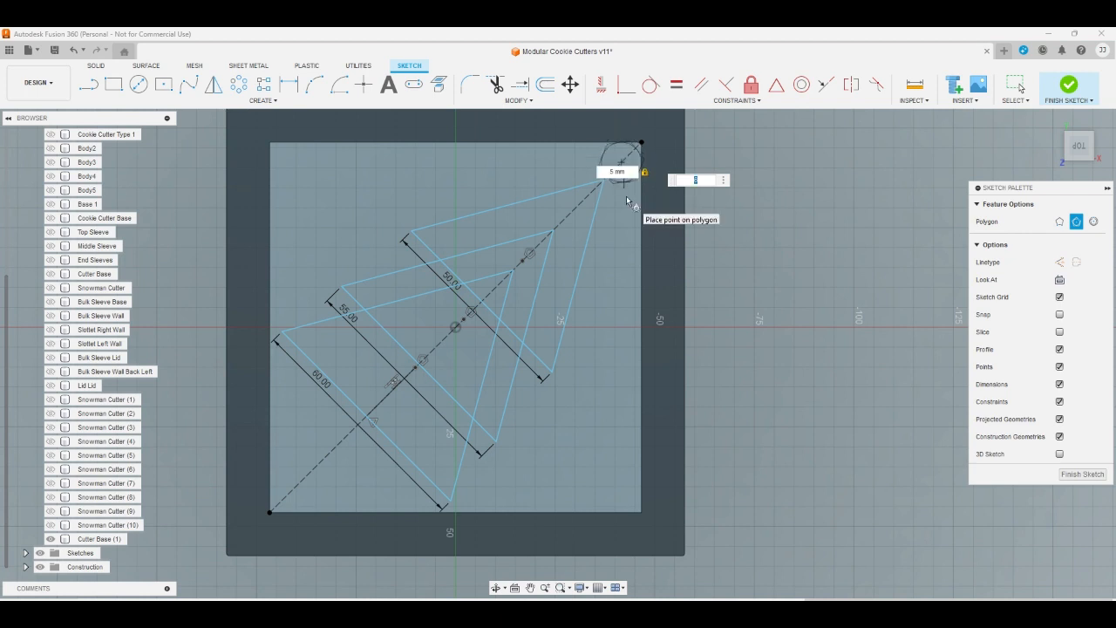
type("5")
key("Tab")
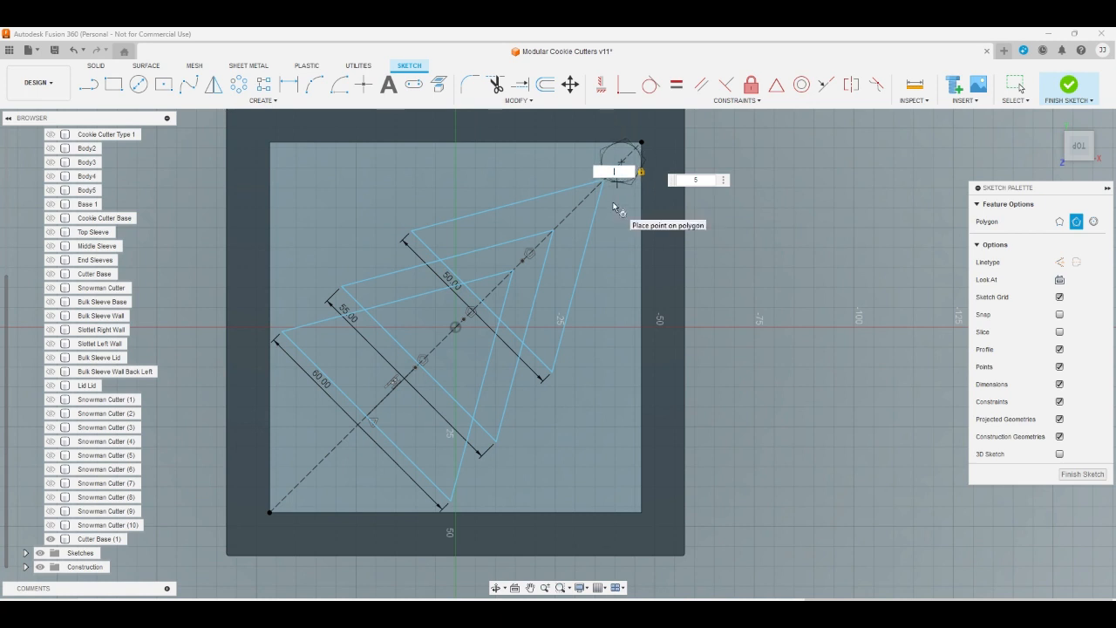
key("Escape")
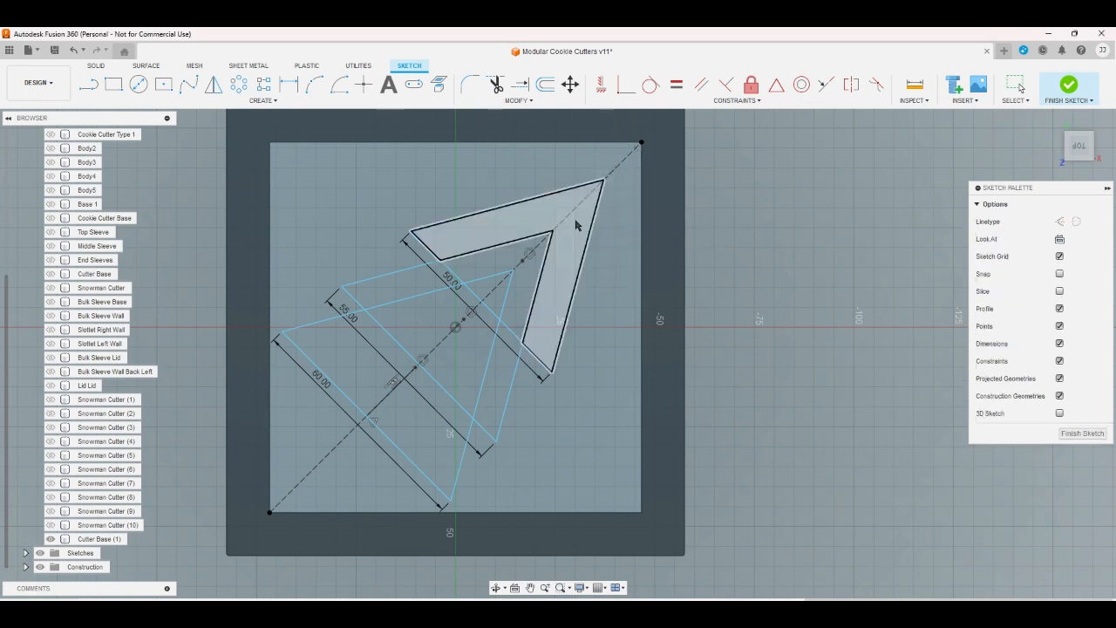
Draw a five-sided circumscribed polygon about 10.4 mm in radius, centred on the diagonal between the tree's tip and the opening's upper-right corner
left_click(237, 84)
left_click(263, 100)
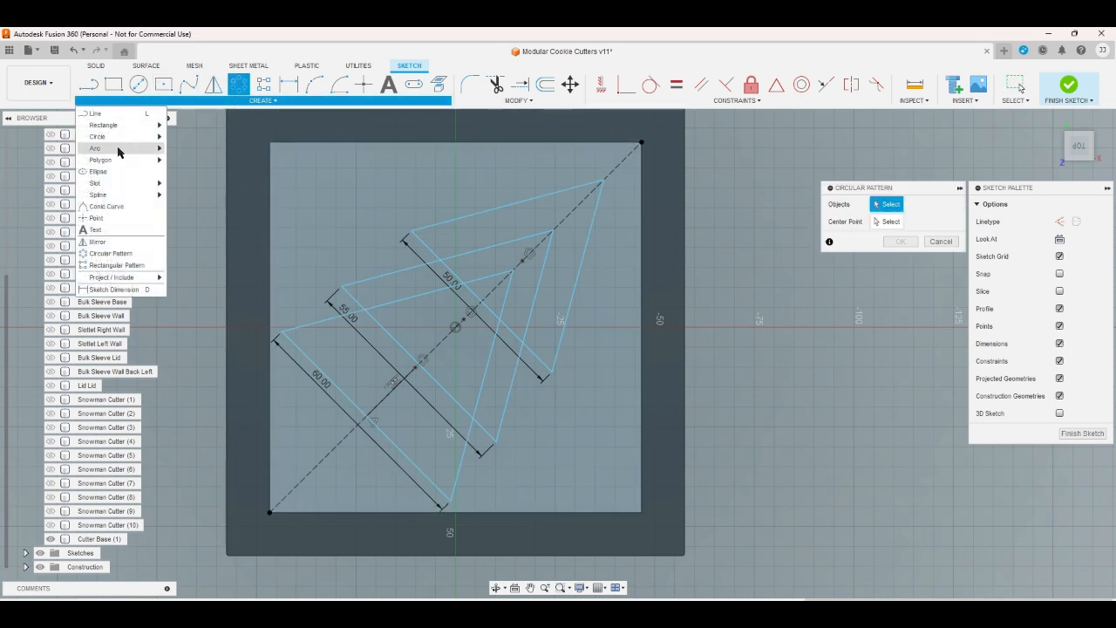
mouse_move(122, 160)
left_click(209, 171)
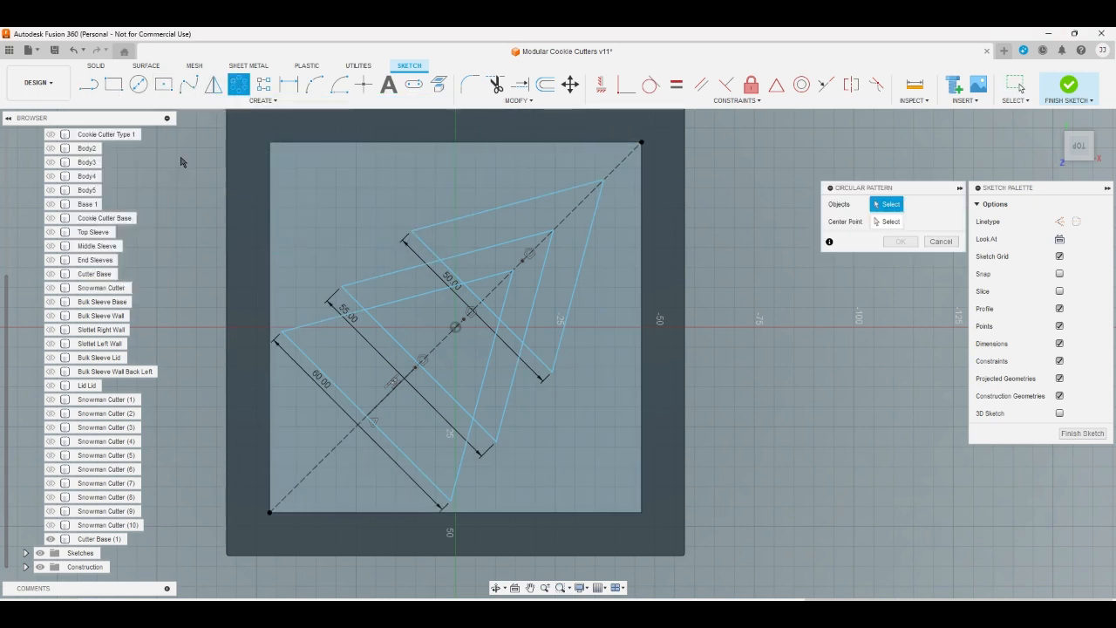
left_click(621, 160)
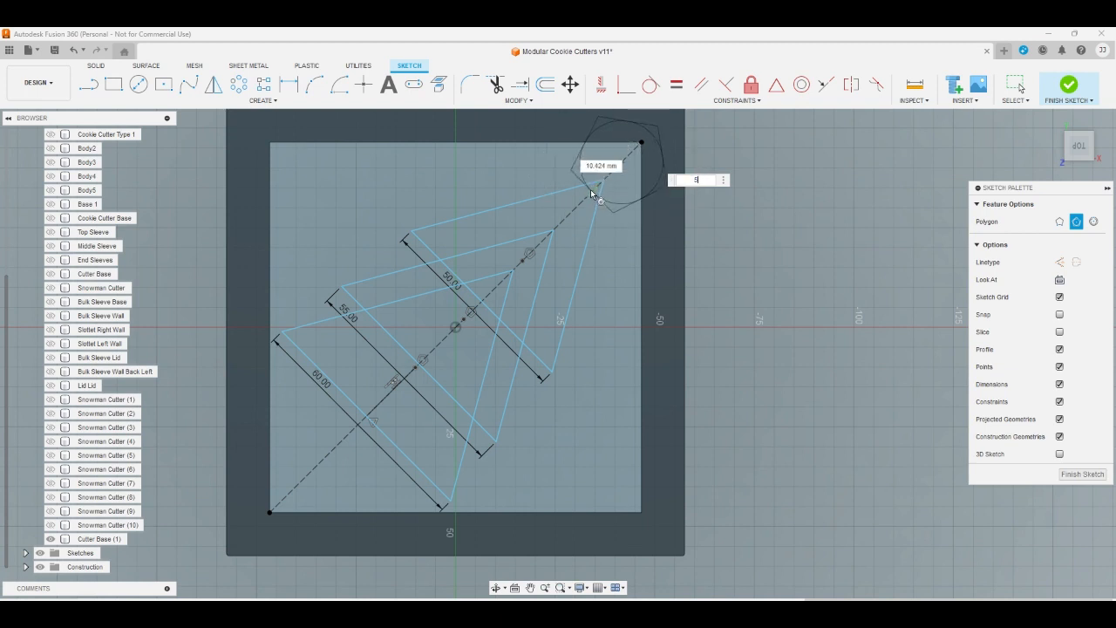
left_click(590, 189)
right_click(758, 214)
left_click(791, 215)
Slide the pentagon down the diagonal so that it sits over the tip of the topmost triangle
scroll(638, 187, "up", 1)
scroll(638, 170, "down", 2)
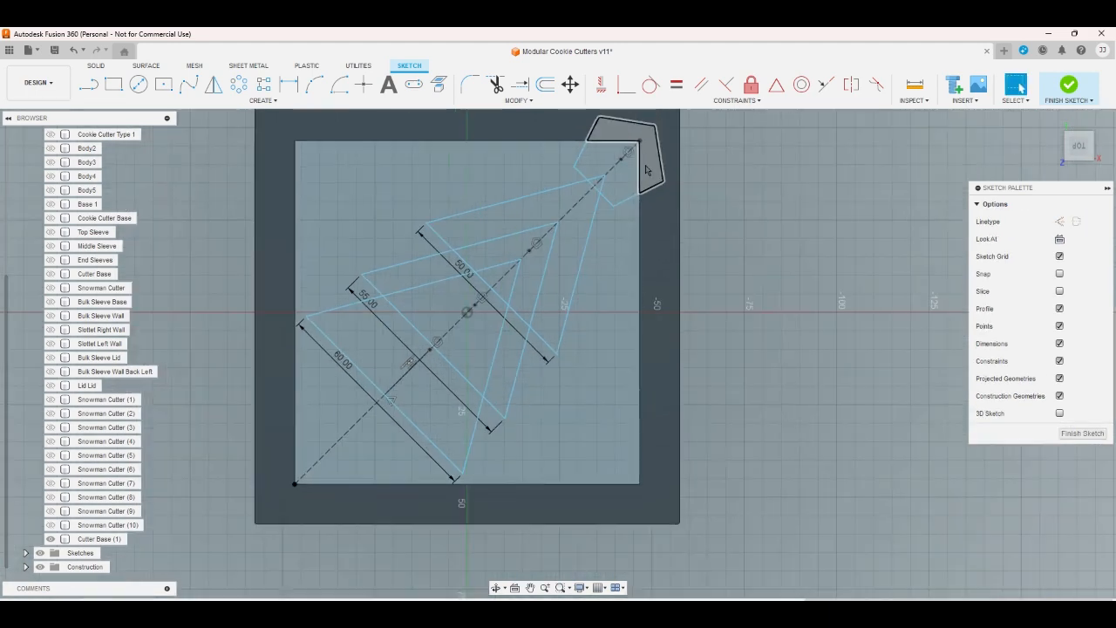
left_click_drag(654, 125, 634, 185)
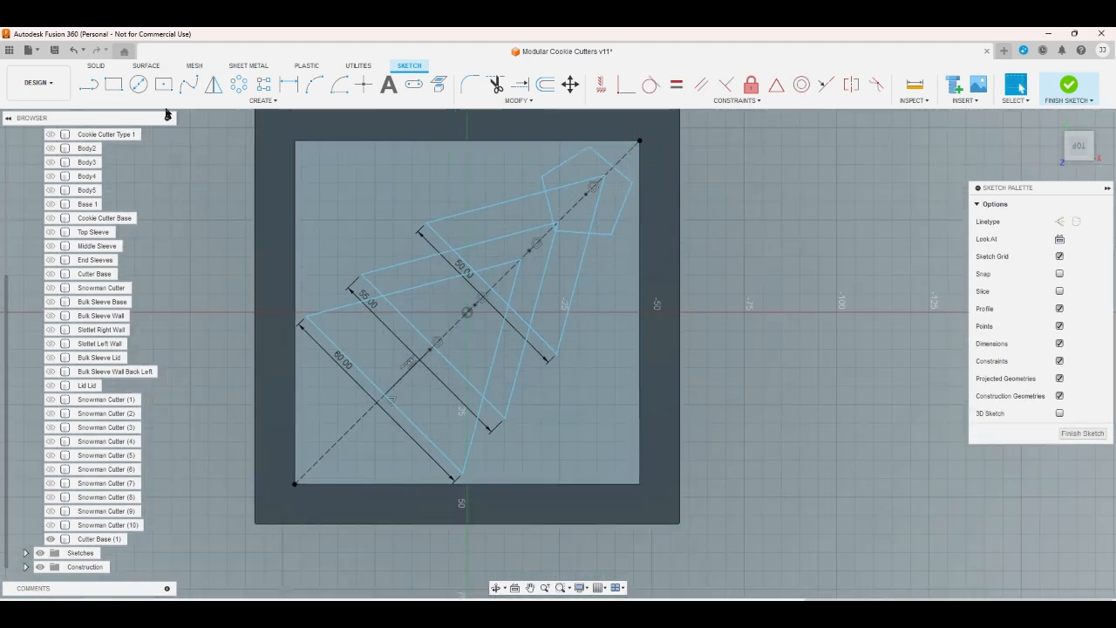
Draw a line about 10.4 mm long from the midpoint of the pentagon's left side to its centre
key("l")
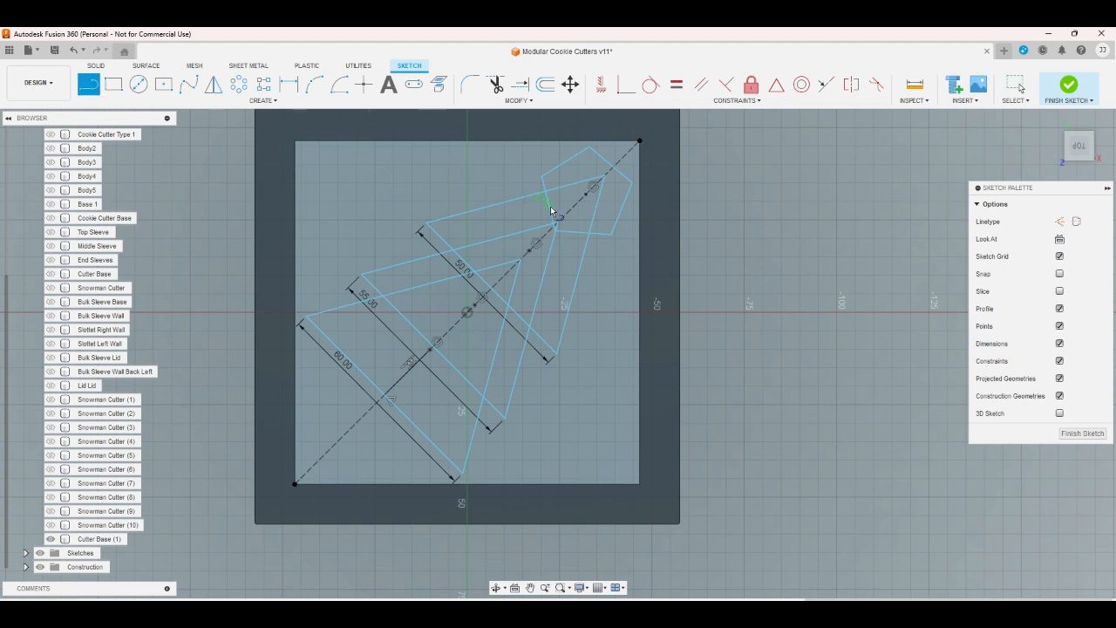
left_click(550, 206)
left_click(586, 194)
key("Escape")
Convert all five sides of the pentagon and the line to its centre into construction geometry
left_click(566, 208)
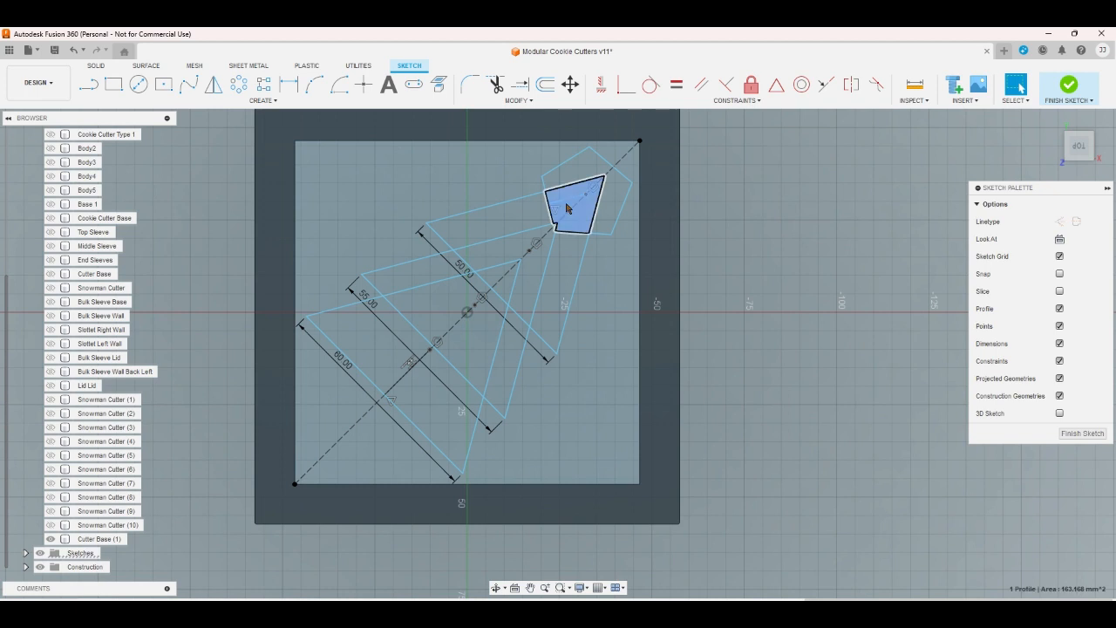
left_click(723, 219)
left_click(565, 206)
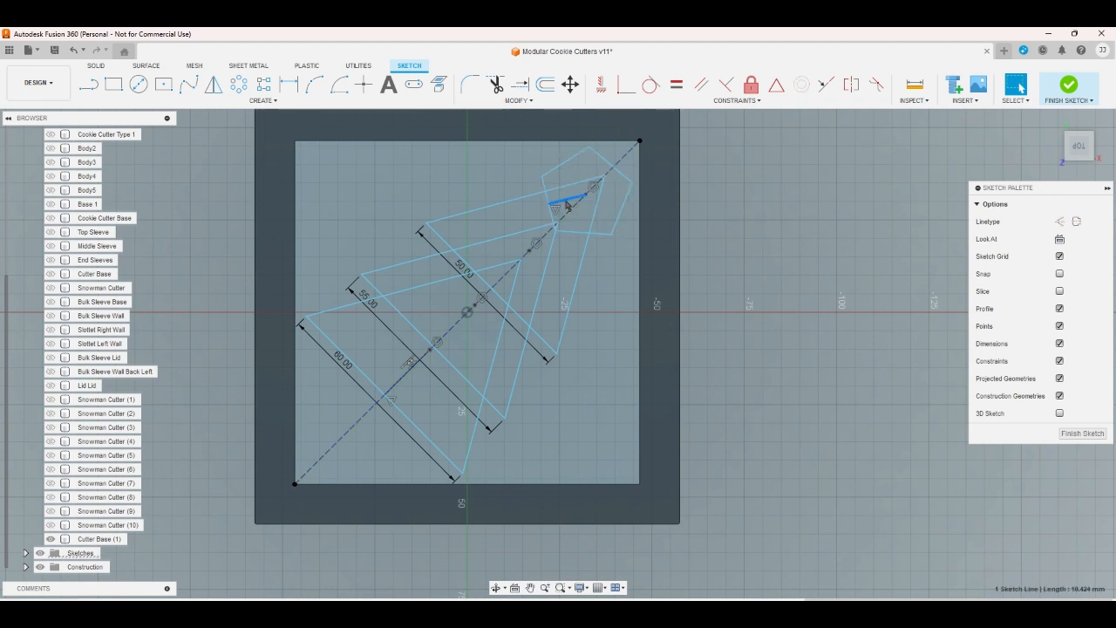
left_click(598, 157)
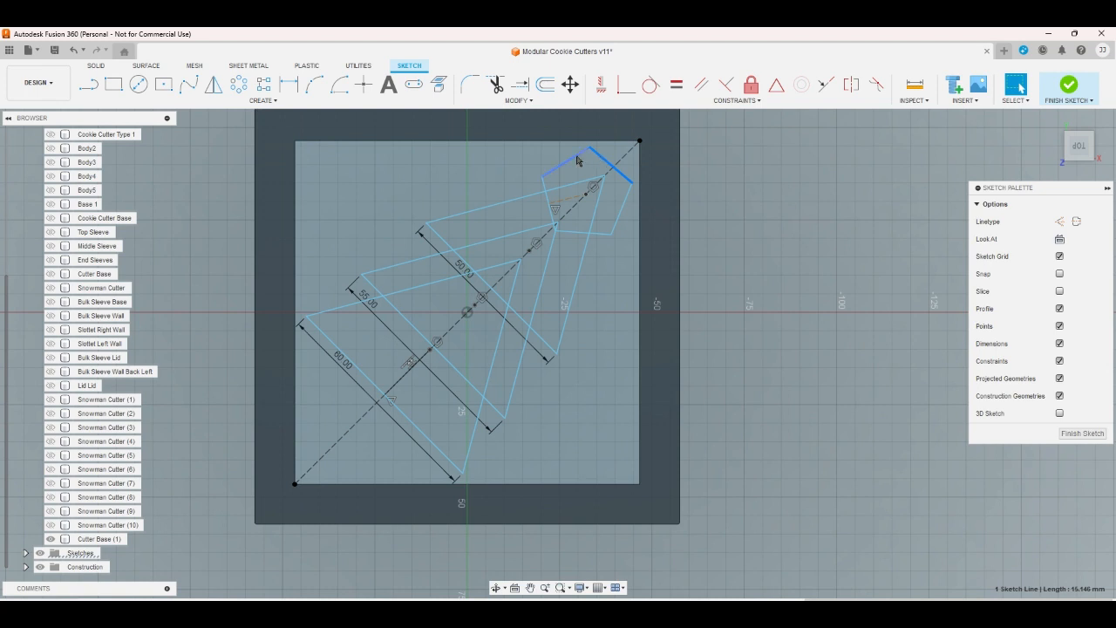
left_click(576, 156, "ctrl")
left_click(547, 198, "ctrl")
left_click(578, 233, "ctrl")
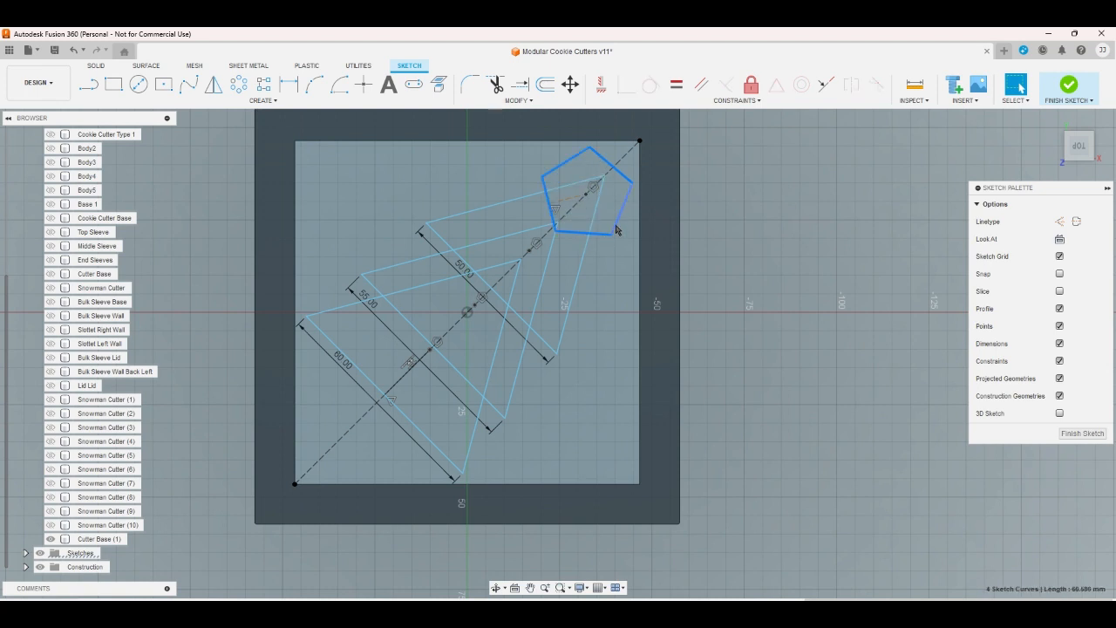
key("x")
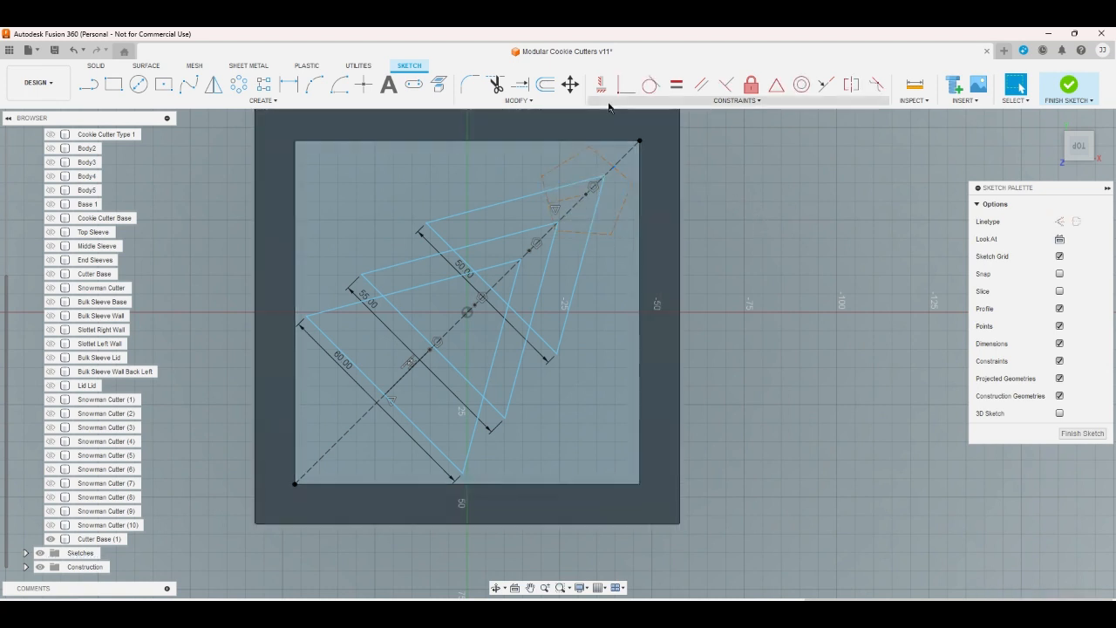
Try to make the pentagon's inner construction line collinear with the diagonal
left_click(825, 84)
left_click(570, 214)
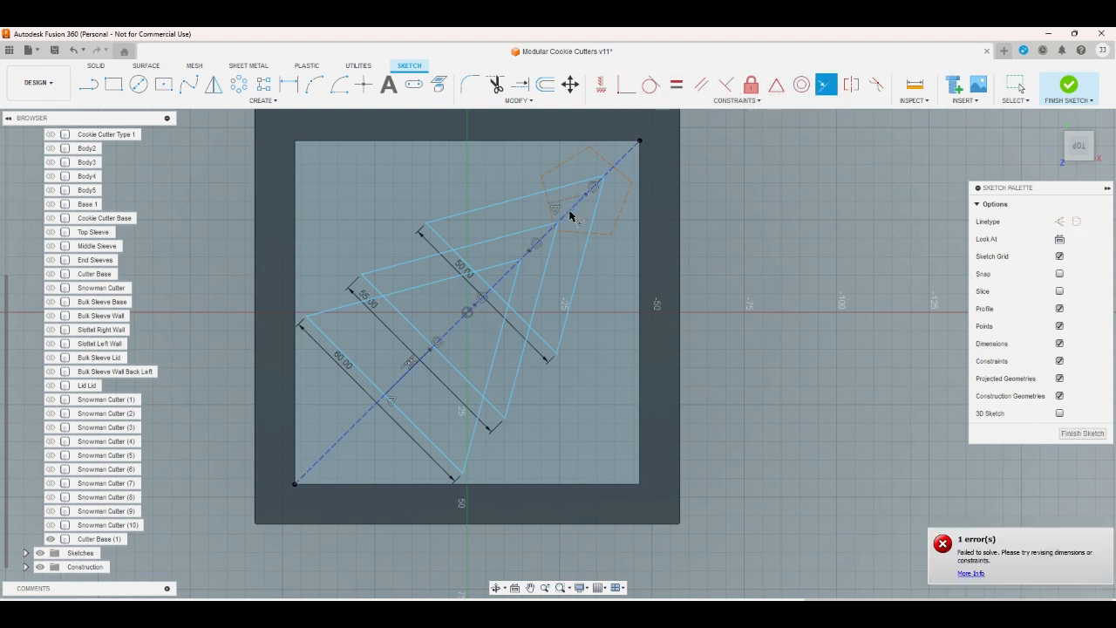
right_click(752, 220)
left_click(706, 219)
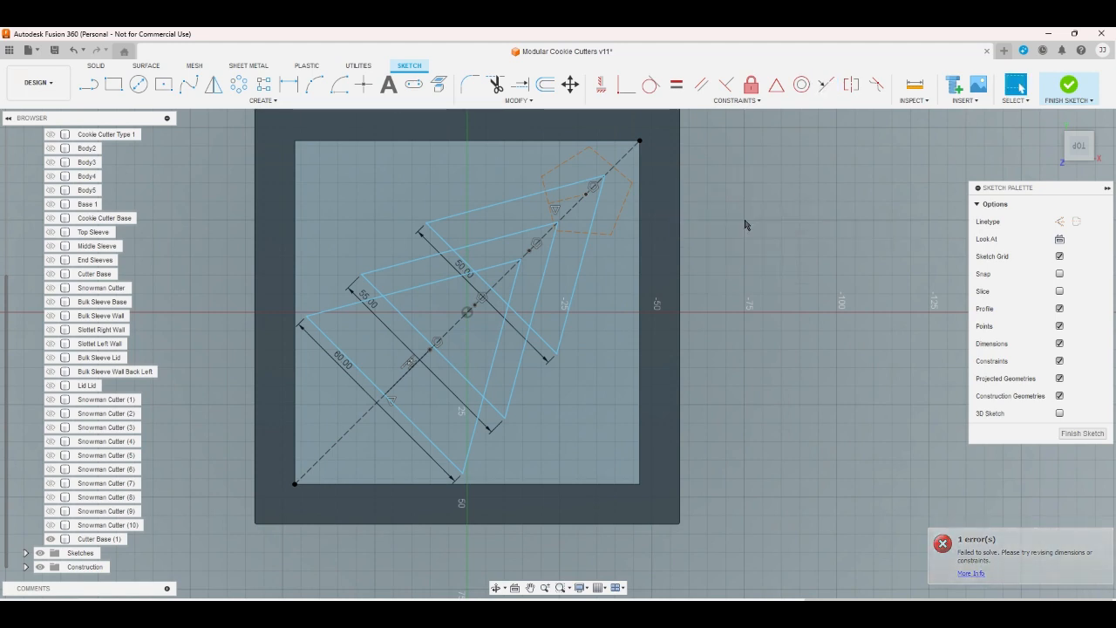
Delete the construction line running from the midpoint of the pentagon's left side to its centre
scroll(608, 204, "up", 3)
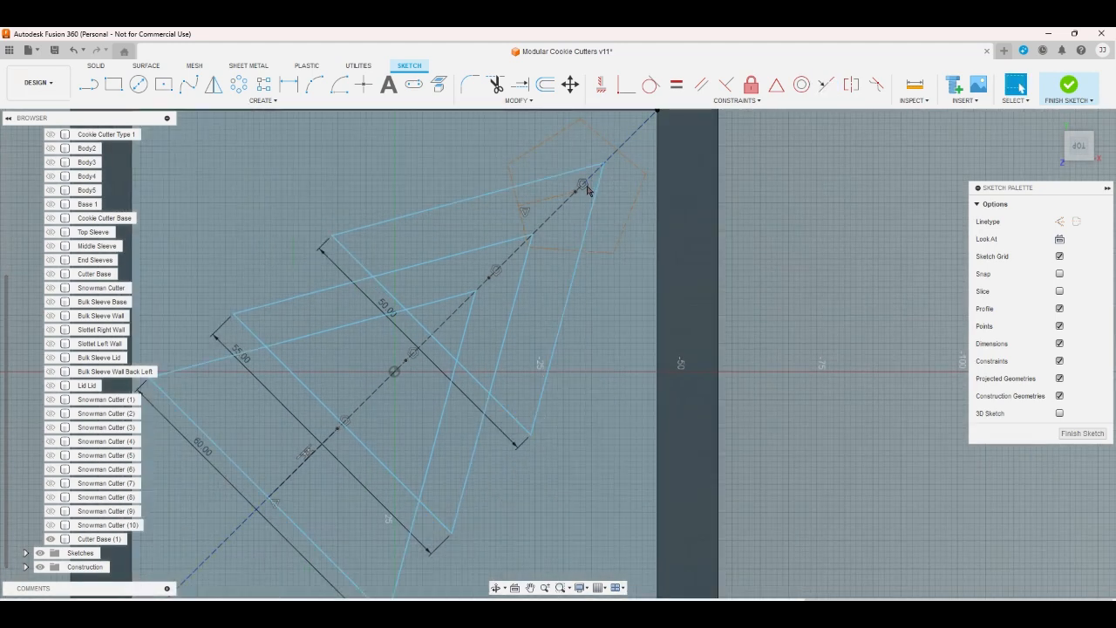
right_click(586, 190)
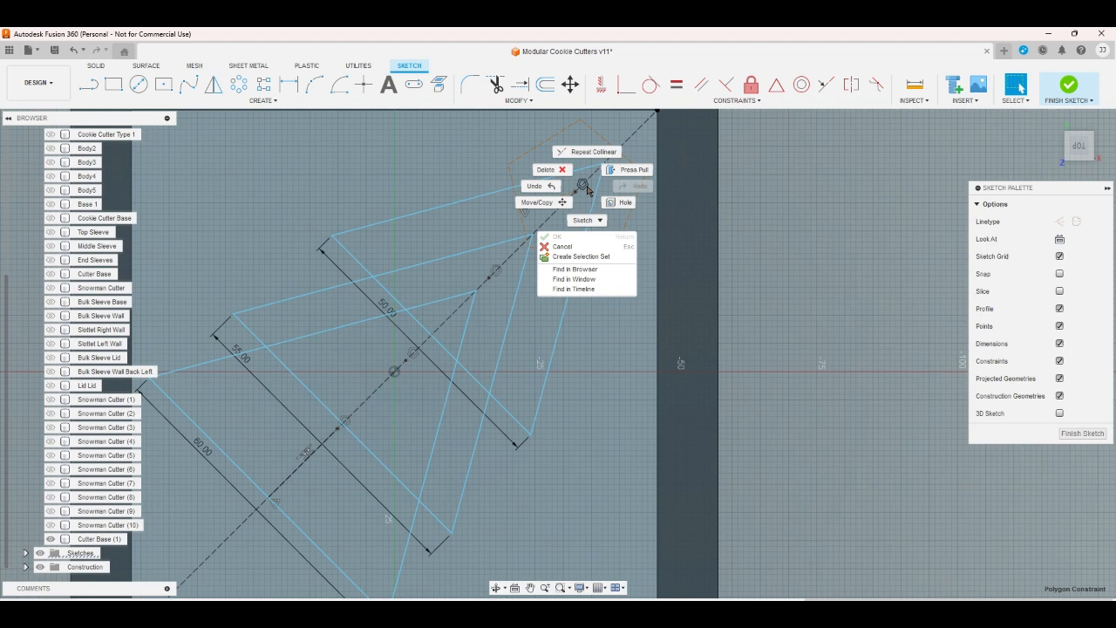
left_click(703, 260)
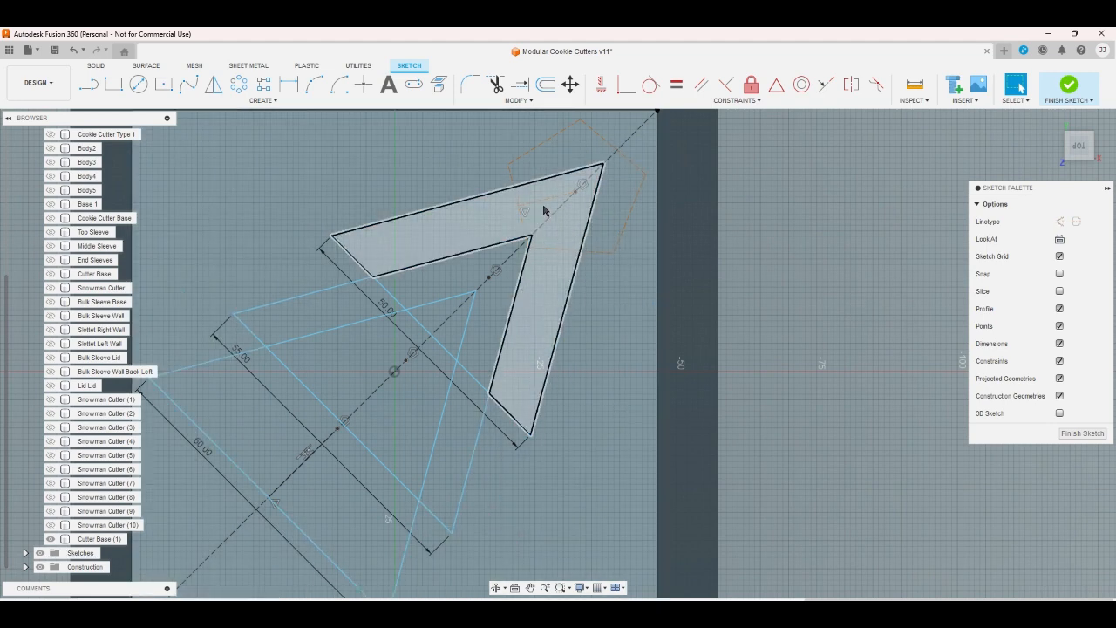
left_click(533, 235)
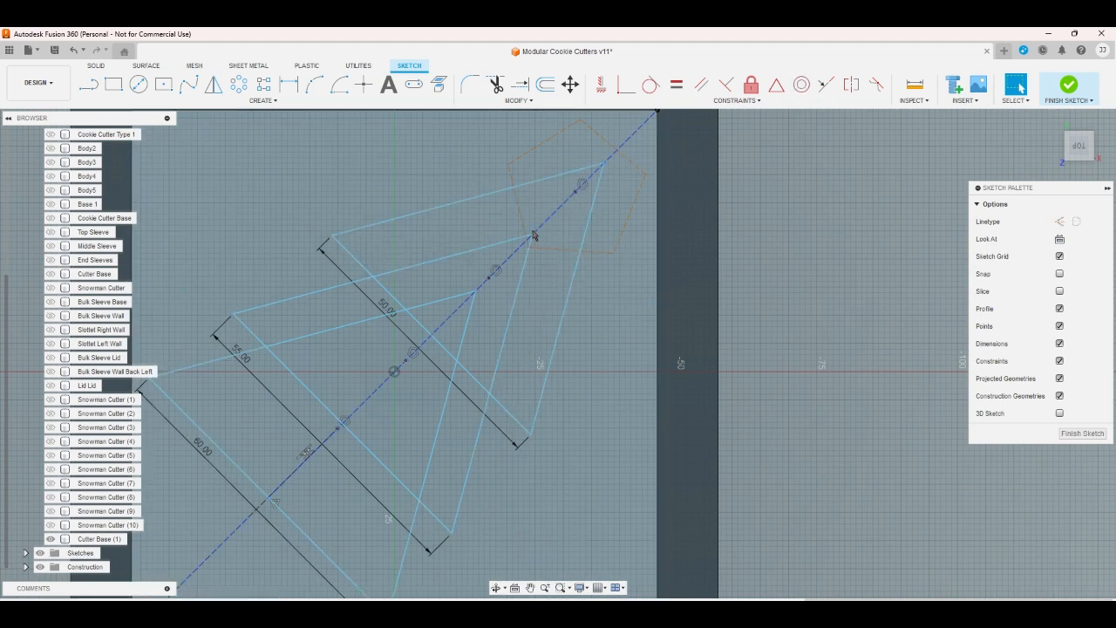
Rotate the pentagon about its centre by its lower-left vertex until its lowest side is roughly horizontal
scroll(550, 270, "up", 5)
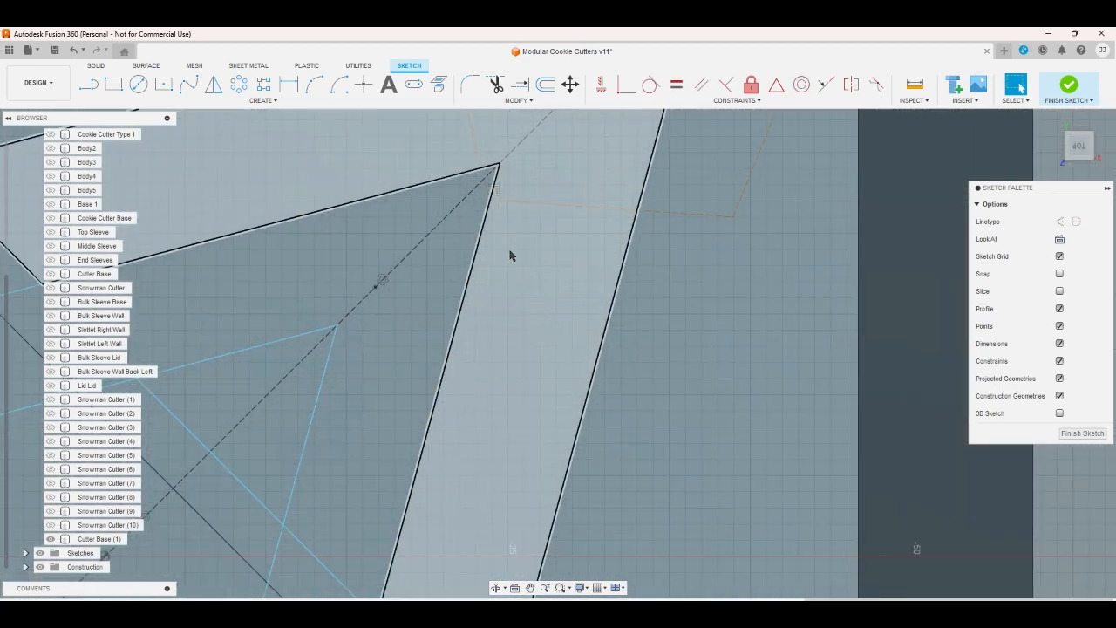
left_click(508, 203)
scroll(496, 201, "up", 6)
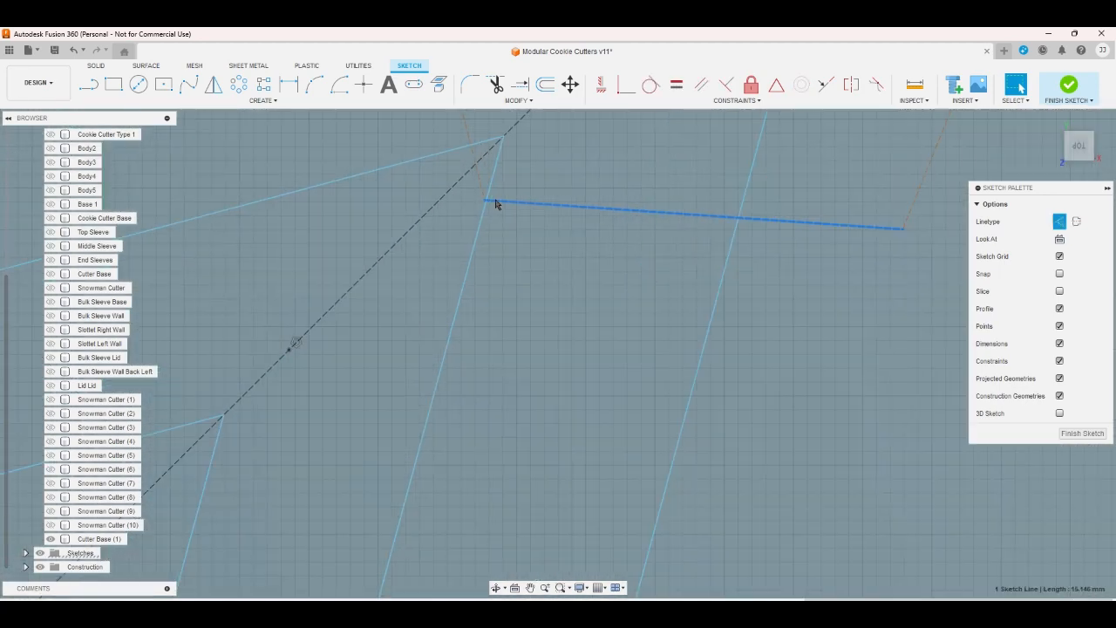
left_click_drag(470, 199, 516, 226)
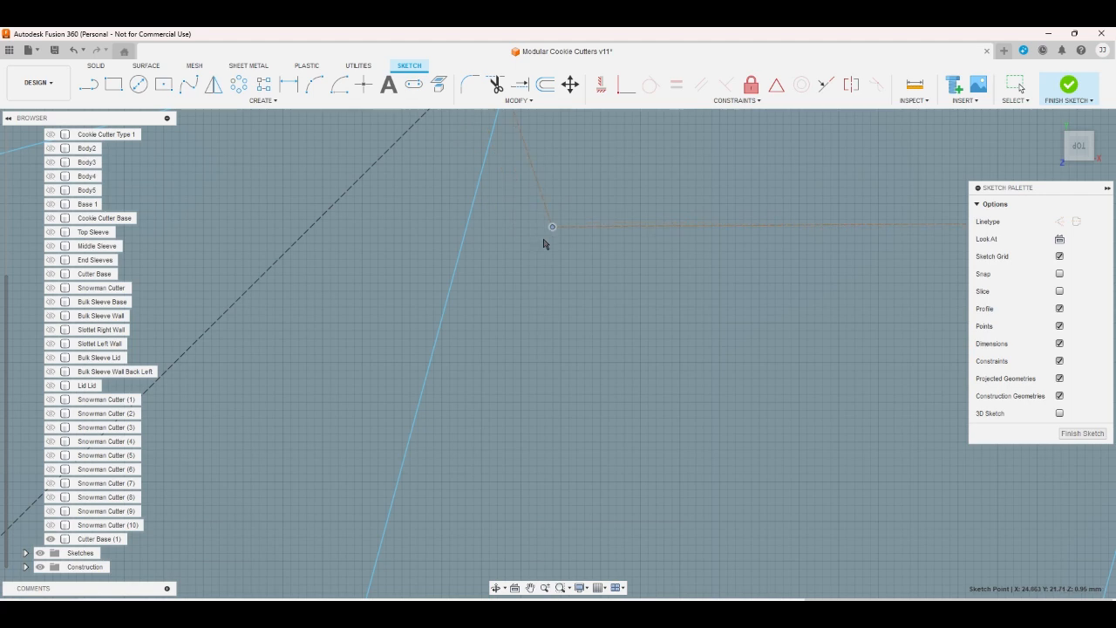
scroll(525, 261, "down", 6)
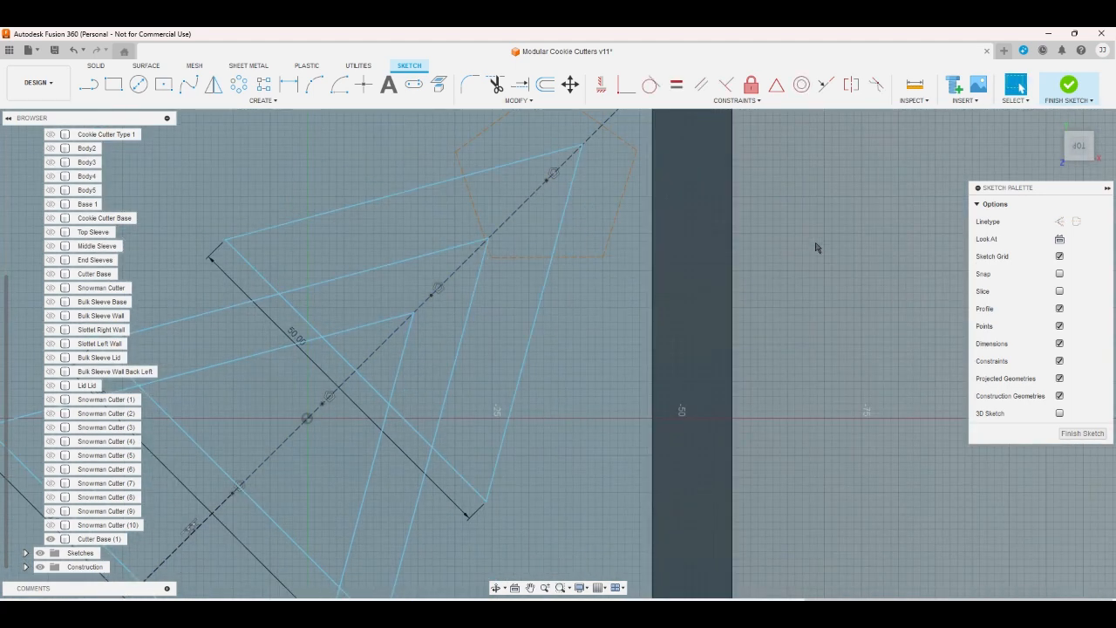
Draw a line about 12.9 mm long between the pentagon's centre and its right-hand vertex
key("l")
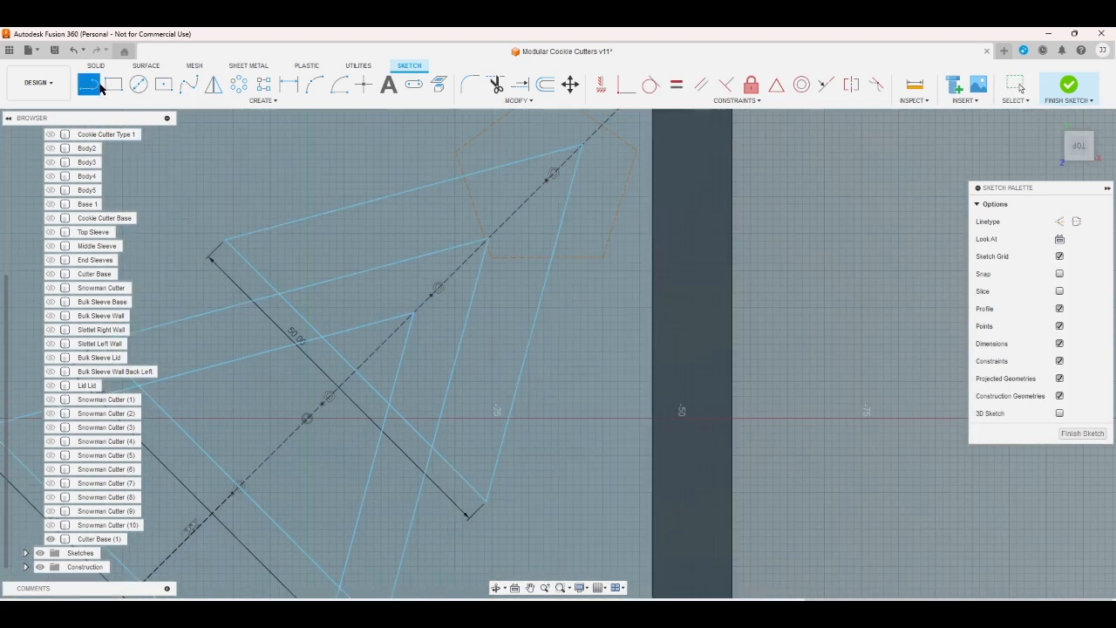
left_click(549, 182)
right_click(869, 152)
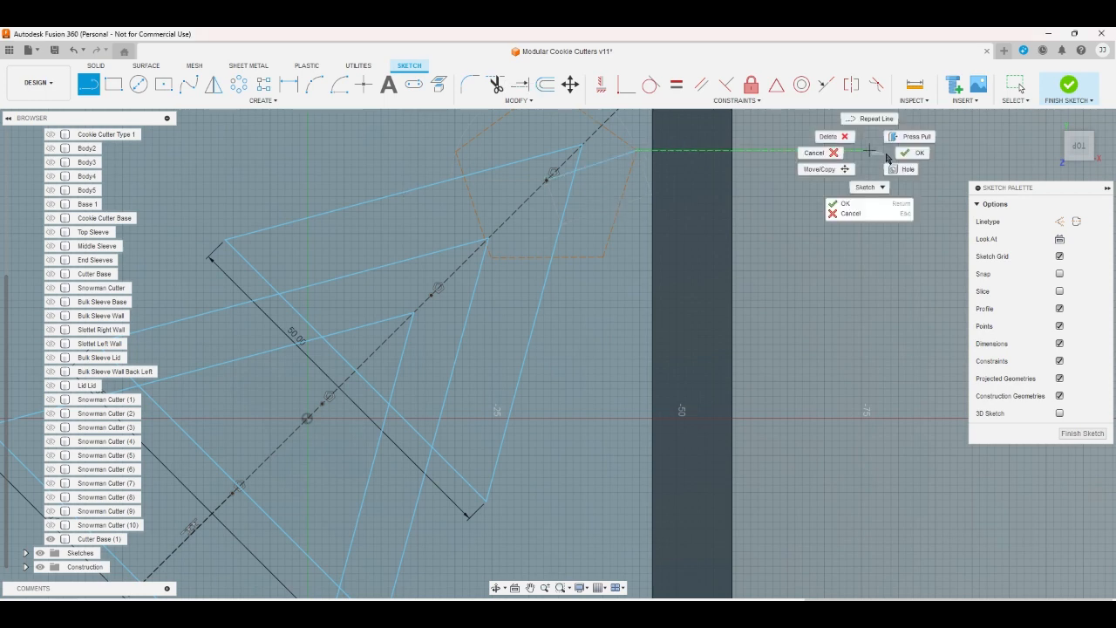
left_click(889, 156)
Make the pentagon's centre-to-vertex line collinear with the diagonal construction line
left_click(825, 85)
left_click(598, 159)
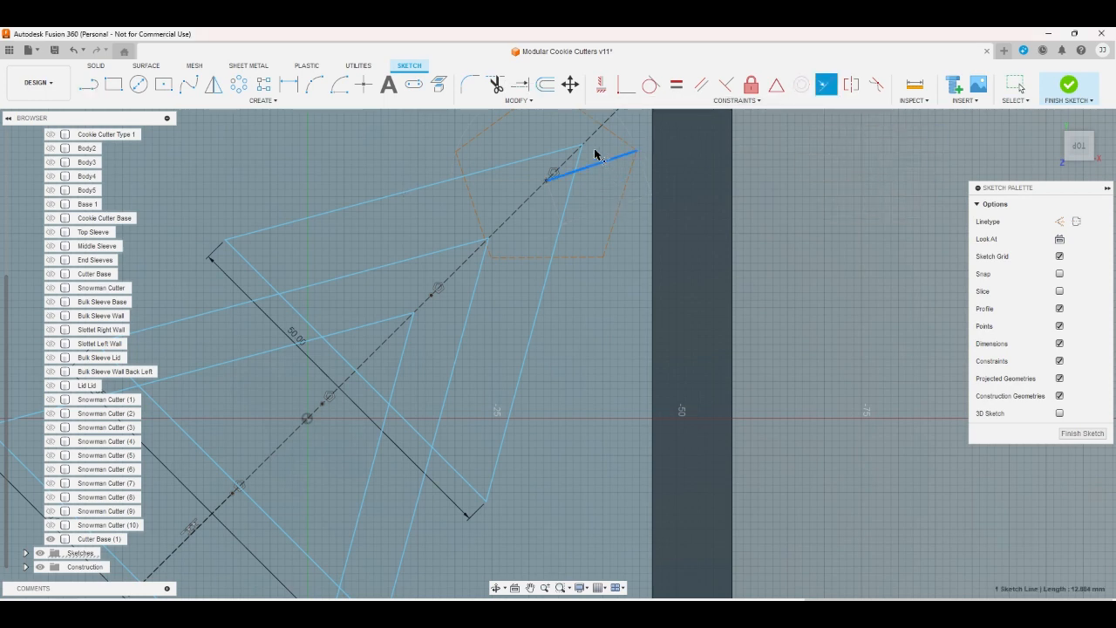
left_click(589, 146)
right_click(789, 173)
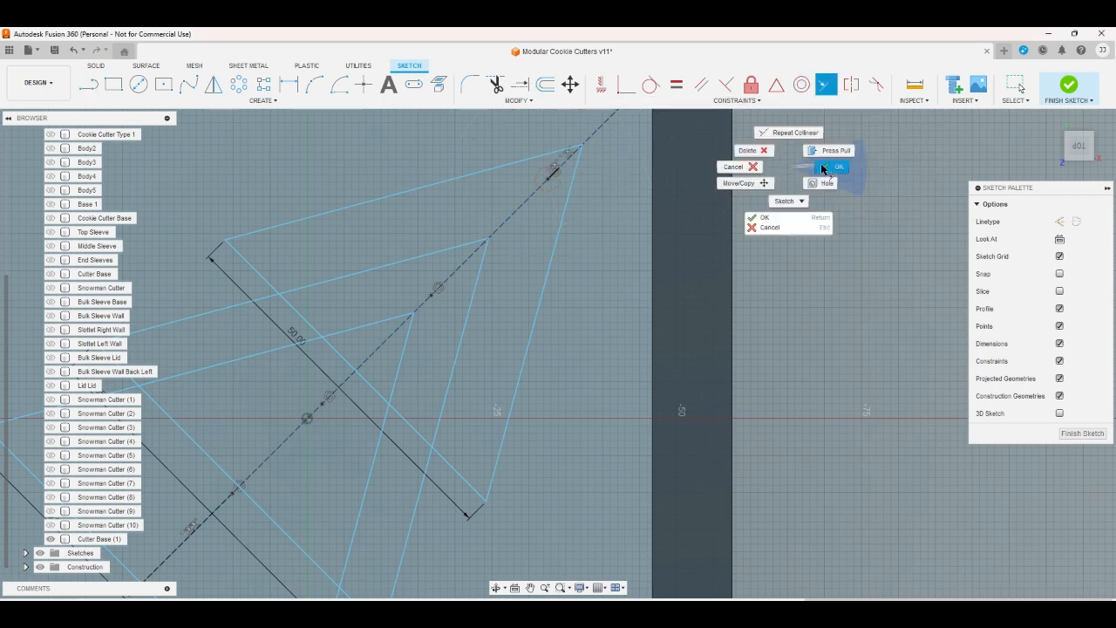
left_click(831, 163)
Enlarge the pentagon at the tip of the topmost triangle to a side length of about 11.67 mm
scroll(547, 349, "down", 2)
scroll(533, 261, "up", 3)
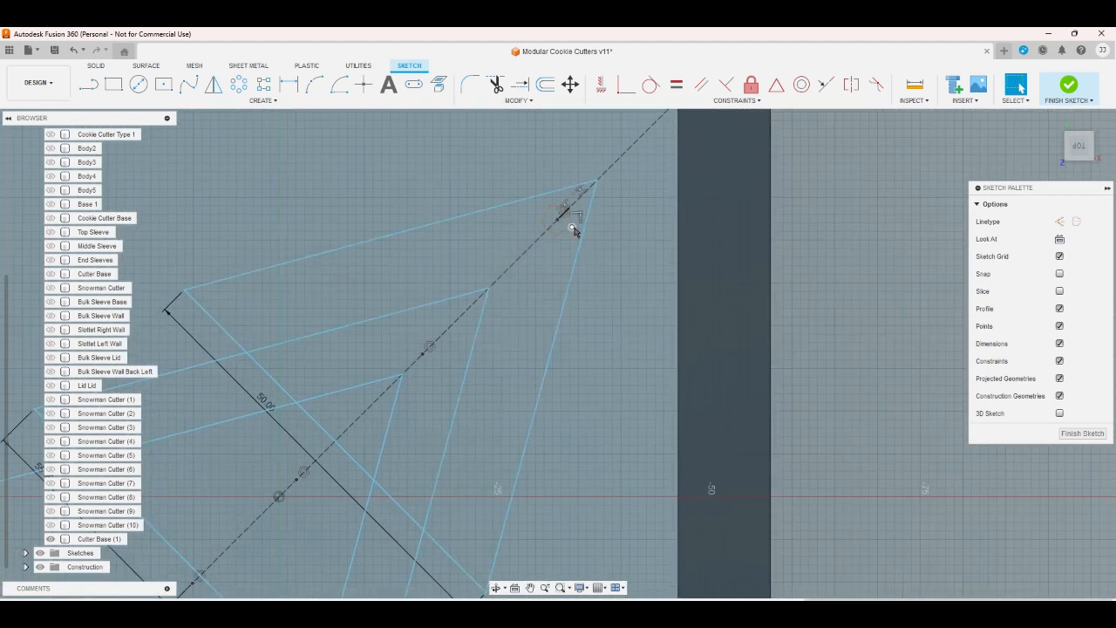
left_click_drag(574, 228, 640, 232)
mouse_move(598, 183)
left_mouse_down()
mouse_move(679, 182)
mouse_move(662, 199)
left_mouse_up()
scroll(729, 209, "down", 3)
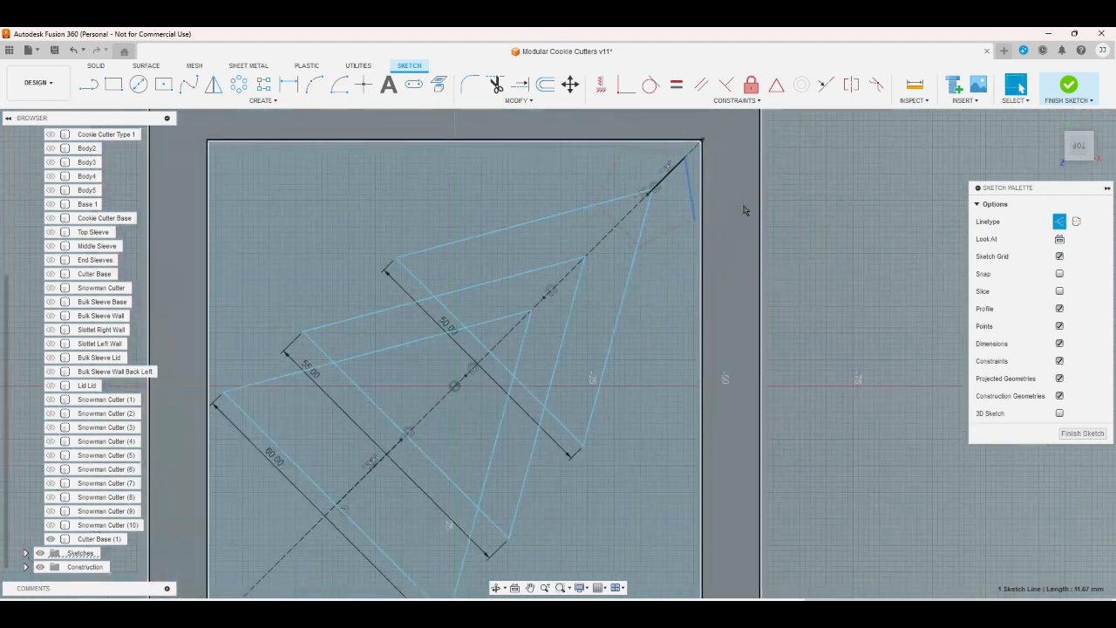
left_click(835, 215)
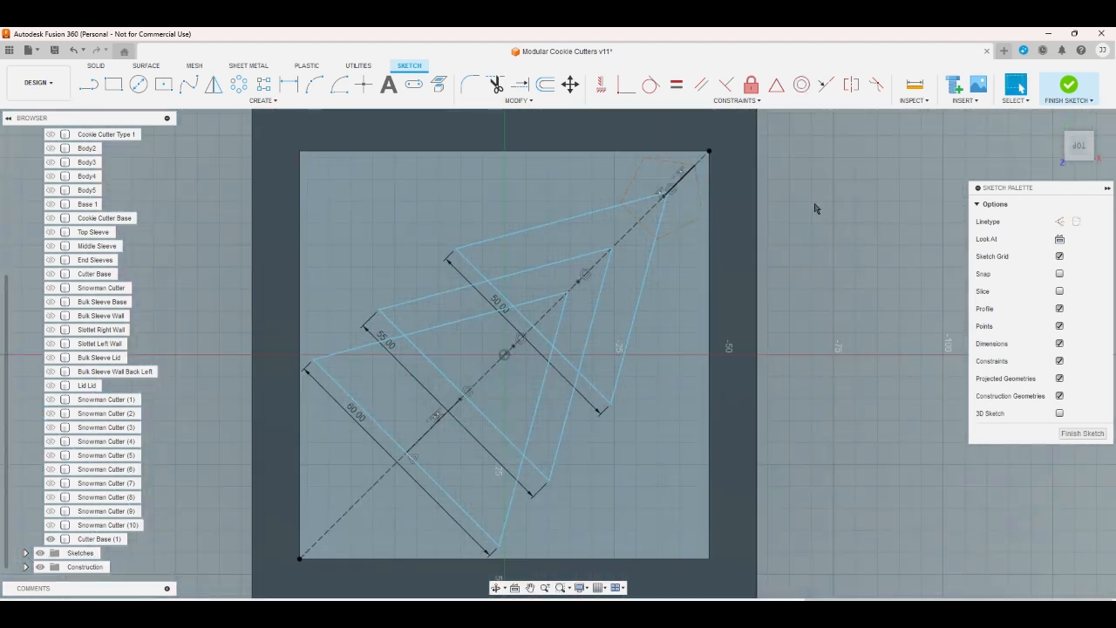
Draw a five-pointed star inside the pentagon by connecting its non-adjacent vertices with five lines
key("l")
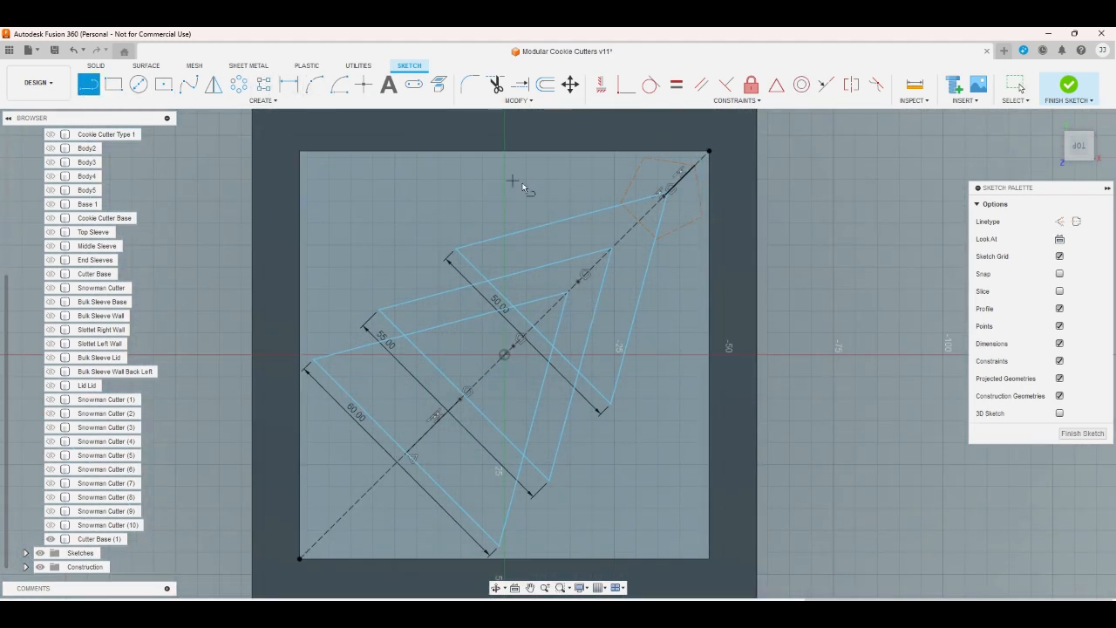
scroll(633, 202, "up", 3)
left_click(608, 207)
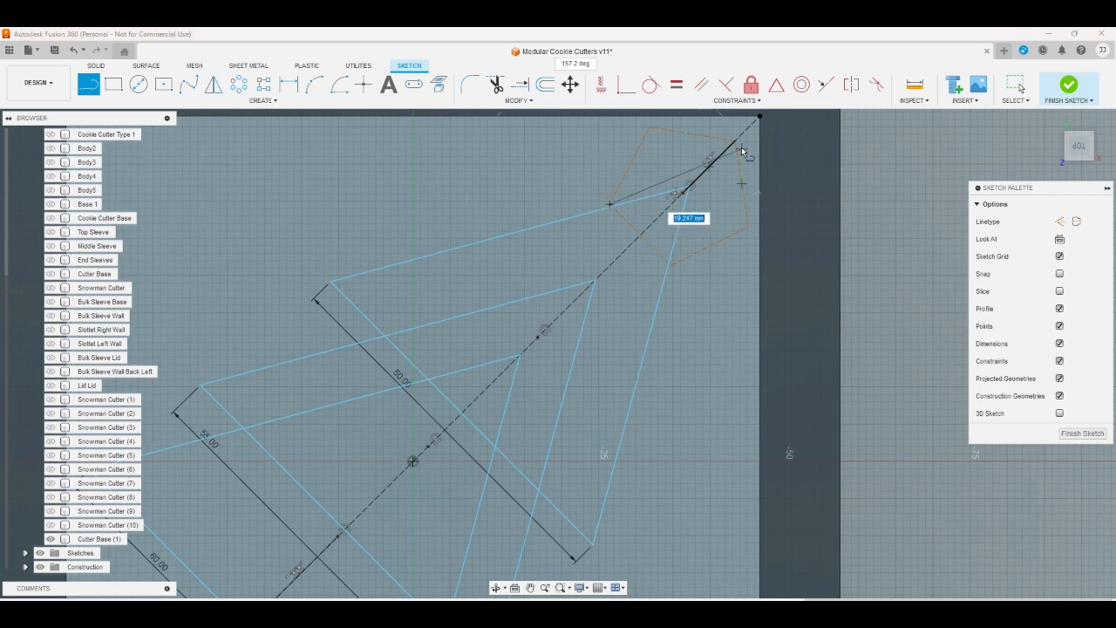
left_click(737, 144)
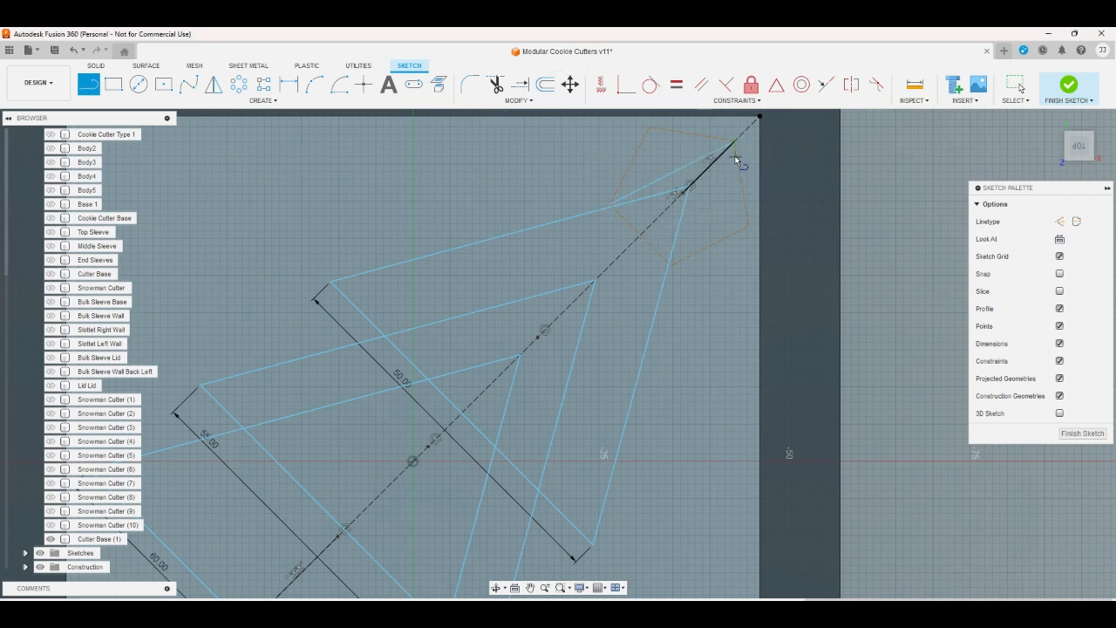
left_click(671, 263)
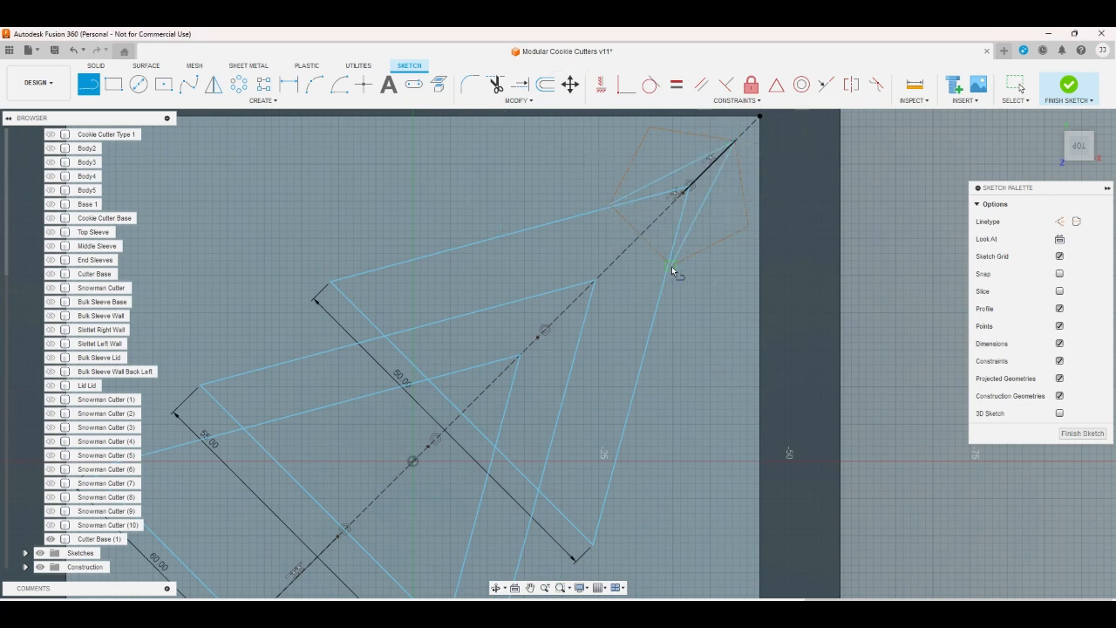
left_click(648, 128)
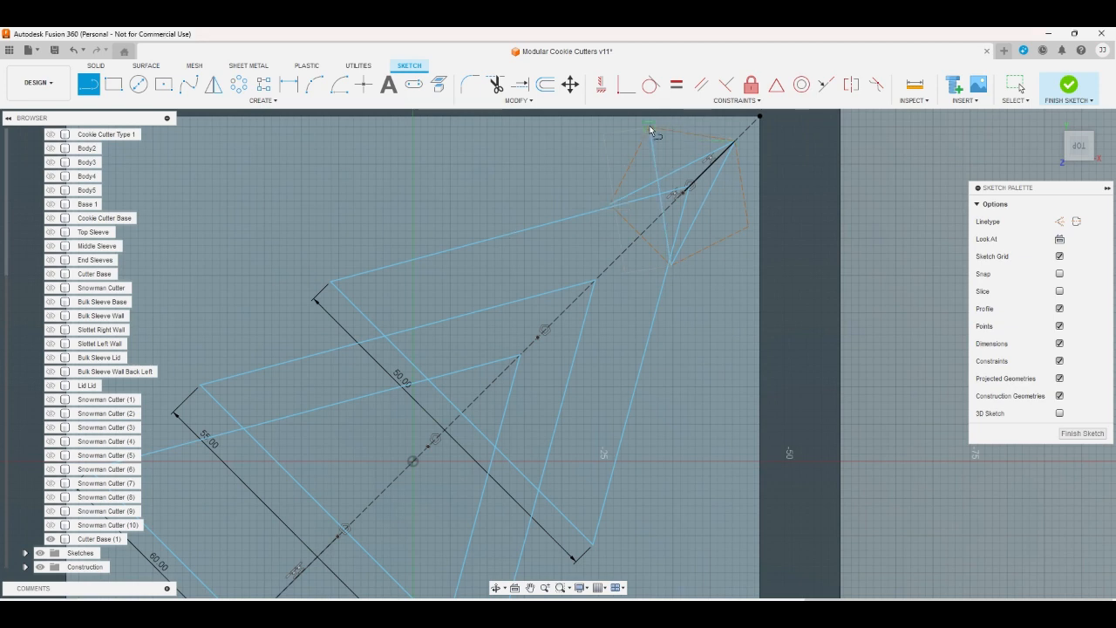
left_click(746, 225)
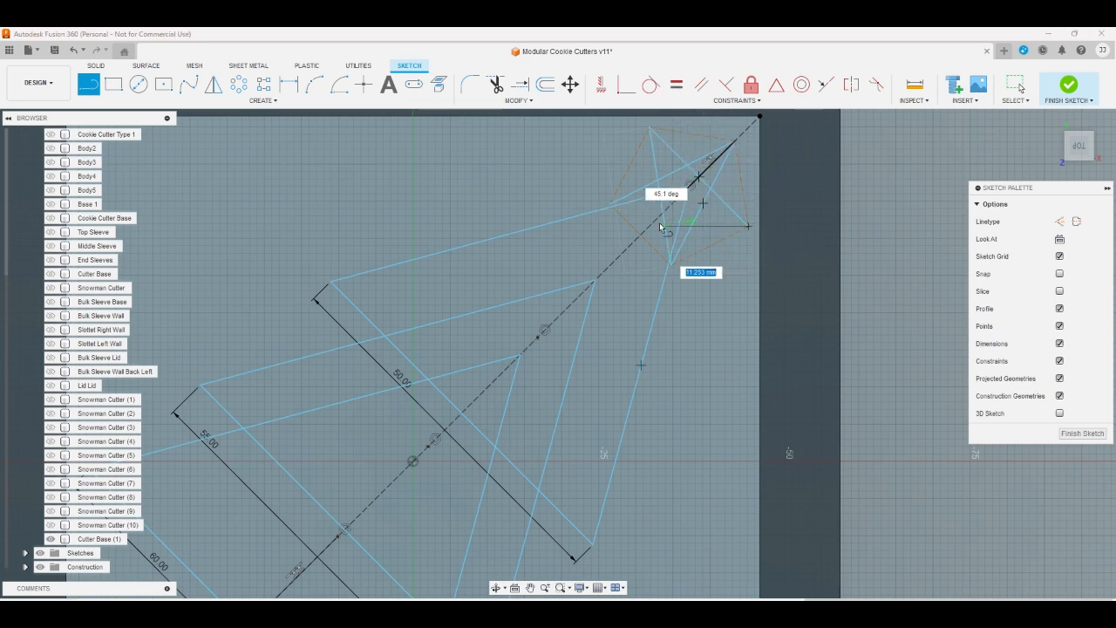
left_click(611, 204)
right_click(886, 279)
left_click(916, 278)
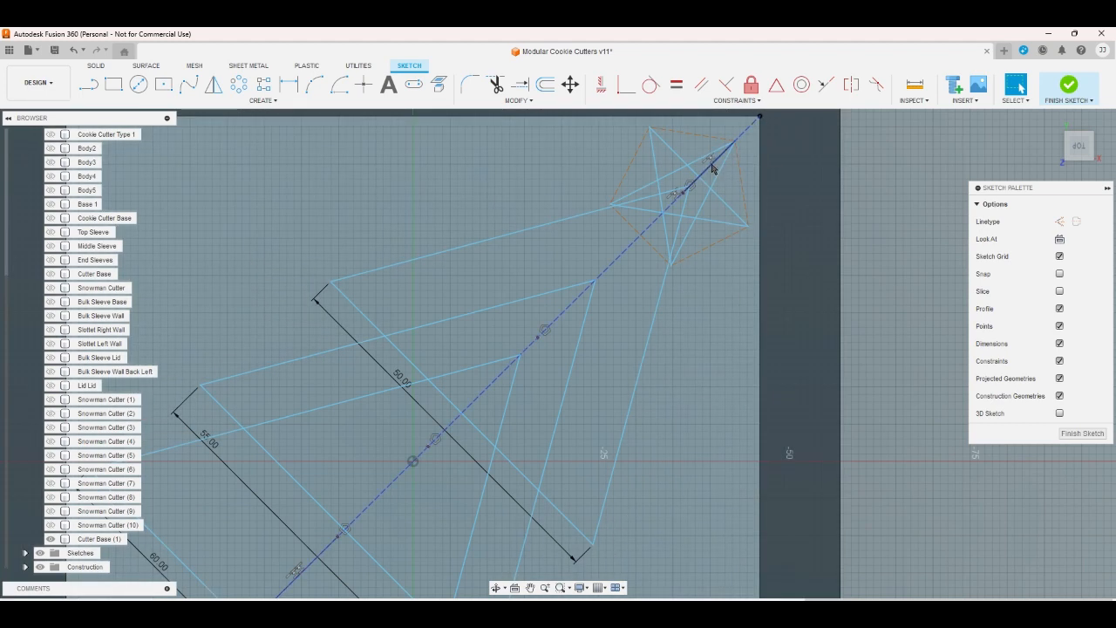
Convert the line from the pentagon's centre to its vertex on the diagonal into construction geometry
left_click(710, 174)
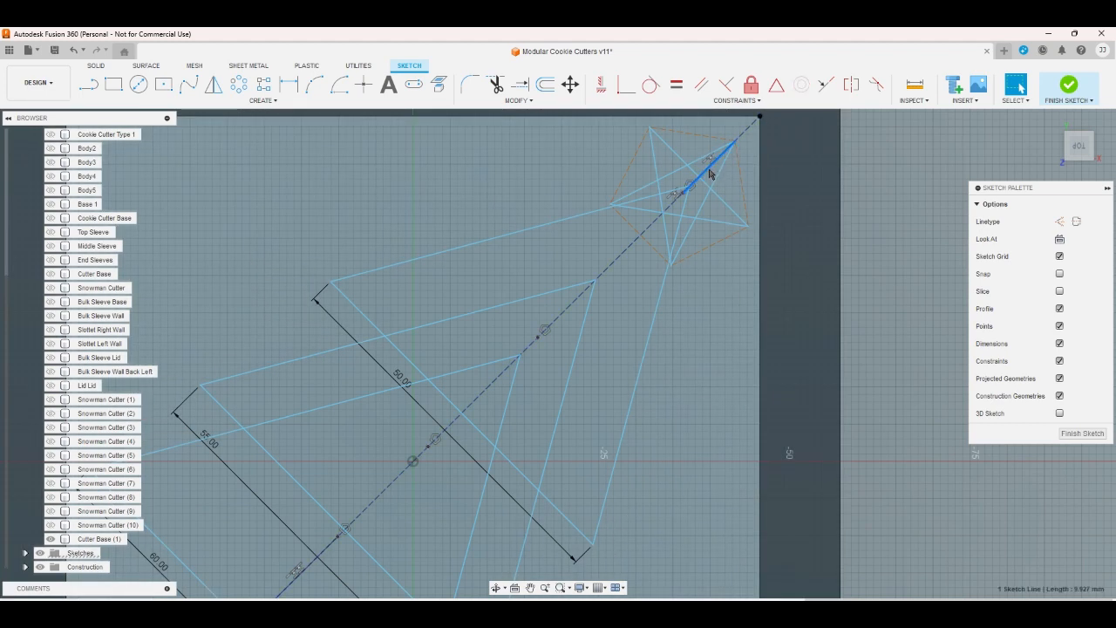
left_click(904, 153)
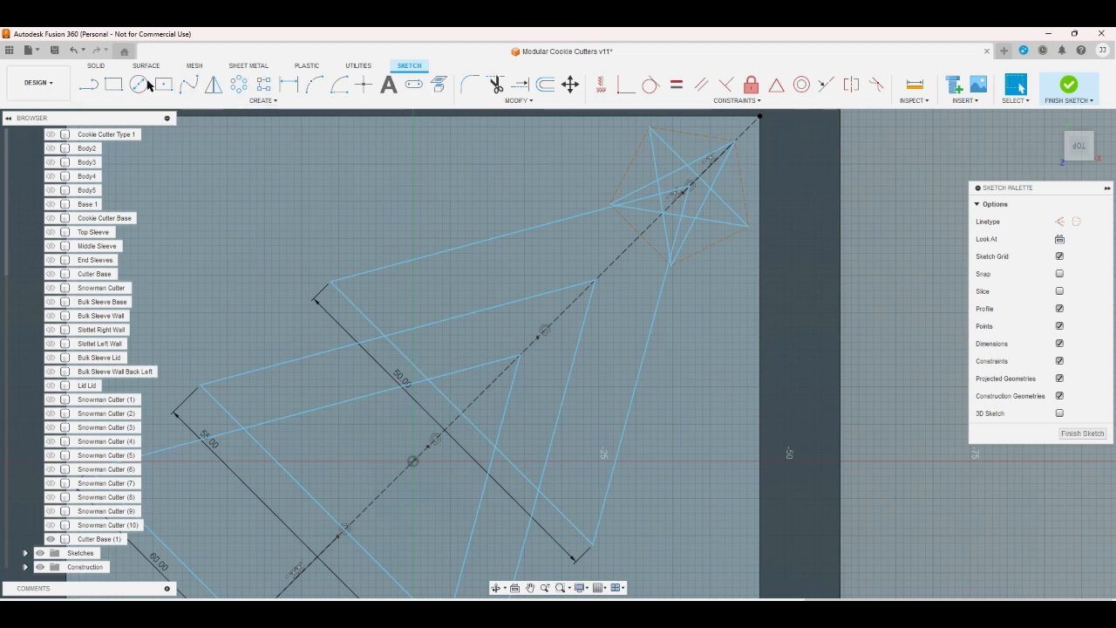
Draw a line from the star's right inner corner to the midpoint of the pentagon's right side
left_click(88, 83)
scroll(526, 148, "up", 2)
scroll(503, 193, "down", 2)
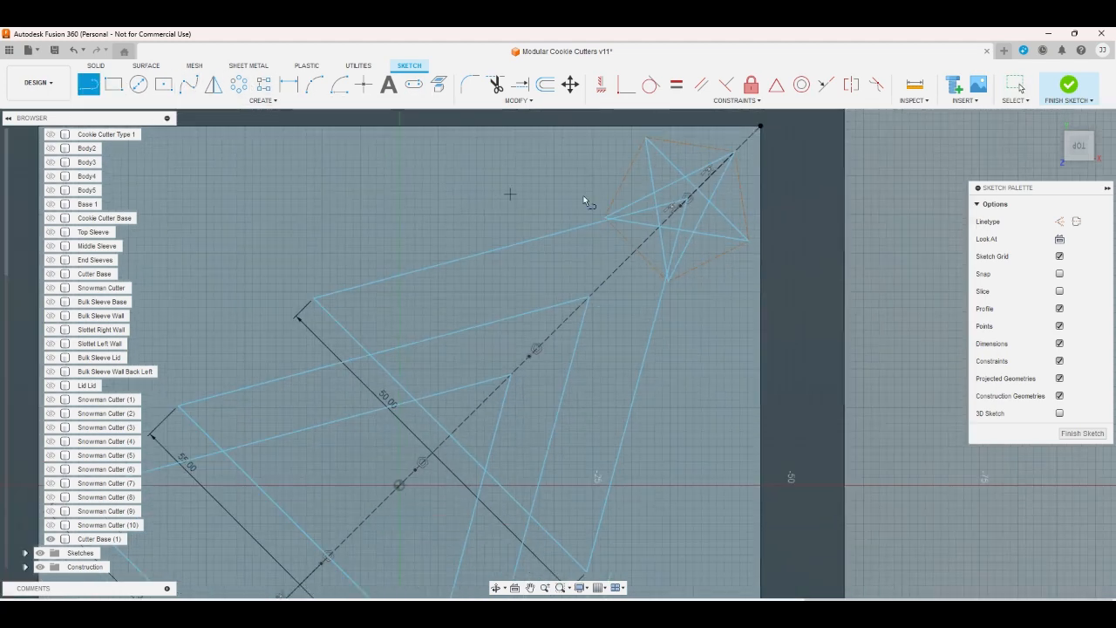
scroll(695, 189, "up", 3)
left_click(675, 213)
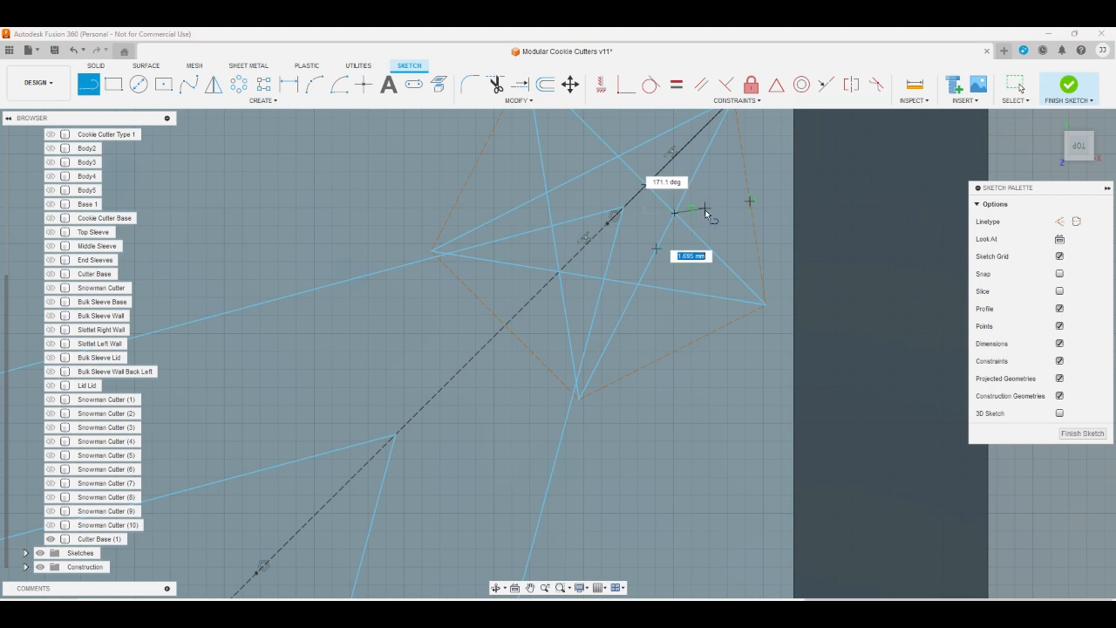
left_click(748, 204)
scroll(701, 238, "down", 2)
scroll(701, 239, "down", 1)
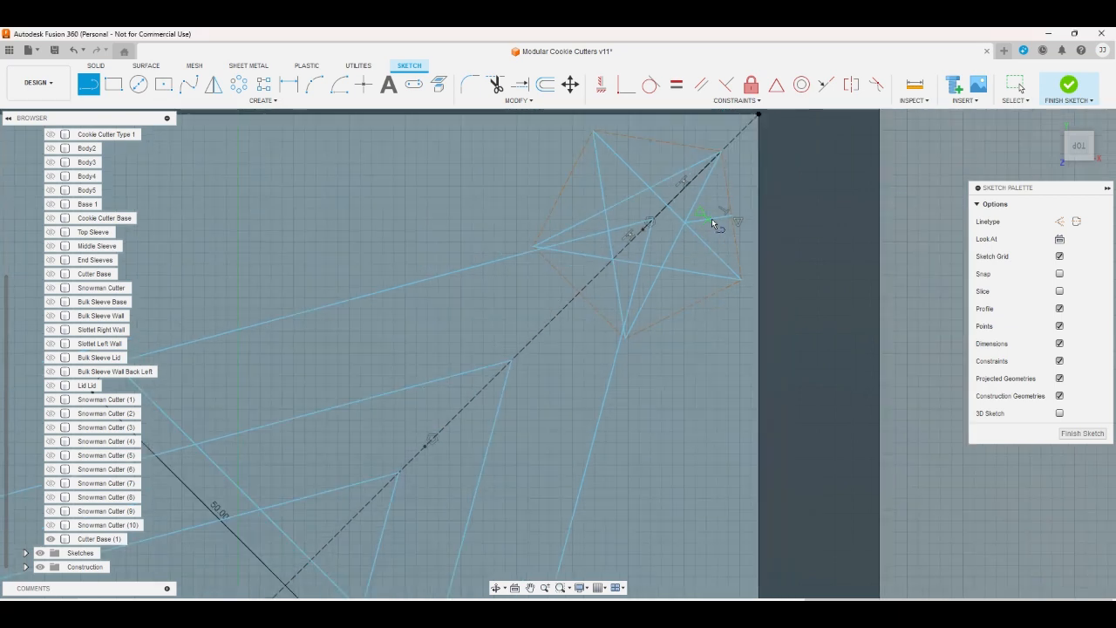
Connect the midpoint of the star's right inner-corner line to the two neighbouring star tips with lines
left_click(708, 219)
left_click(720, 153)
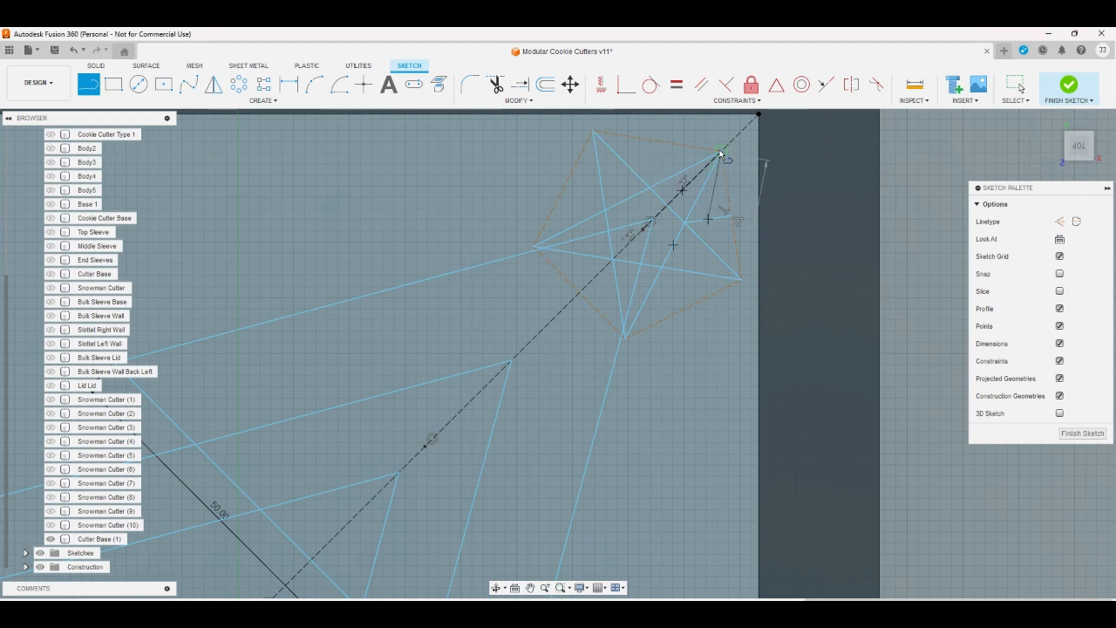
left_click(710, 222)
key("Escape")
Join each of the star's other four inner corners to the midpoint of the nearest pentagon side with a line
left_click(688, 308)
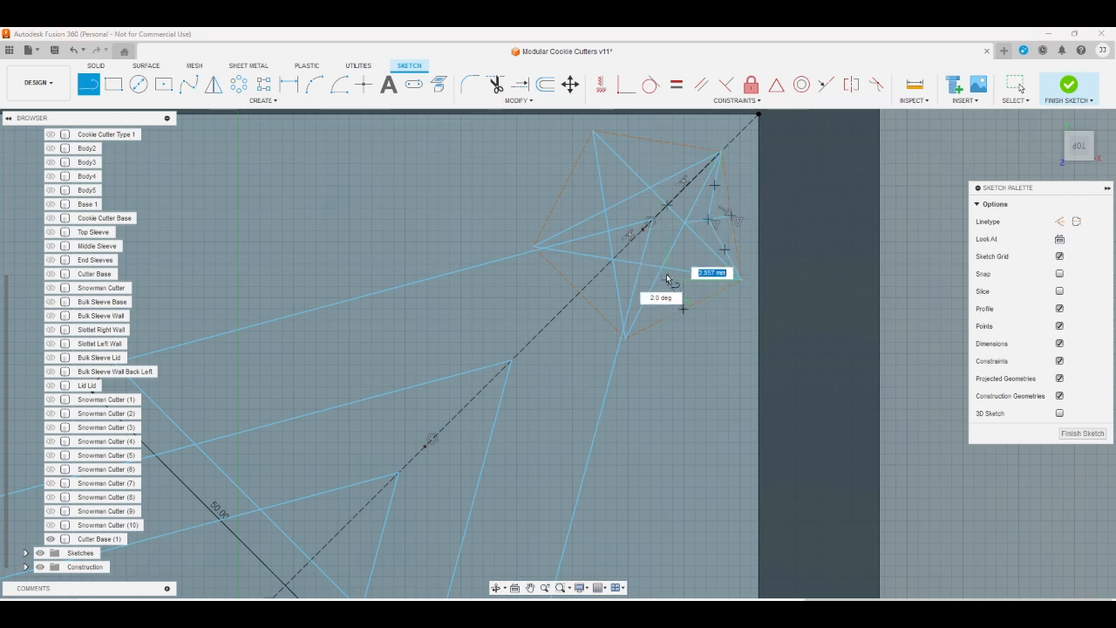
left_click(653, 271)
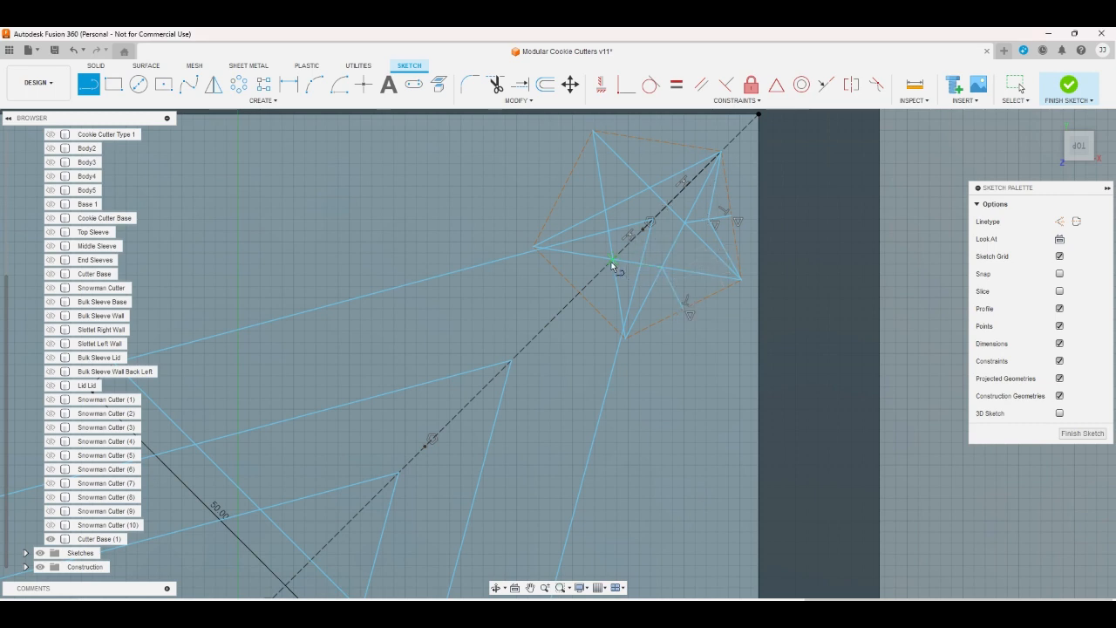
left_click(611, 262)
left_click(576, 291)
left_click(563, 187)
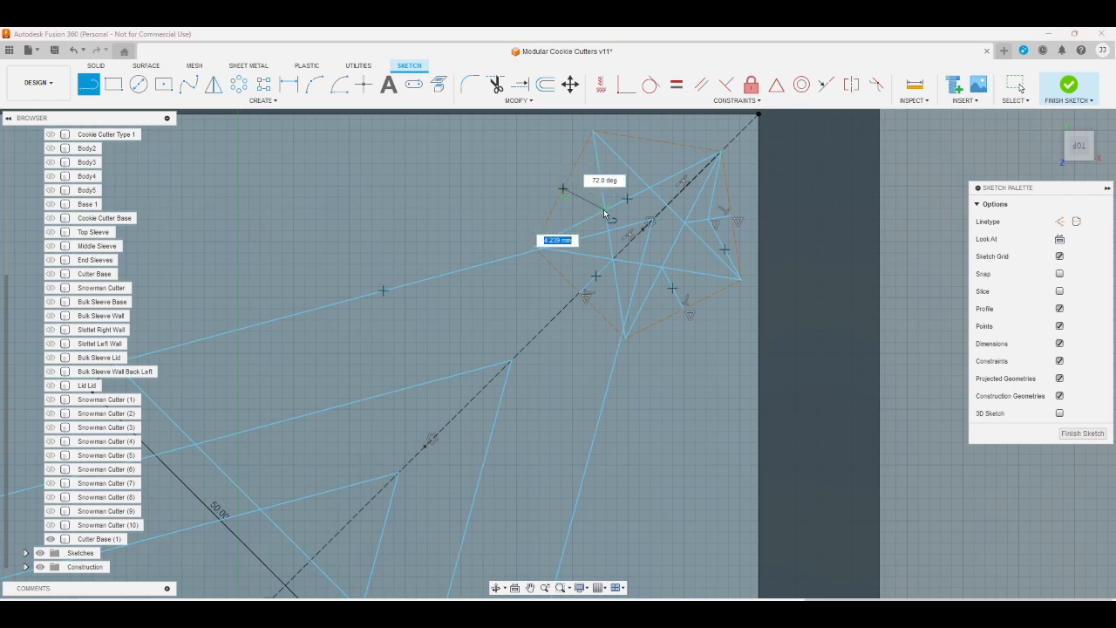
left_click(656, 140)
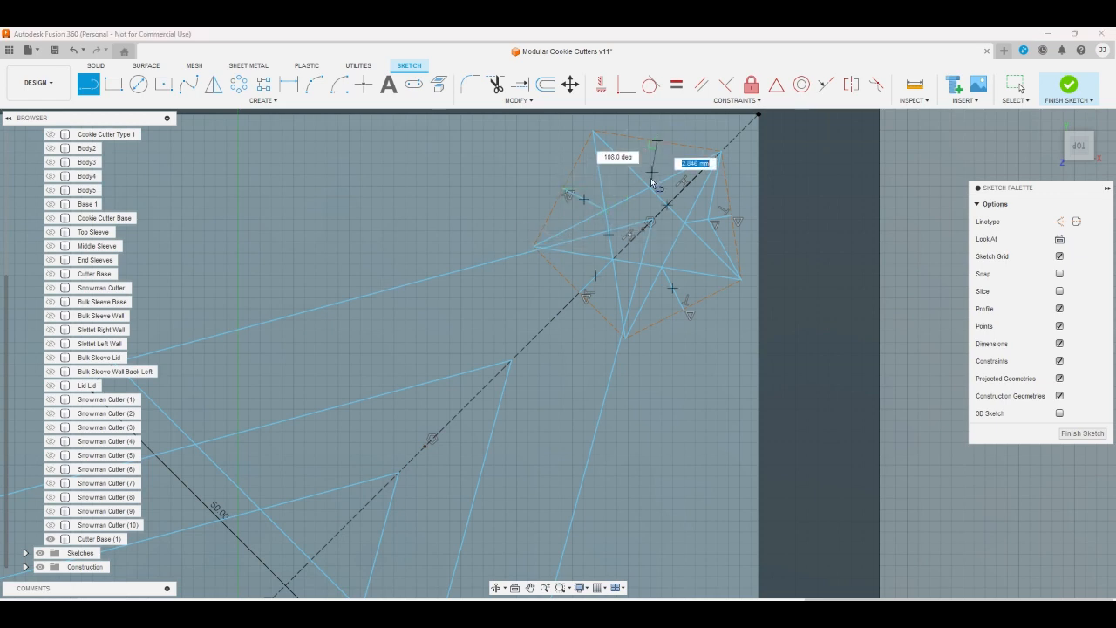
key("Escape")
Connect the midpoints of the star's top and upper-left inner-corner lines to their neighbouring star tips with lines
left_click(654, 164)
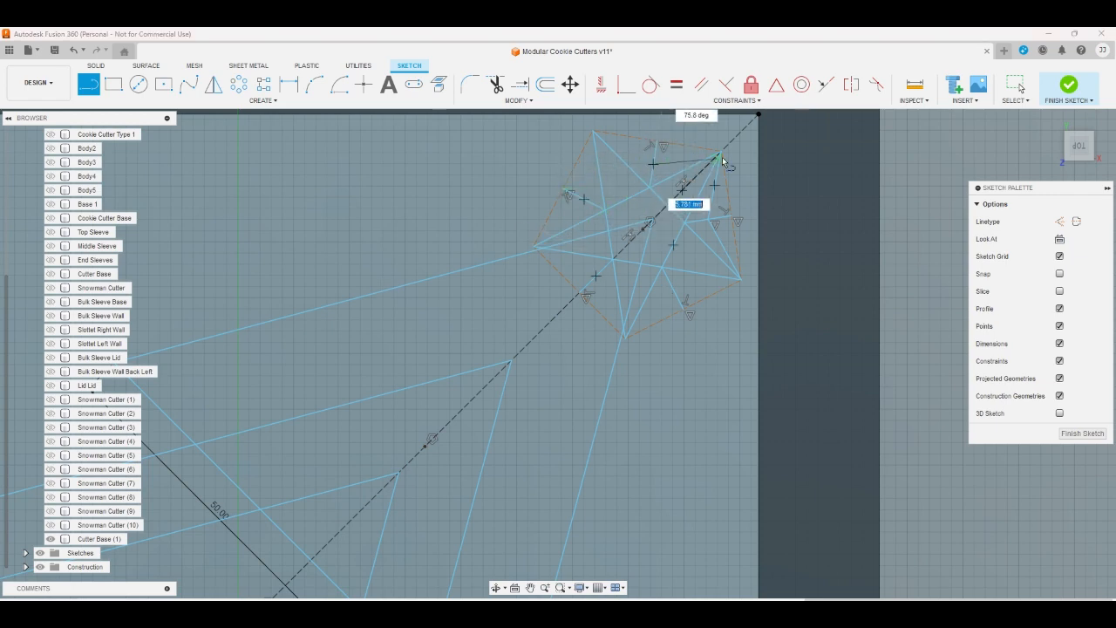
left_click(720, 152)
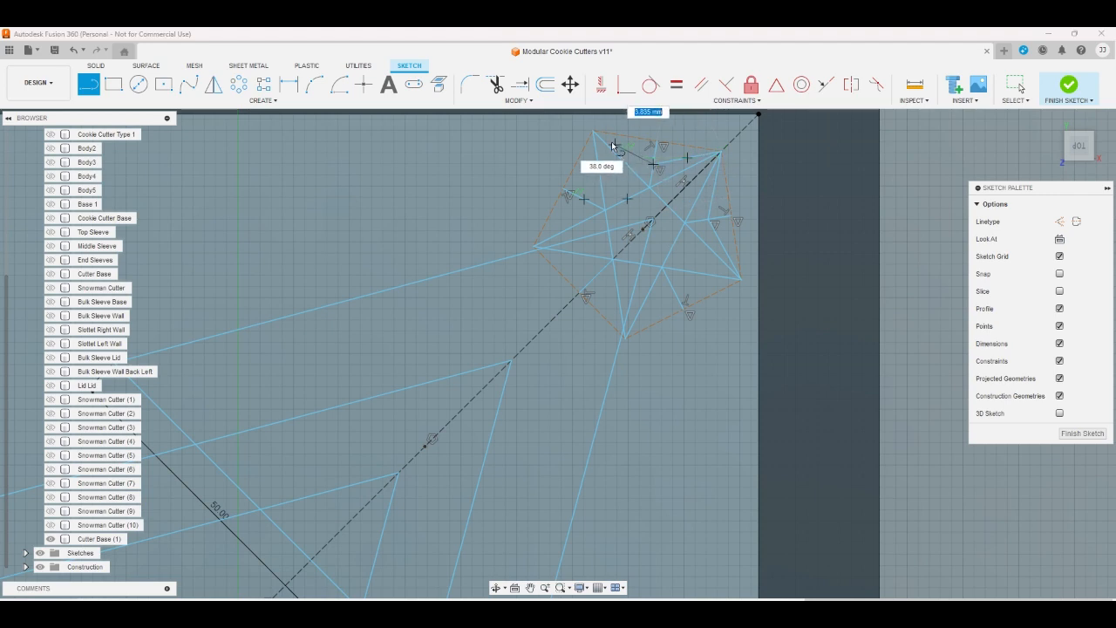
left_click(591, 132)
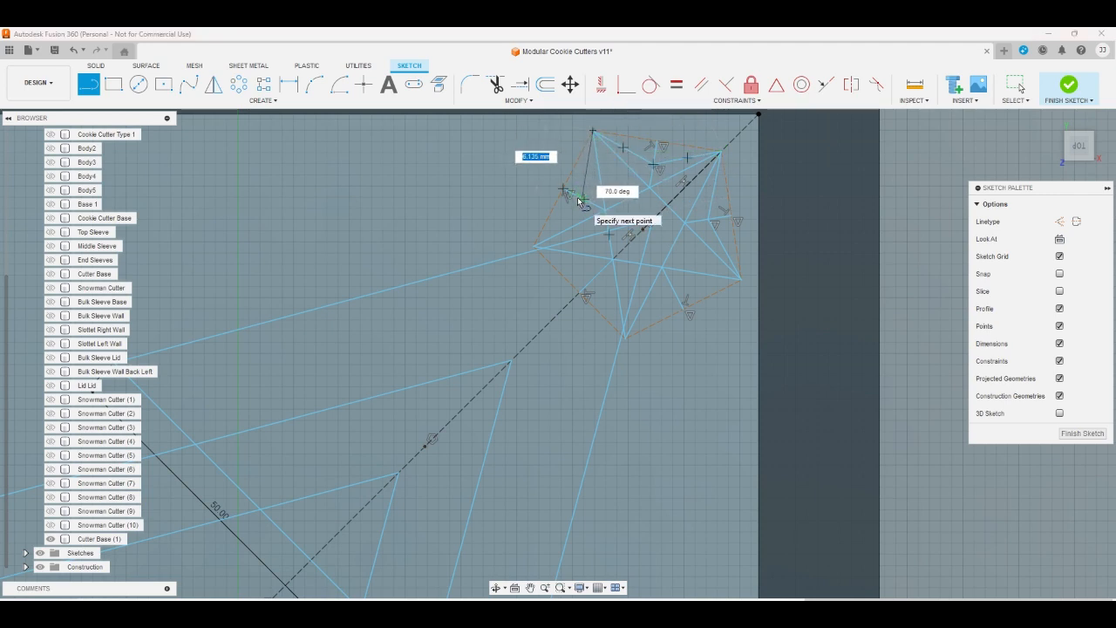
left_click(577, 205)
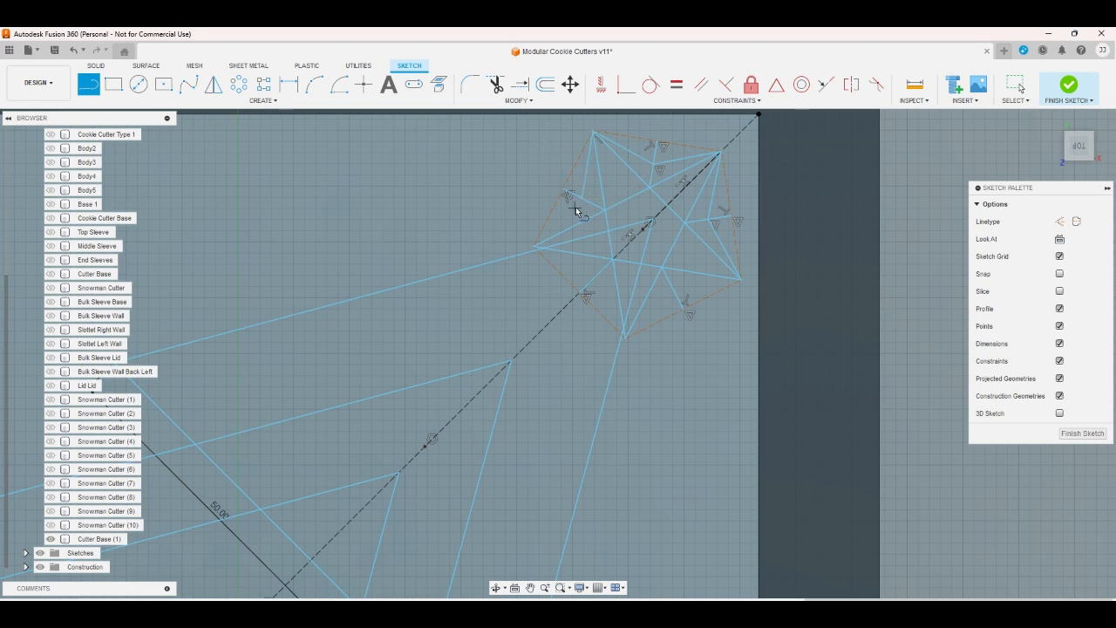
left_click(535, 250)
Connect the midpoints of the star's lower-left and lower-right inner-corner lines to their neighbouring star tips, completing the slimmer star outline
left_click(596, 278)
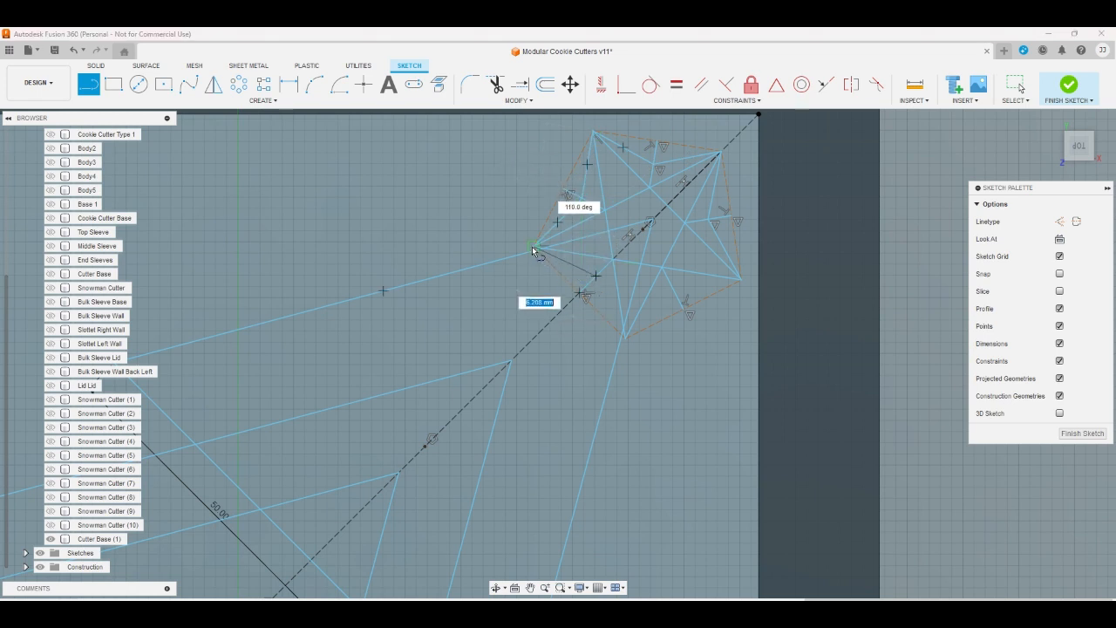
left_click(534, 251)
left_click(598, 278)
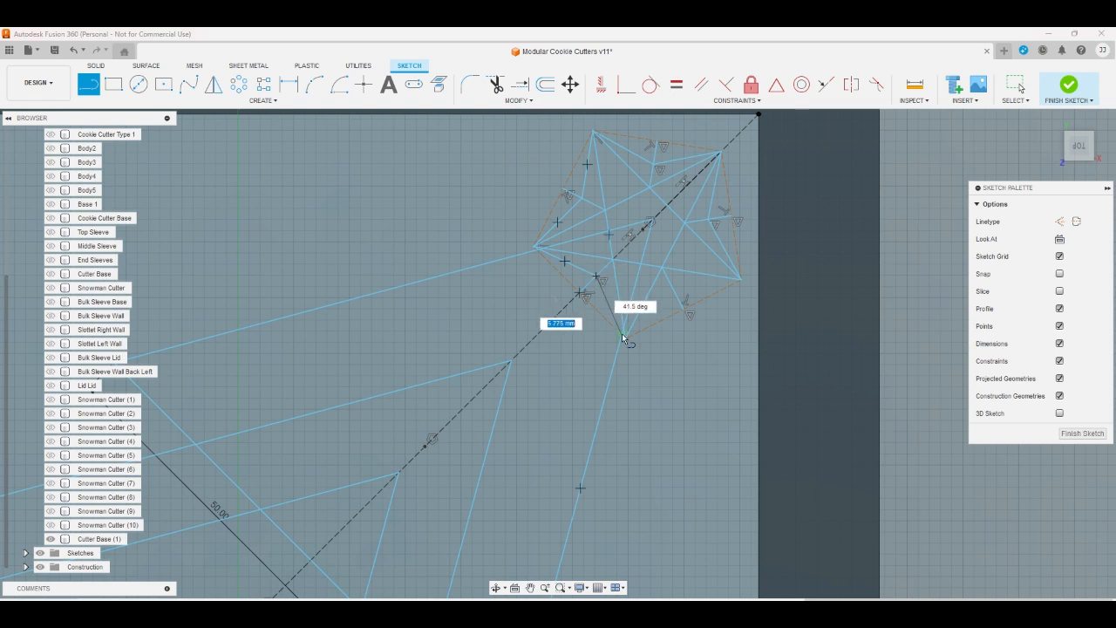
left_click(624, 333)
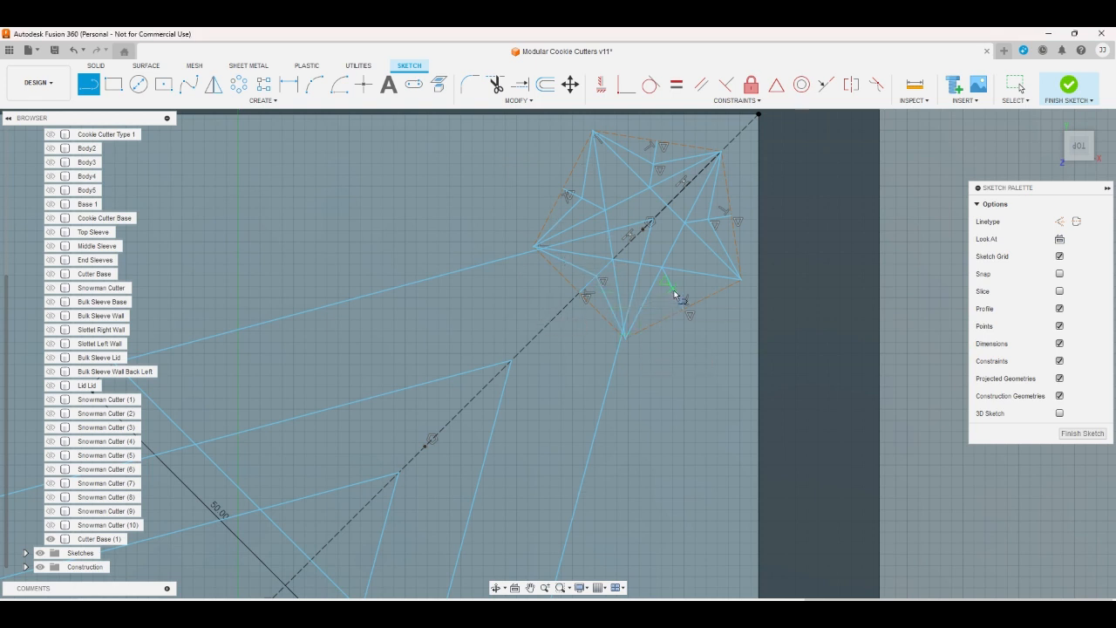
left_click(676, 295)
left_click(656, 312)
left_click(674, 295)
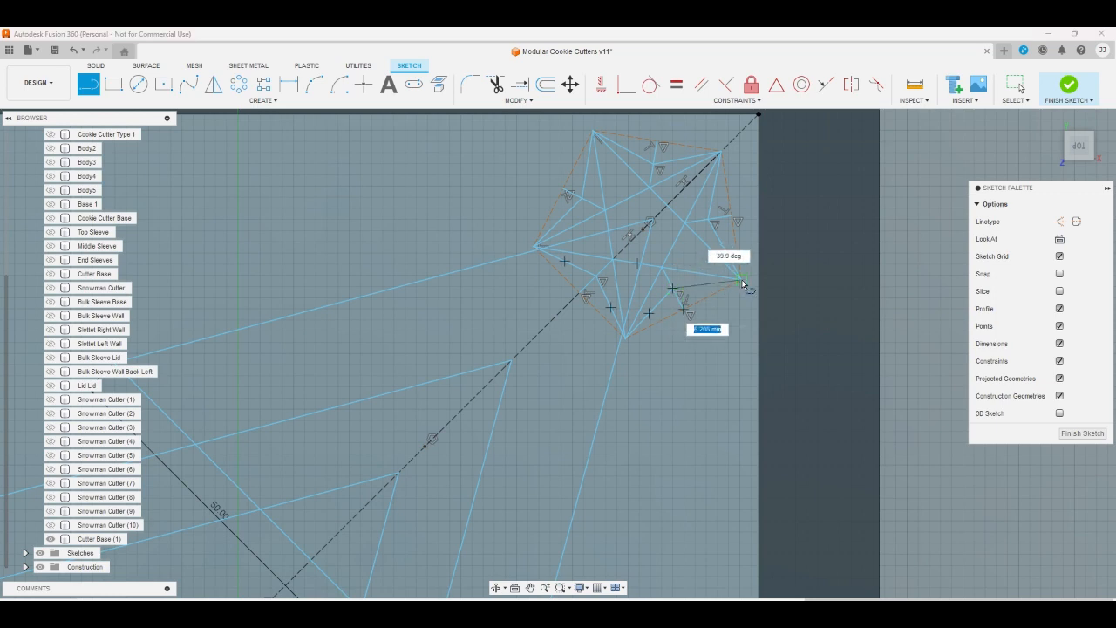
right_click(717, 330)
left_click(760, 328)
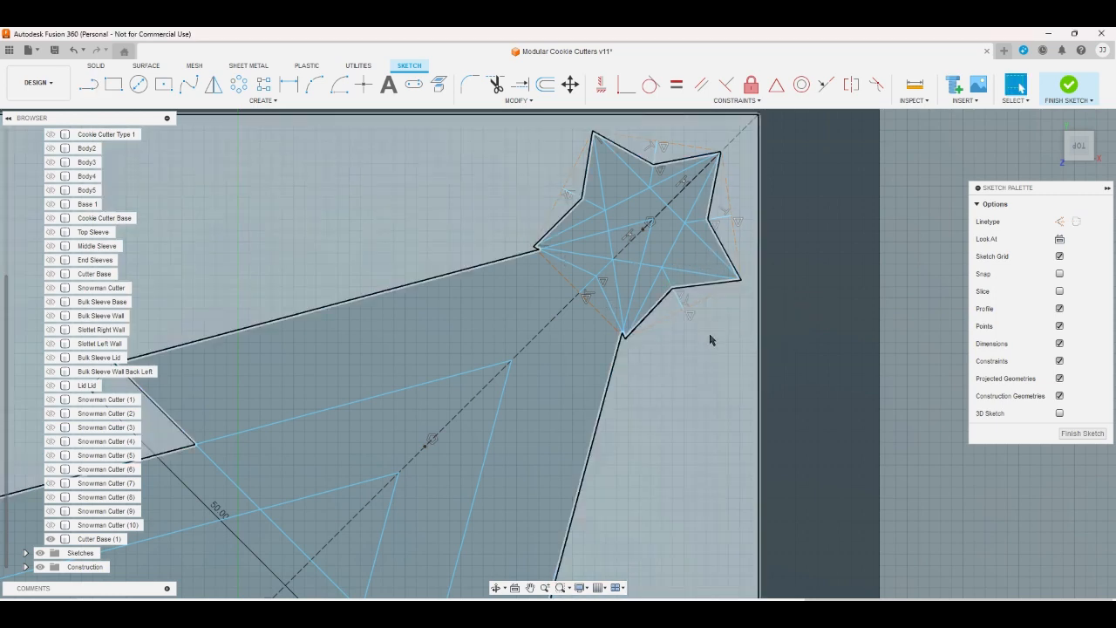
Convert the original star's five crossing lines and the lower-left inner-corner line on the diagonal into construction geometry
scroll(710, 339, "down", 1)
scroll(709, 339, "up", 1)
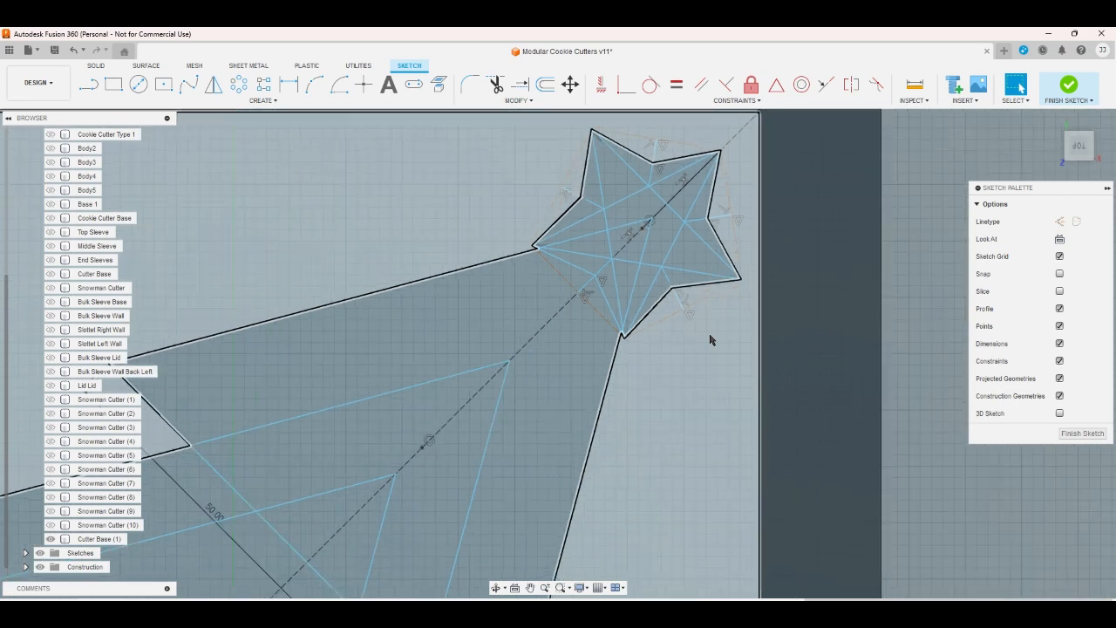
scroll(590, 312, "up", 1)
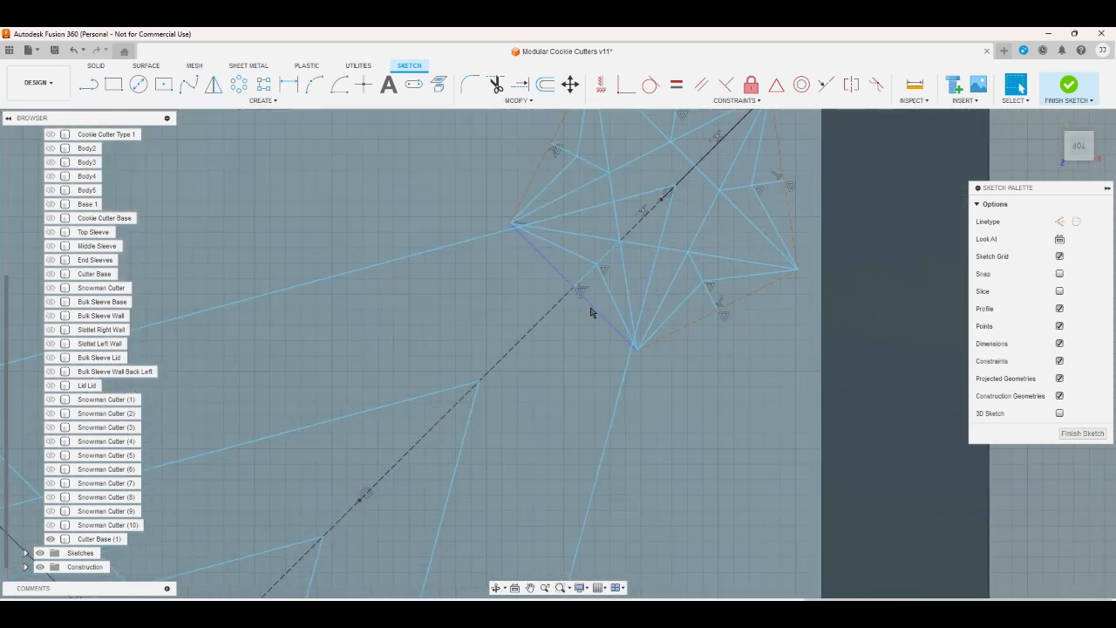
scroll(579, 292, "up", 1)
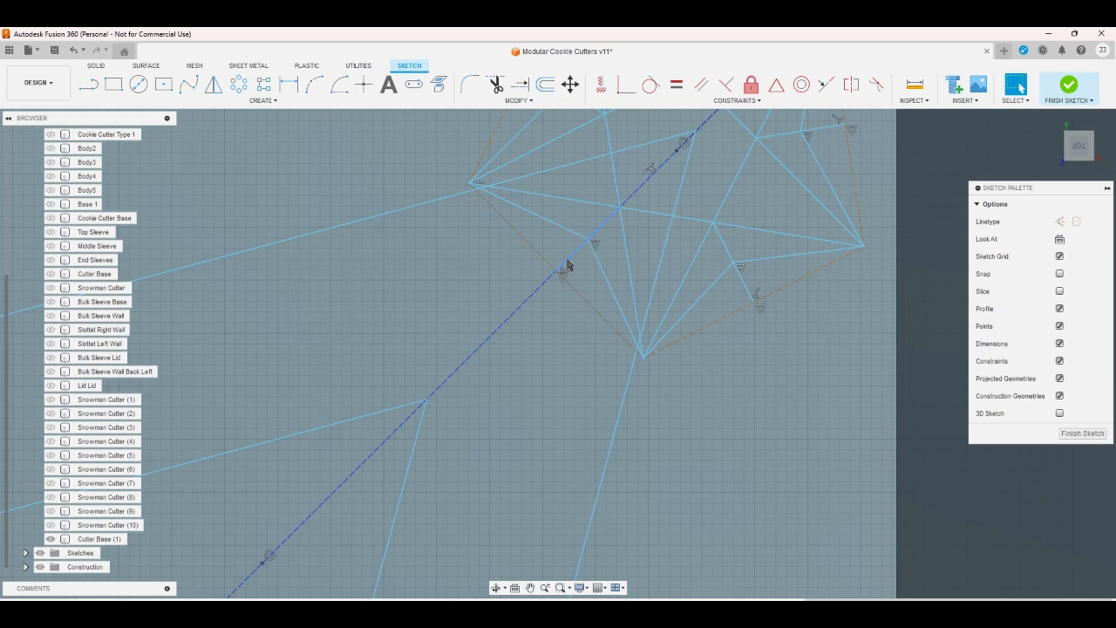
left_click(572, 262)
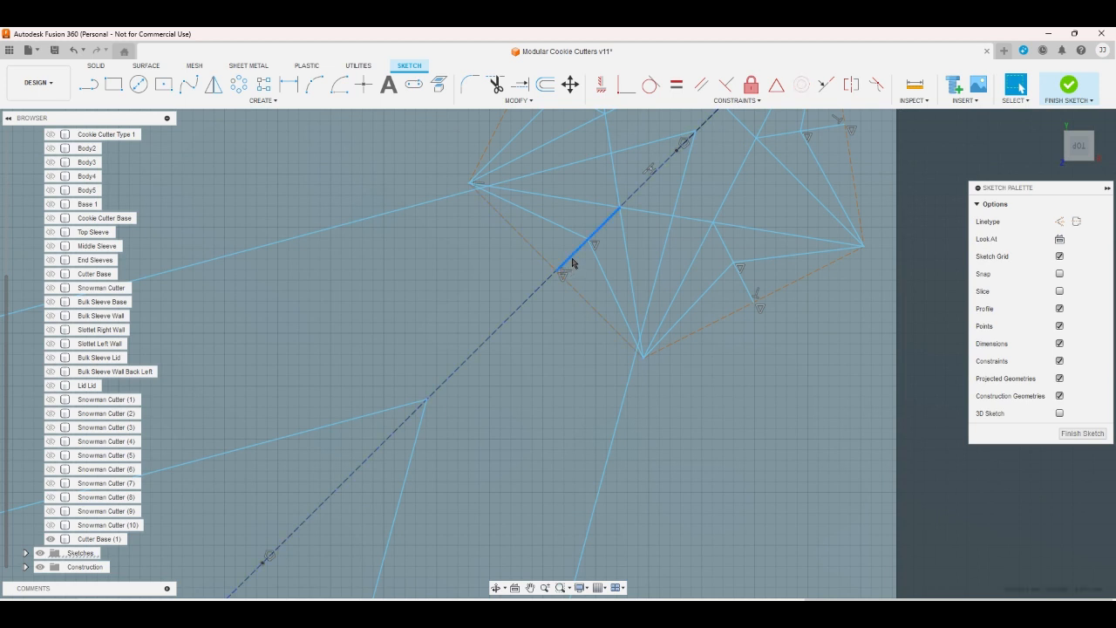
left_click(627, 246)
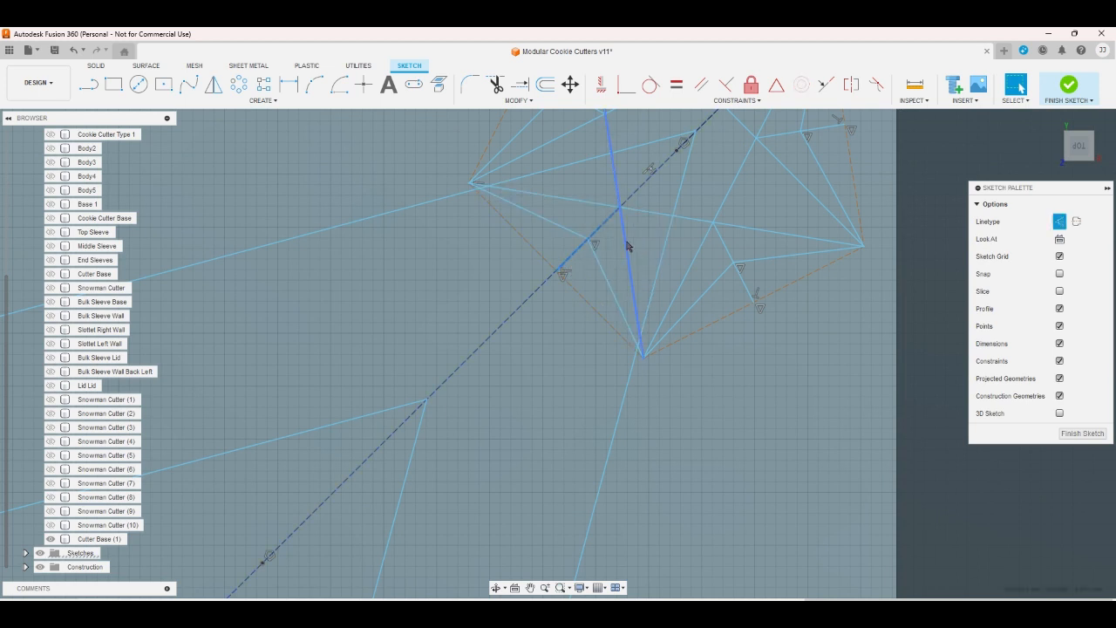
left_click(675, 207)
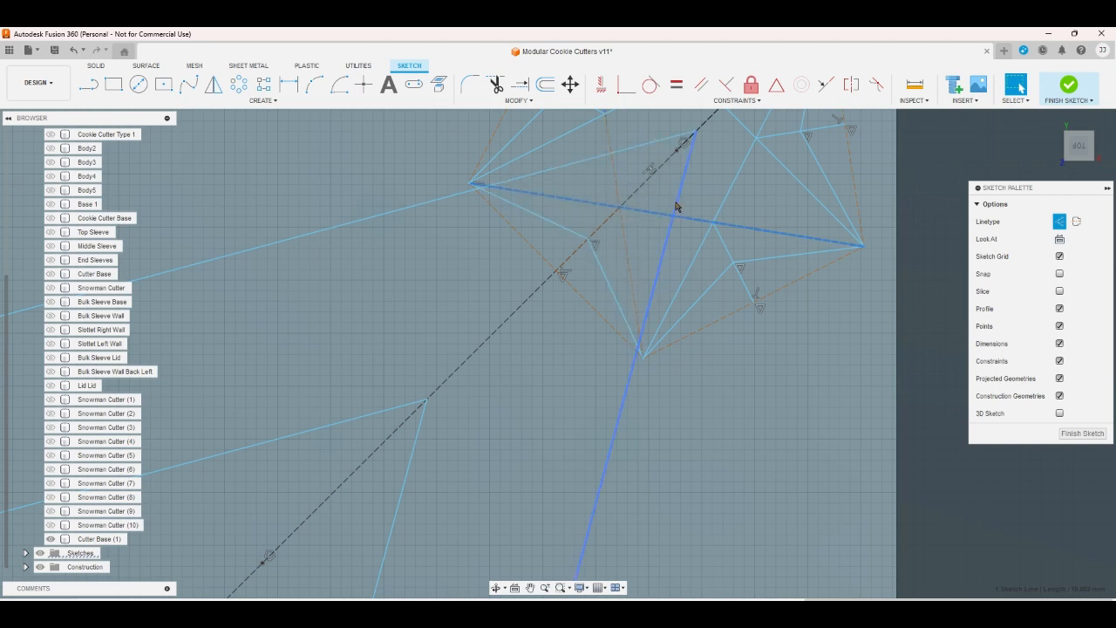
left_click(727, 187)
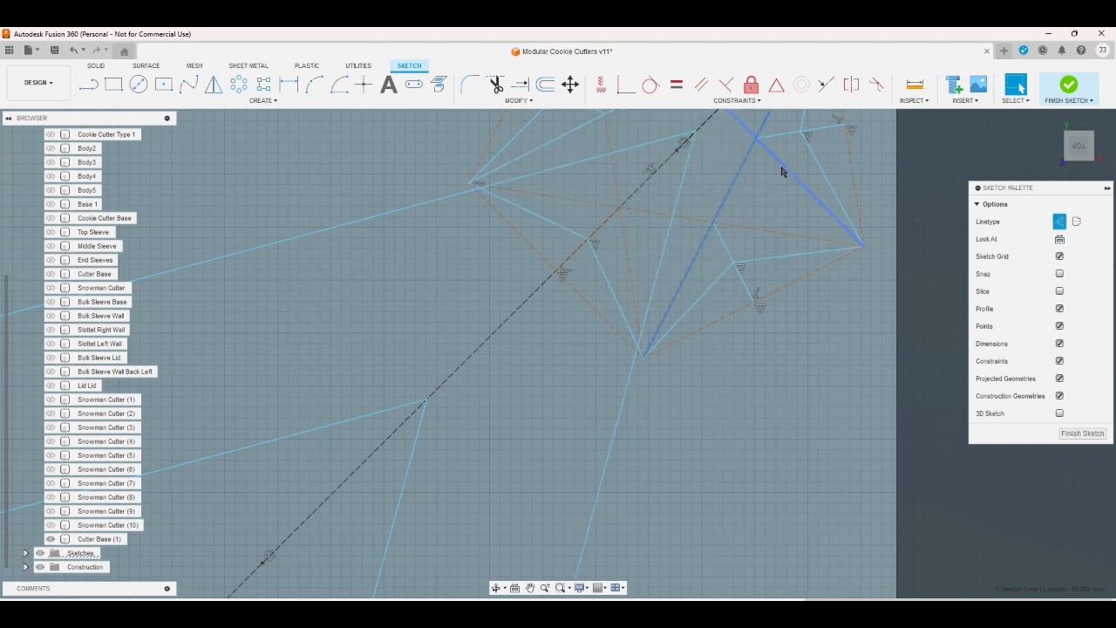
scroll(763, 203, "down", 3)
left_click(678, 131)
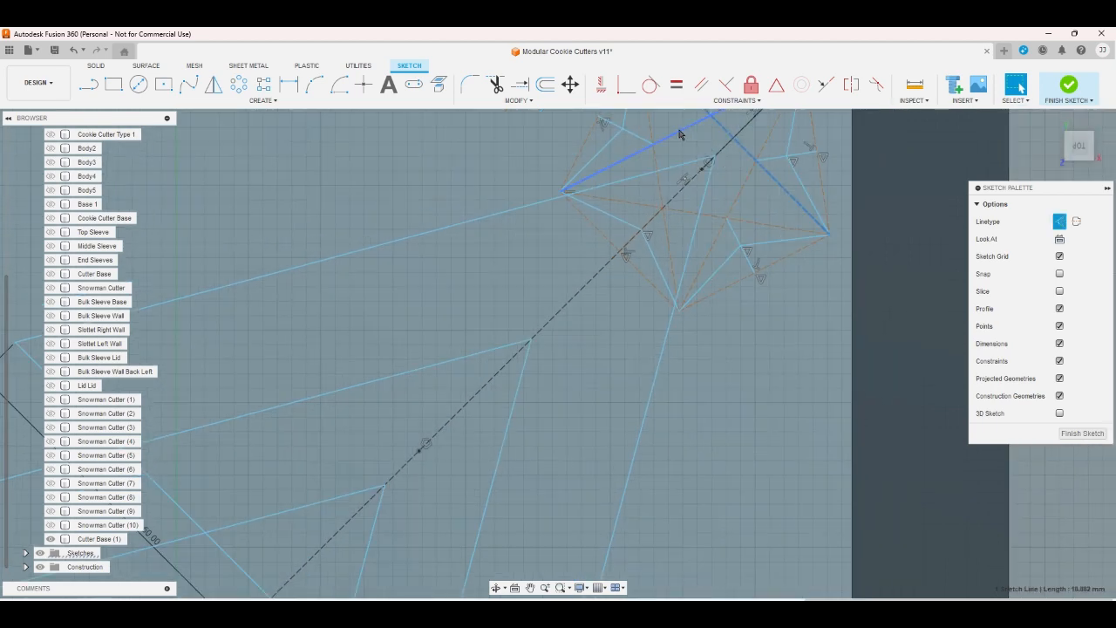
scroll(647, 352, "down", 4)
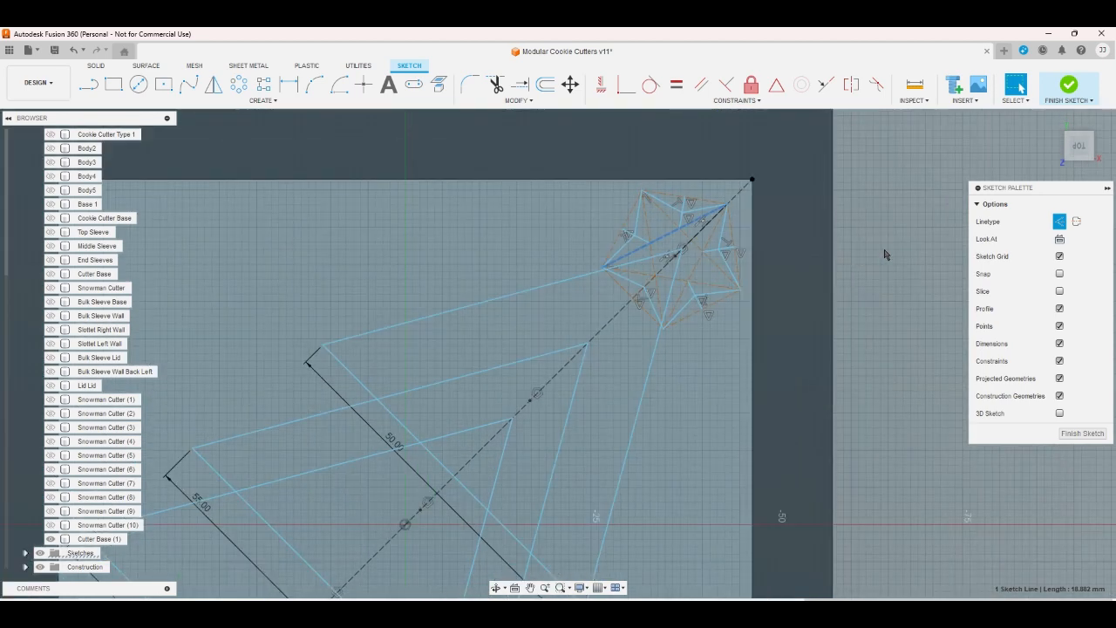
left_click(884, 252)
Convert the star's other four short inner-corner lines into construction geometry
scroll(630, 244, "up", 2)
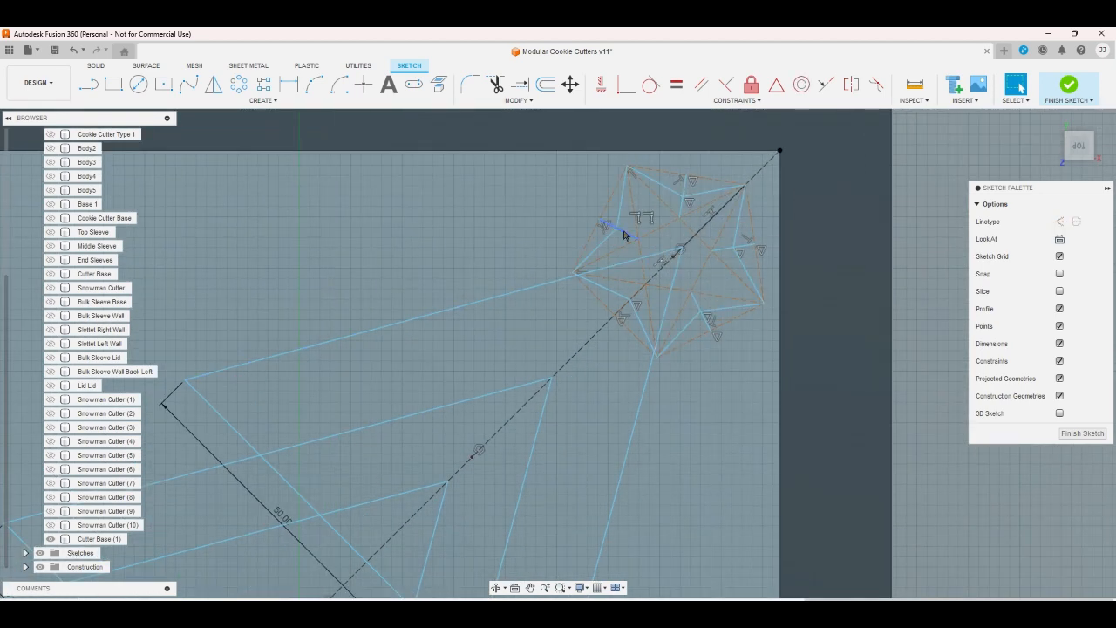
left_click(680, 183)
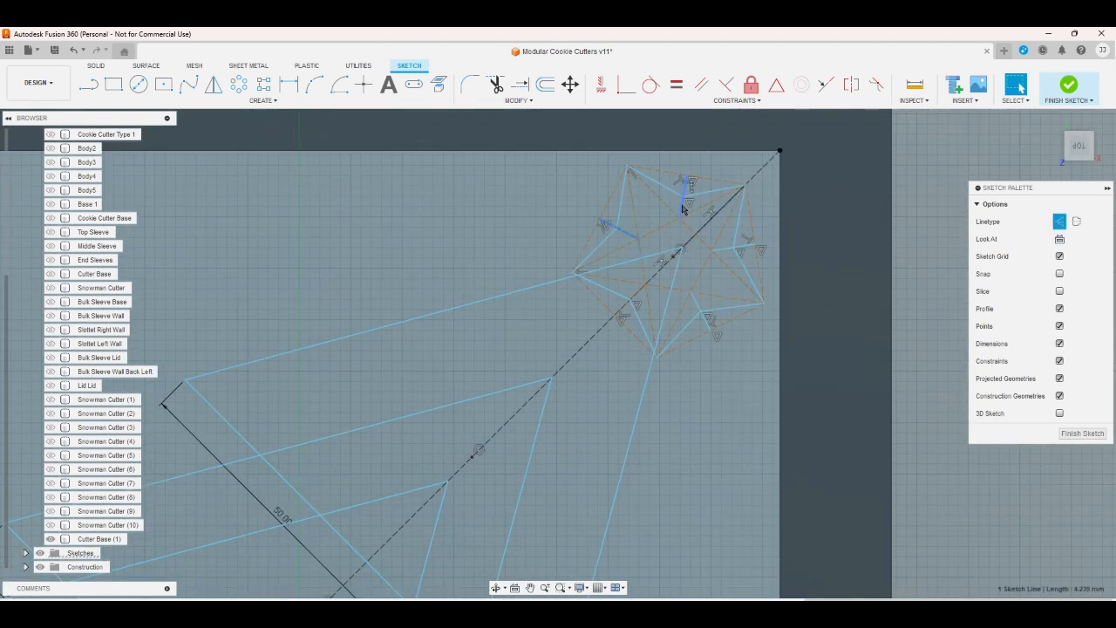
left_click(731, 250)
scroll(708, 332, "up", 4)
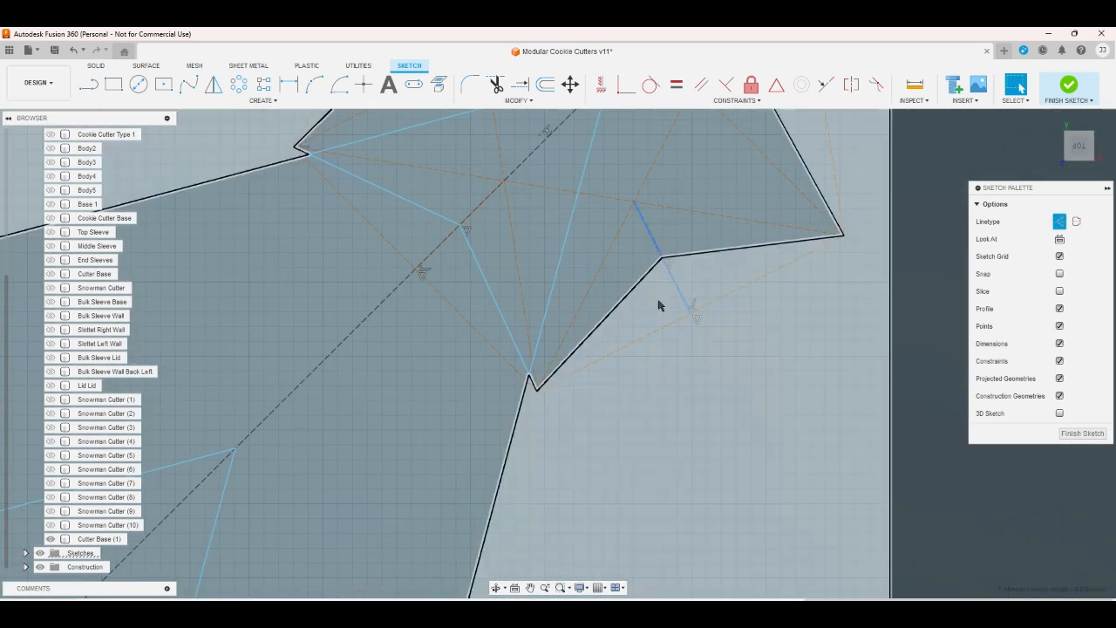
scroll(660, 302, "down", 6)
scroll(830, 260, "down", 1)
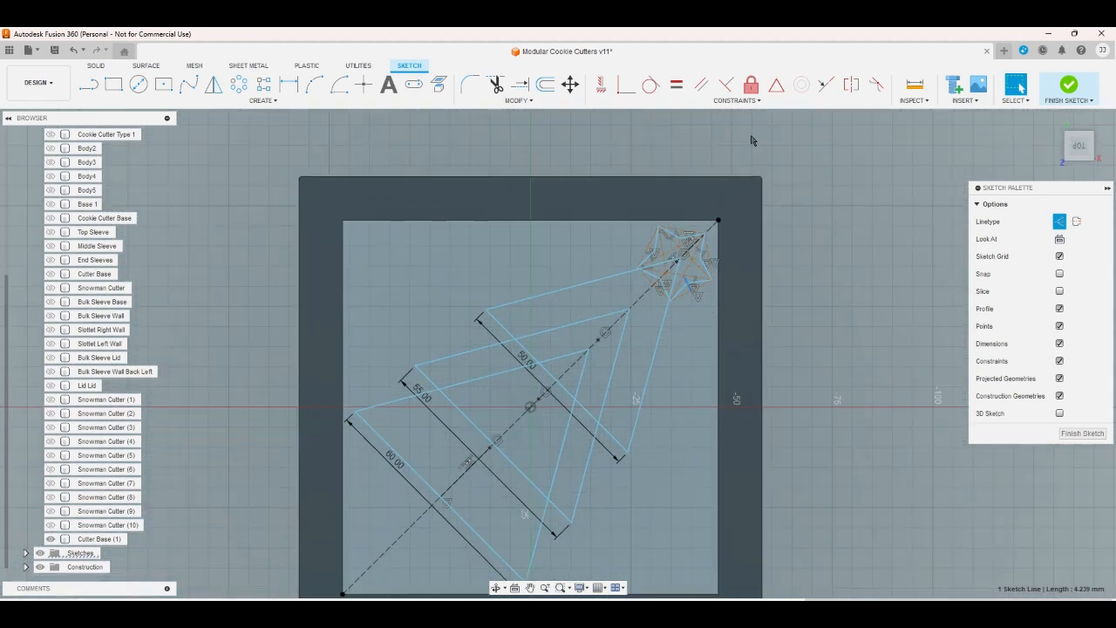
scroll(780, 266, "down", 1)
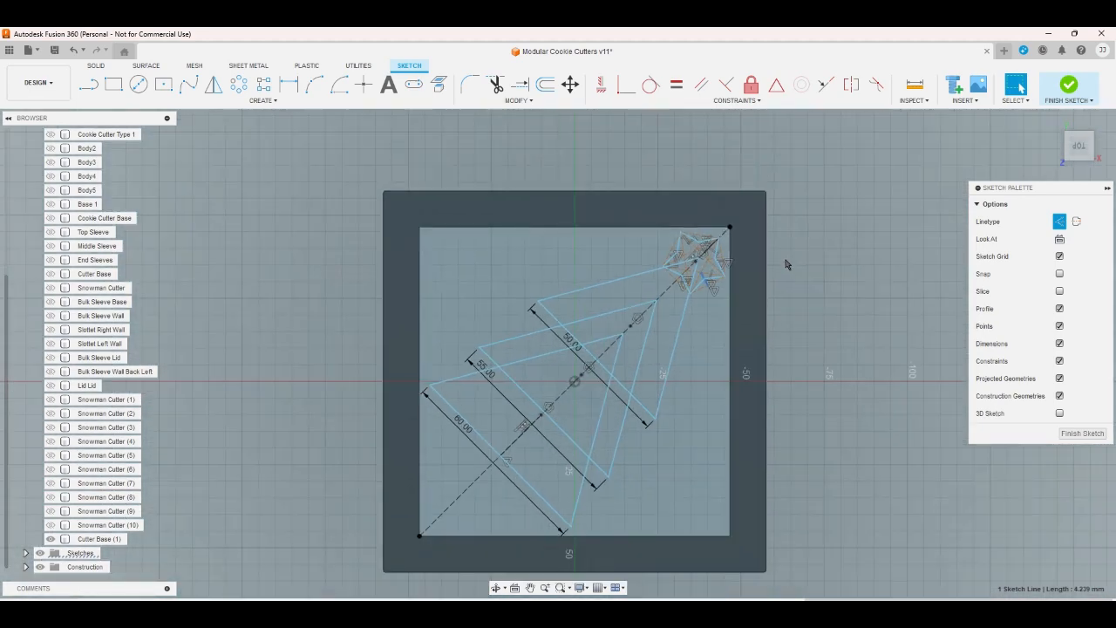
Sketch a three-sided trunk about 24 mm wide and 12 mm deep across the diagonal, against the base of the lowest tier
key("l")
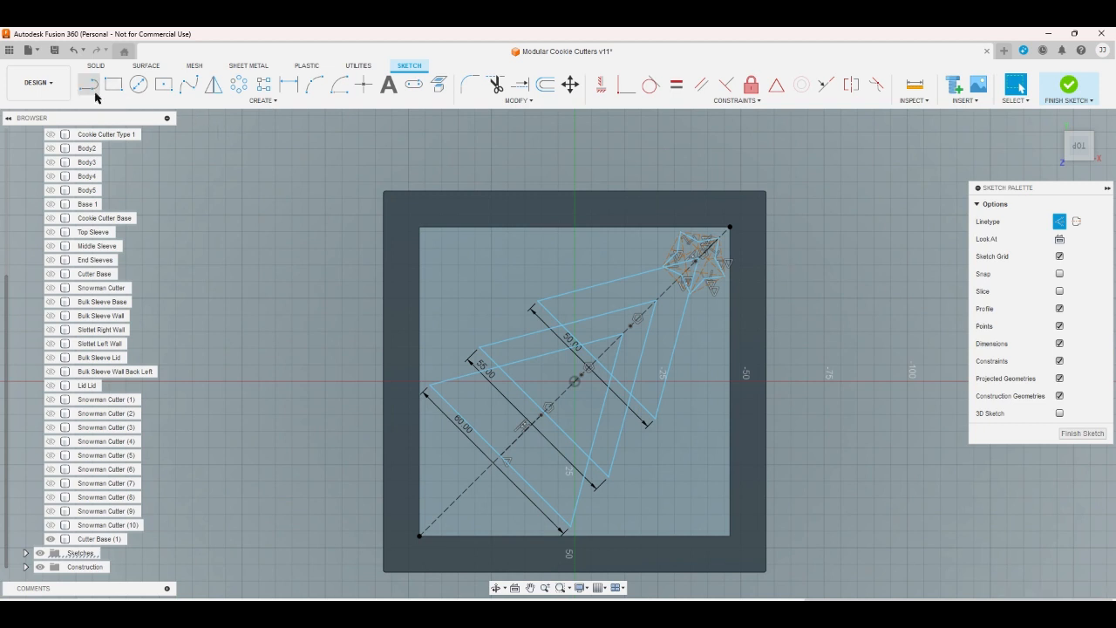
left_click(444, 459)
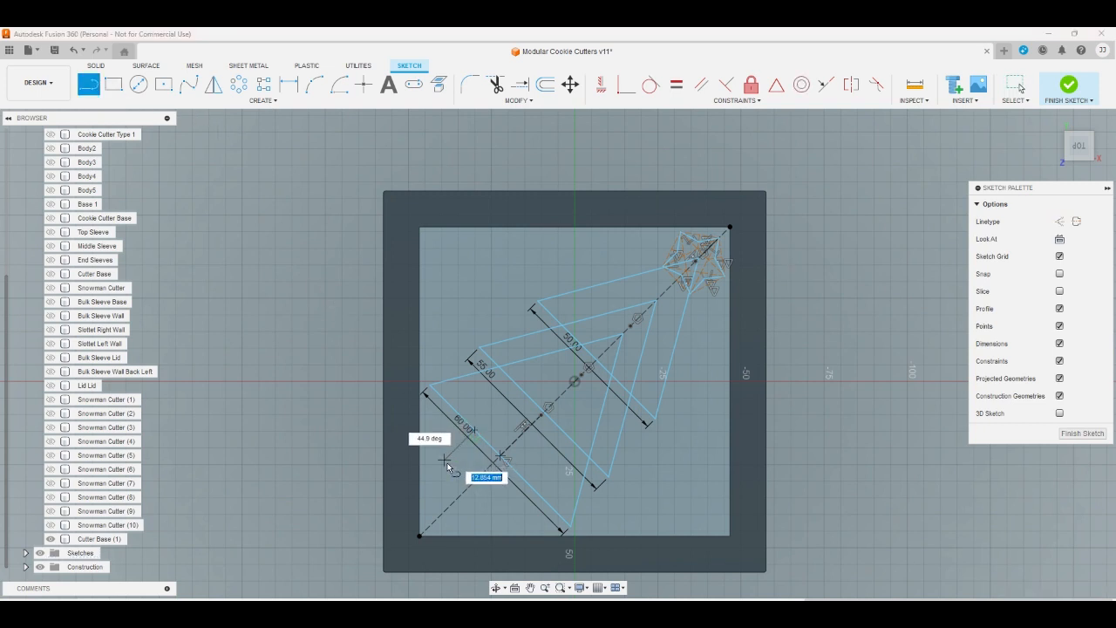
left_click(500, 518)
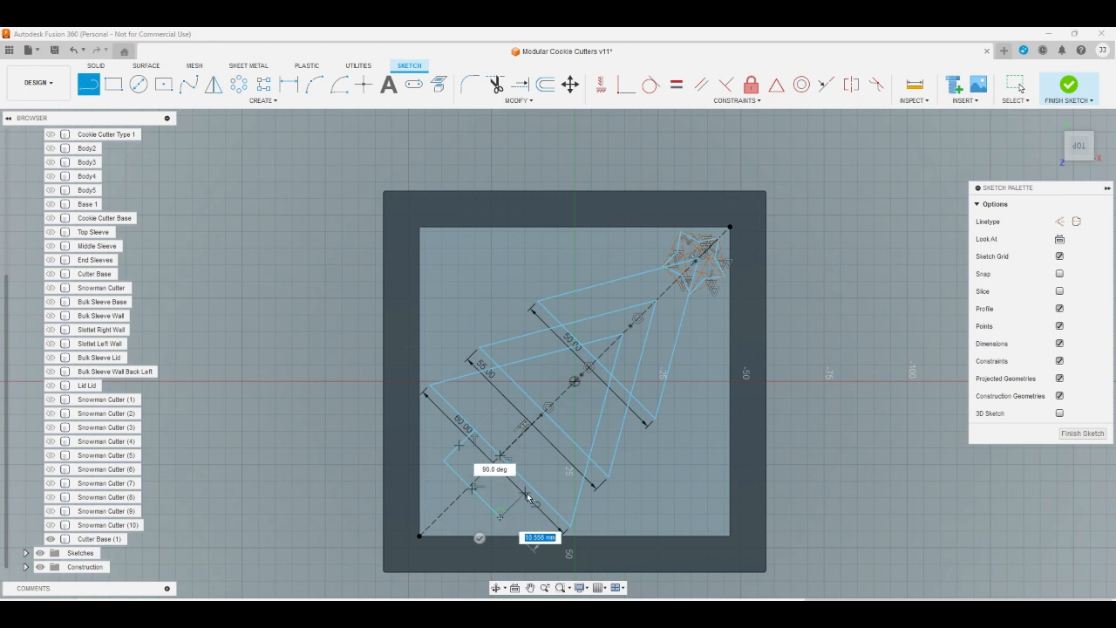
left_click(529, 488)
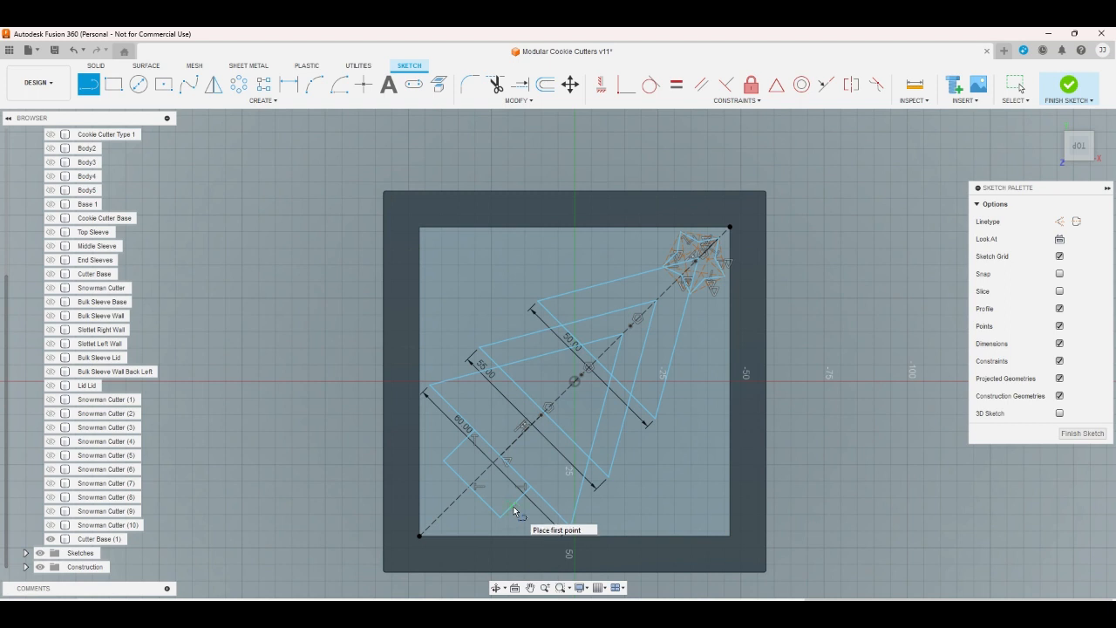
right_click(518, 514)
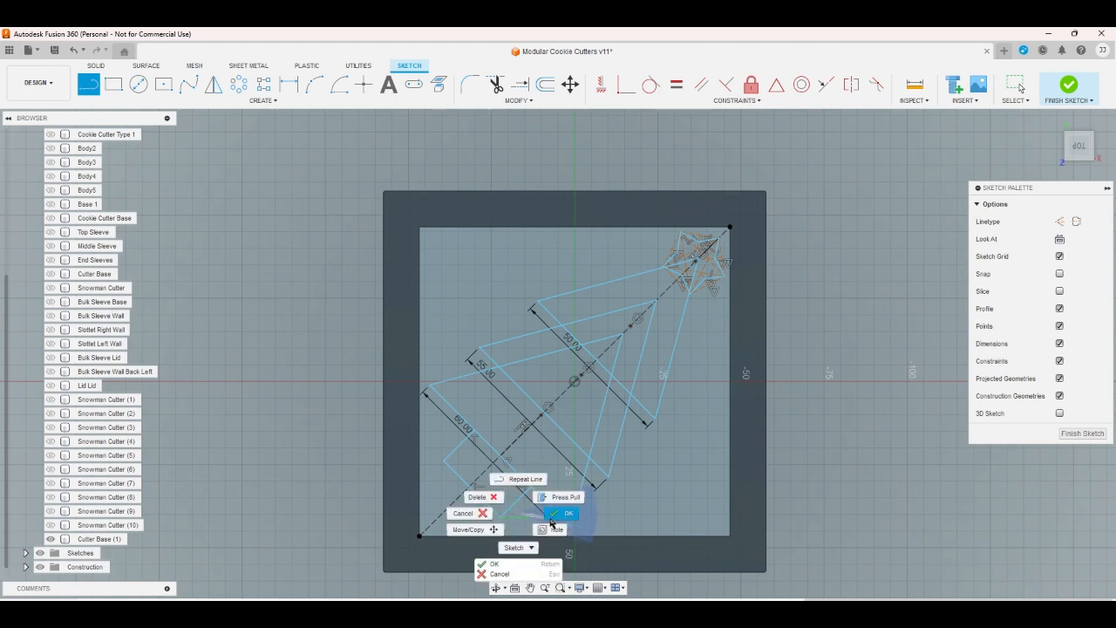
left_click(551, 518)
scroll(509, 528, "up", 1)
left_click(467, 504)
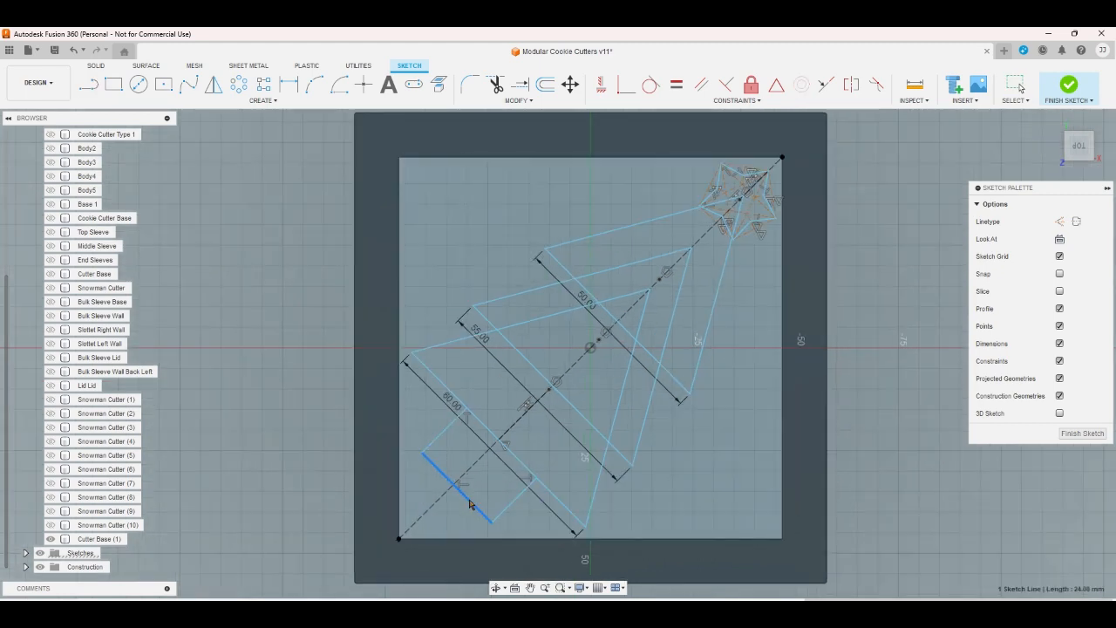
left_click(273, 496)
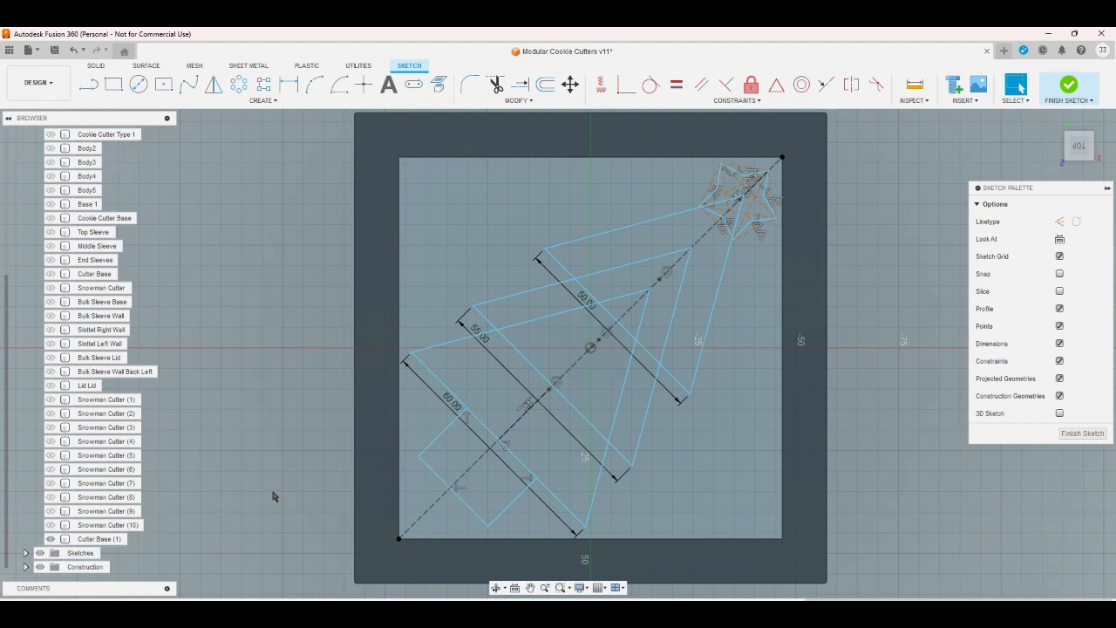
Draw construction lines from the diagonal to the midpoints of the trunk's two side edges
key("l")
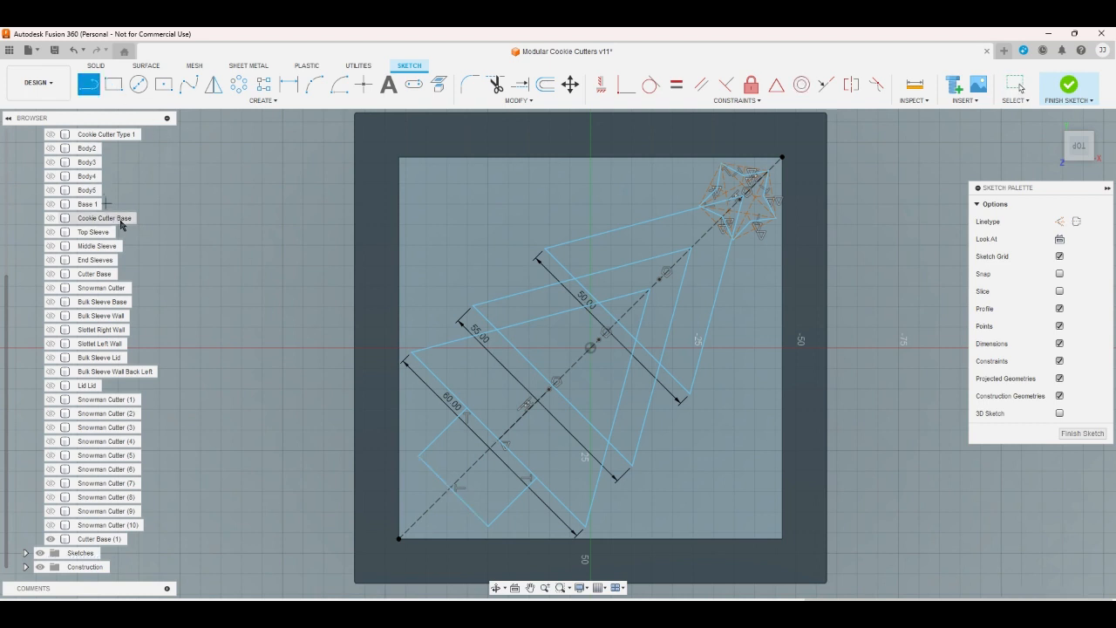
key("x")
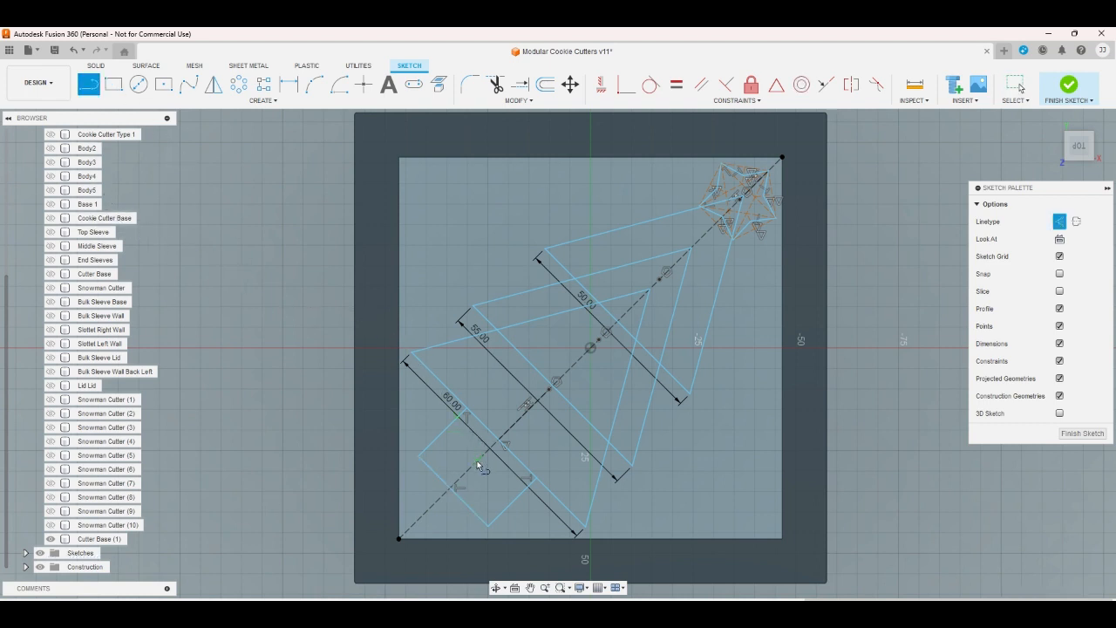
left_click(447, 436)
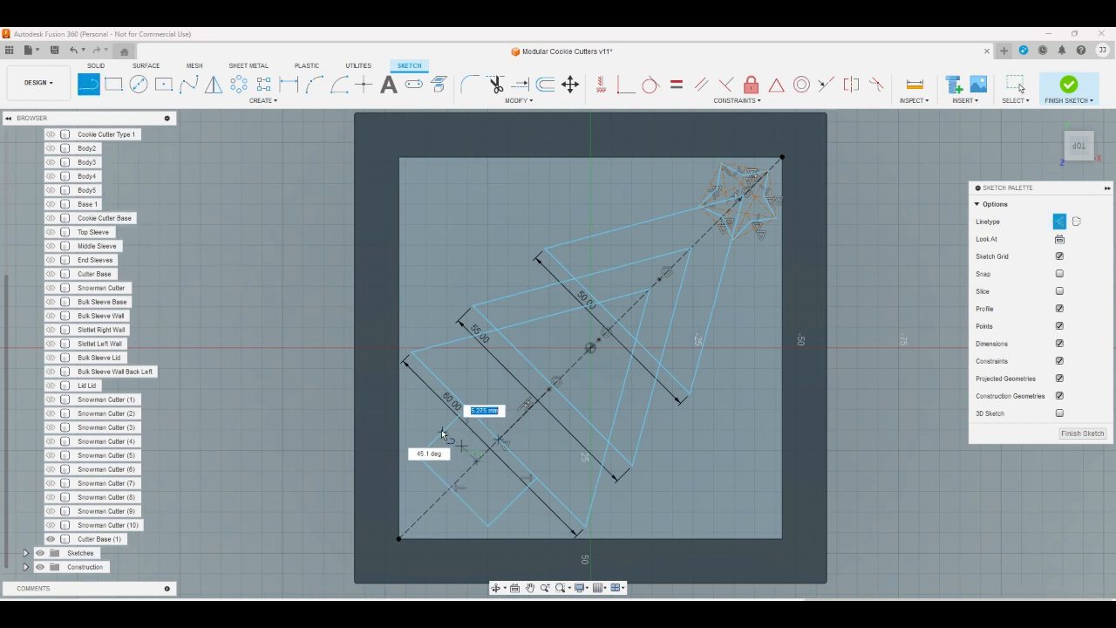
right_click(481, 497)
left_click(508, 504)
Apply an Equal constraint to the trunk's two construction lines to centre it on the diagonal
left_click(676, 84)
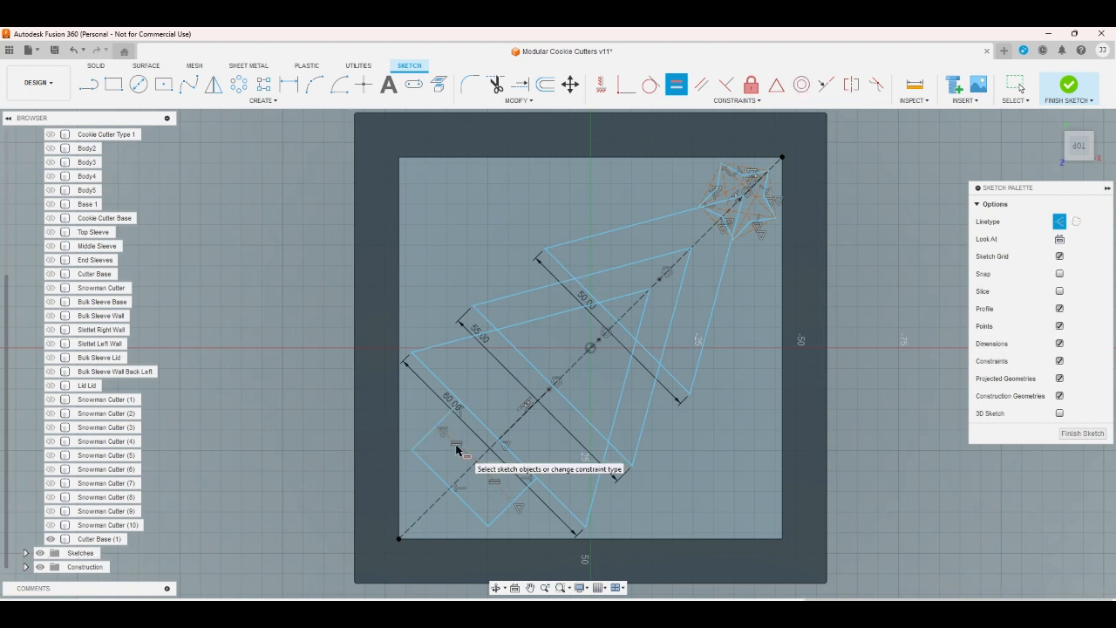
right_click(462, 451)
left_click(476, 462)
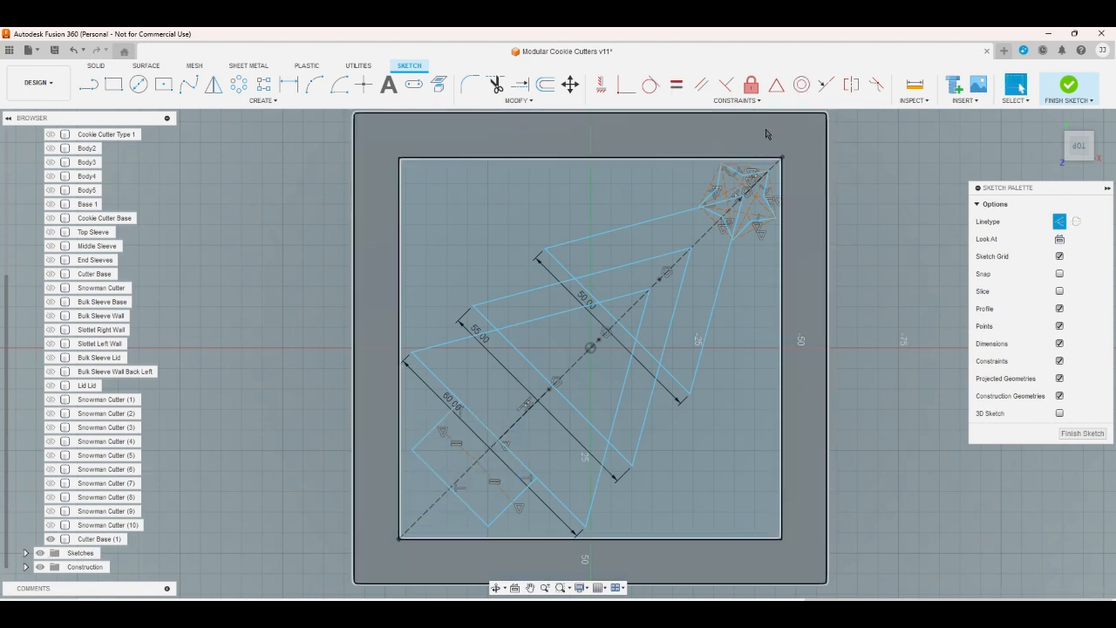
Apply a Collinear constraint between the trunk's two construction lines on either side of the diagonal
left_click(825, 84)
left_click(491, 479)
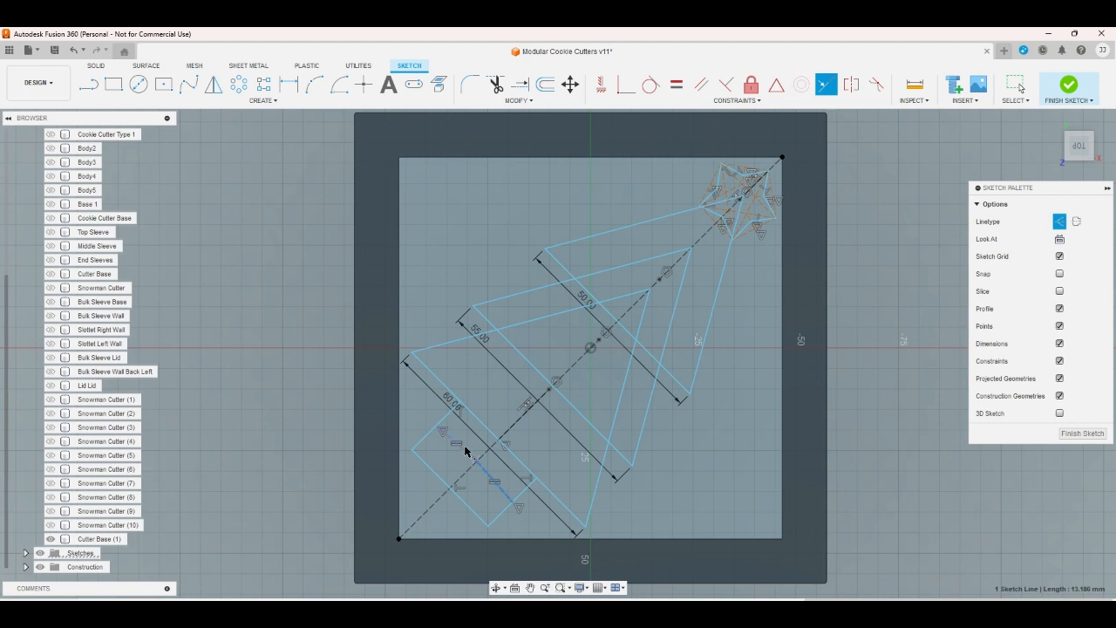
left_click(462, 454)
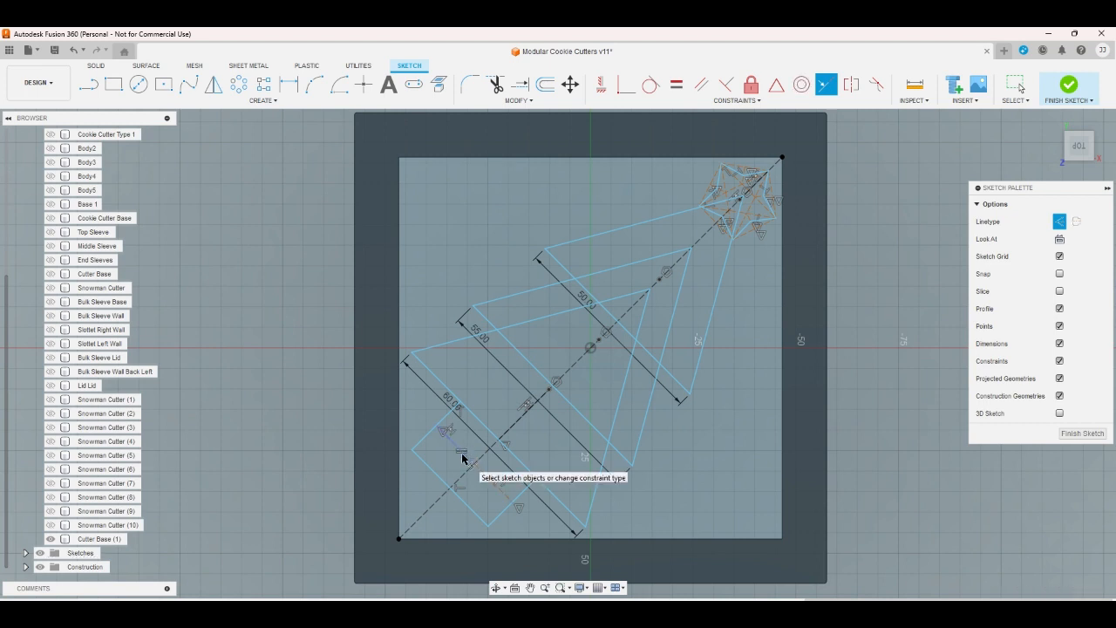
left_click(462, 455)
left_click(494, 483)
right_click(485, 492)
left_click(469, 550)
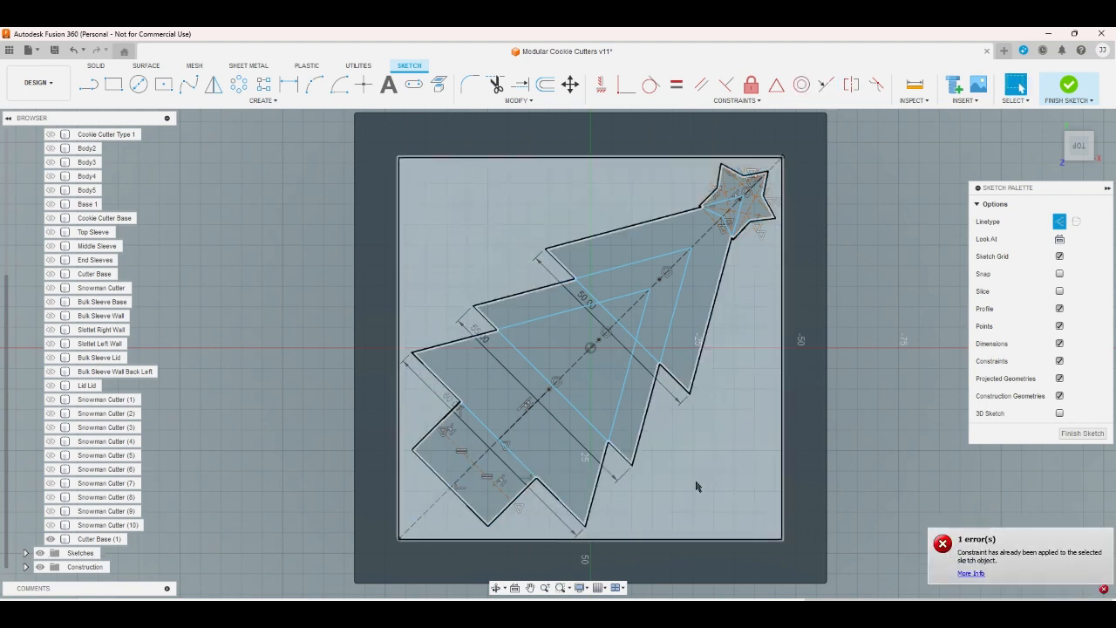
Move the trunk's end edge slightly outward along the diagonal
scroll(480, 524, "up", 3)
scroll(425, 511, "down", 4)
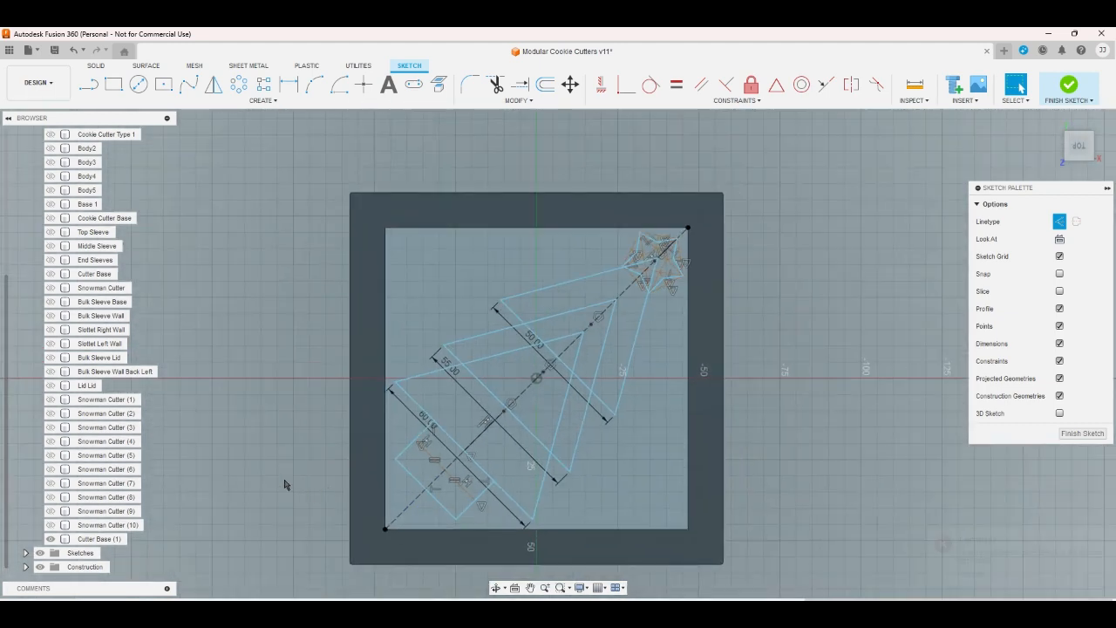
left_click(438, 511)
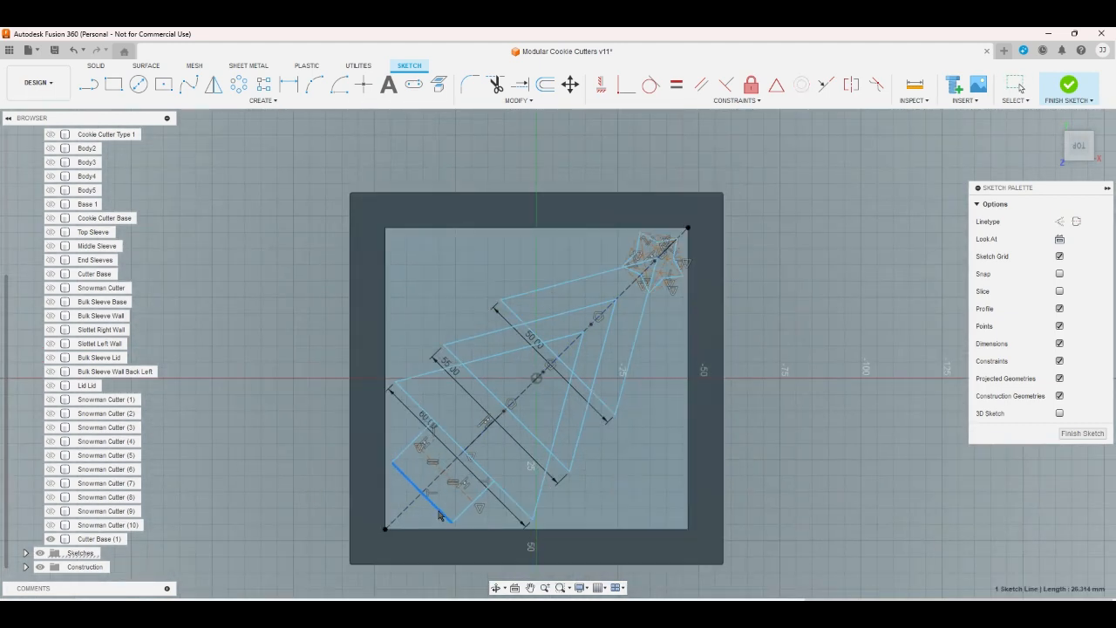
left_click(813, 436)
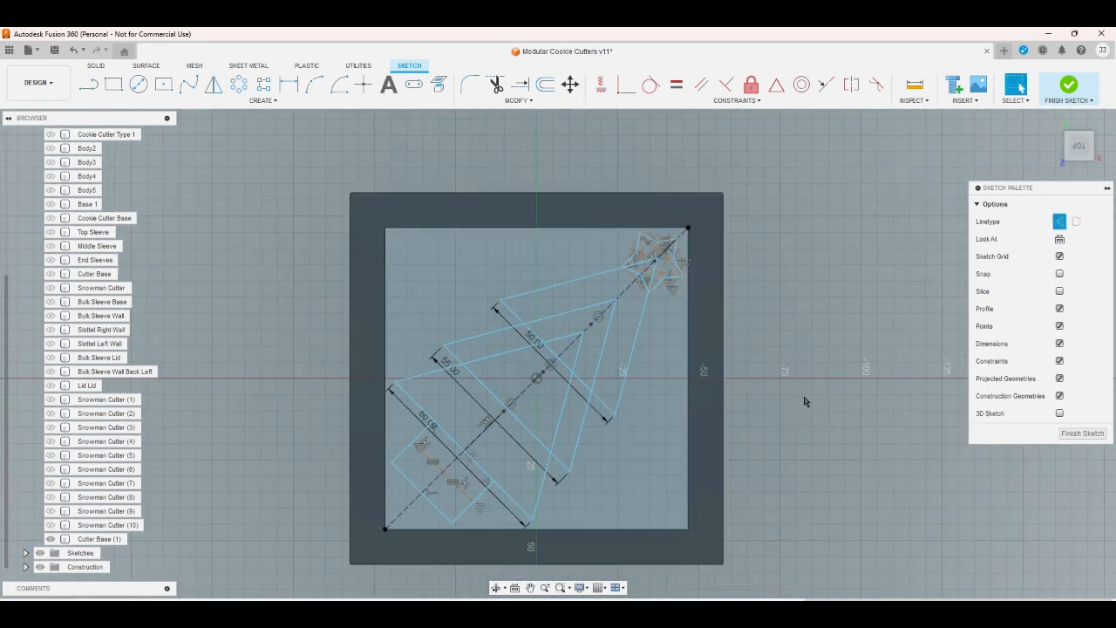
Trim the tier and trunk lines that overlap inside the tree so its stepped outer outline remains
left_click(495, 87)
left_click(462, 444)
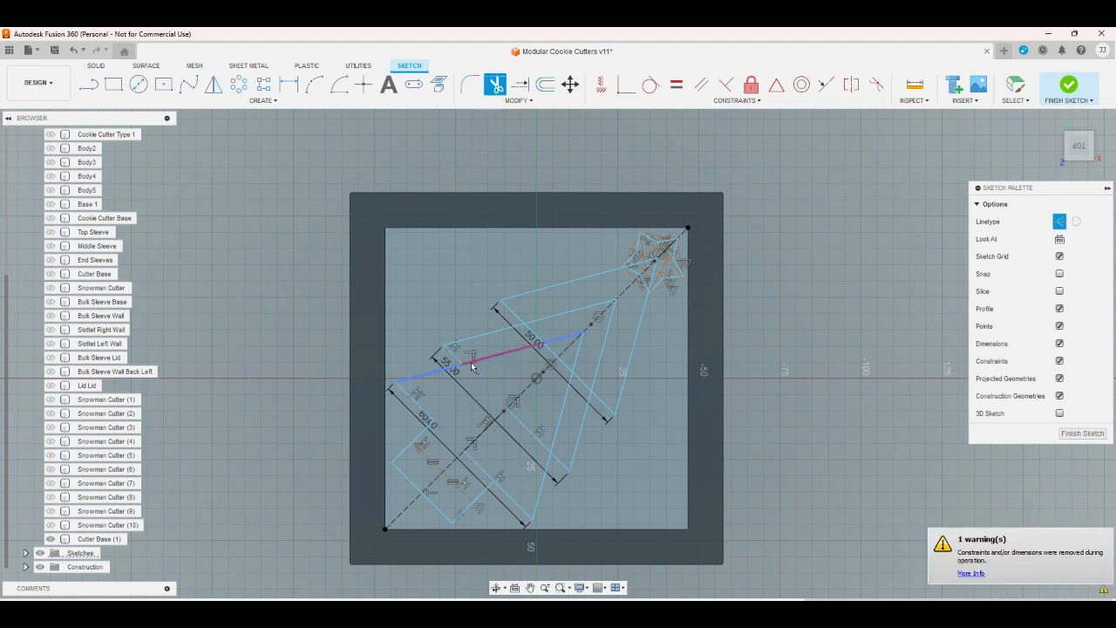
left_click(471, 362)
left_click(530, 332)
left_click(530, 322)
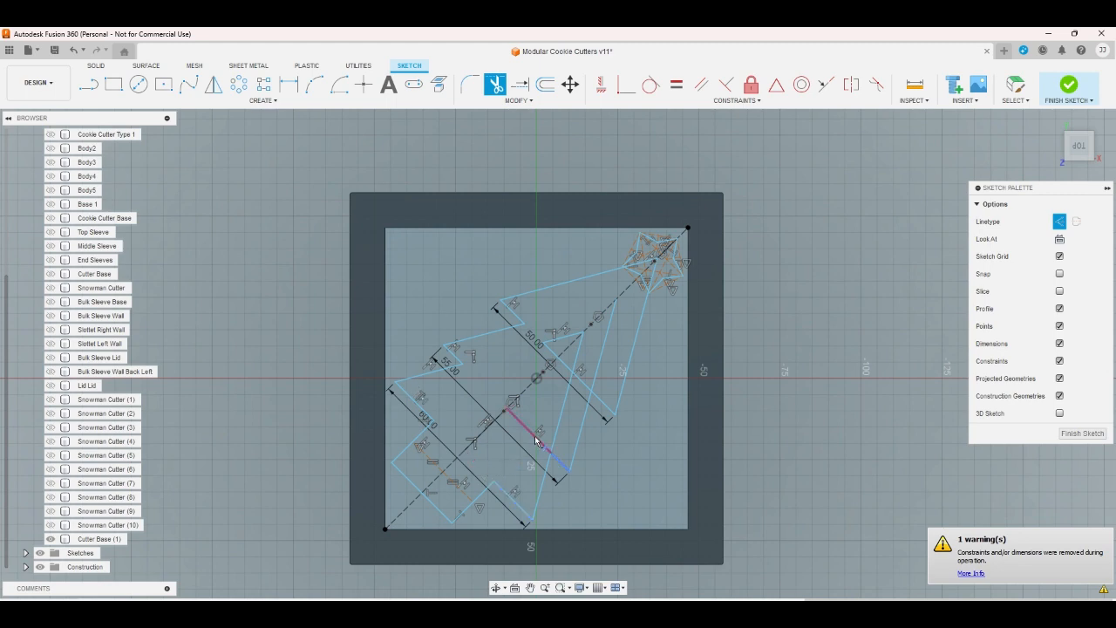
left_click(561, 433)
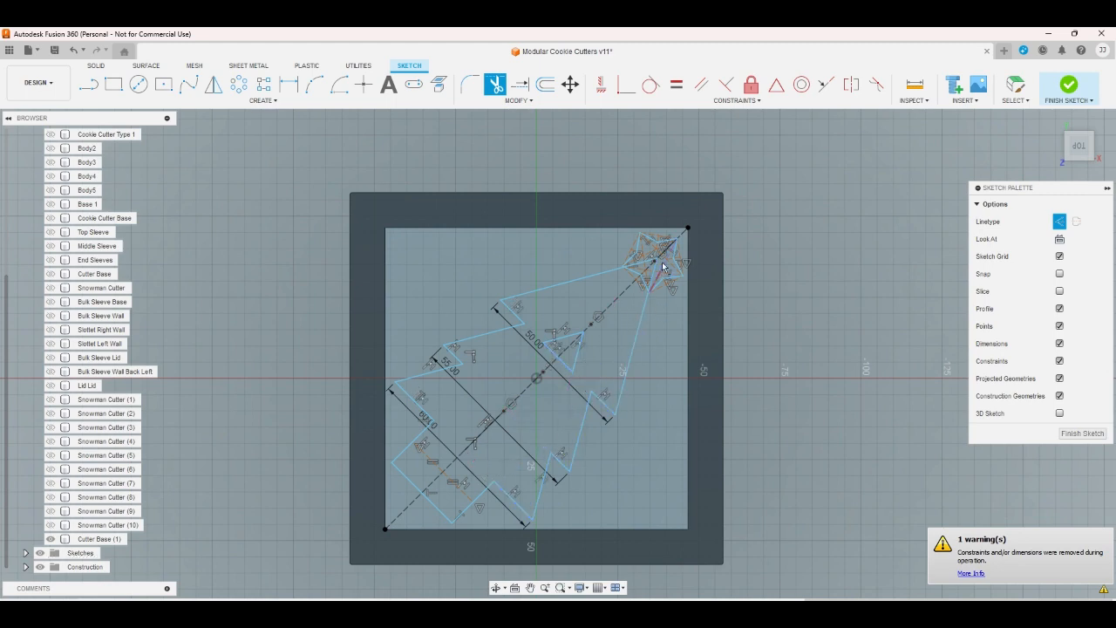
Trim the top tier's side lines inside the star, including the short overhang at the star's tip
scroll(658, 258, "up", 4)
left_click(643, 311)
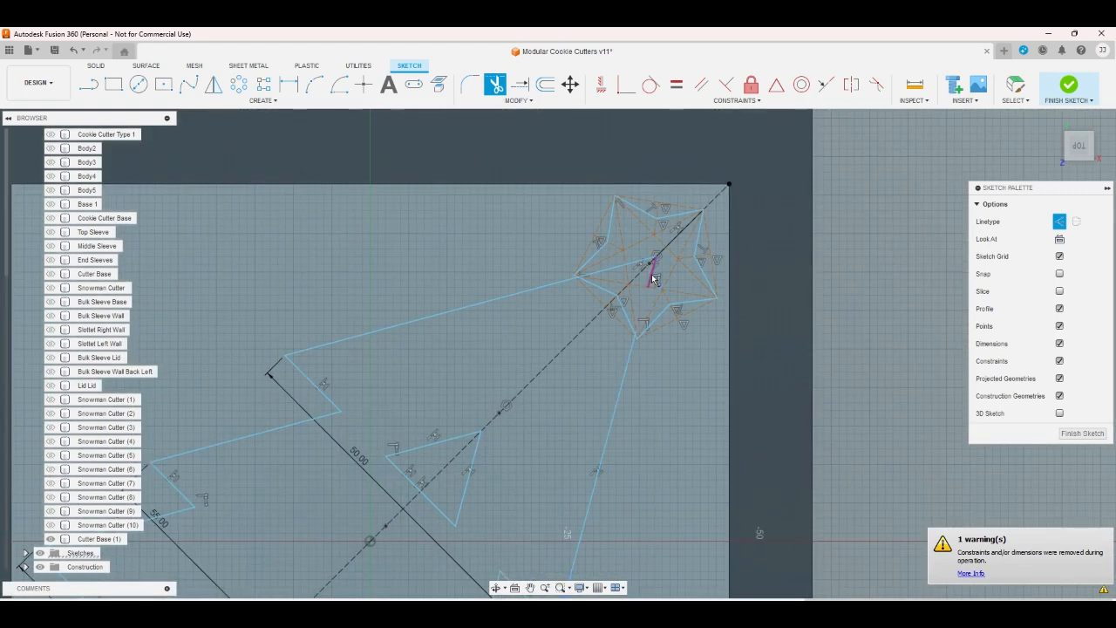
left_click(598, 276)
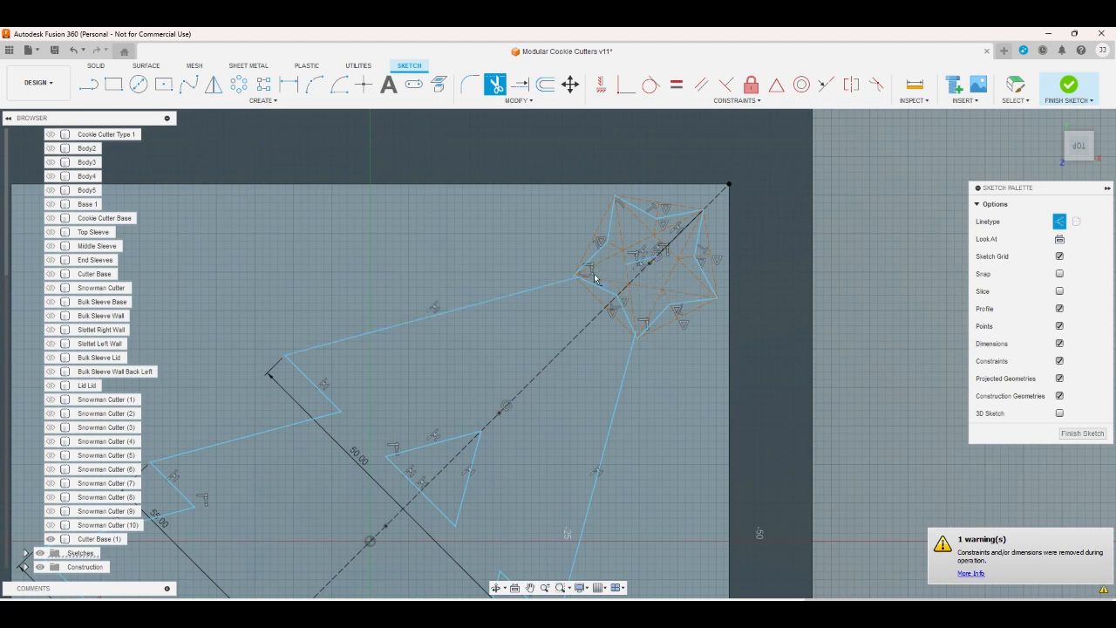
scroll(594, 278, "up", 5)
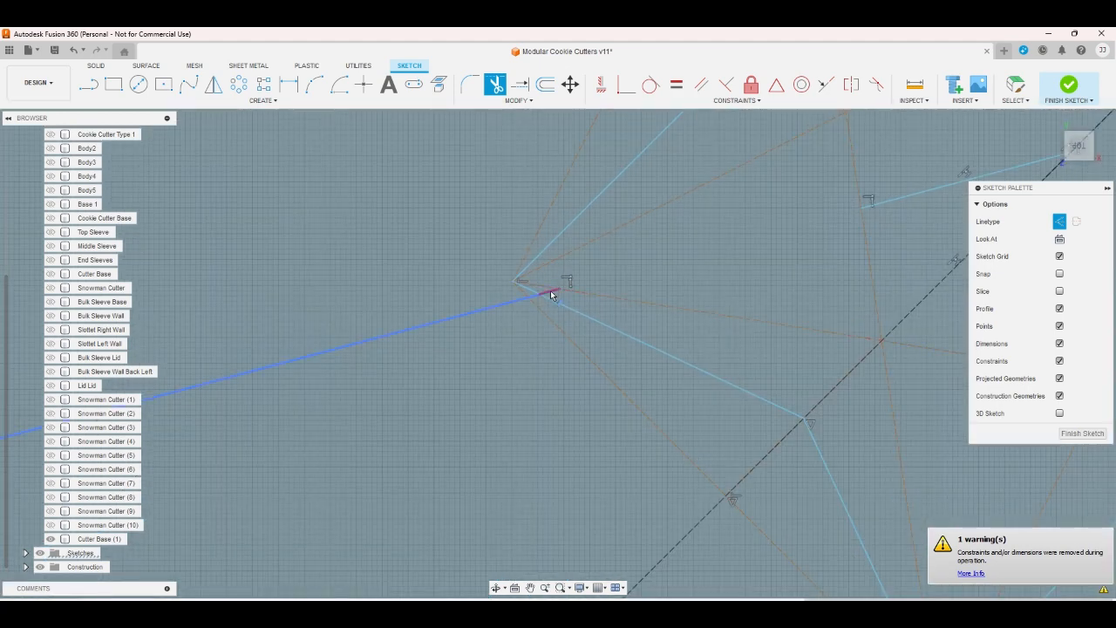
left_click(550, 295)
Trim the leftover line stub at the centre of the star
scroll(528, 324, "down", 6)
scroll(641, 411, "up", 3)
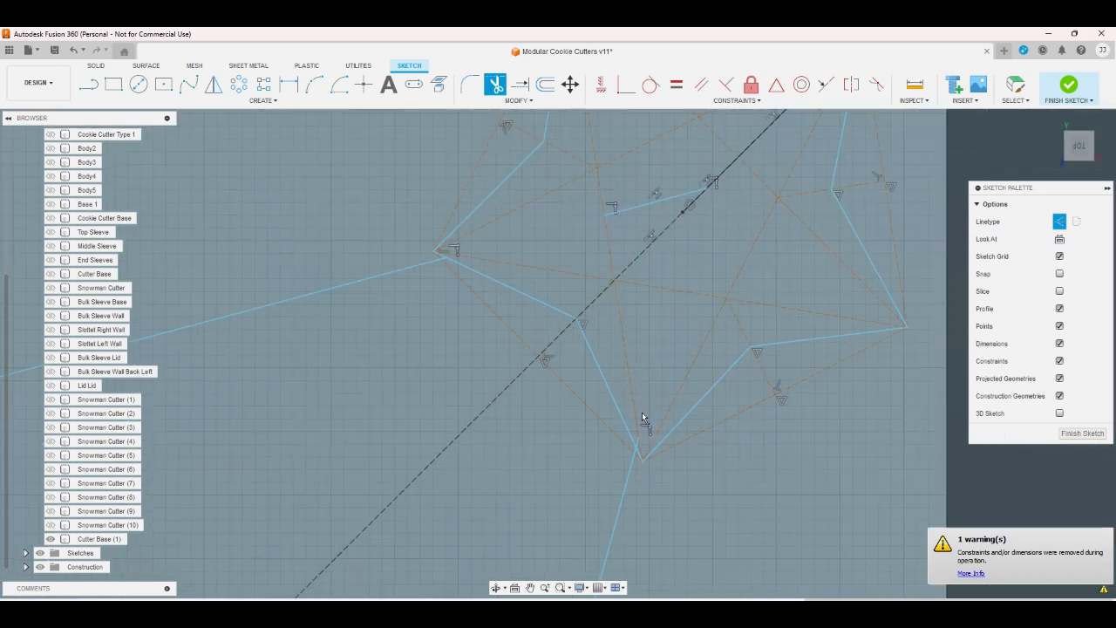
scroll(641, 412, "up", 5)
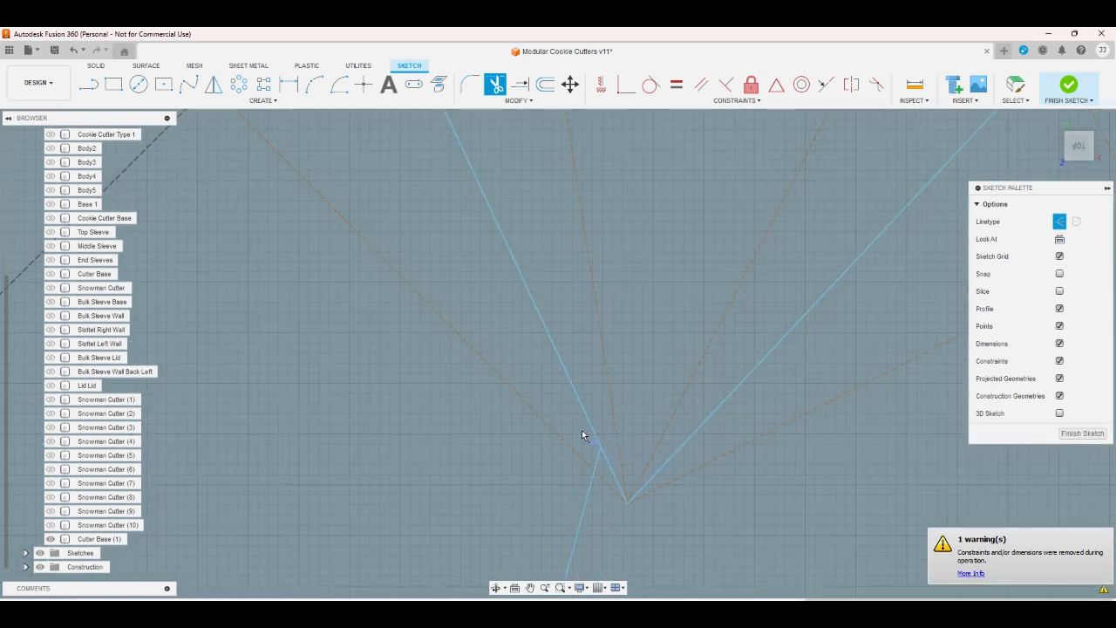
scroll(575, 427, "down", 5)
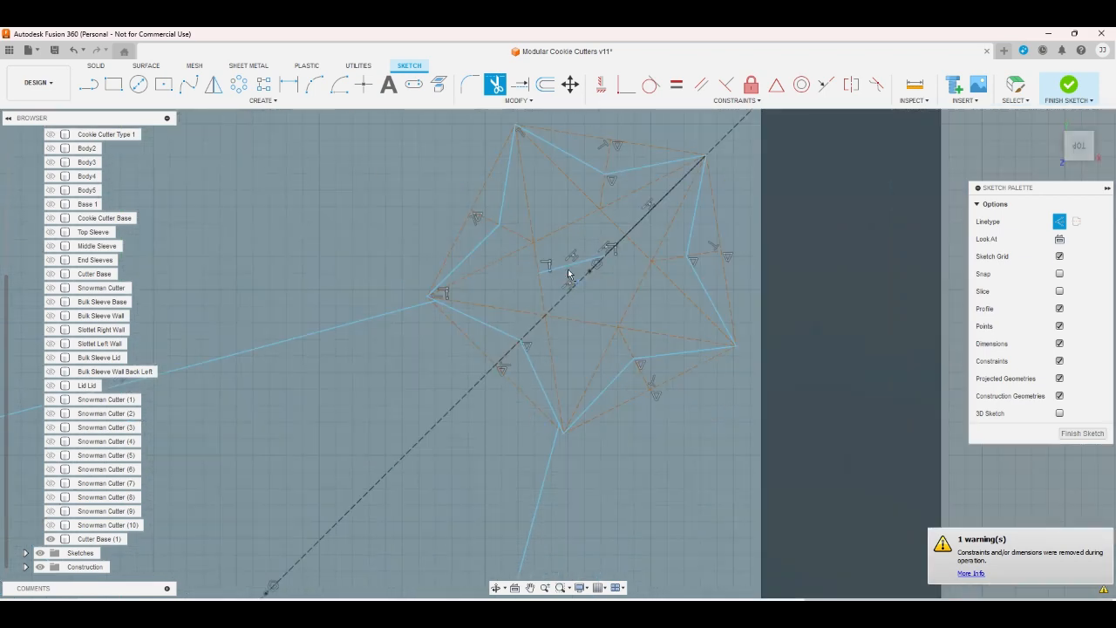
scroll(568, 273, "up", 8)
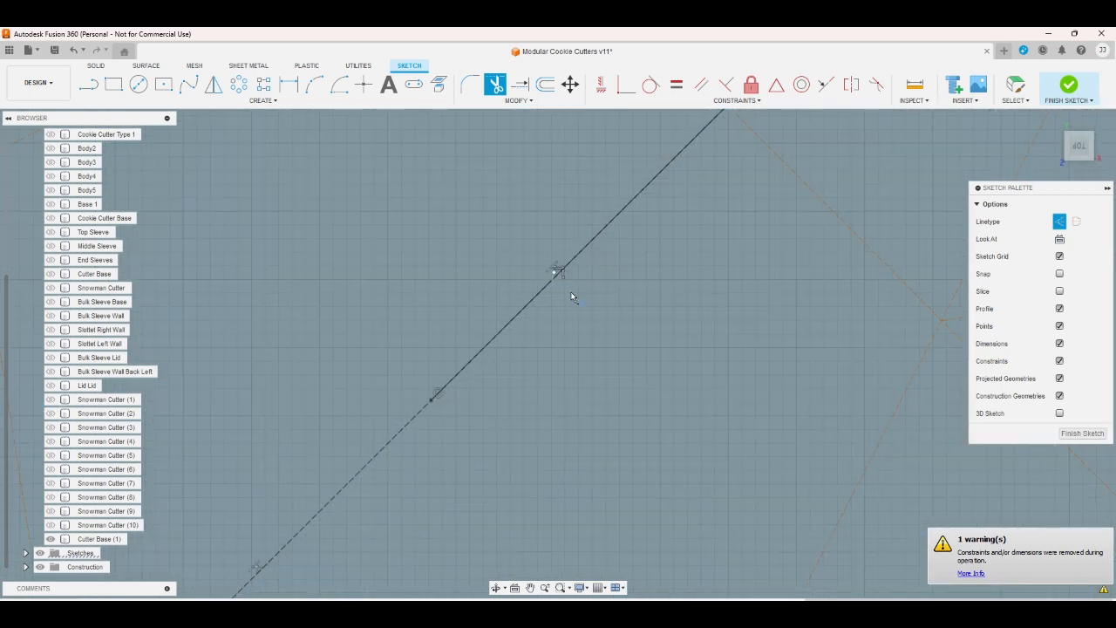
left_click(548, 277)
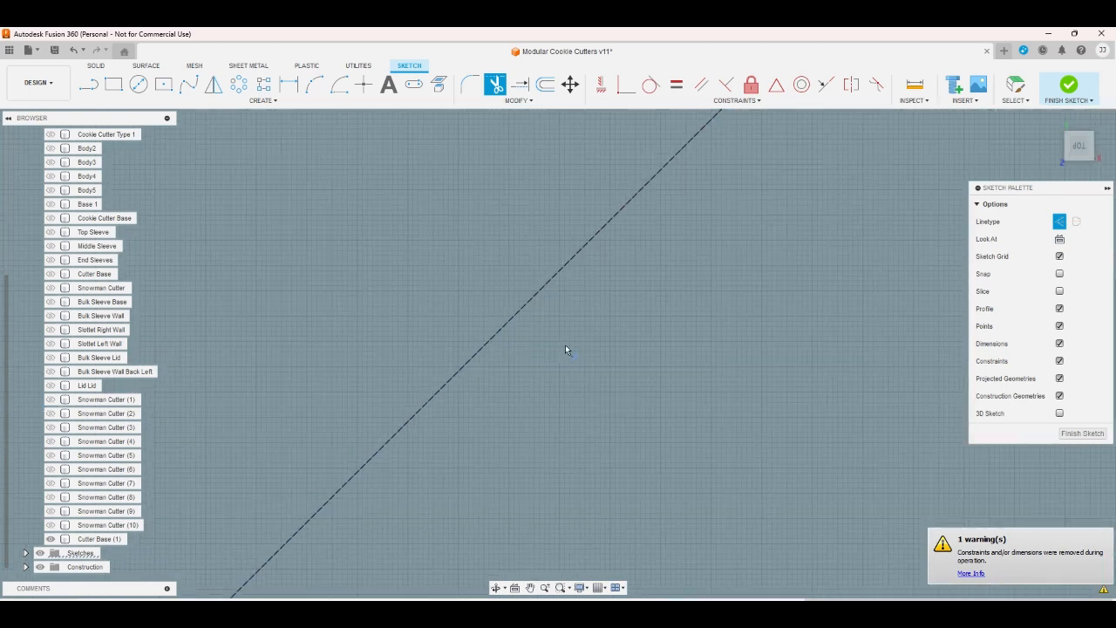
scroll(558, 349, "down", 5)
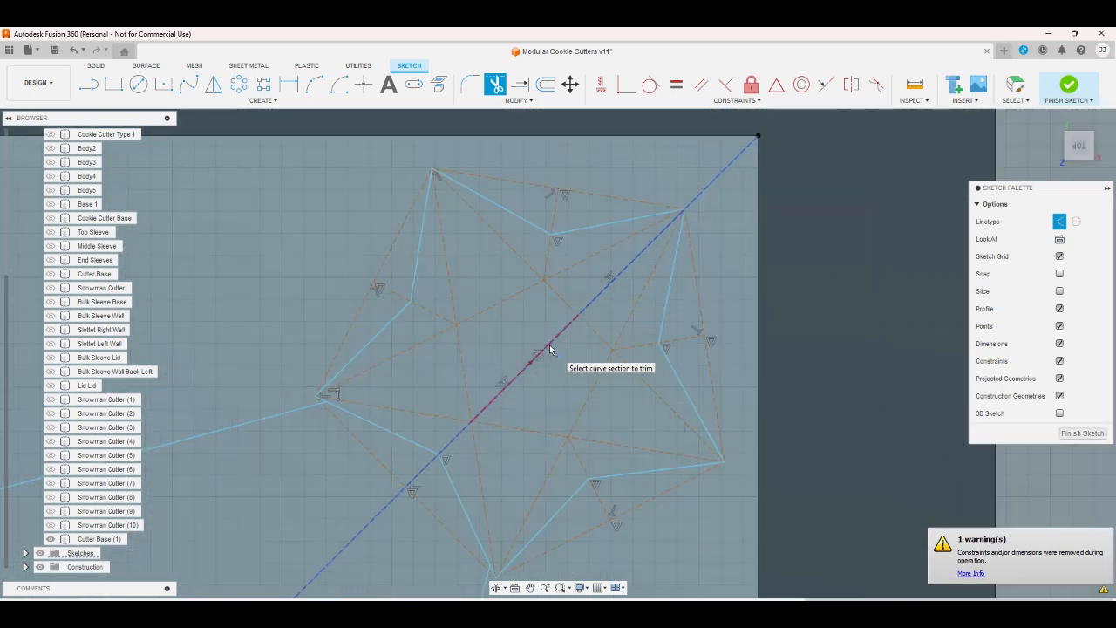
Trim the three sides of the small leftover triangle inside the tree and finish trimming
scroll(550, 345, "down", 10)
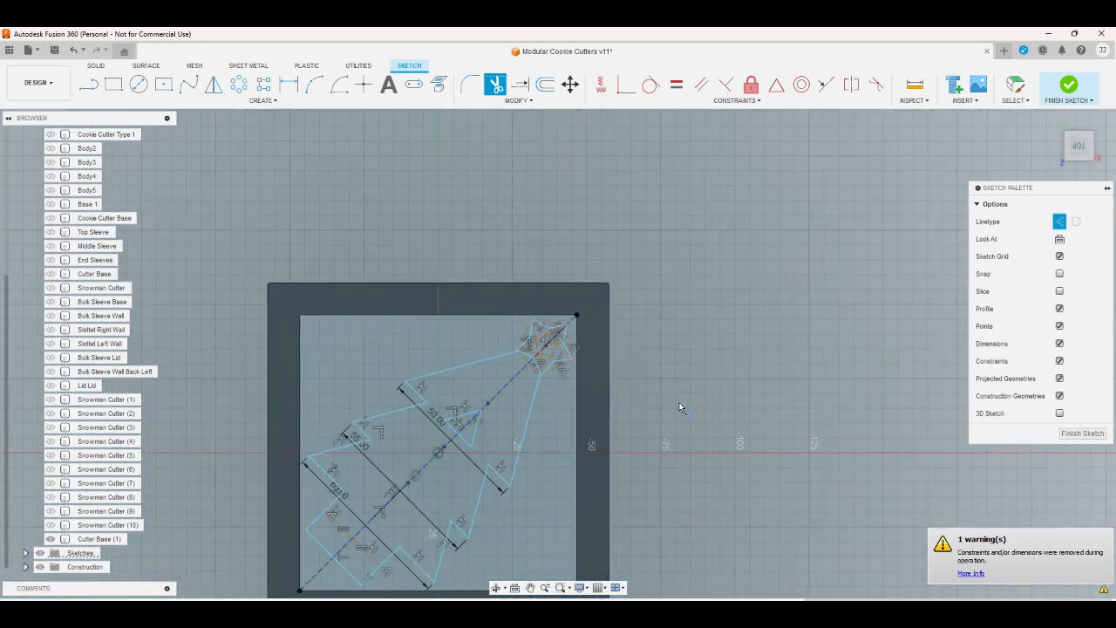
scroll(484, 450, "up", 3)
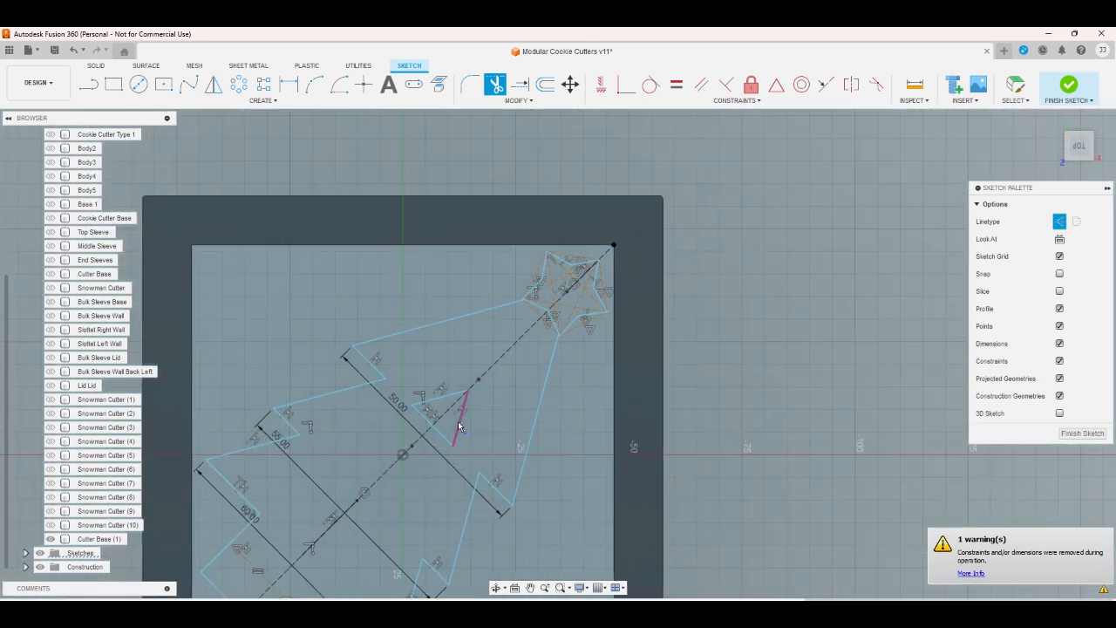
left_click(460, 427)
left_click(426, 411)
left_click(440, 397)
scroll(549, 401, "down", 2)
right_click(700, 357)
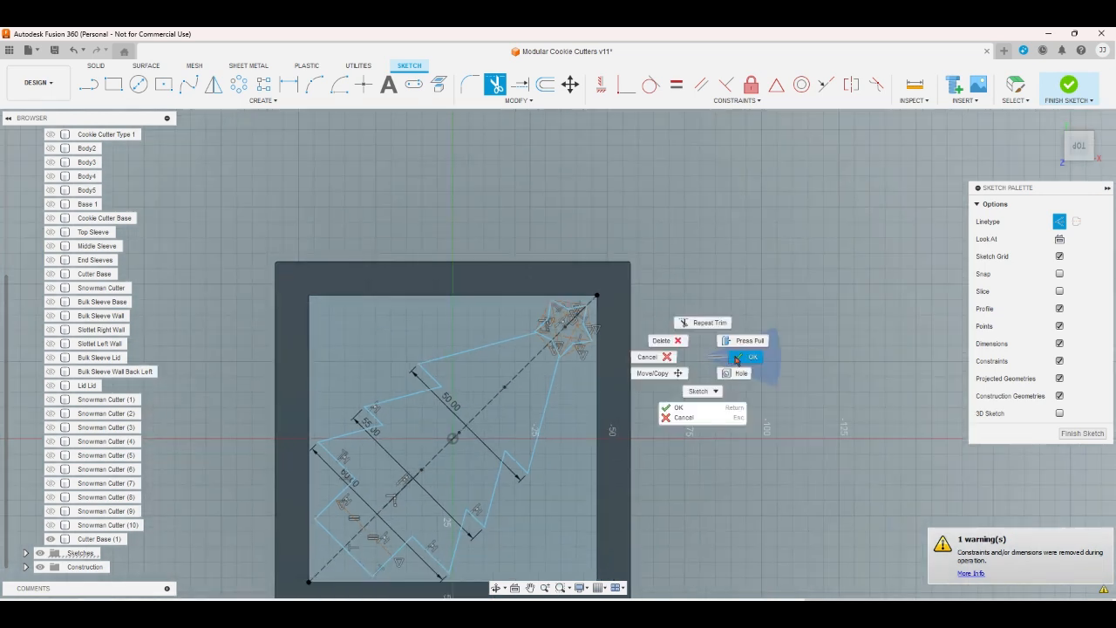
left_click(737, 359)
left_click(545, 83)
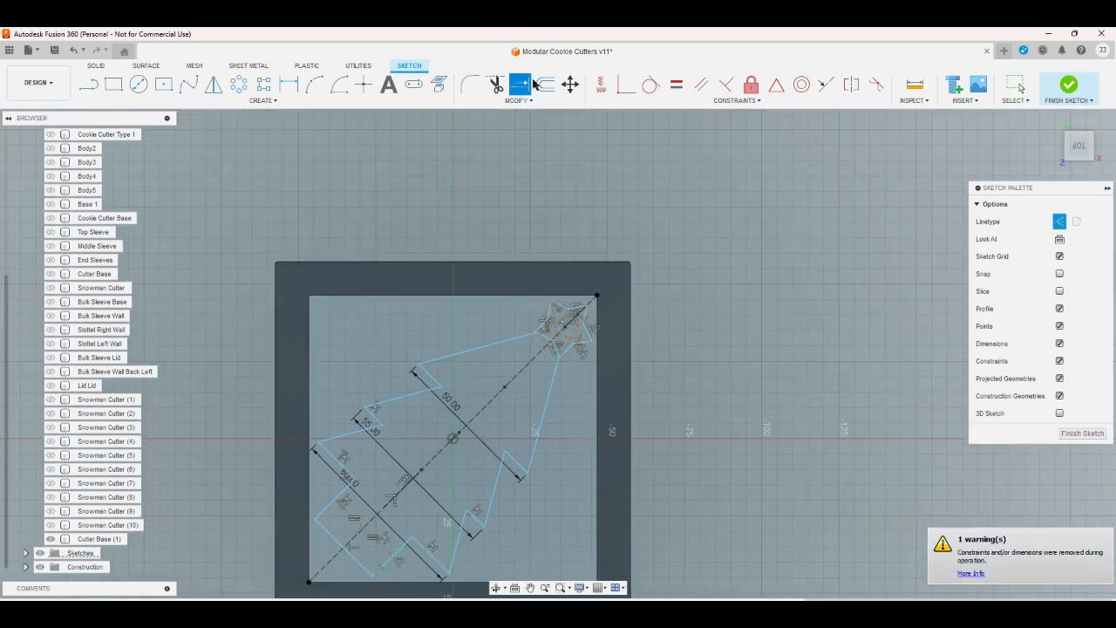
left_click(512, 336)
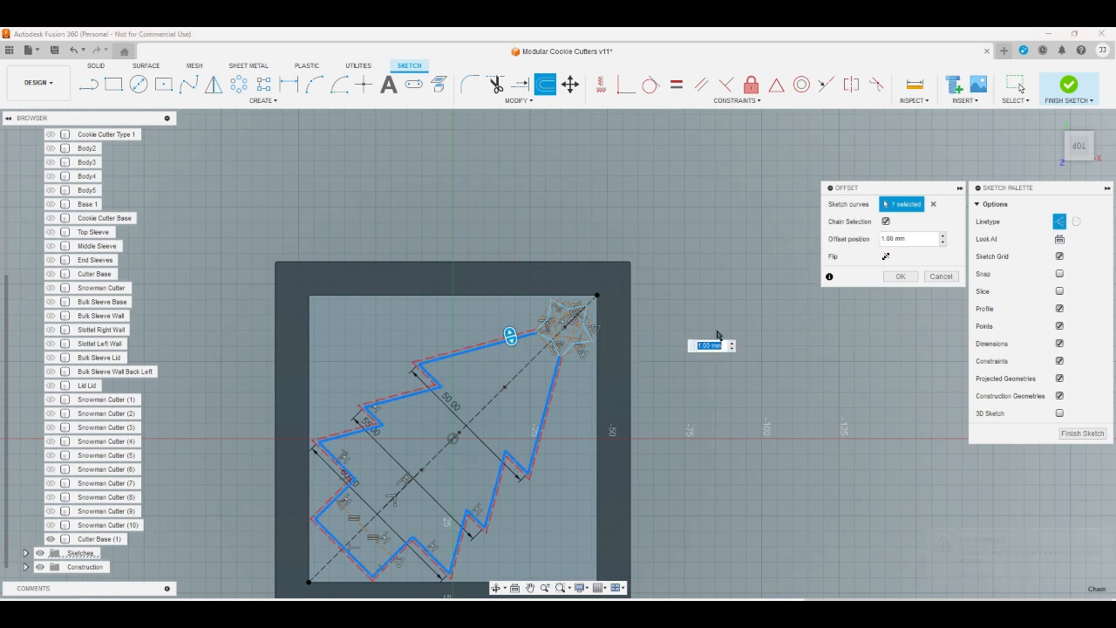
type("x")
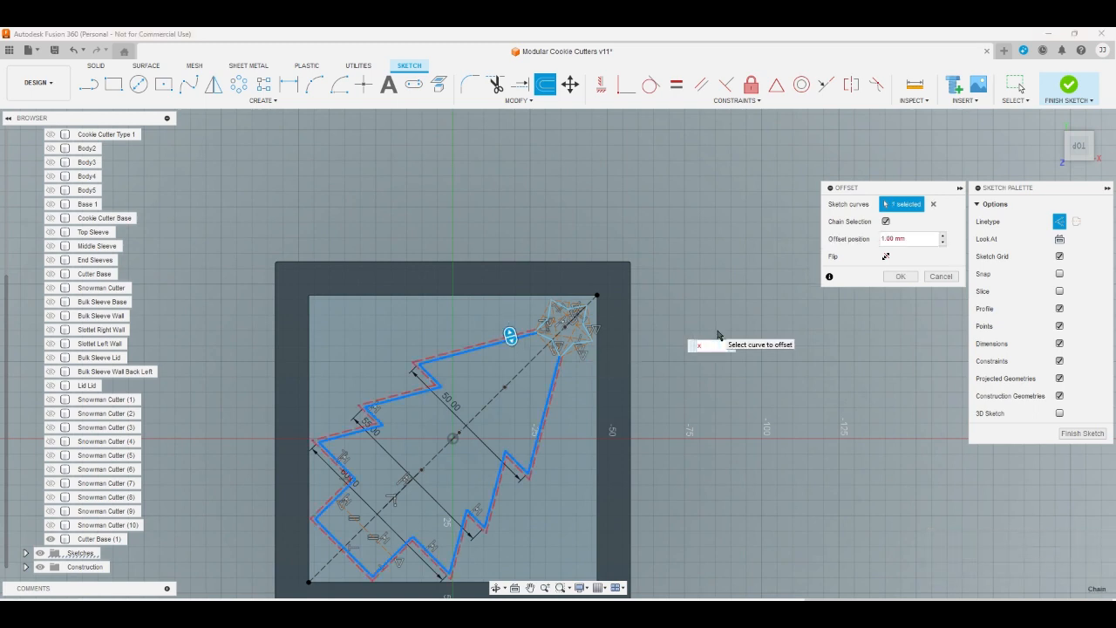
left_click(936, 278)
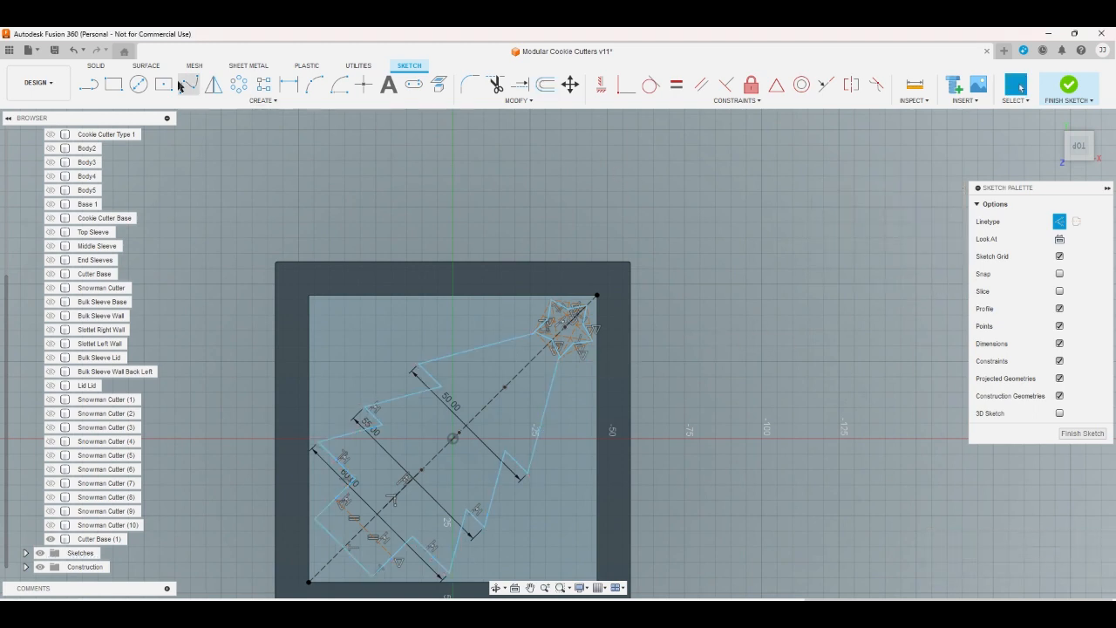
Draw a short horizontal line in the empty area outside the cutter frame
left_click(88, 84)
left_click(201, 185)
right_click_drag(342, 201, 401, 214)
left_click(401, 215)
Offset the chained tree and trunk outline outward by 0.8 mm
left_click(544, 84)
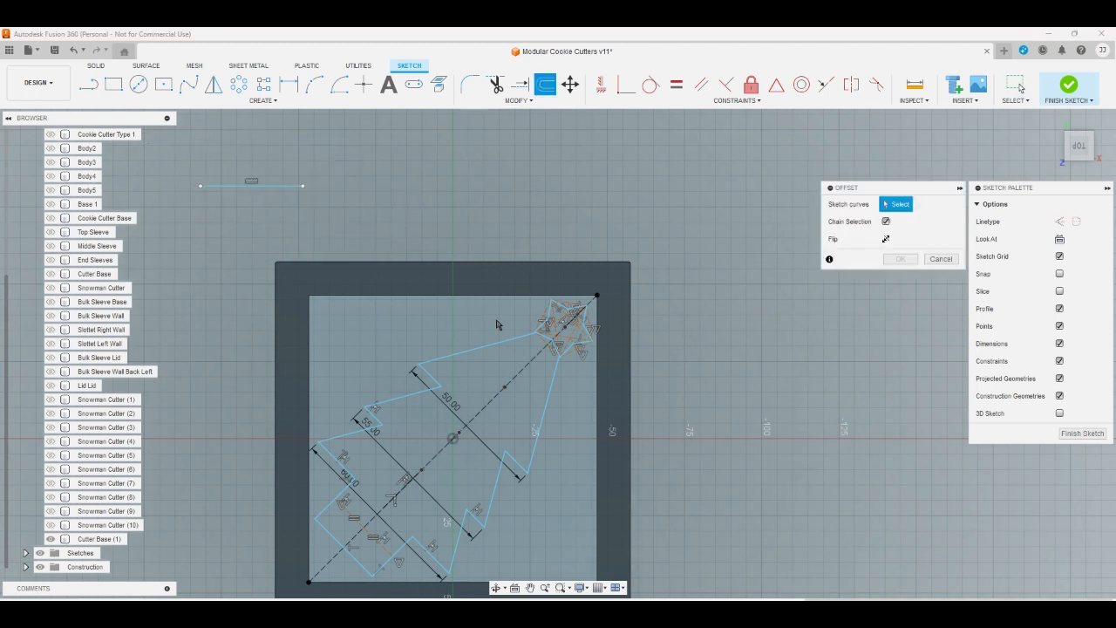
left_click(497, 340)
type("0")
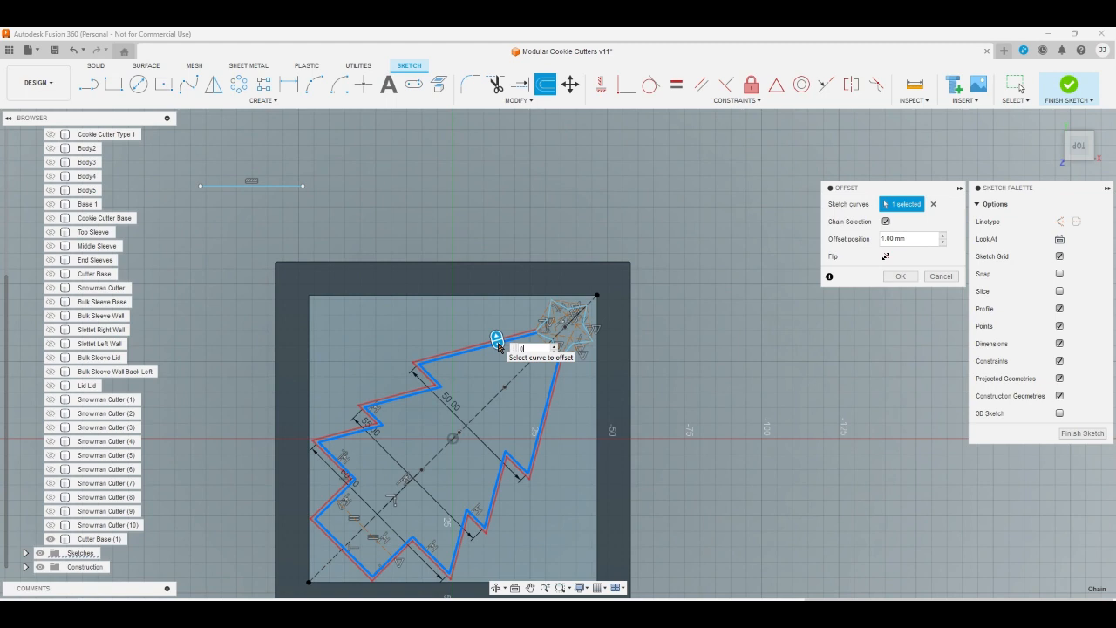
type(".8")
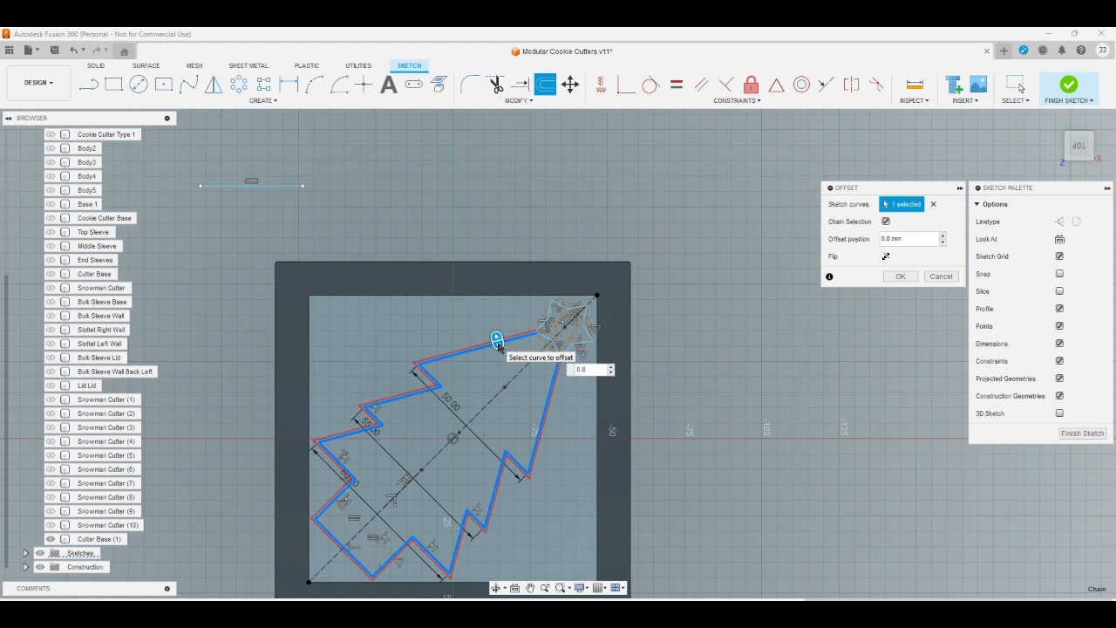
key("Return")
Offset the closed star outline outward by 0.8 mm
left_click(546, 84)
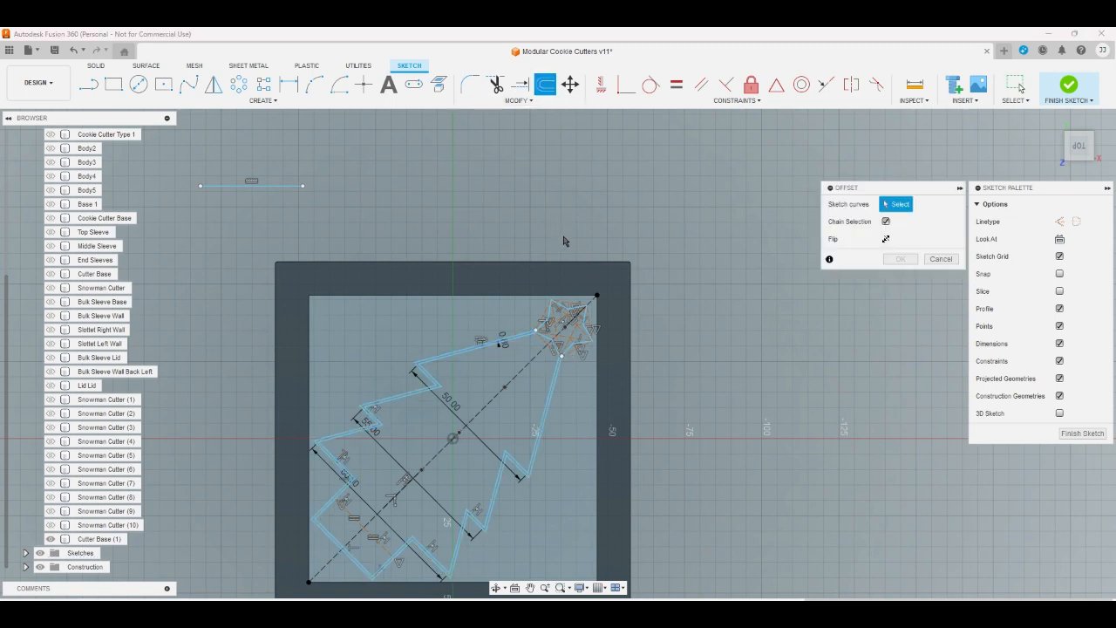
scroll(577, 336, "up", 5)
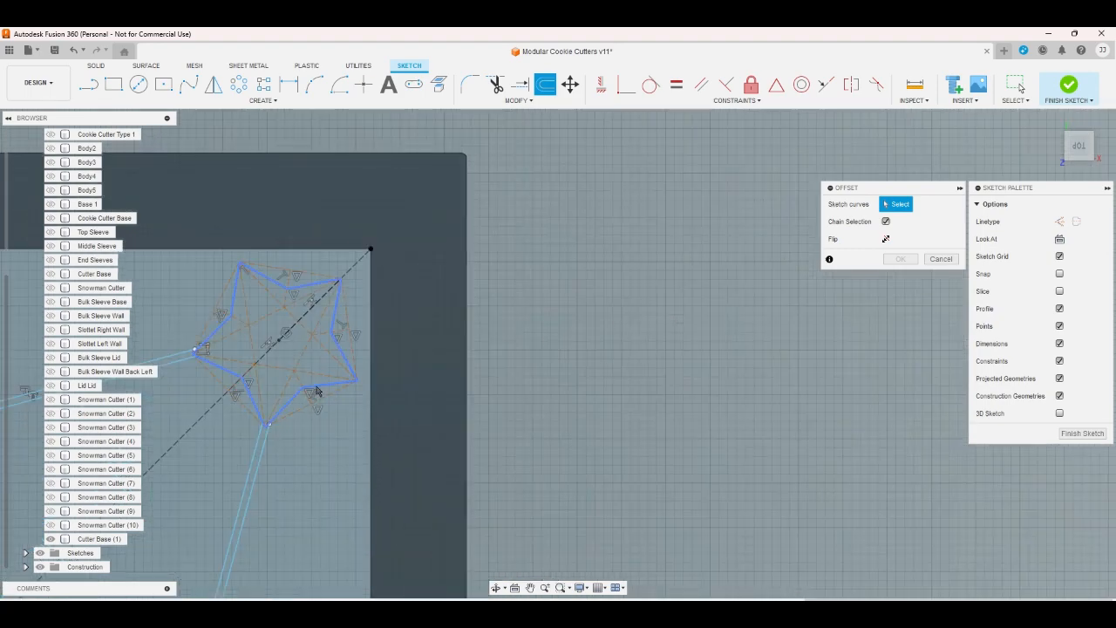
left_click(316, 391)
key("Return")
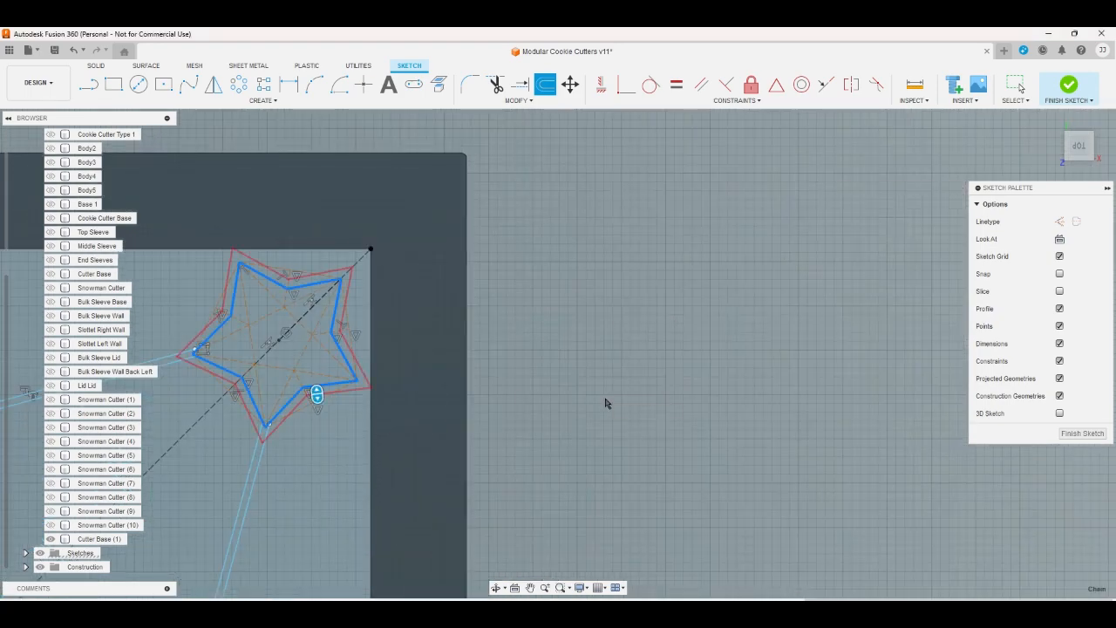
scroll(667, 403, "down", 2)
scroll(376, 372, "up", 2)
scroll(293, 366, "up", 5)
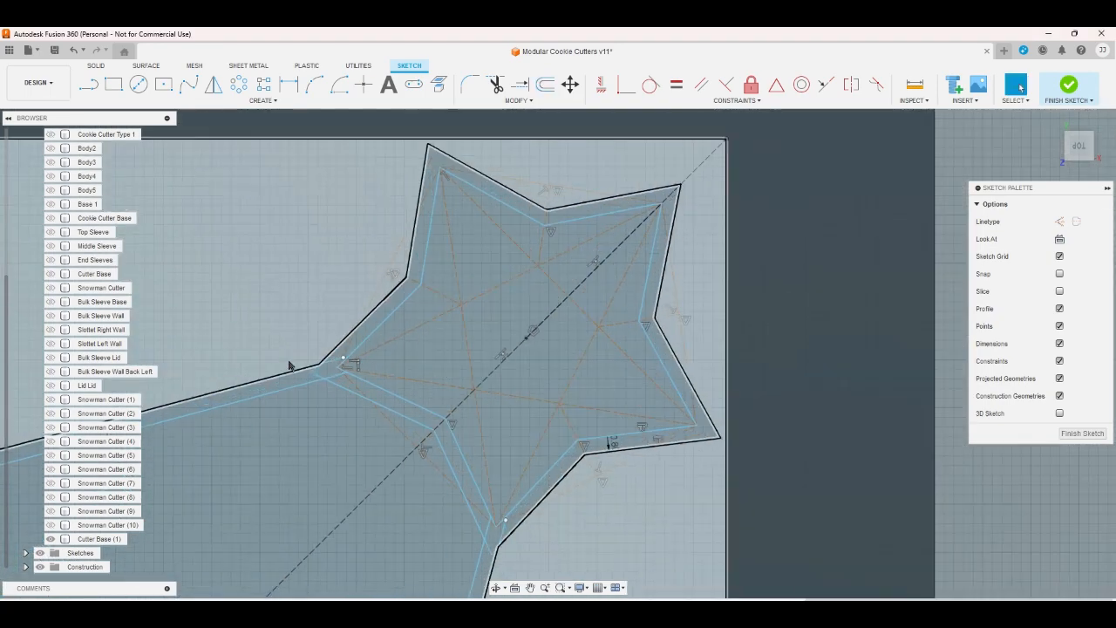
Trim the overlapping outer line ends where the tree's upper edge meets the star's left tip
scroll(290, 365, "down", 5)
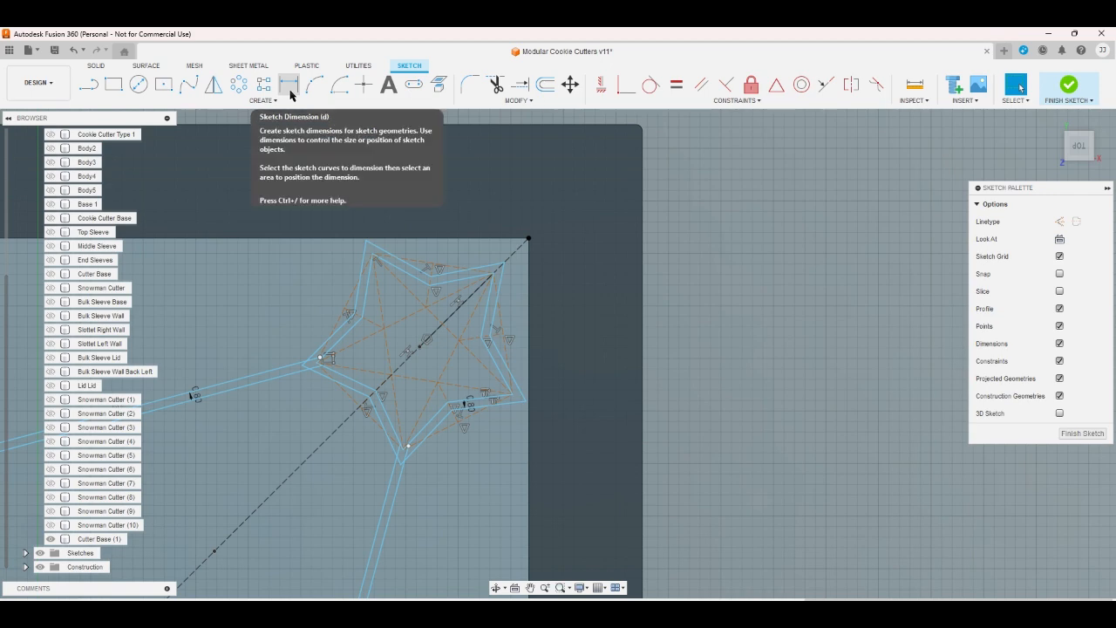
scroll(299, 369, "up", 3)
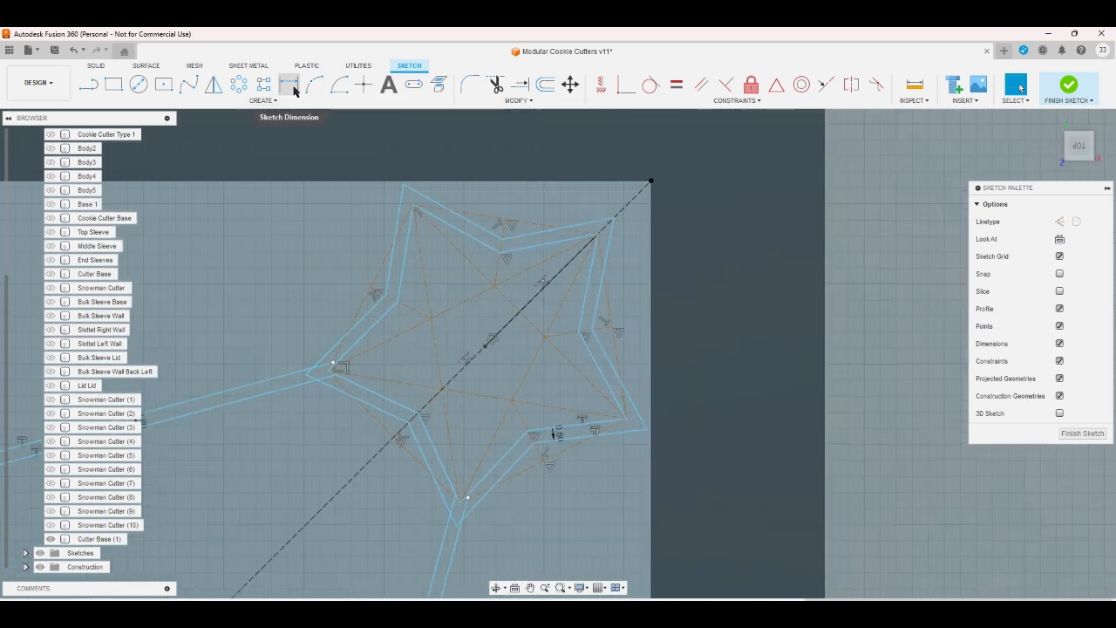
left_click(495, 84)
scroll(332, 367, "up", 5)
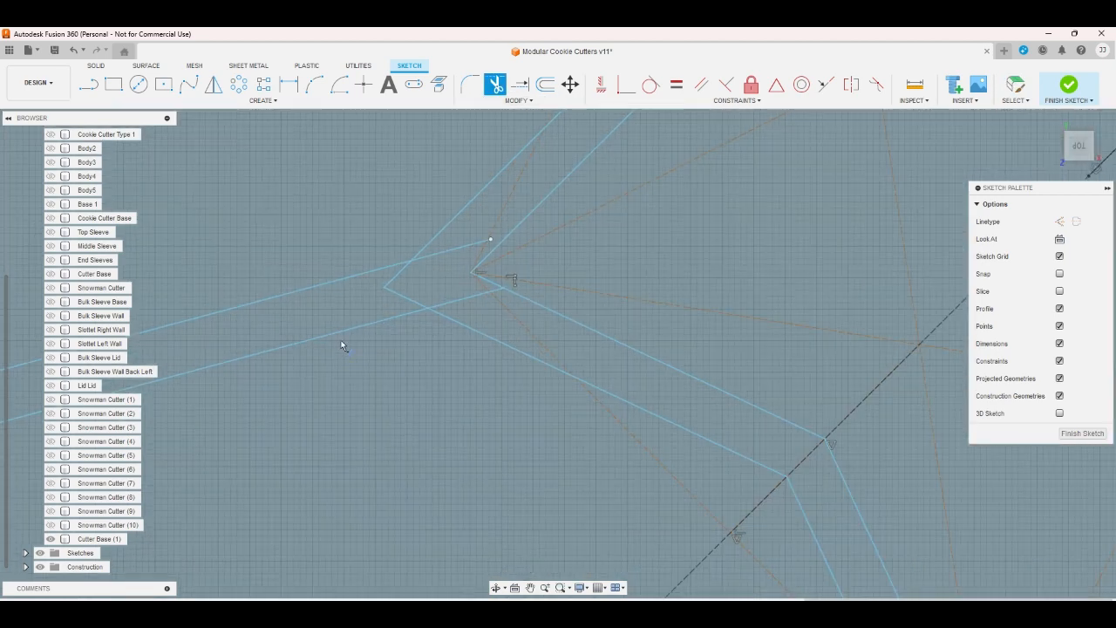
left_click(433, 256)
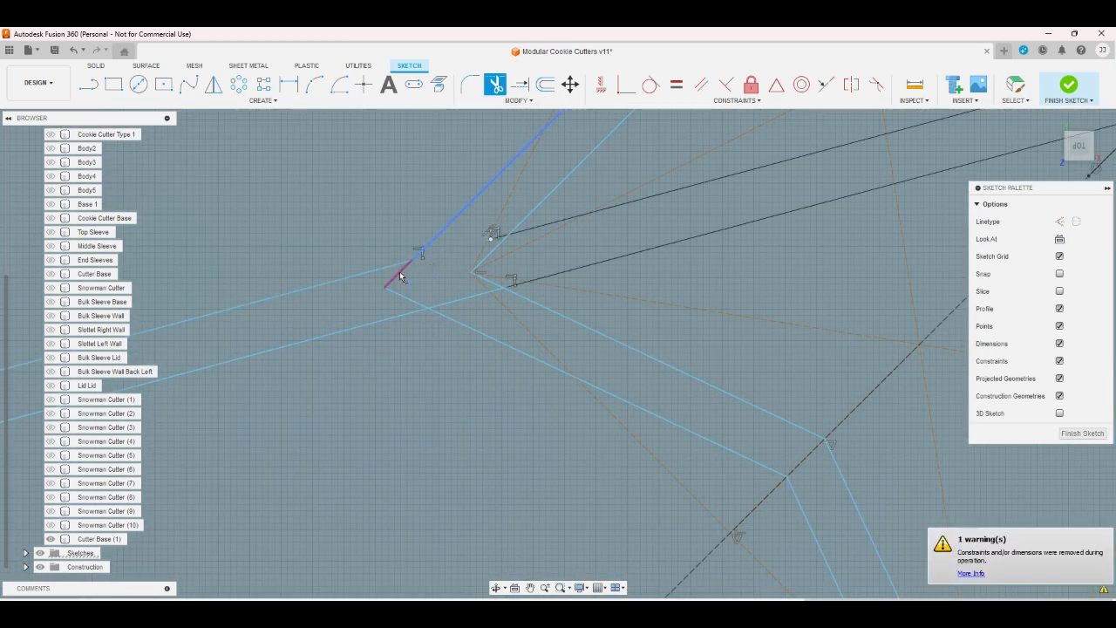
scroll(355, 324, "down", 6)
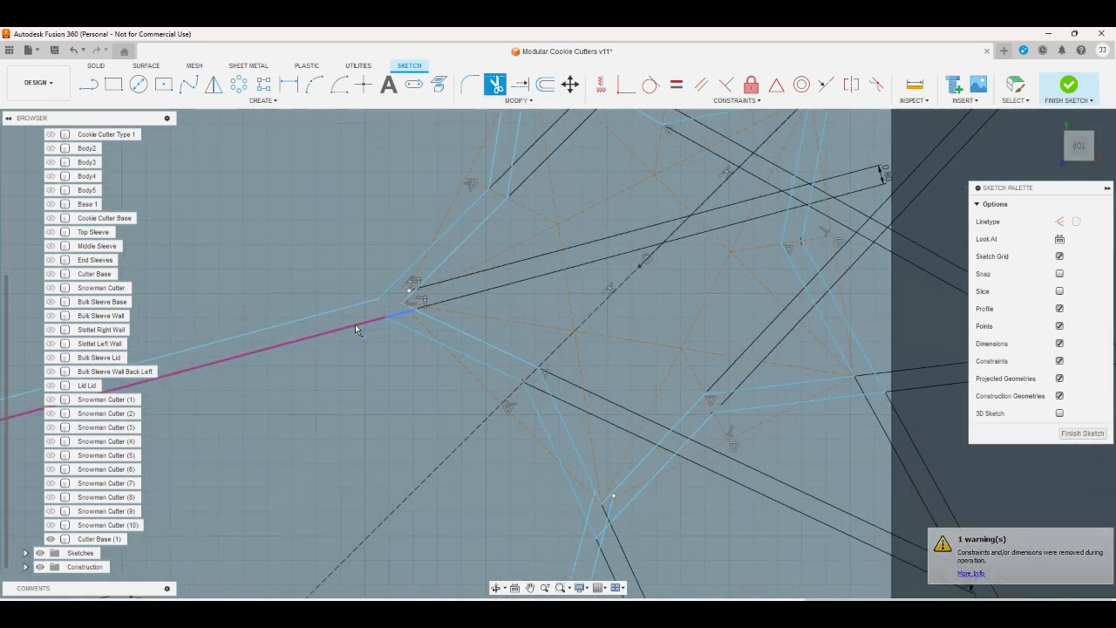
Trim the overlapping outer line ends where the tree's right edge meets the star's lower tip, and finish trimming
scroll(354, 332, "up", 8)
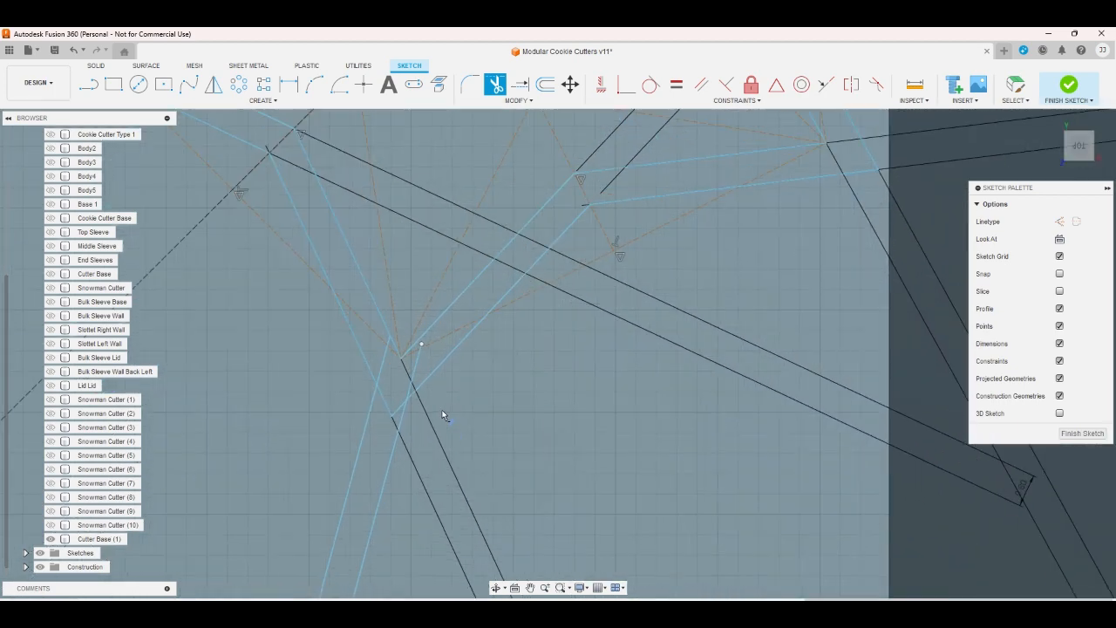
left_click(411, 376)
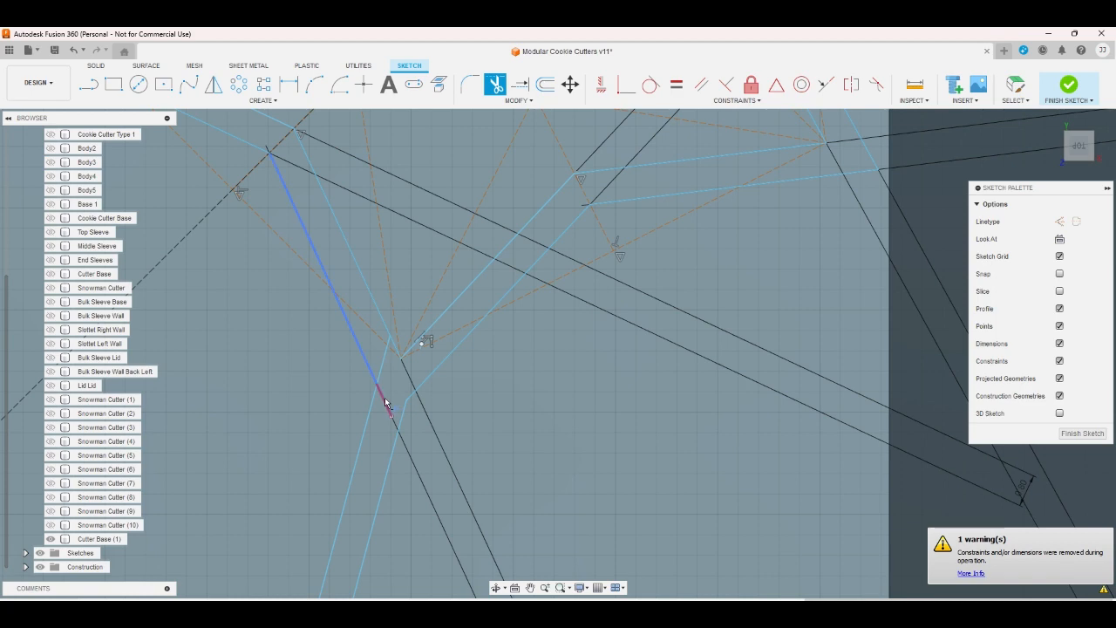
scroll(478, 462, "down", 3)
scroll(478, 462, "down", 4)
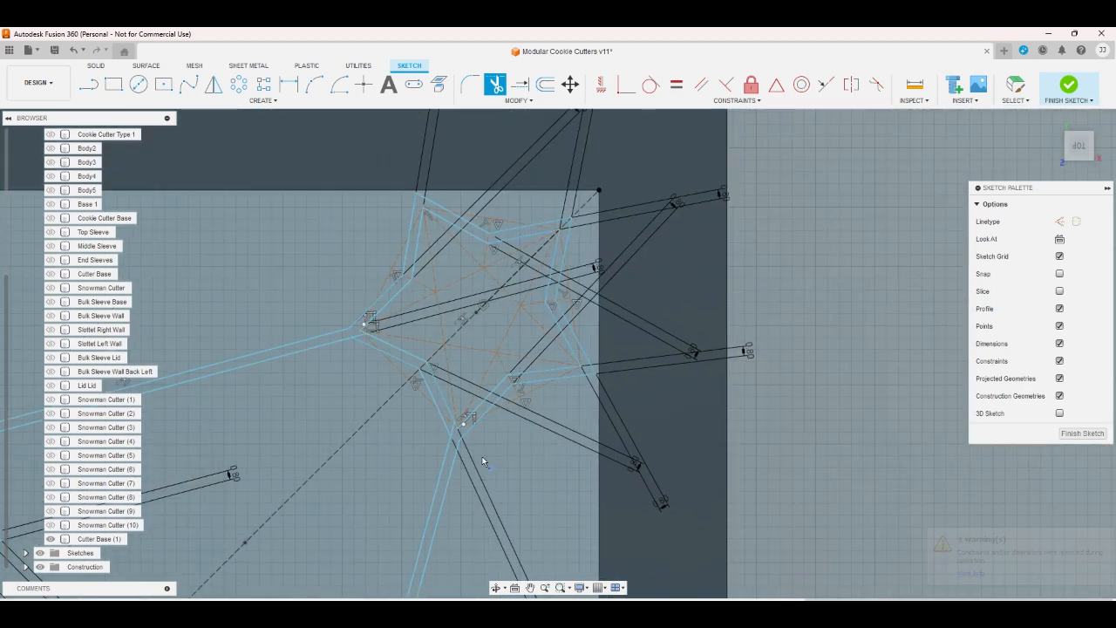
right_click(482, 462)
key("Escape")
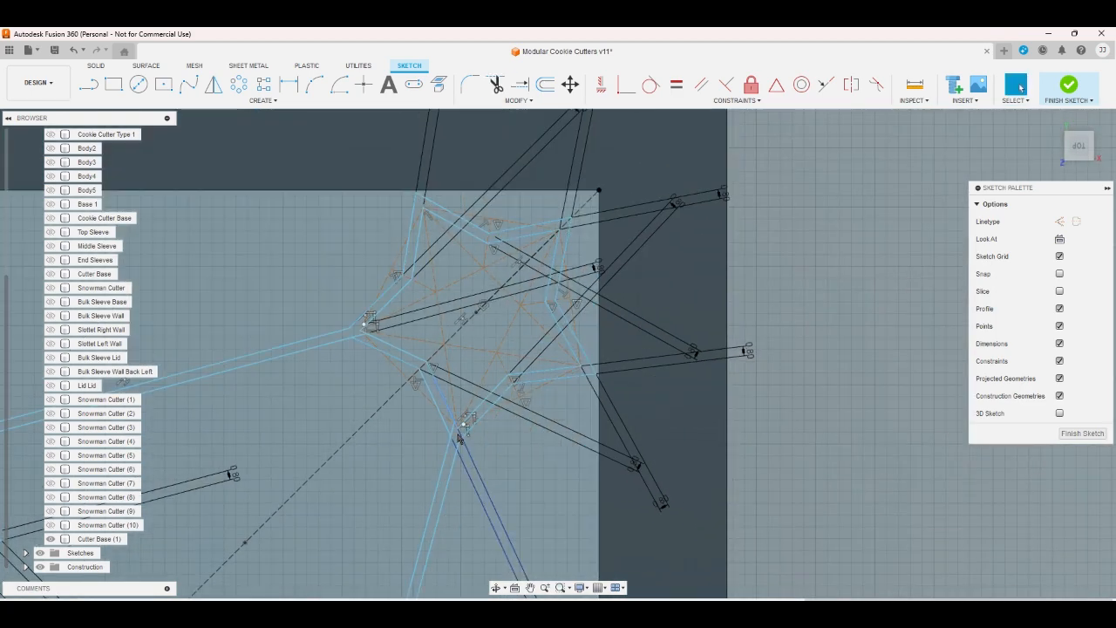
Check the outer wall profile, and extend the star's inner edge at its lower tip to meet the tree's inner line
scroll(549, 416, "up", 3)
scroll(673, 296, "up", 3)
left_click(677, 300)
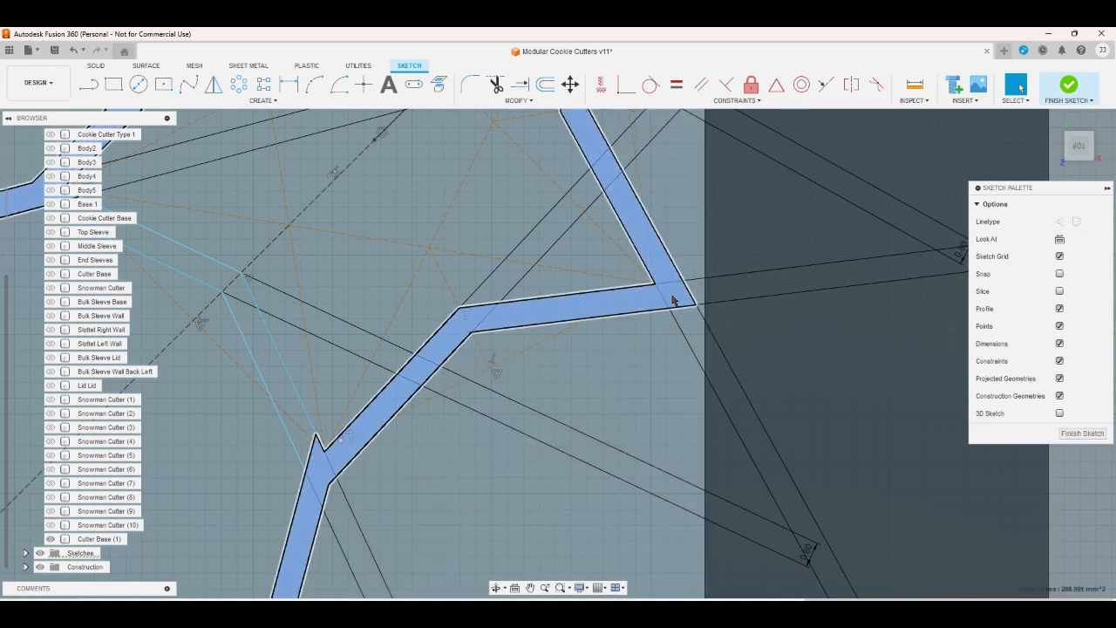
scroll(664, 304, "down", 3)
scroll(664, 304, "down", 2)
scroll(649, 384, "up", 4)
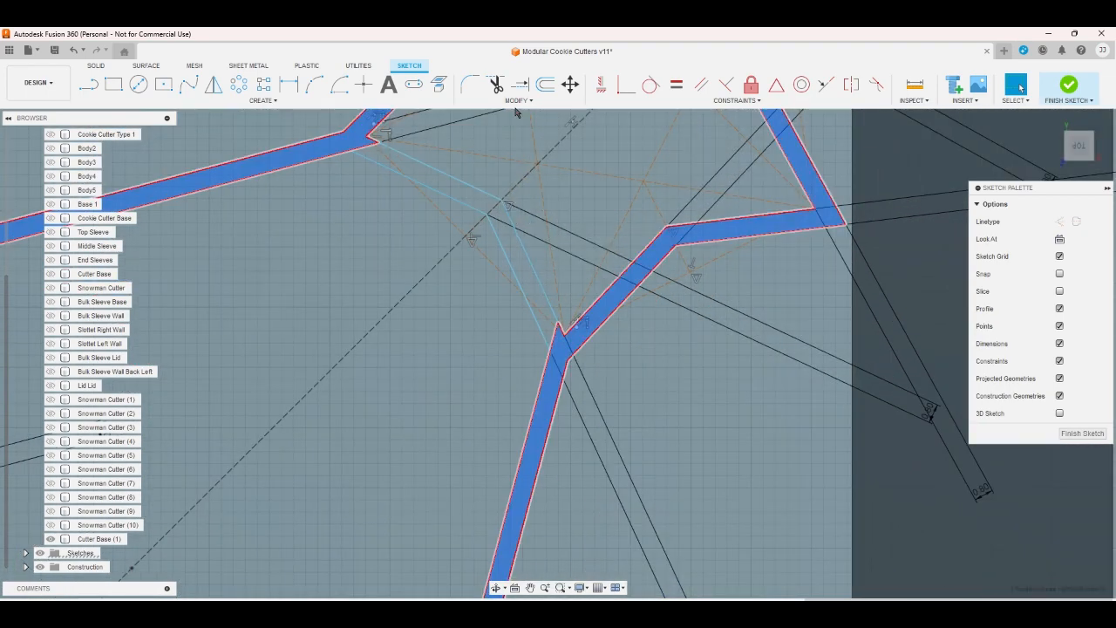
key("o")
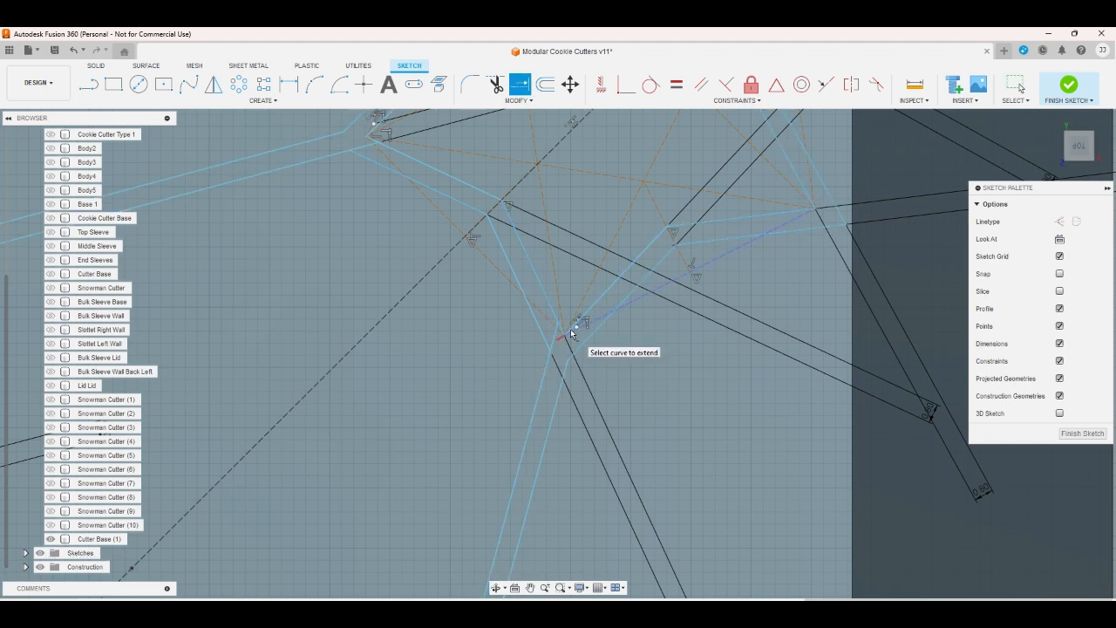
left_click(598, 292)
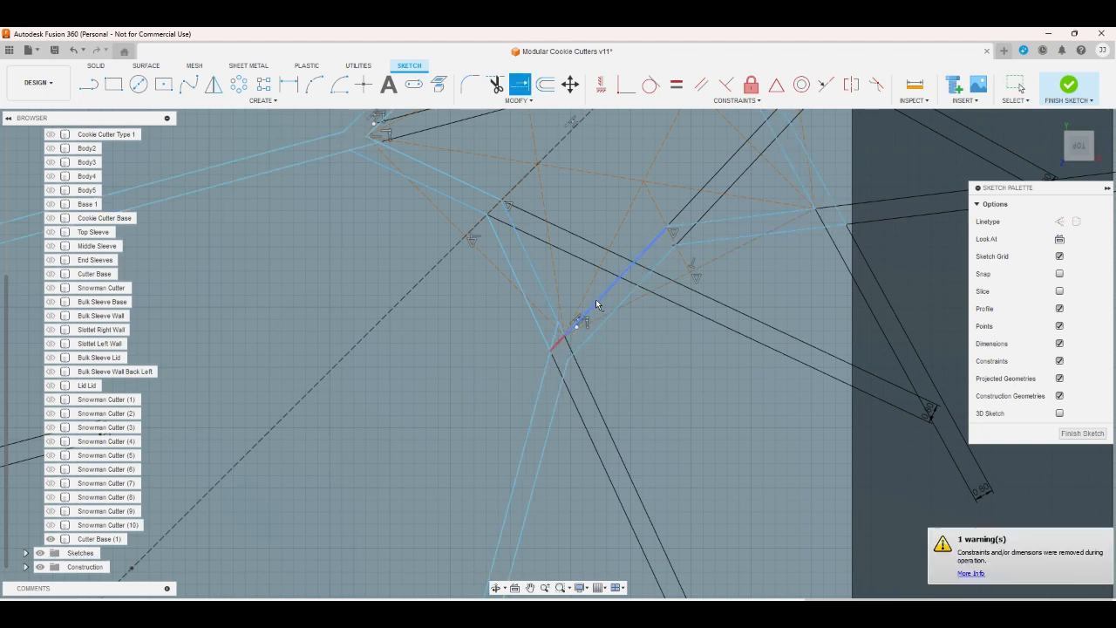
scroll(556, 352, "up", 2)
scroll(557, 357, "up", 3)
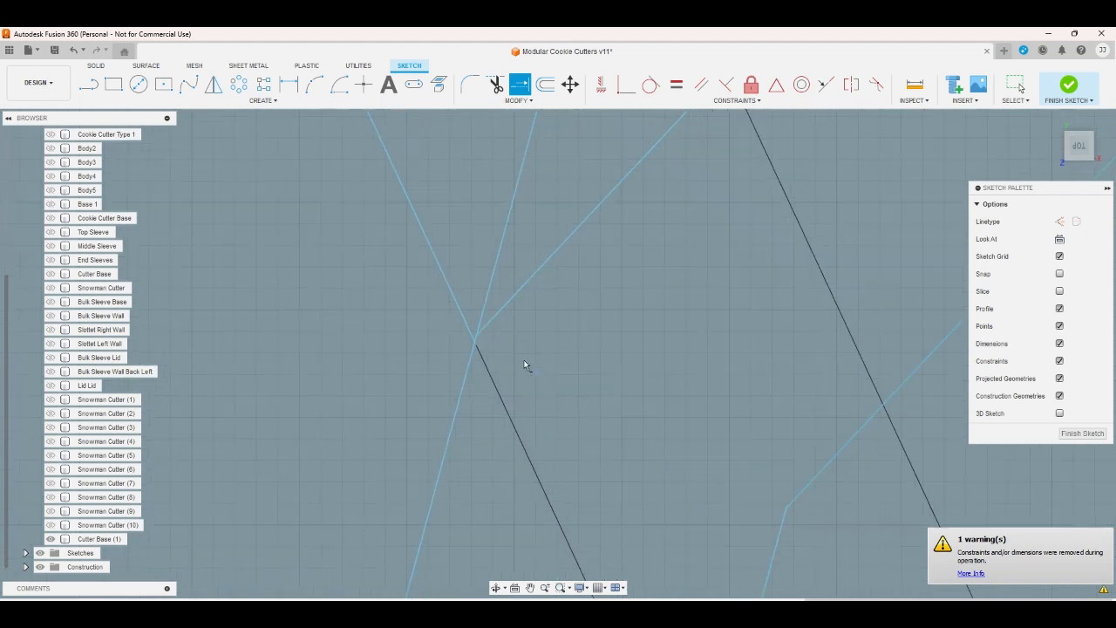
scroll(513, 351, "down", 2)
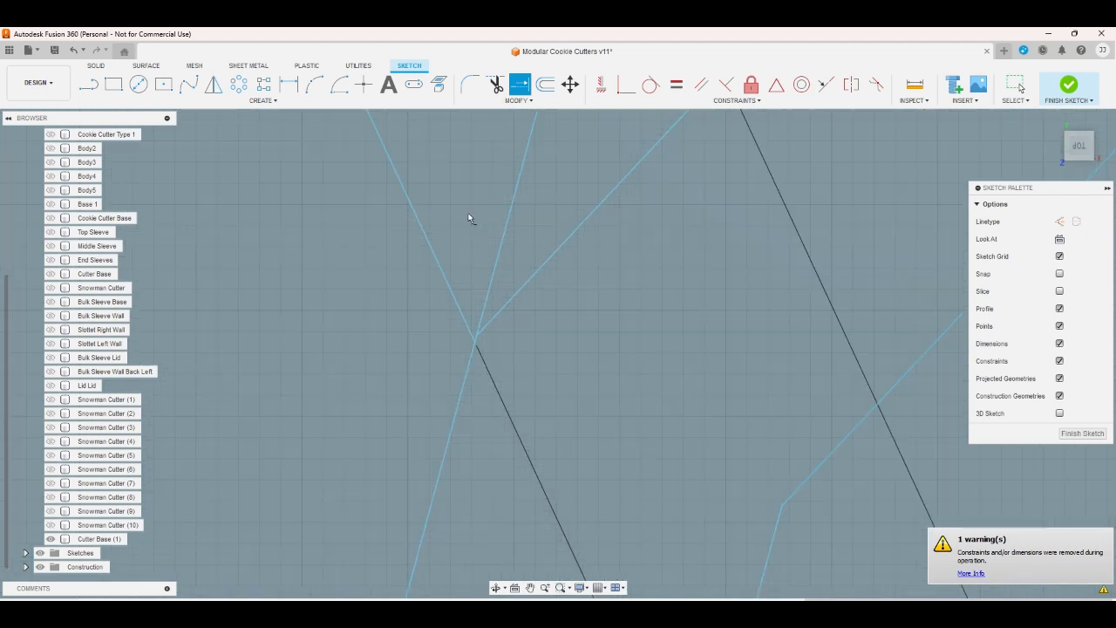
Trim the tree's inner line end that protrudes into the star at its lower tip
left_click(495, 84)
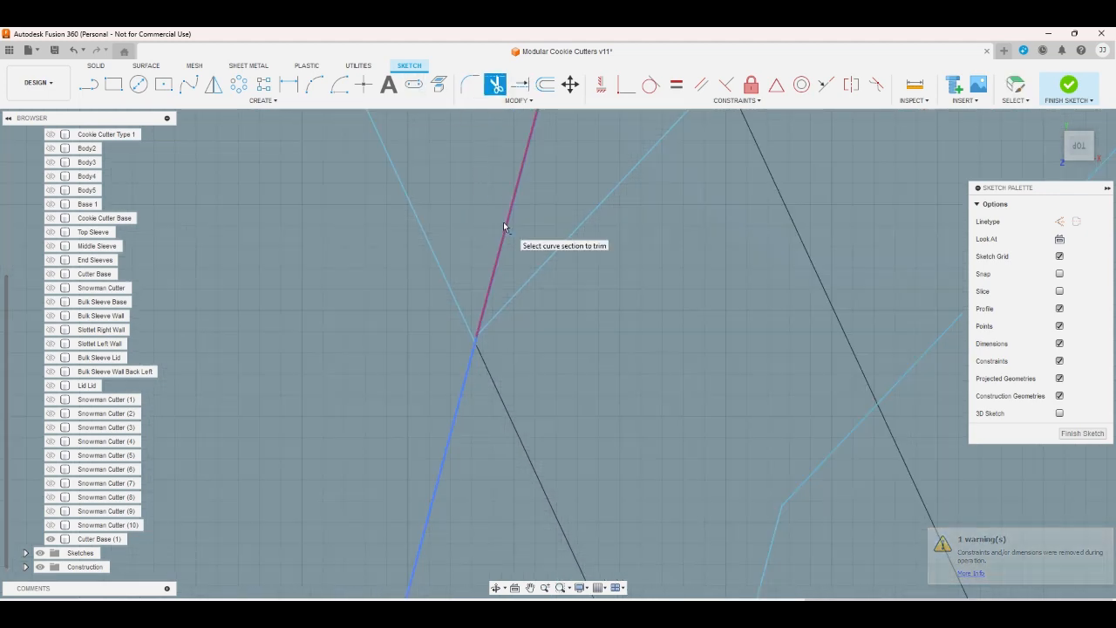
left_click(504, 223)
scroll(484, 405, "down", 2)
scroll(485, 383, "up", 4)
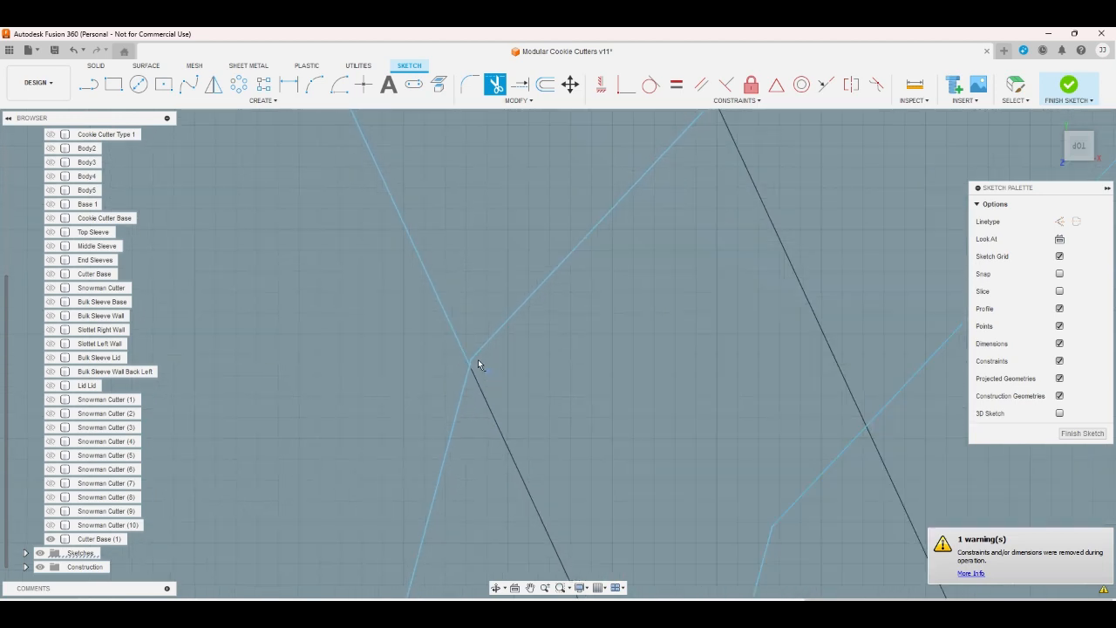
Extend the star's inner edge at its left tip to meet the tree's inner line
scroll(478, 433, "down", 5)
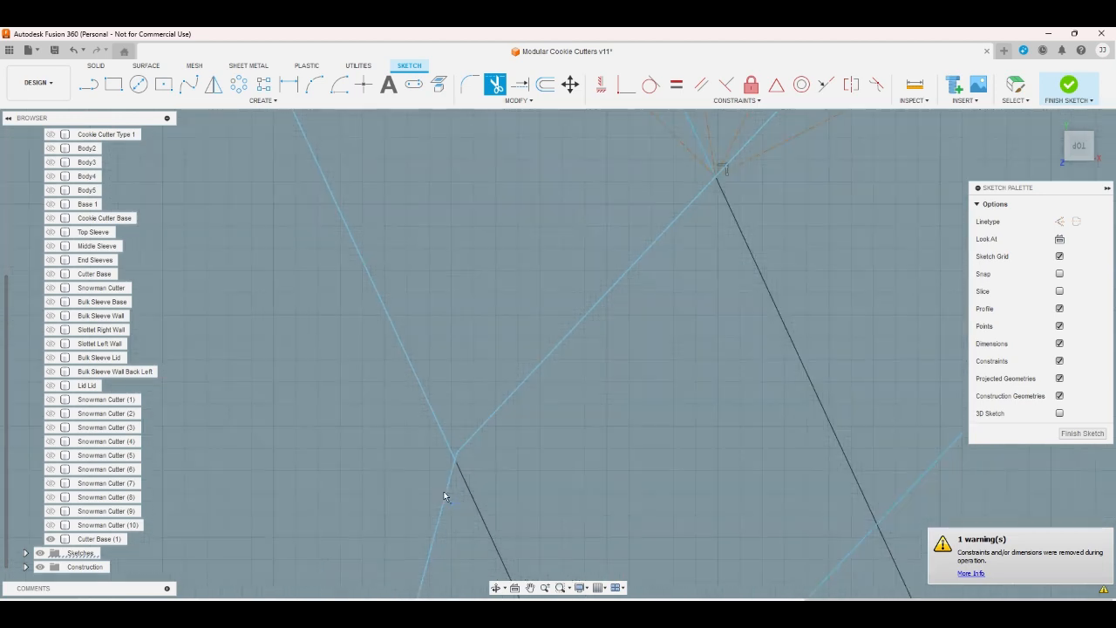
scroll(541, 445, "down", 4)
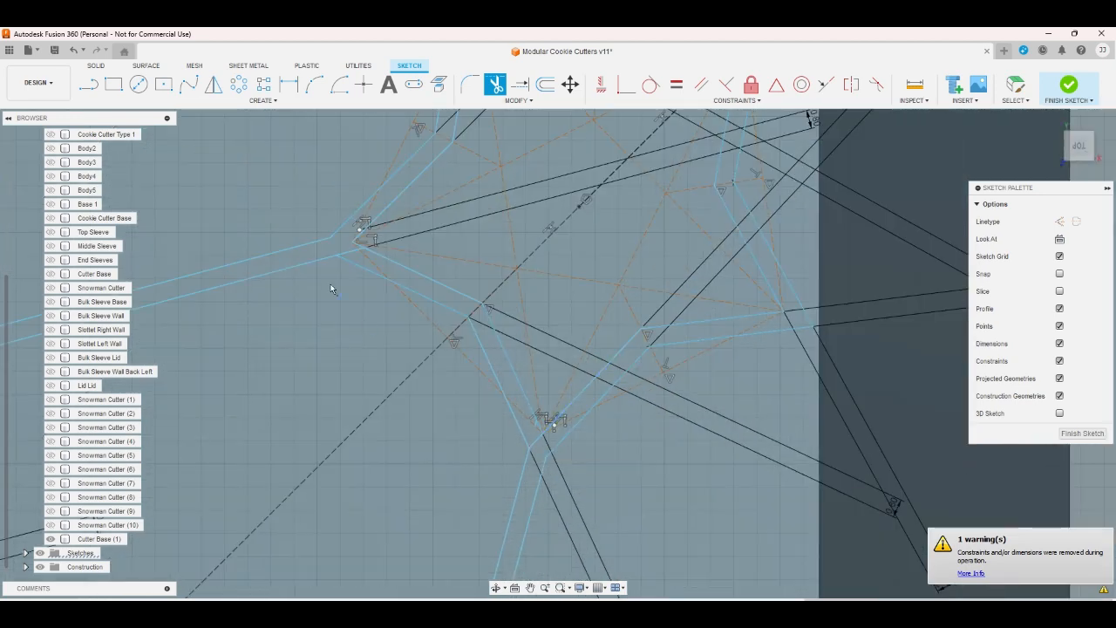
scroll(300, 221, "up", 2)
left_click(523, 94)
scroll(351, 276, "up", 3)
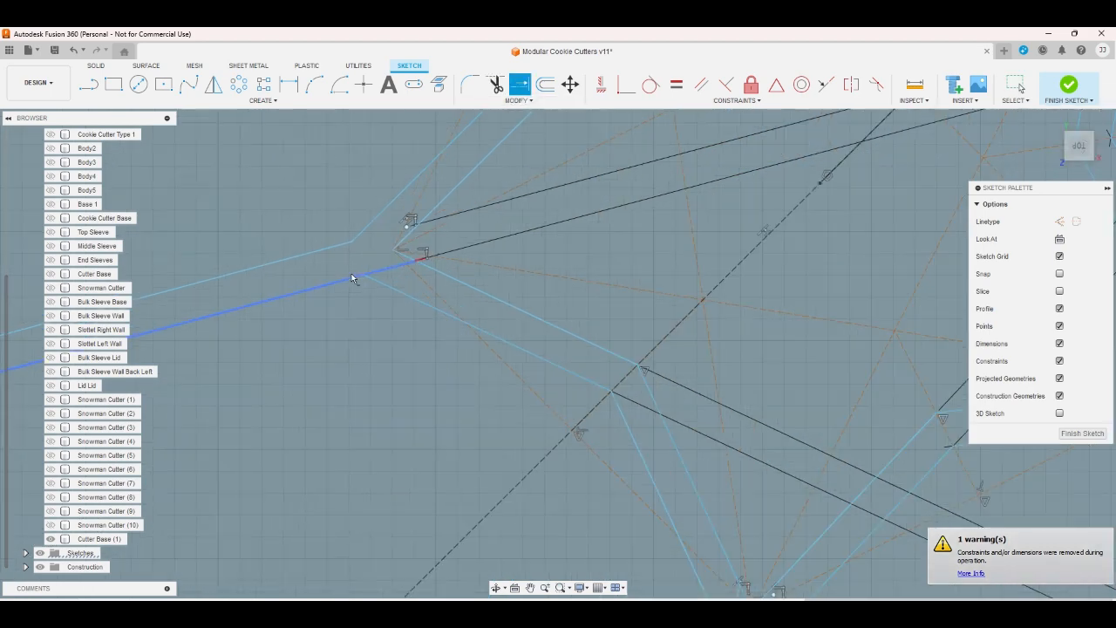
left_click(423, 229)
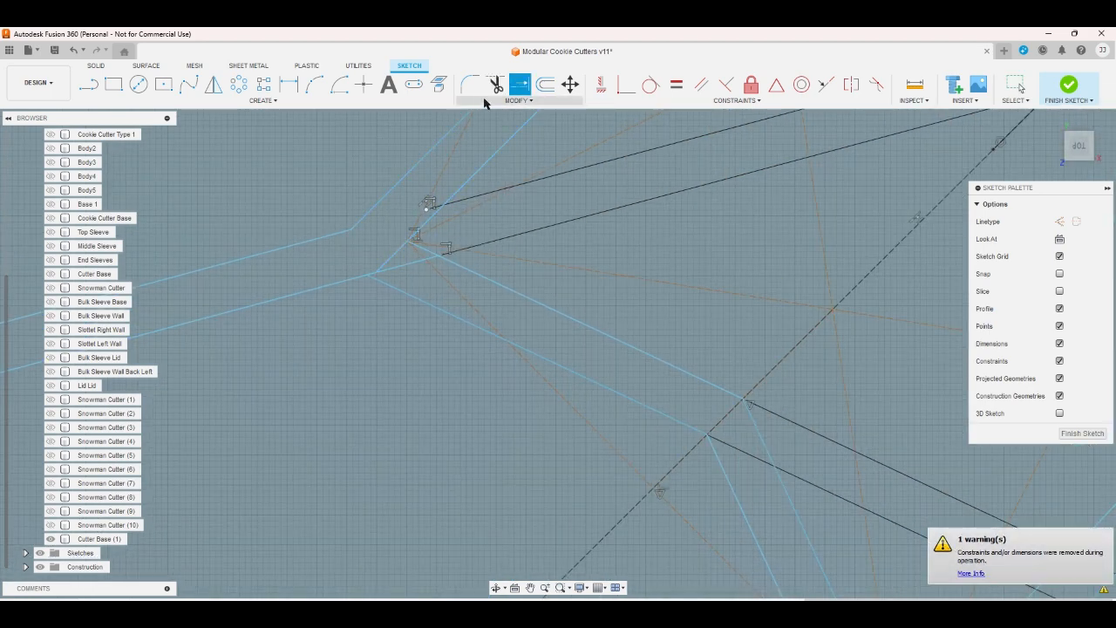
Trim the tree's inner line end that protrudes into the star at its left tip, and finish trimming
left_click(495, 84)
scroll(394, 266, "down", 5)
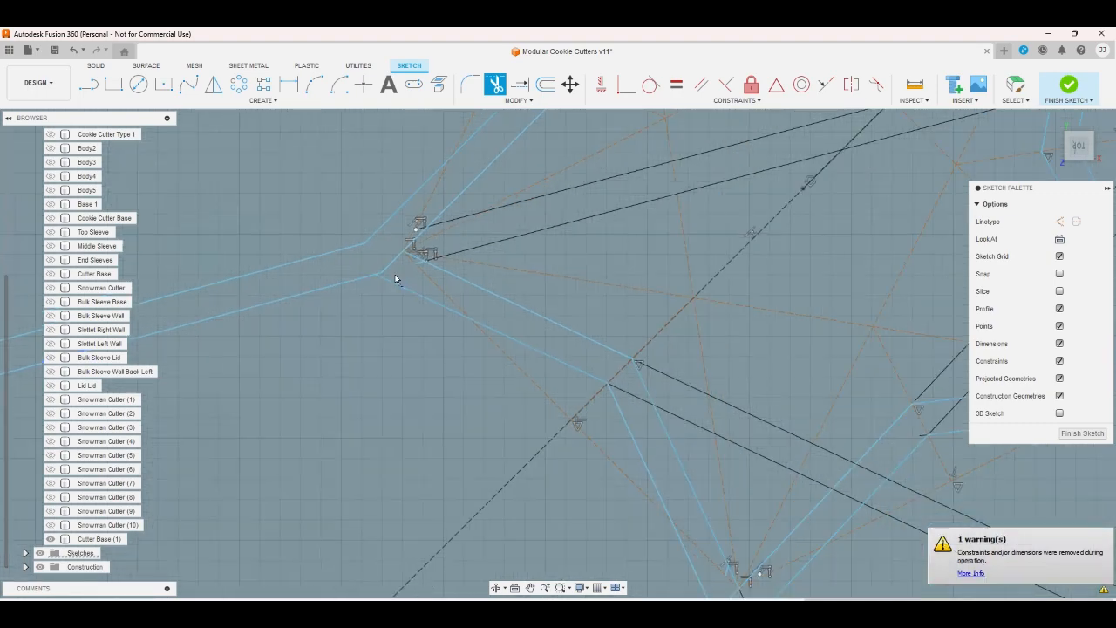
scroll(393, 279, "down", 4)
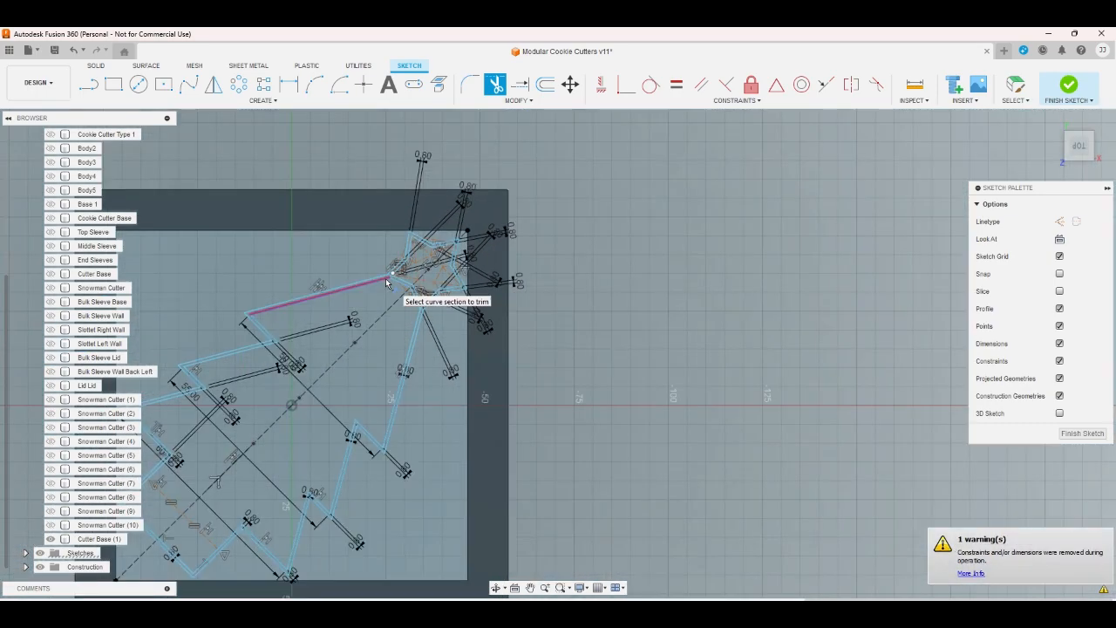
scroll(387, 281, "down", 2)
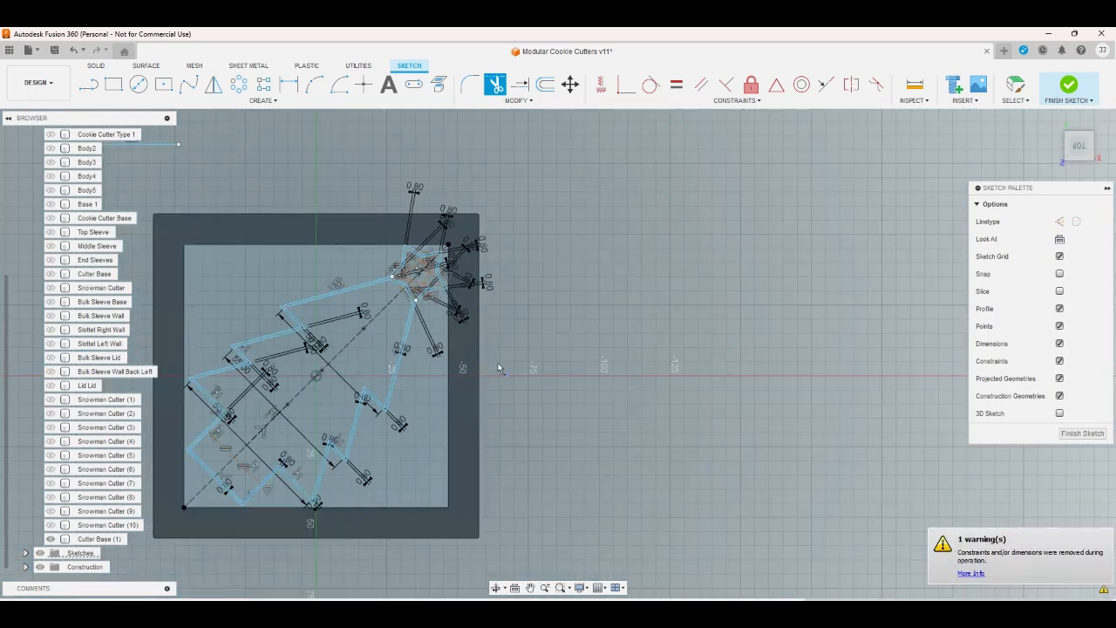
right_click(633, 281)
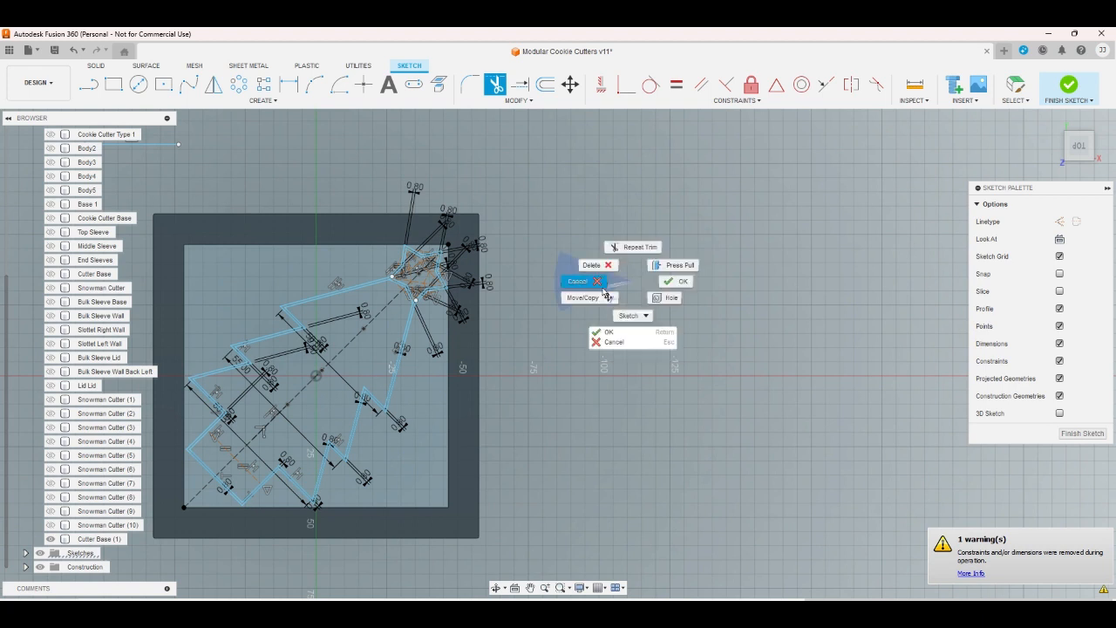
left_click(601, 291)
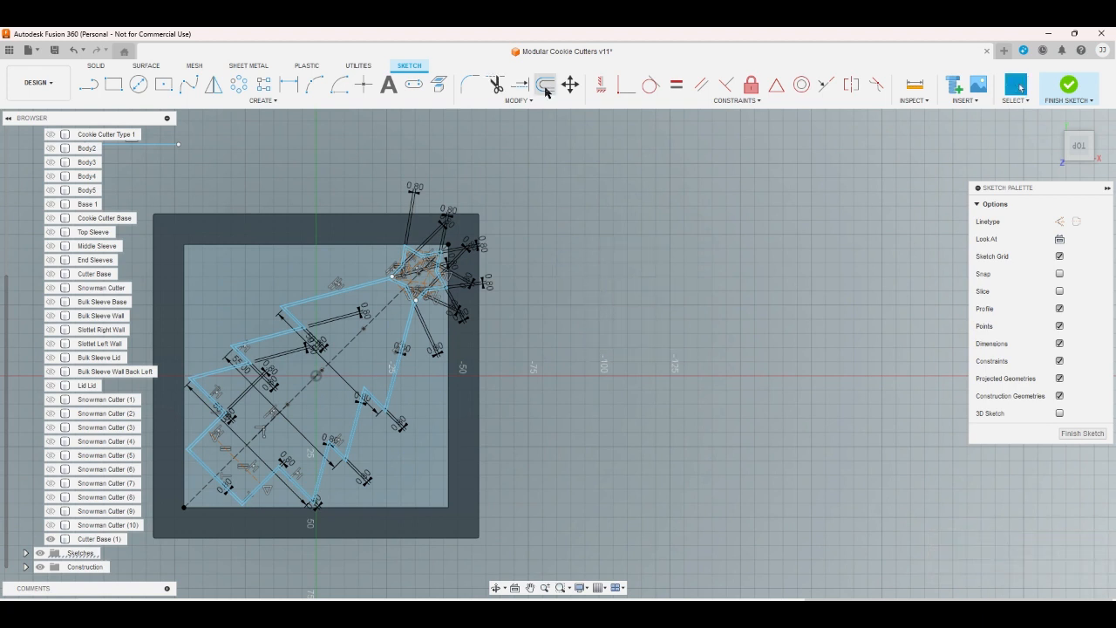
Offset the chained inner outline of the tree and star outward by wrapper*2
left_click(545, 85)
left_click(378, 290)
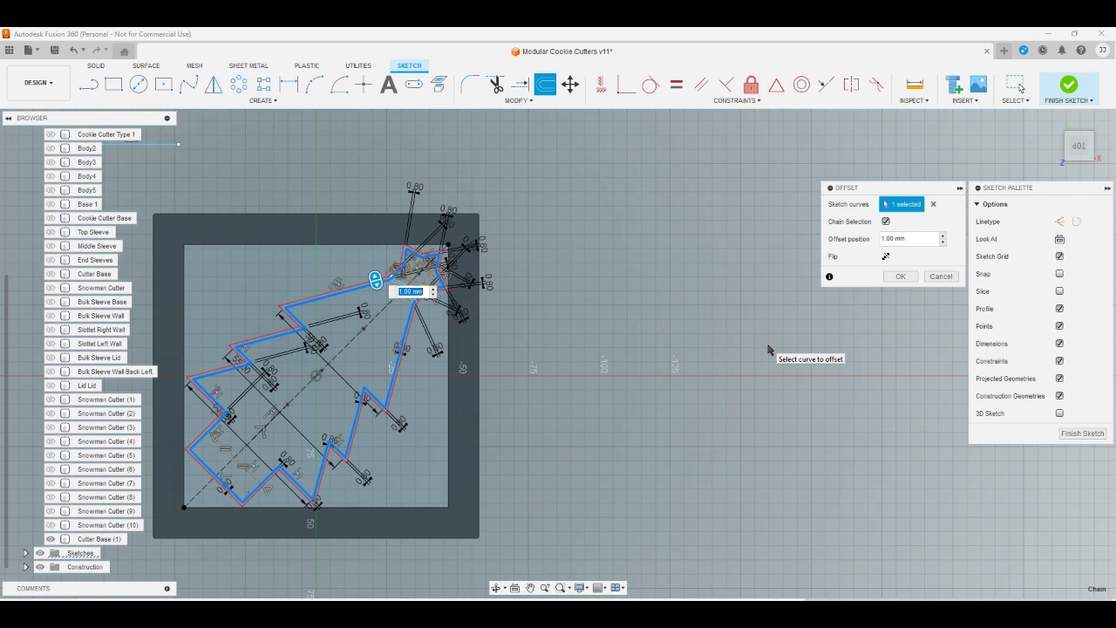
type("w")
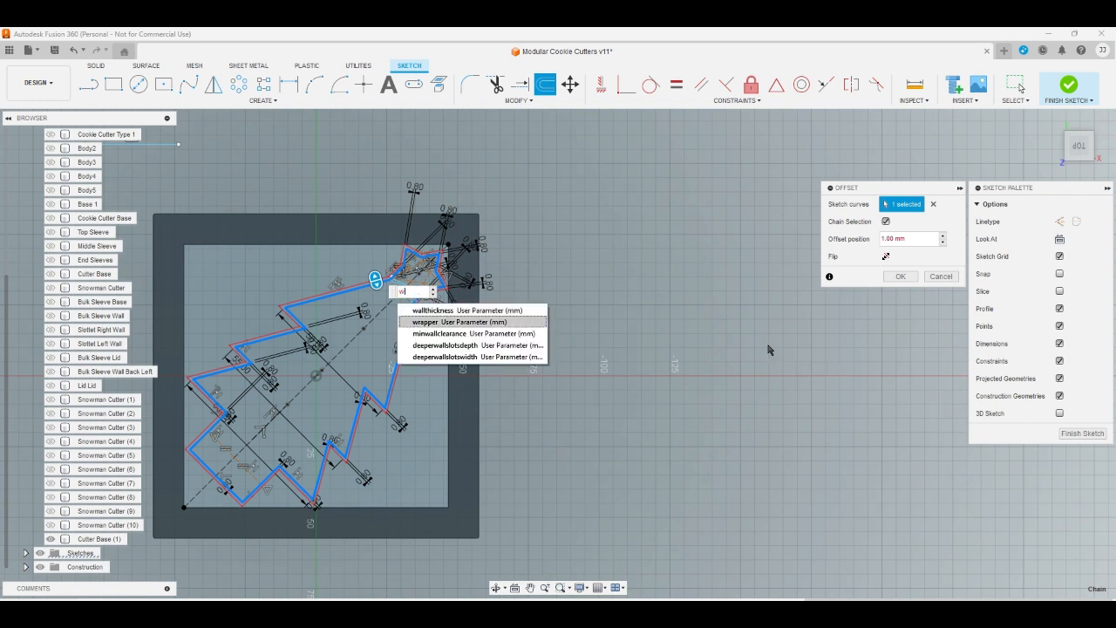
key("Return")
type("*2")
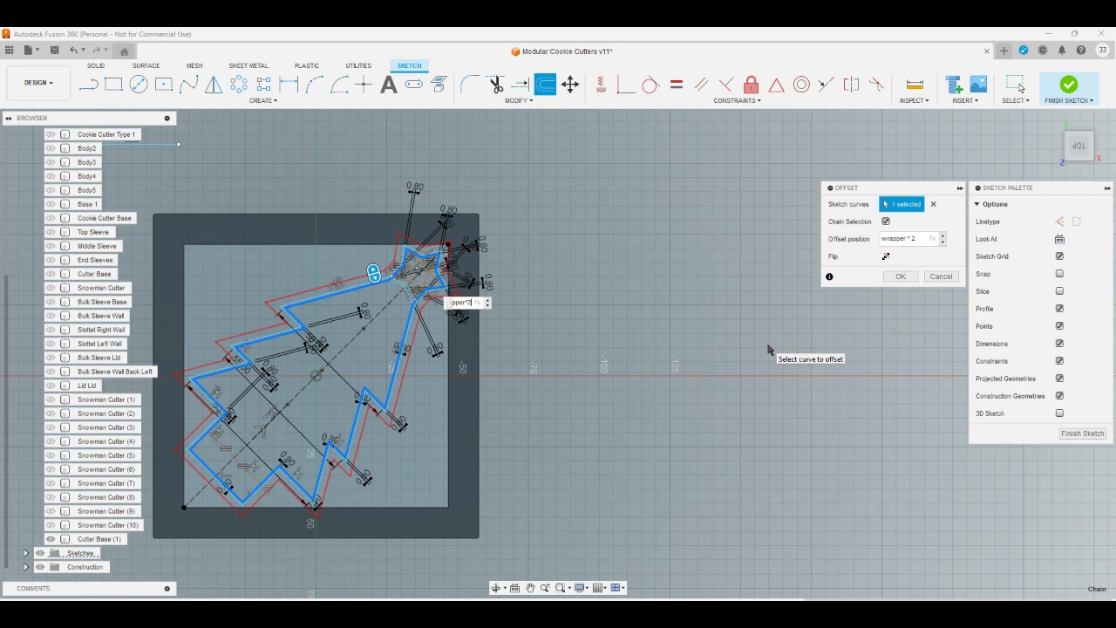
key("Return")
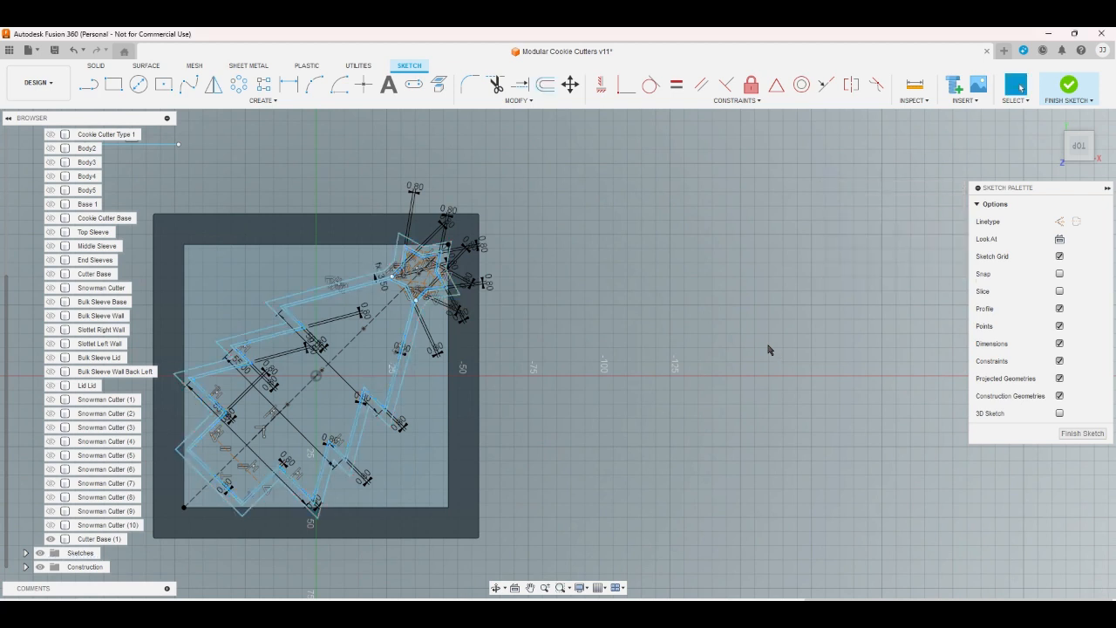
Offset the chained inner outline of the tree and star inward by -wrapper*2+0.8 mm
key("o")
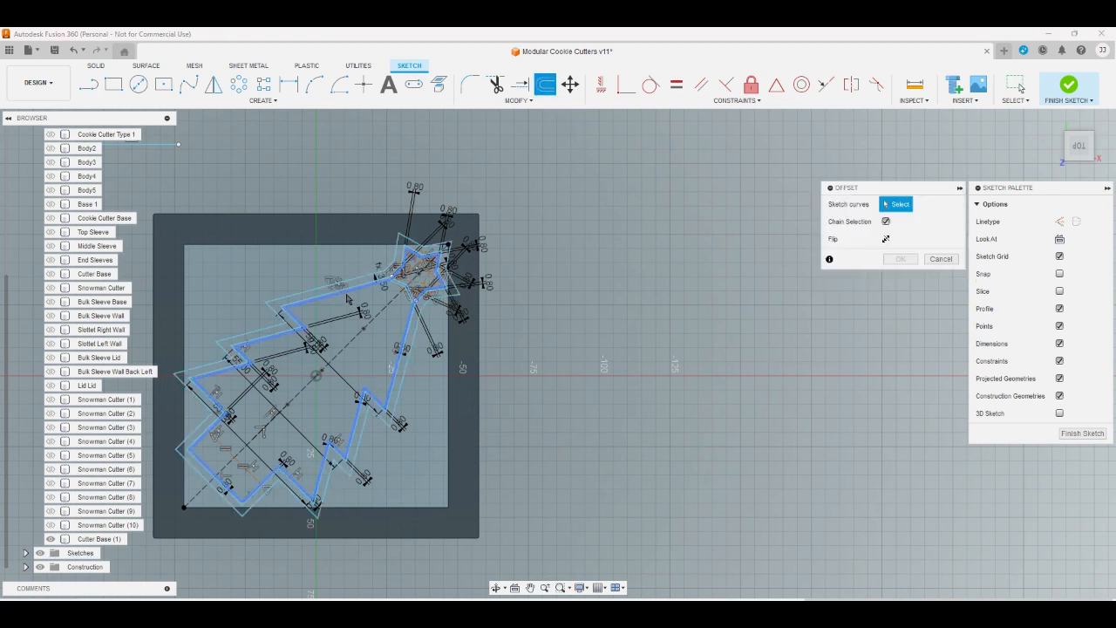
left_click(346, 299)
type("-")
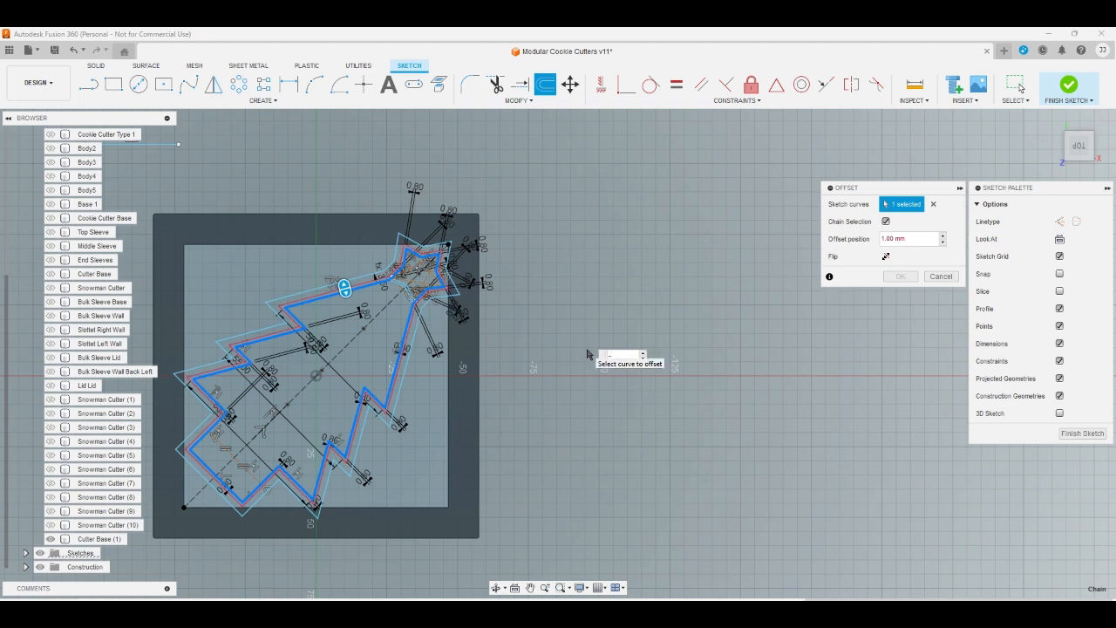
type("w")
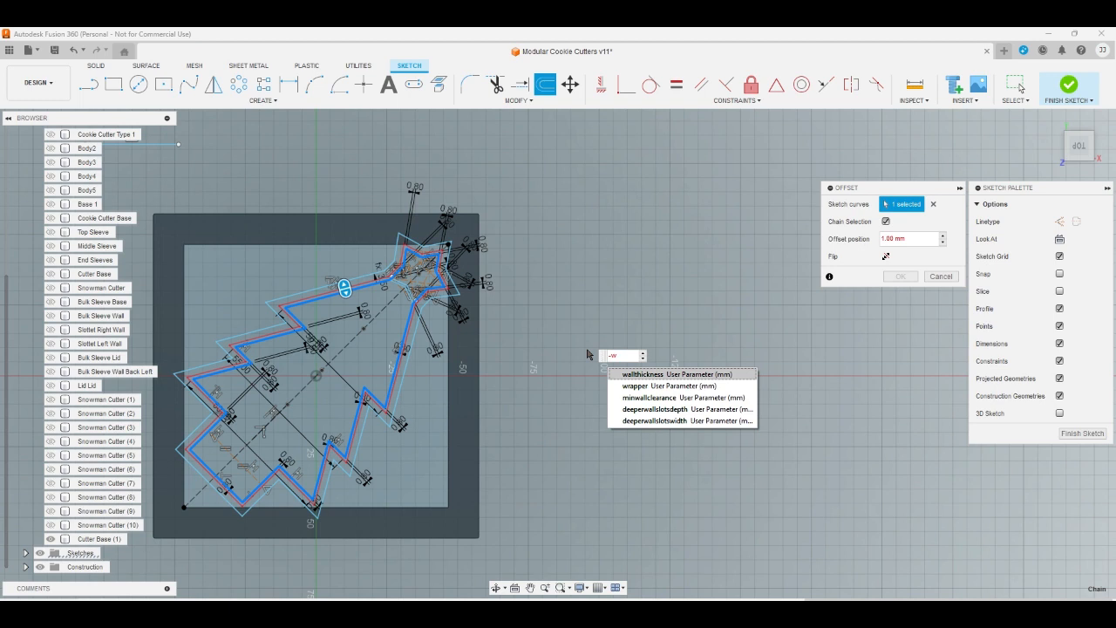
left_click(646, 386)
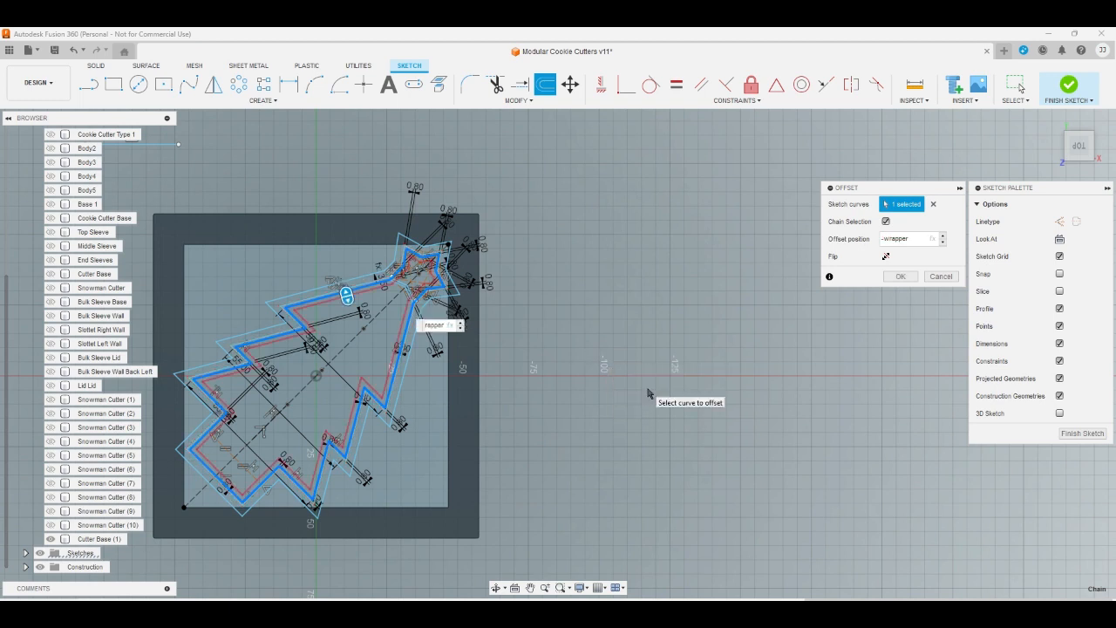
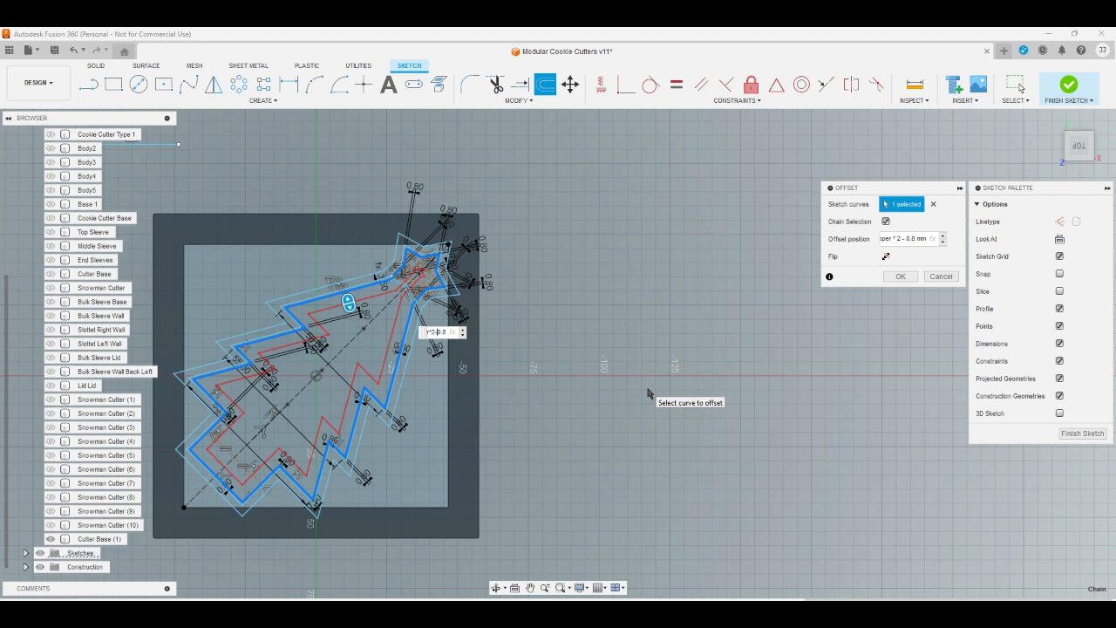
key("BackSpace")
type("+")
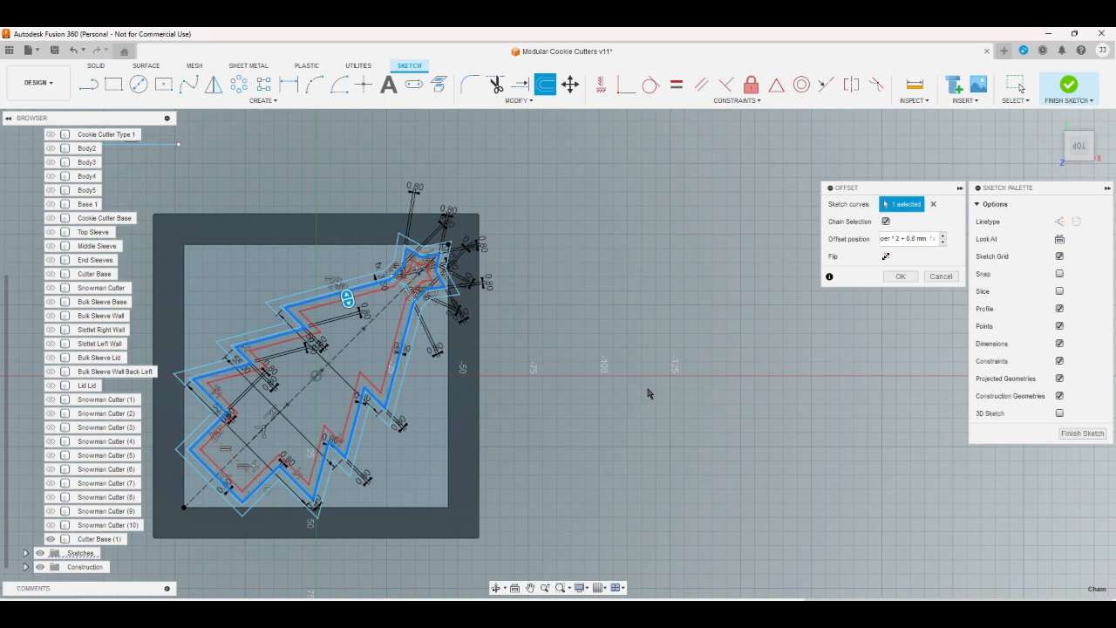
key("Return")
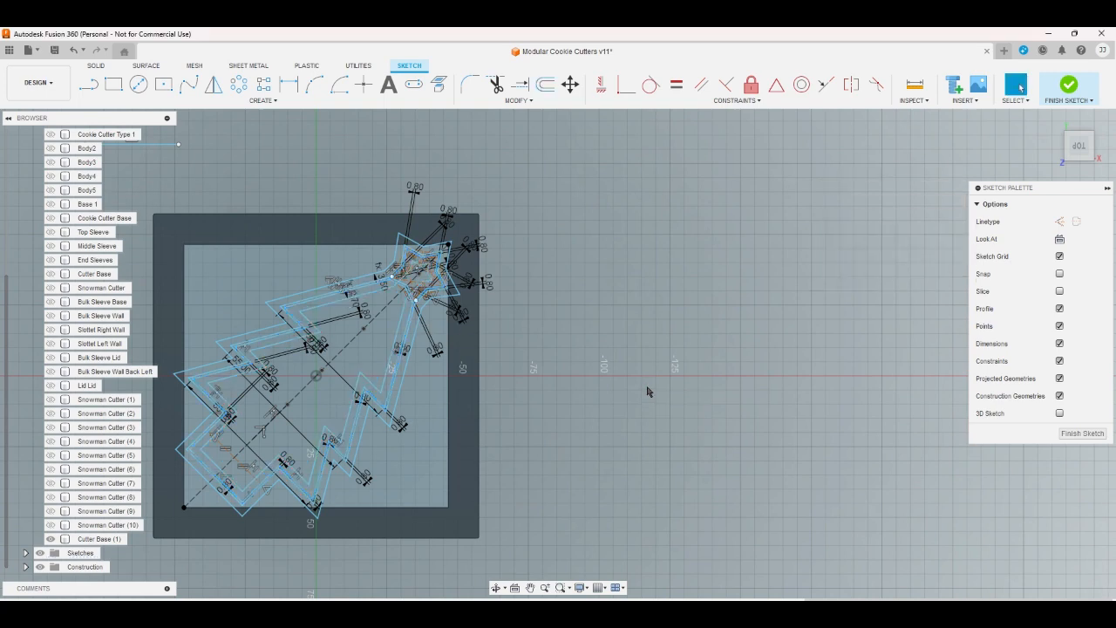
Measure the spacing between the tree's inner outline and its outer offset along the upper branch beside the star
left_click(289, 84)
scroll(316, 282, "up", 5)
left_click(327, 312)
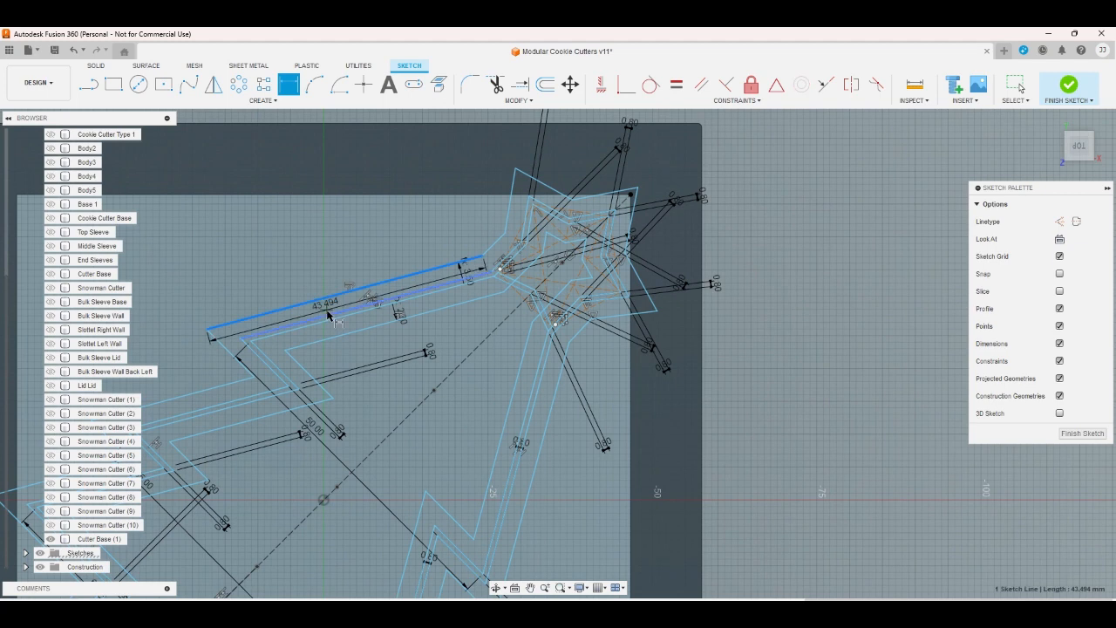
right_click(328, 316)
left_click(321, 266)
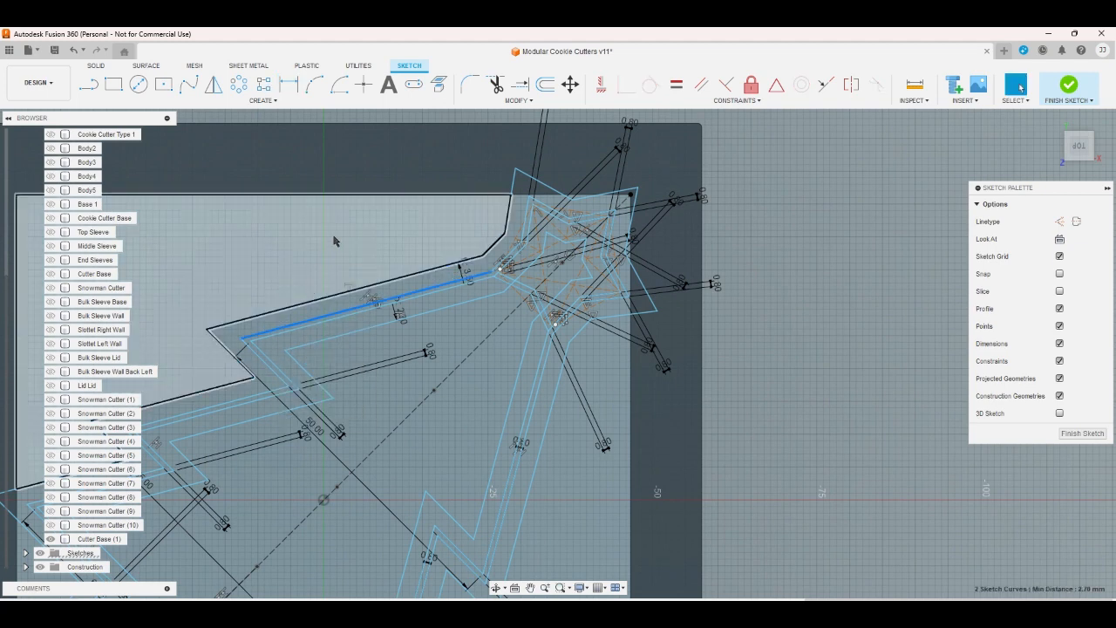
left_click(334, 241)
Measure the spacing between the tree's wall outline and the new inward offset along the same upper branch
key("o")
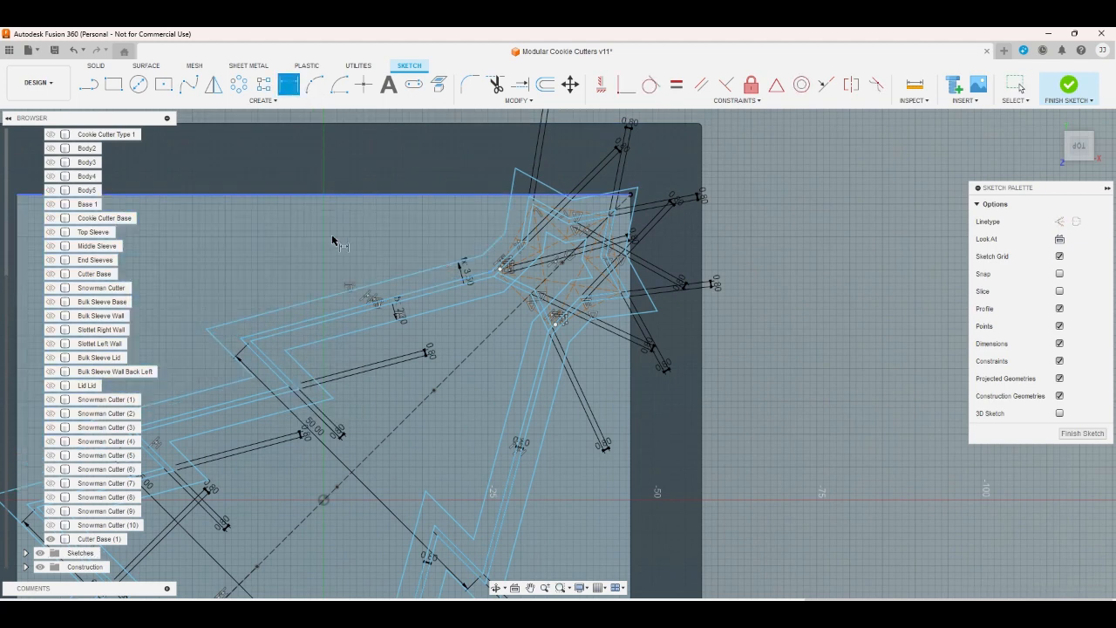
left_click(353, 313)
left_click(361, 330)
right_click(355, 324)
left_click(398, 322)
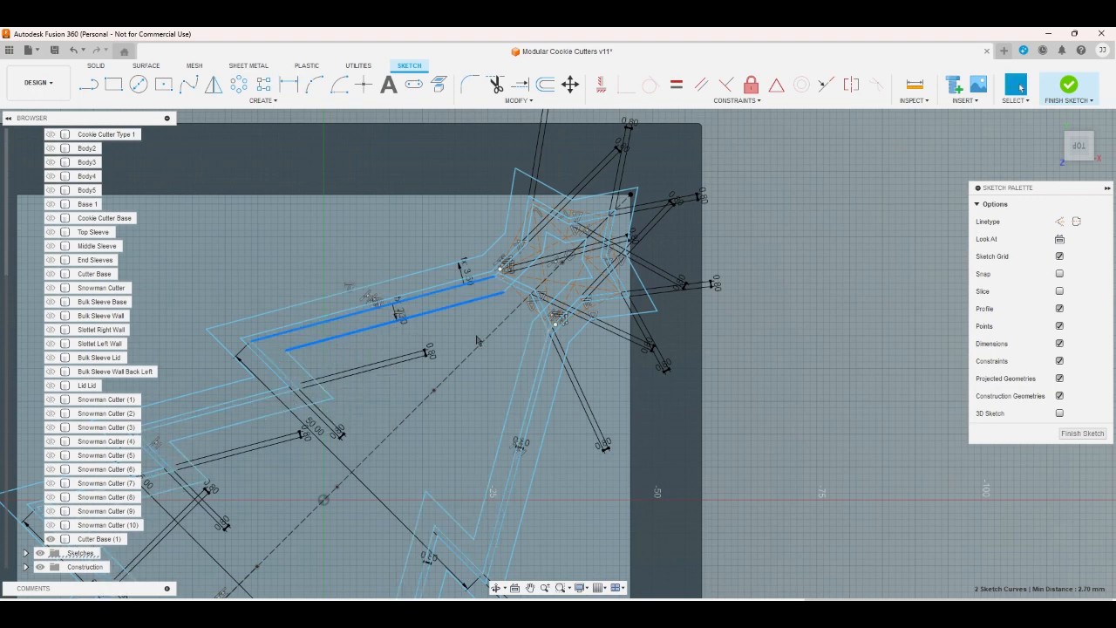
left_click(909, 331)
Finish the tree-and-star sketch and return to the home view
scroll(901, 288, "down", 3)
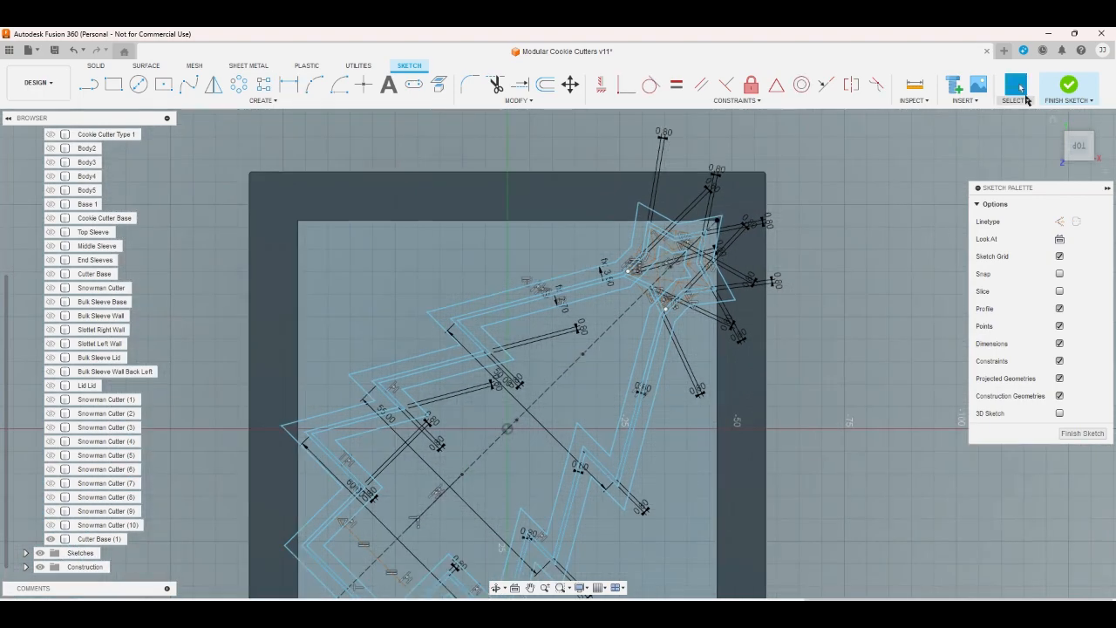
left_click(1068, 84)
left_click(1050, 122)
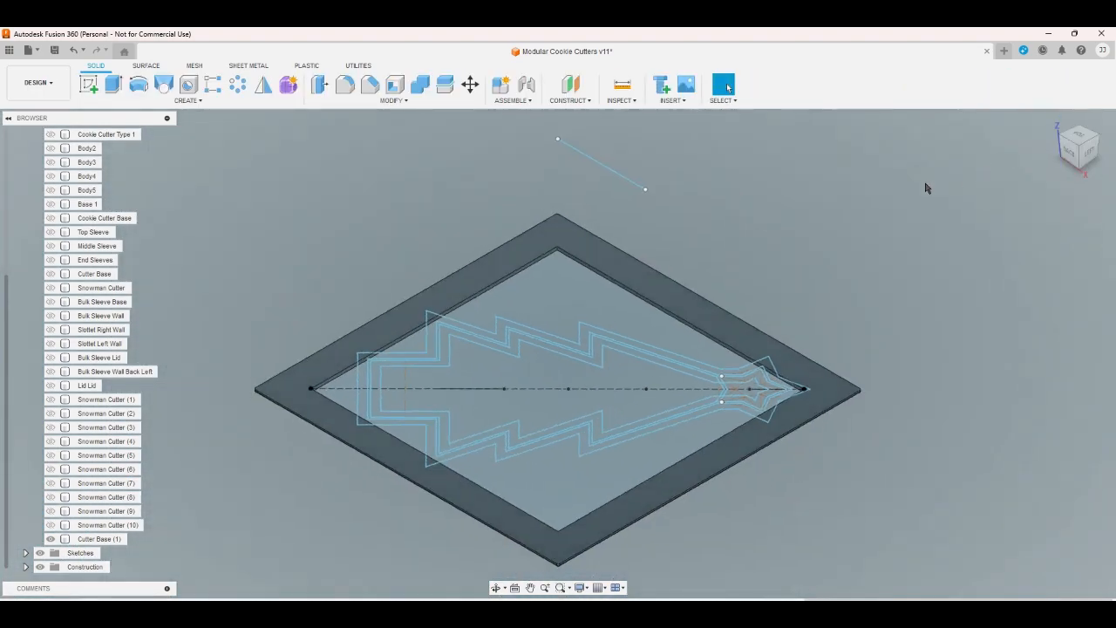
left_click(113, 83)
scroll(338, 293, "up", 3)
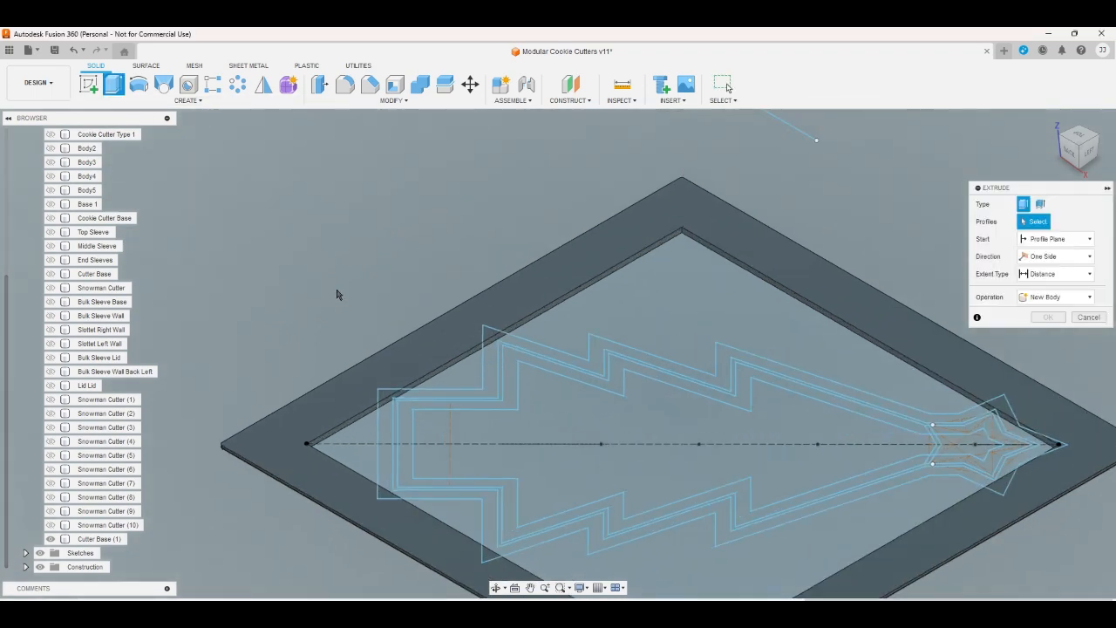
left_click(381, 425)
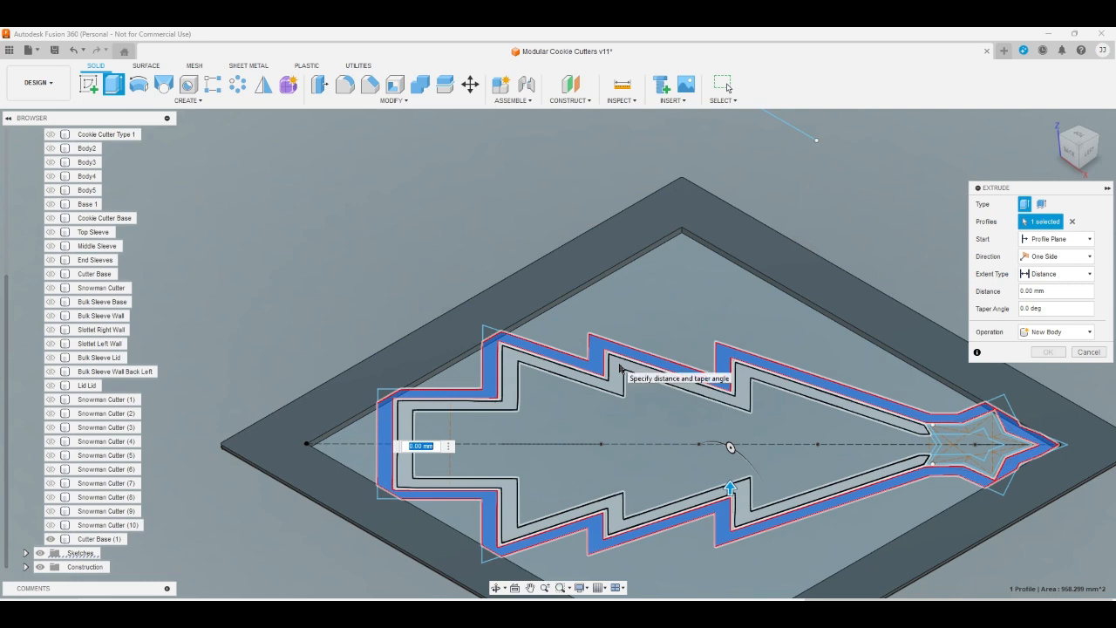
left_click(1087, 352)
Start an extrusion with the three nested band profiles around the tree-and-star outline
left_click(113, 83)
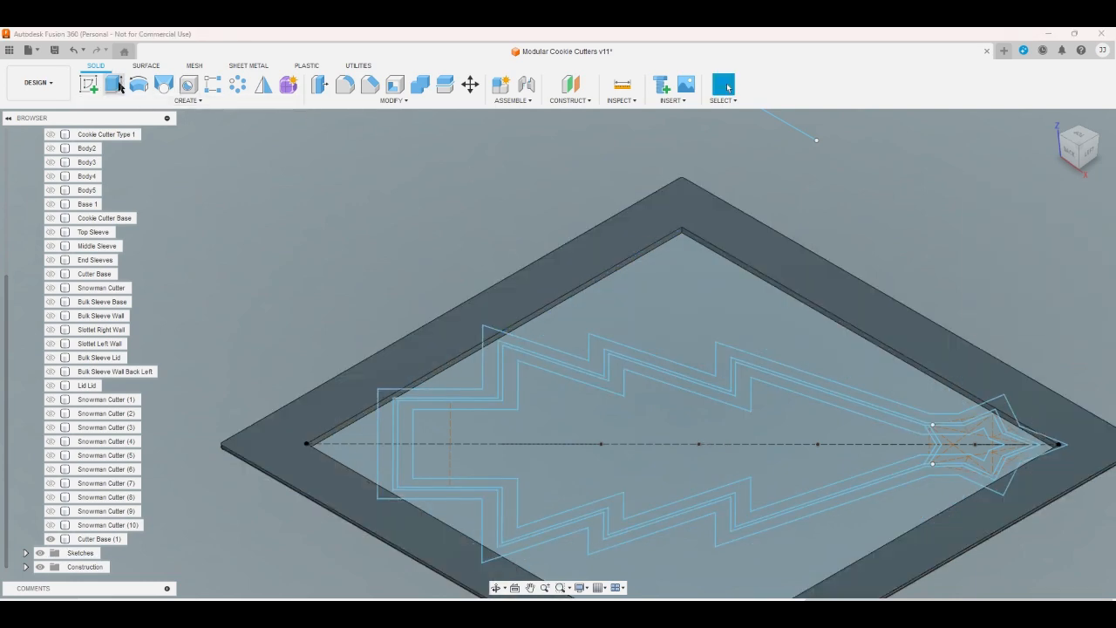
left_click(488, 345)
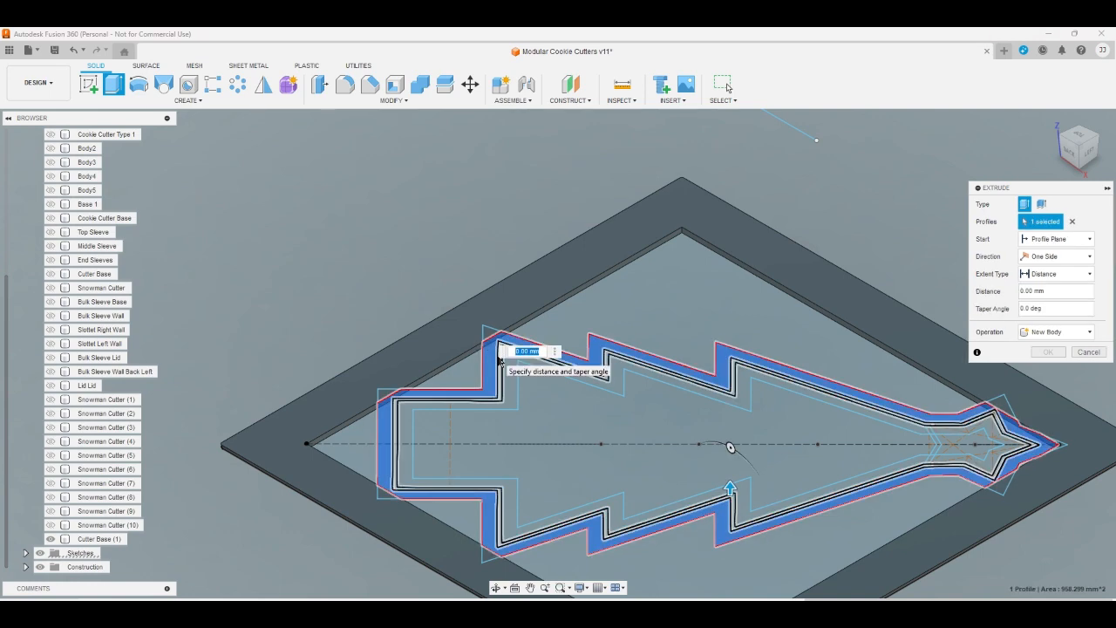
left_click(501, 371)
left_click(504, 376)
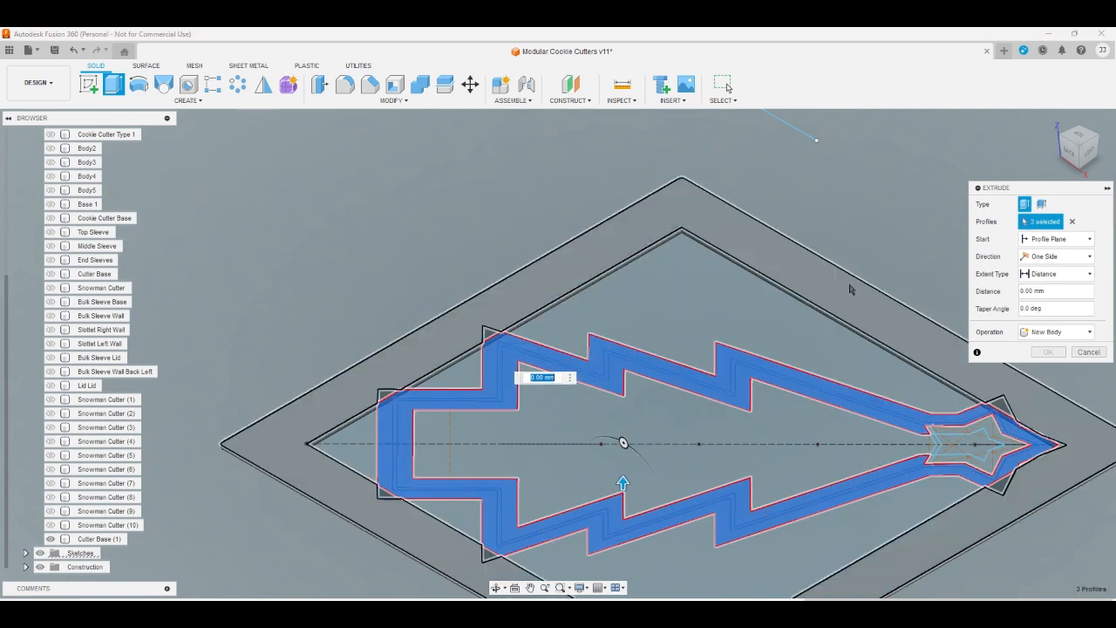
Add all the profiles inside the star, including the narrow strips at its base, to the extrusion selection
left_click(1081, 145)
scroll(687, 258, "up", 5)
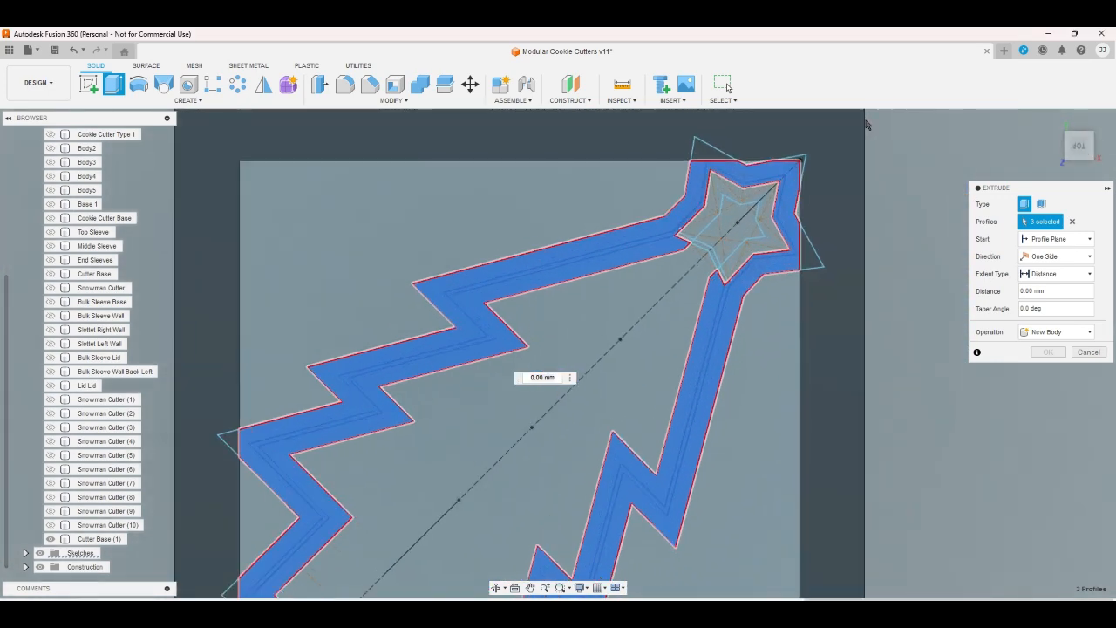
left_click(722, 244)
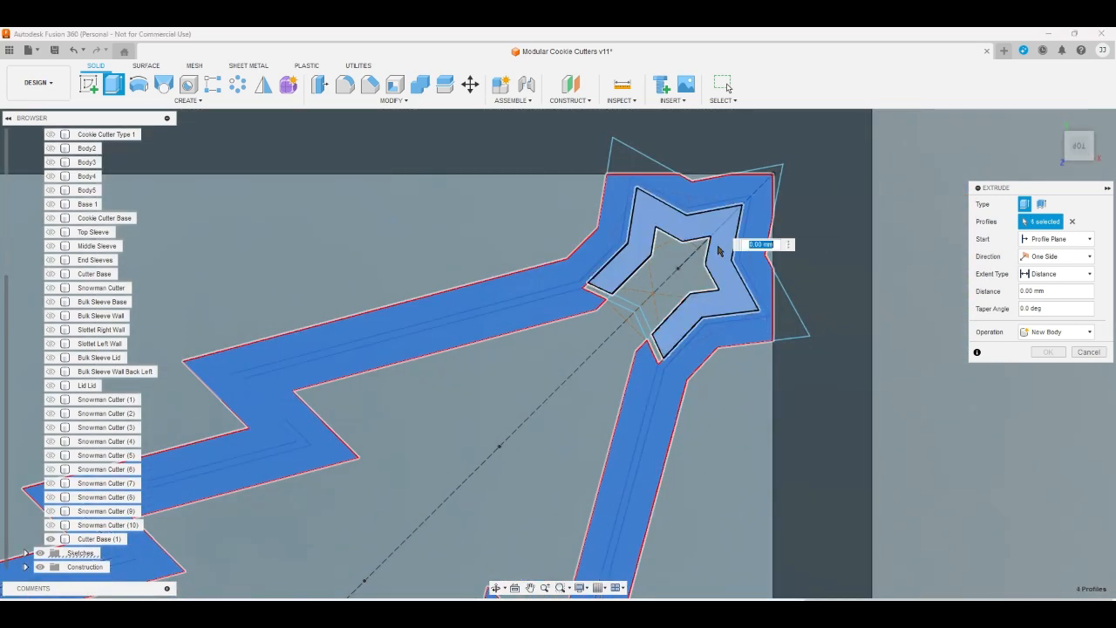
left_click(658, 360)
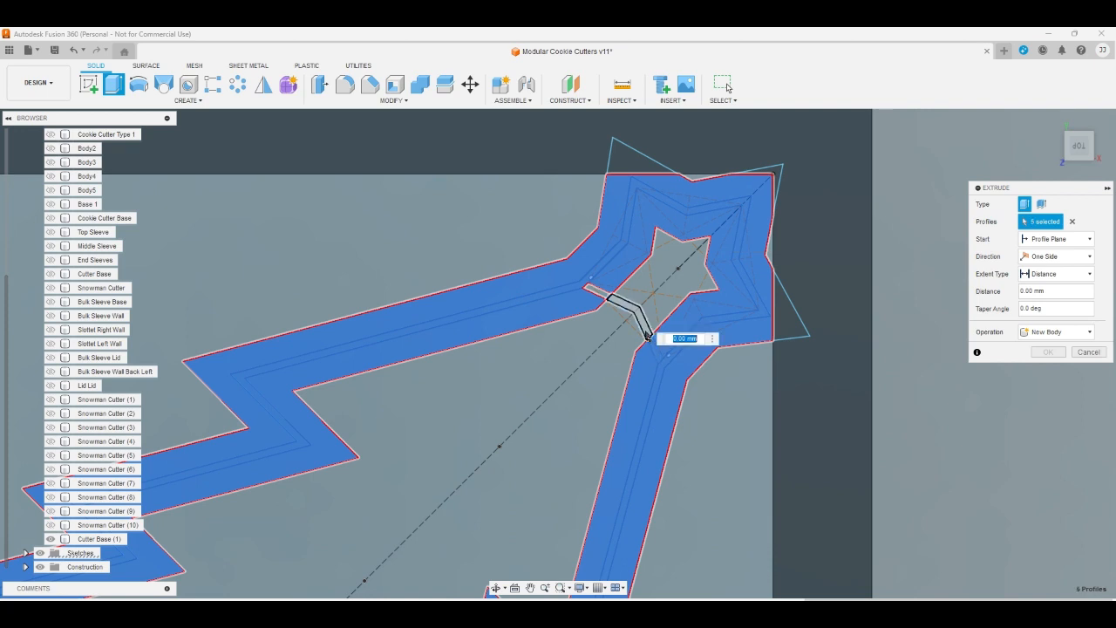
left_click(648, 336)
left_click(602, 297)
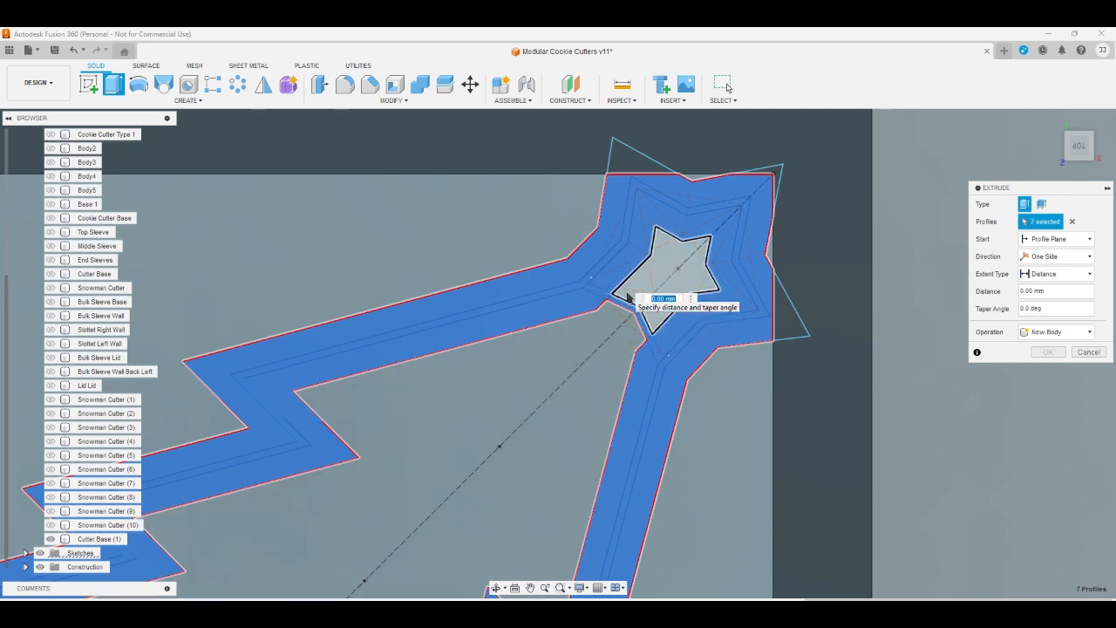
left_click(678, 286)
left_click(1052, 122)
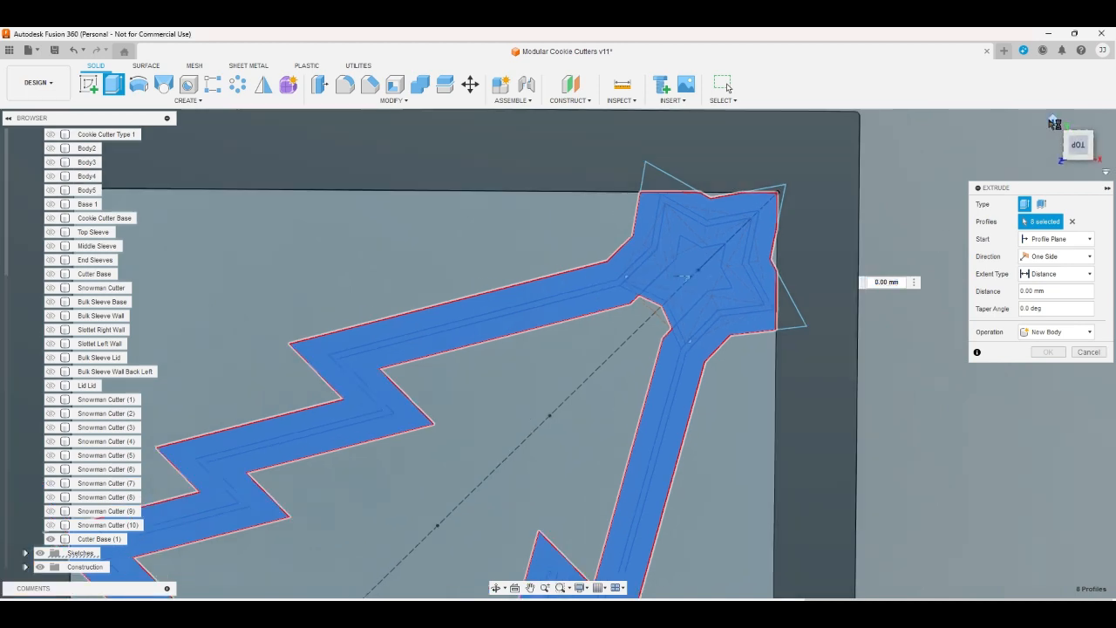
Extrude the selected profiles to the underside face of the Cutter Base frame and join them to it
left_click(1051, 273)
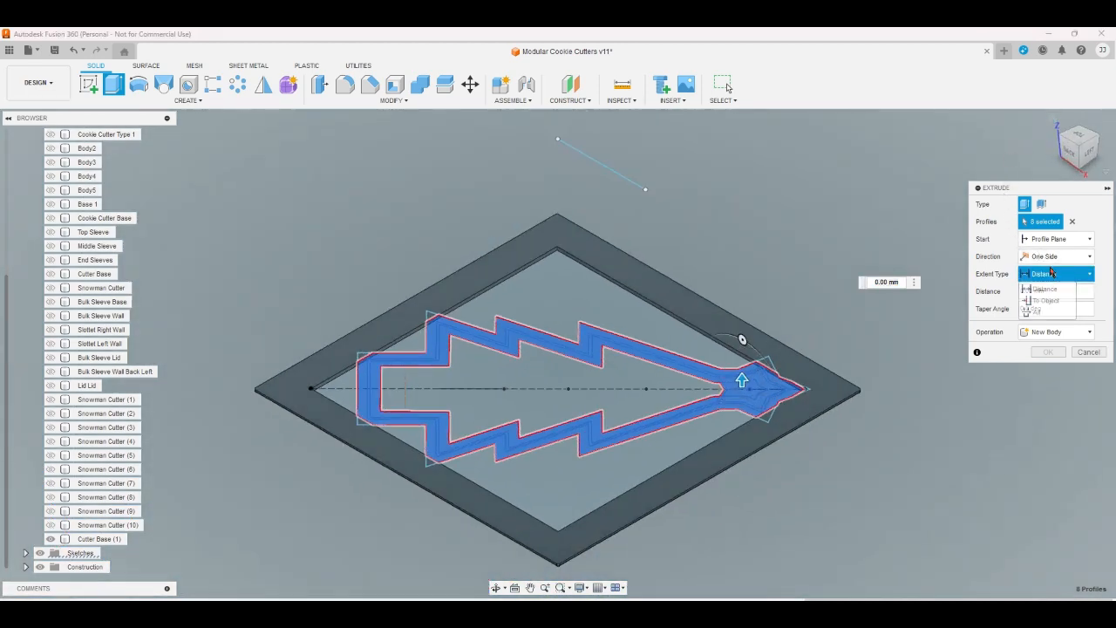
left_click(1046, 301)
left_click(1079, 173)
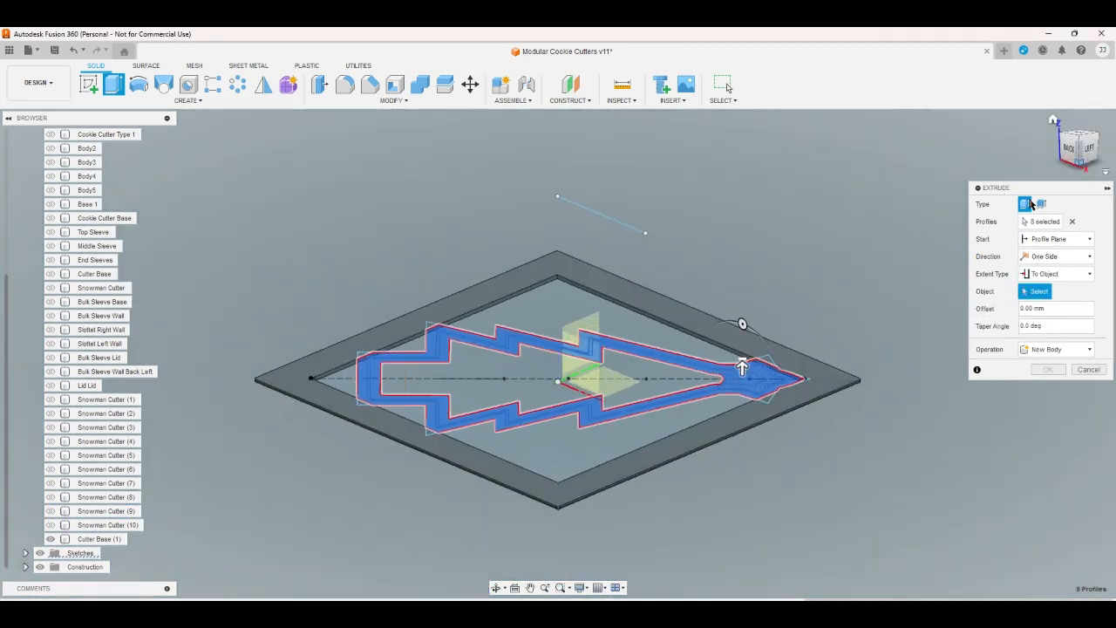
left_click(819, 310)
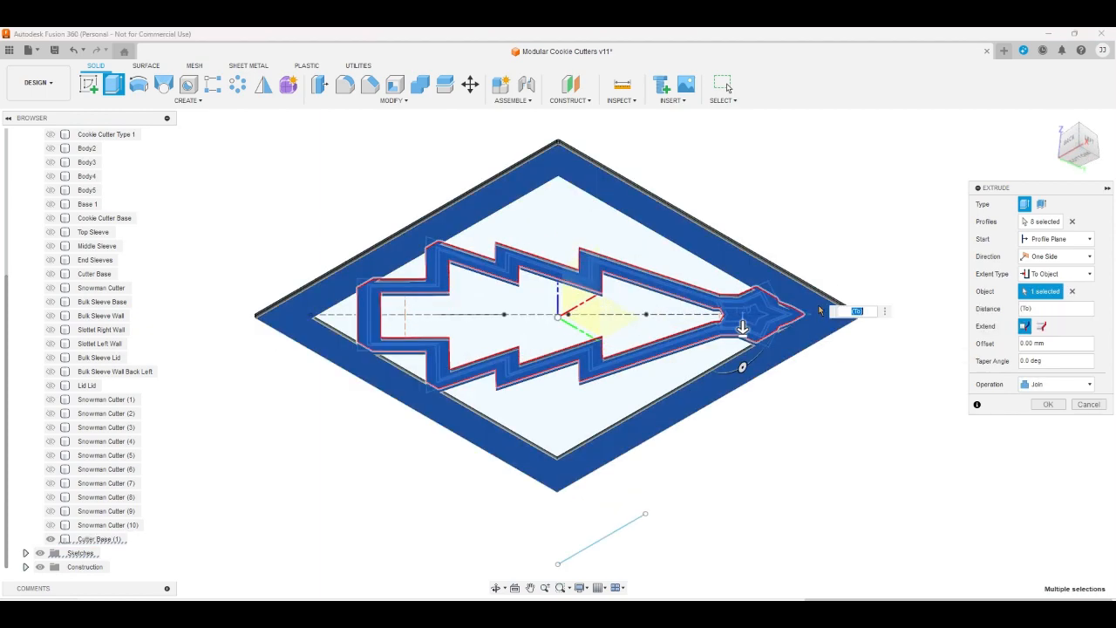
left_click(1048, 123)
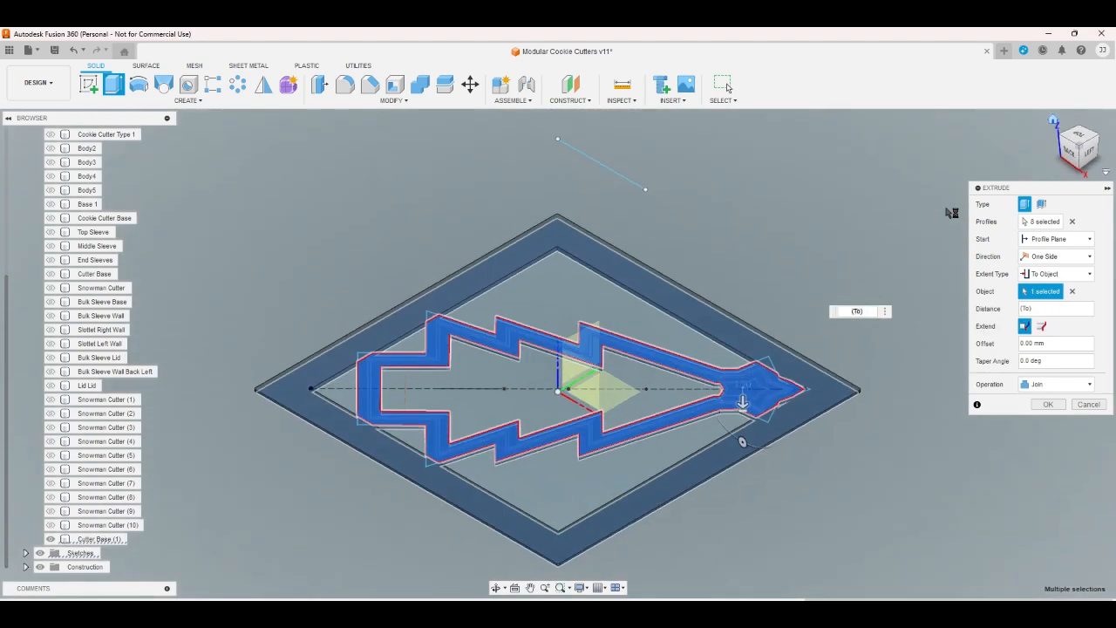
left_click(1045, 404)
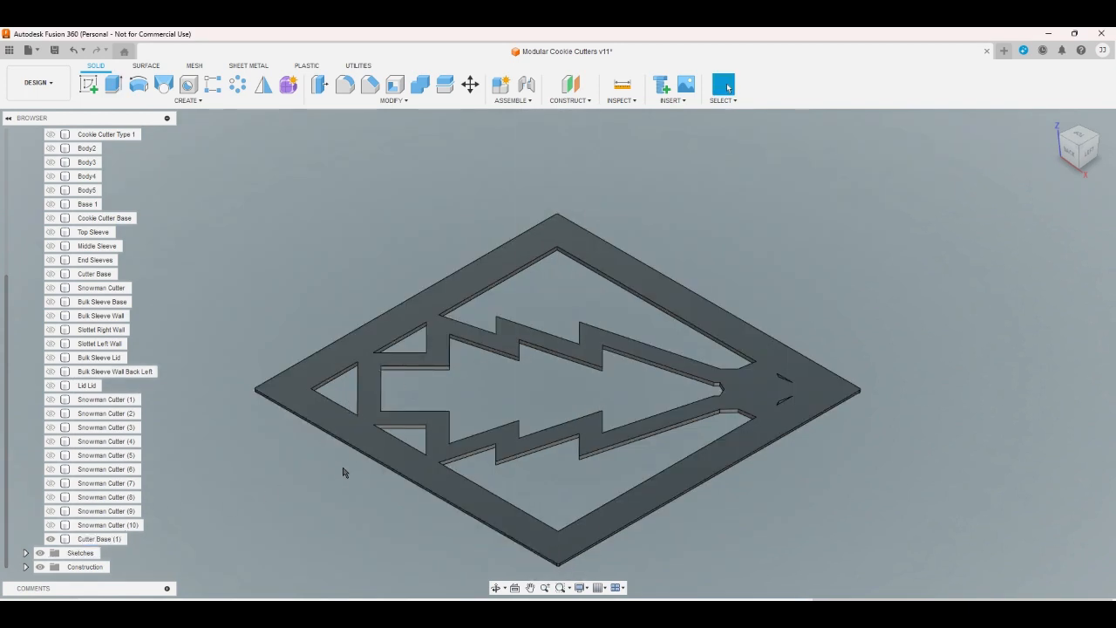
Make the tree-and-star sketch, Sketch28, visible again
scroll(299, 467, "up", 2)
left_click(25, 553)
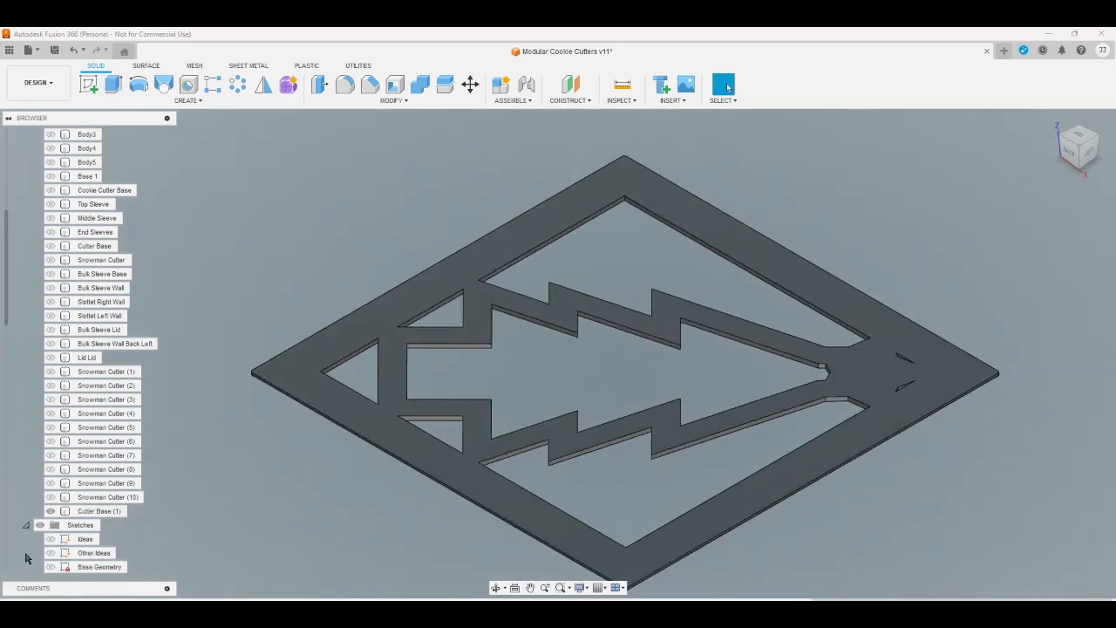
scroll(52, 524, "down", 8)
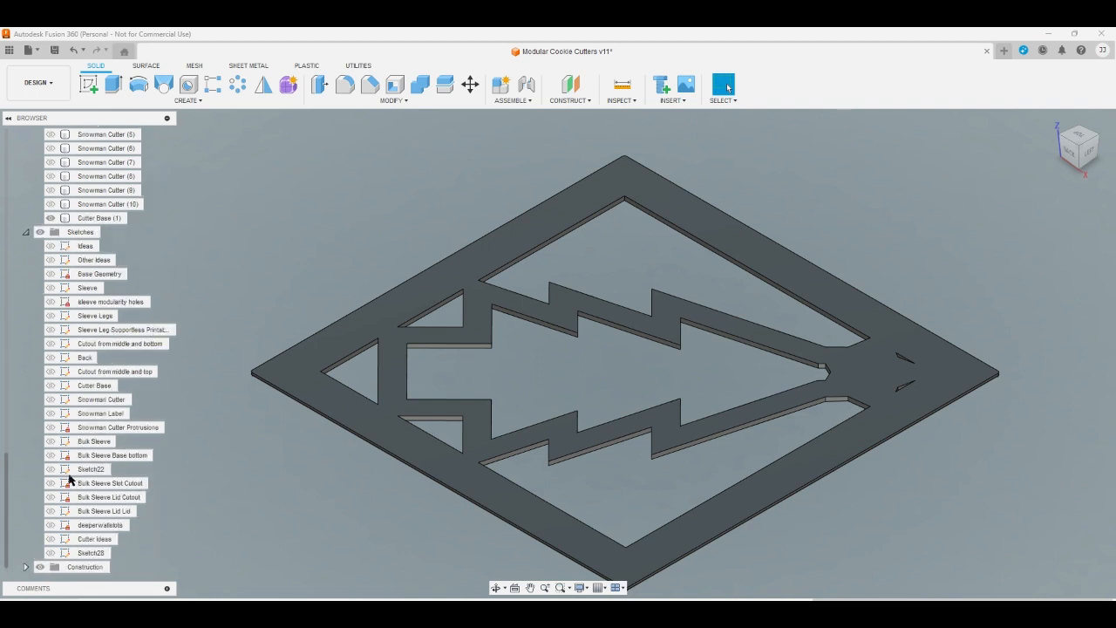
left_click(51, 539)
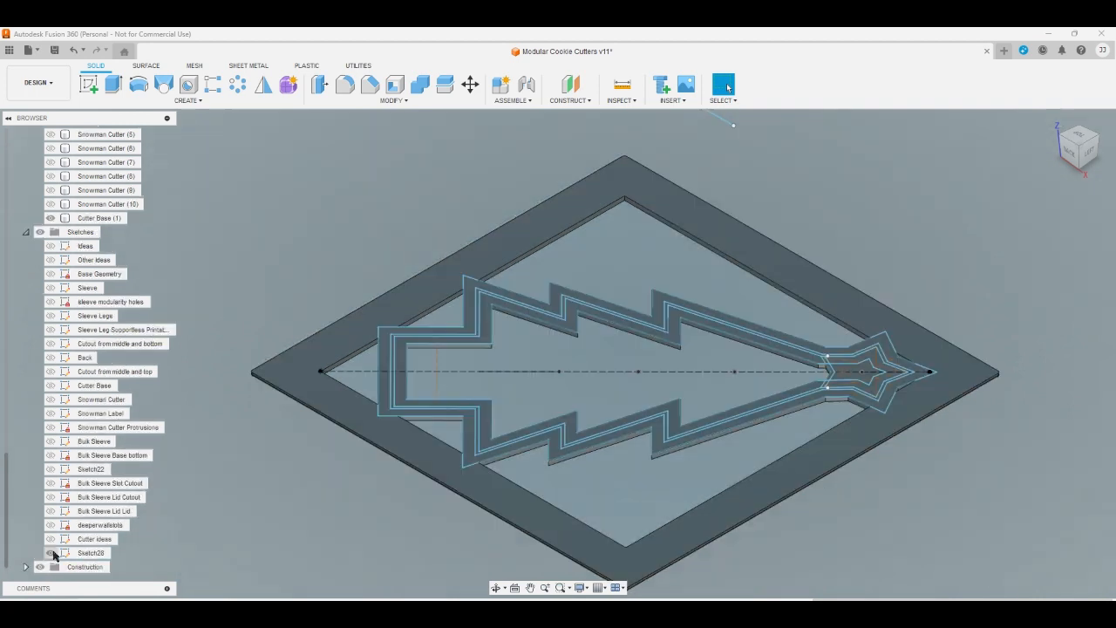
Extrude the thin band between the two closely spaced tree-and-star outlines by the cutterheight parameter to form the cutter wall
left_click(113, 84)
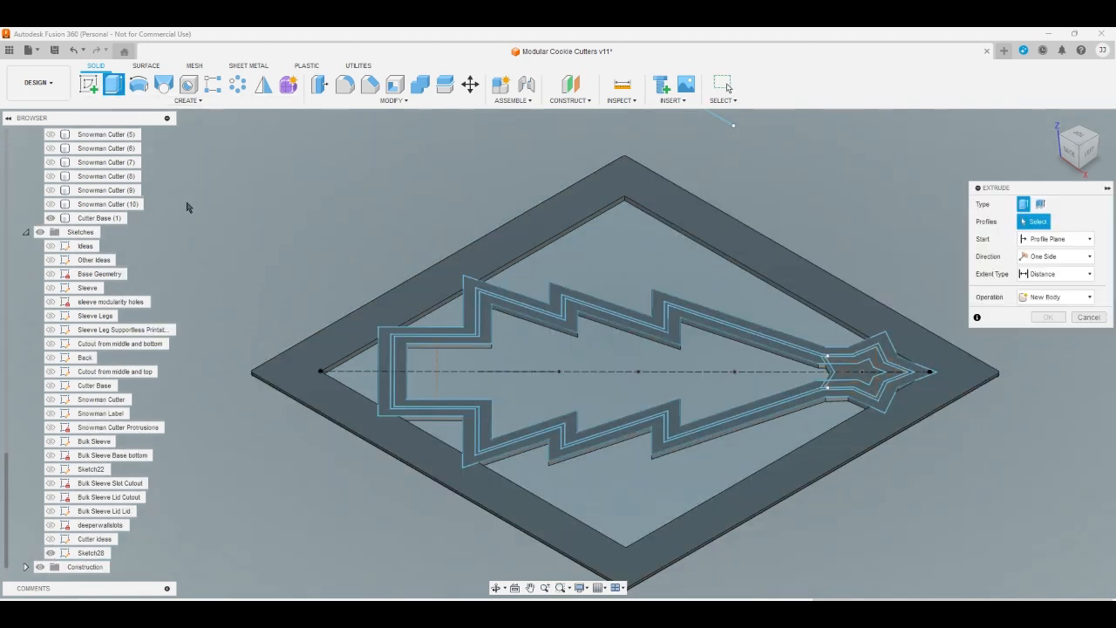
left_click(393, 382)
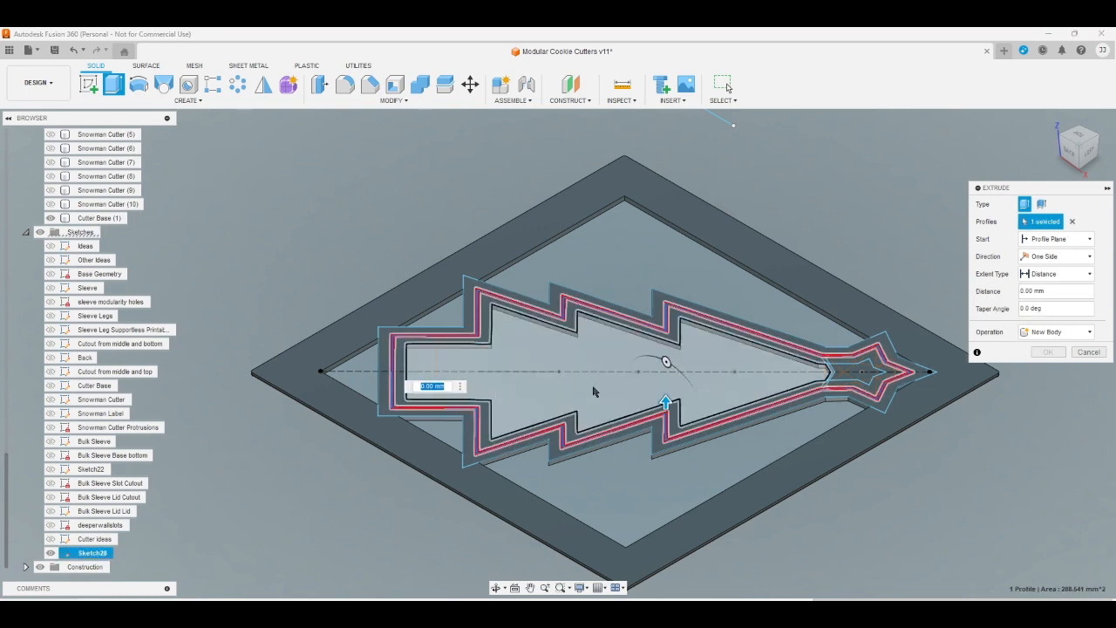
left_click(1070, 289)
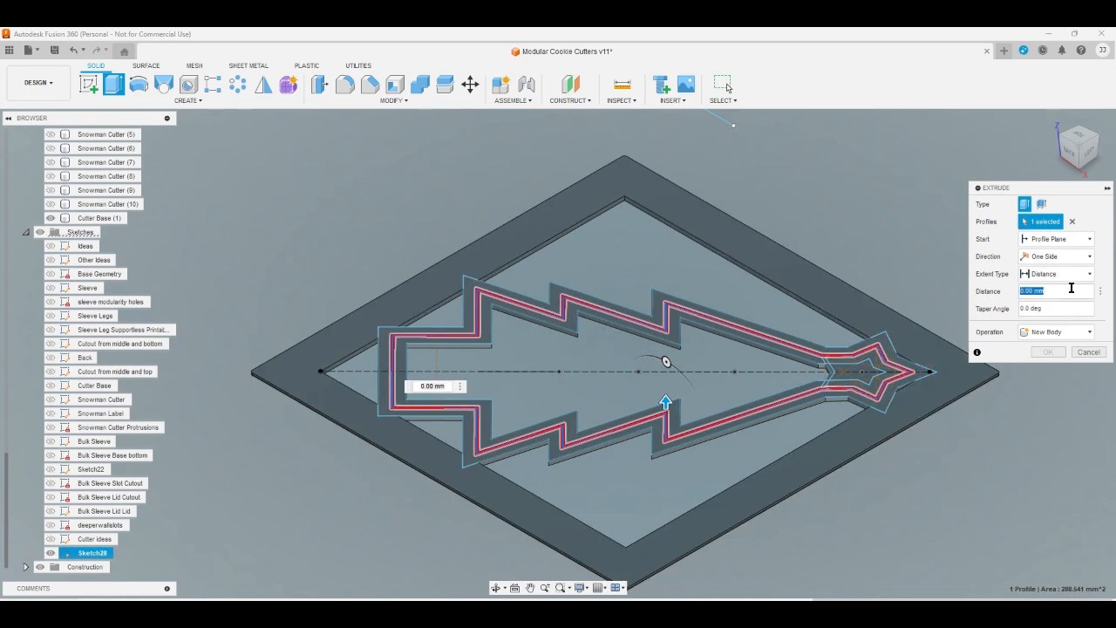
type("c")
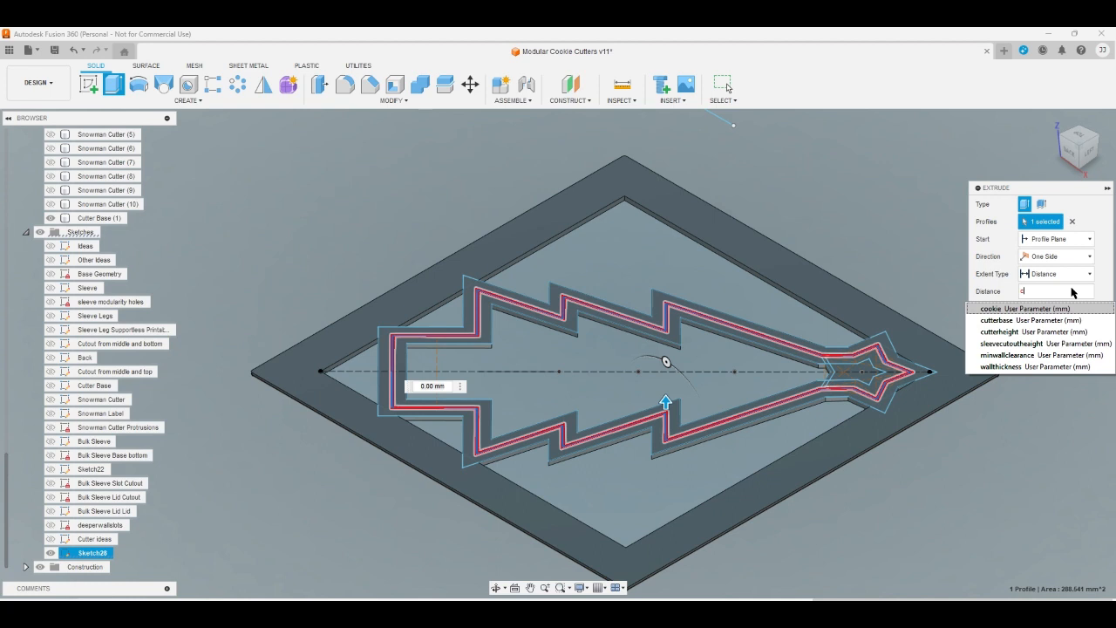
key("Down")
key("Down")
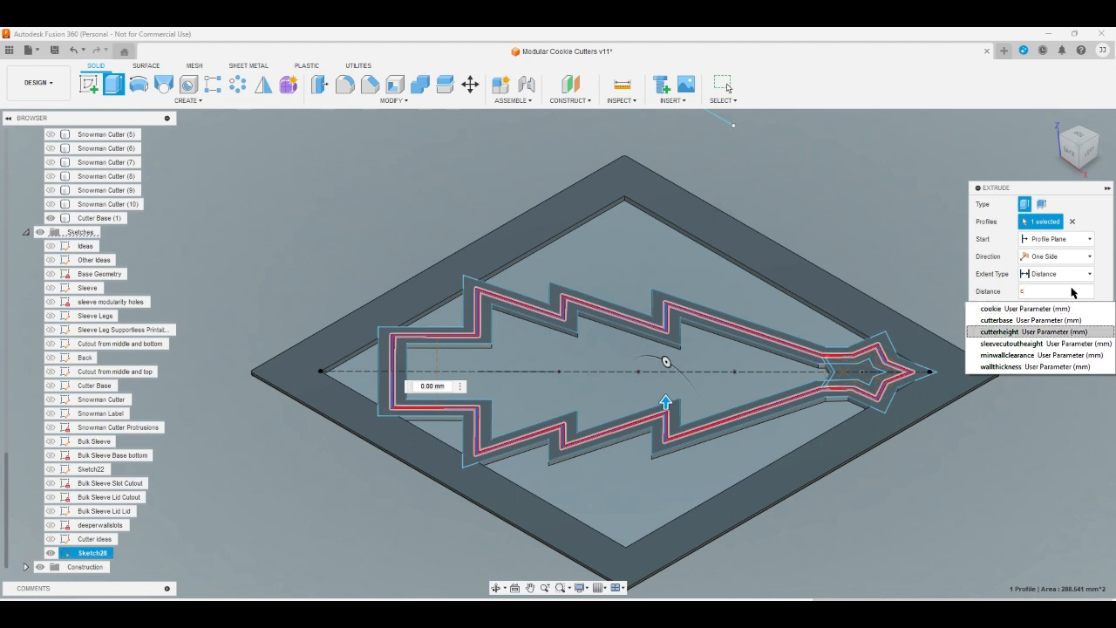
key("Return")
key("Return")
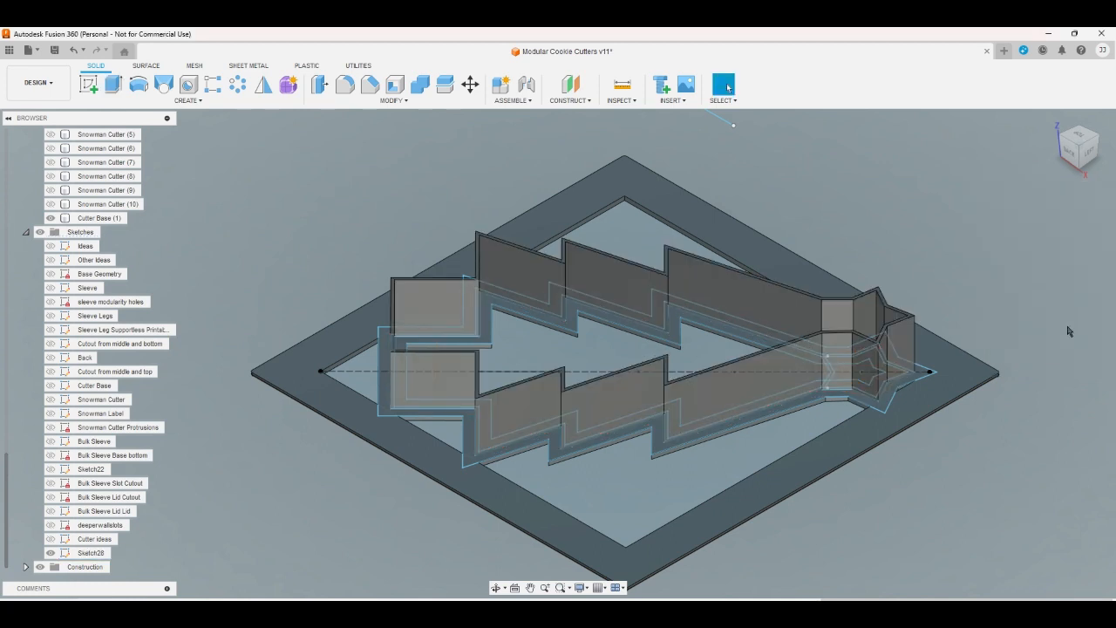
Edit the base extrusion to include the two small gap profiles between the star and the frame, and hide Sketch28
left_click(55, 556)
left_click(241, 575)
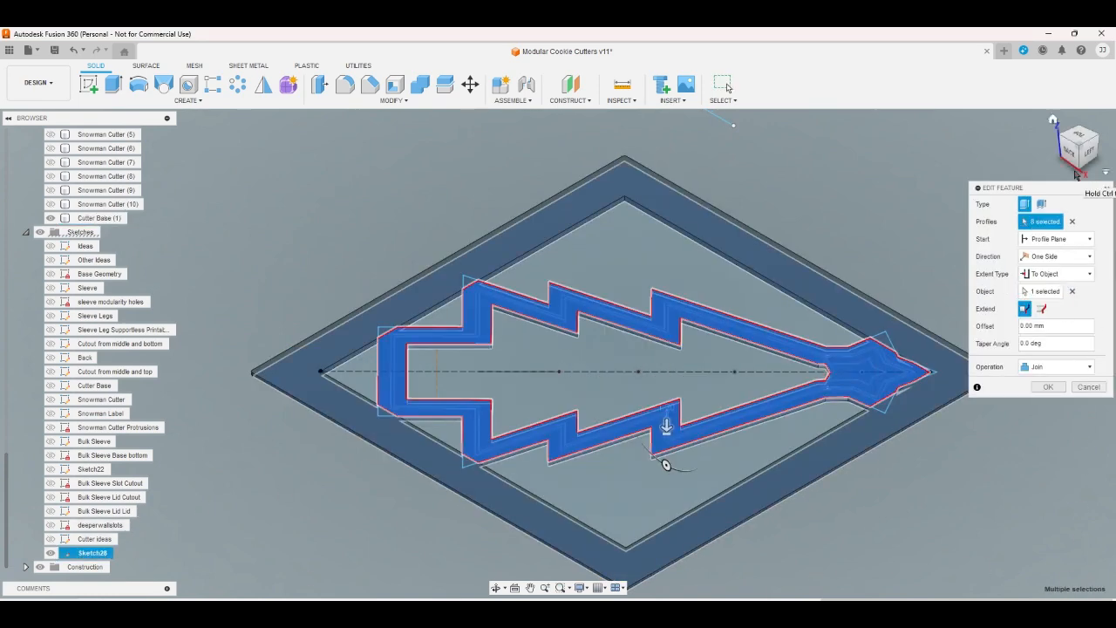
left_click(1090, 137)
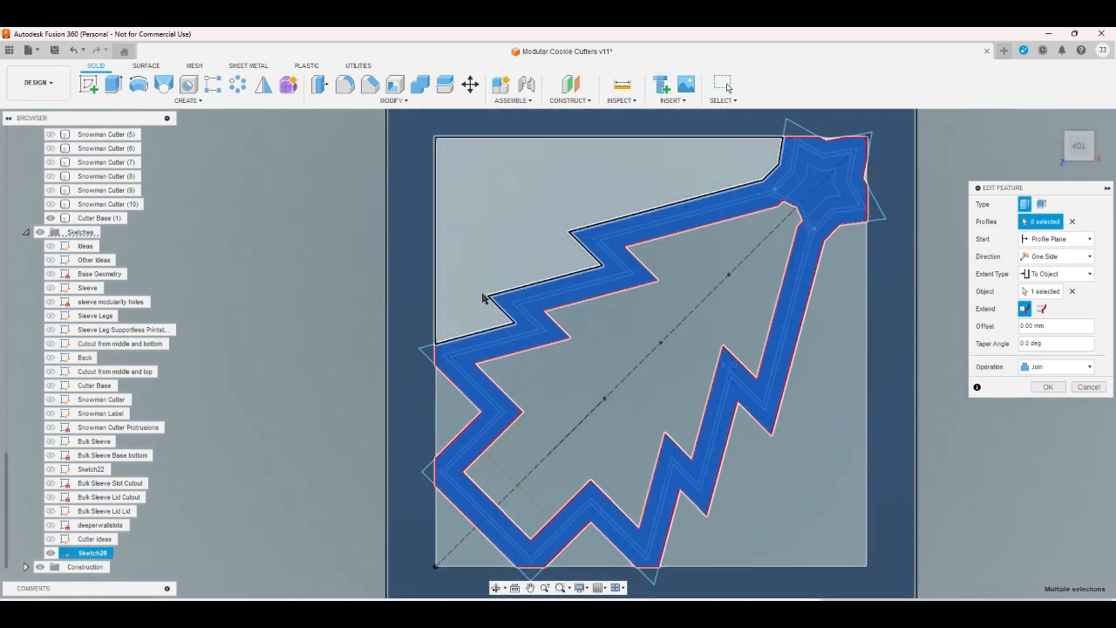
scroll(673, 200, "up", 8)
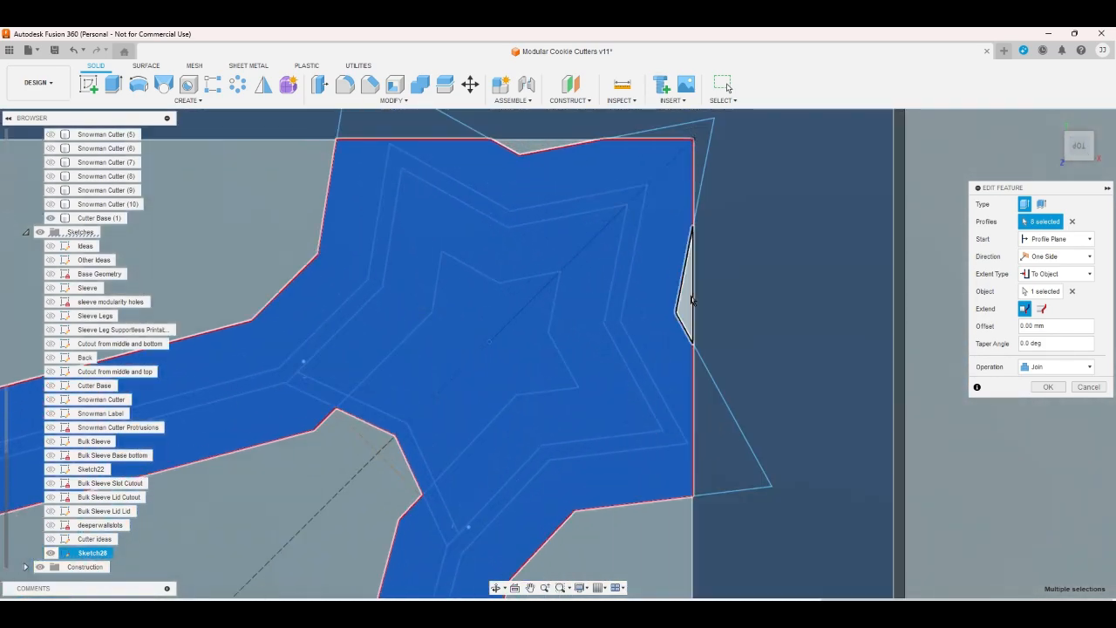
left_click(577, 165)
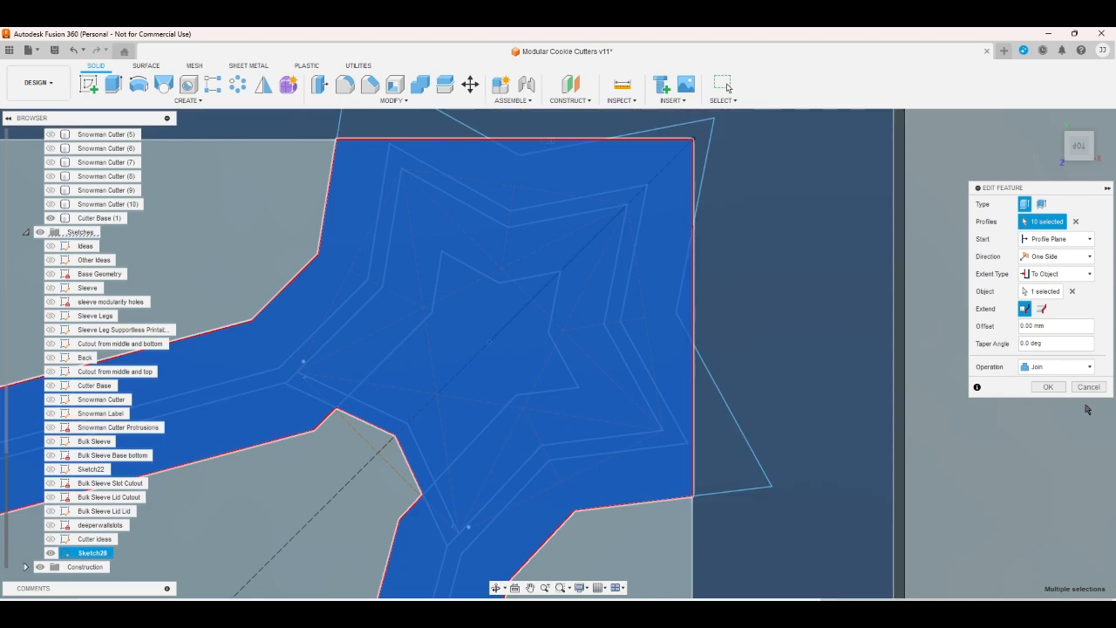
left_click(1048, 387)
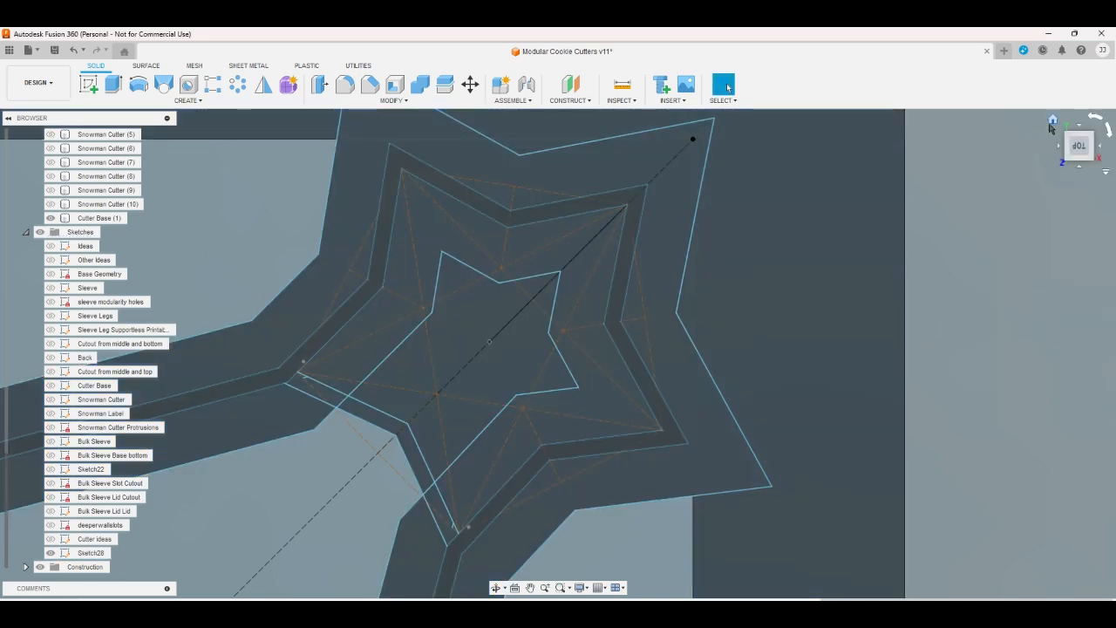
left_click(1052, 120)
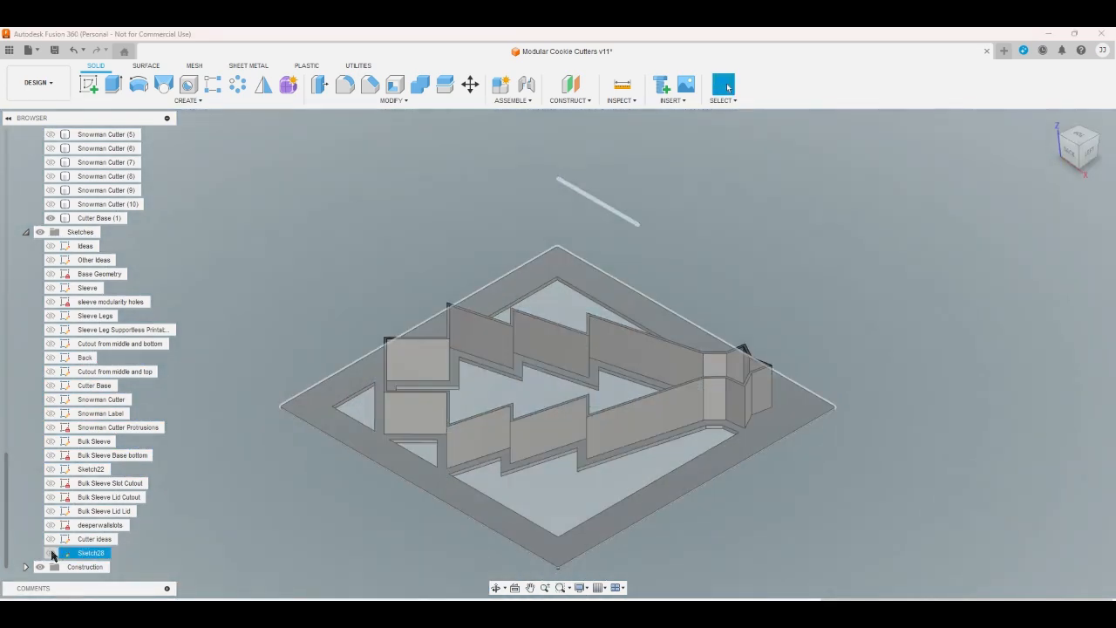
left_click(49, 553)
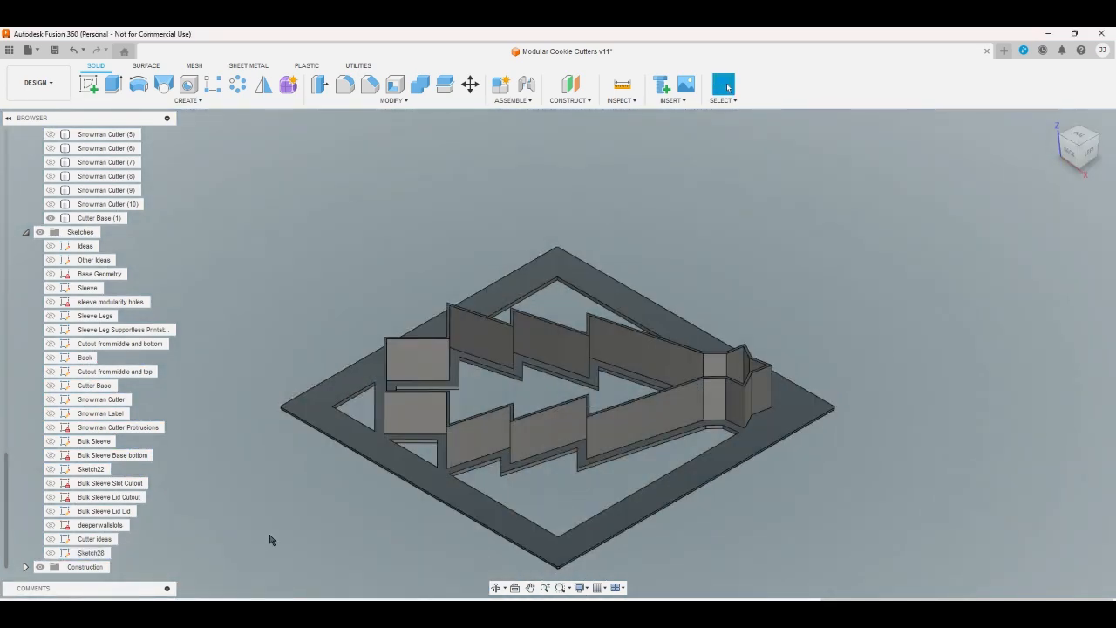
Make Sketch28 visible again and open it for editing, with the star end of the tree in view from the top
left_click(1067, 139)
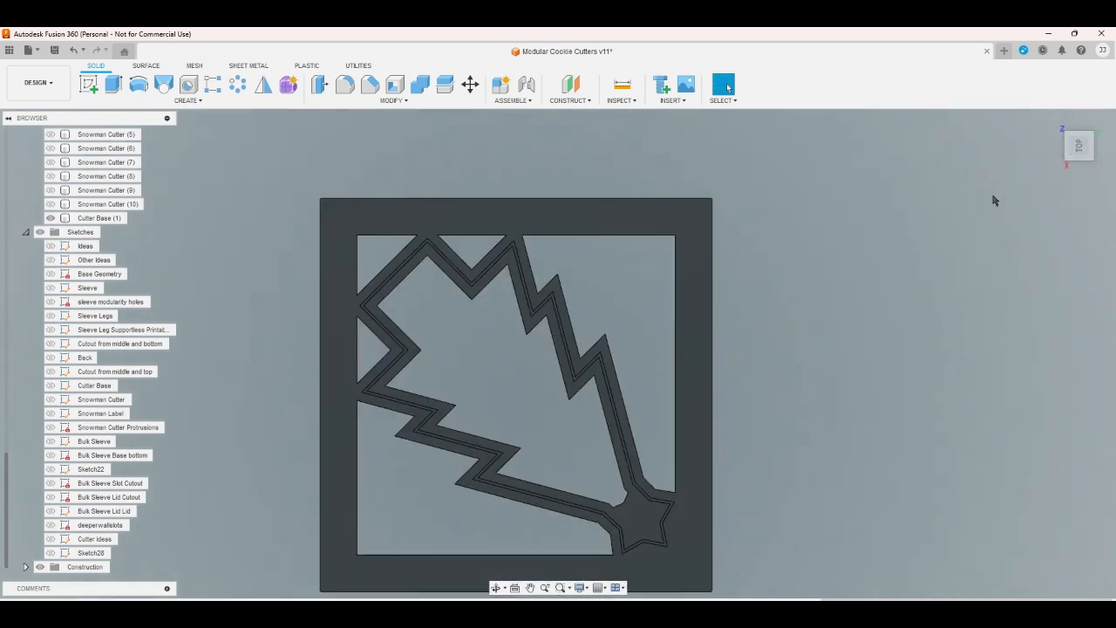
left_click(1057, 122)
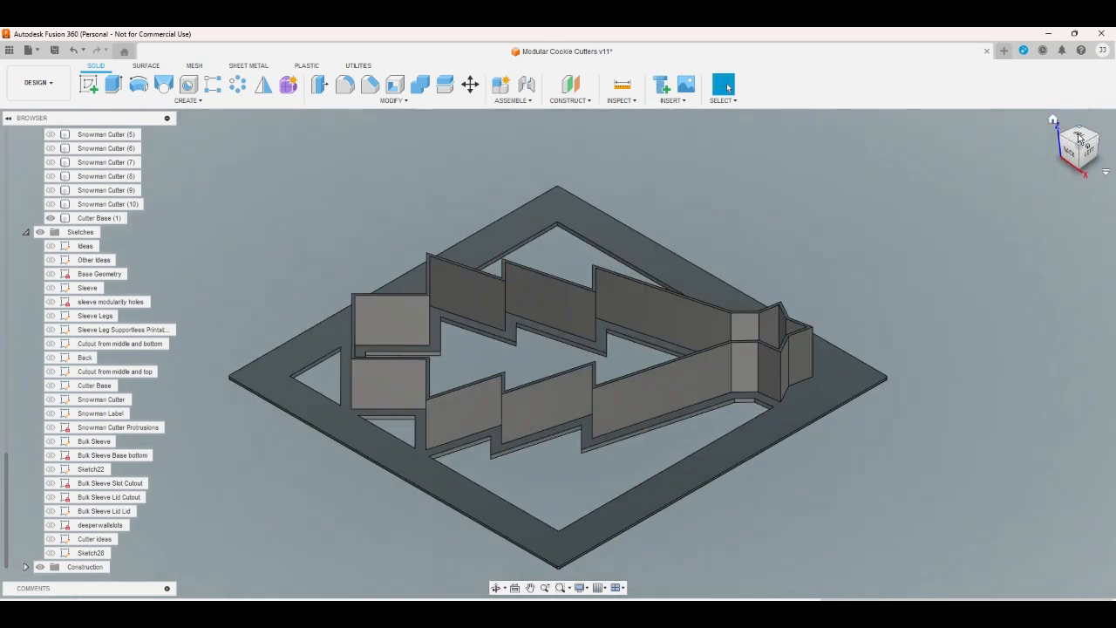
left_click(1076, 139)
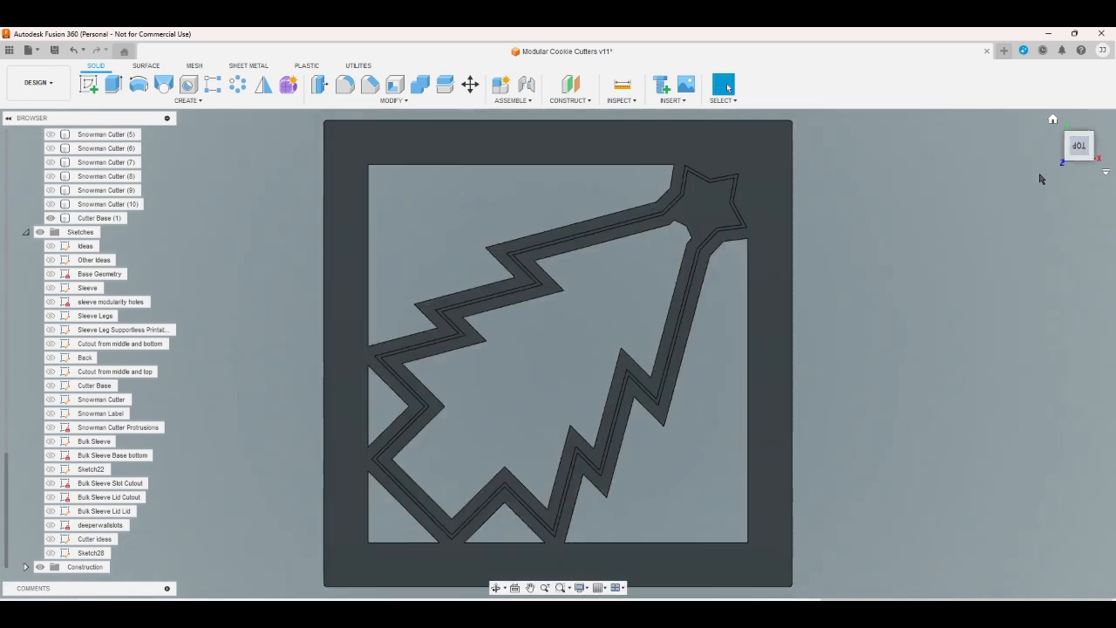
scroll(1038, 179, "up", 2)
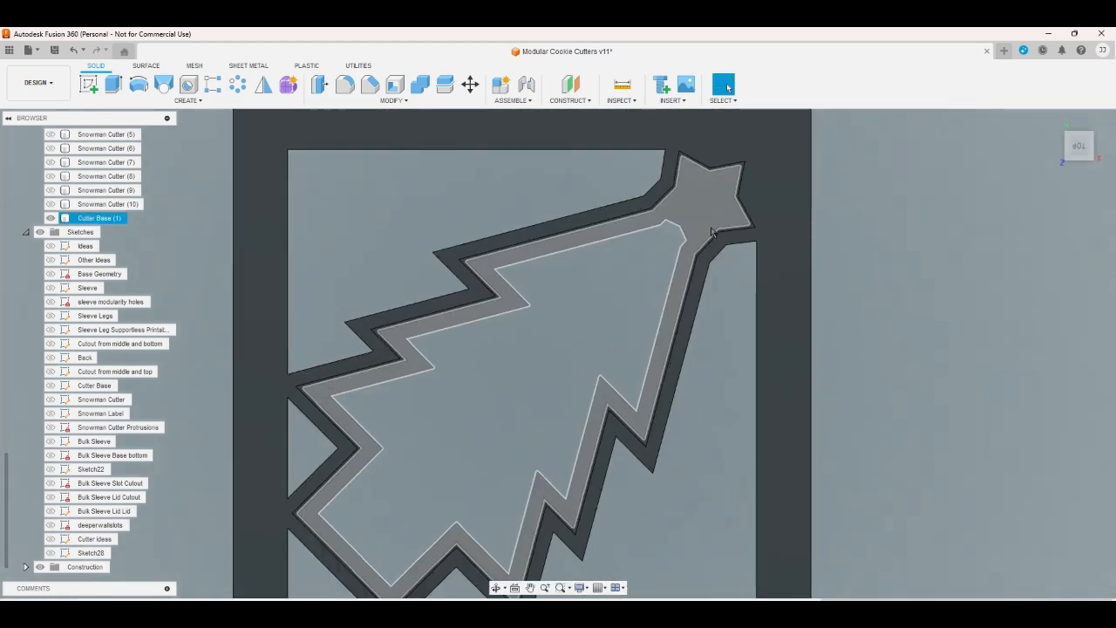
scroll(765, 231, "up", 3)
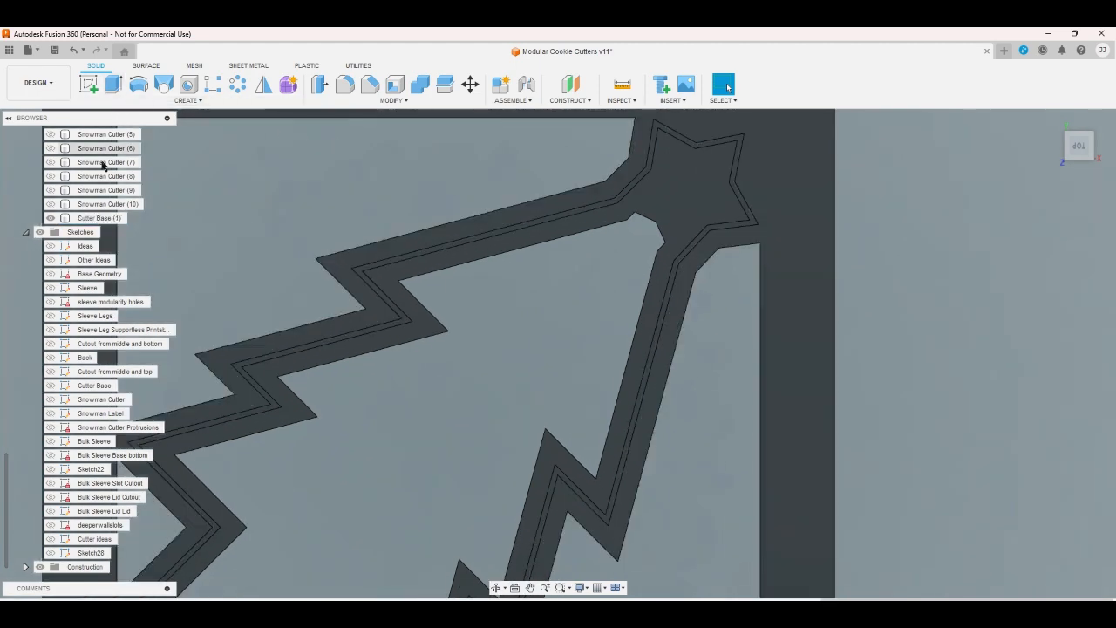
left_click(51, 552)
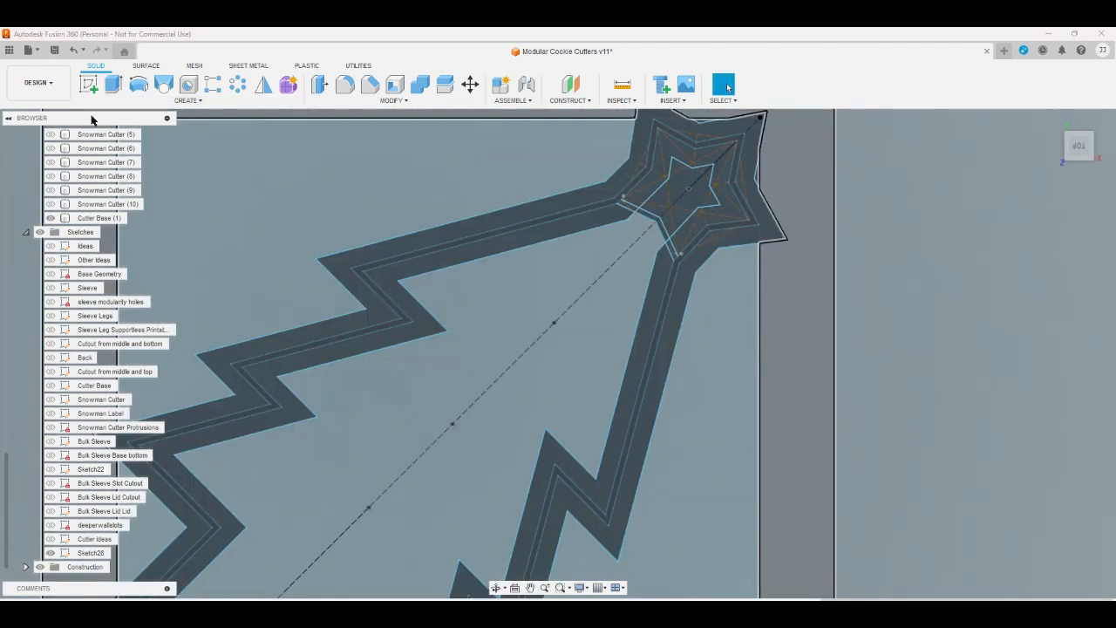
double_click(80, 554)
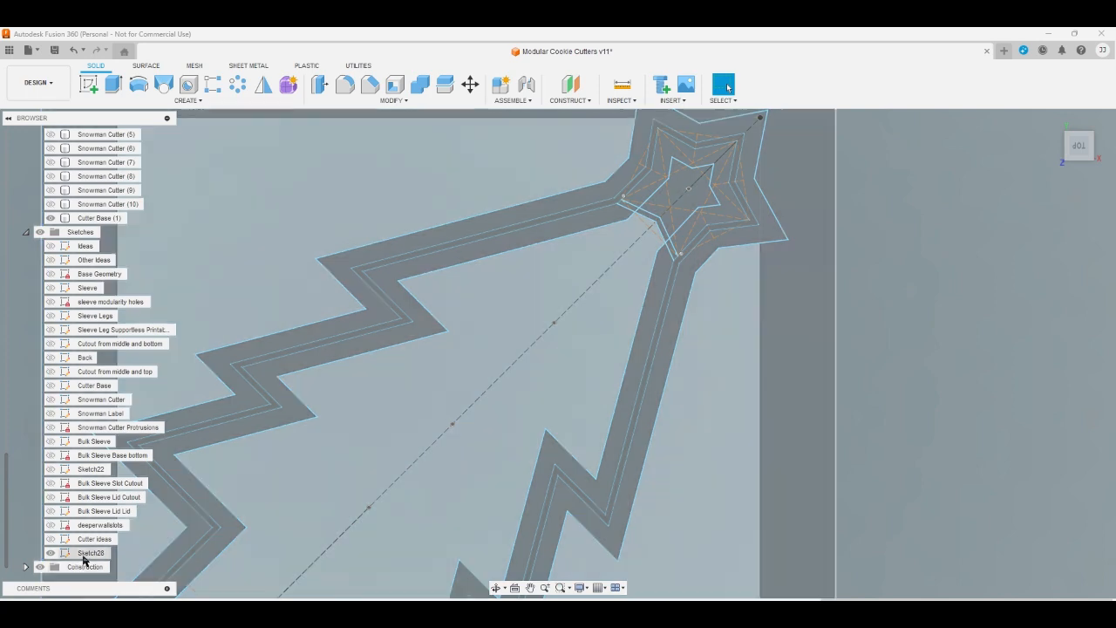
double_click(84, 556)
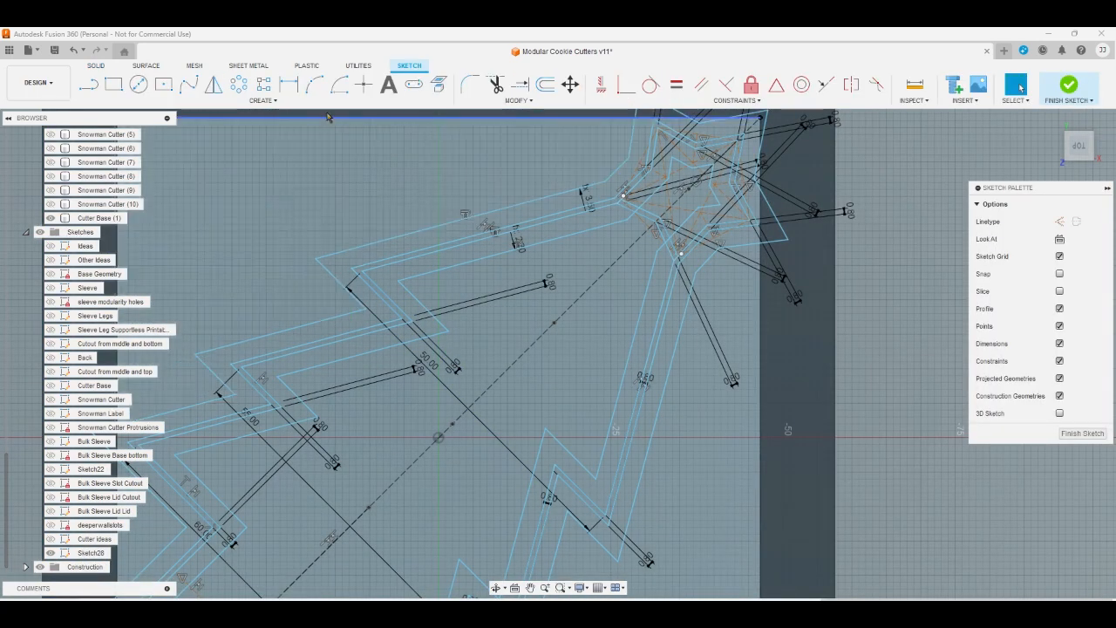
Offset the V-shaped line pair at the star's base toward the tree interior by -wrapper*2+0.8 mm
left_click(544, 83)
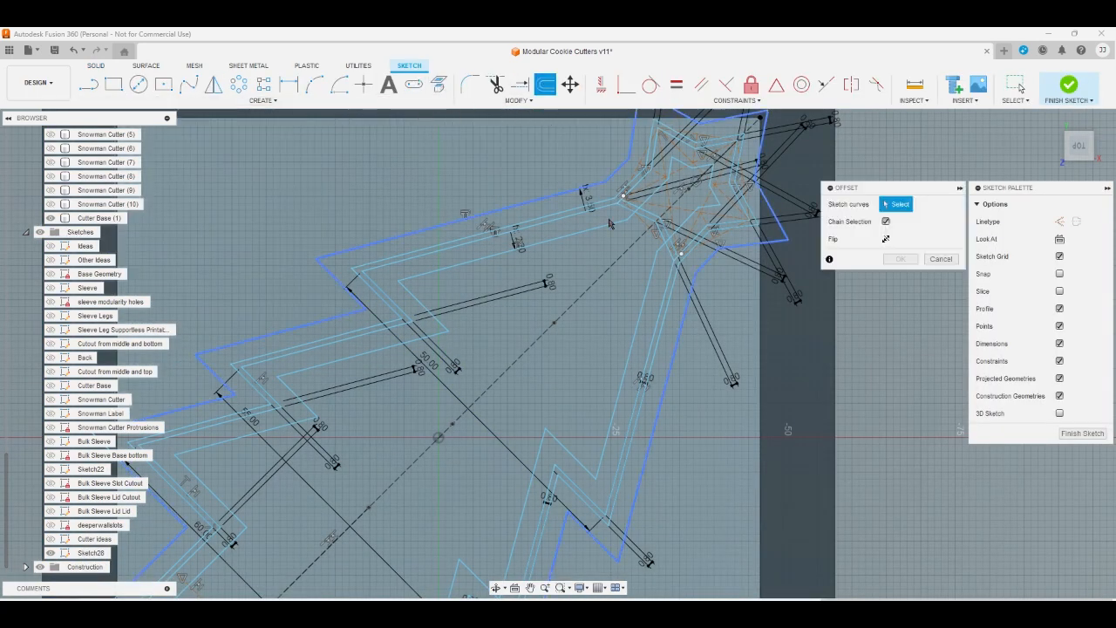
left_click(647, 224)
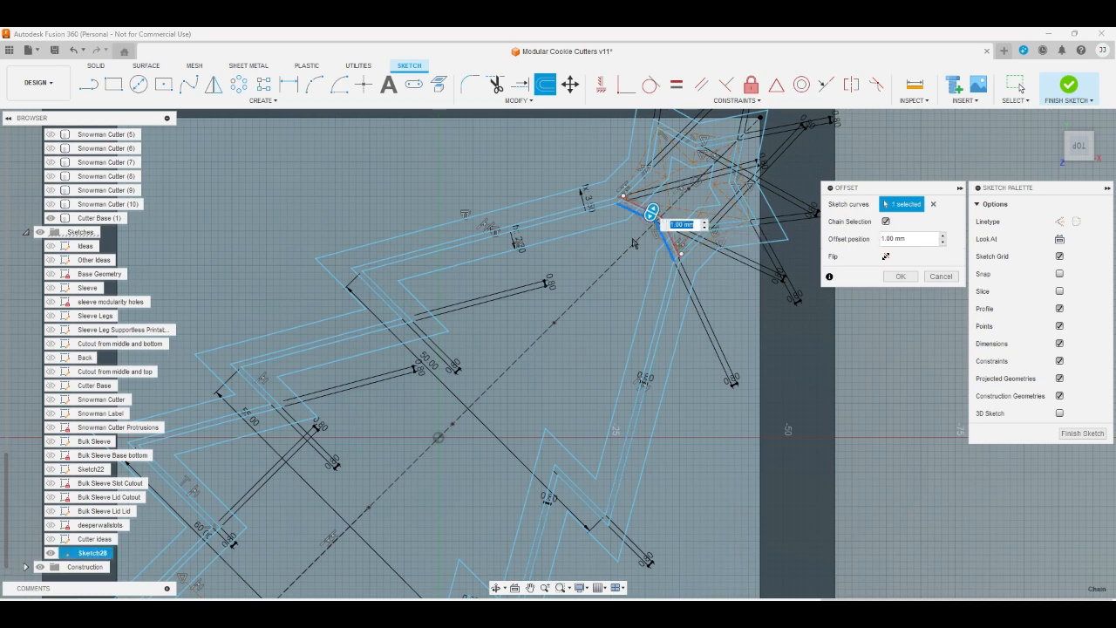
type("-")
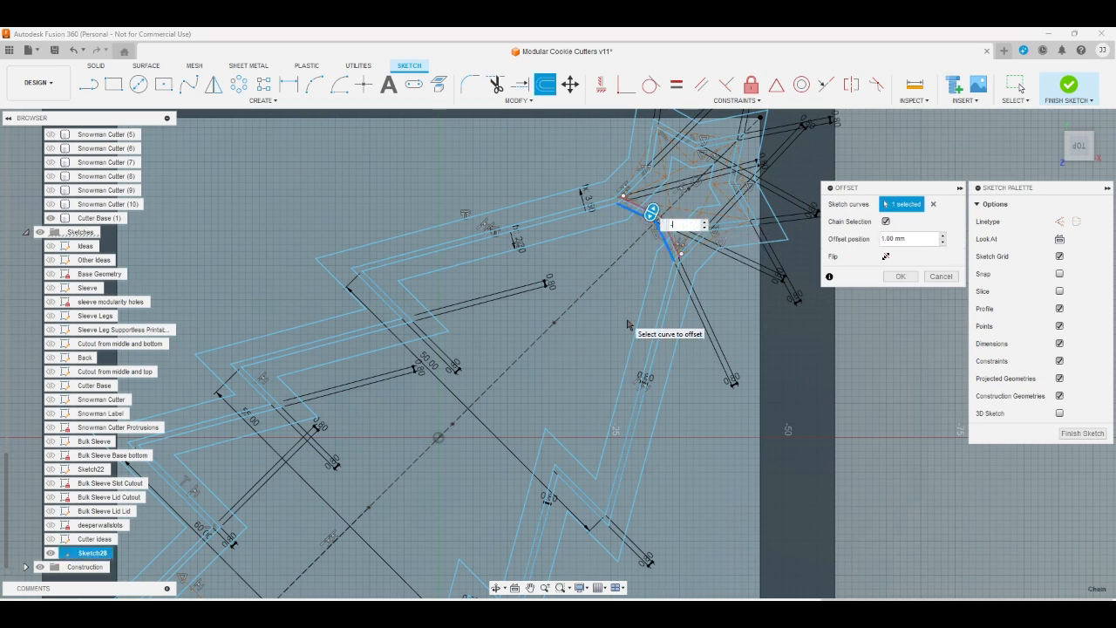
type("w")
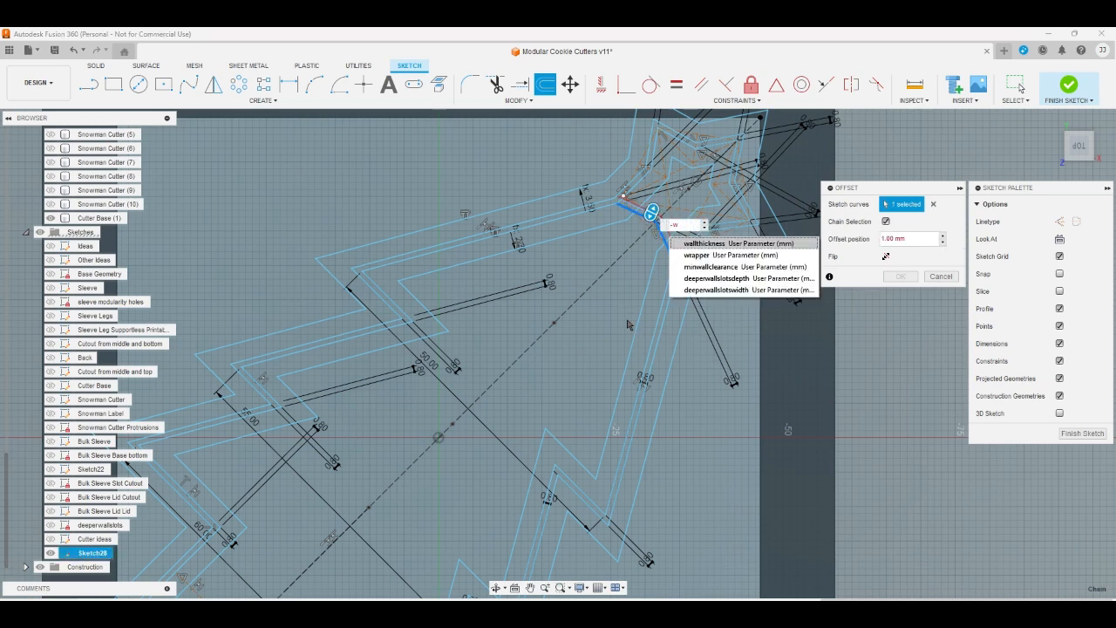
type("*2-0.8")
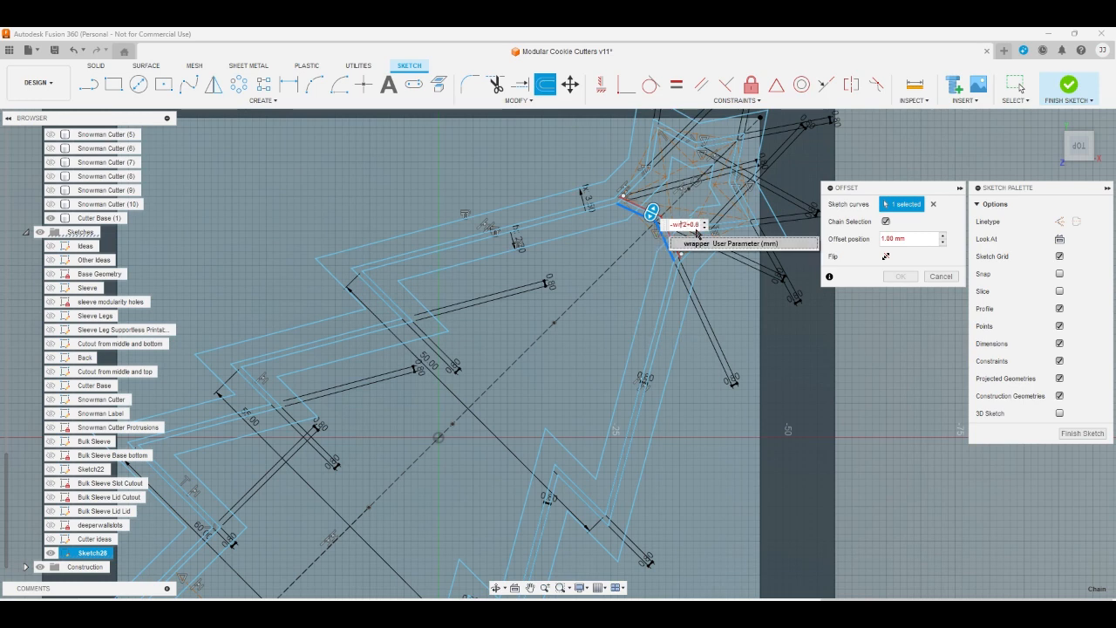
key("Return")
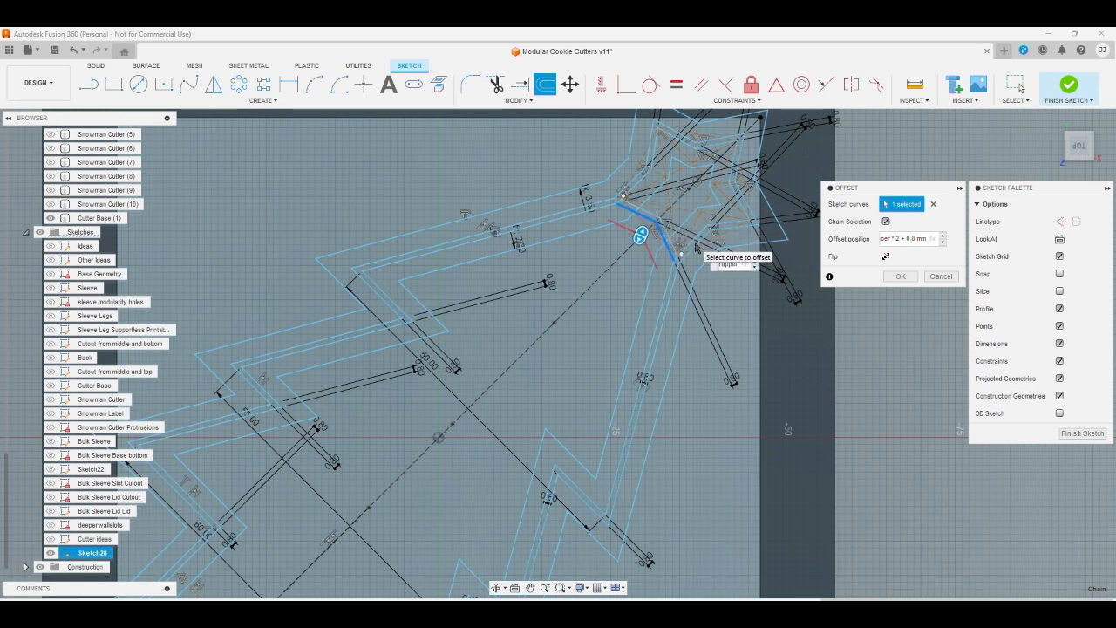
key("Return")
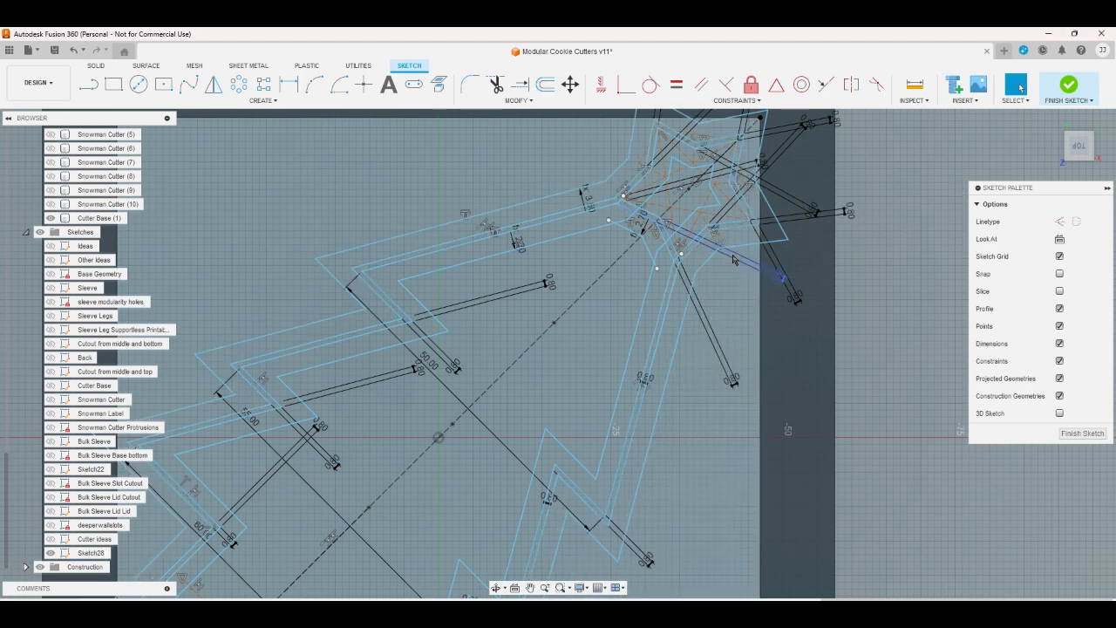
Offset the same V-shaped line pair into the star by -wrapper*2
left_click(545, 84)
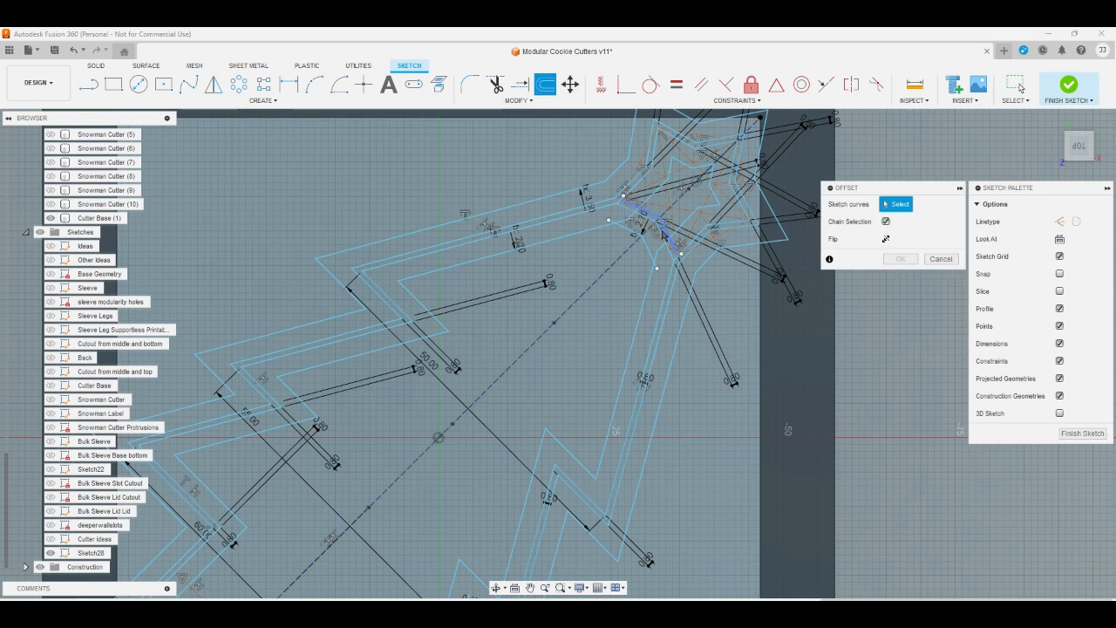
left_click(655, 228)
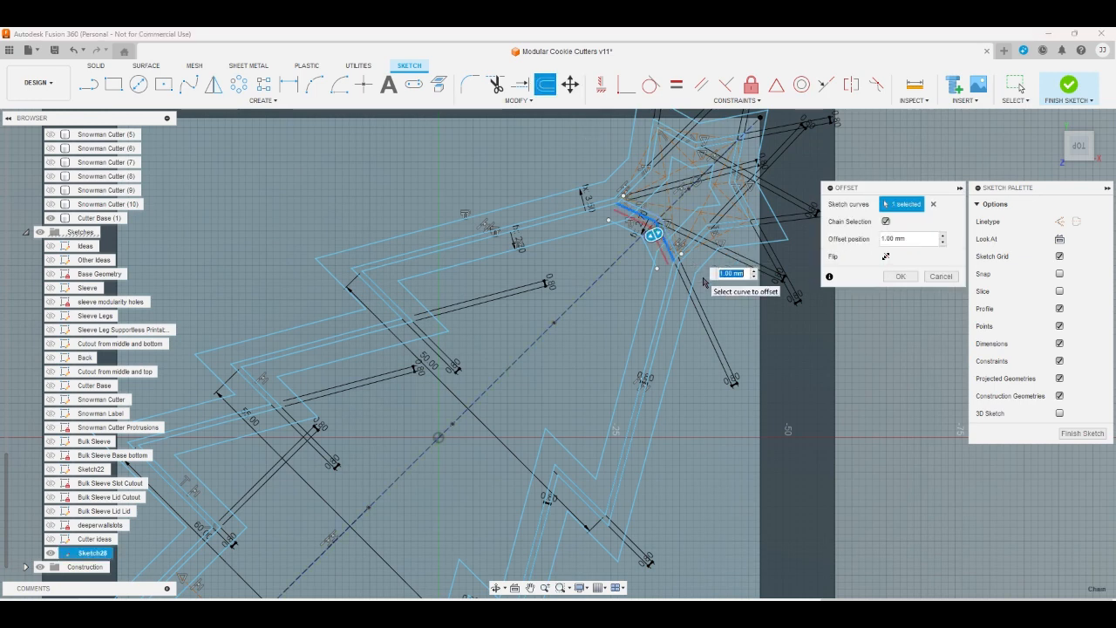
type("w")
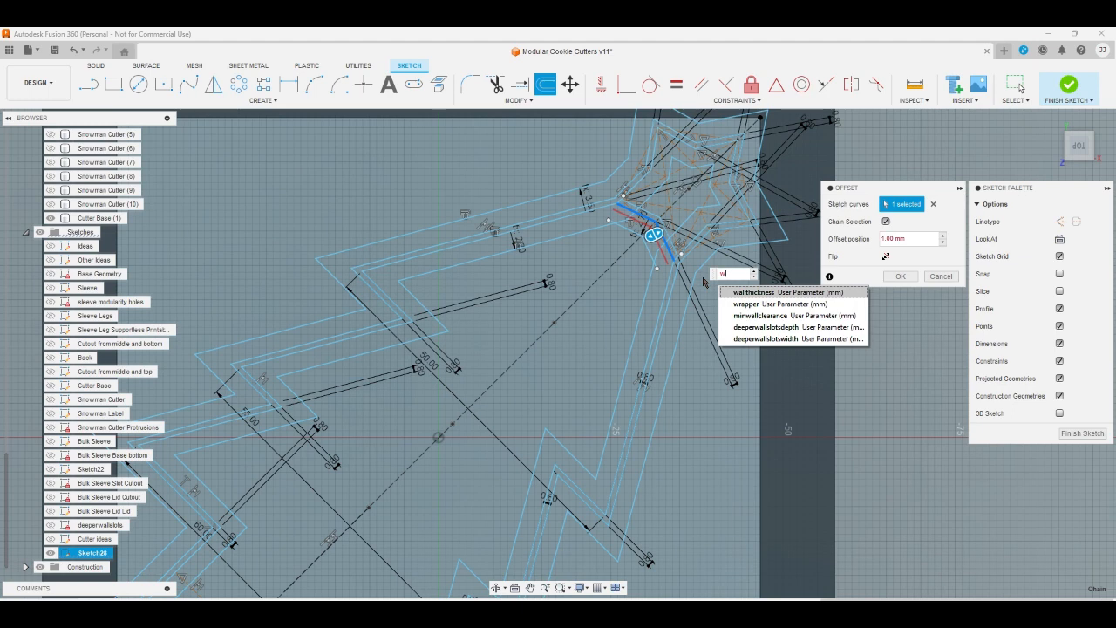
key("Down")
key("Return")
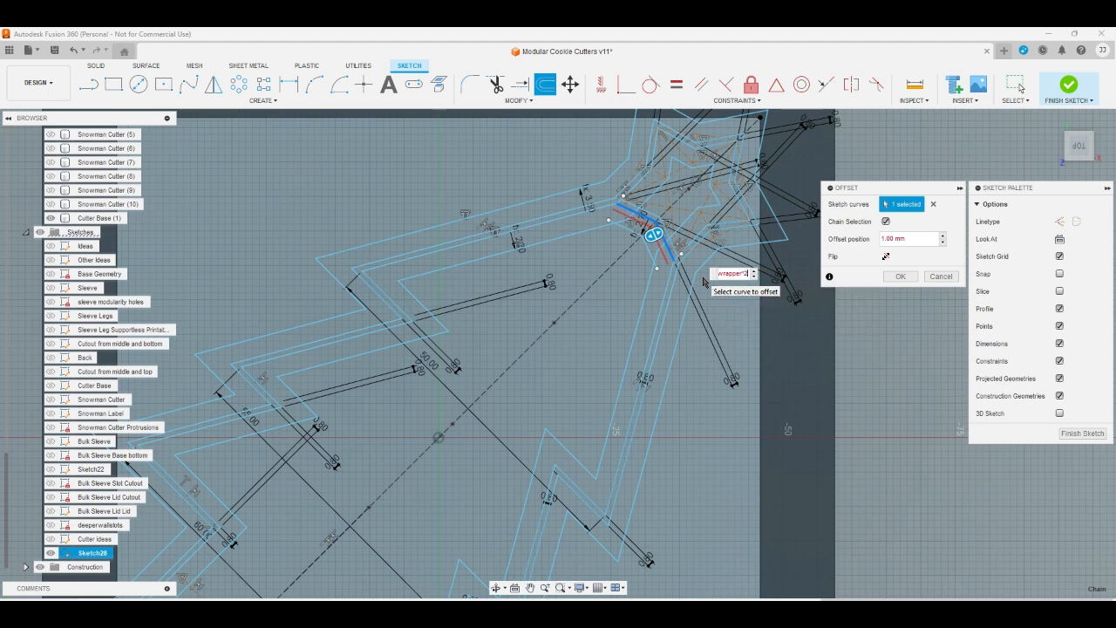
type("*2")
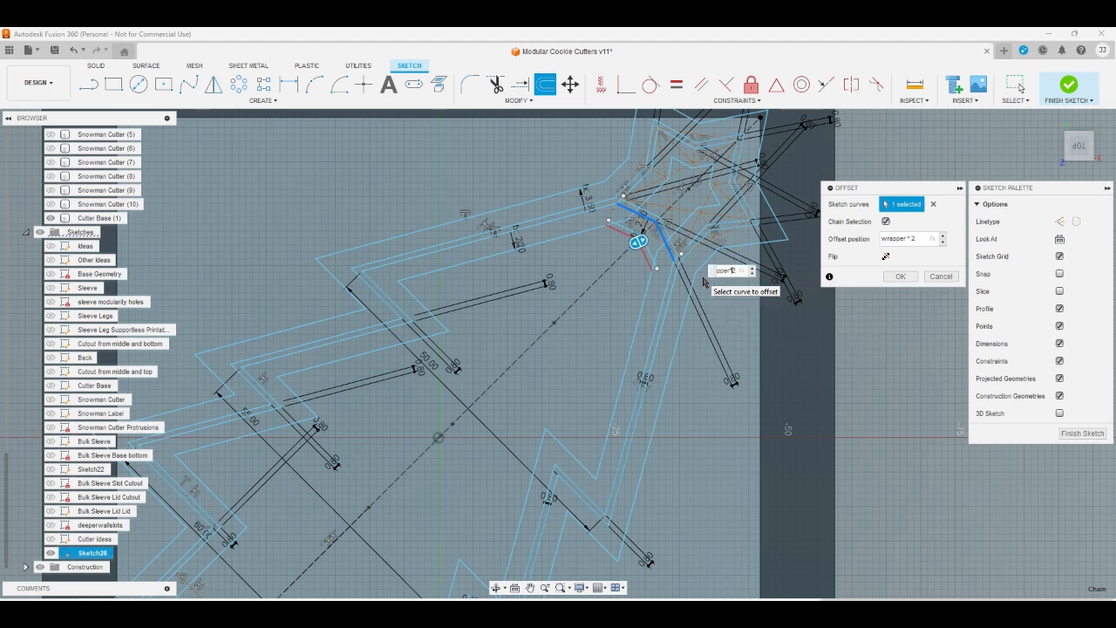
key("Home")
type("-")
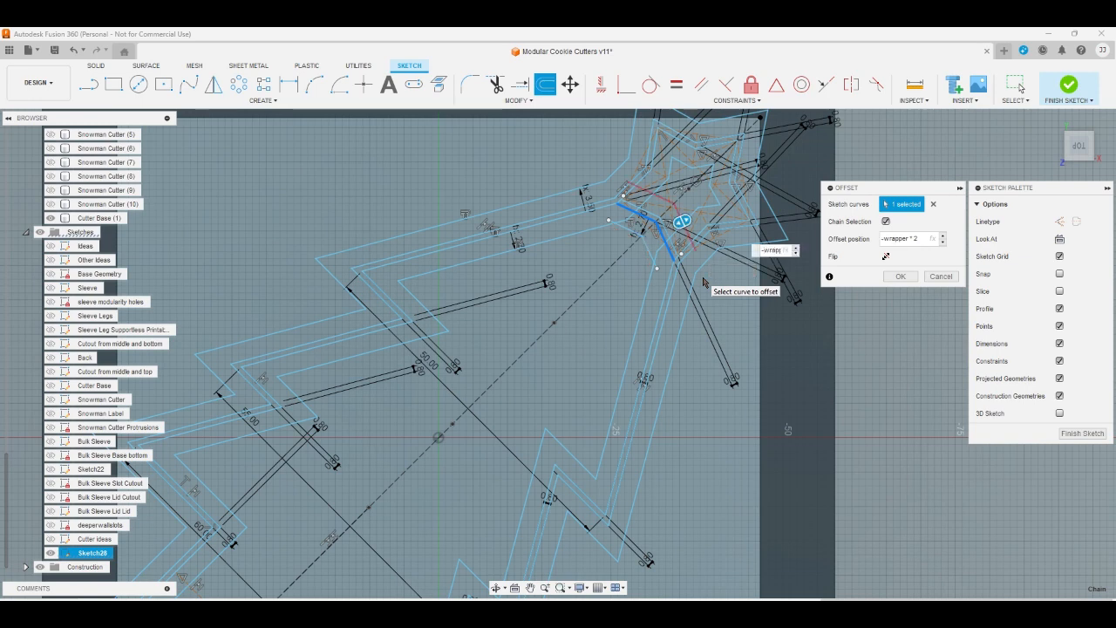
left_click(899, 276)
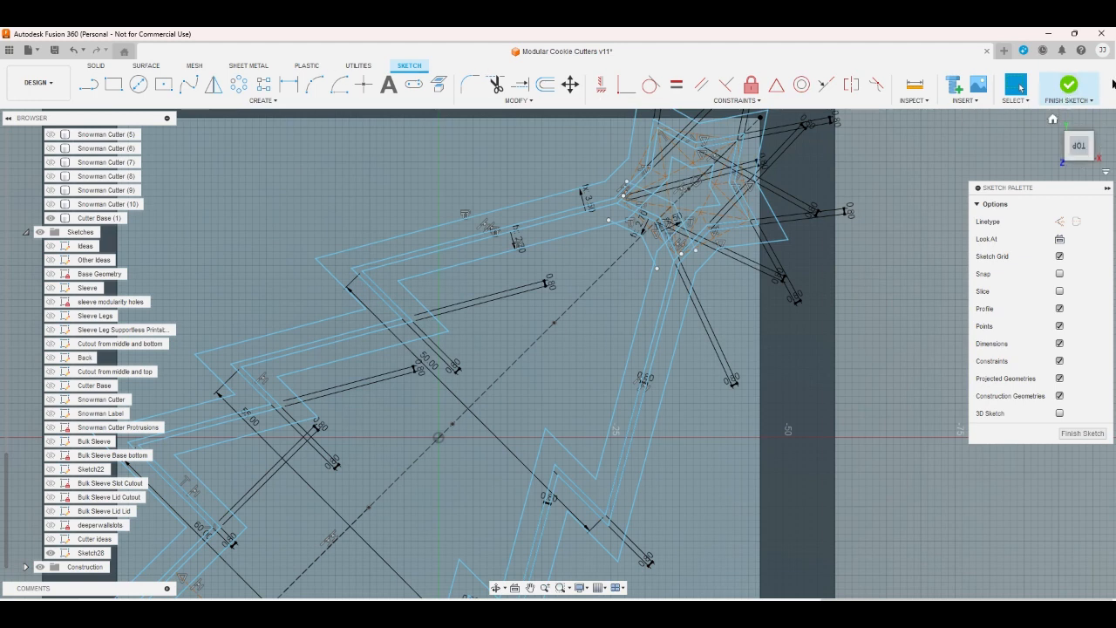
Finish the sketch and extrude the narrow V-shaped profiles at the star's base by cutterheight-0.3, joined to the body
left_click(1071, 85)
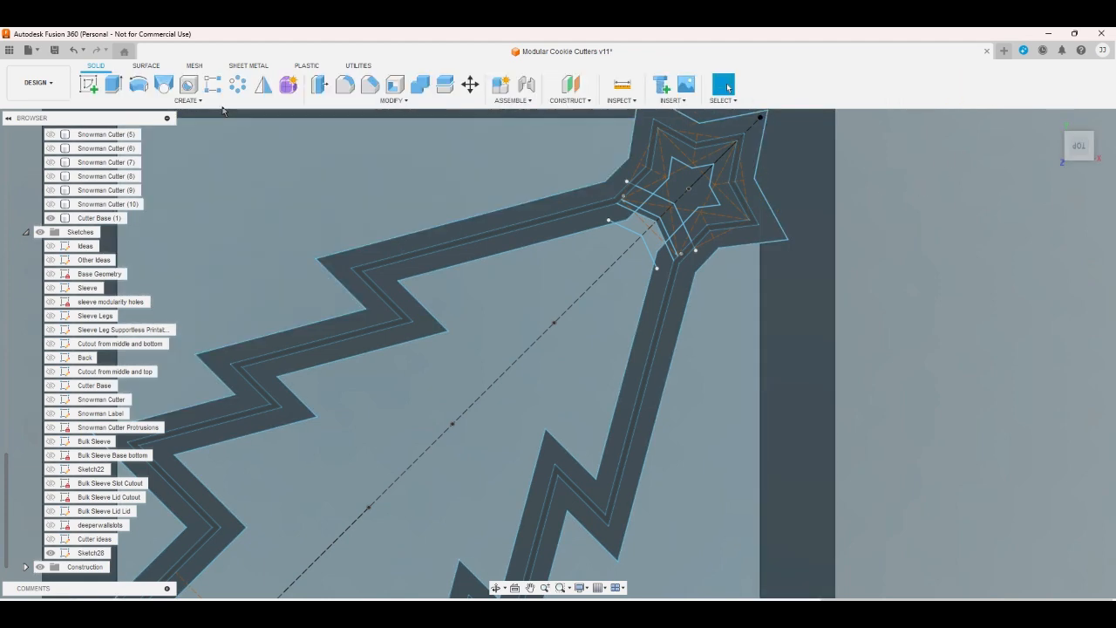
left_click(114, 83)
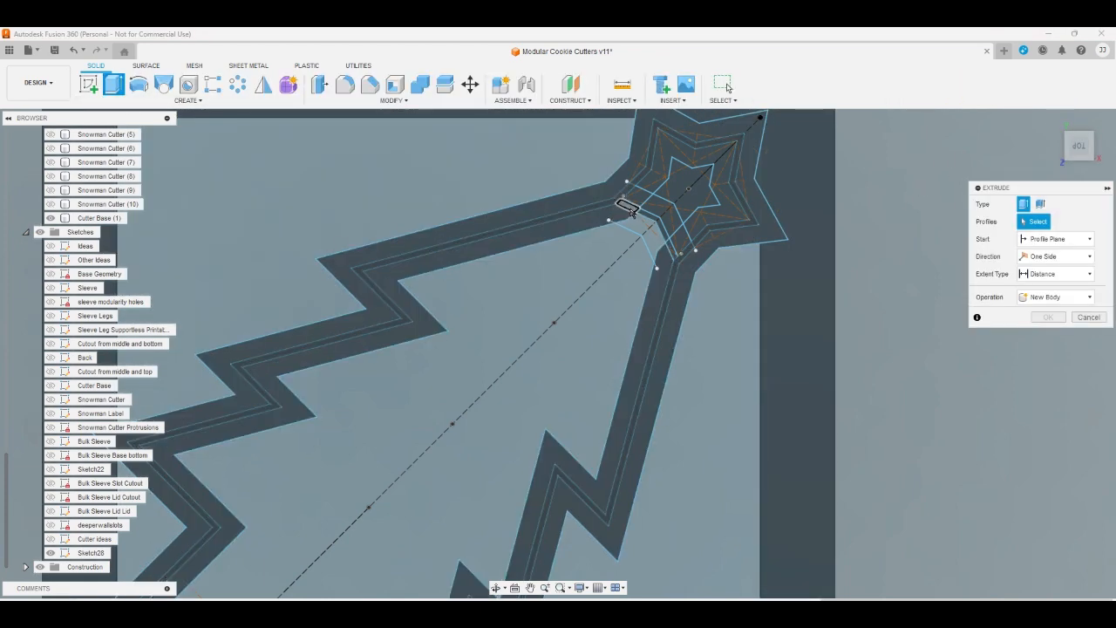
left_click(628, 208)
left_click(670, 248)
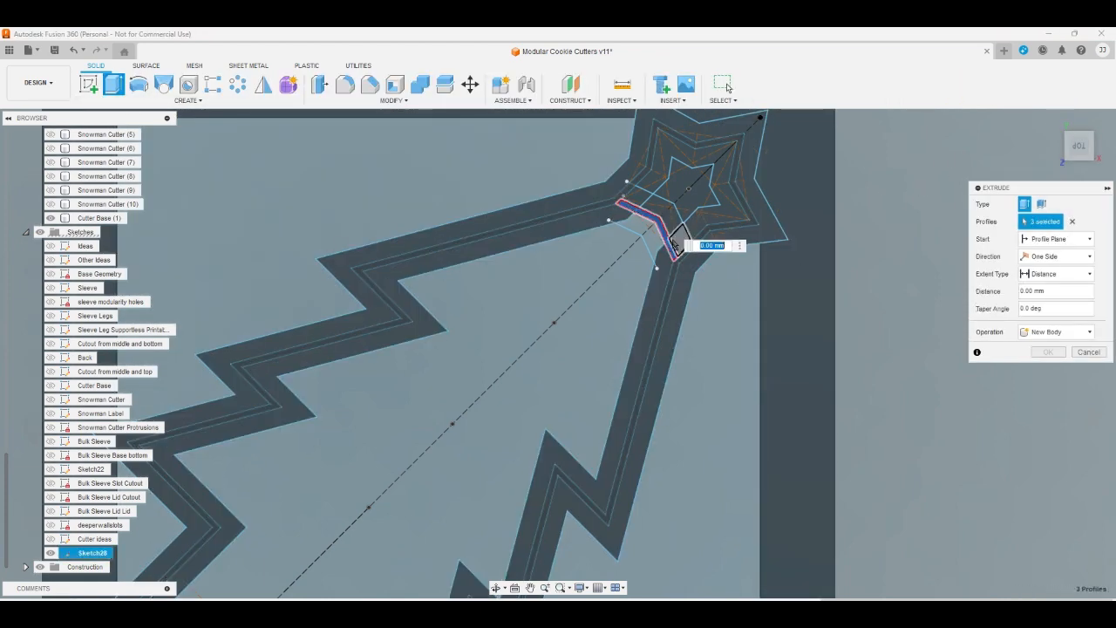
left_click(1052, 119)
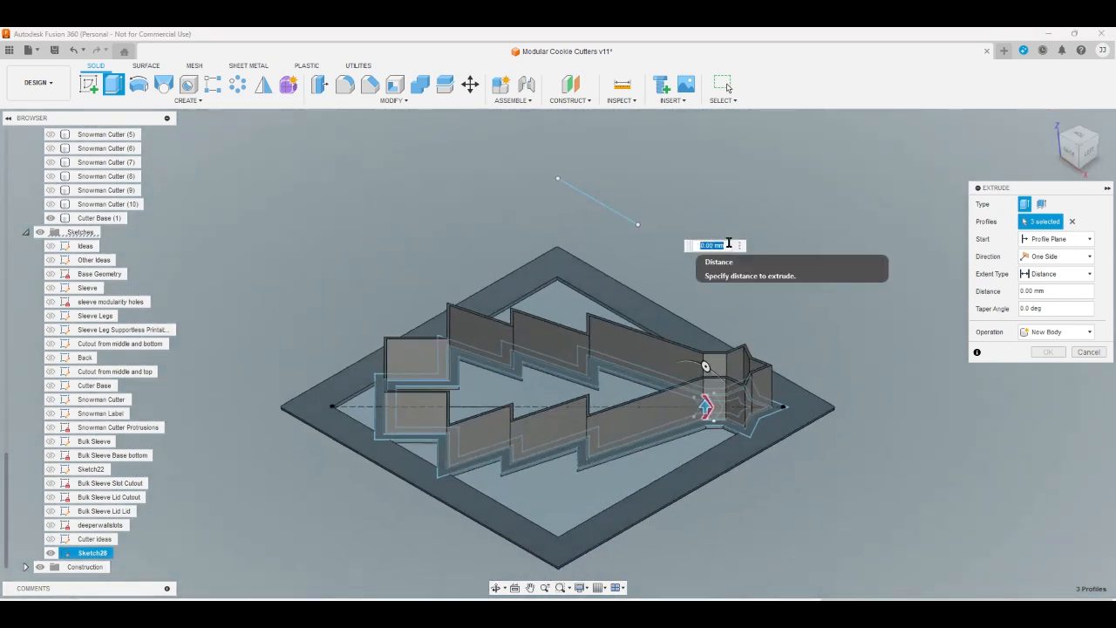
type("c")
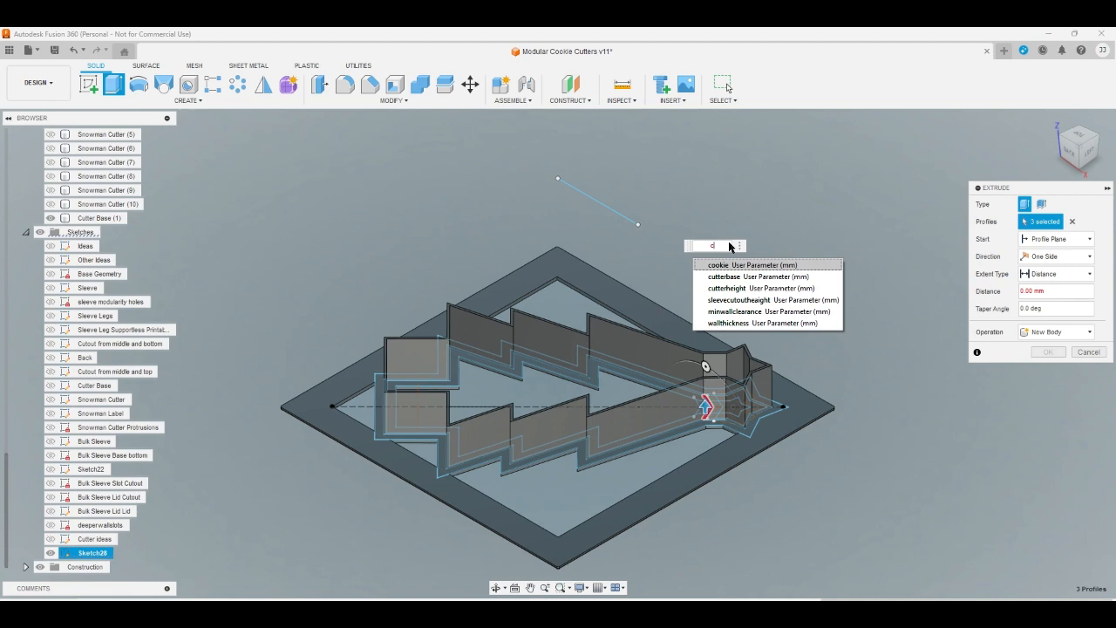
left_click(741, 288)
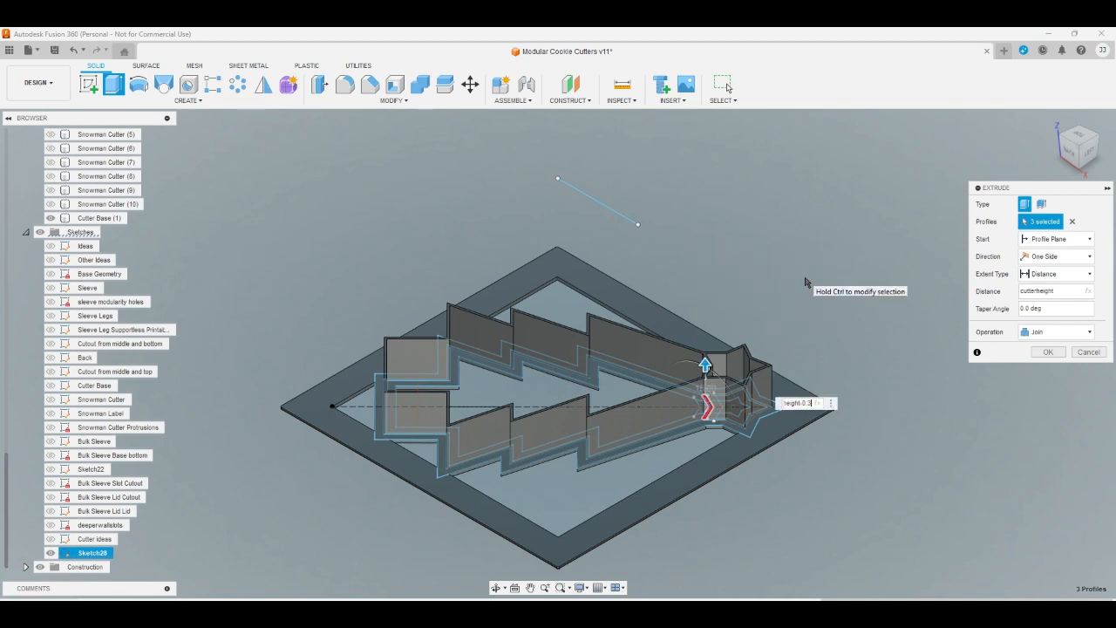
type("-0.3")
key("Return")
Examine the V-shaped wall at the star's base up close, from above and in the whole cutter
scroll(697, 374, "up", 8)
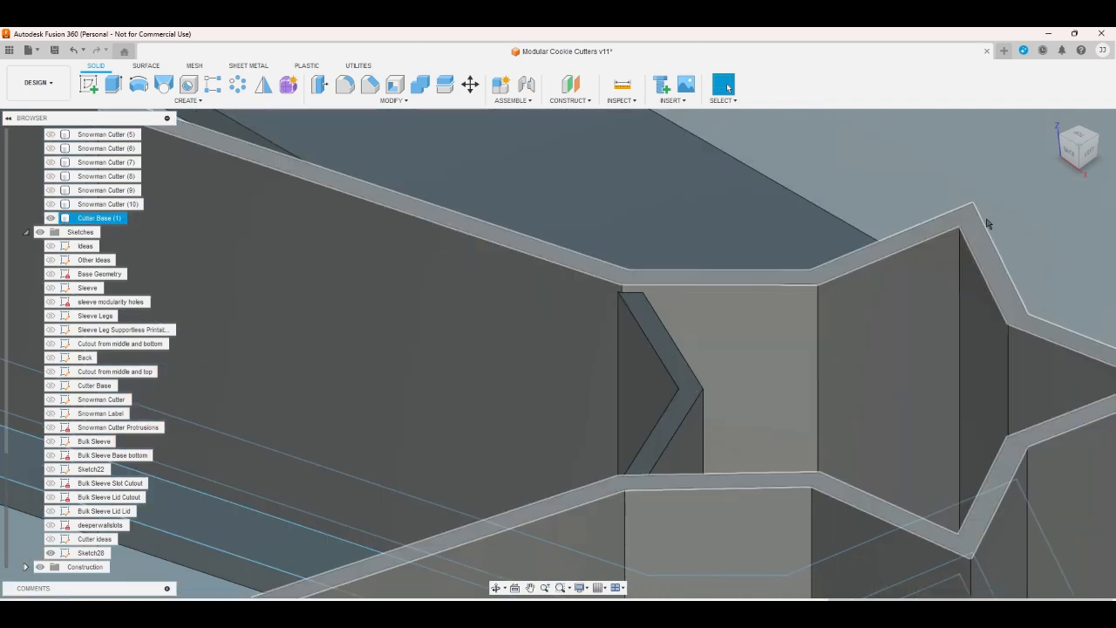
left_click_drag(1077, 140, 1060, 172)
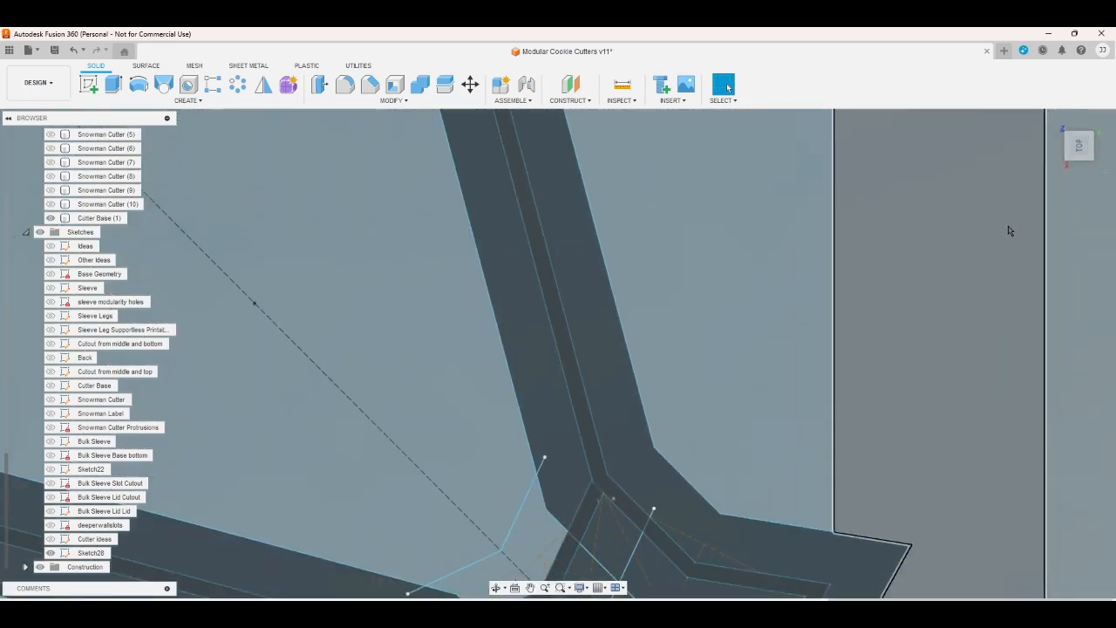
scroll(630, 468, "up", 3)
scroll(657, 471, "down", 3)
scroll(741, 381, "down", 5)
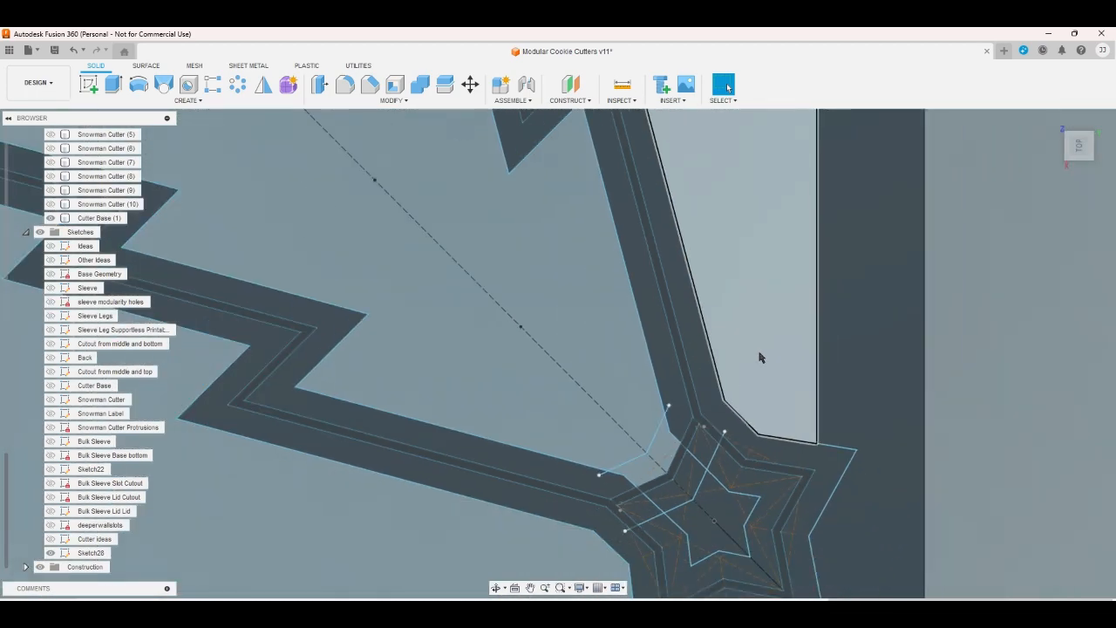
left_click(1052, 121)
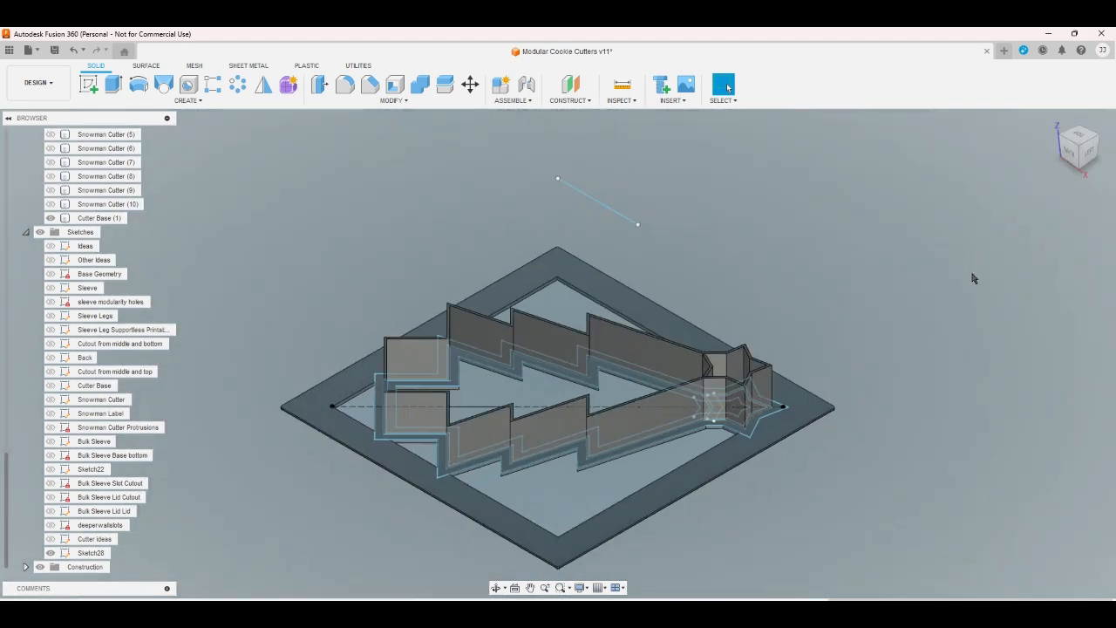
left_click(1090, 159)
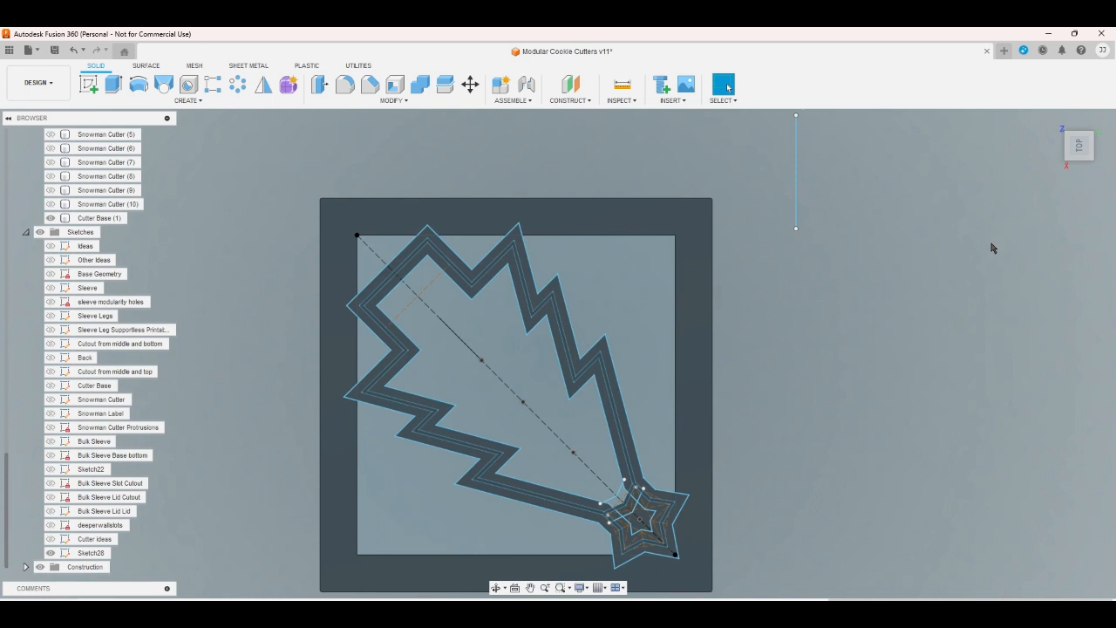
scroll(986, 256, "down", 2)
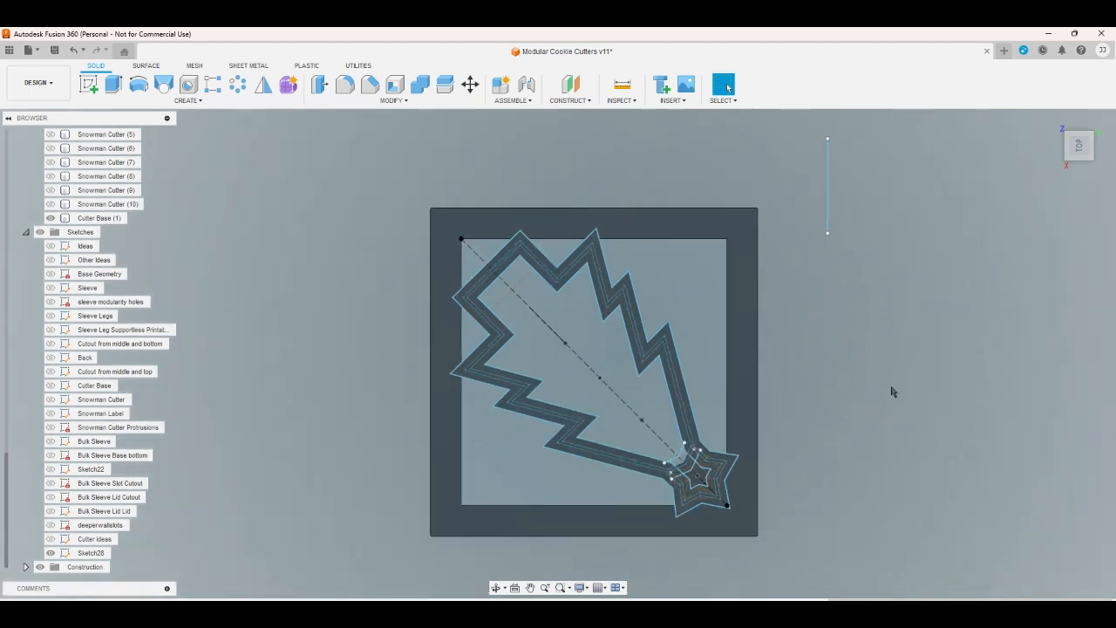
Open Sketch28 for editing and draw two diagonal lines, about 31 mm and 34 mm long, from the tree's outline to the frame's inner edge
left_click(95, 553)
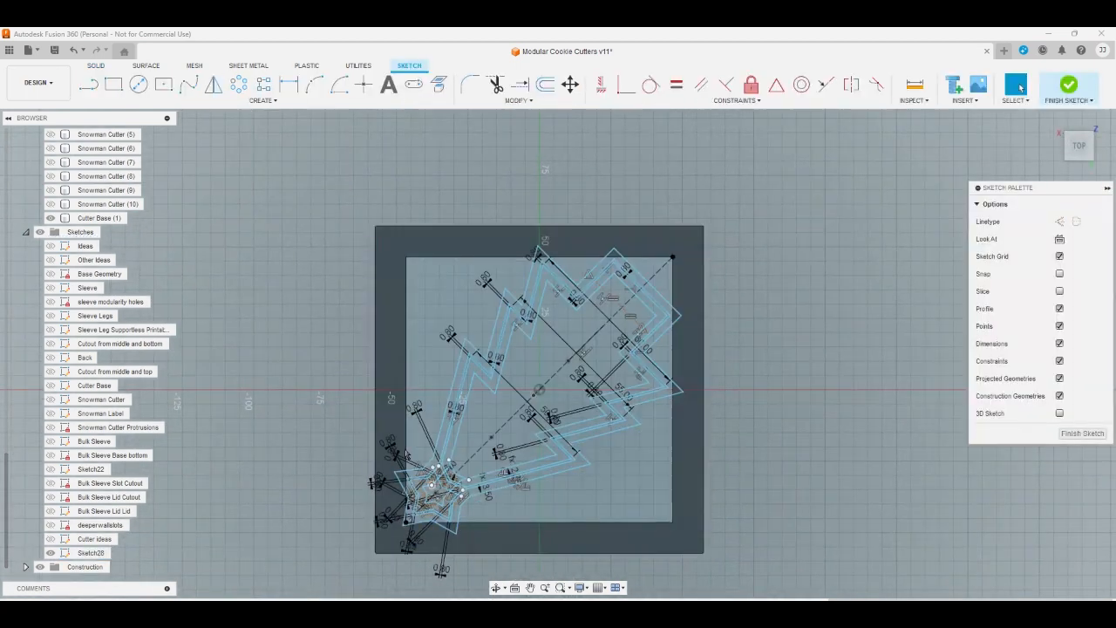
left_click(89, 85)
scroll(413, 353, "up", 2)
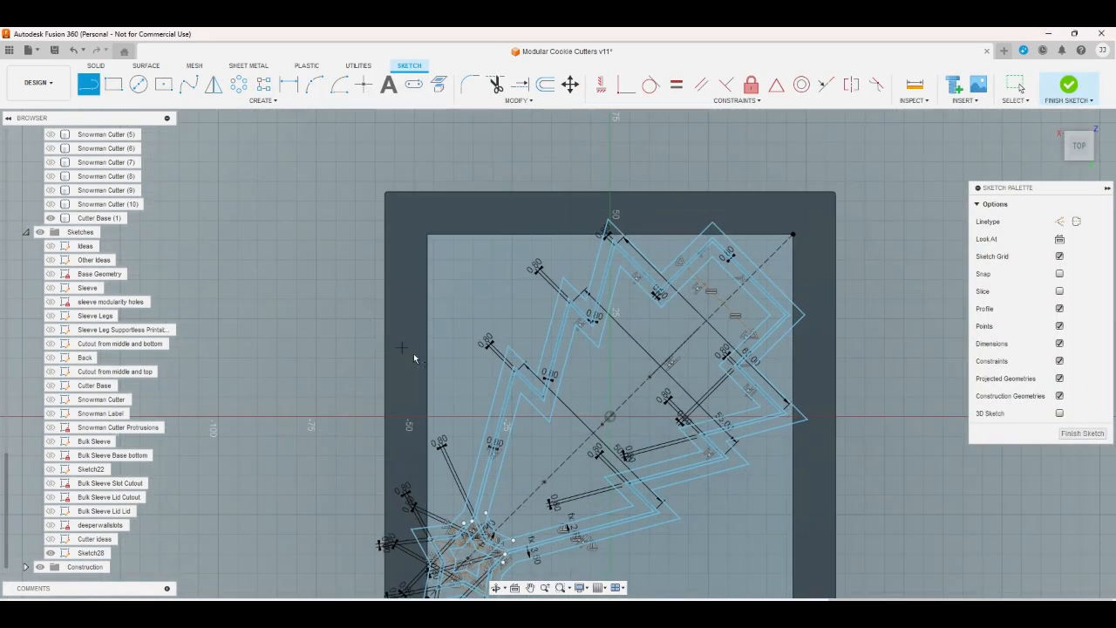
left_click(493, 390)
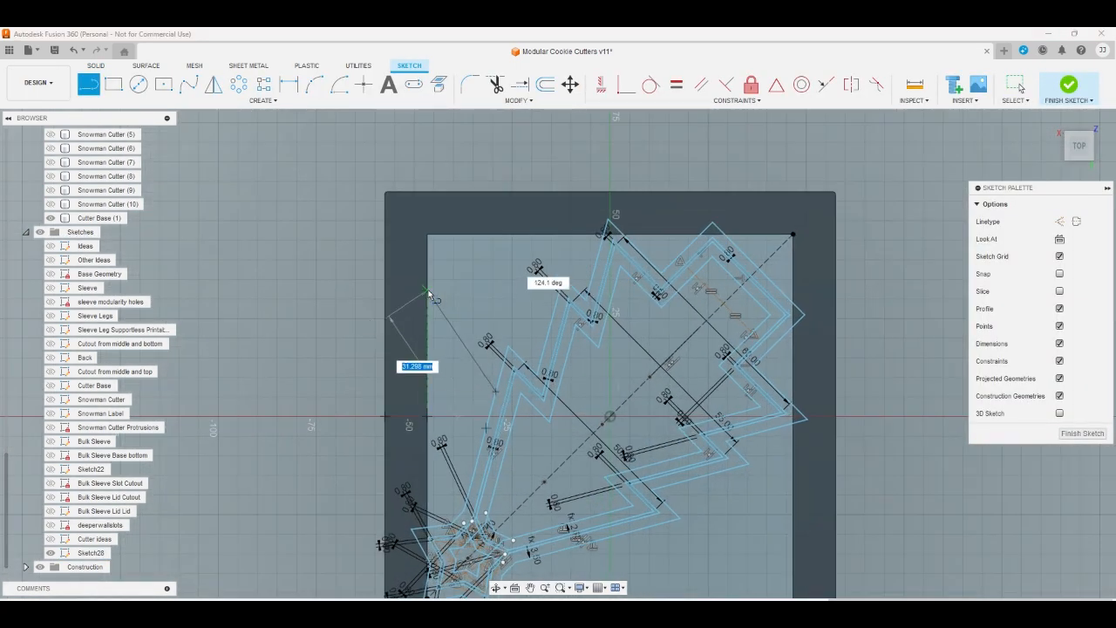
left_click(450, 290)
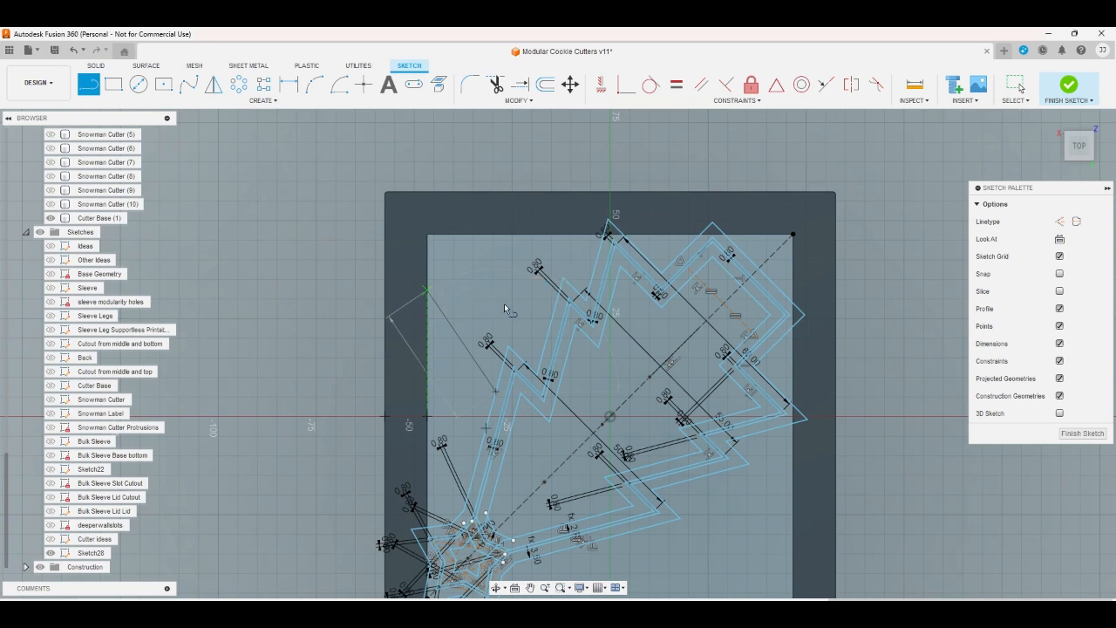
left_click(548, 329)
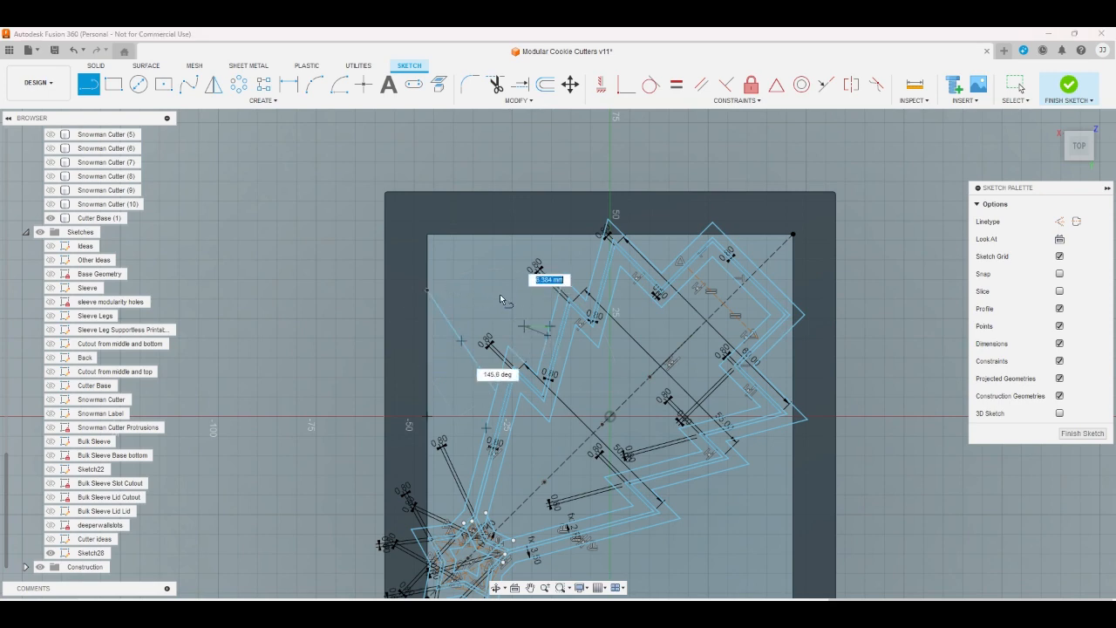
right_click(472, 135)
left_click(470, 160)
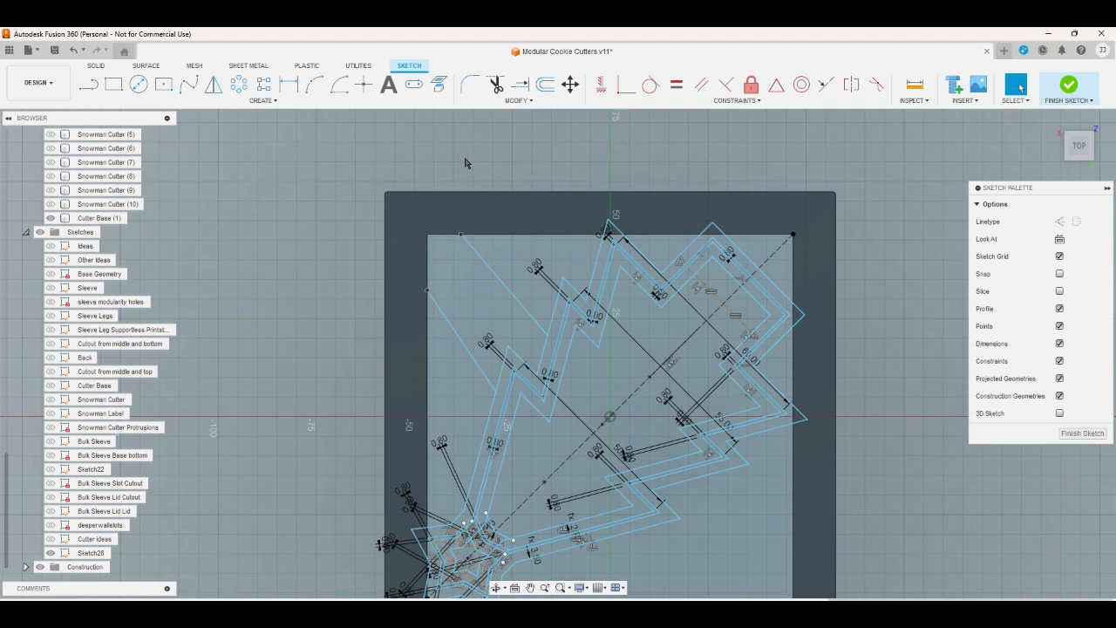
Constrain both diagonal lines perpendicular to the tree's dashed centre axis
scroll(466, 163, "down", 2)
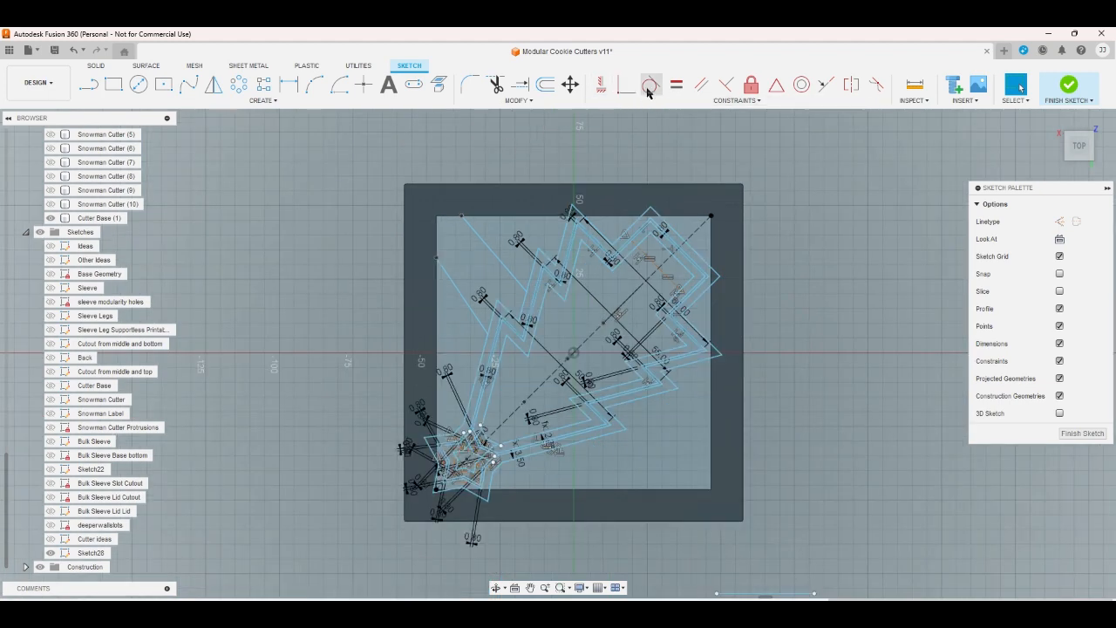
left_click(726, 84)
left_click(509, 254)
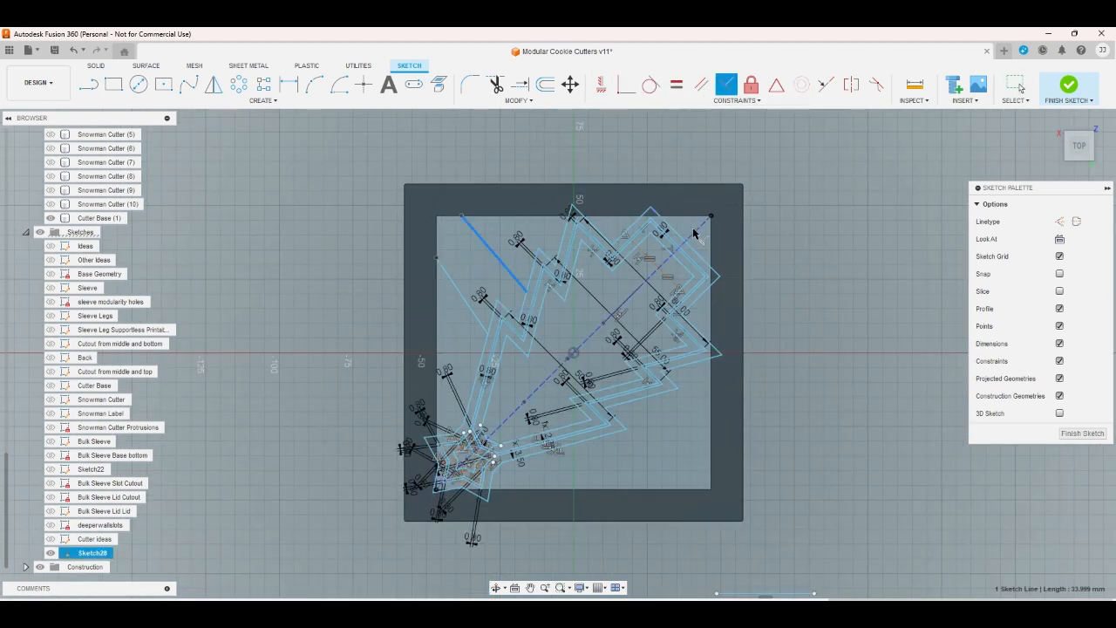
left_click(694, 233)
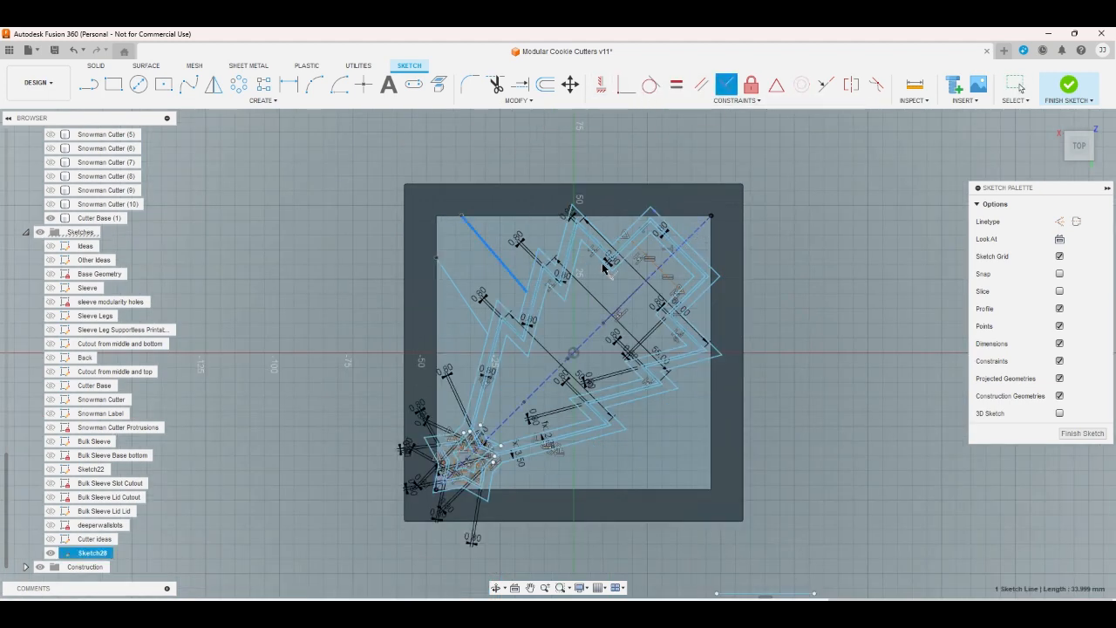
left_click(456, 290)
left_click(694, 232)
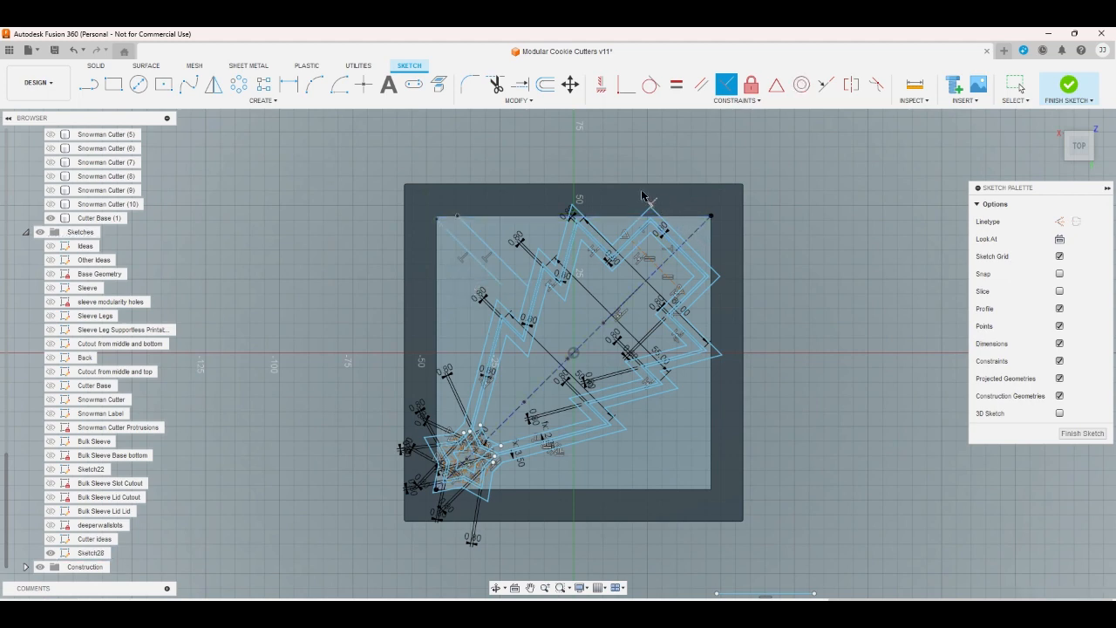
right_click(558, 150)
left_click(586, 150)
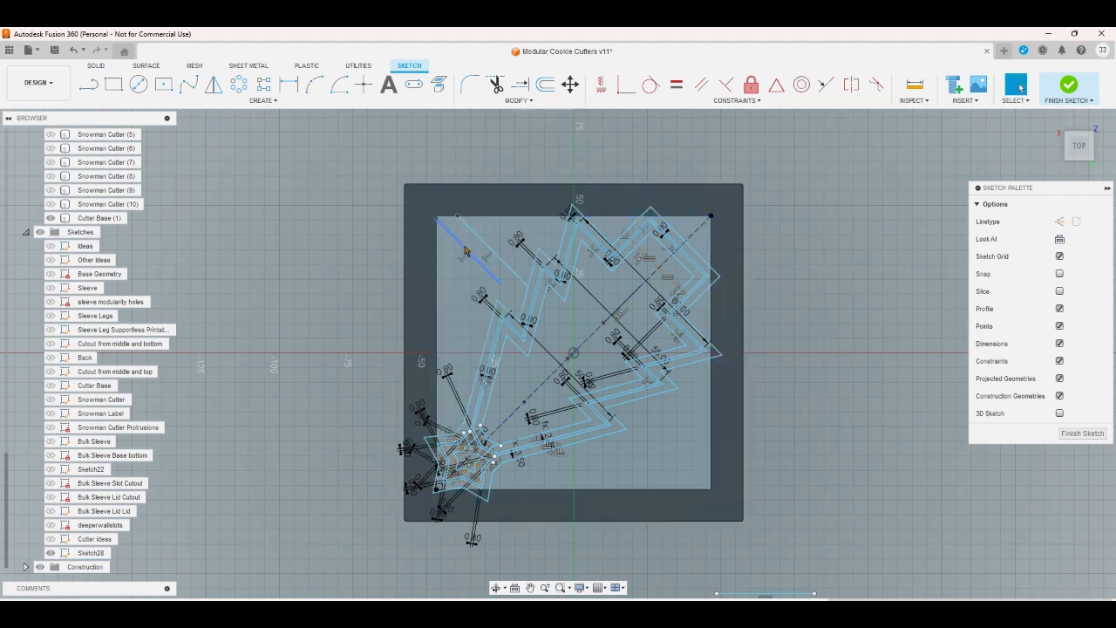
Try moving the diagonal line nearer the star, undo the move, and delete that line
left_click_drag(462, 254, 463, 282)
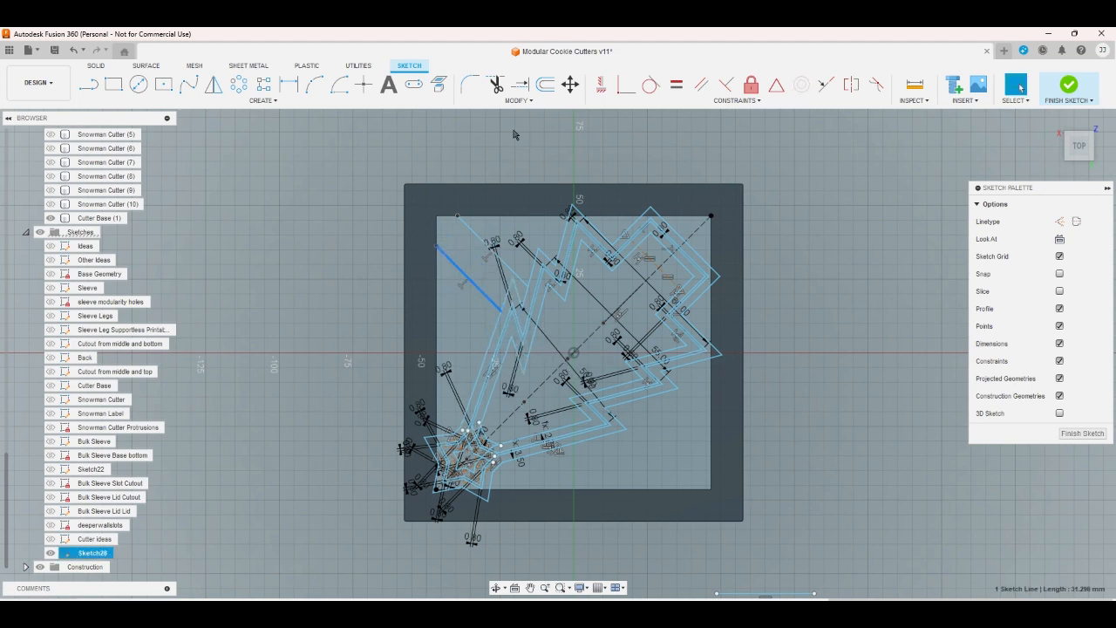
key("ctrl+z")
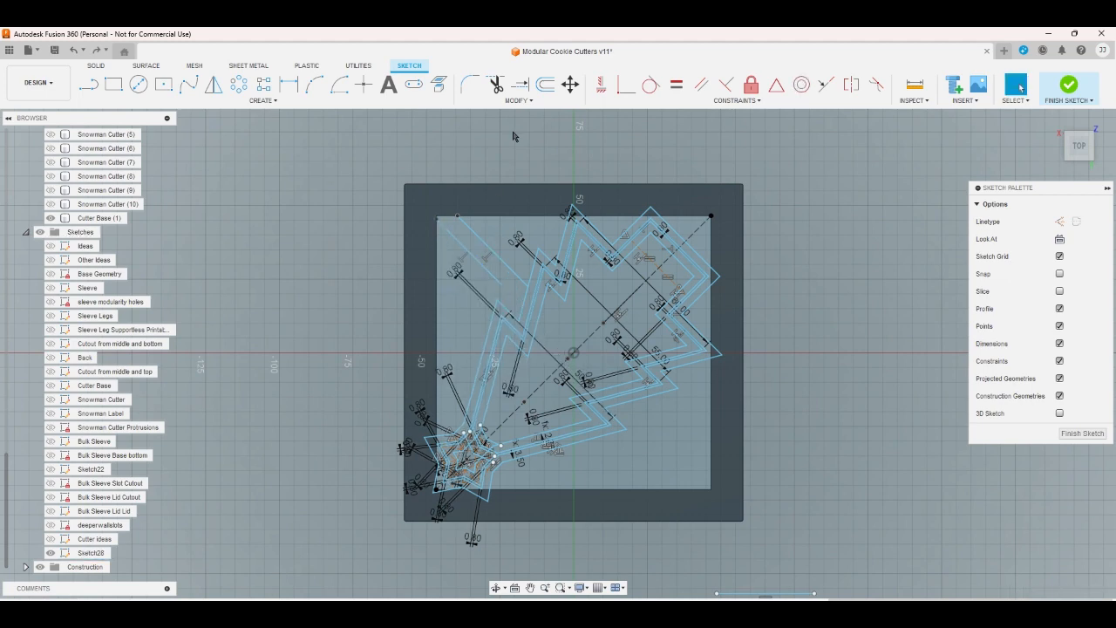
right_click(522, 163)
left_click(523, 163)
left_click(475, 254)
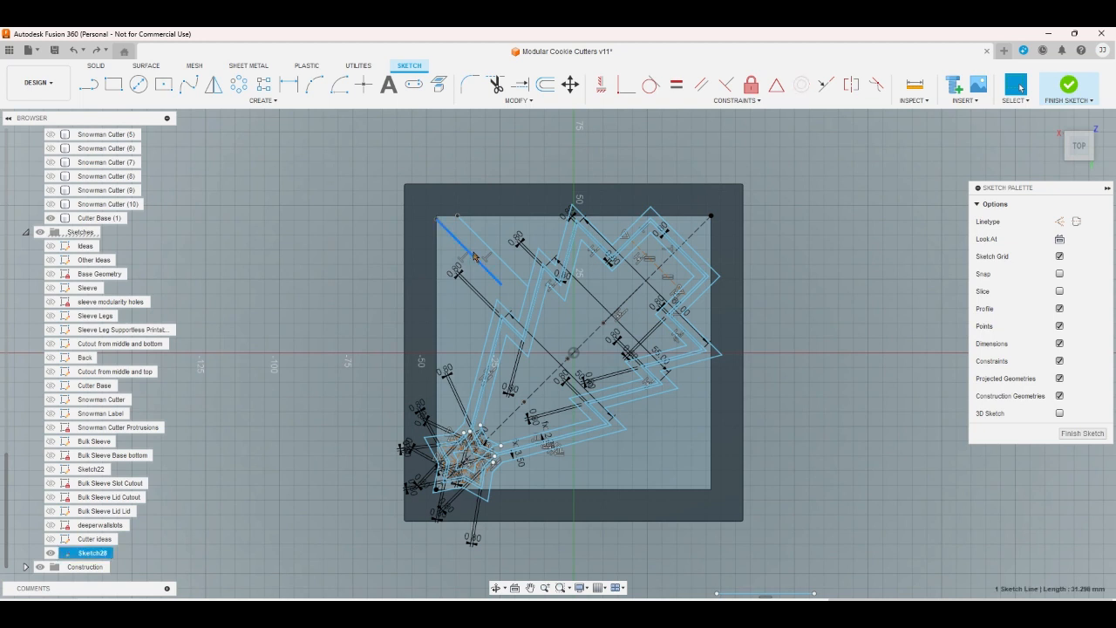
key("l")
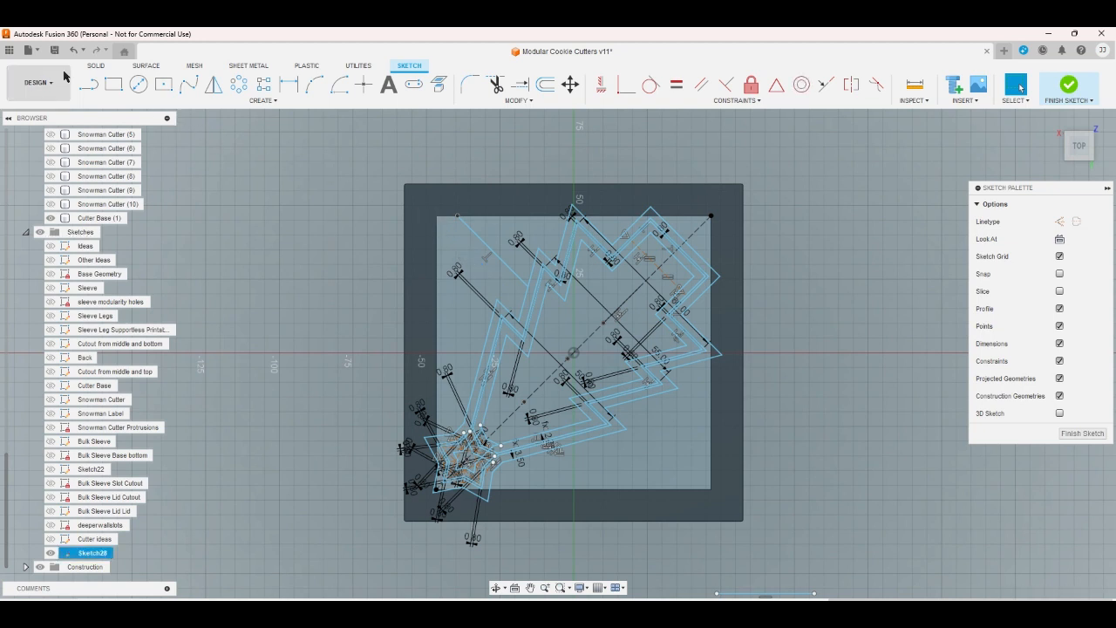
Draw a replacement diagonal line about 26 mm long from the tree's outline near the star to the frame's inner edge
left_click(39, 83)
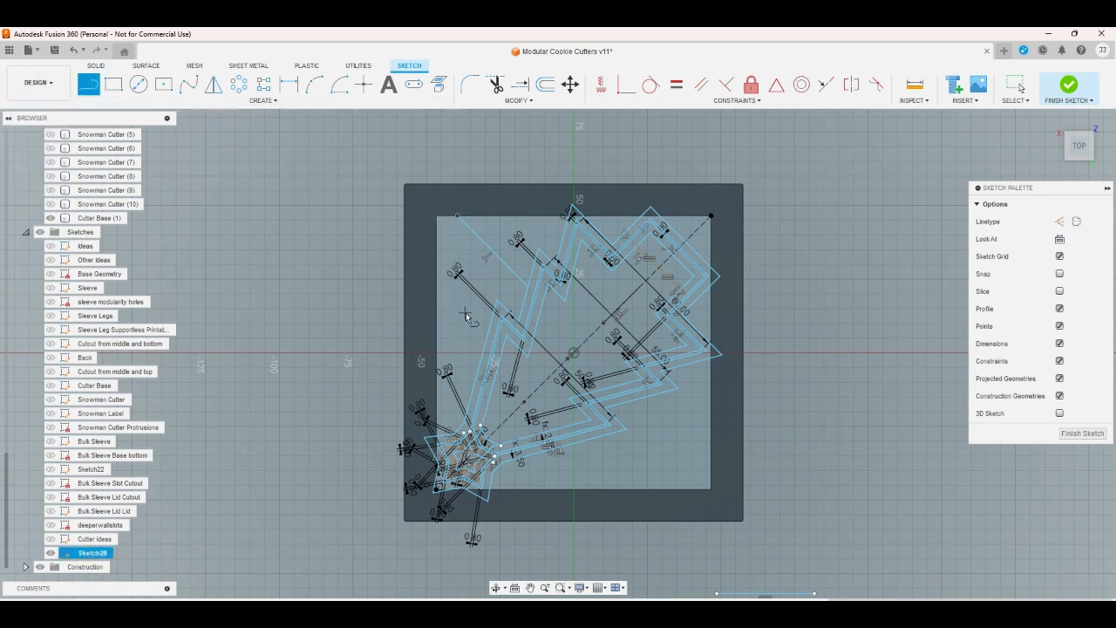
left_click(488, 339)
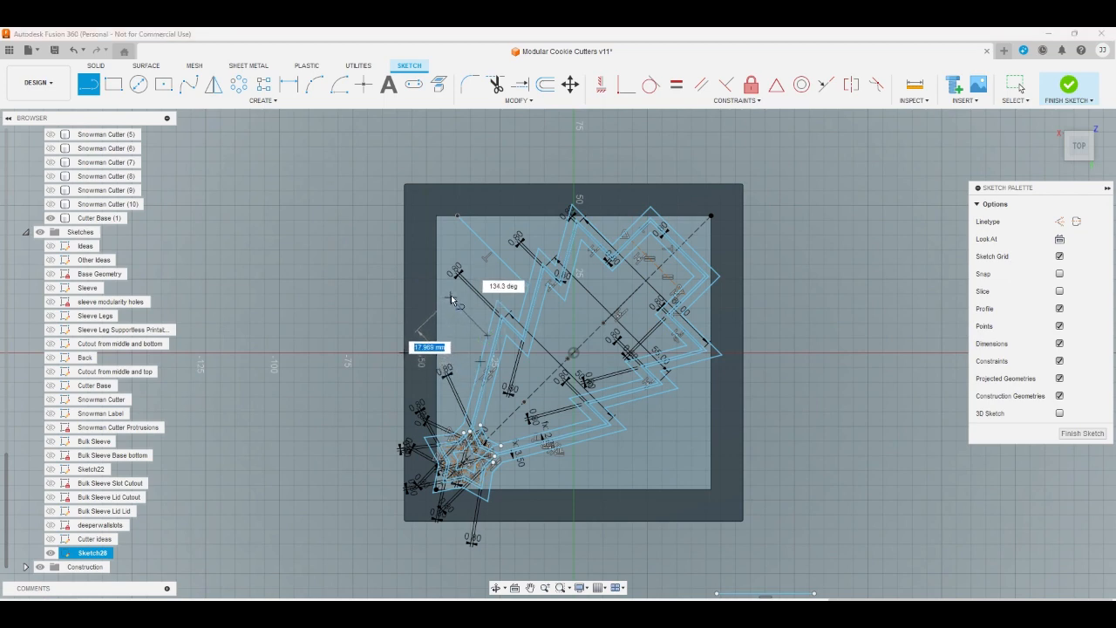
right_click(505, 160)
left_click(538, 161)
Constrain the replacement diagonal line perpendicular to the tree's dashed centre axis
left_click(726, 84)
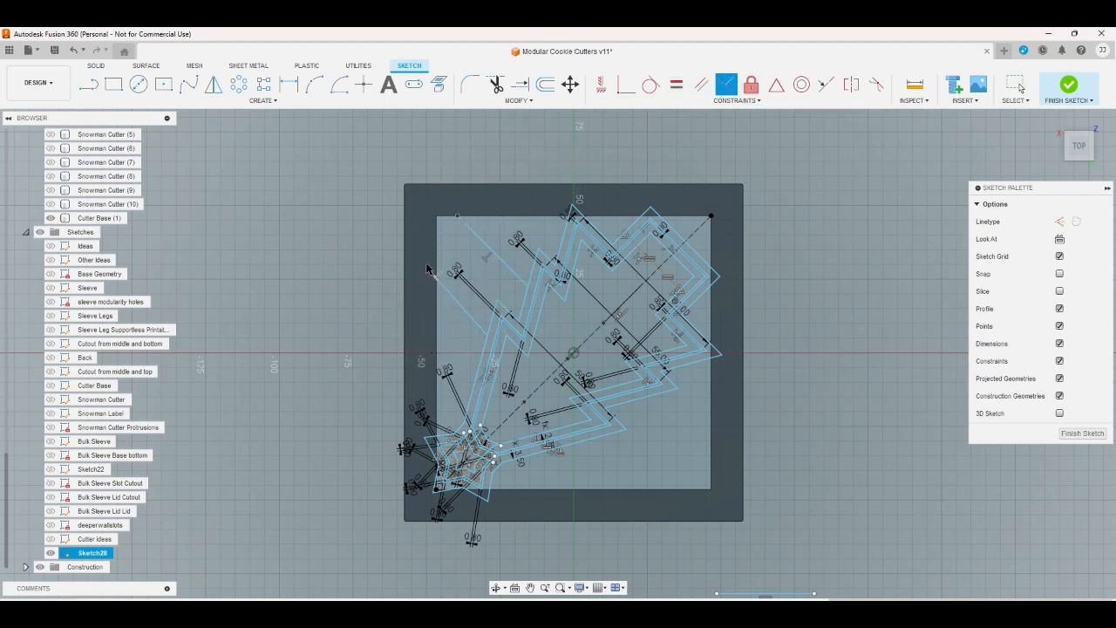
left_click(493, 324)
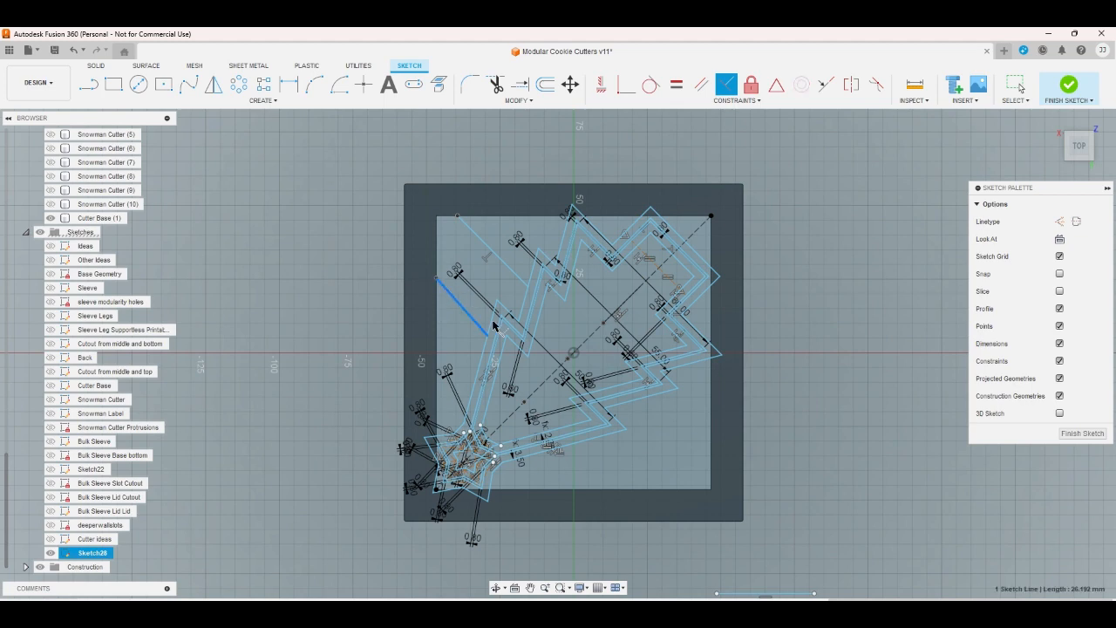
left_click(691, 237)
right_click(581, 137)
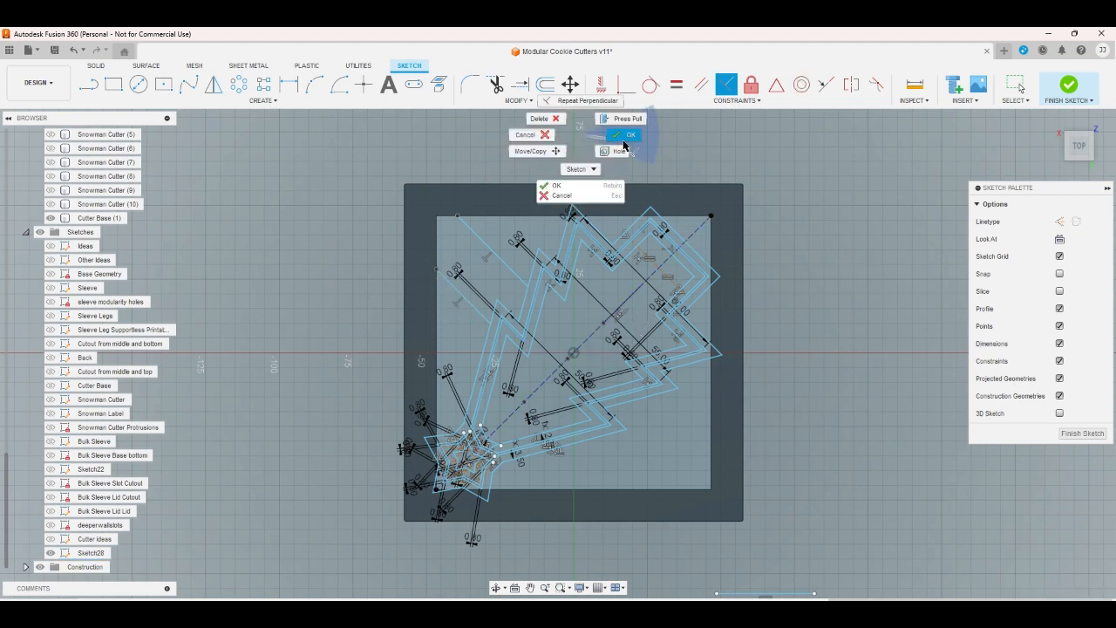
left_click(620, 140)
Dimension the spacing between the two parallel diagonal lines as 10 mm
key("d")
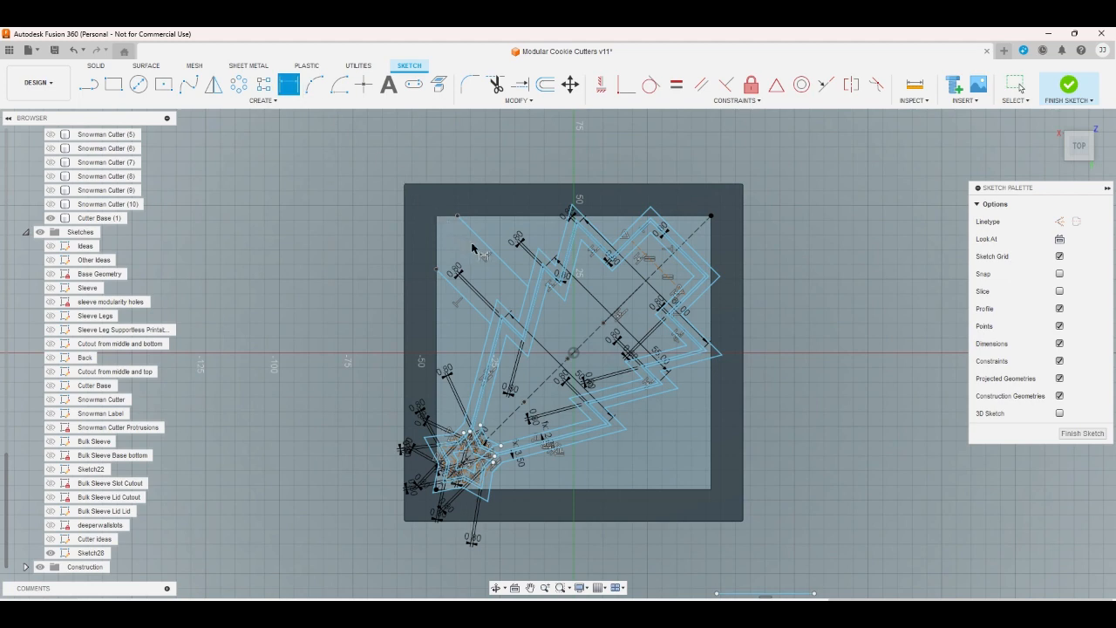
left_click(490, 251)
left_click(455, 289)
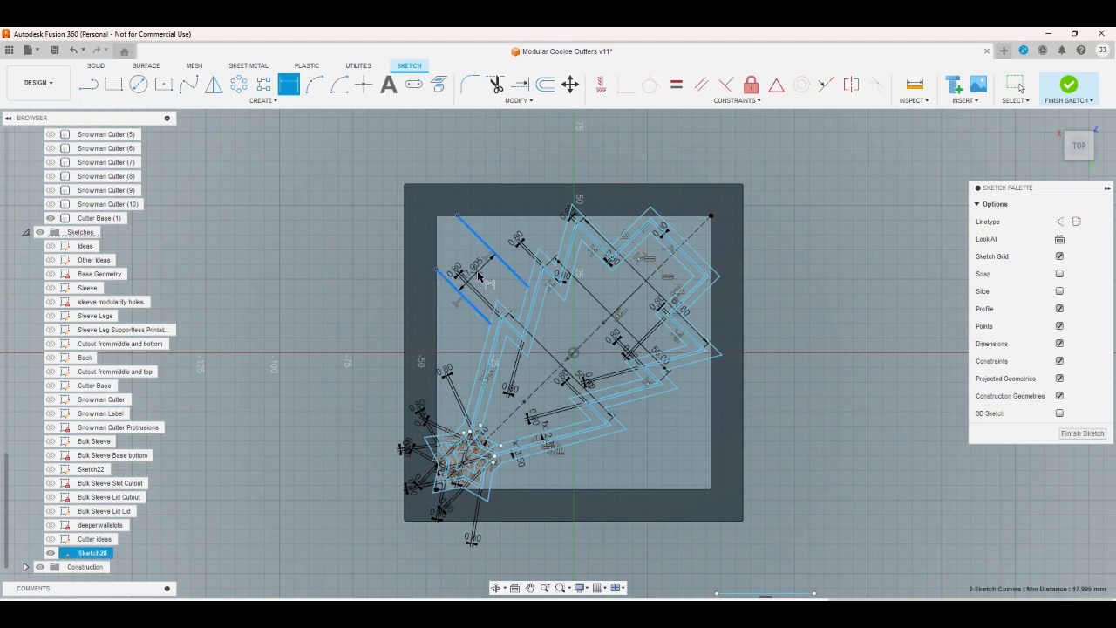
left_click(494, 268)
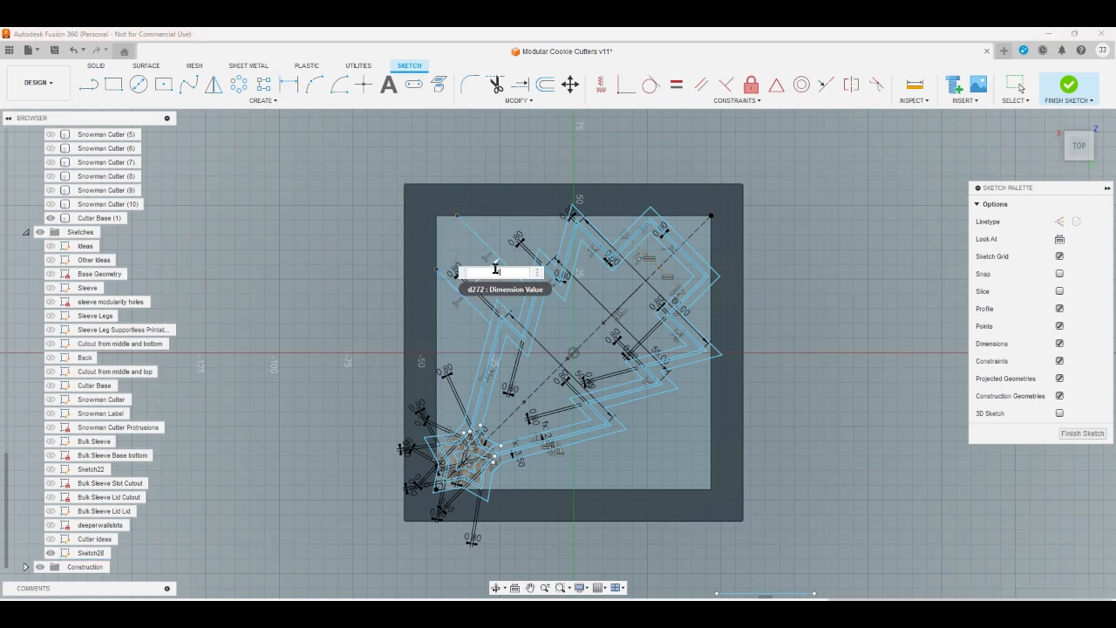
type("10")
key("Return")
scroll(504, 292, "up", 3)
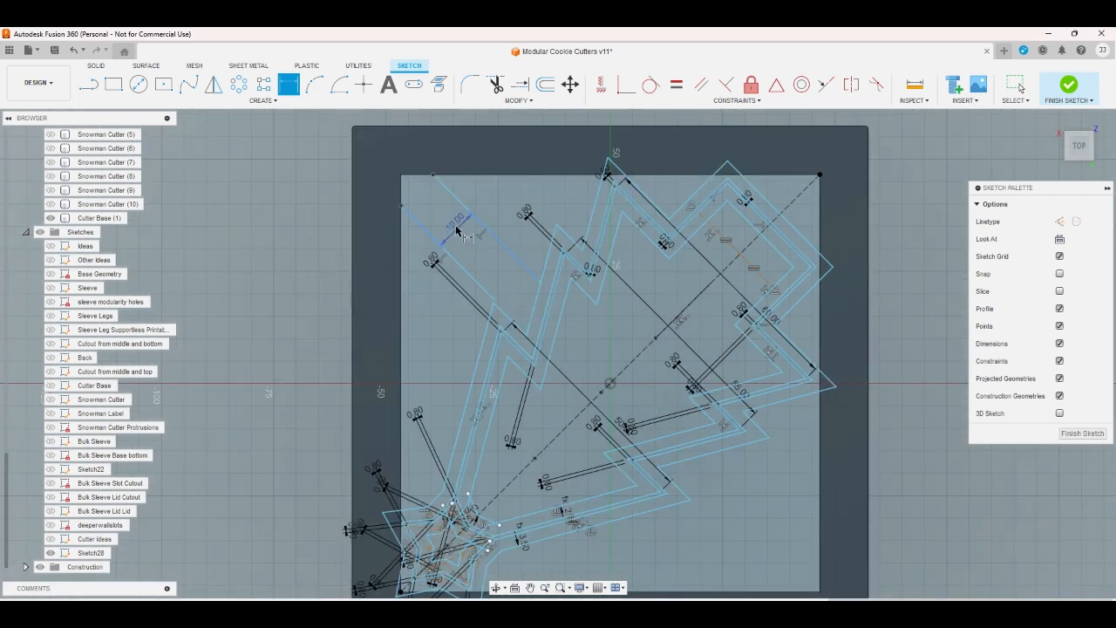
Draw a construction line diagonally across the inner square, from its upper-left corner to its lower-right corner
key("Escape")
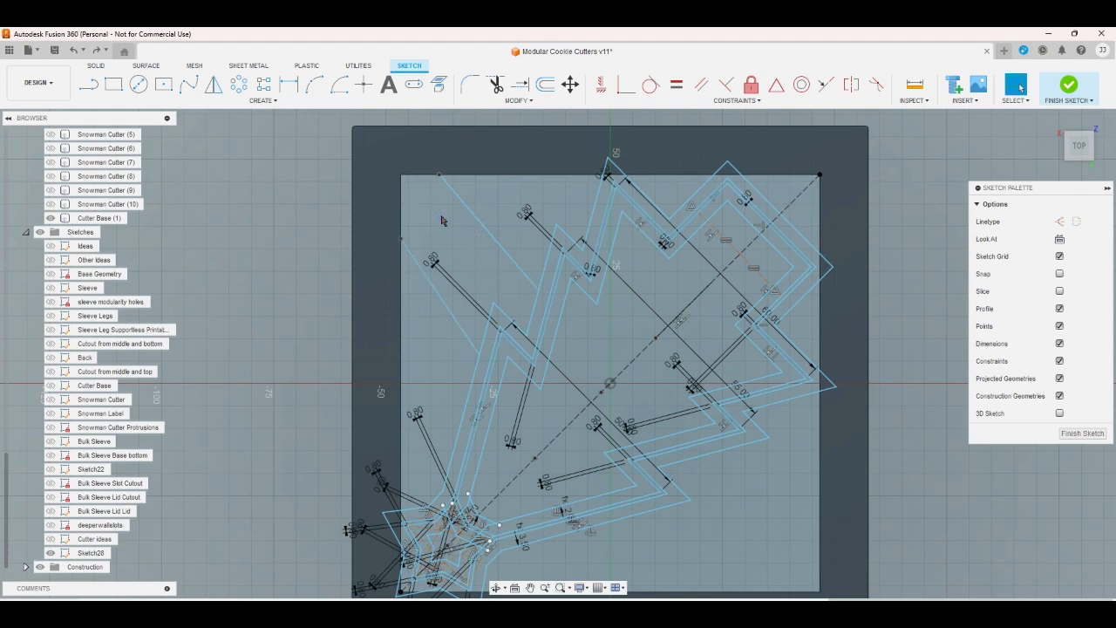
key("l")
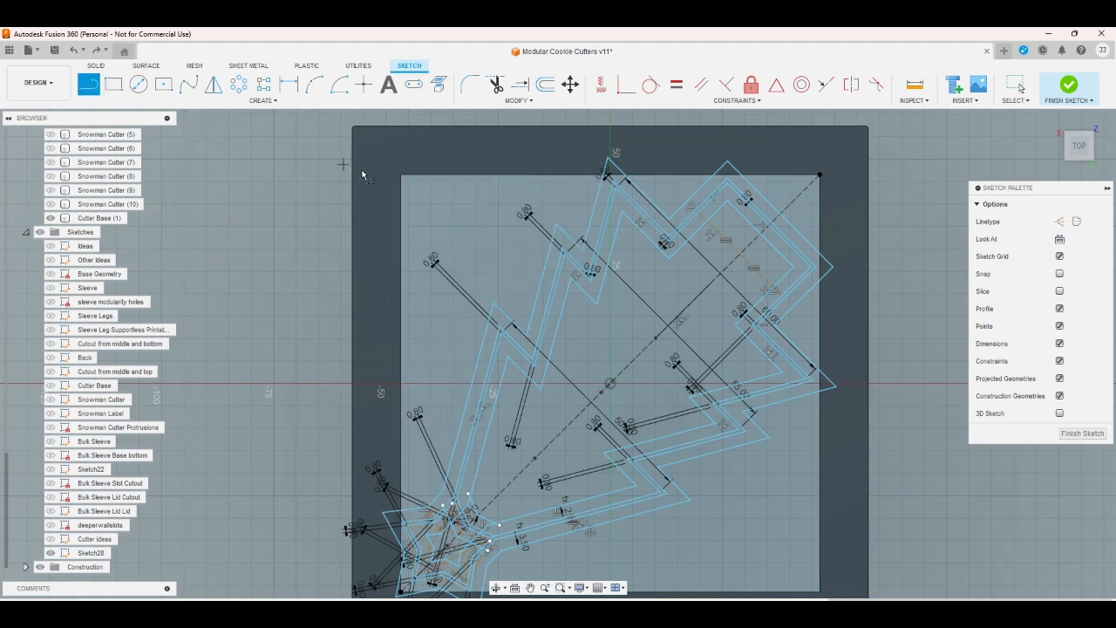
key("x")
left_click(401, 176)
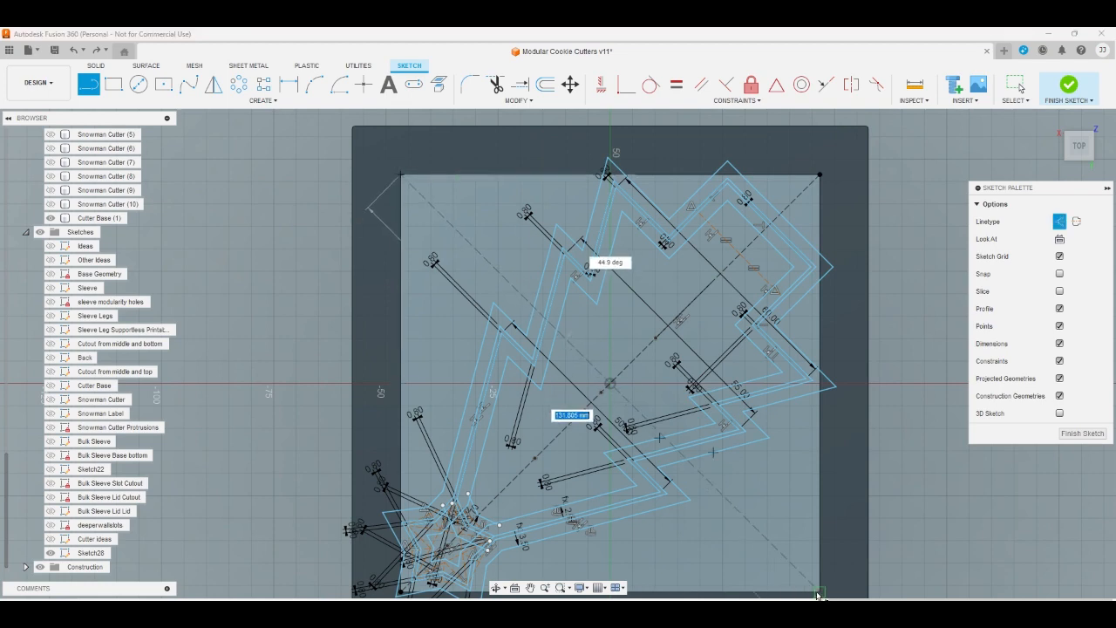
right_click(787, 508)
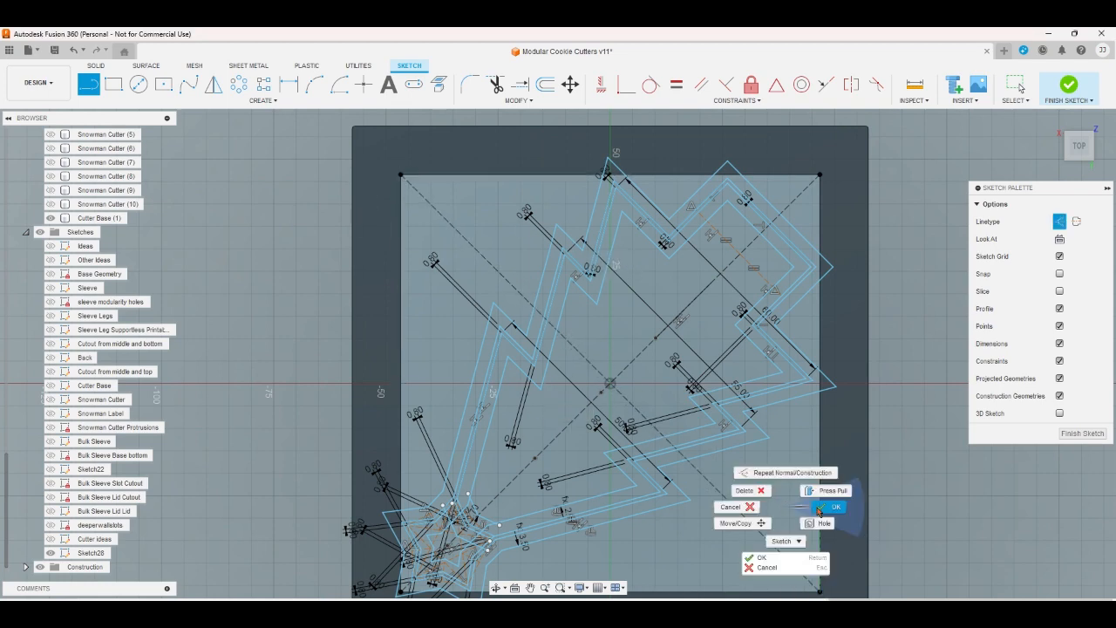
left_click(832, 507)
Draw a 5 mm construction line perpendicular to the new diagonal, starting near its upper-left end and pointing toward the upper right
key("l")
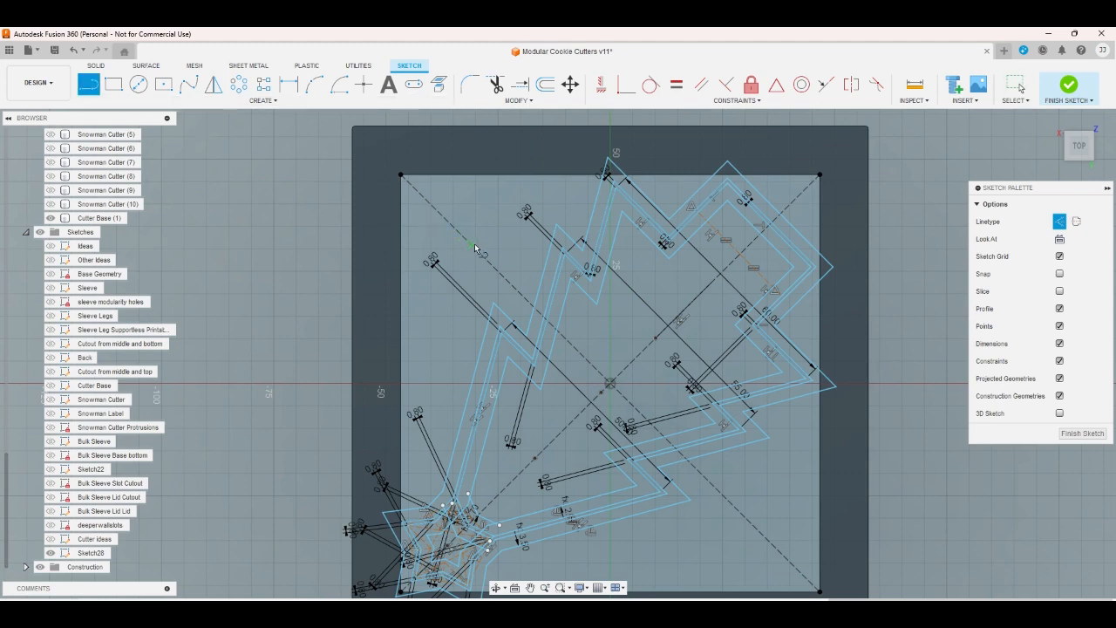
left_click(475, 249)
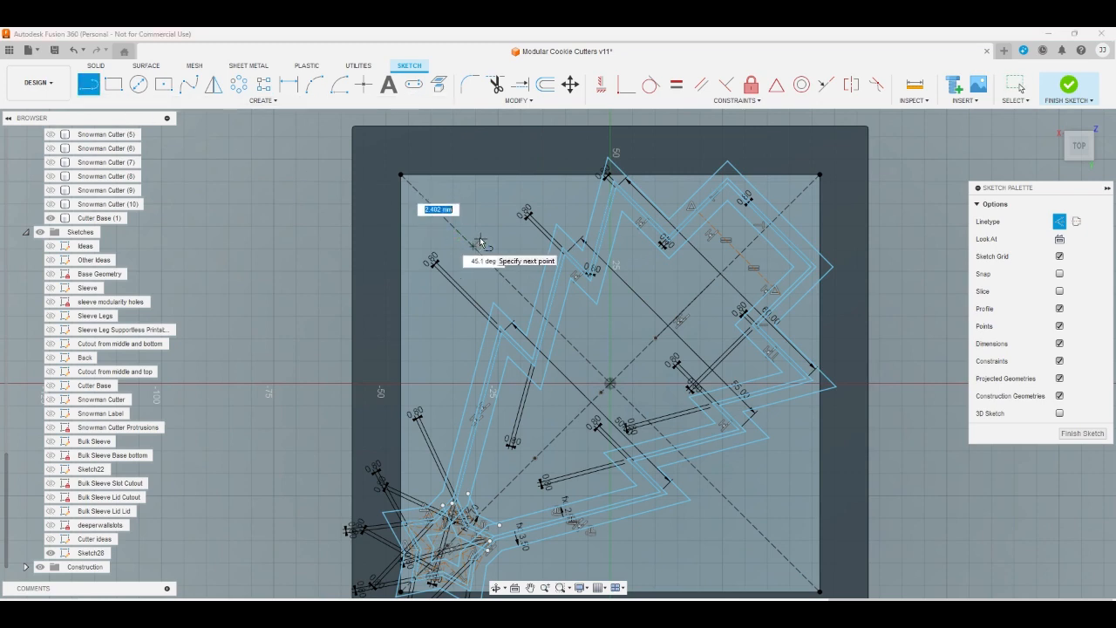
type("5")
key("Return")
key("Escape")
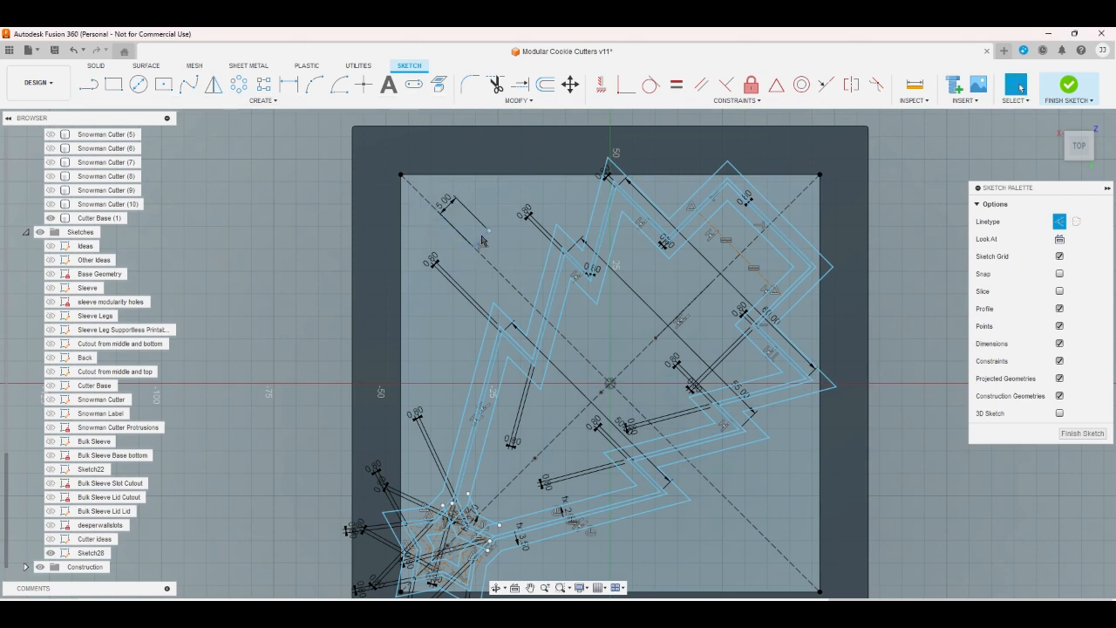
Draw a second 5 mm construction line from the same point on the diagonal, perpendicular toward the lower left
left_click(88, 84)
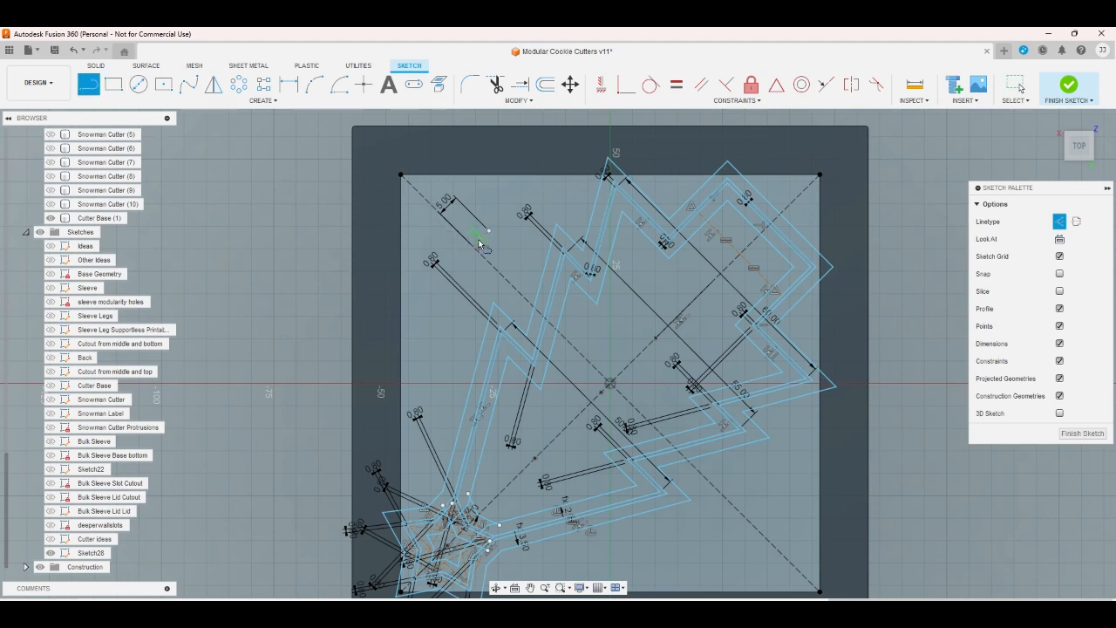
left_click(479, 239)
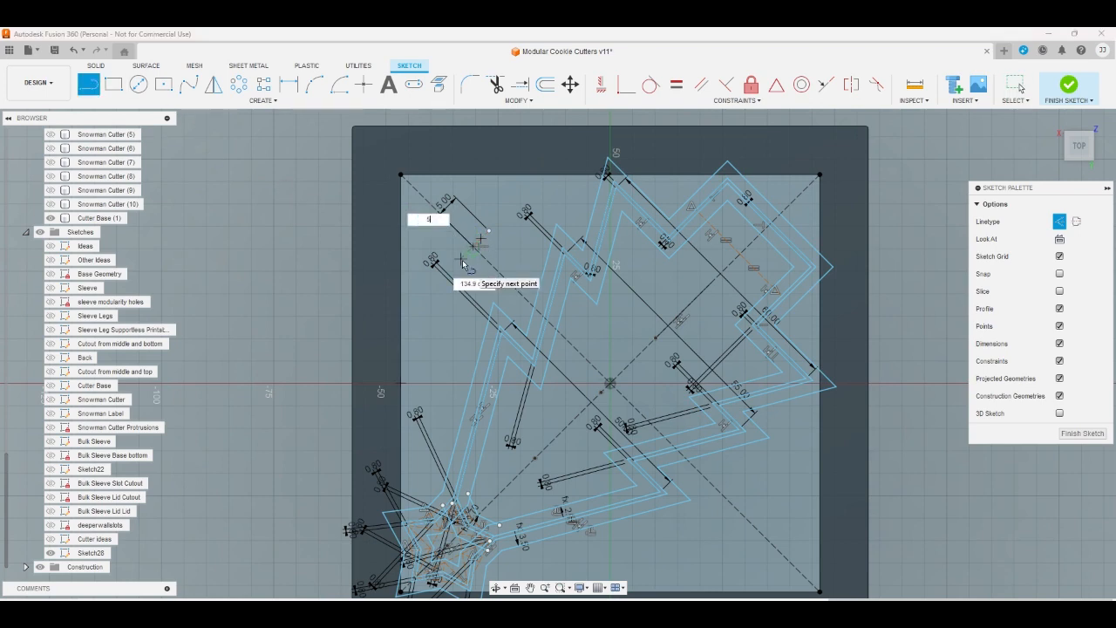
type("5")
key("Return")
key("Escape")
right_click(539, 254)
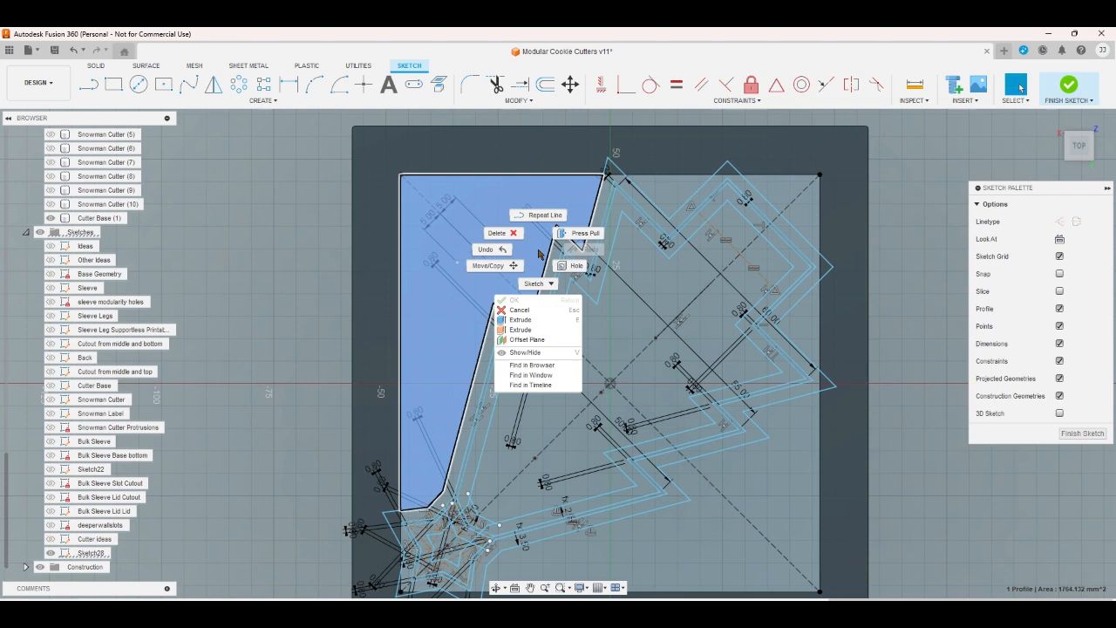
left_click(342, 230)
Draw a line about 26 mm long between the inner square's top edge and the tree outline, and make it parallel to the diagonal
left_click(80, 88)
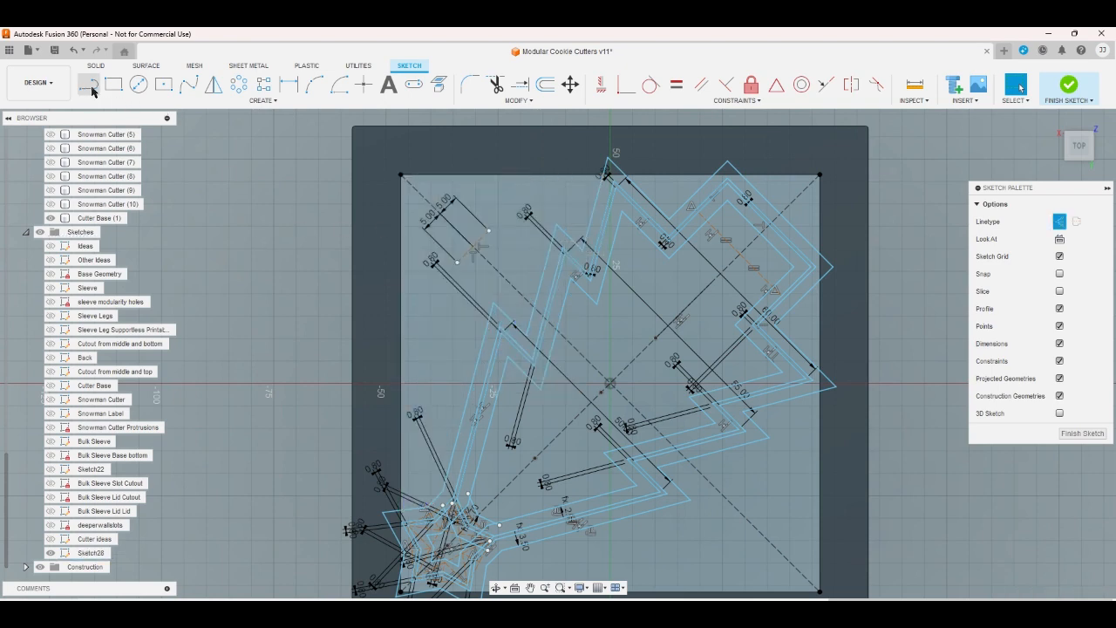
left_click(545, 262)
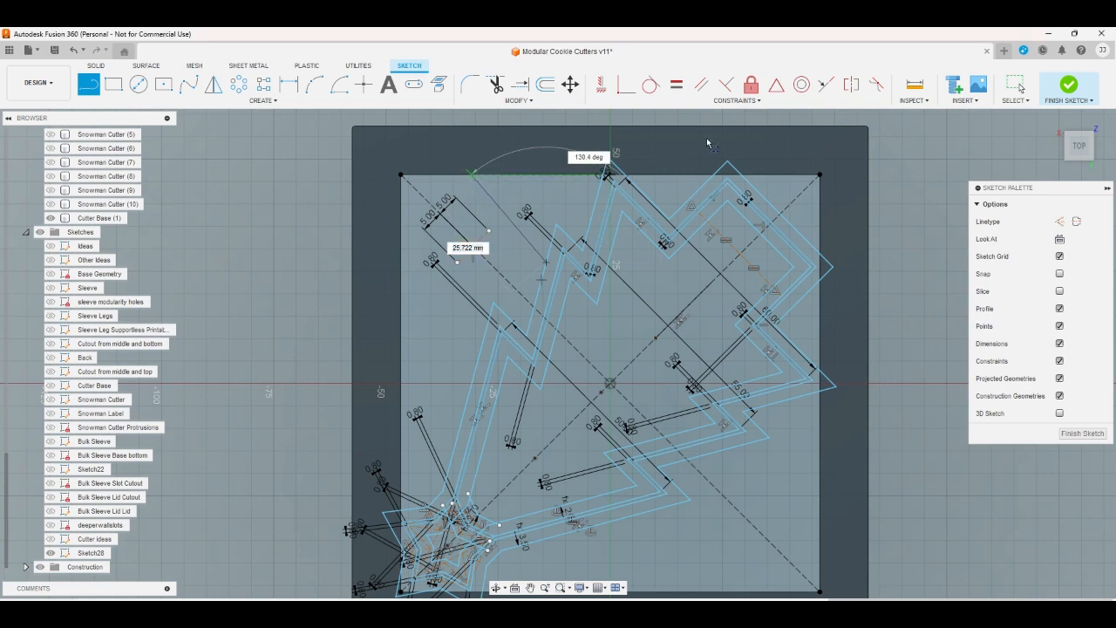
left_click(702, 84)
left_click(508, 217)
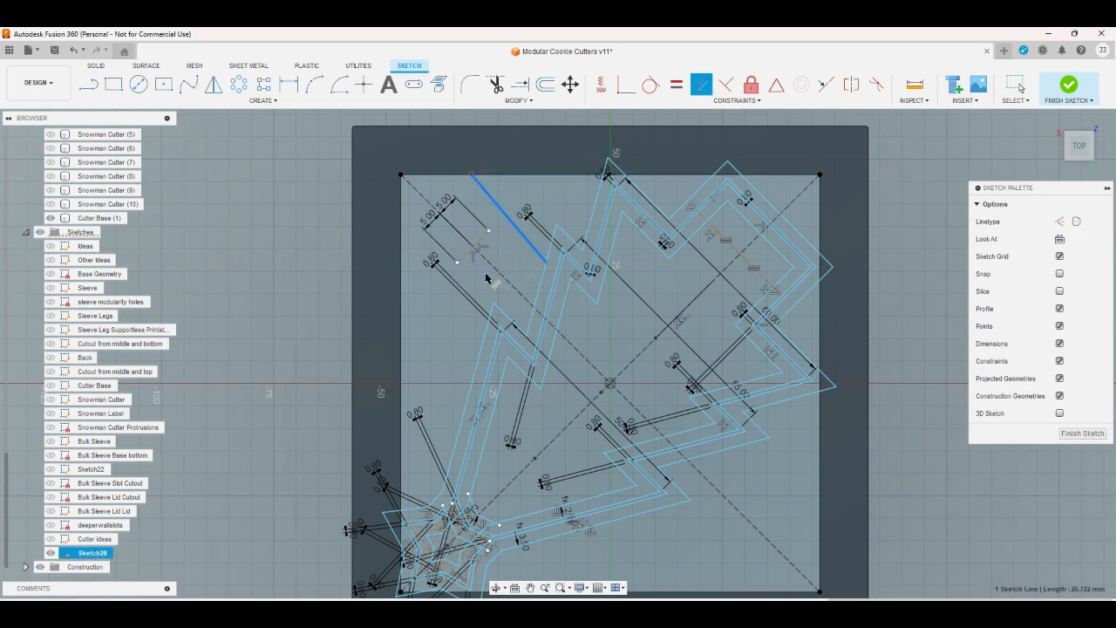
left_click(490, 268)
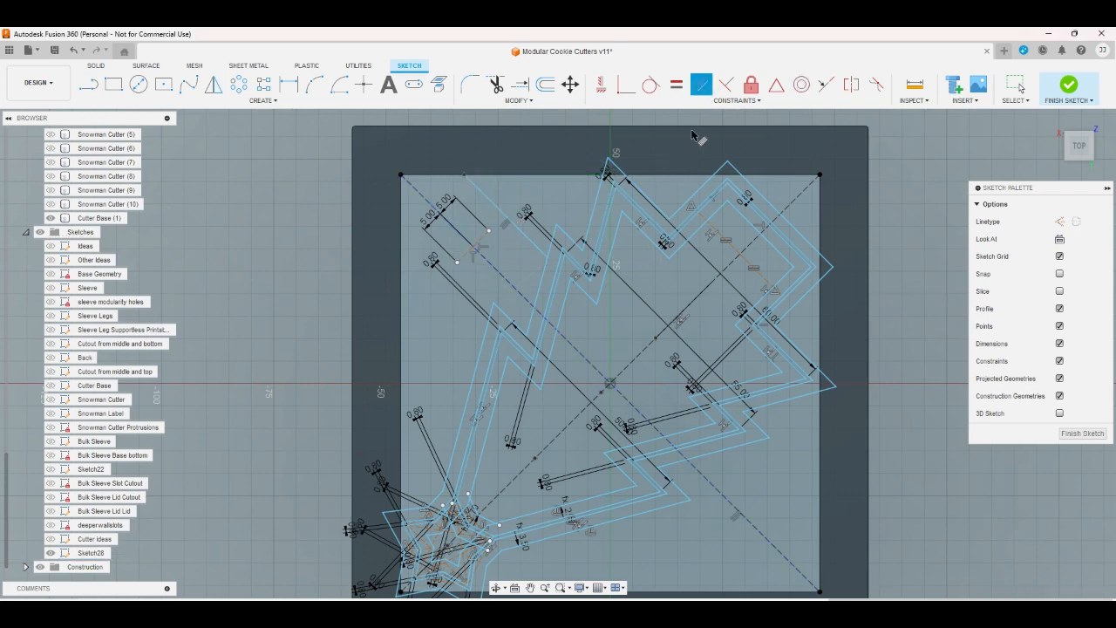
Make the new line coincident with the free end of the upper 5 mm construction line
left_click(626, 85)
left_click(511, 219)
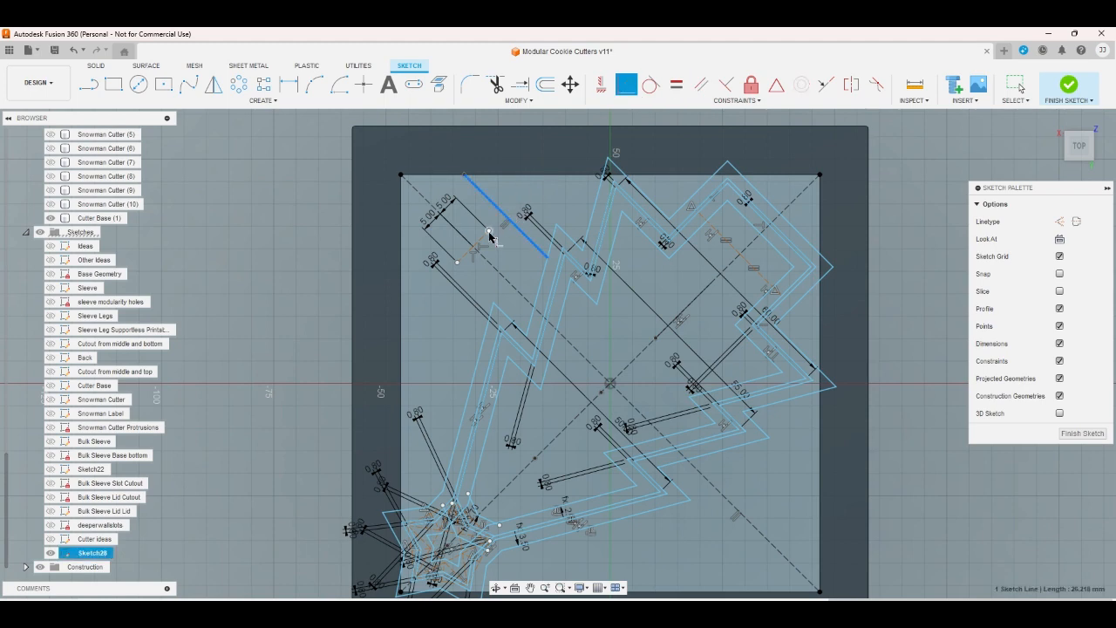
left_click(479, 228)
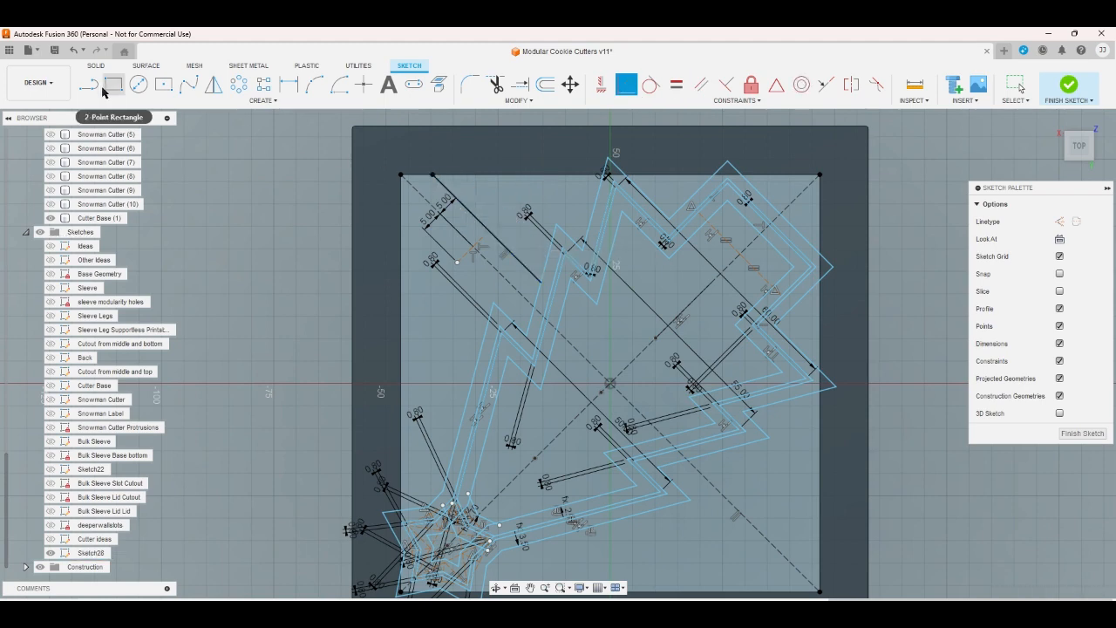
key("l")
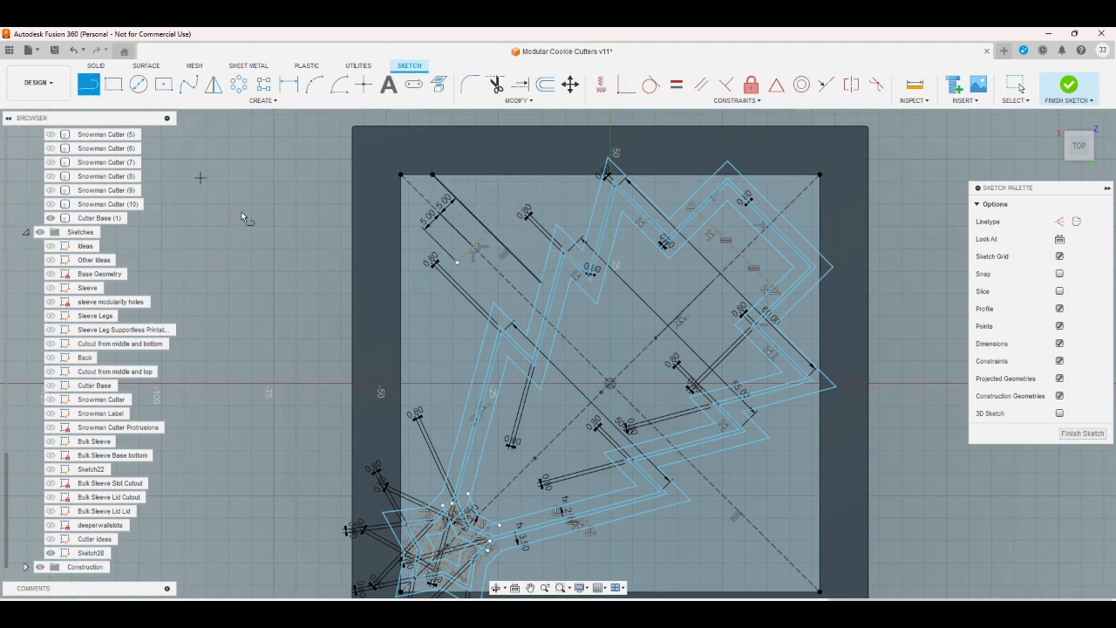
left_click(490, 316)
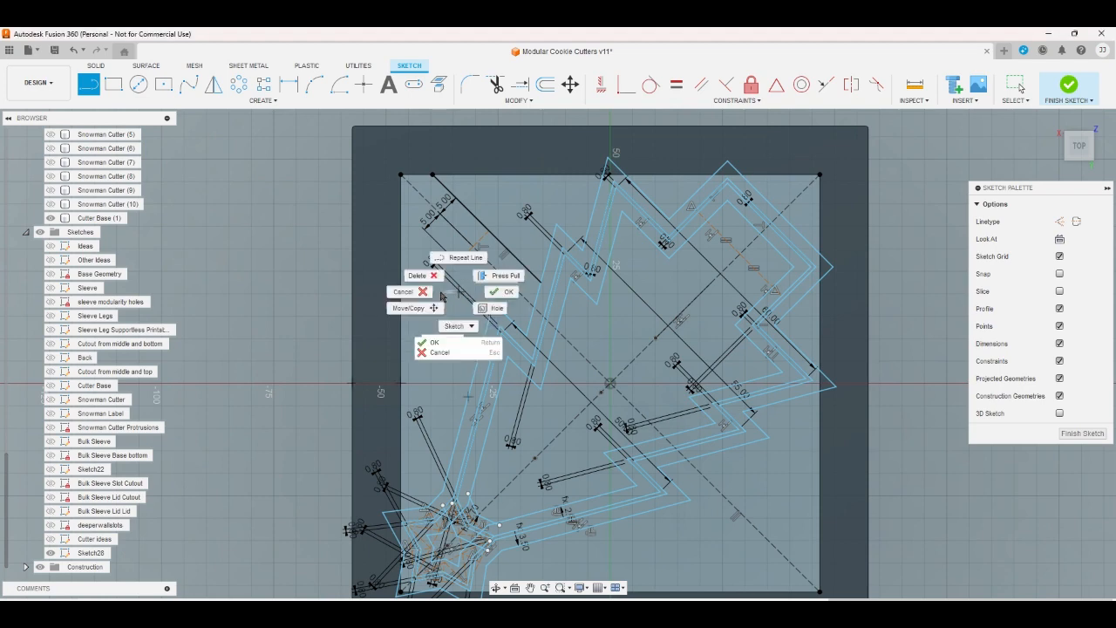
key("Escape")
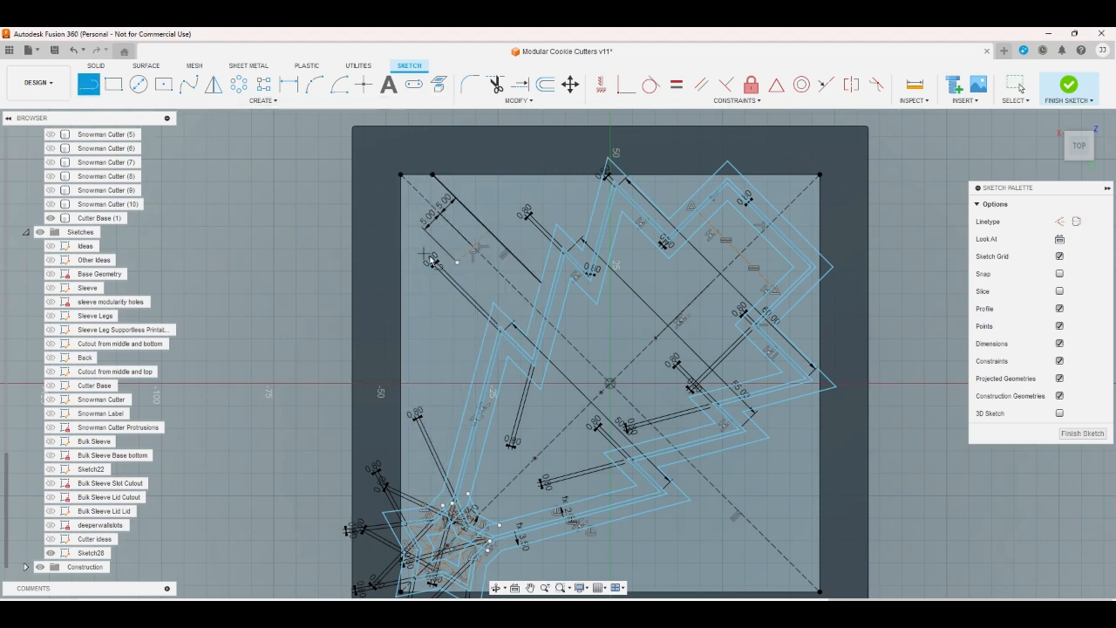
left_click(459, 264)
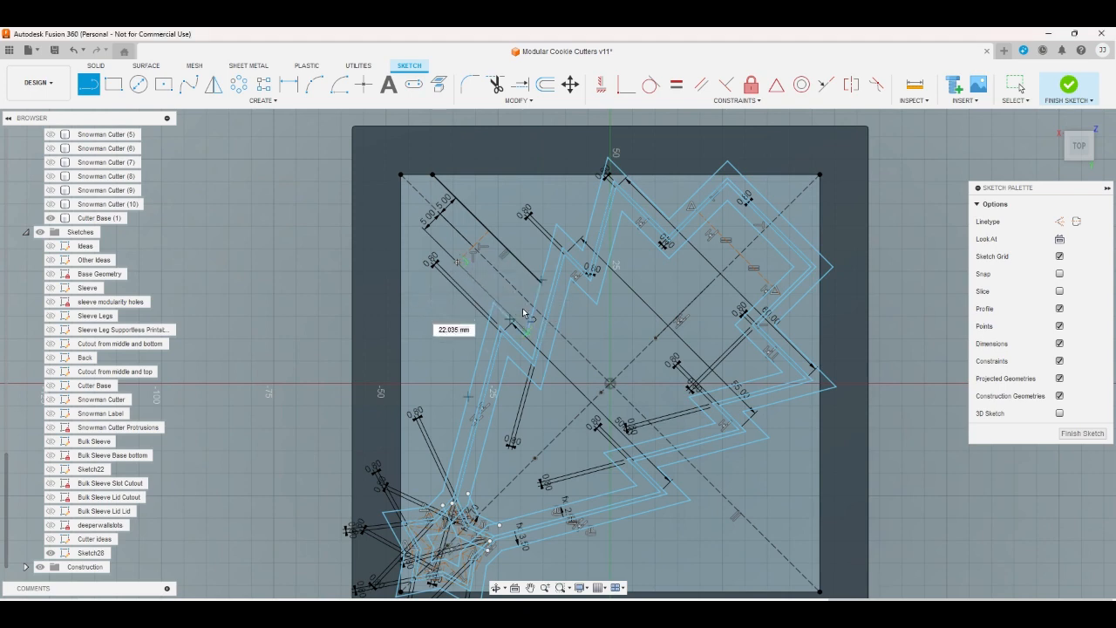
right_click(517, 309)
left_click(492, 303)
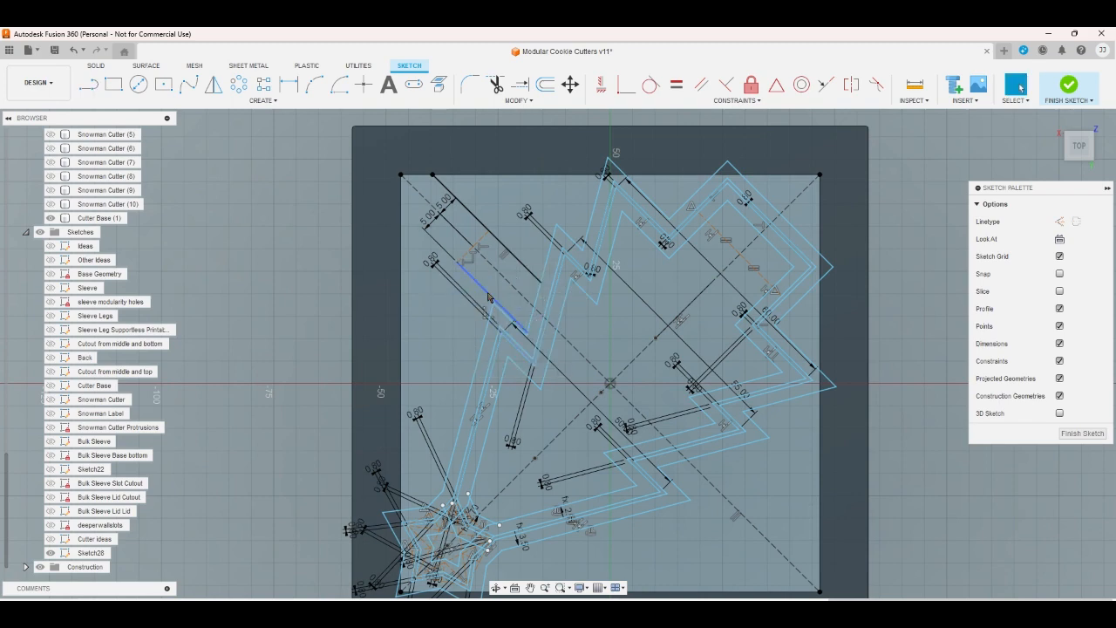
left_click(492, 299)
key("Delete")
Draw lines parallel to the diagonal from the outer tree outline's lowest branch tips to the inner square's left and bottom edges
left_click(88, 84)
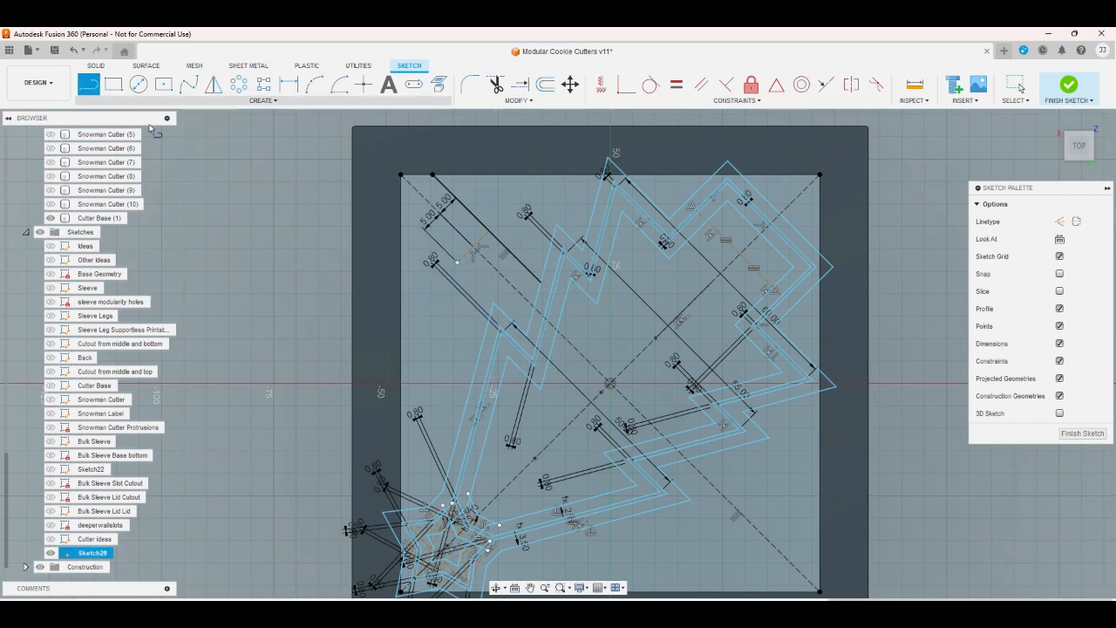
left_click(494, 303)
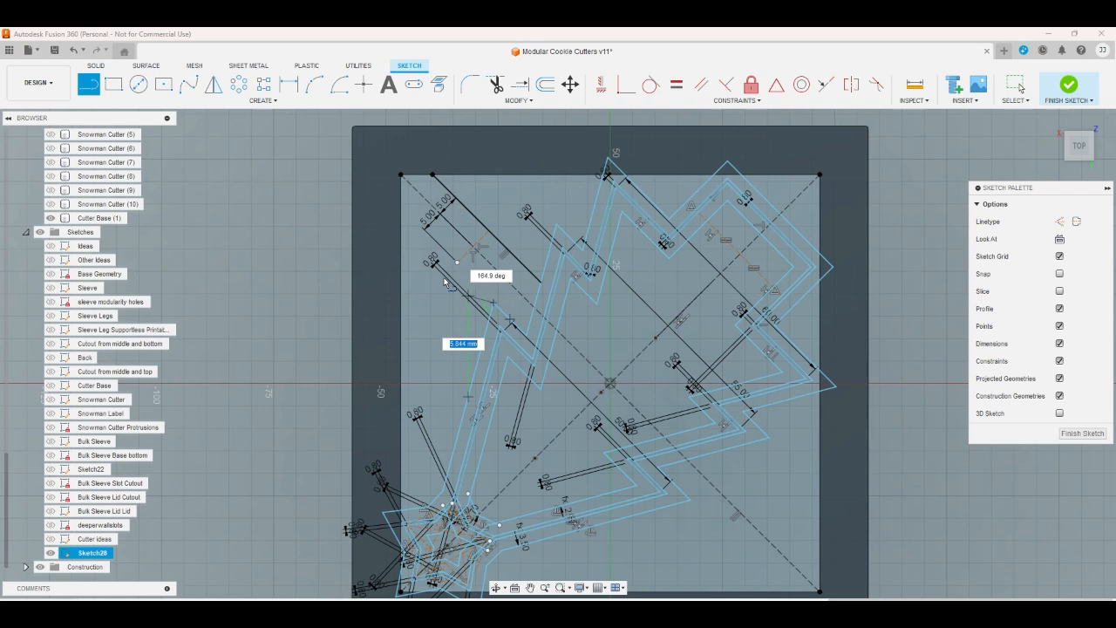
left_click(400, 210)
scroll(394, 260, "down", 3)
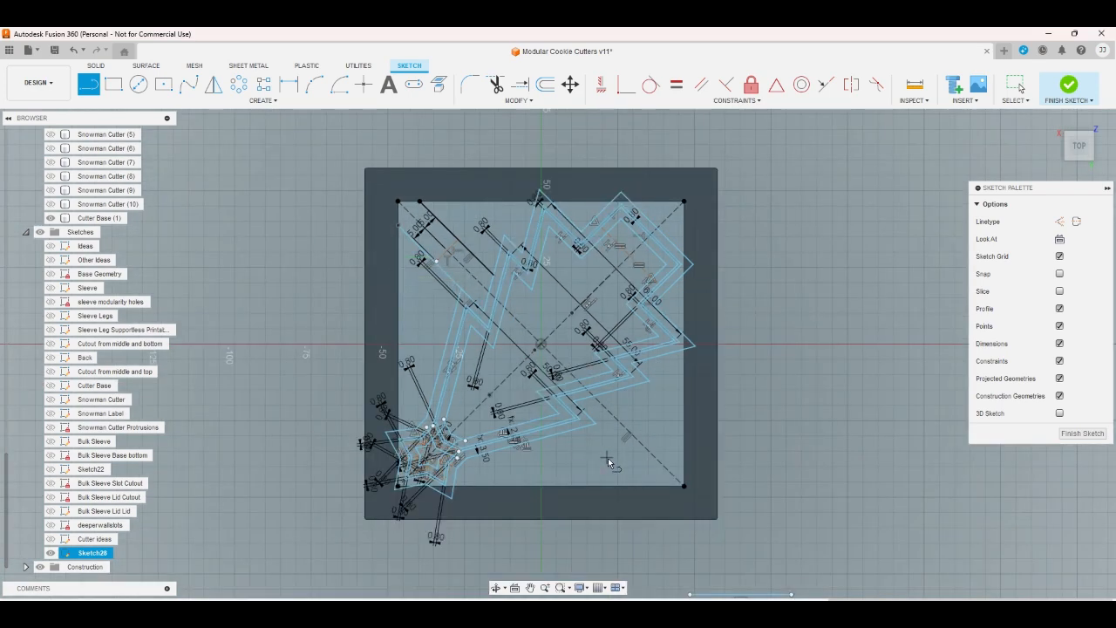
scroll(616, 444, "up", 3)
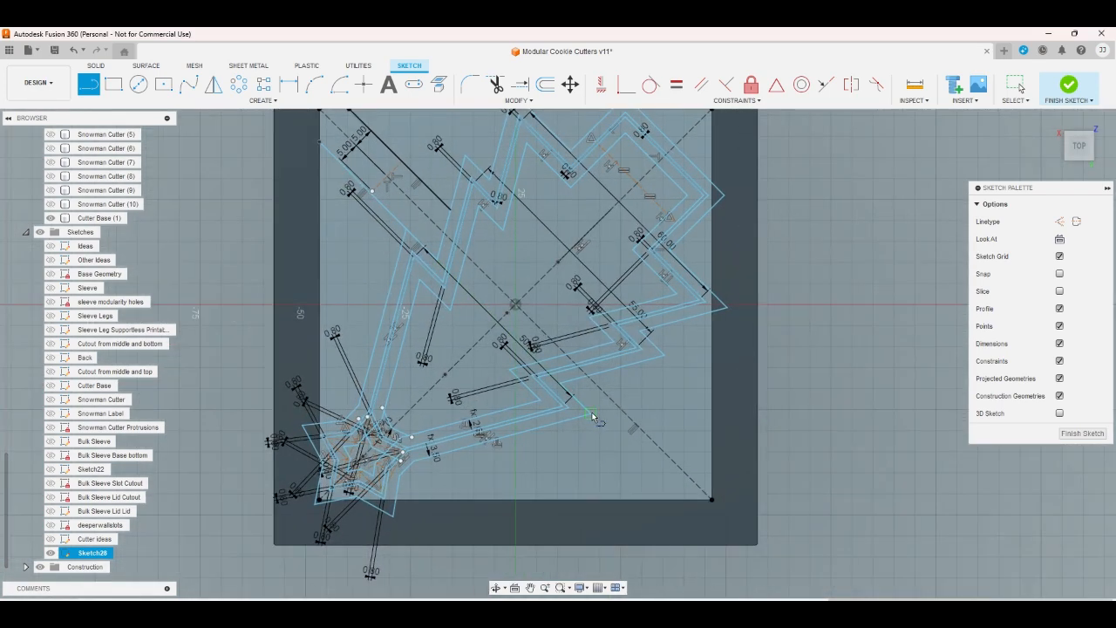
left_click(675, 500)
Draw a line about 7 mm long inward from the square's right edge near the bottom corner and make it collinear with the upper strip line
left_click(711, 465)
left_click(686, 451)
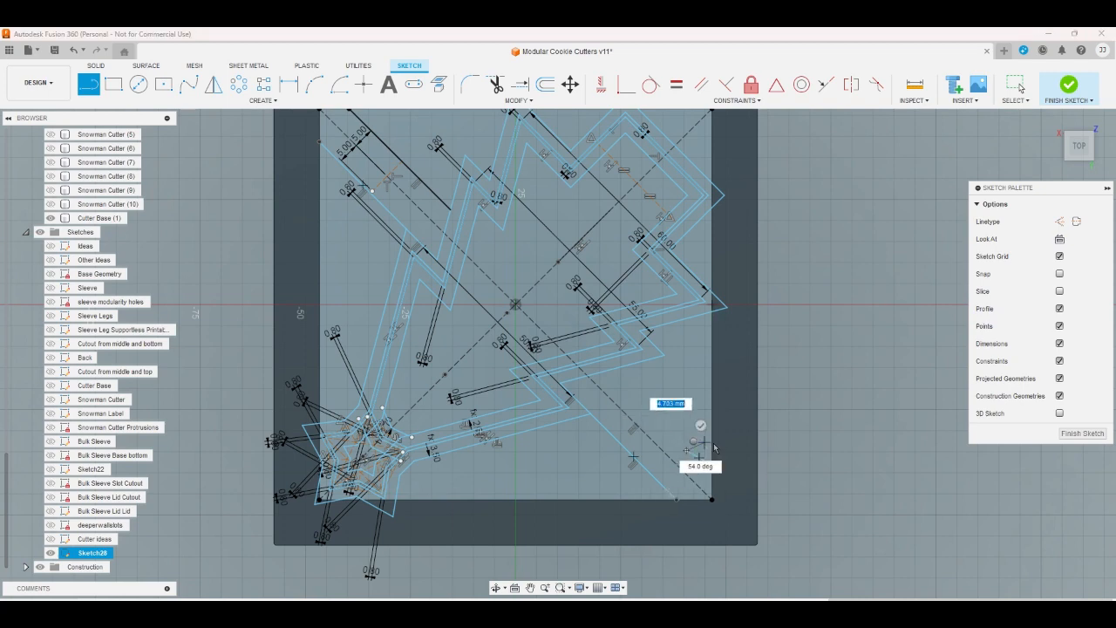
right_click(696, 441)
left_click(734, 441)
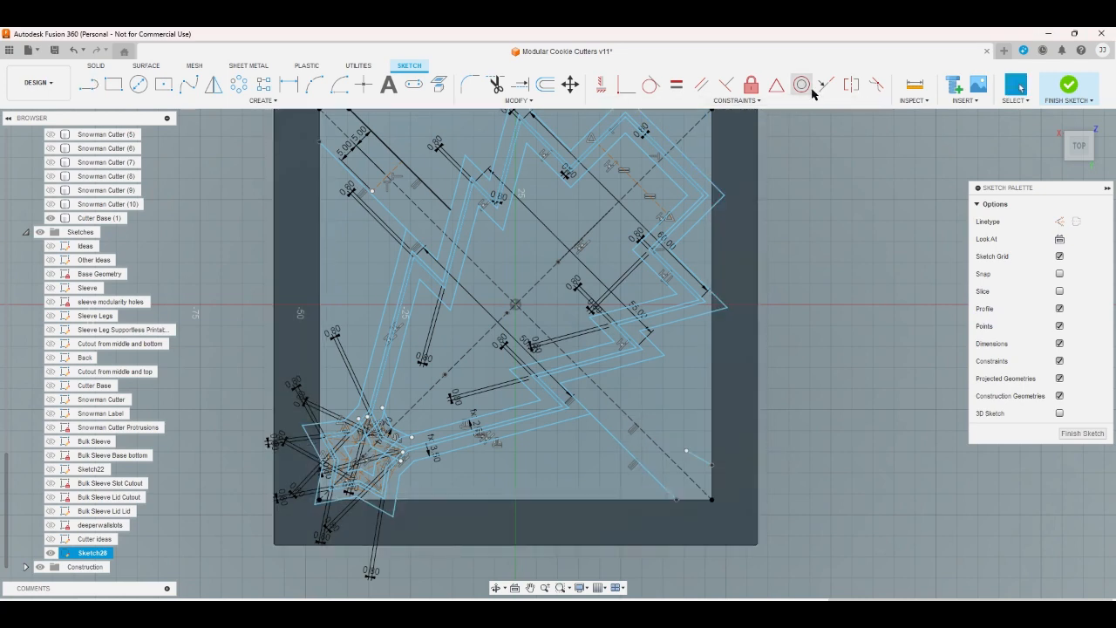
left_click(825, 84)
left_click(700, 458)
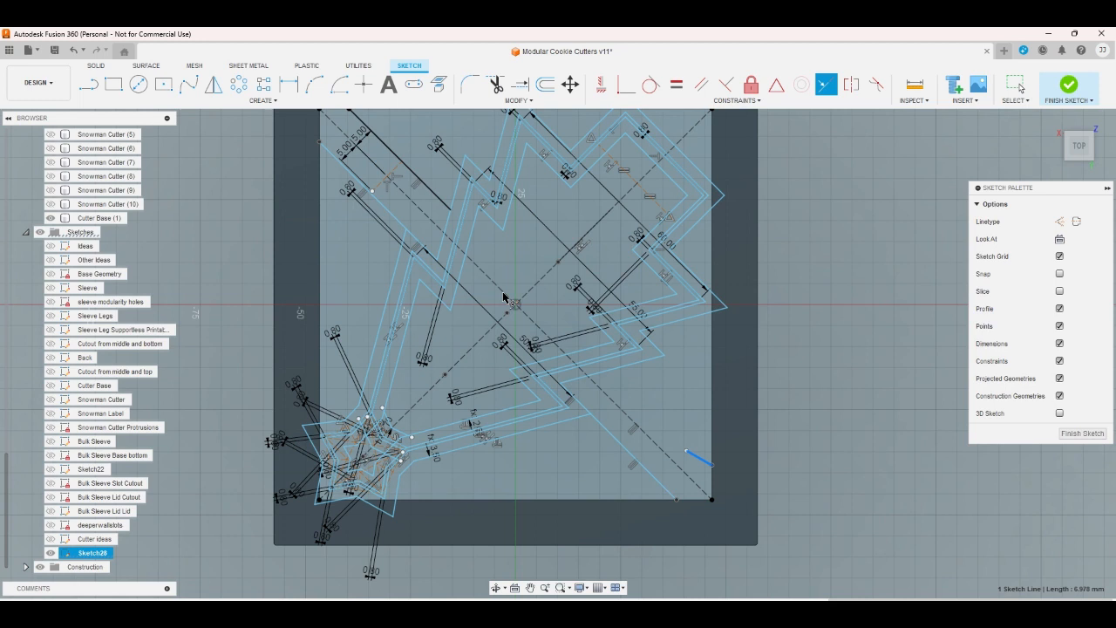
left_click(425, 192)
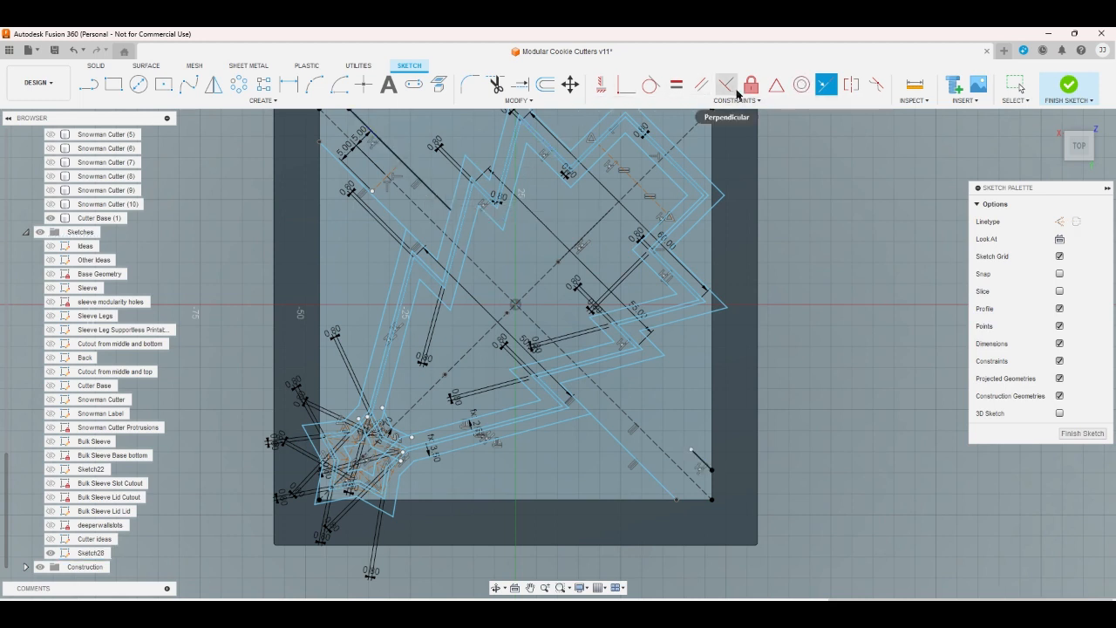
Extend the short collinear line from the square's right edge up to the tree outline
left_click(540, 83)
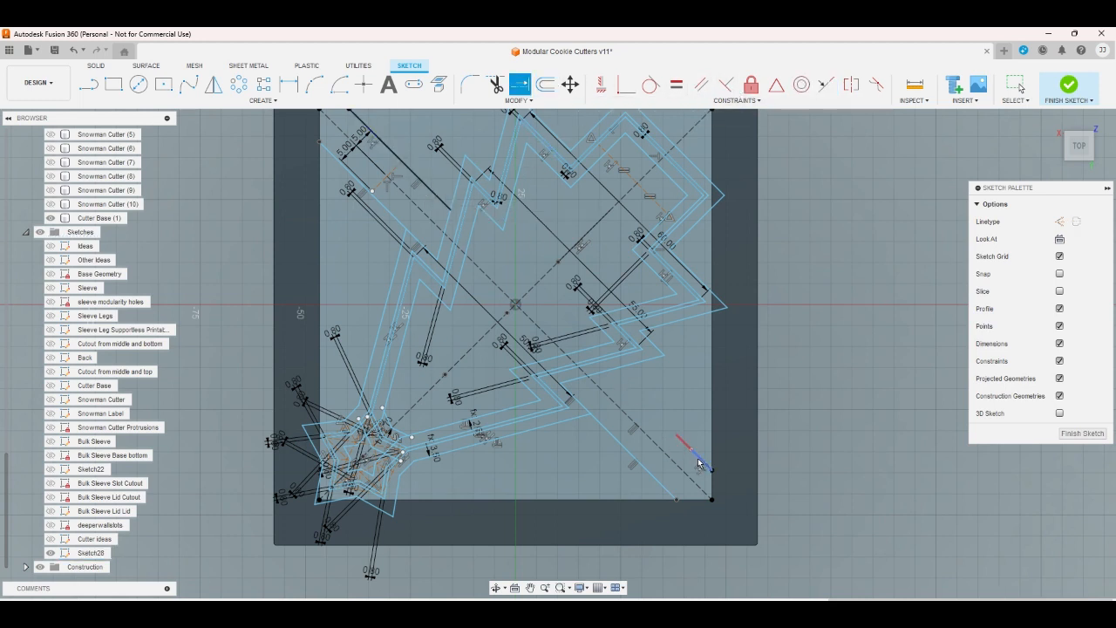
left_click_drag(687, 450, 676, 438)
left_click(655, 417)
left_click(624, 381)
scroll(623, 377, "up", 3)
scroll(629, 373, "down", 2)
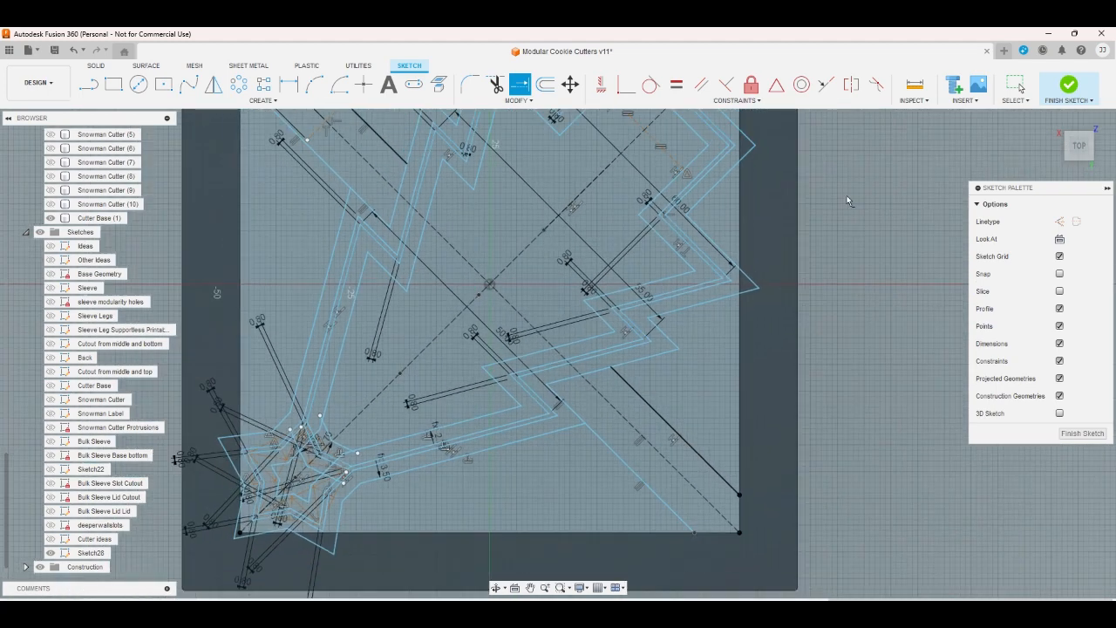
Finish the sketch and add both diagonal connecting strips between tree and frame to the profiles of the existing base extrusion
left_click(1069, 83)
left_click(1054, 118)
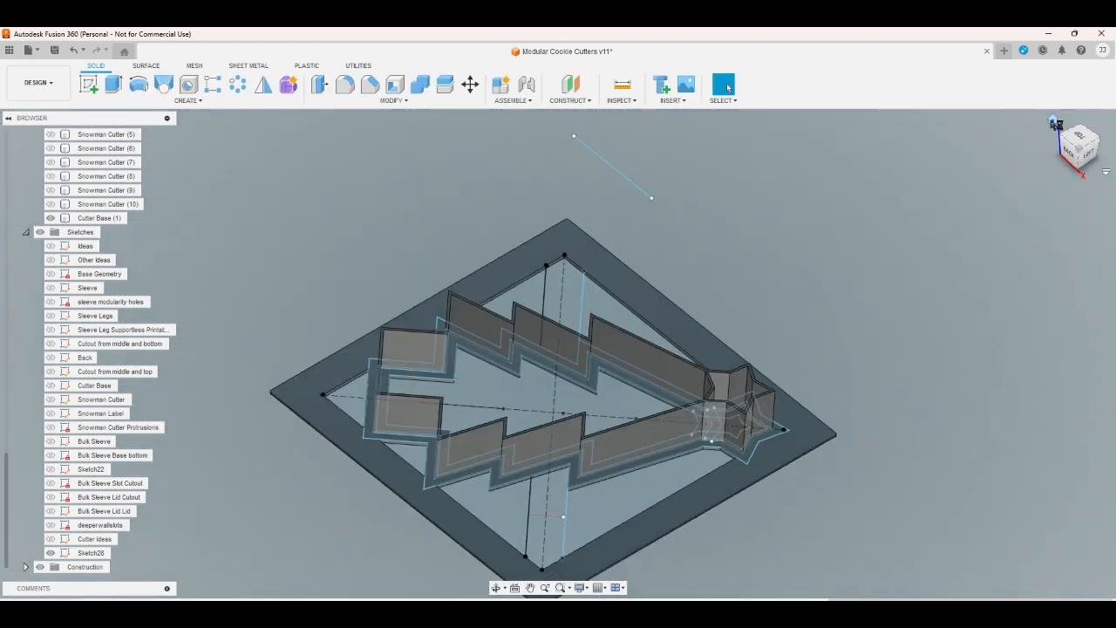
double_click(1046, 601)
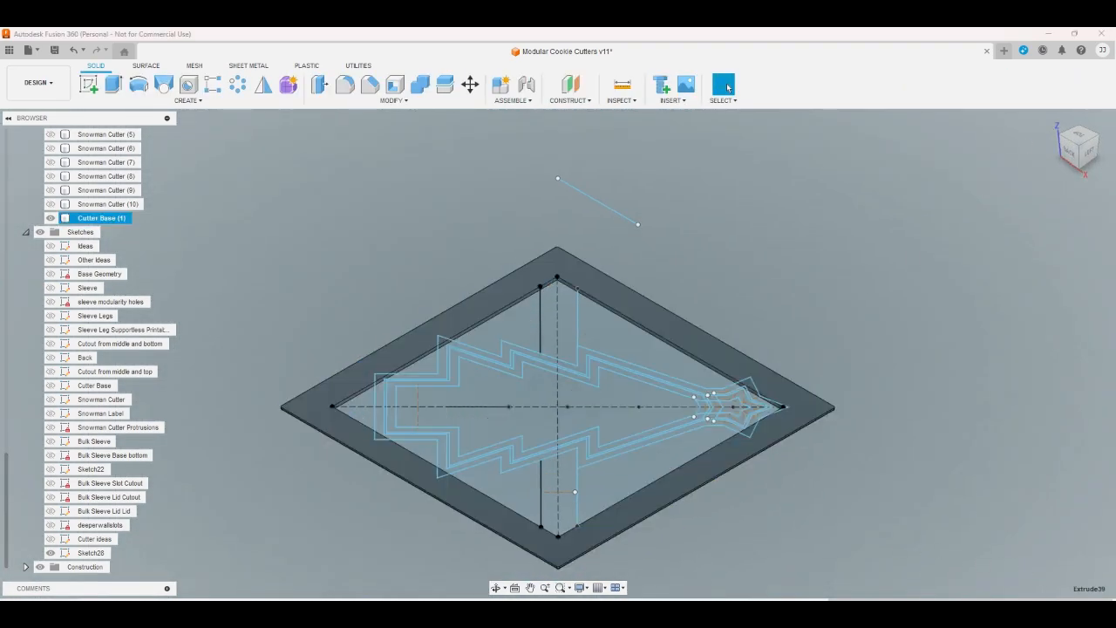
left_click(571, 520)
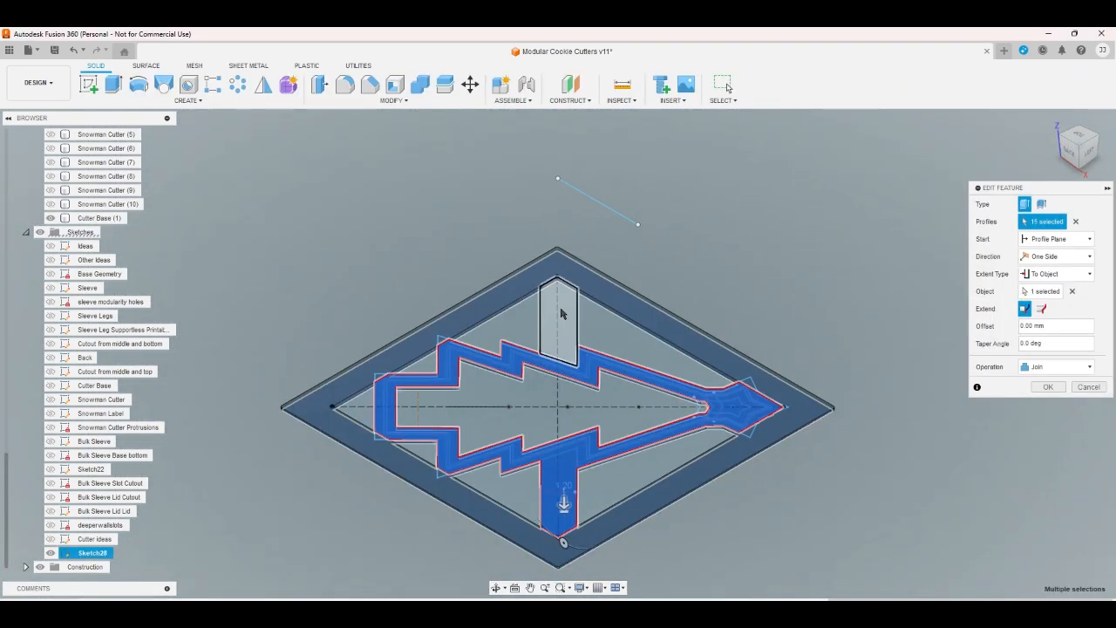
left_click(1056, 386)
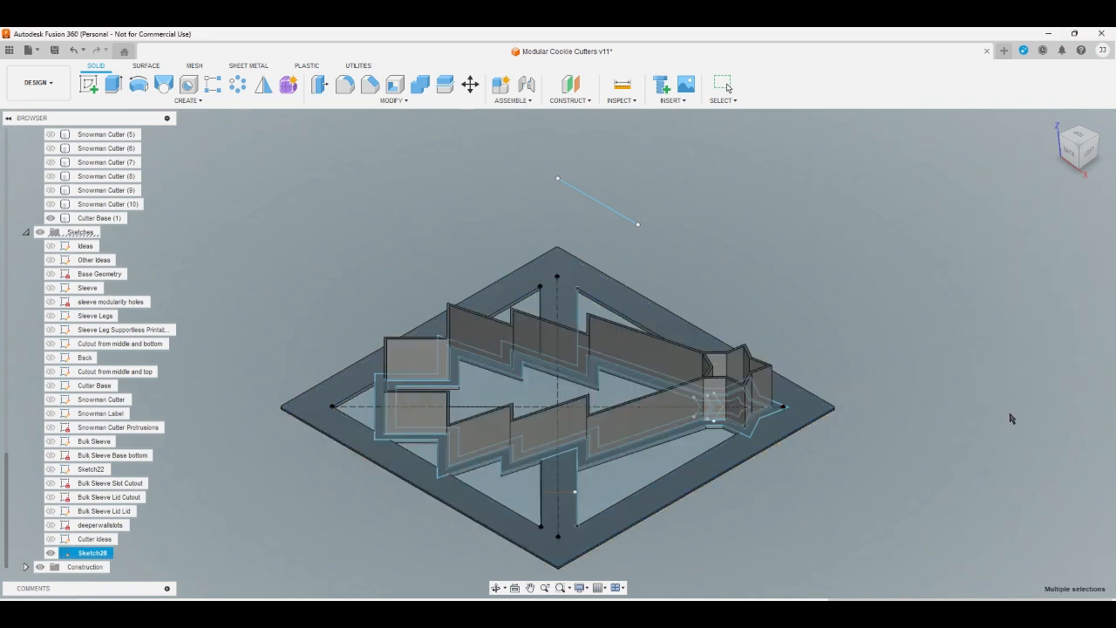
Check the cutter's underside and hide the tree sketch, Sketch28
left_click(1092, 164)
left_click(1081, 153)
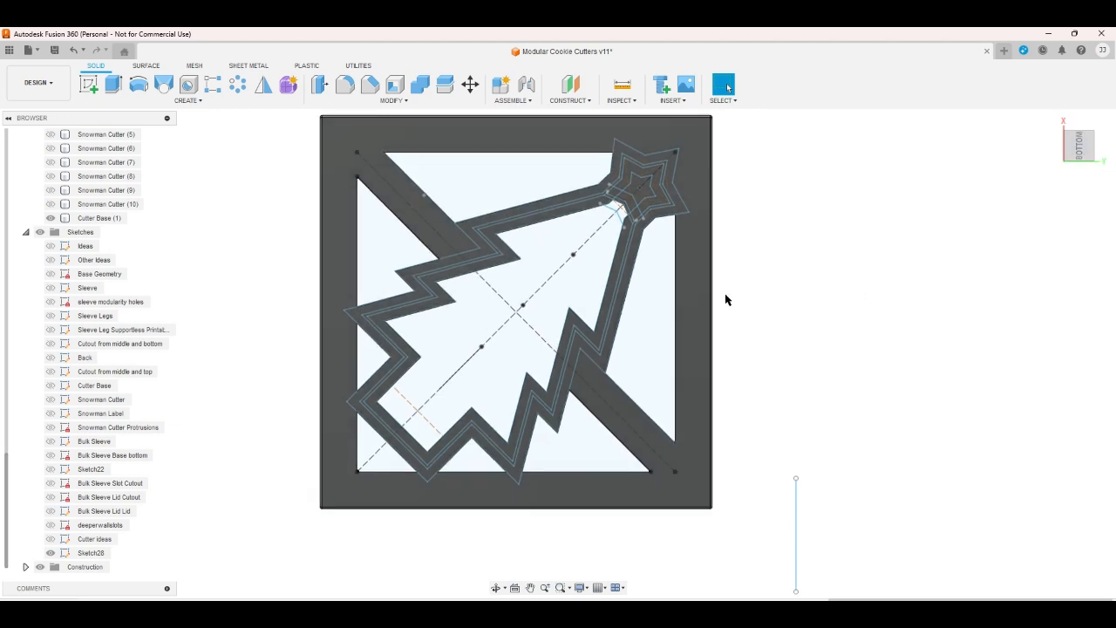
left_click(352, 170)
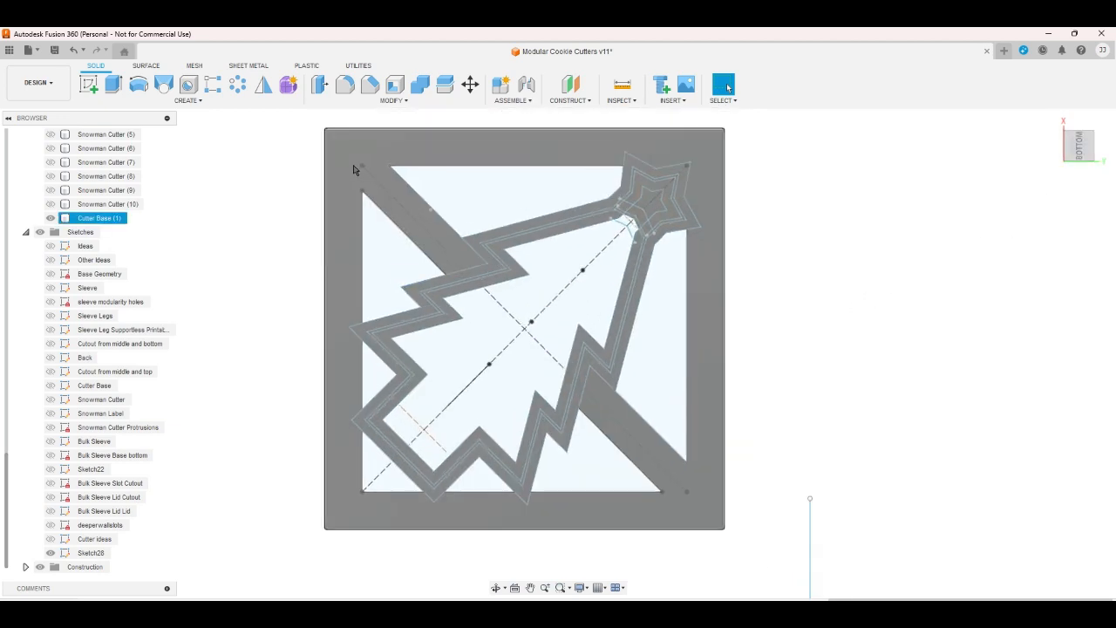
scroll(353, 170, "down", 1)
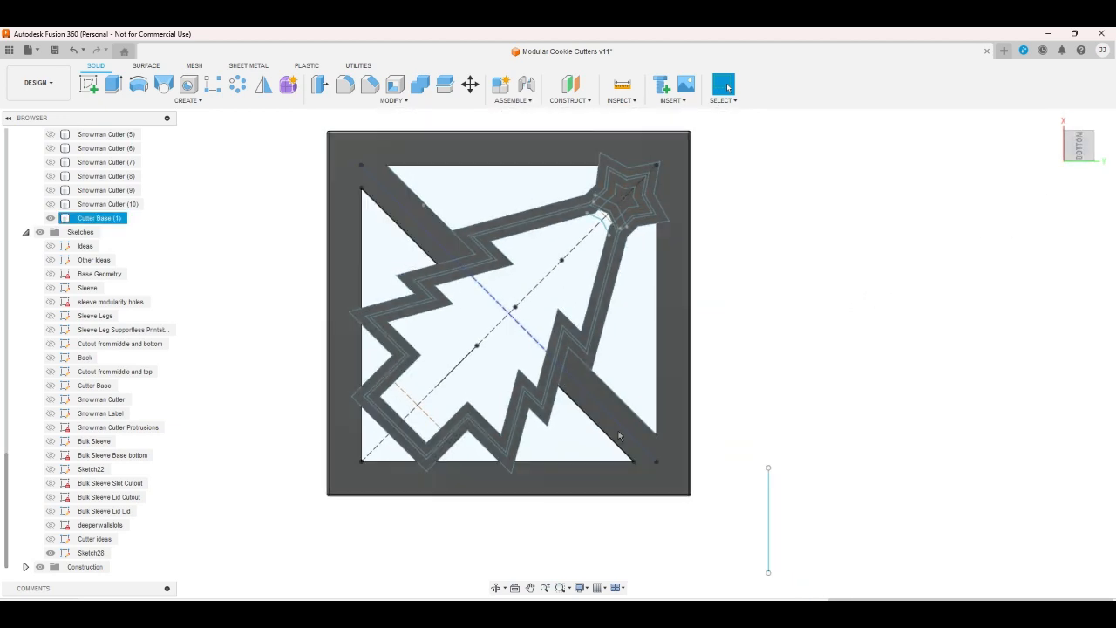
key("Escape")
left_click(1053, 122)
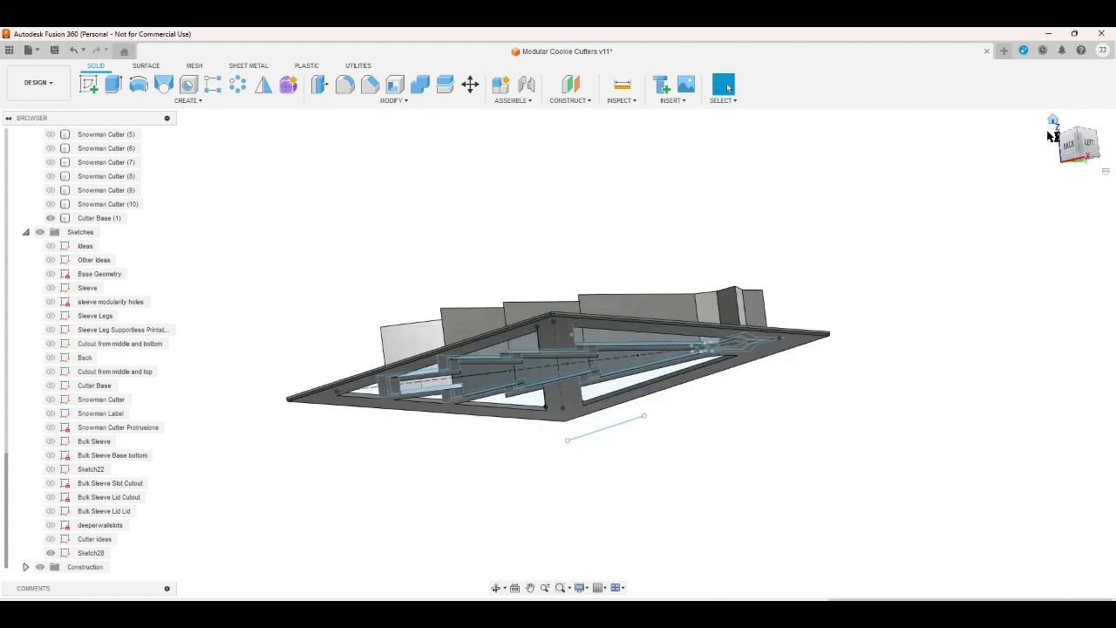
left_click(49, 553)
left_click(595, 526)
left_click(745, 481)
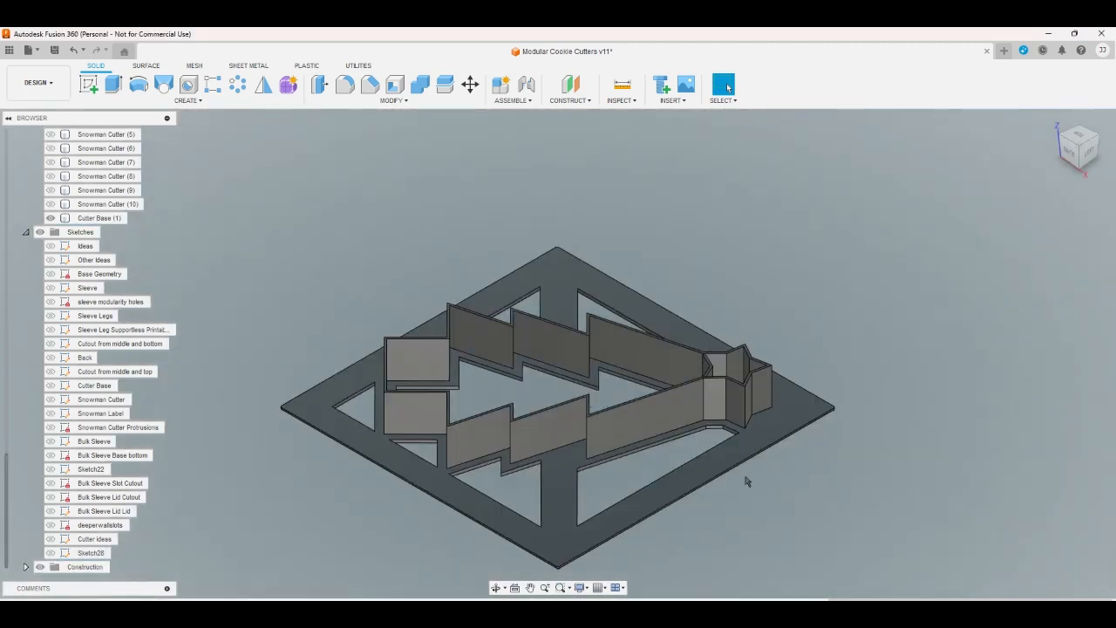
Add a user parameter named cutterthickness in millimetres with the value 0.8
left_click(392, 100)
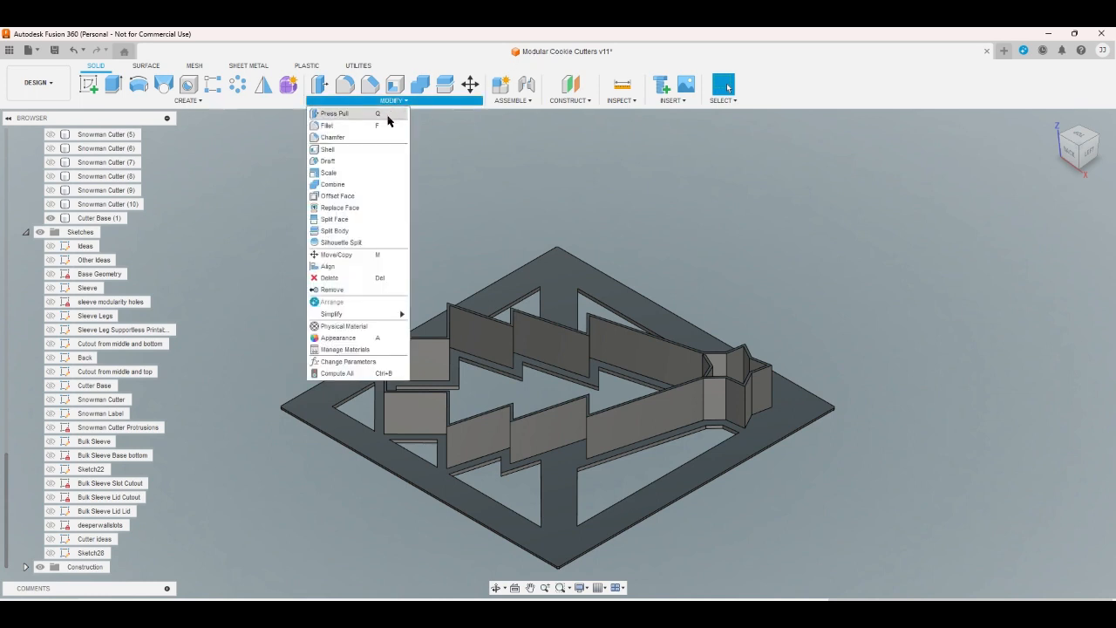
left_click(349, 360)
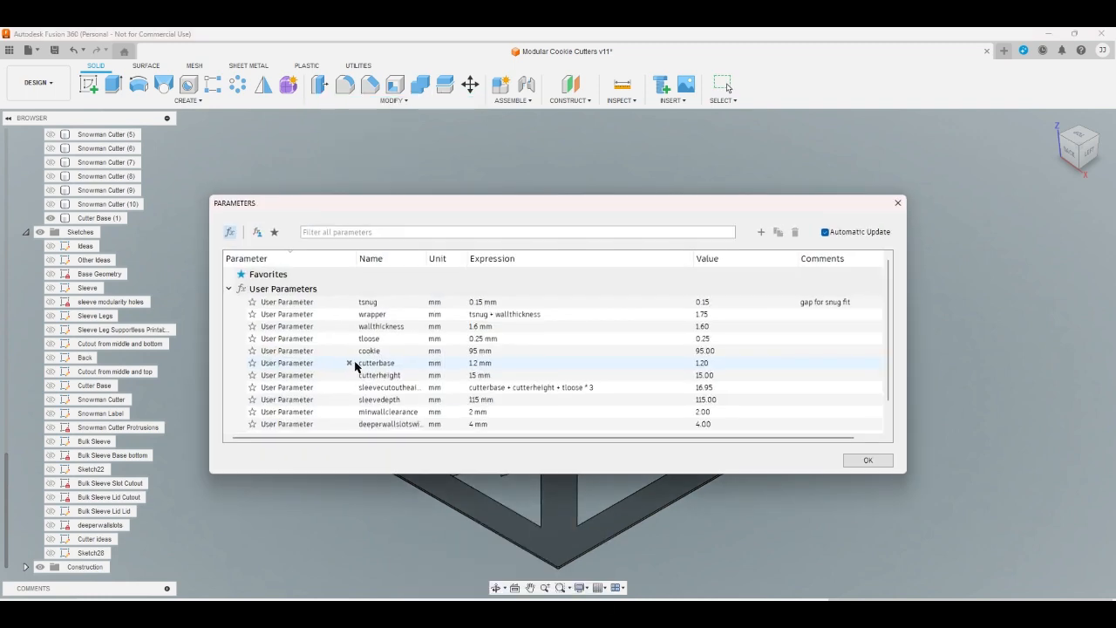
left_click(761, 232)
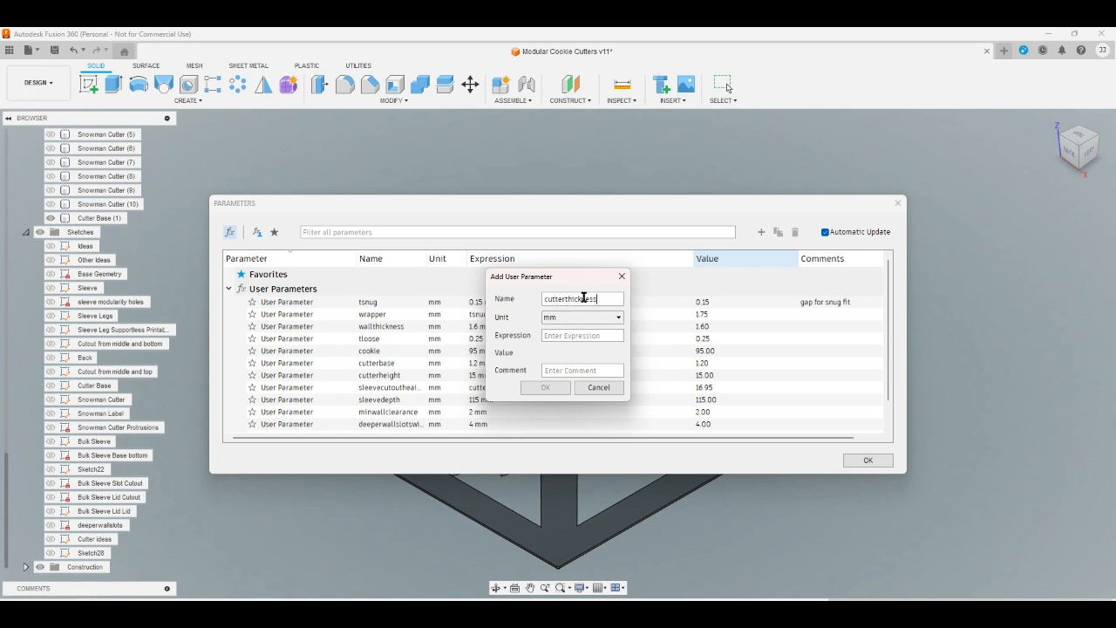
type("0.8")
left_click(562, 386)
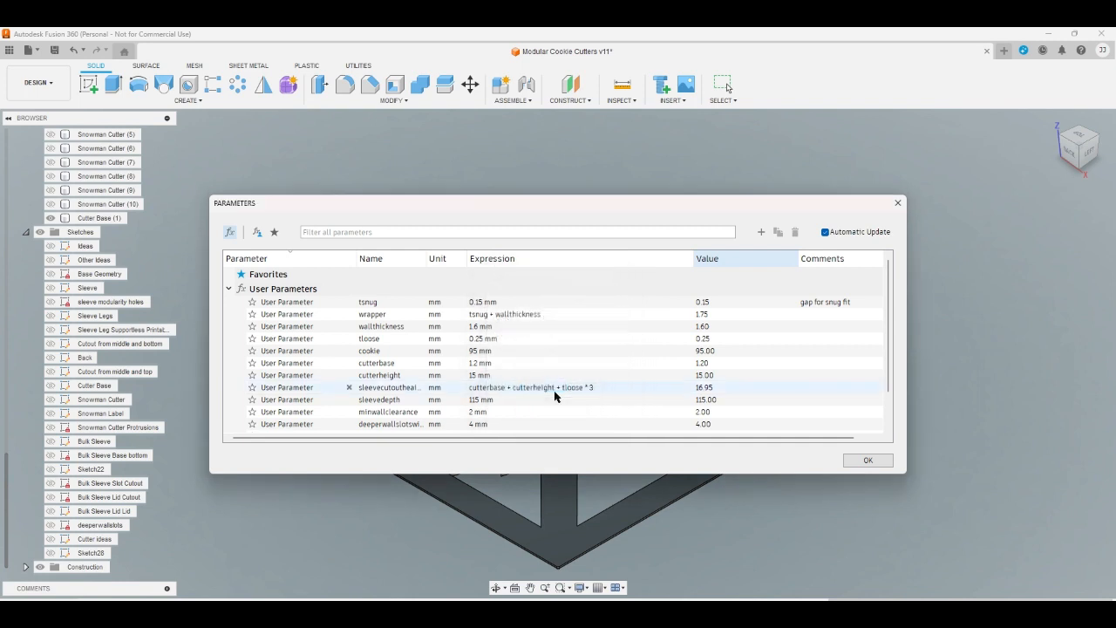
Add a user parameter named detaildepth in millimetres with the value 0.6 and close the parameters dialog
left_click(761, 232)
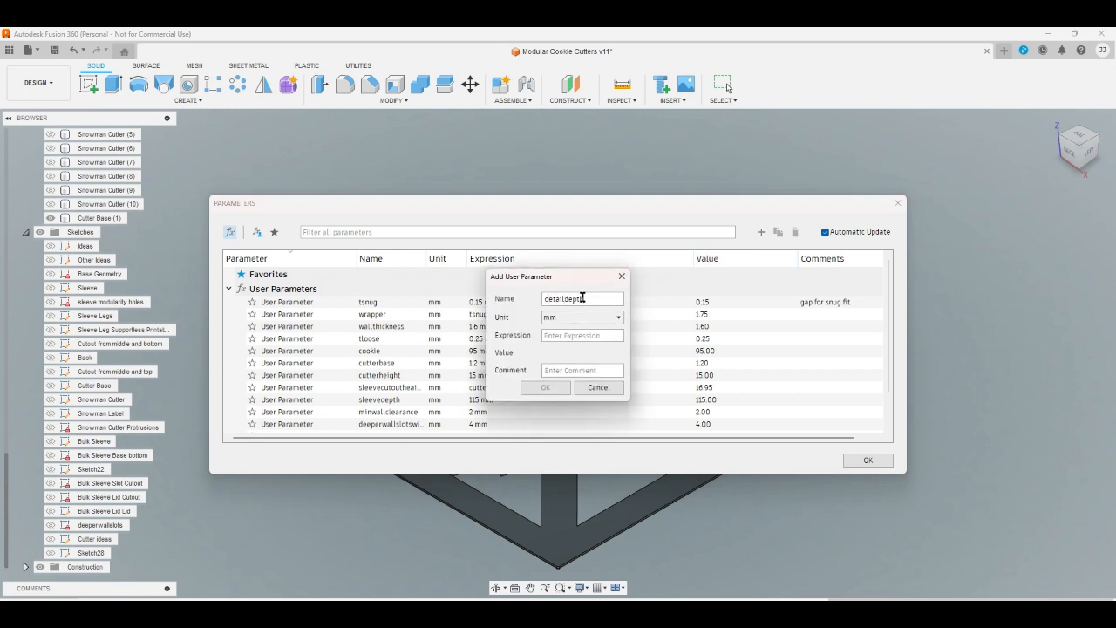
left_click(591, 333)
type("0.6")
key("Return")
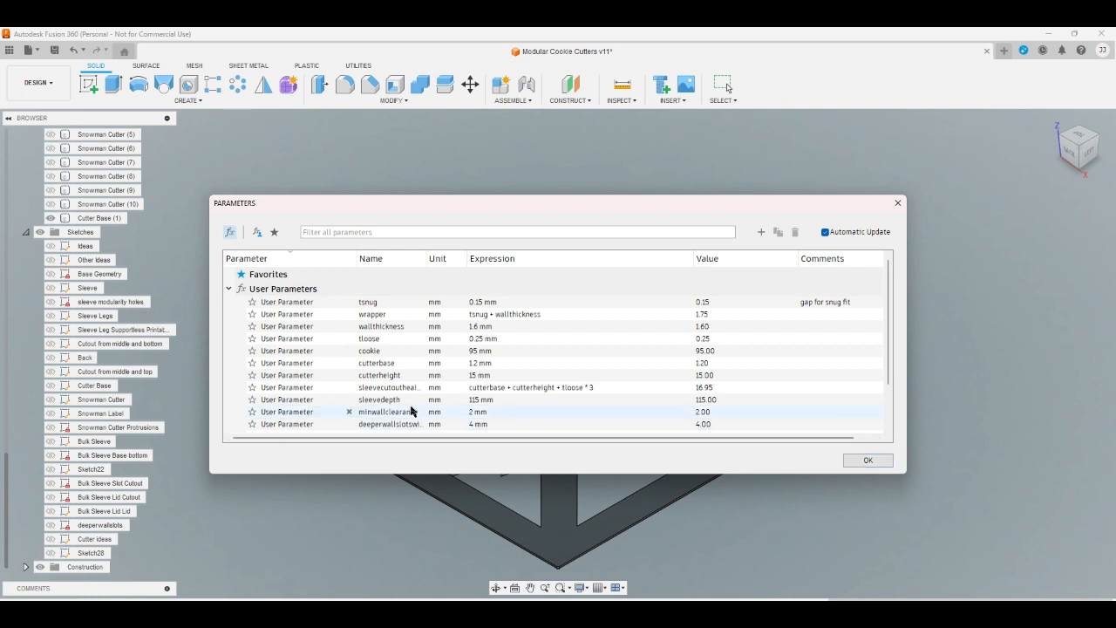
left_click(869, 461)
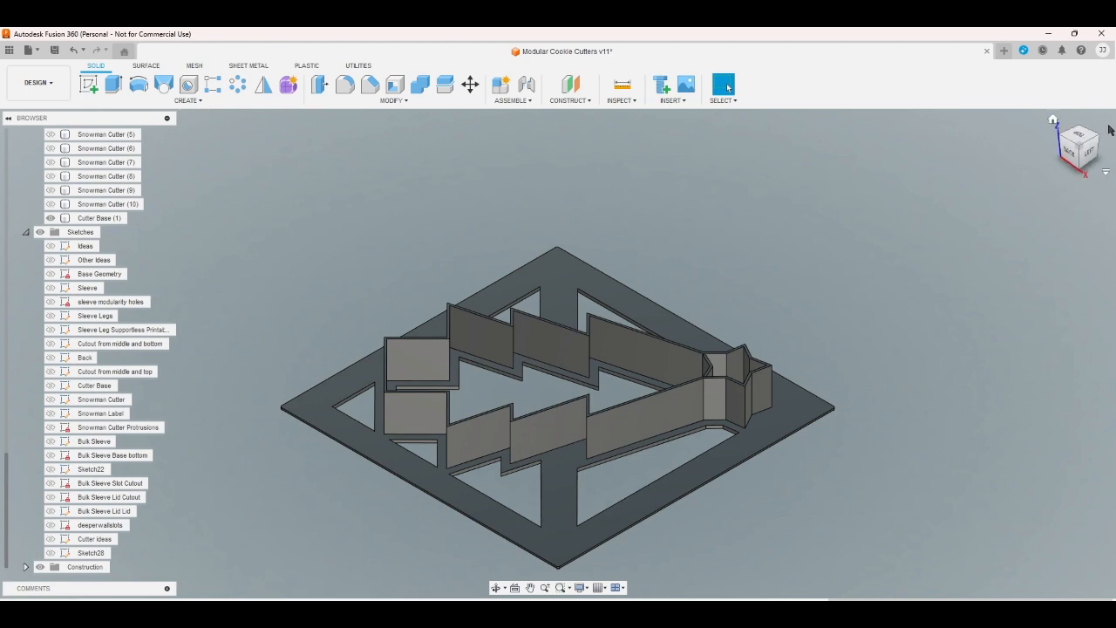
Edit the extrusion of the short detail wall between star and tree to a distance of cutterheight - detaildepth
left_click(1078, 136)
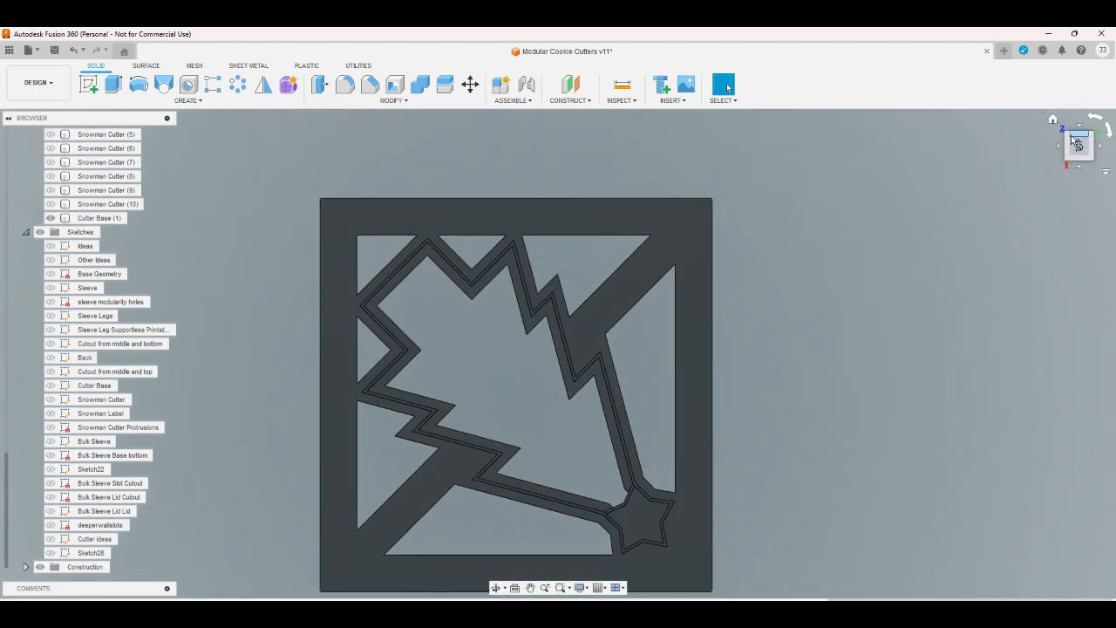
left_click(1052, 120)
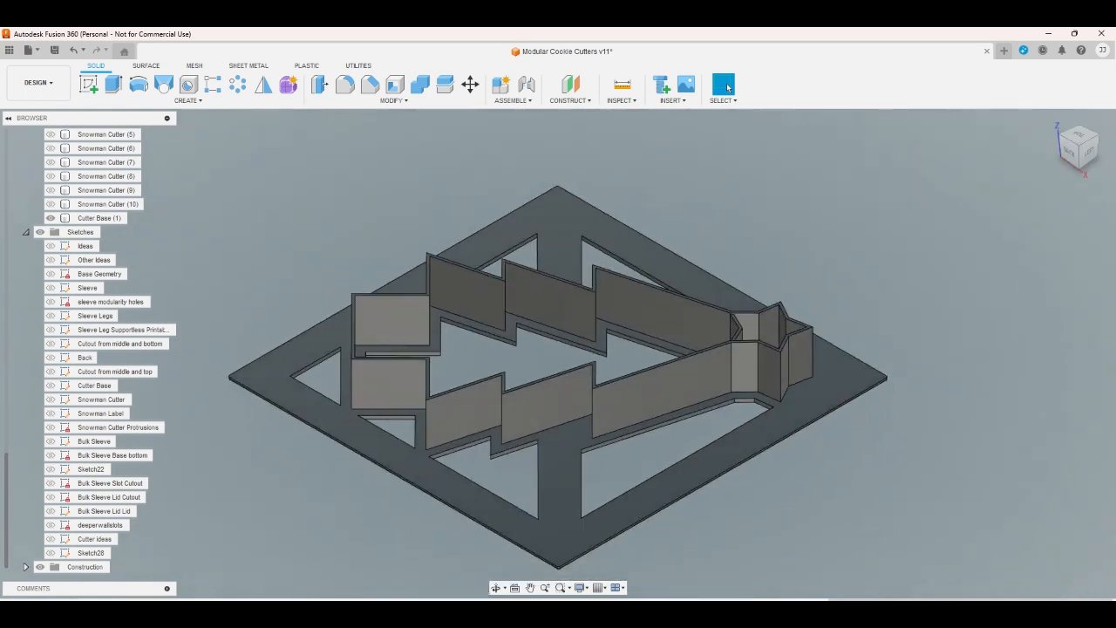
double_click(1065, 608)
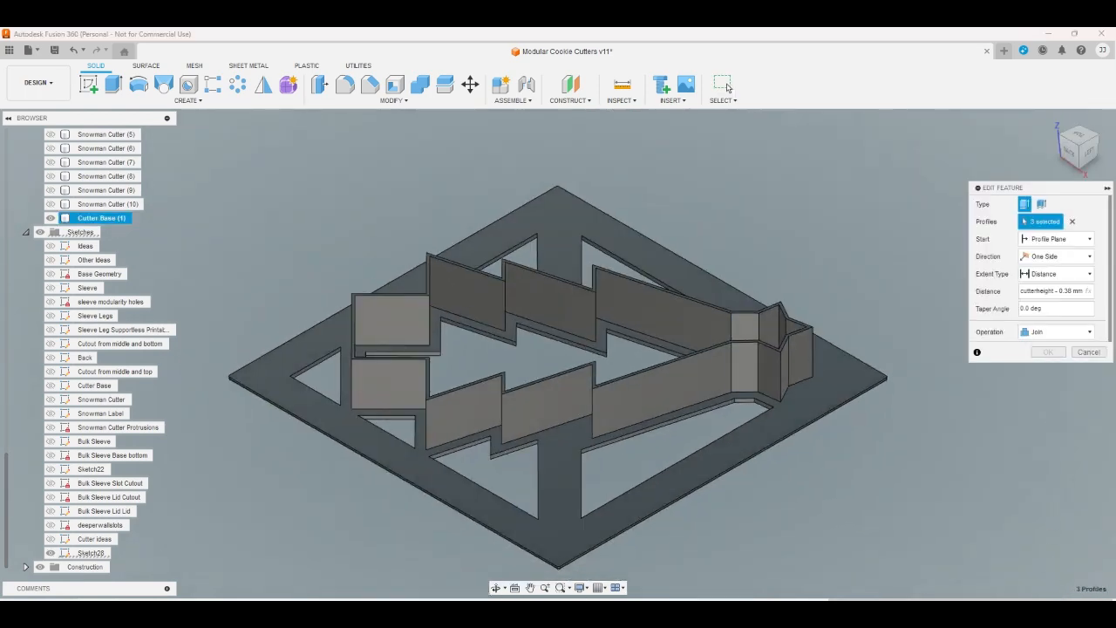
double_click(1065, 290)
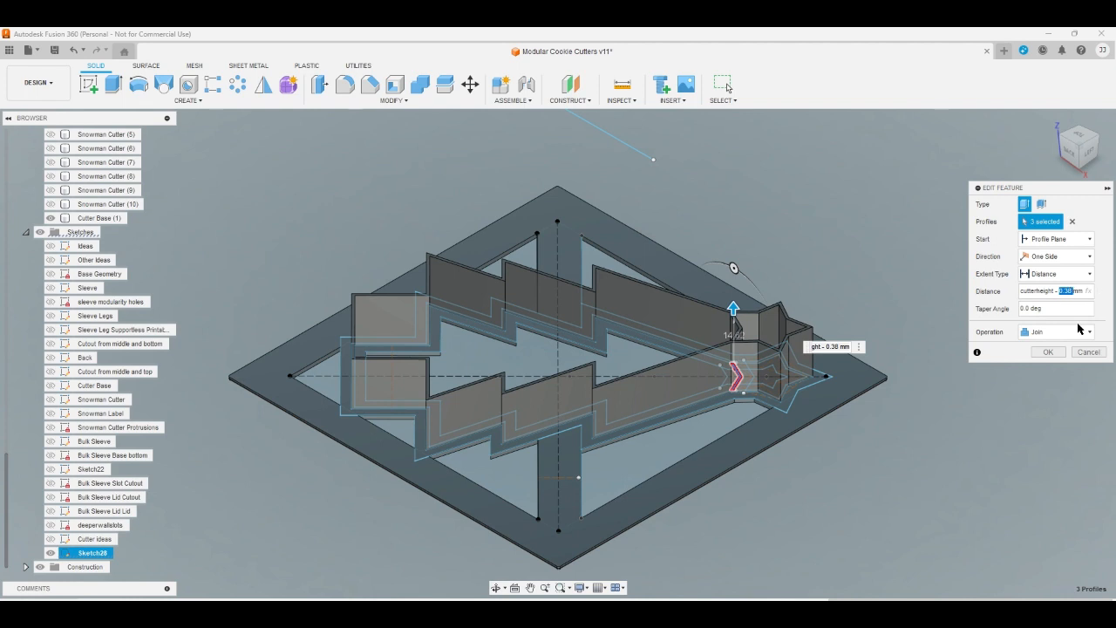
type("de")
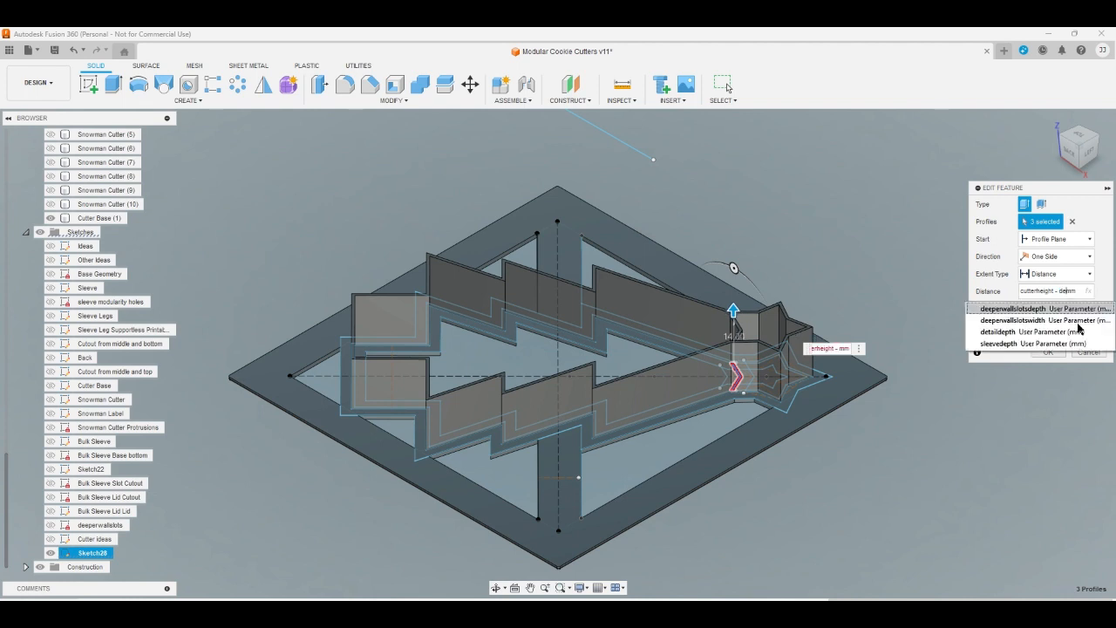
left_click(1046, 331)
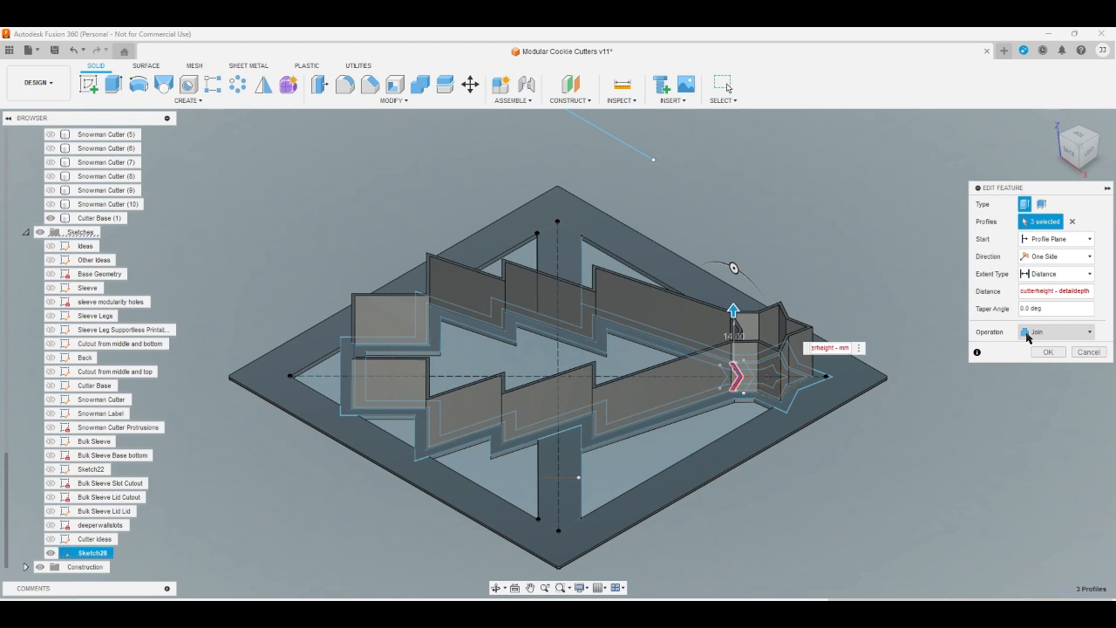
key("Return")
Try to add the missing sketch profile at the tree's neck, just below the star, to the base extrusion
scroll(747, 339, "up", 5)
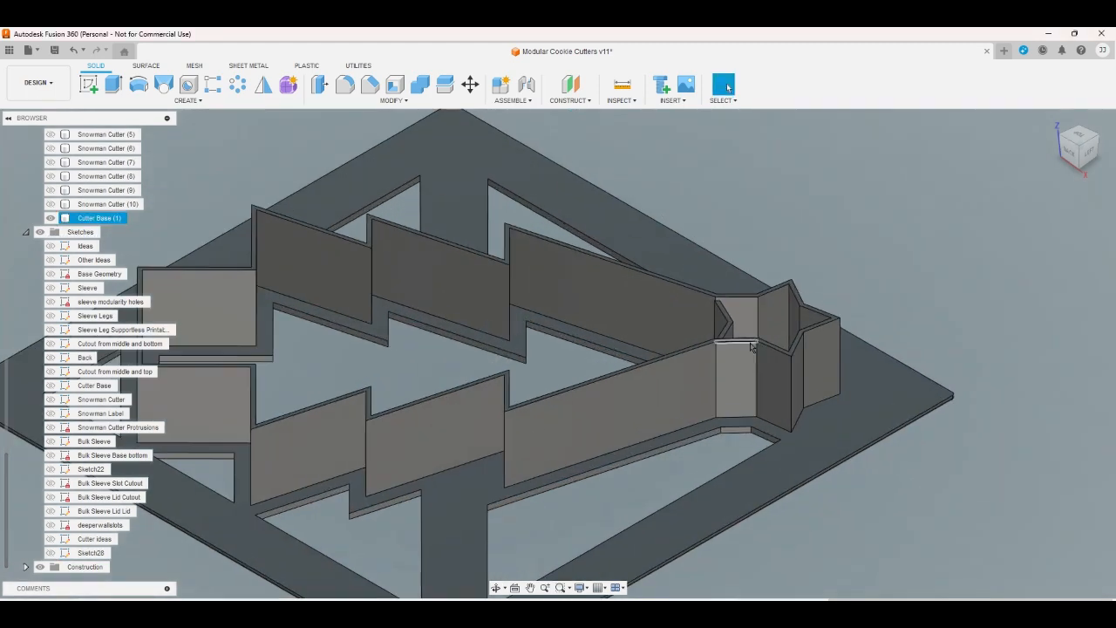
scroll(741, 330, "up", 2)
scroll(724, 314, "down", 5)
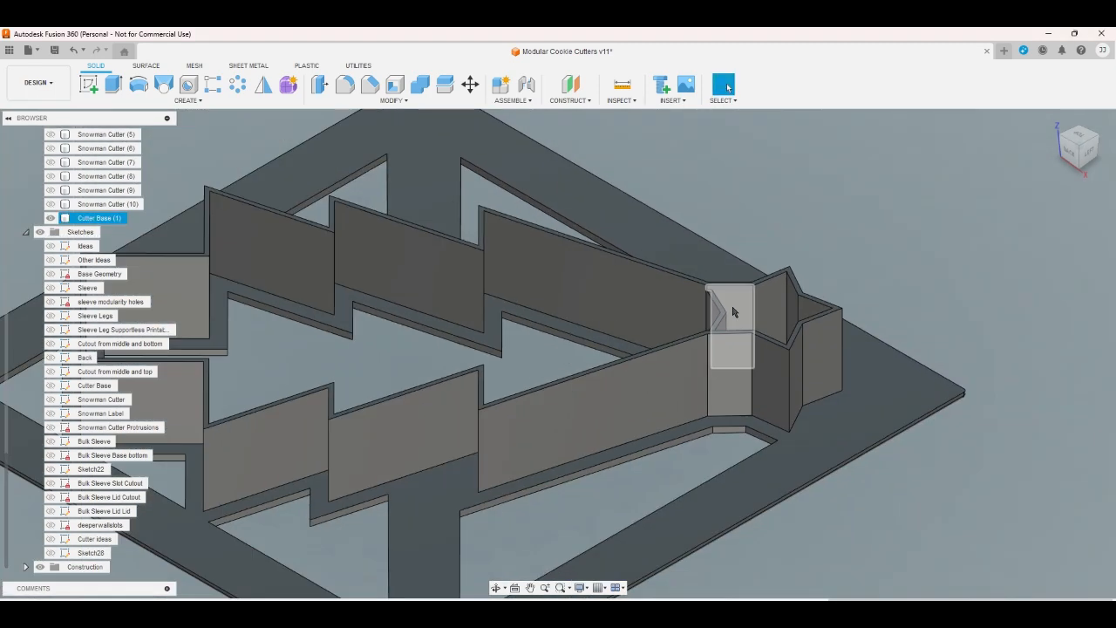
scroll(909, 276, "up", 3)
left_click(1068, 143)
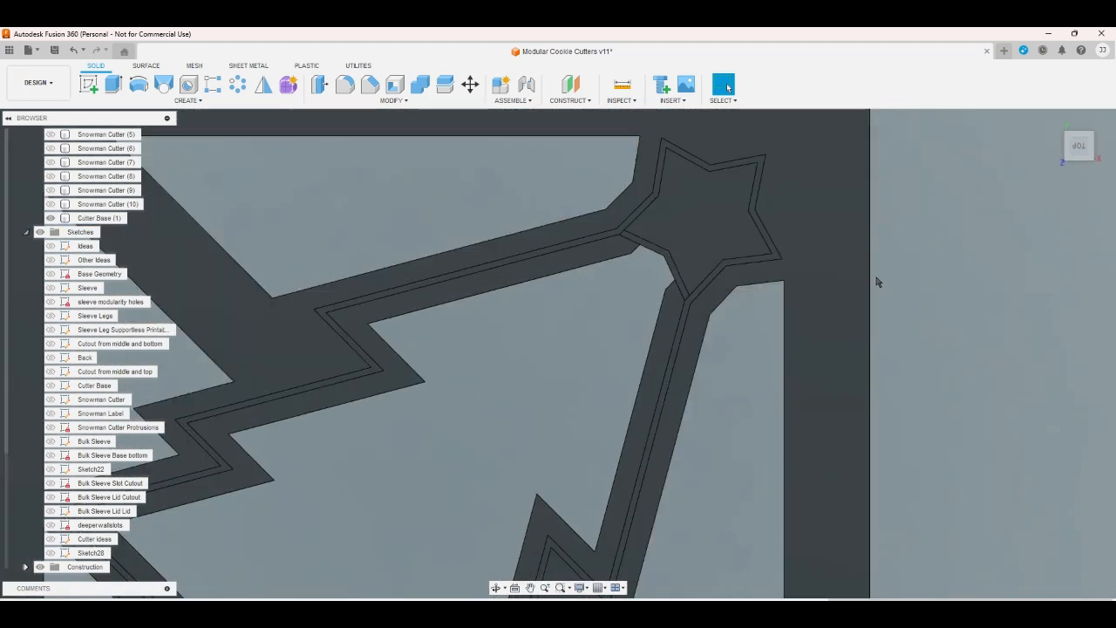
double_click(1018, 597)
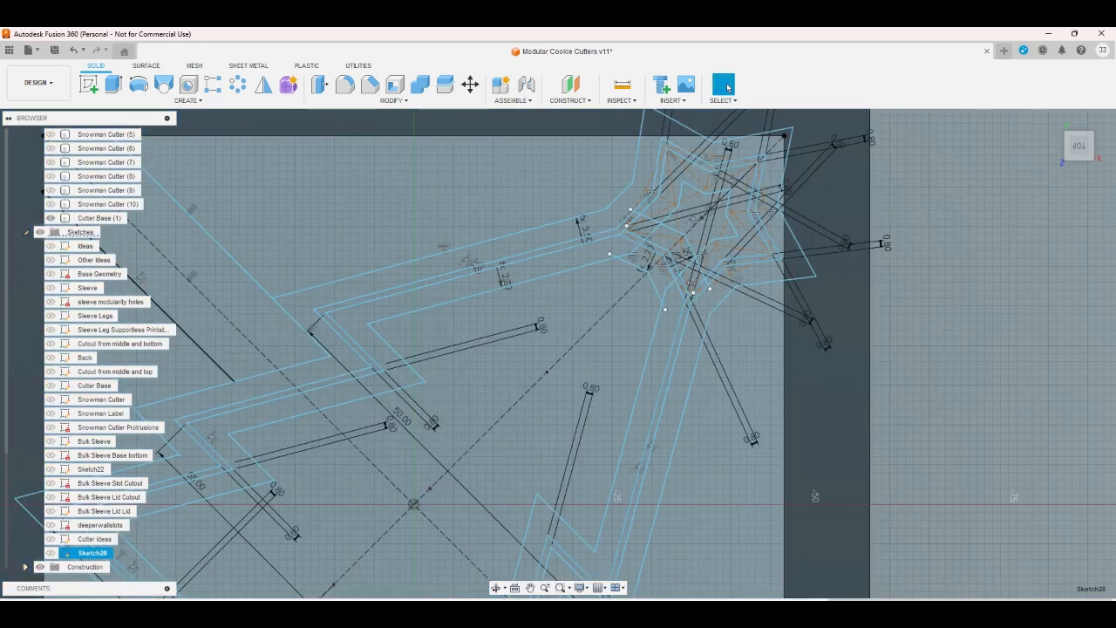
left_click(1081, 433)
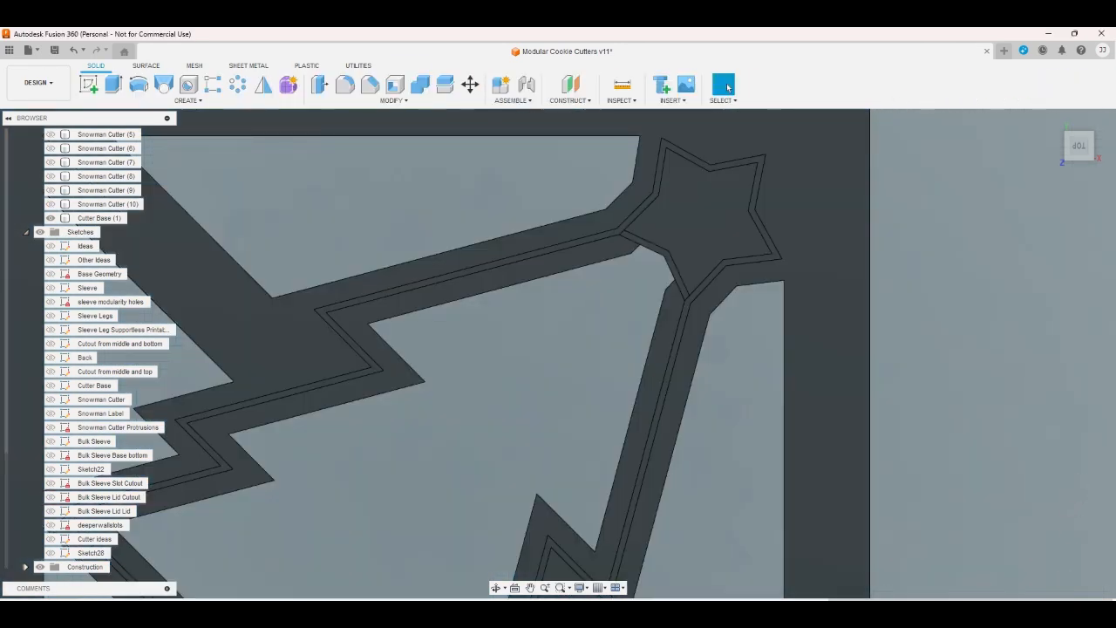
left_click(670, 296)
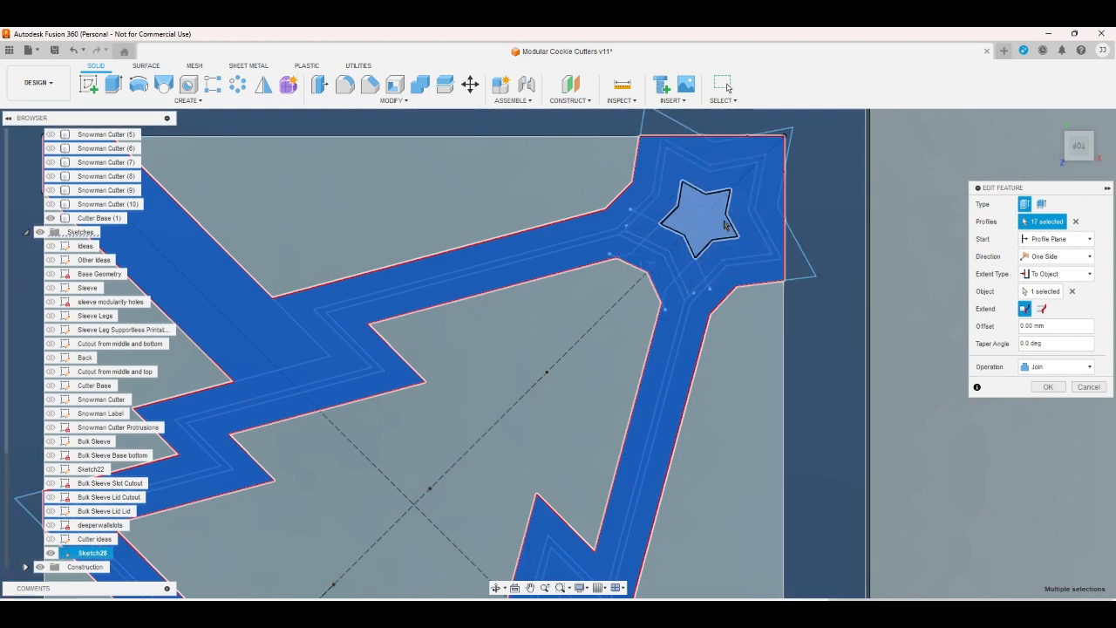
left_click(1028, 384)
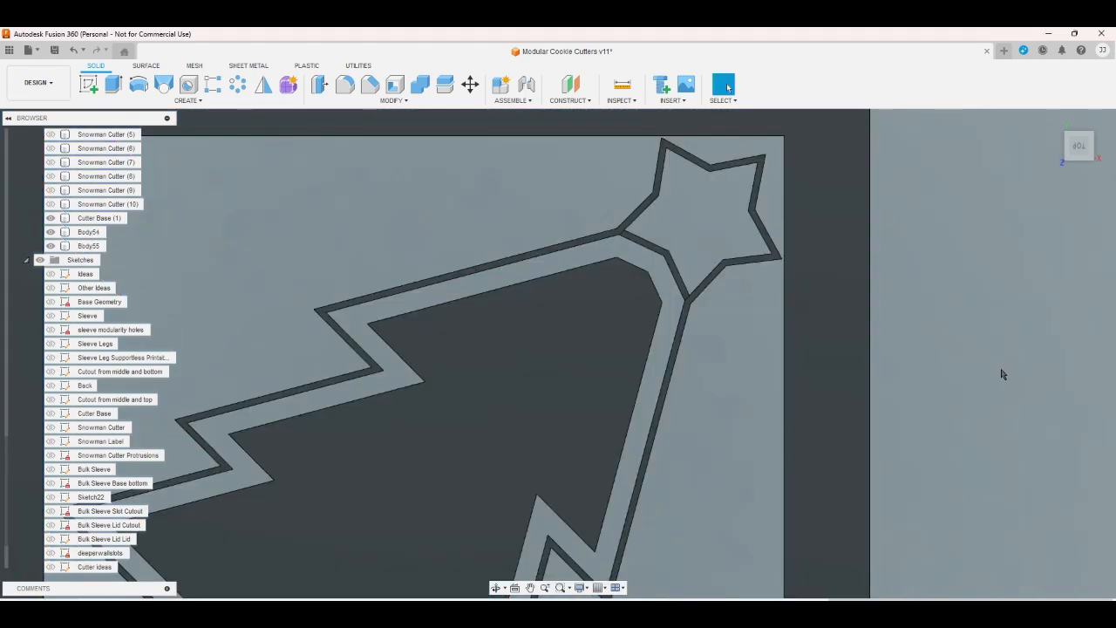
scroll(967, 324, "down", 5)
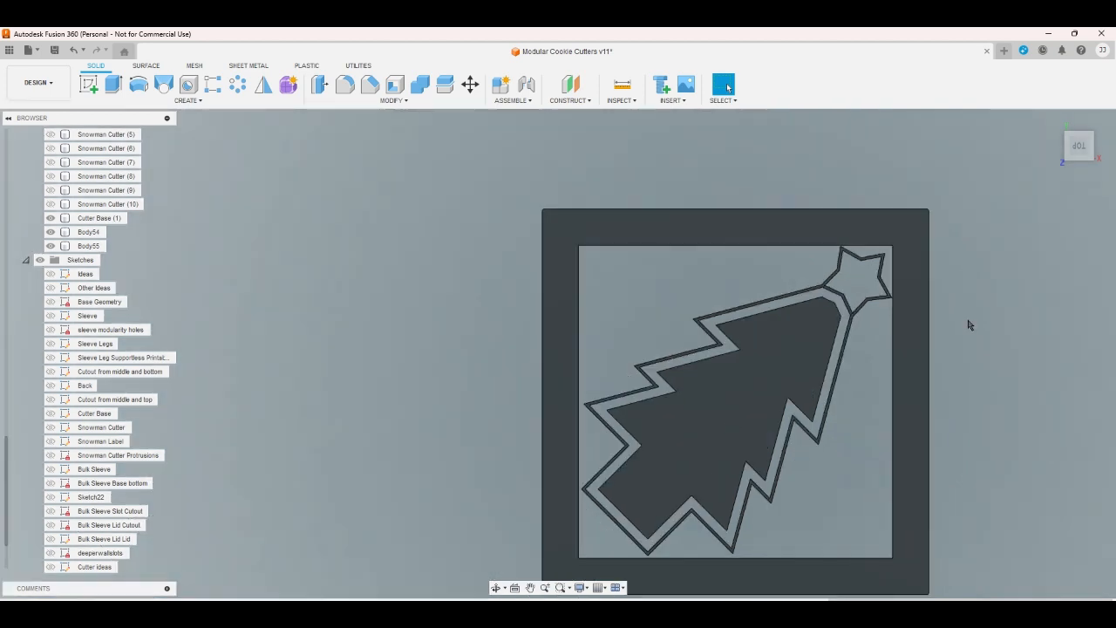
Undo the last base extrusion edit and reselect the missing neck profile below the star for that extrusion
key("ctrl+z")
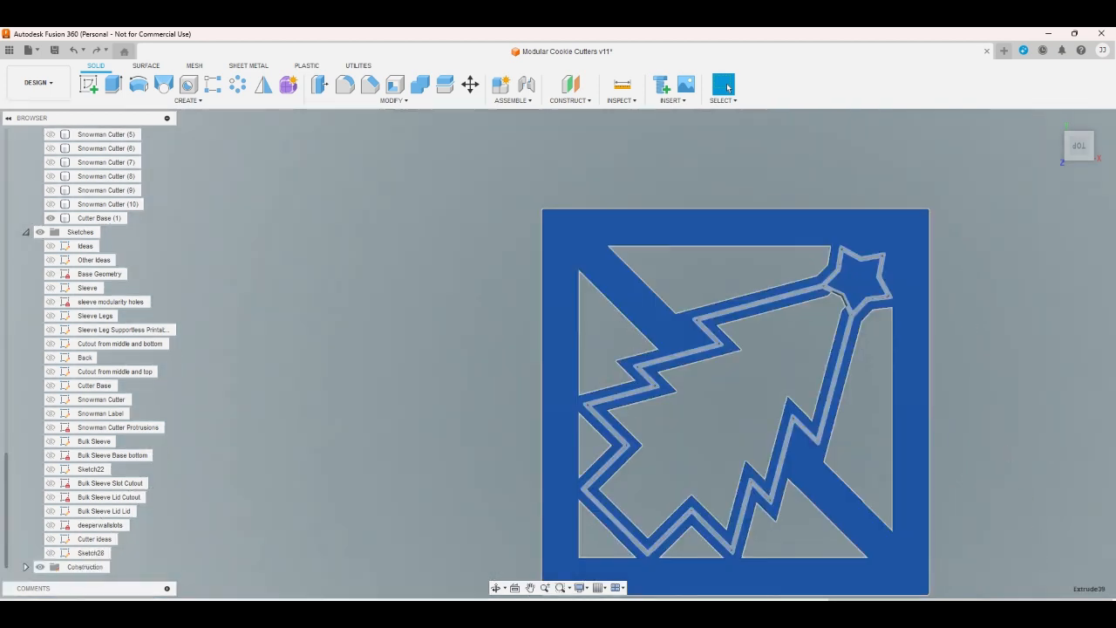
left_click(837, 307)
left_click(1045, 387)
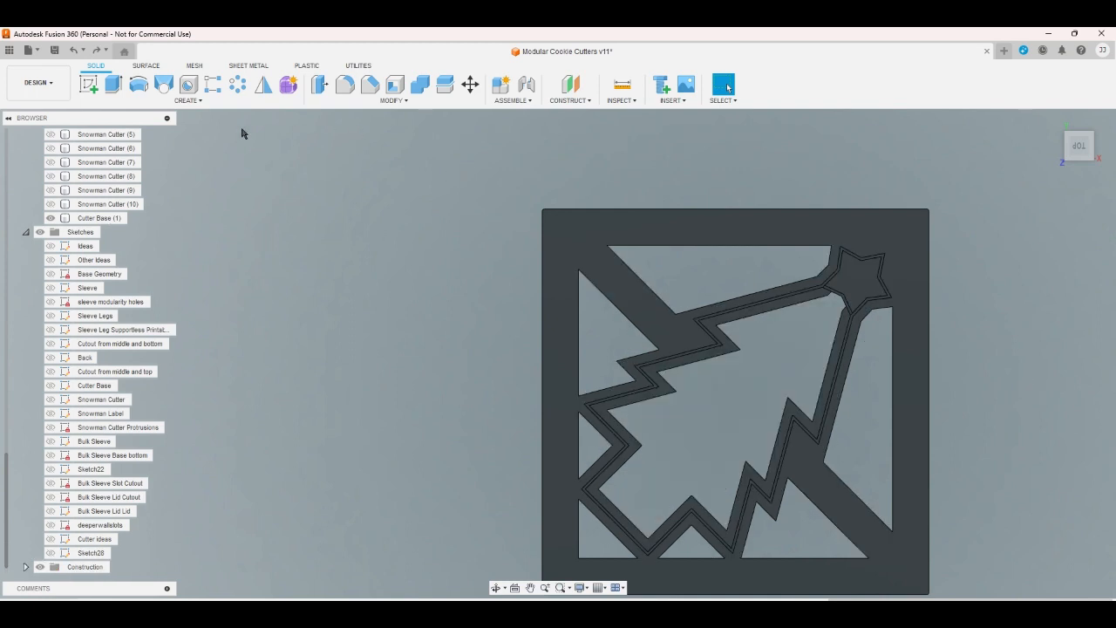
Show Sketch28 and extrude its small inner star as a cut through the base, ending at the base's bottom face
left_click(51, 553)
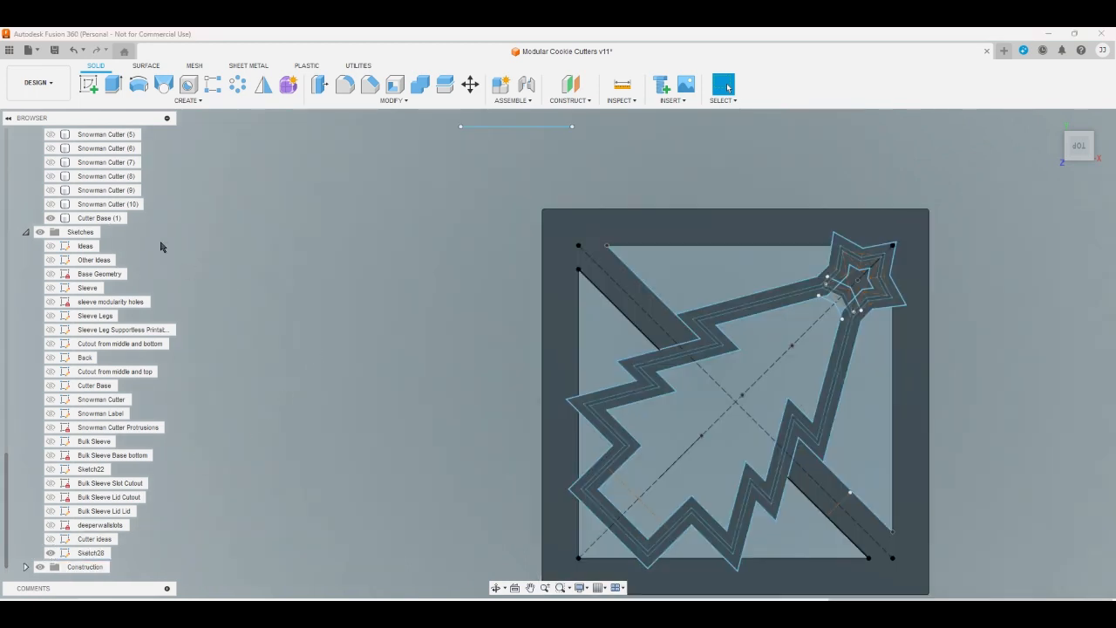
left_click(112, 85)
left_click(853, 279)
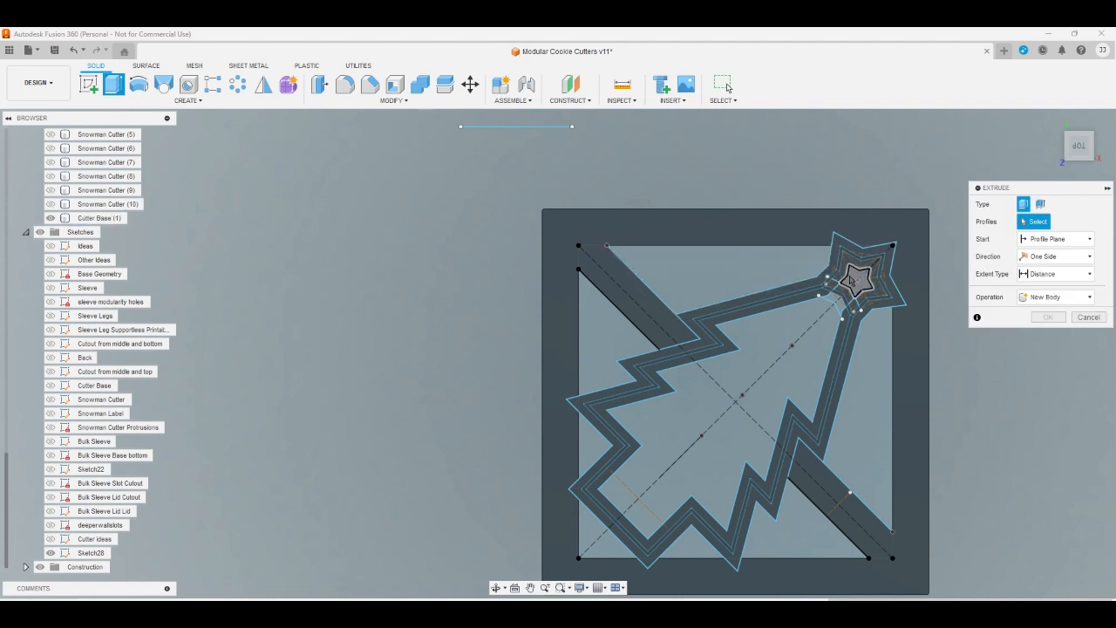
left_click(1058, 274)
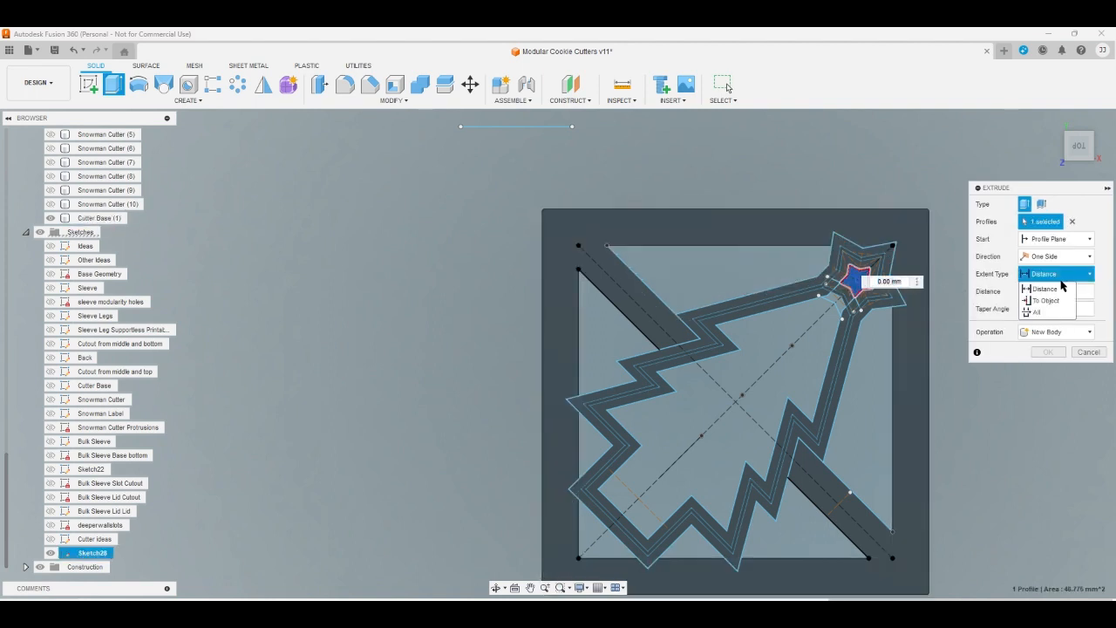
left_click(1060, 302)
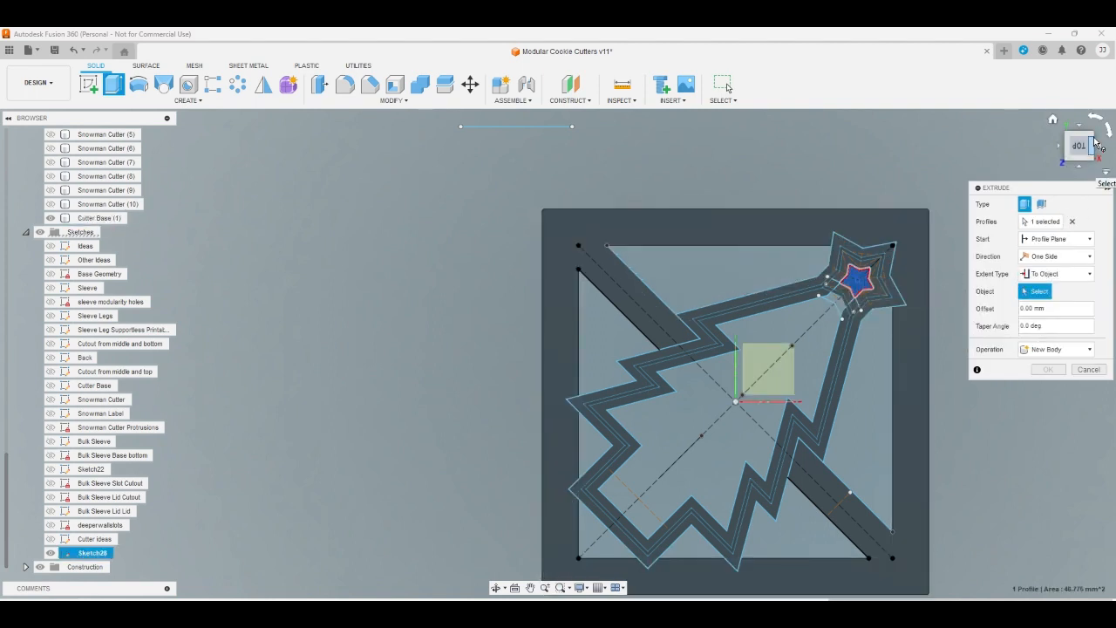
left_click(1098, 137)
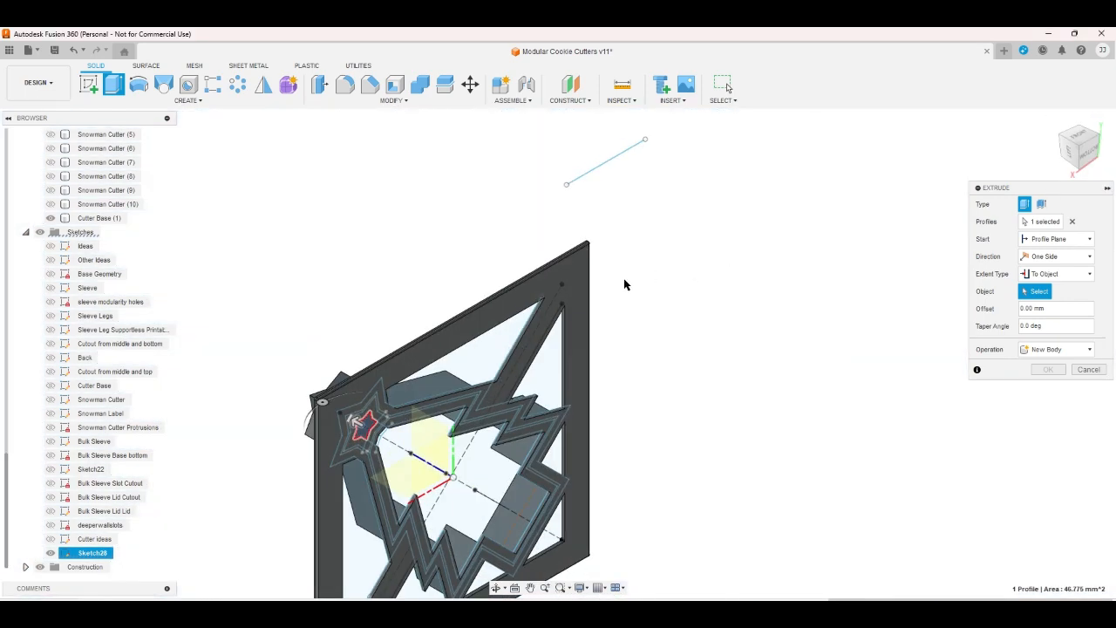
left_click(593, 297)
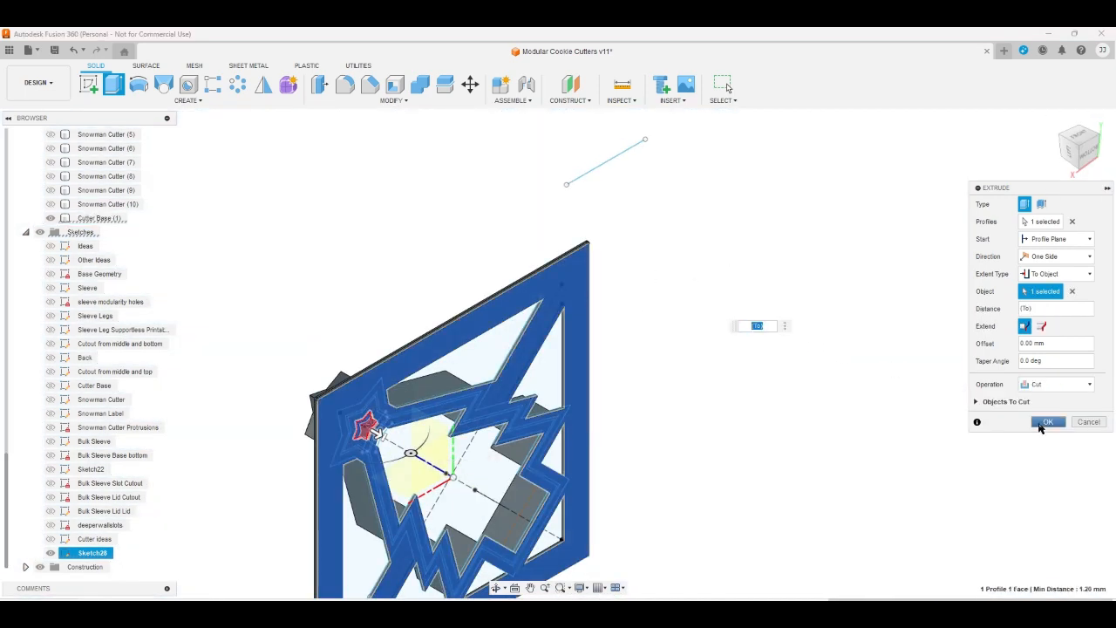
left_click(1043, 422)
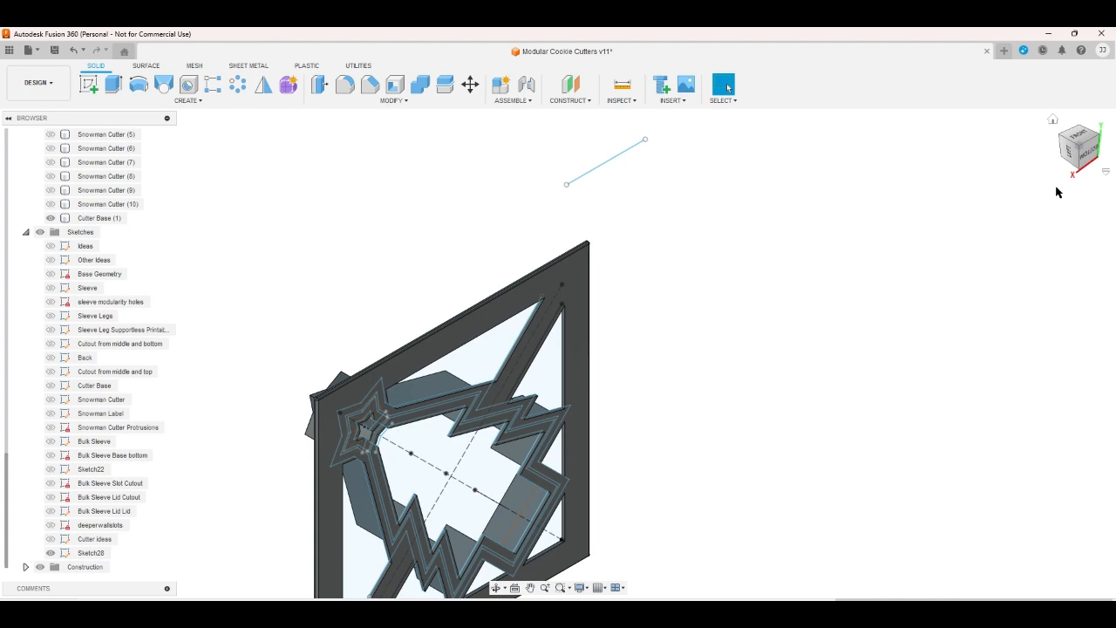
Hide Sketch28 and temporarily show Snowman Cutter (10) over the tree cutter from above to compare them
left_click(1057, 138)
left_click(1077, 137)
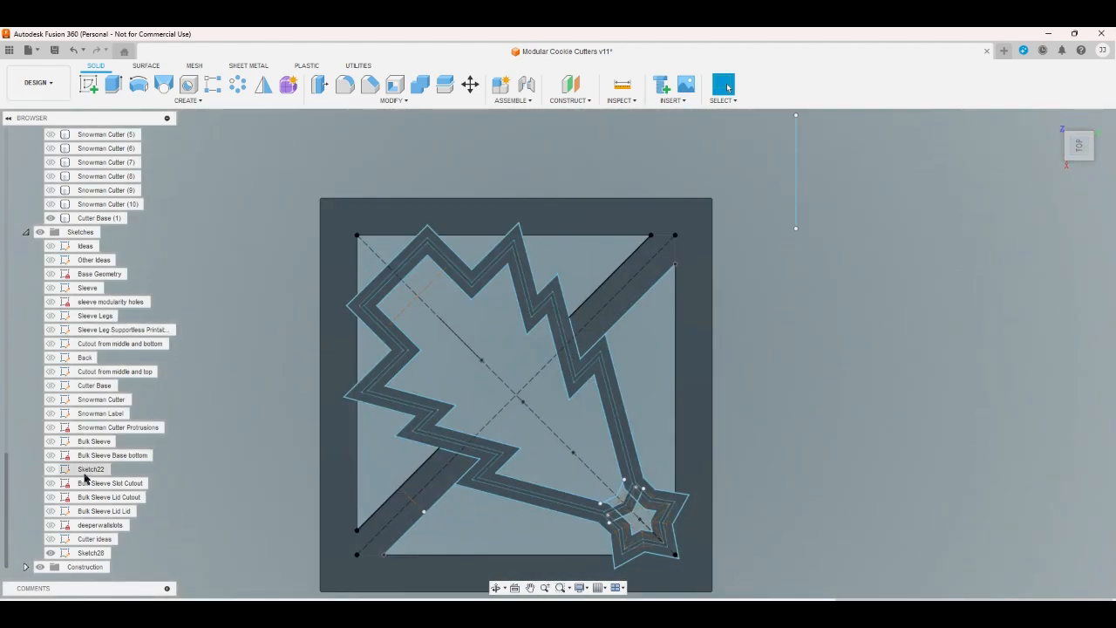
left_click(50, 552)
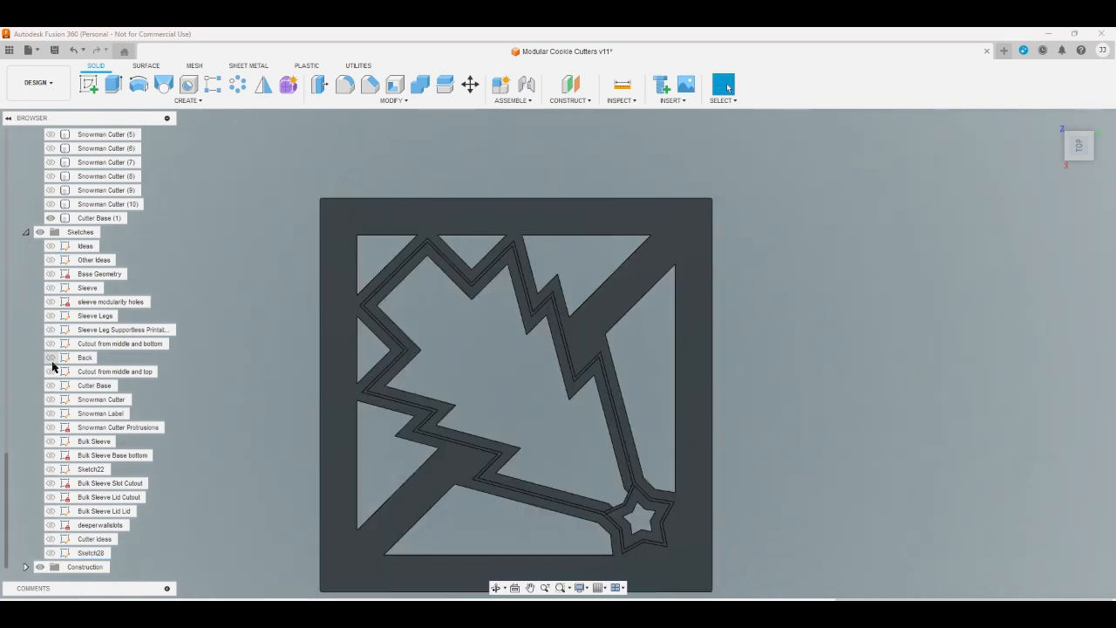
left_click(50, 204)
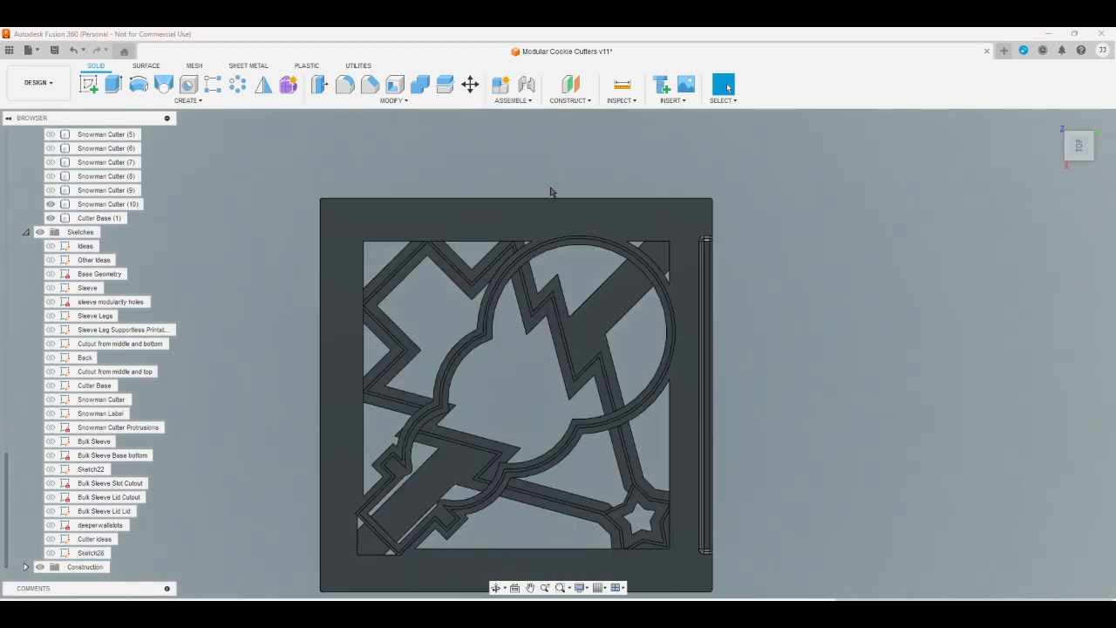
left_click(50, 204)
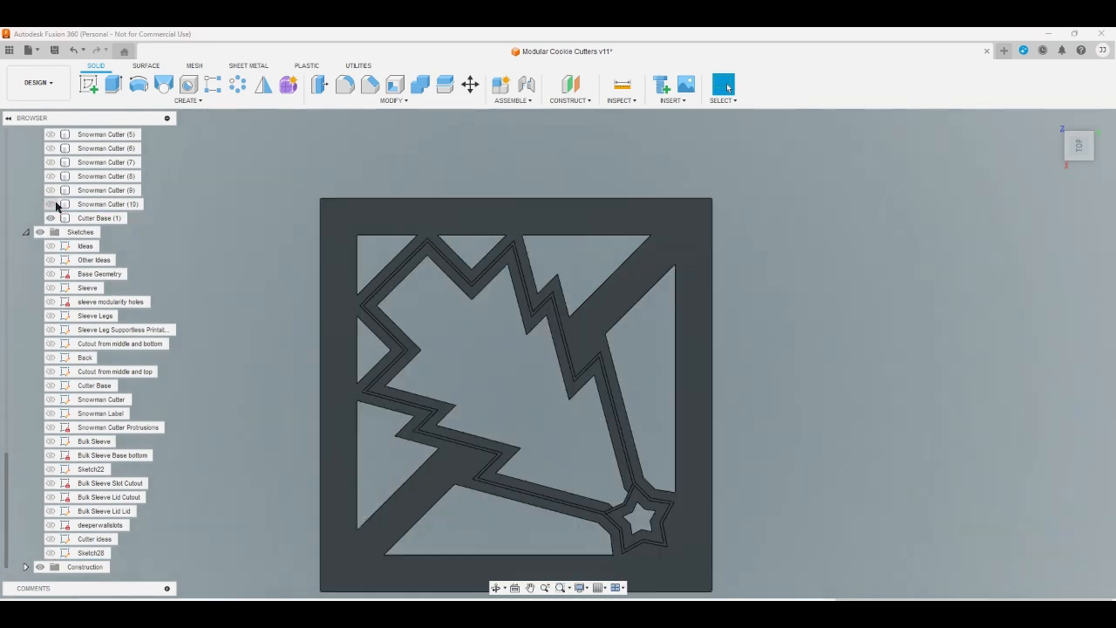
Open Sketch28 for editing and set the tree outline's outer offset dimension to wrapper
double_click(1011, 598)
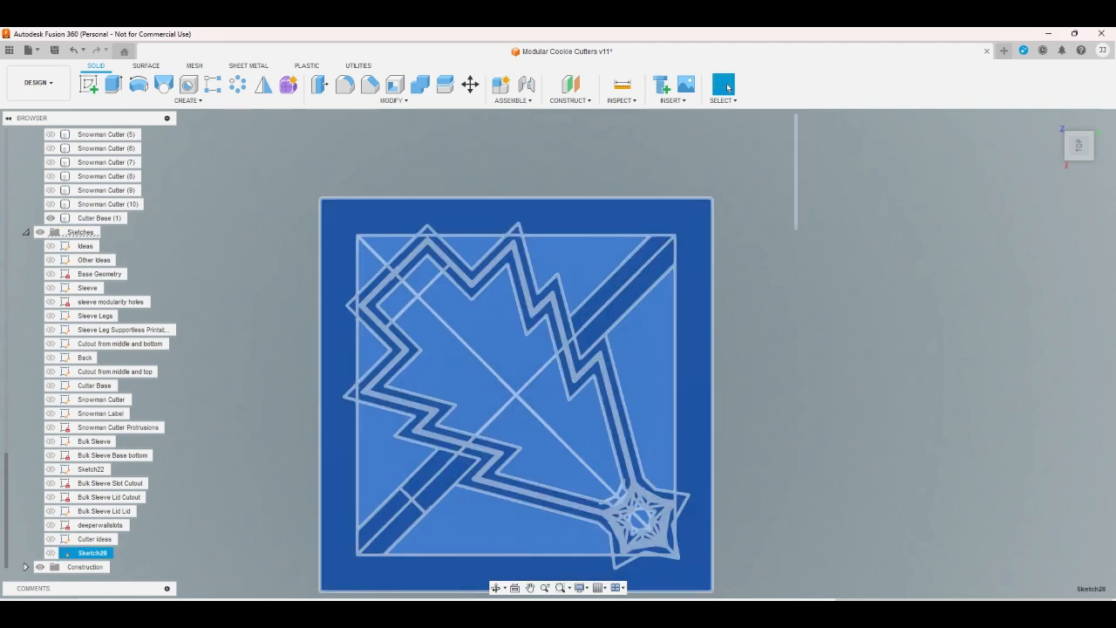
scroll(861, 529, "down", 1)
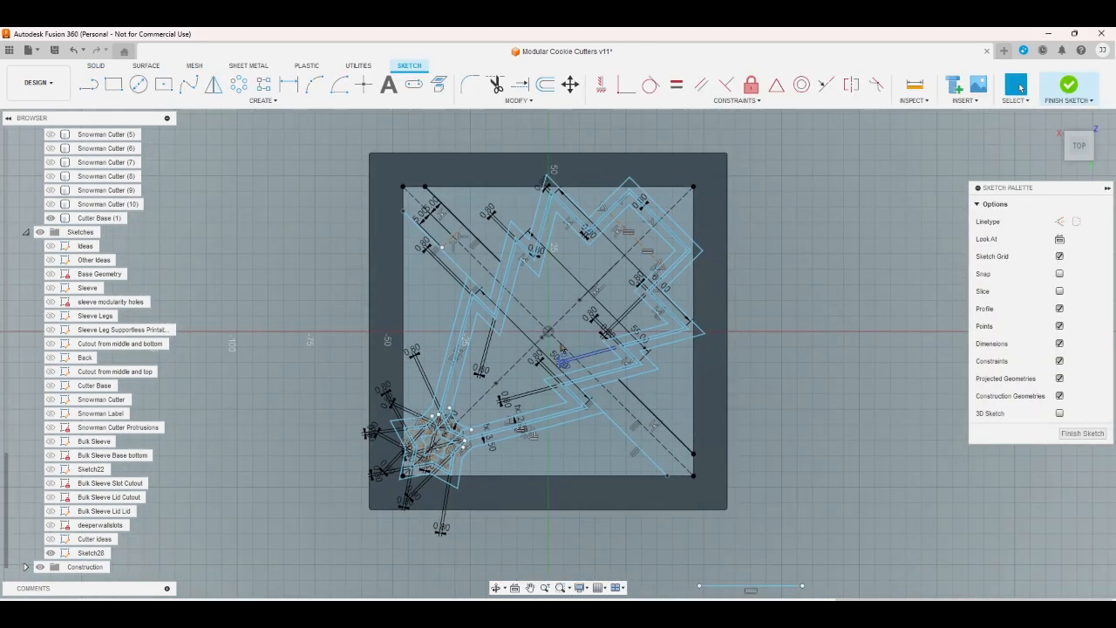
scroll(454, 286, "up", 3)
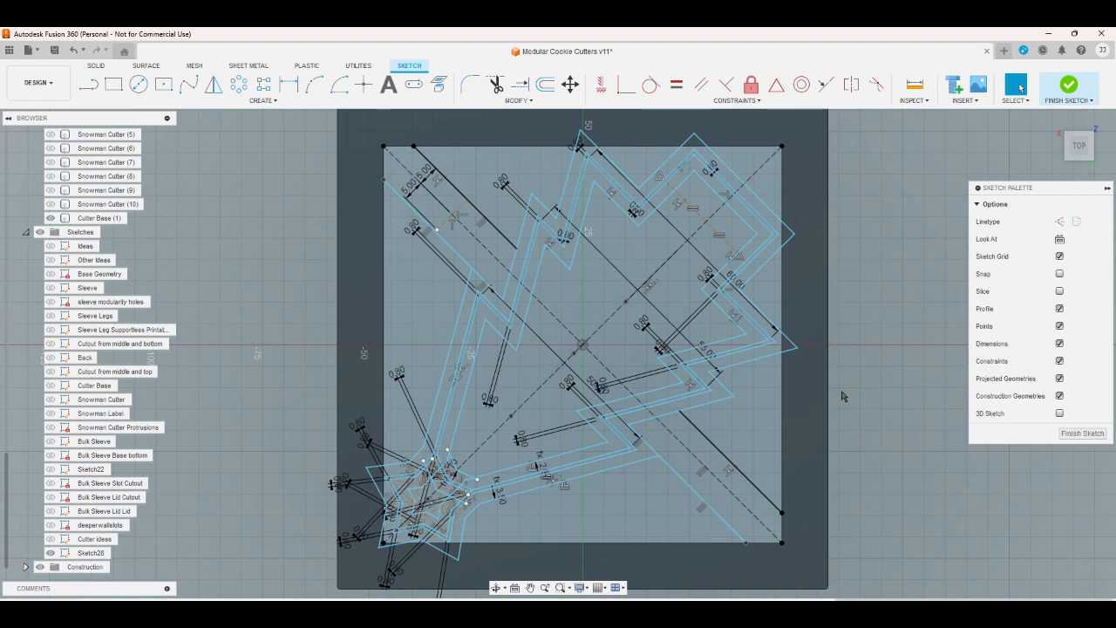
scroll(575, 436, "up", 10)
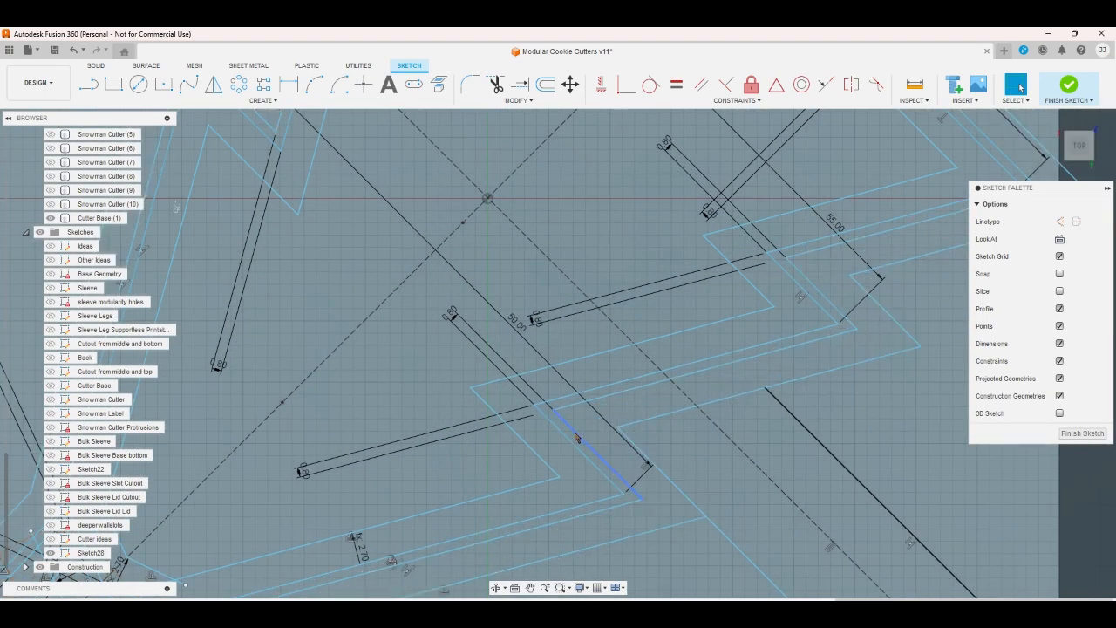
left_click(572, 441)
scroll(570, 443, "down", 2)
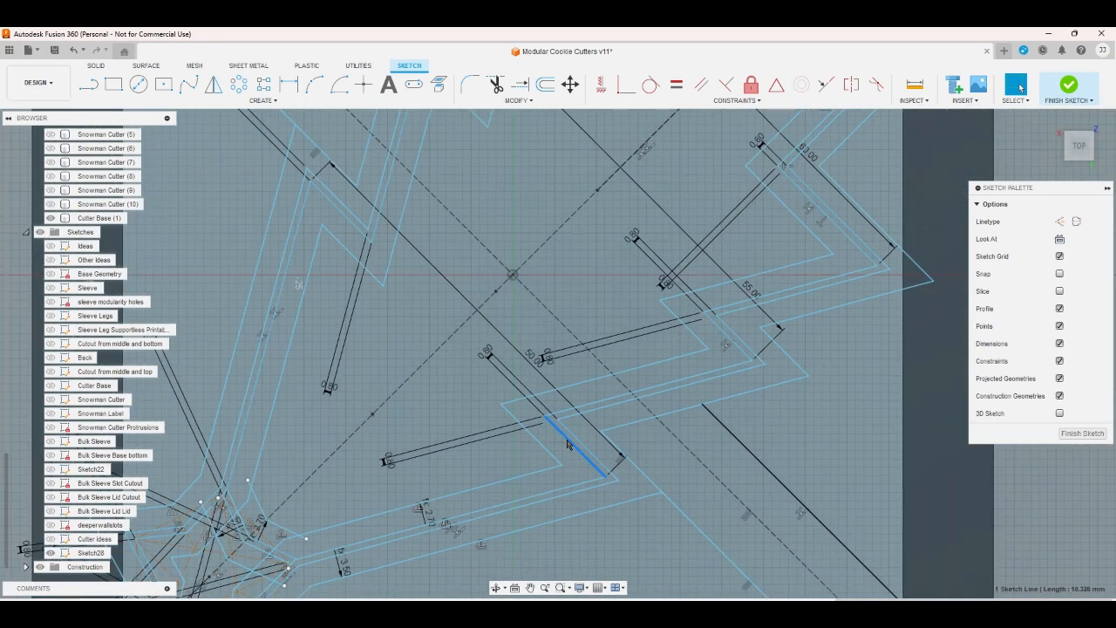
scroll(566, 442, "down", 5)
scroll(541, 462, "up", 5)
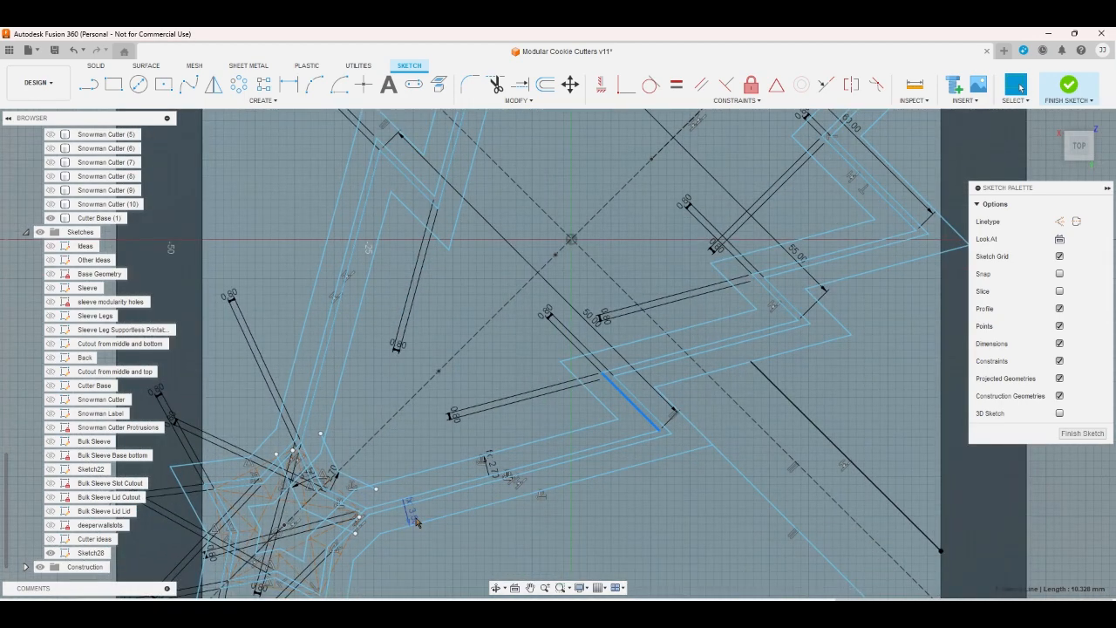
double_click(414, 518)
type("wrapper * 2")
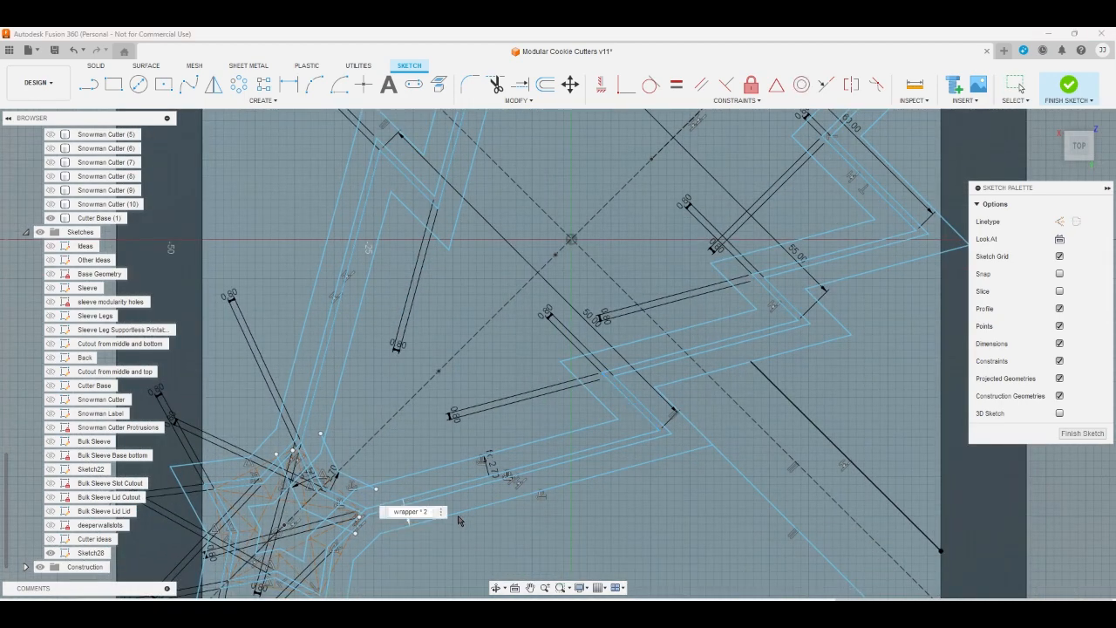
key("BackSpace")
key("BackSpace")
key("BackSpace")
key("BackSpace")
key("Return")
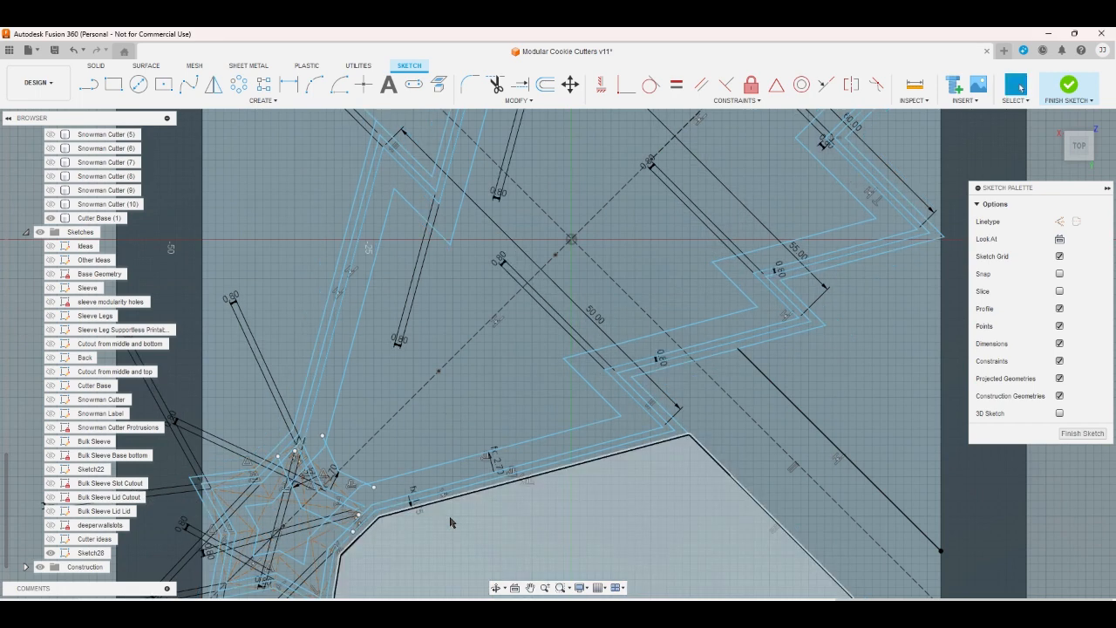
Set the inner offset dimension at the tree's neck, on the tree side of the star, to -wrapper
scroll(451, 522, "down", 2)
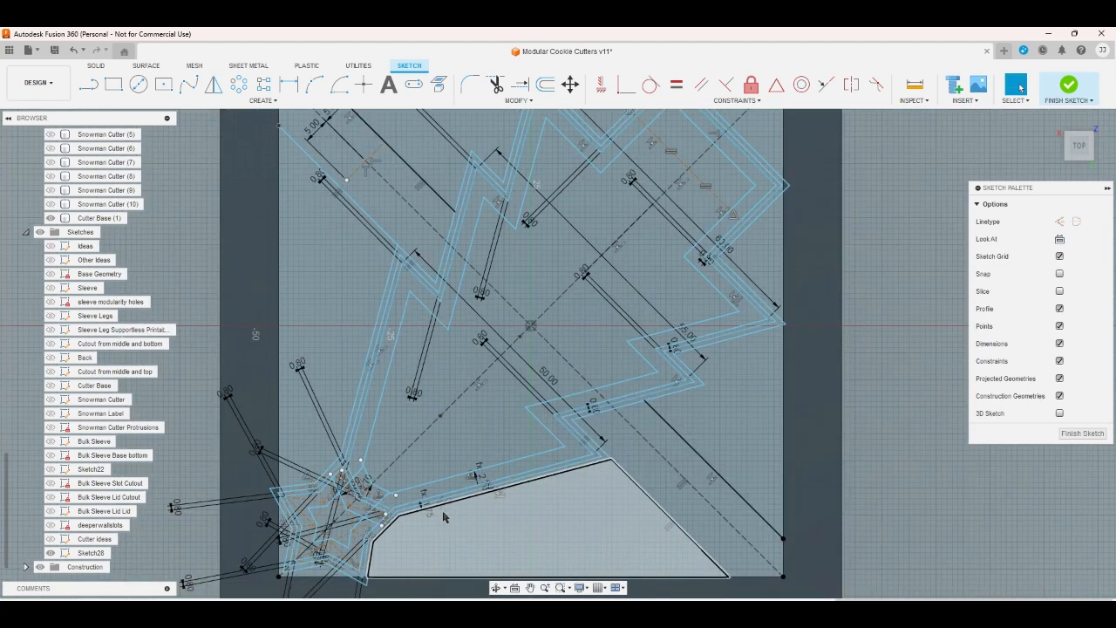
scroll(438, 520, "up", 8)
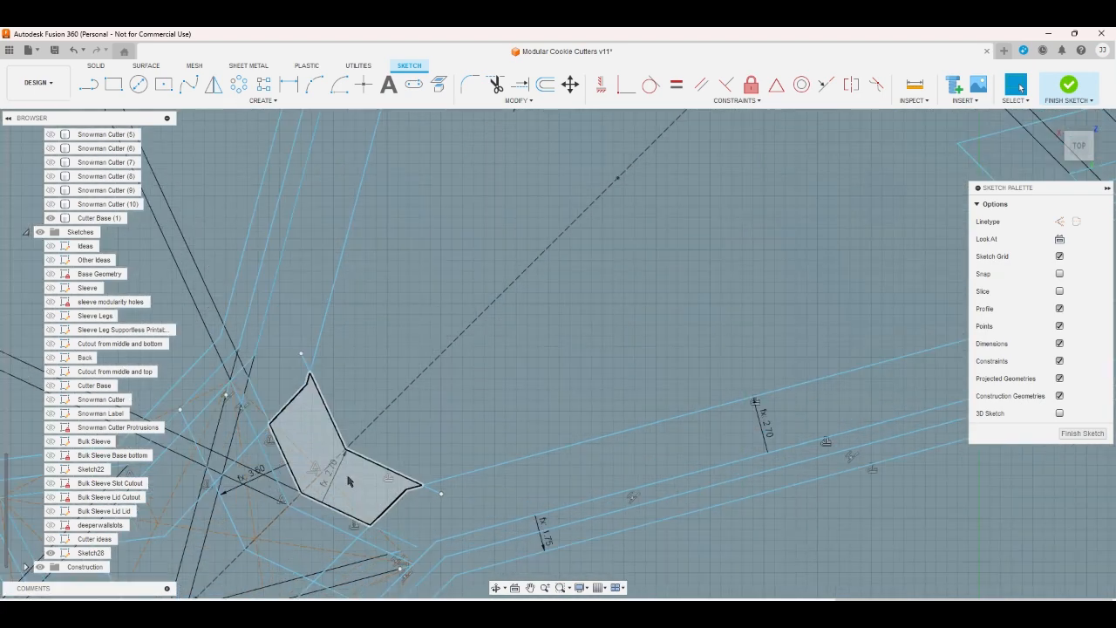
double_click(339, 471)
key("End")
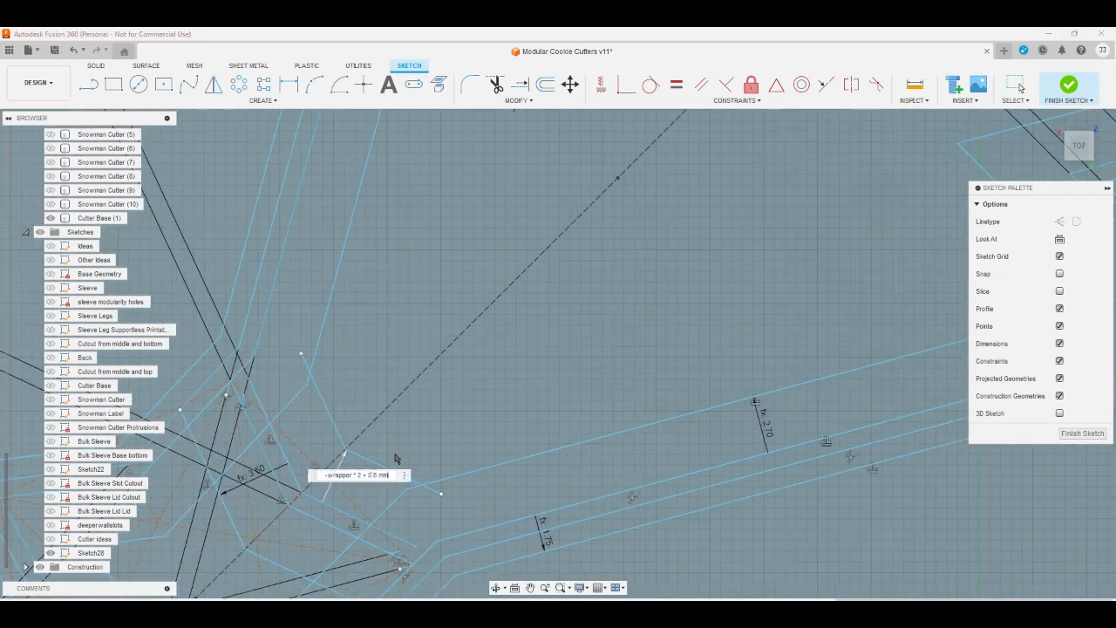
key("BackSpace")
key("BackSpace")
key("BackSpace")
key("BackSpace")
key("BackSpace")
key("BackSpace")
key("BackSpace")
key("BackSpace")
key("BackSpace")
key("BackSpace")
key("BackSpace")
key("BackSpace")
key("BackSpace")
key("Return")
scroll(394, 458, "down", 3)
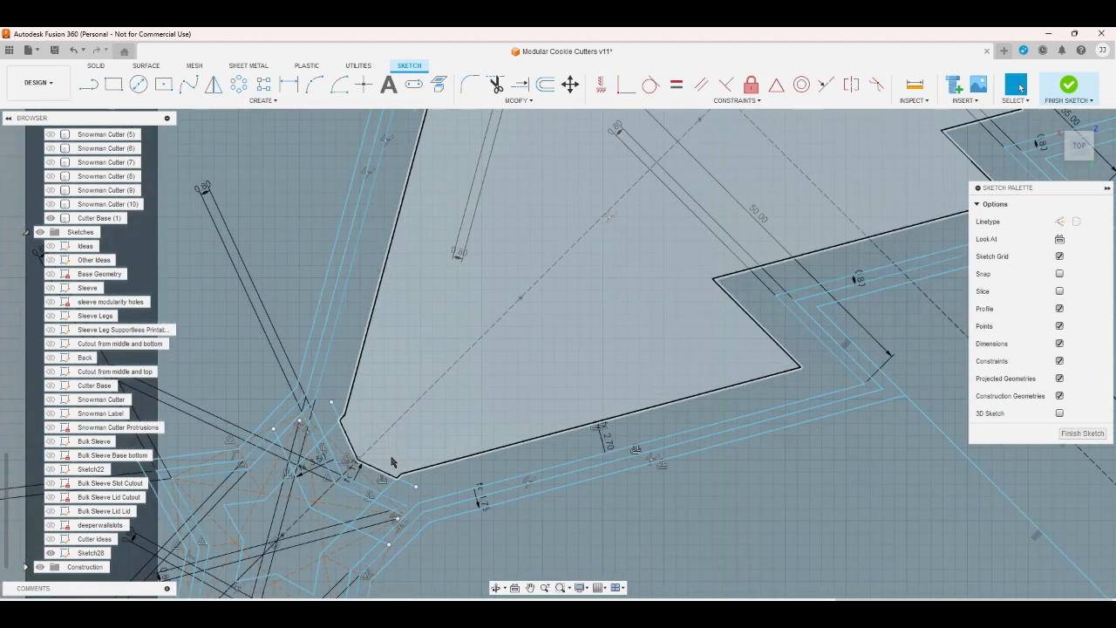
Set the other neck offset dimension, on the star side, to -wrapper
double_click(320, 471)
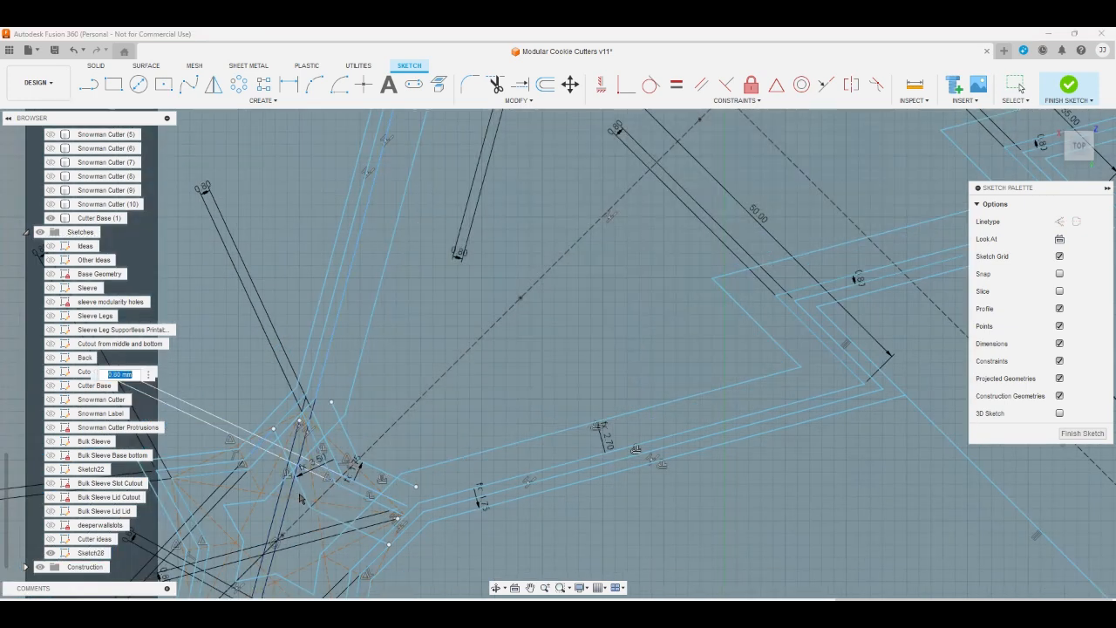
key("Escape")
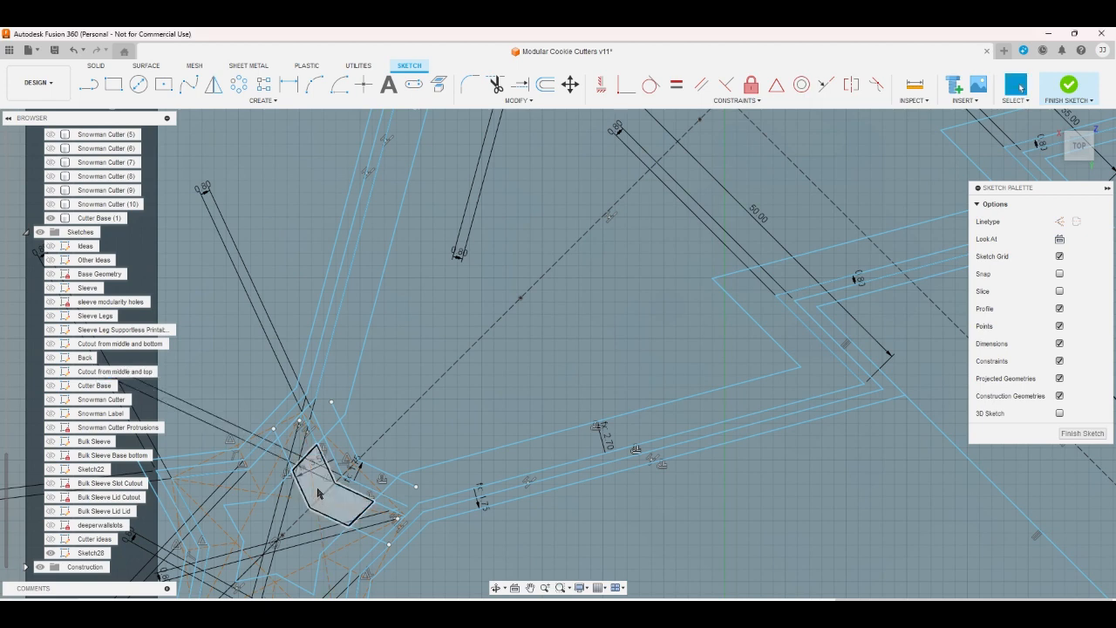
double_click(316, 471)
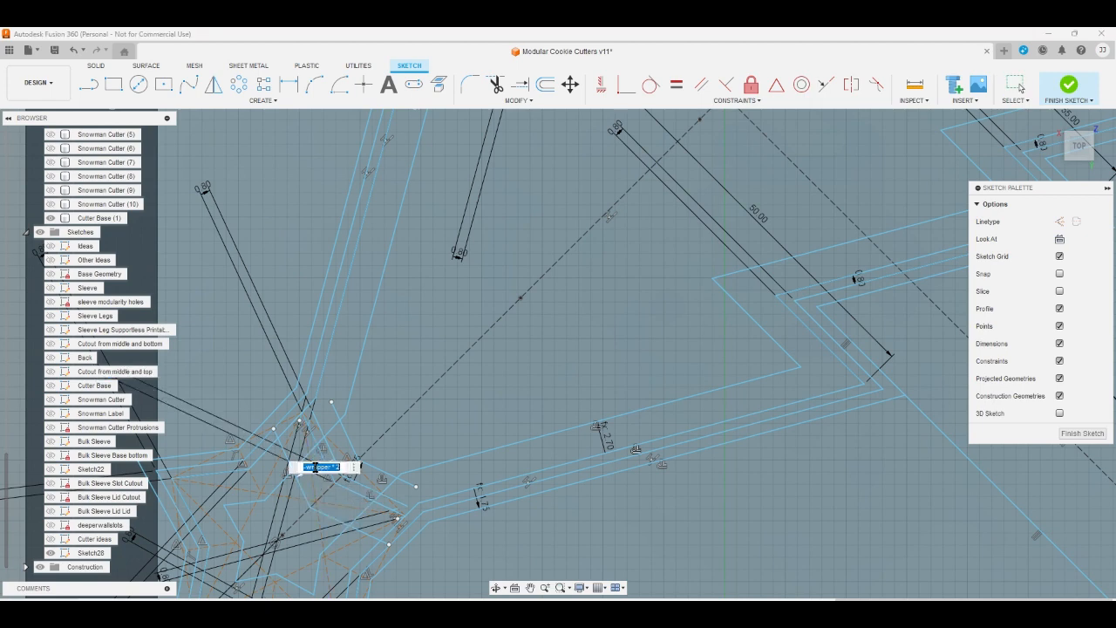
type("-wrapper")
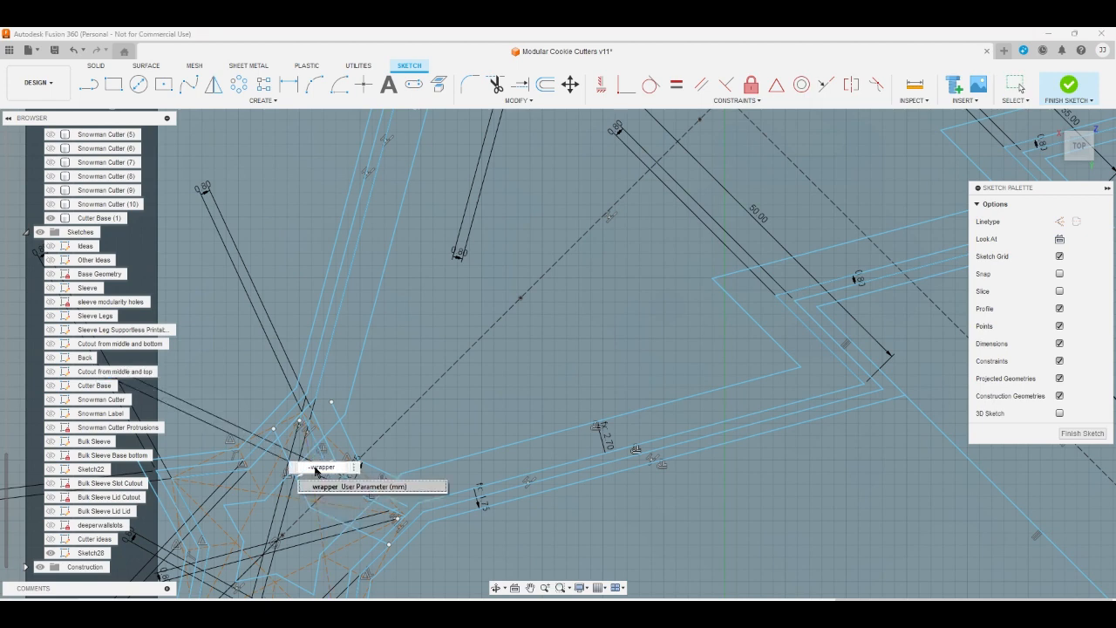
key("Return")
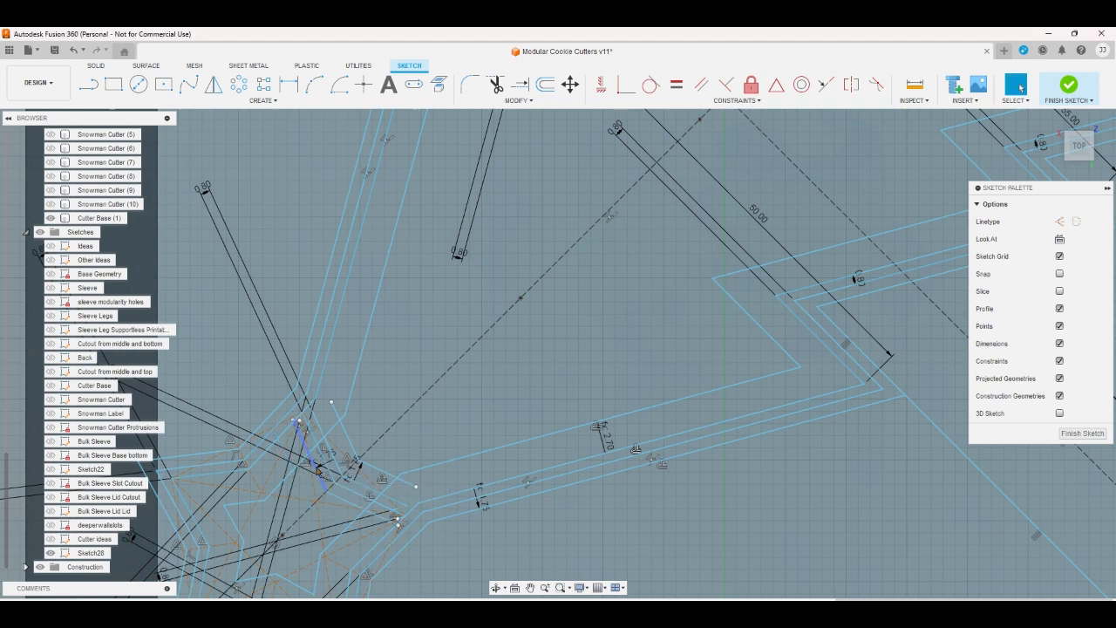
Set the tree outline's inner offset dimension to -wrapper
double_click(602, 440)
key("End")
key("BackSpace")
key("BackSpace")
key("BackSpace")
key("BackSpace")
key("BackSpace")
key("BackSpace")
key("BackSpace")
key("BackSpace")
key("BackSpace")
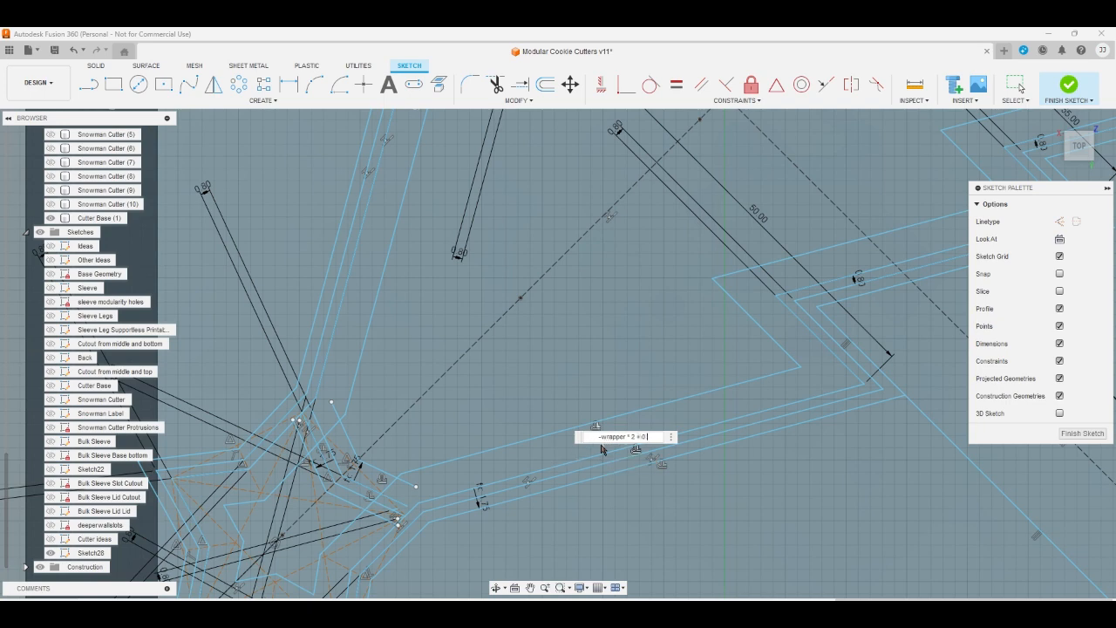
key("BackSpace")
key("BackSpace")
key("BackSpace")
key("BackSpace")
key("Return")
key("Return")
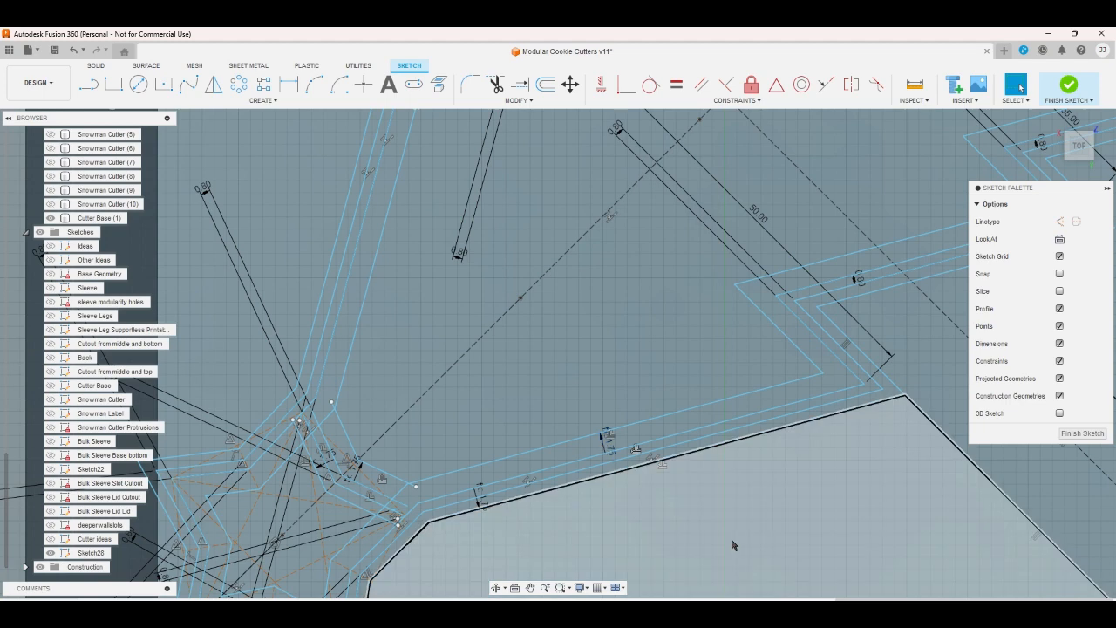
Narrow the tree outline's inner offset to 0.95 mm with an expression based on wrapper, and finish the sketch
scroll(732, 545, "down", 2)
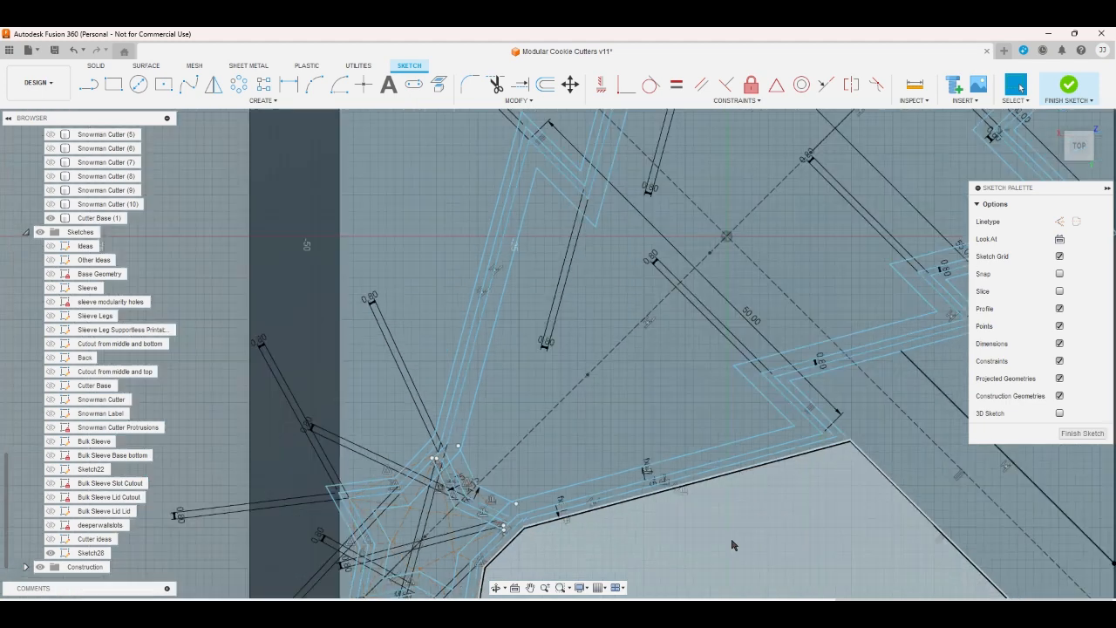
scroll(732, 545, "up", 3)
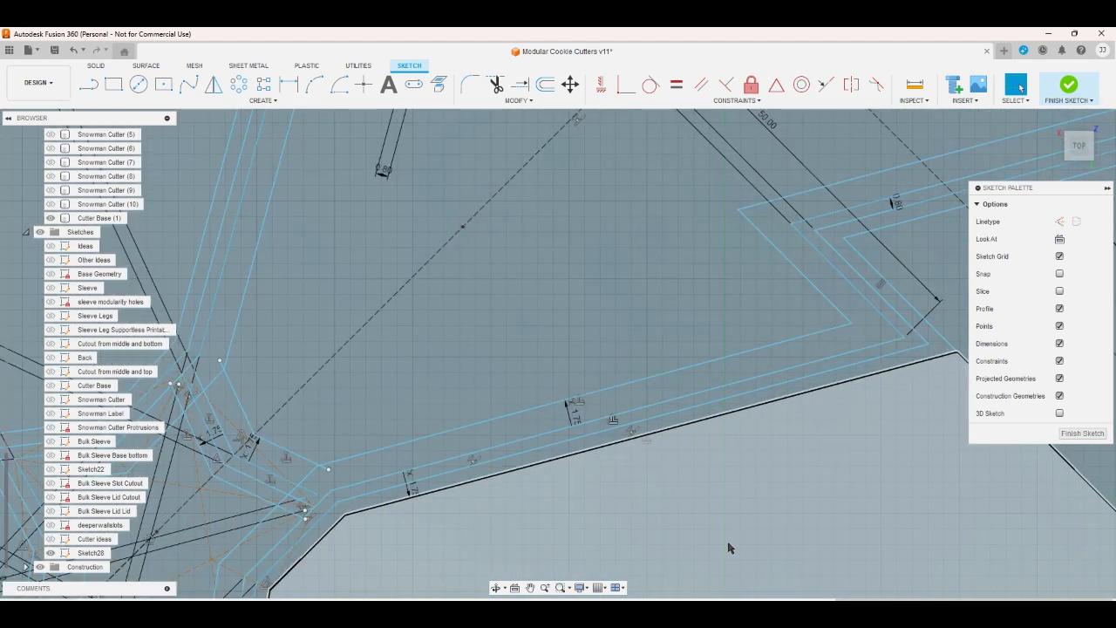
scroll(731, 547, "up", 1)
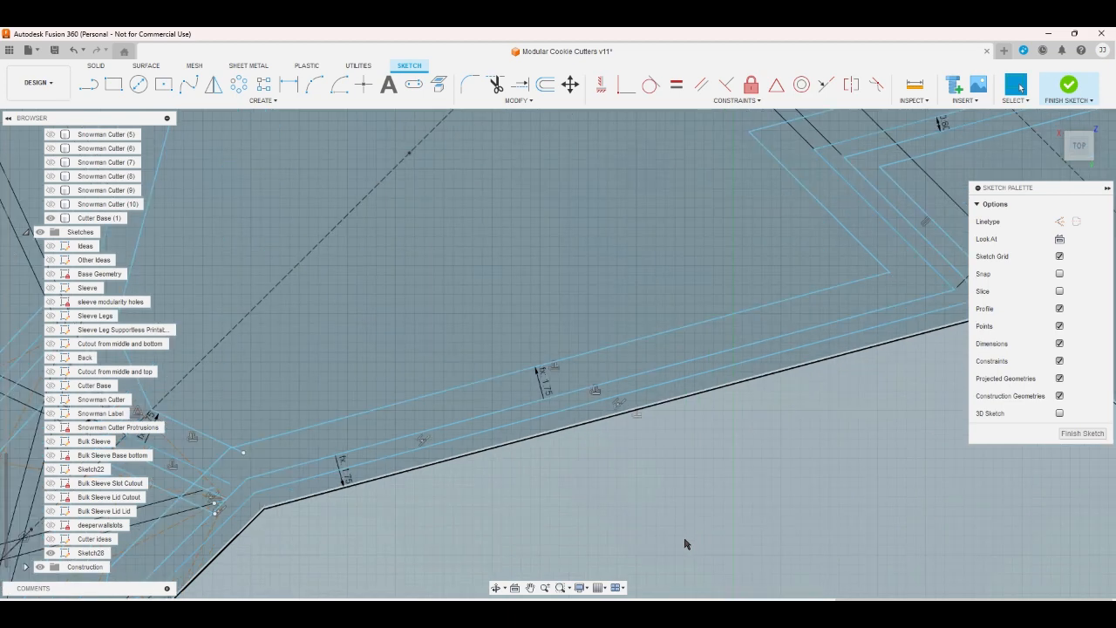
double_click(547, 390)
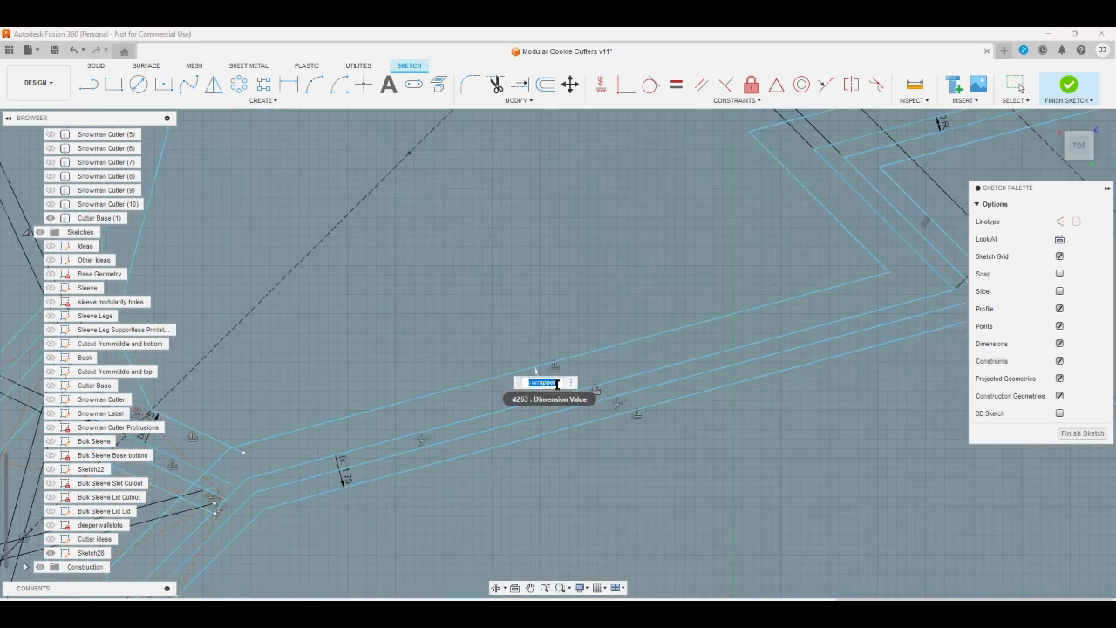
type("wrapper")
key("Return")
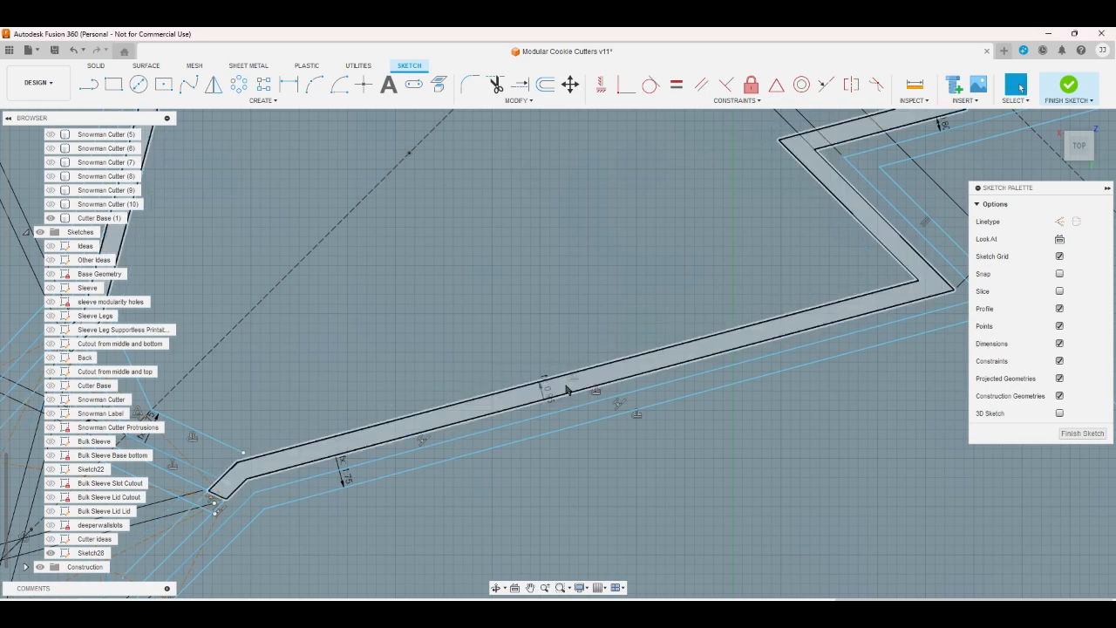
scroll(642, 471, "down", 5)
scroll(643, 495, "down", 2)
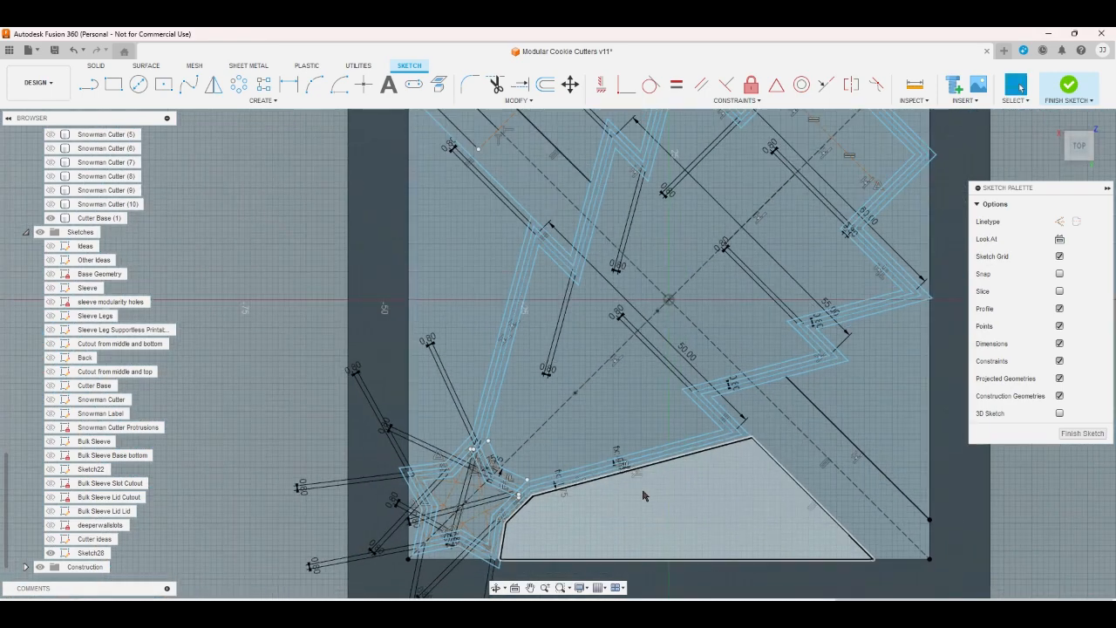
scroll(525, 529, "up", 3)
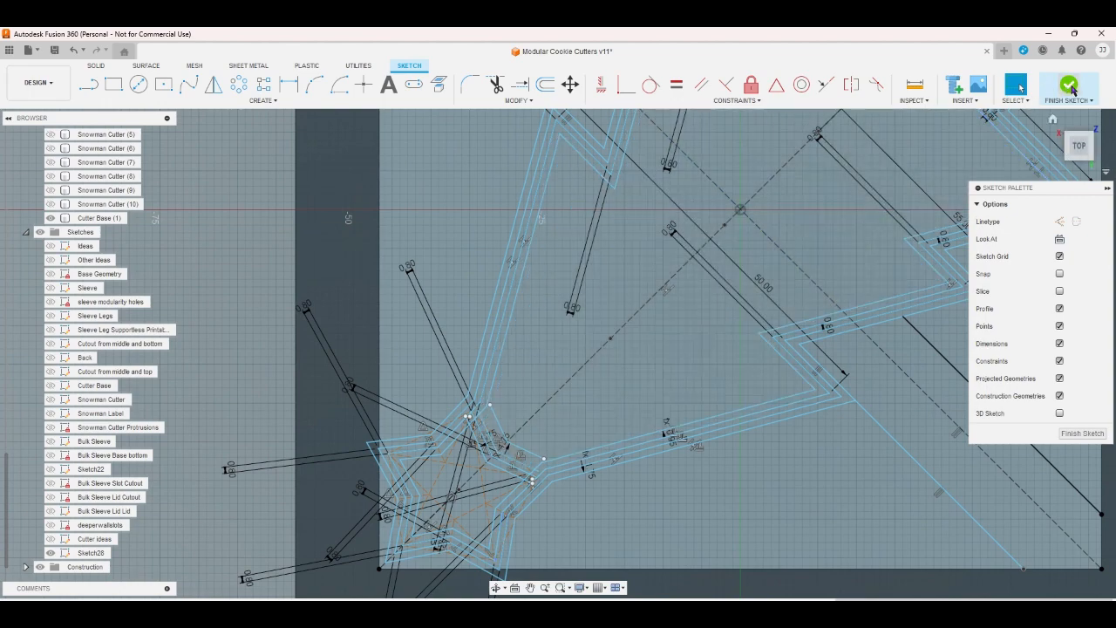
left_click(1069, 86)
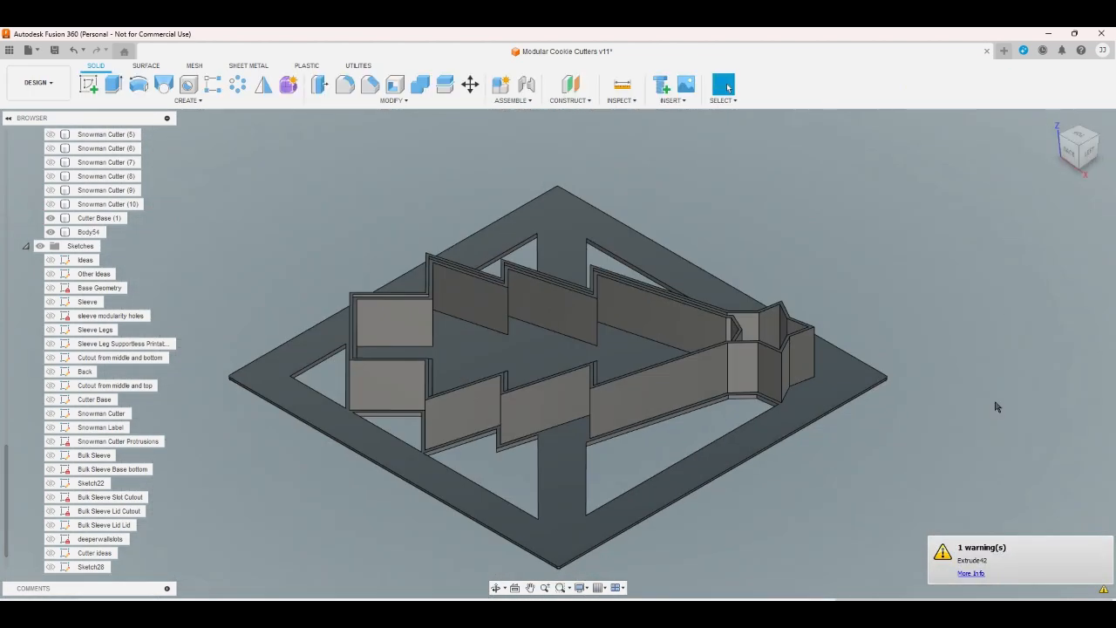
Edit the base extrusion to exclude the large tree interior profile and include the narrow neck strip beside the star
double_click(1026, 605)
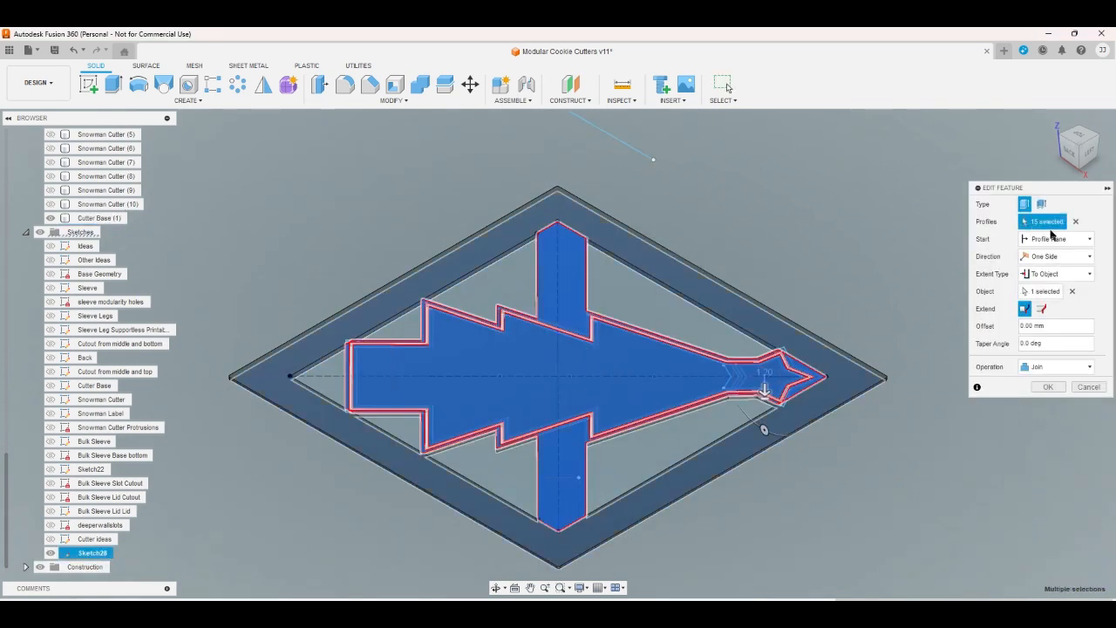
left_click(1079, 136)
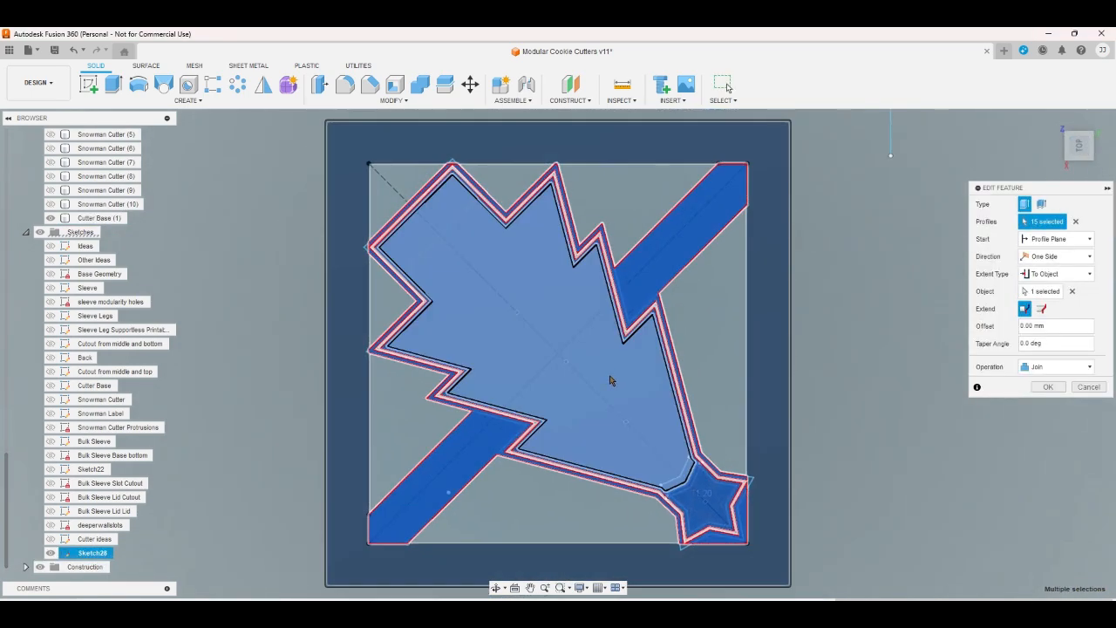
left_click(610, 379)
scroll(702, 392, "up", 2)
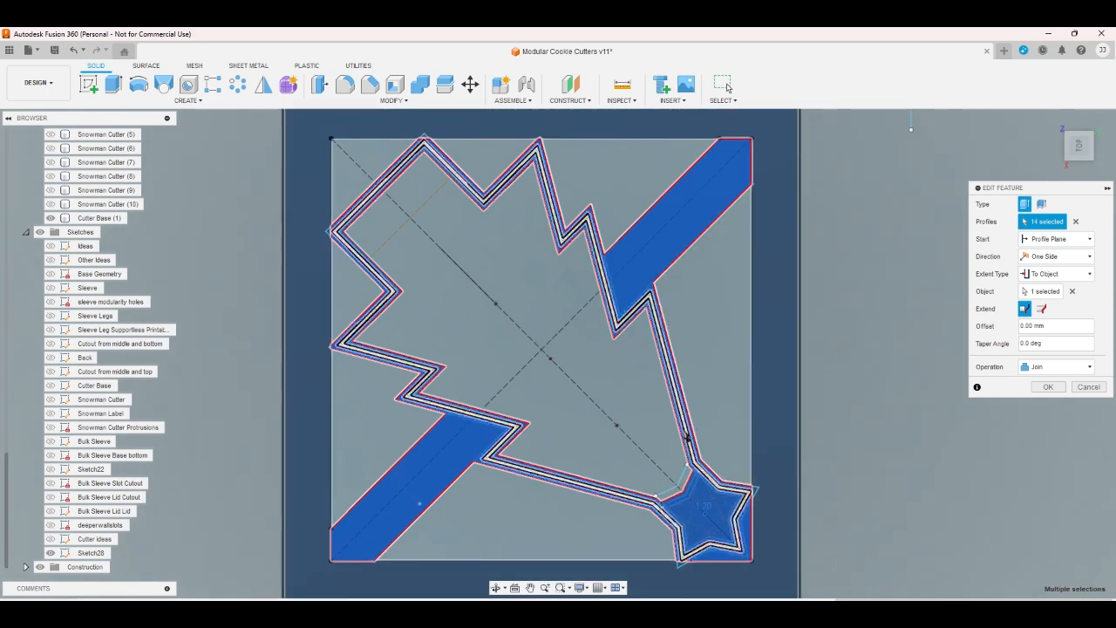
left_click(688, 479)
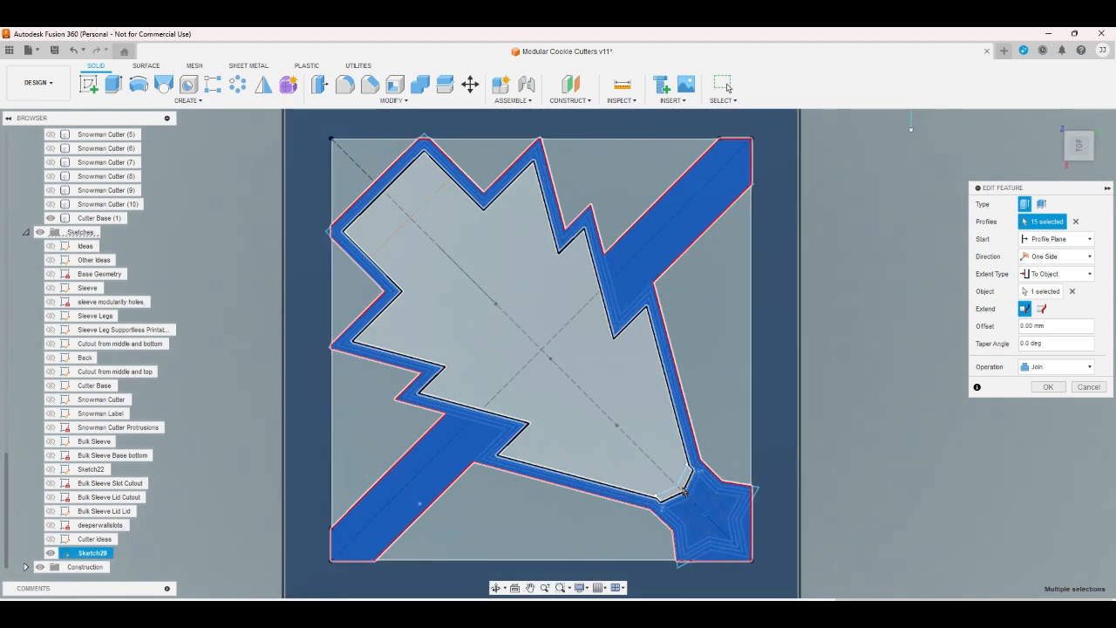
left_click(1049, 387)
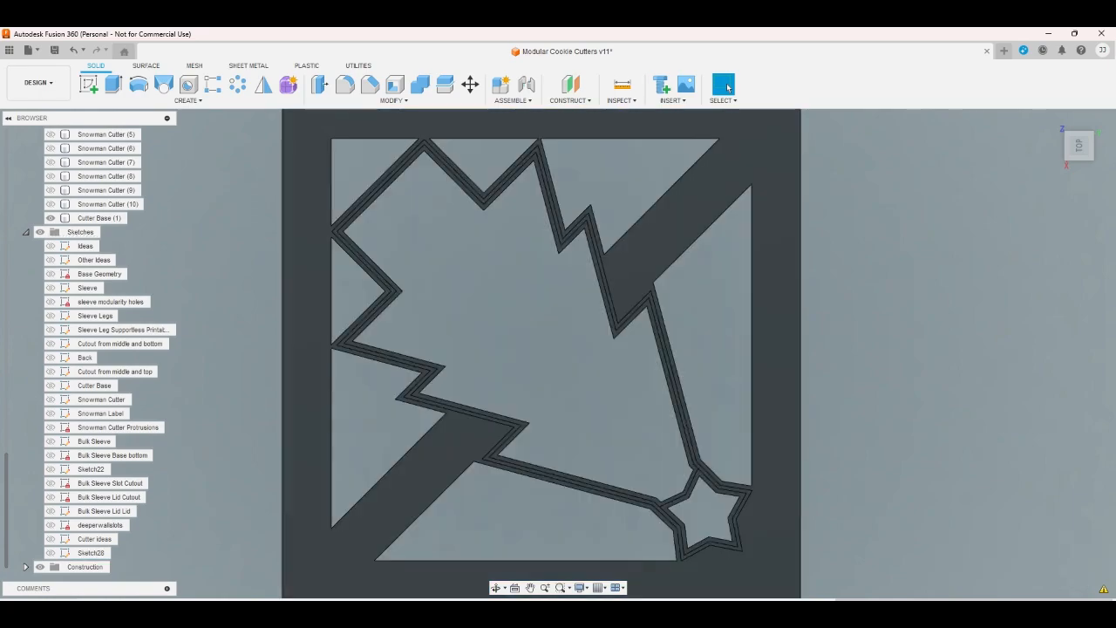
In Sketch28, set the tree-side neck offset dimension to -wrapper + 0.8 mm and finish the sketch
double_click(91, 553)
scroll(403, 439, "up", 10)
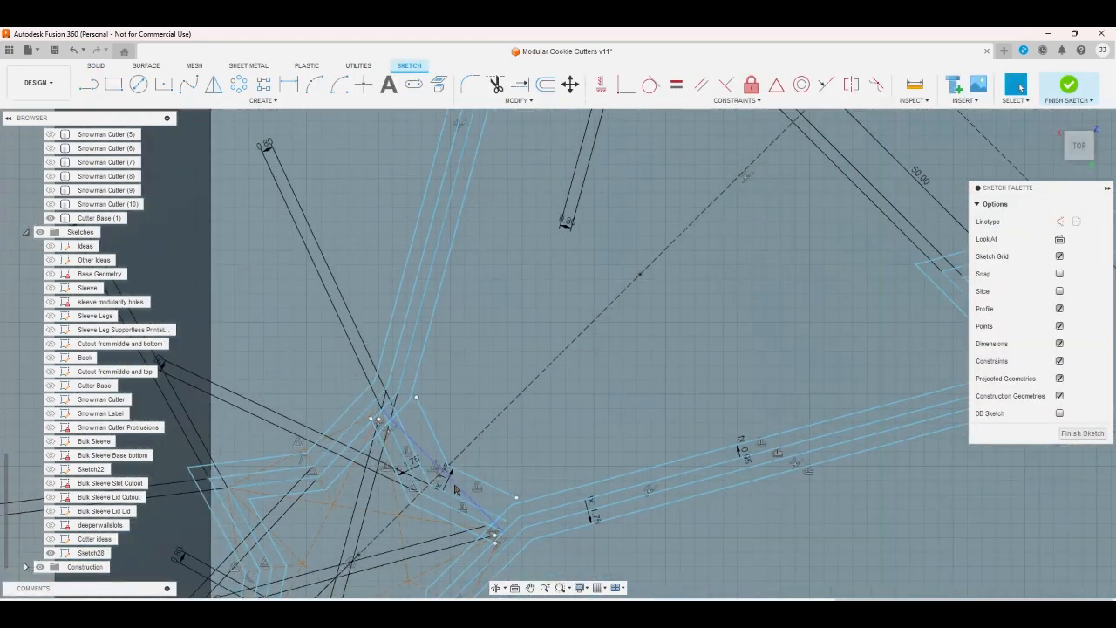
scroll(454, 488, "up", 2)
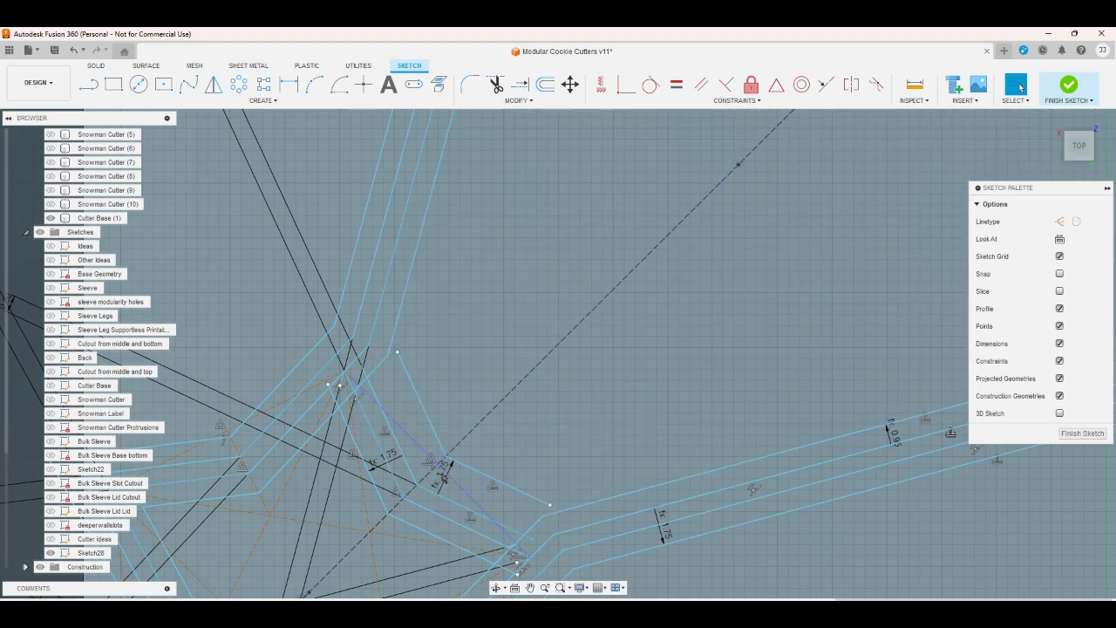
left_click(443, 479)
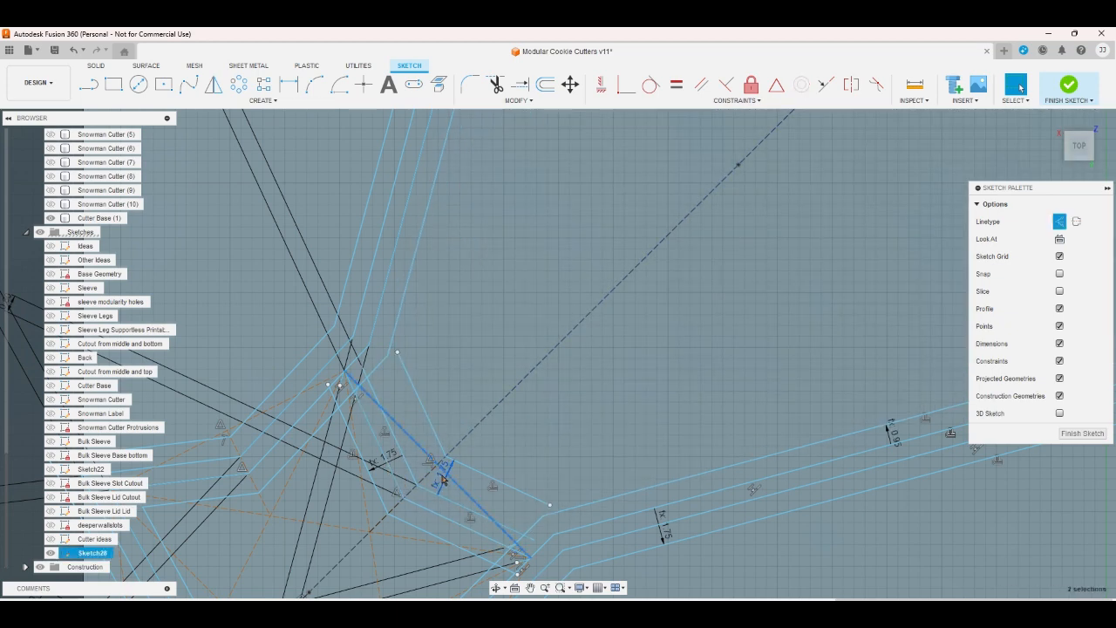
double_click(442, 478)
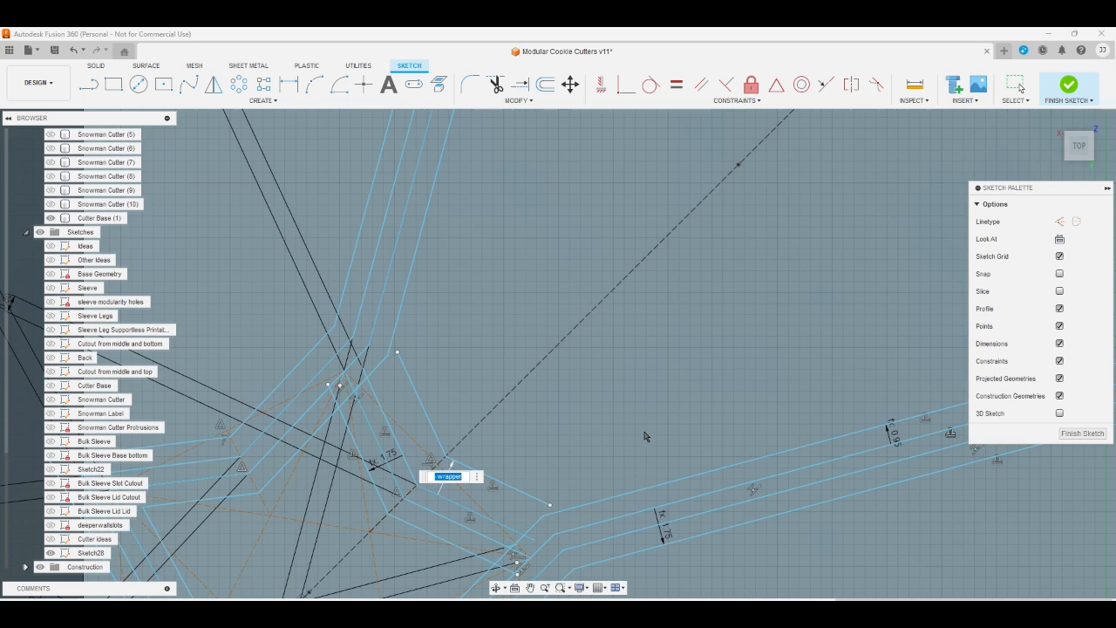
key("Right")
key("Return")
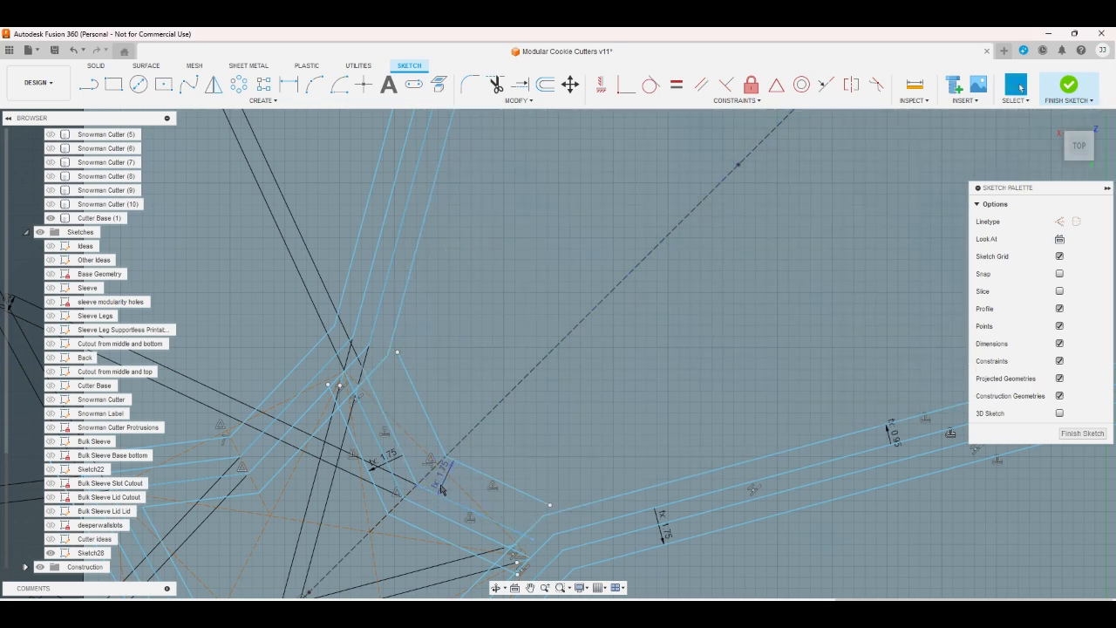
double_click(442, 486)
left_click(471, 476)
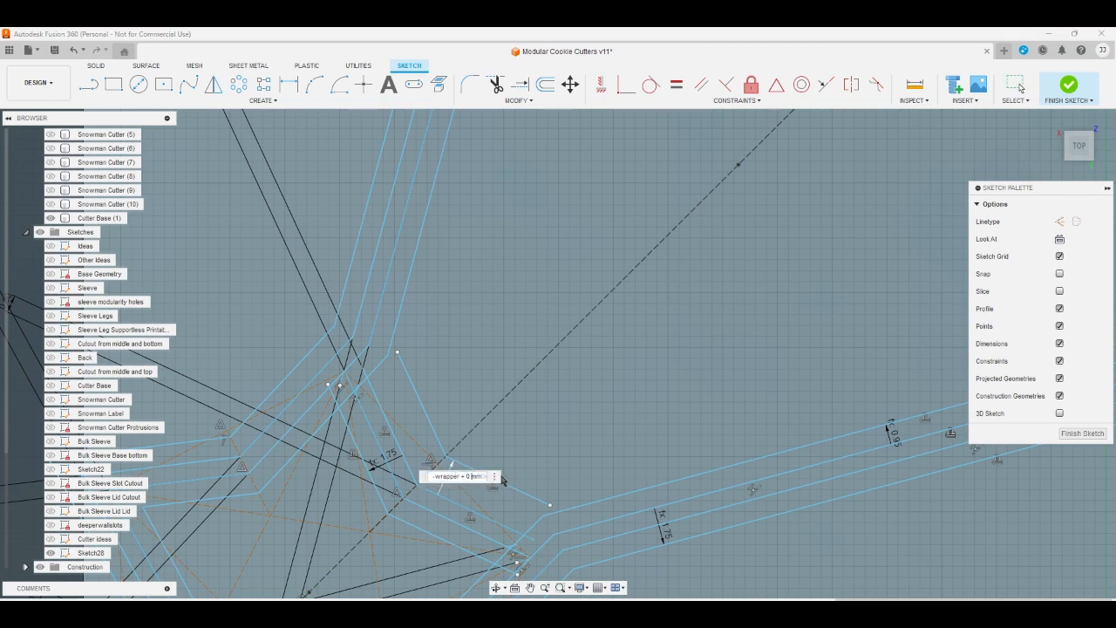
type(".8")
key("Return")
key("Escape")
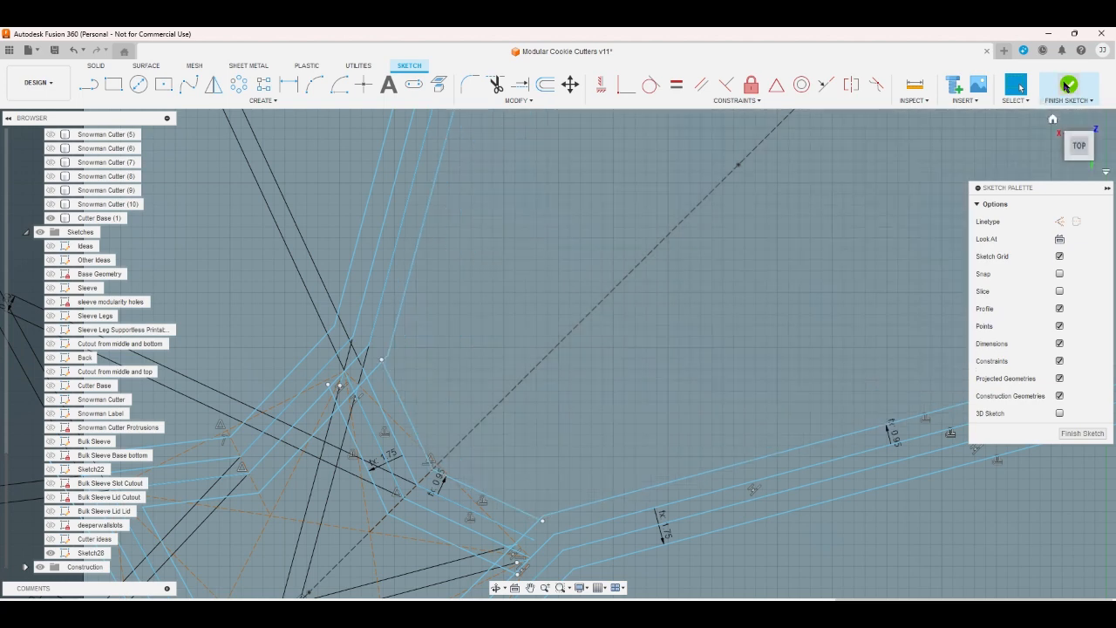
left_click(1067, 86)
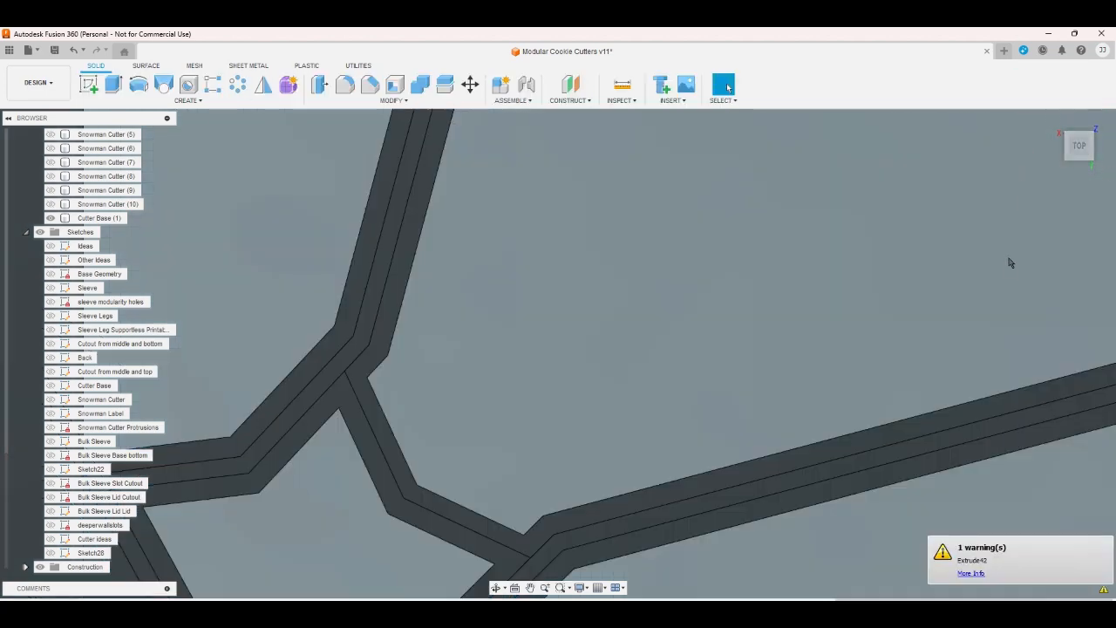
left_click(1053, 119)
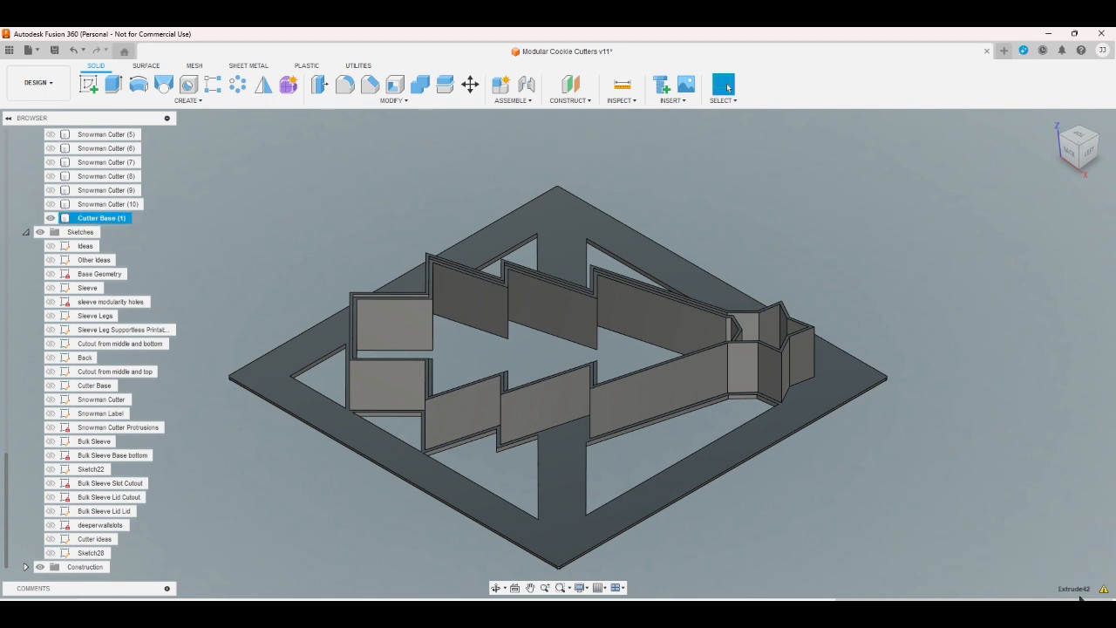
right_click(1089, 589)
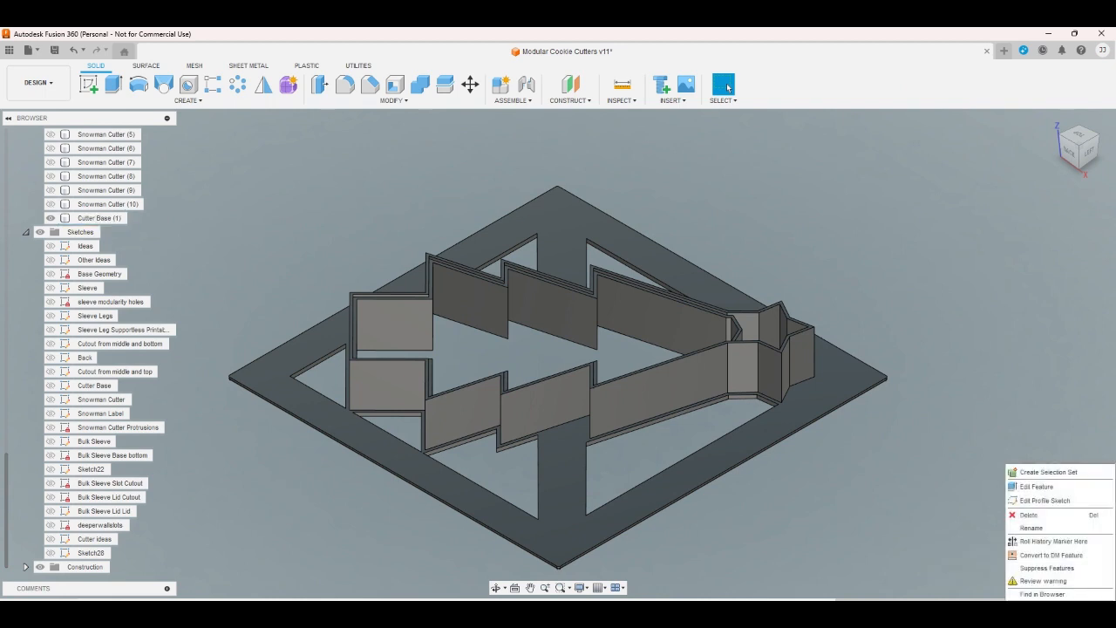
left_click(1043, 529)
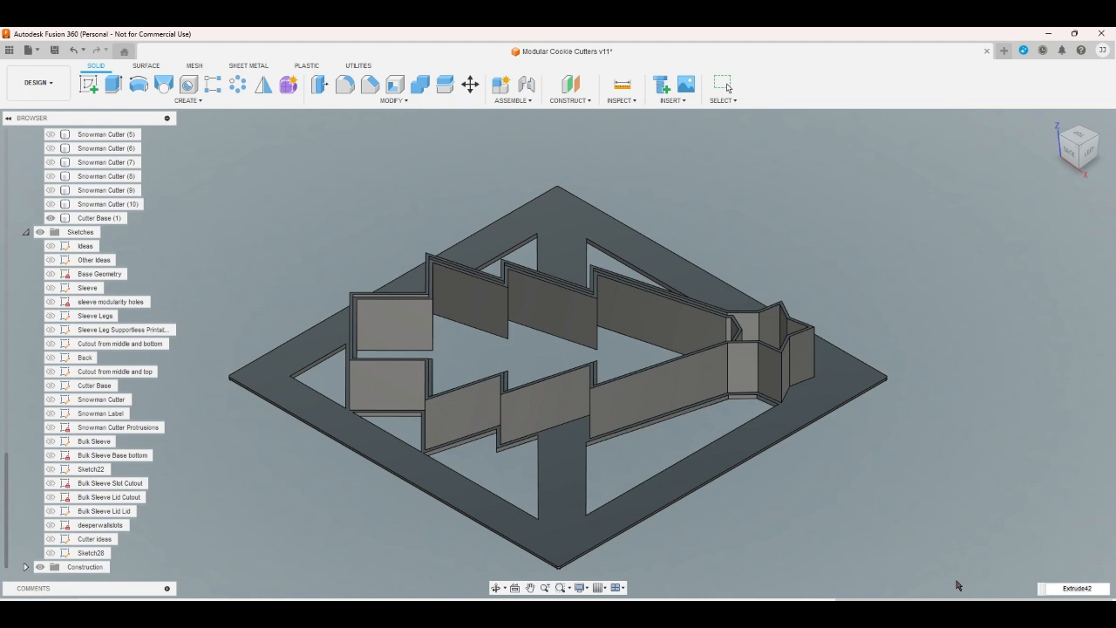
key("Escape")
right_click(1010, 600)
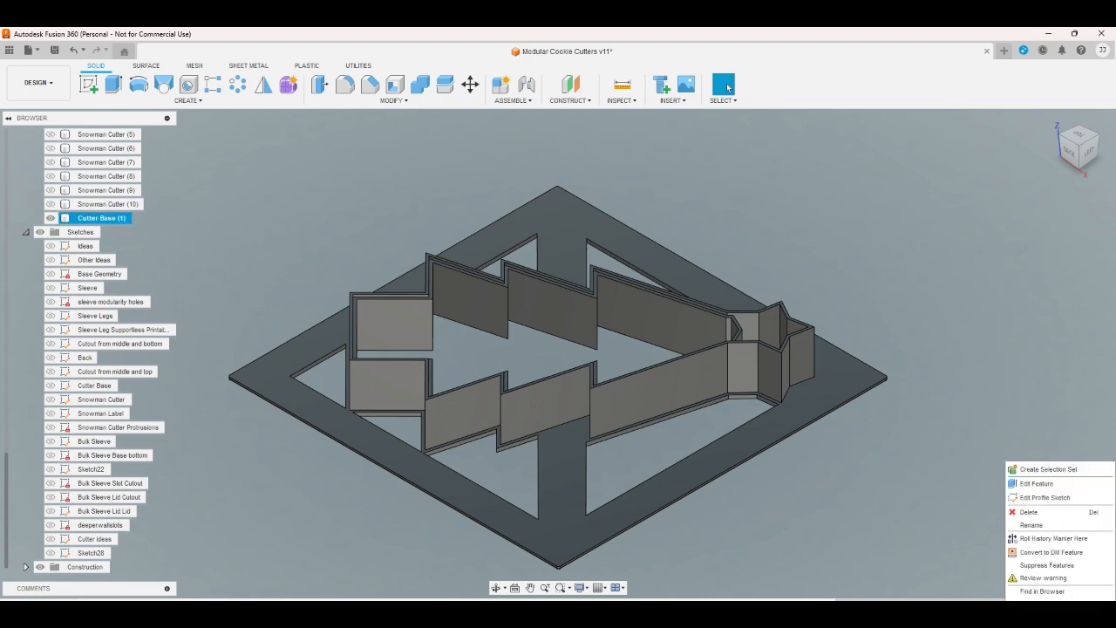
key("Escape")
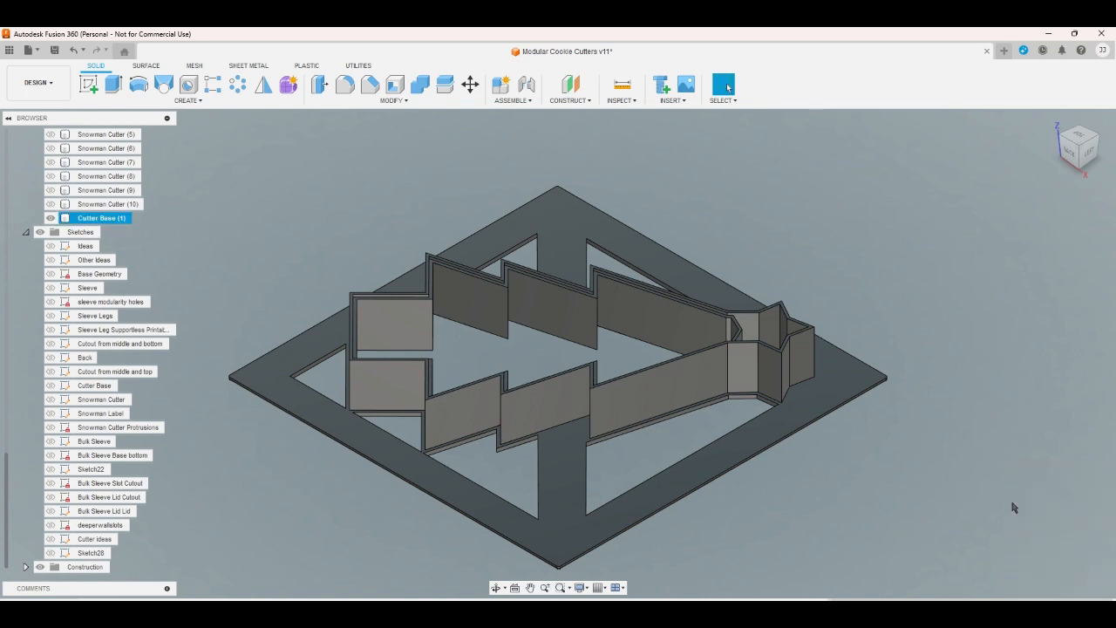
Examine the neck junction between tree and star from above and in 3D, and check which profiles Extrude41 uses
left_click(1077, 133)
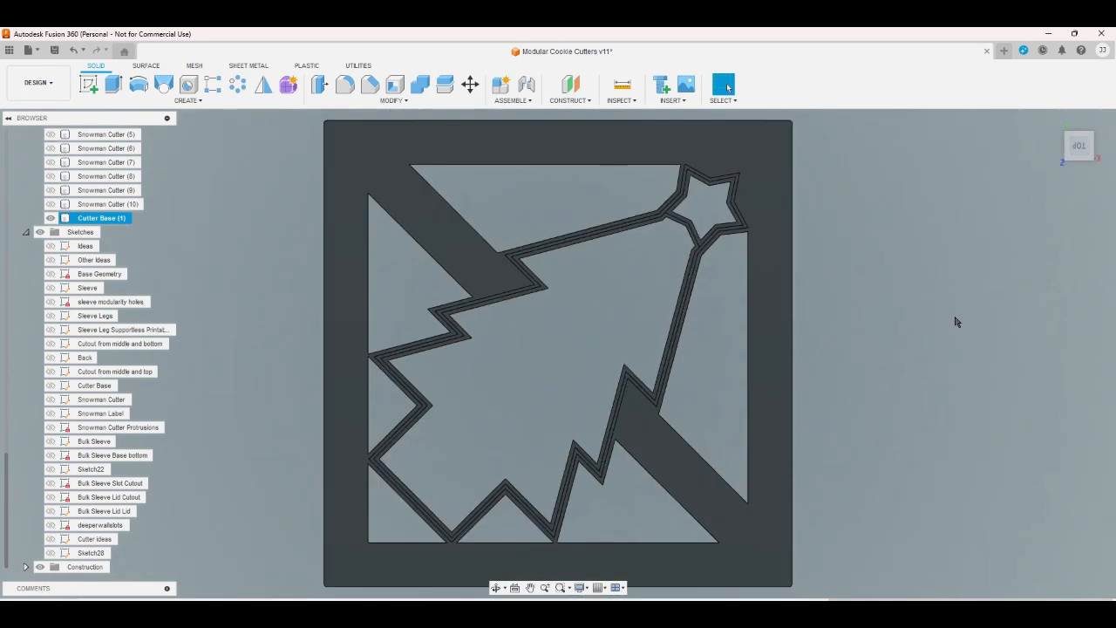
scroll(725, 222, "up", 6)
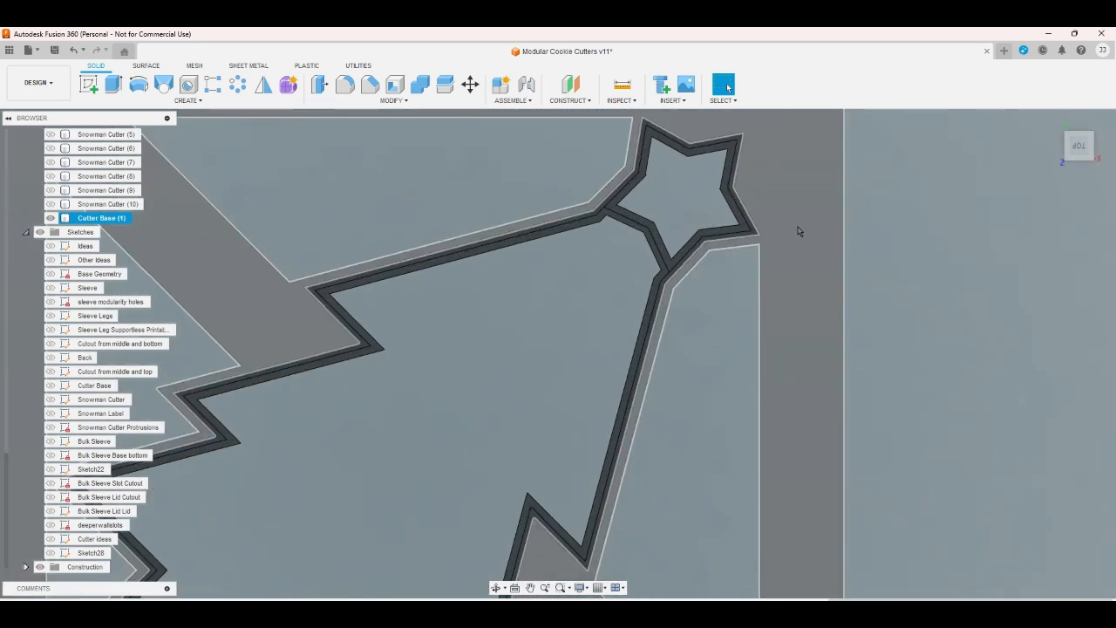
left_click(714, 197)
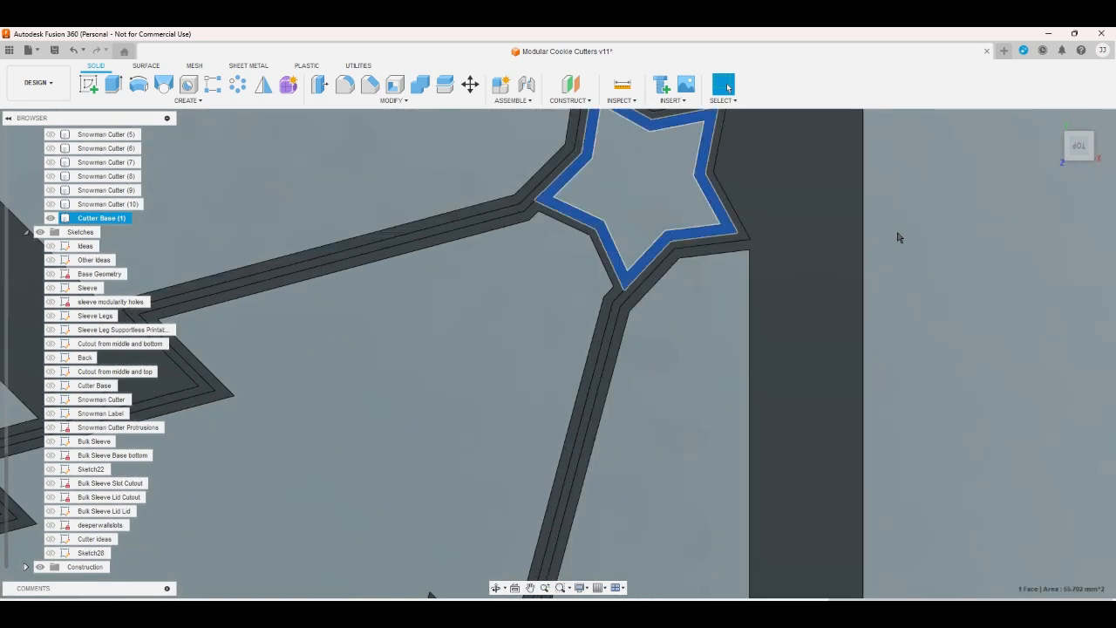
left_click(897, 234)
left_click(1052, 119)
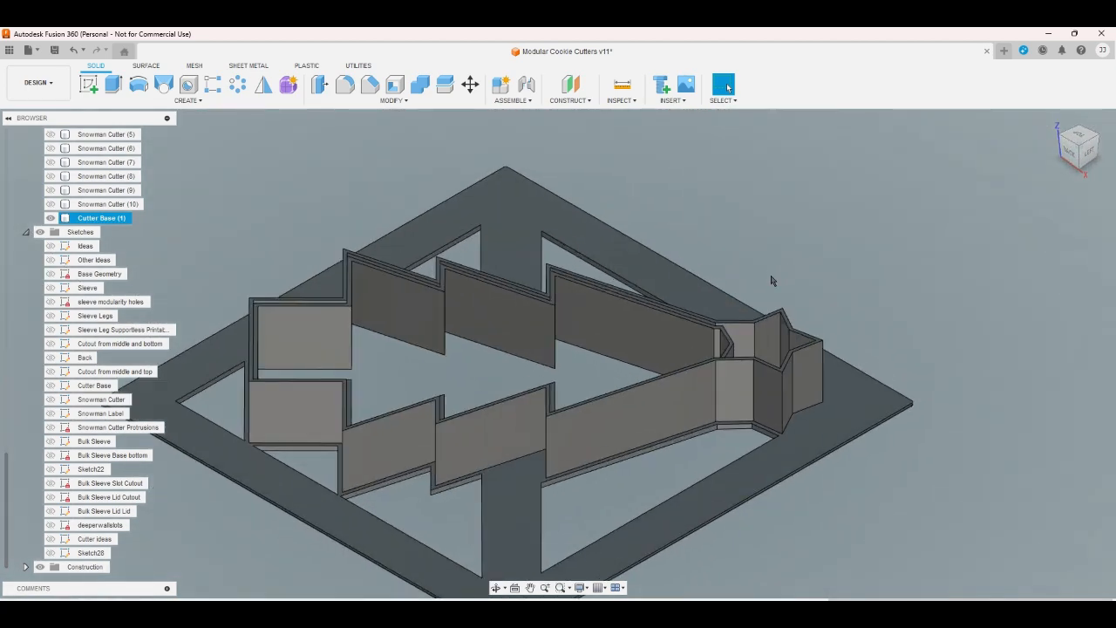
scroll(771, 281, "up", 3)
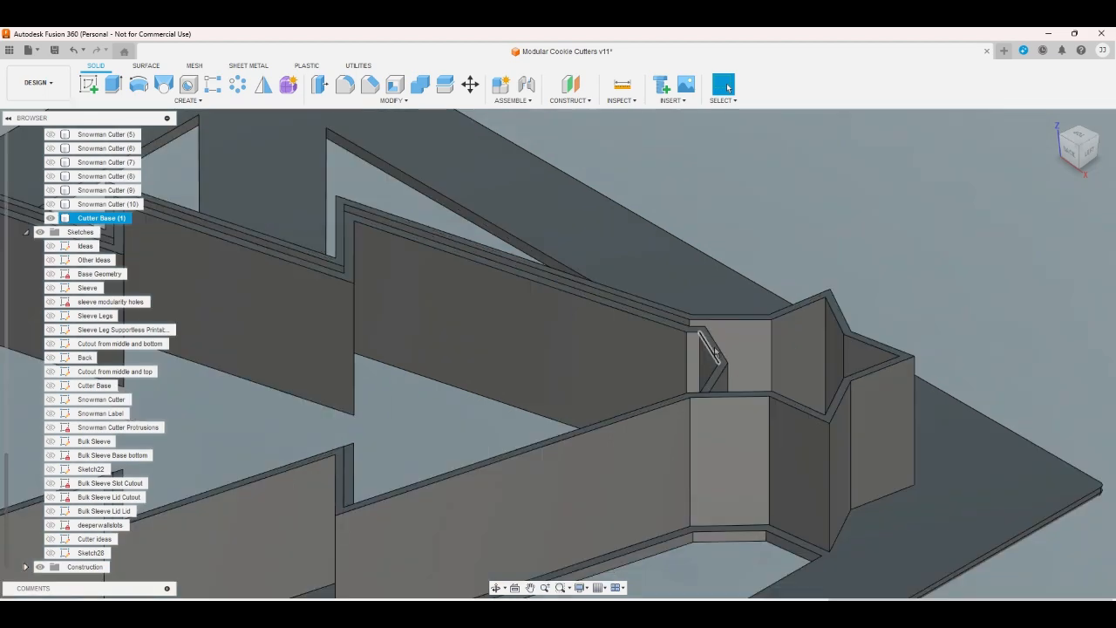
double_click(1039, 597)
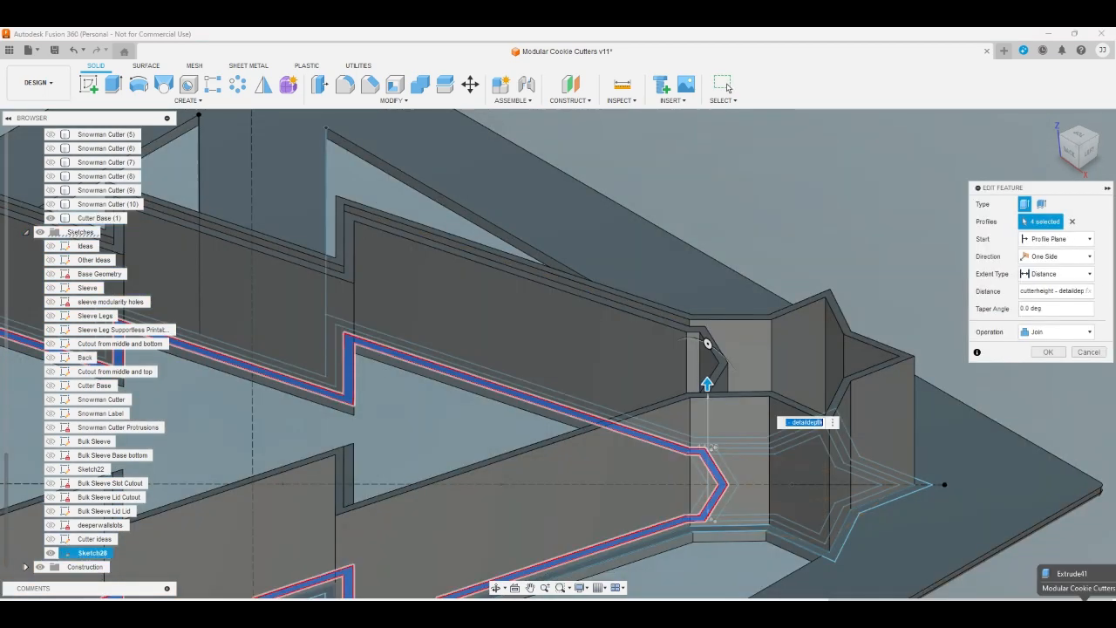
left_click(1089, 351)
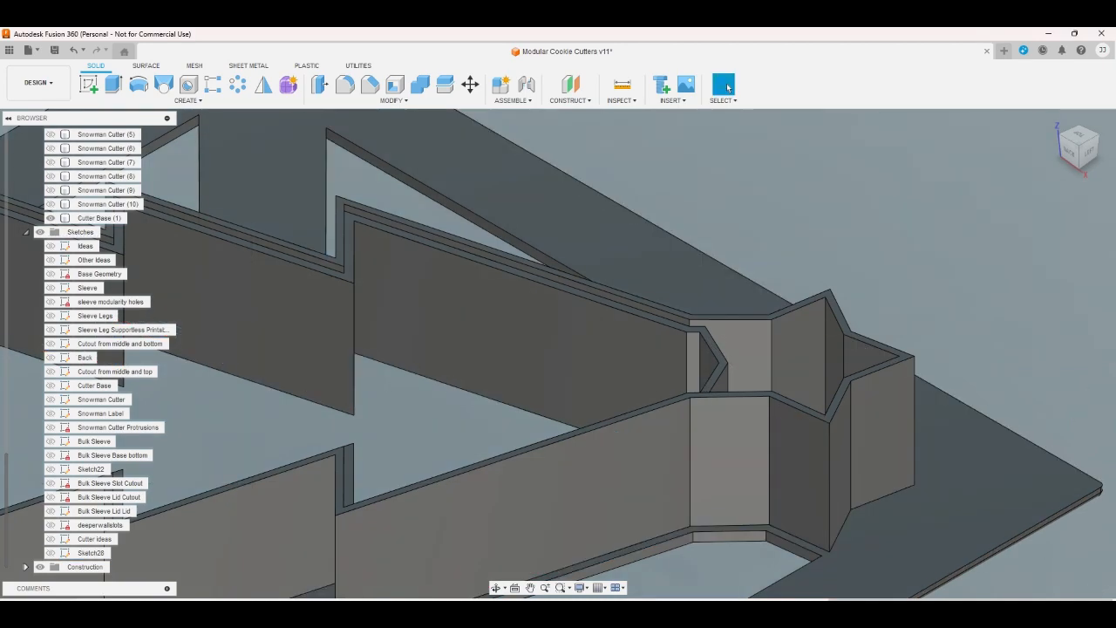
Open Sketch28 and examine the neck profile and its line ends where it meets the tree outline
double_click(91, 552)
scroll(663, 267, "up", 4)
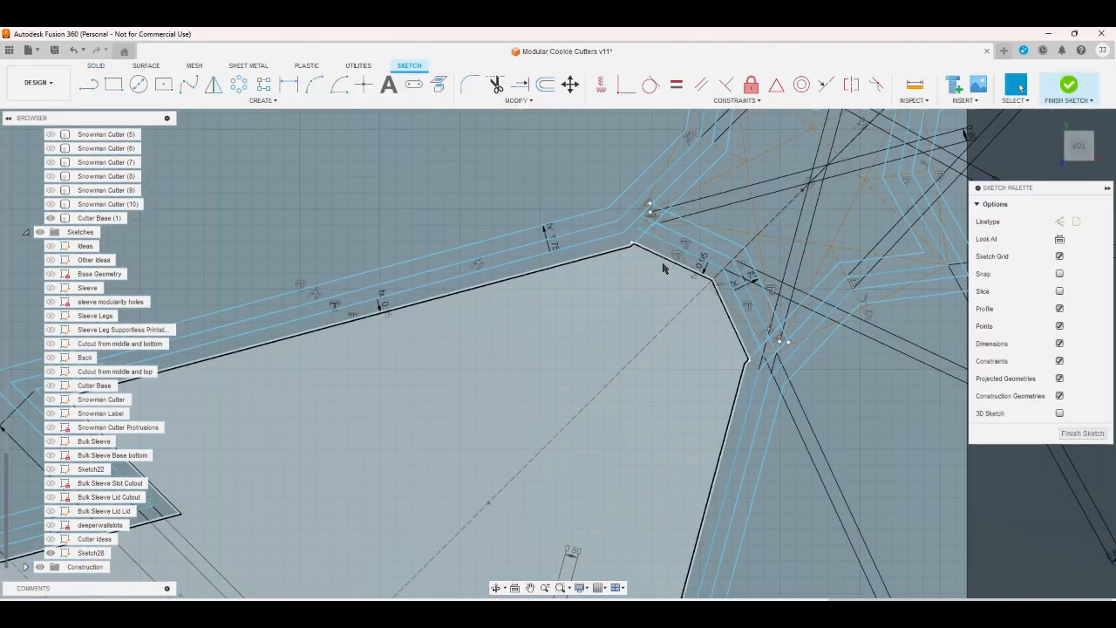
scroll(727, 391, "down", 2)
scroll(704, 290, "up", 2)
scroll(702, 292, "up", 1)
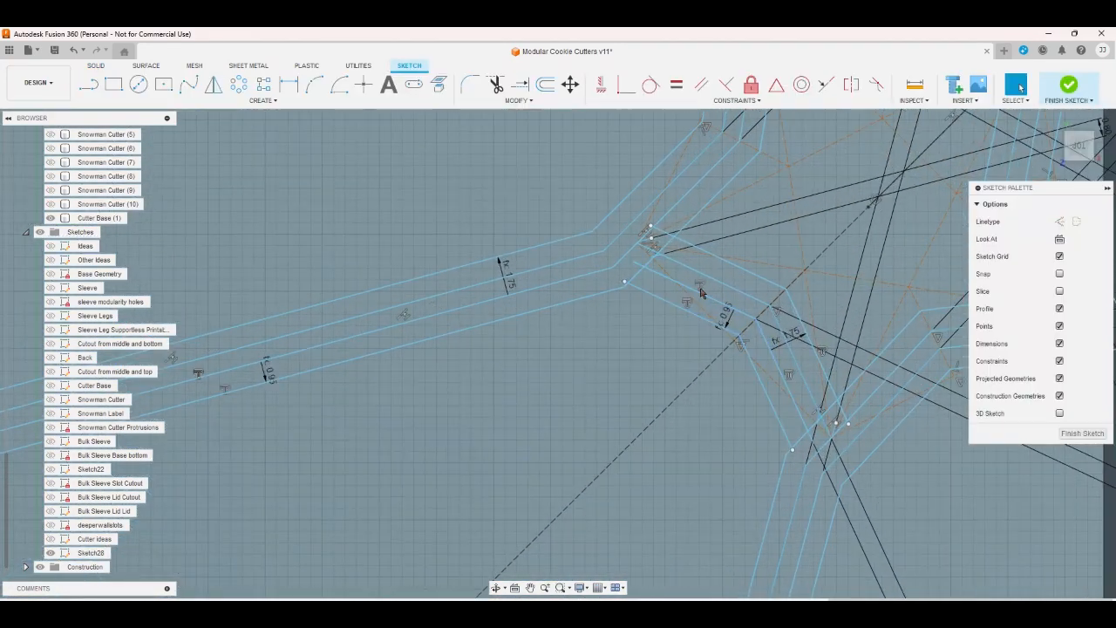
scroll(702, 292, "up", 1)
left_click(702, 287)
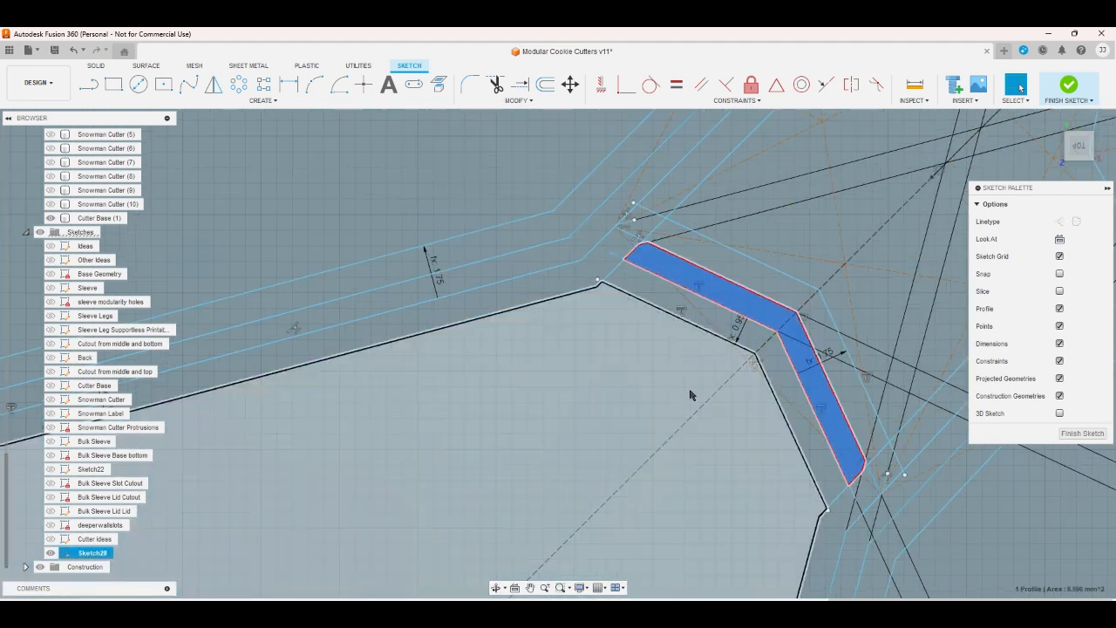
scroll(644, 284, "up", 4)
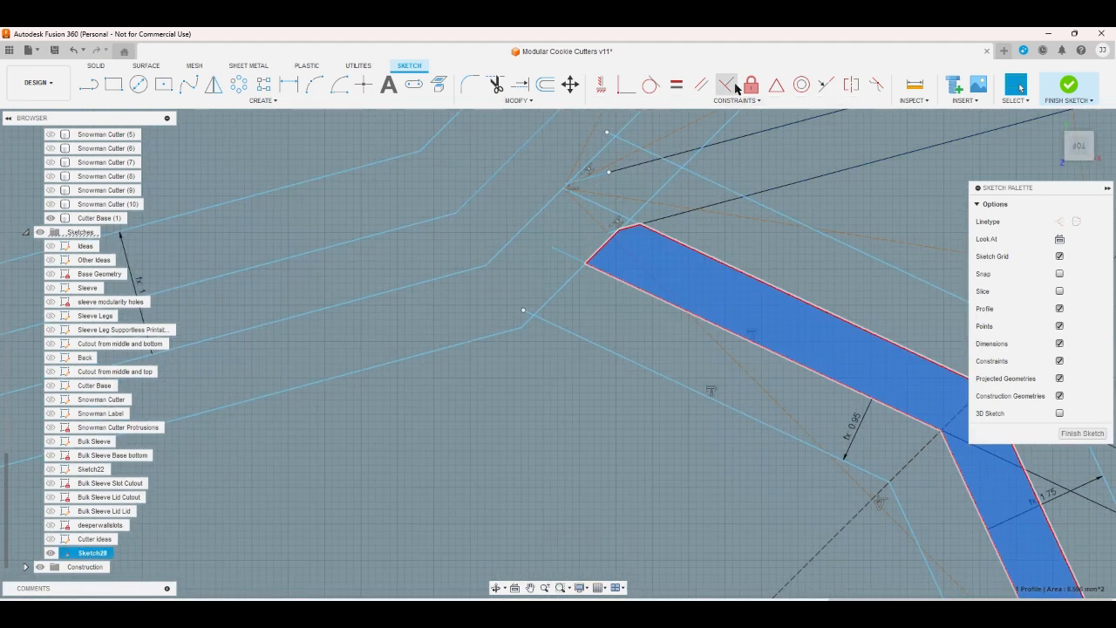
Try to trim the overhanging end of the neck's middle offset line, and leave the sketch
left_click(497, 86)
scroll(524, 310, "up", 3)
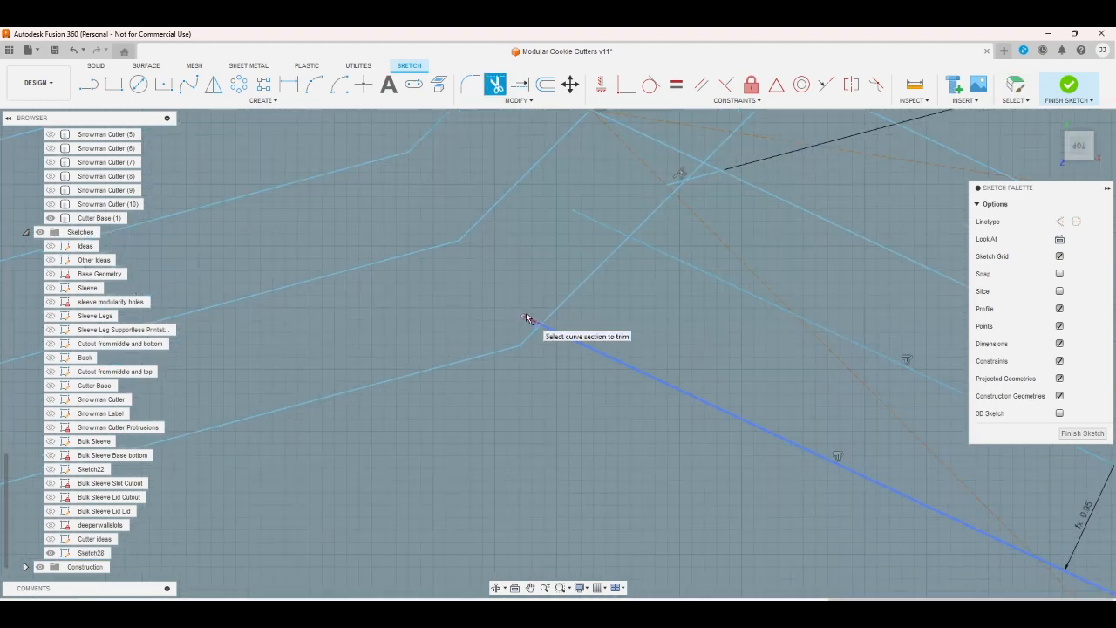
scroll(536, 292, "down", 5)
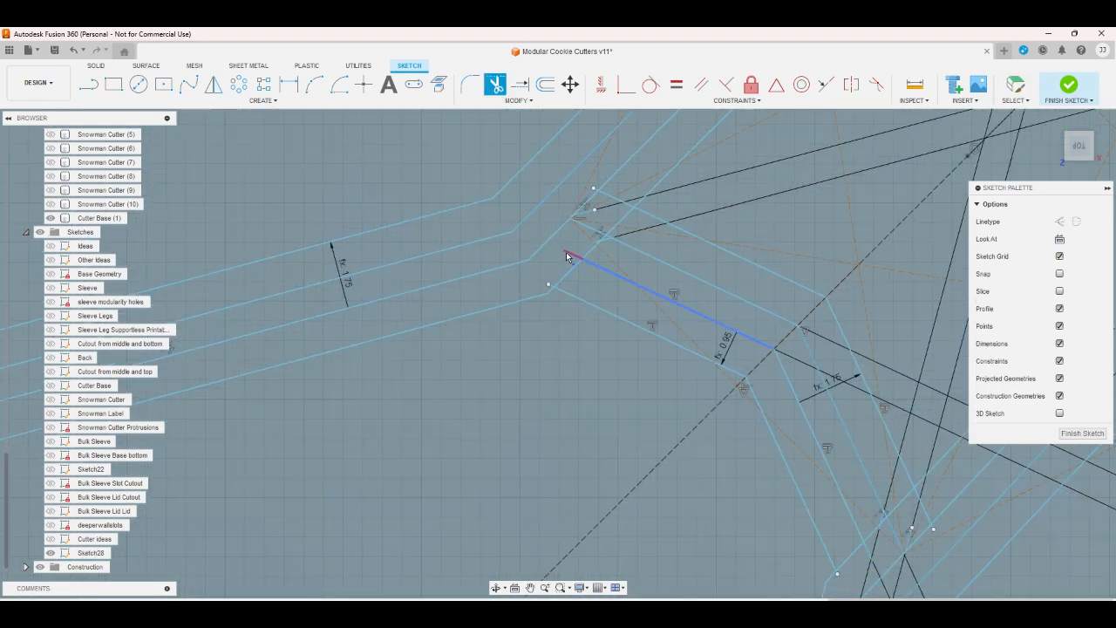
left_click(566, 252)
scroll(577, 251, "down", 3)
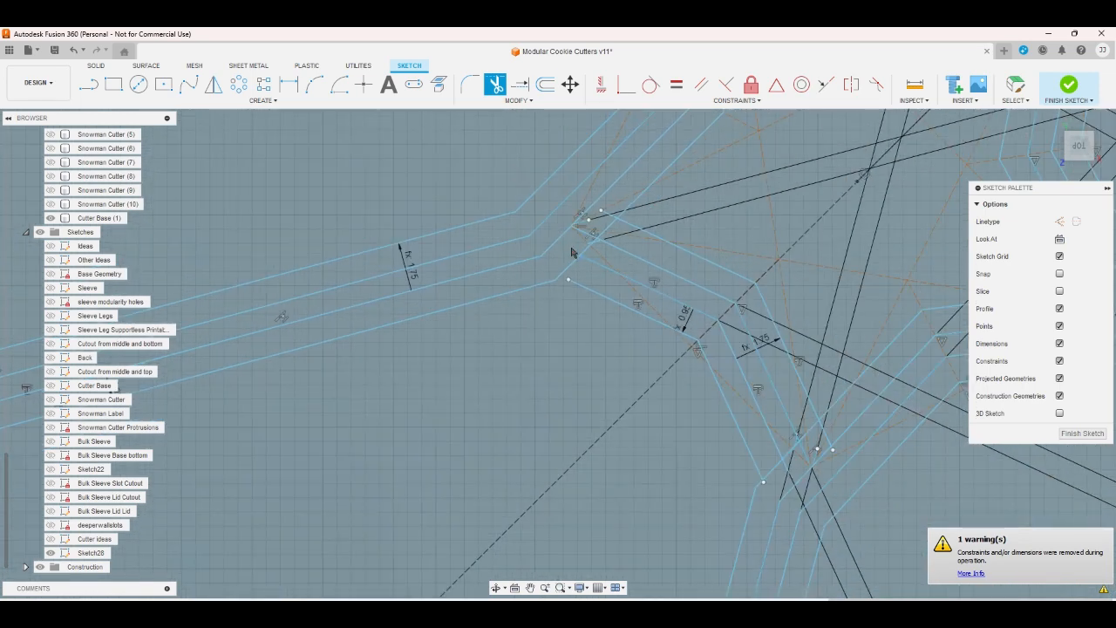
key("Escape")
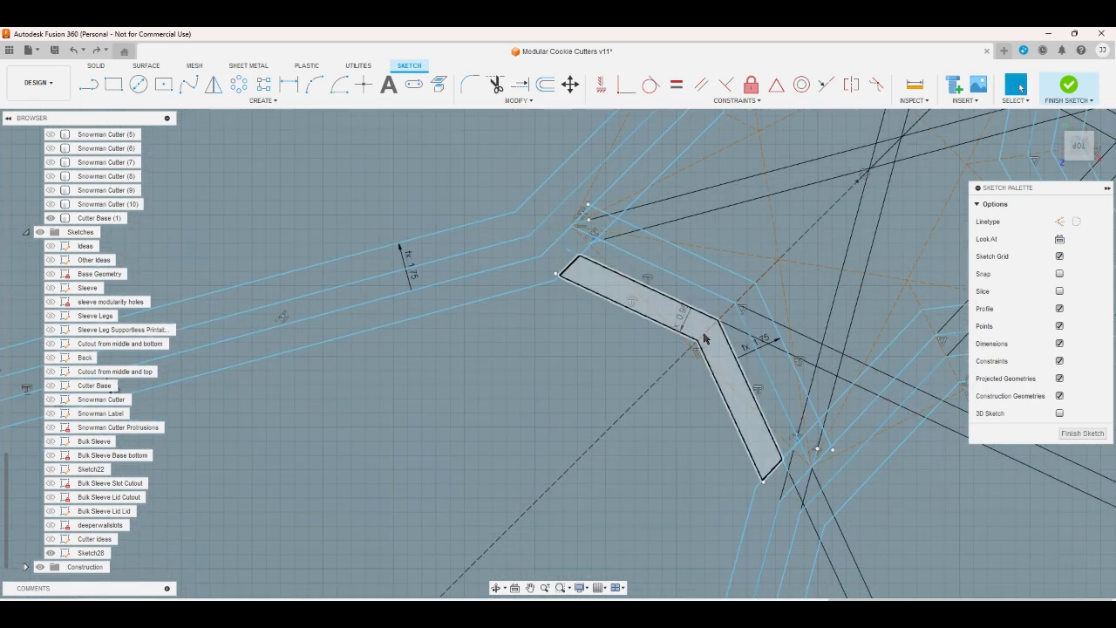
left_click(1069, 84)
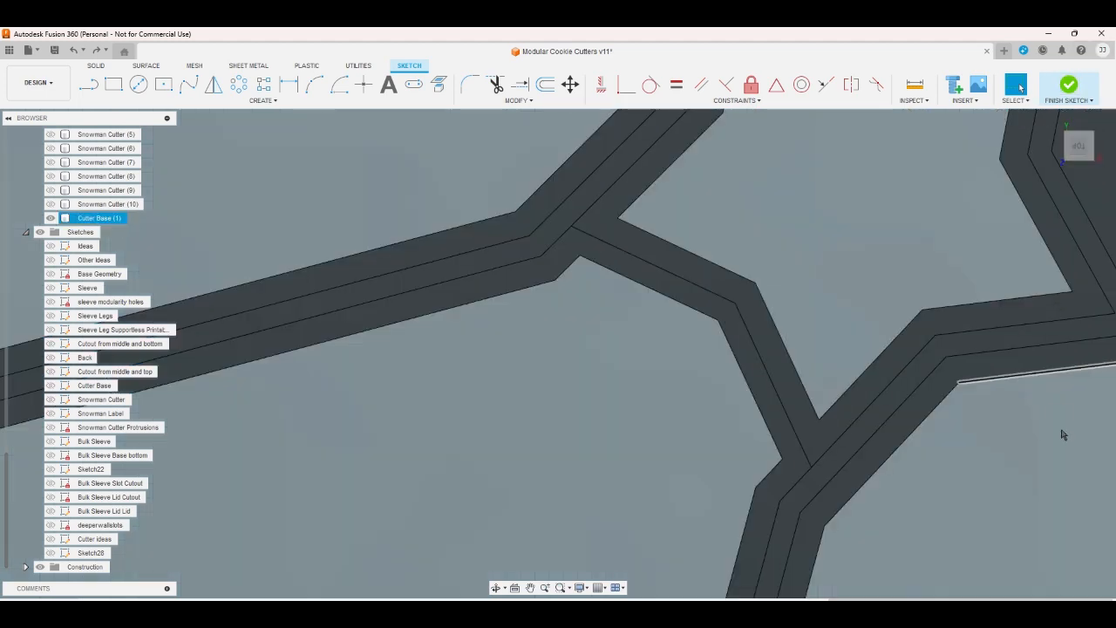
Edit the neck wall extrusion and remove the tree outline strip from its profiles, leaving only the neck strip
double_click(813, 610)
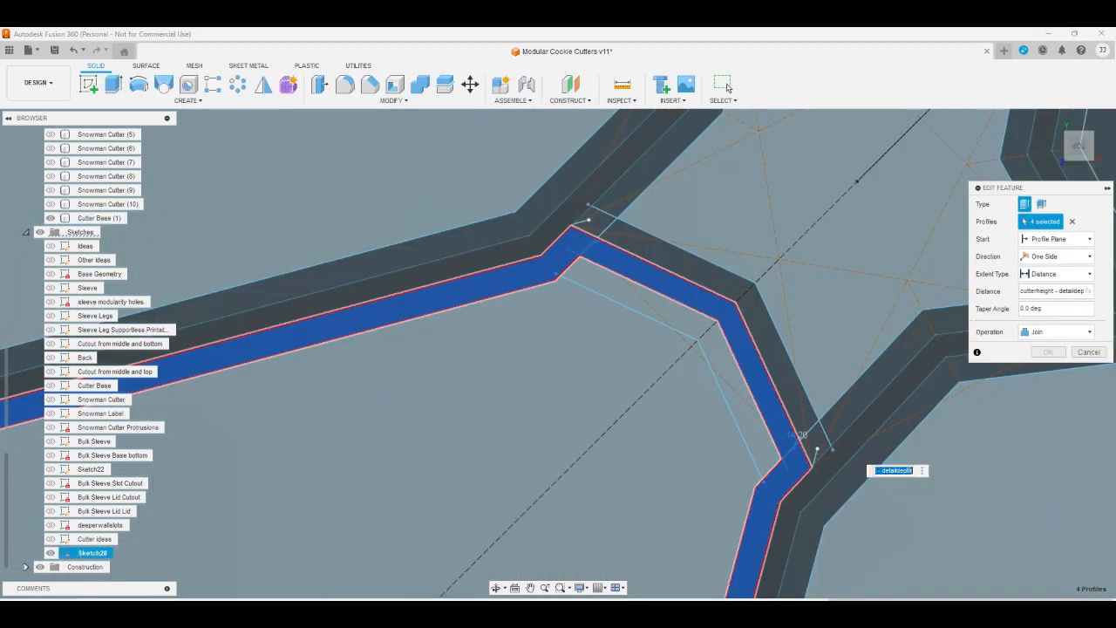
left_click(775, 506)
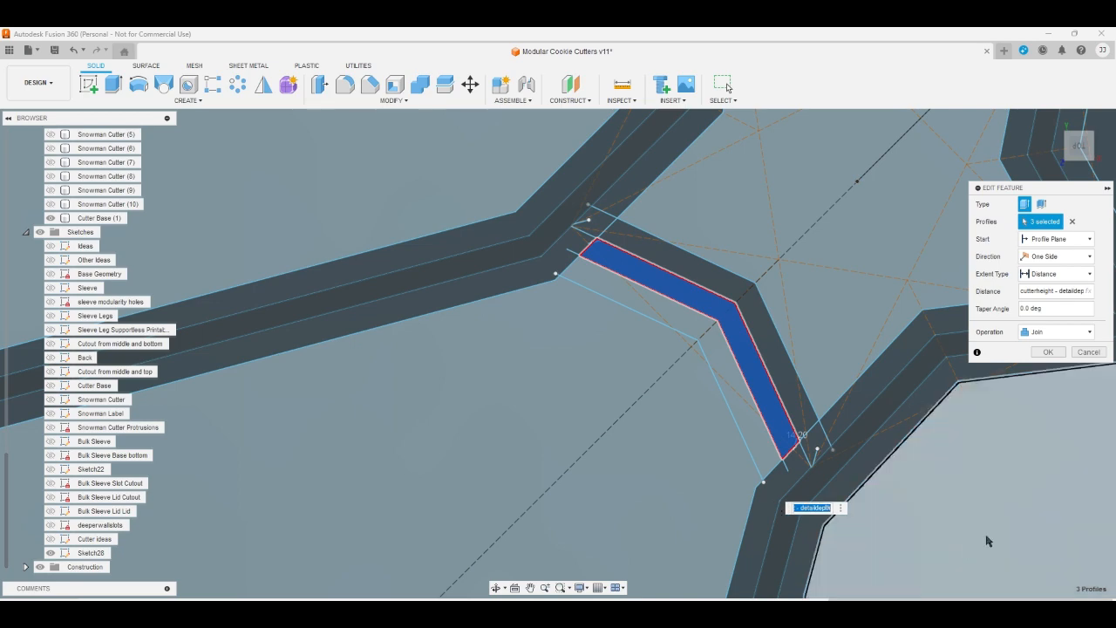
left_click(1047, 351)
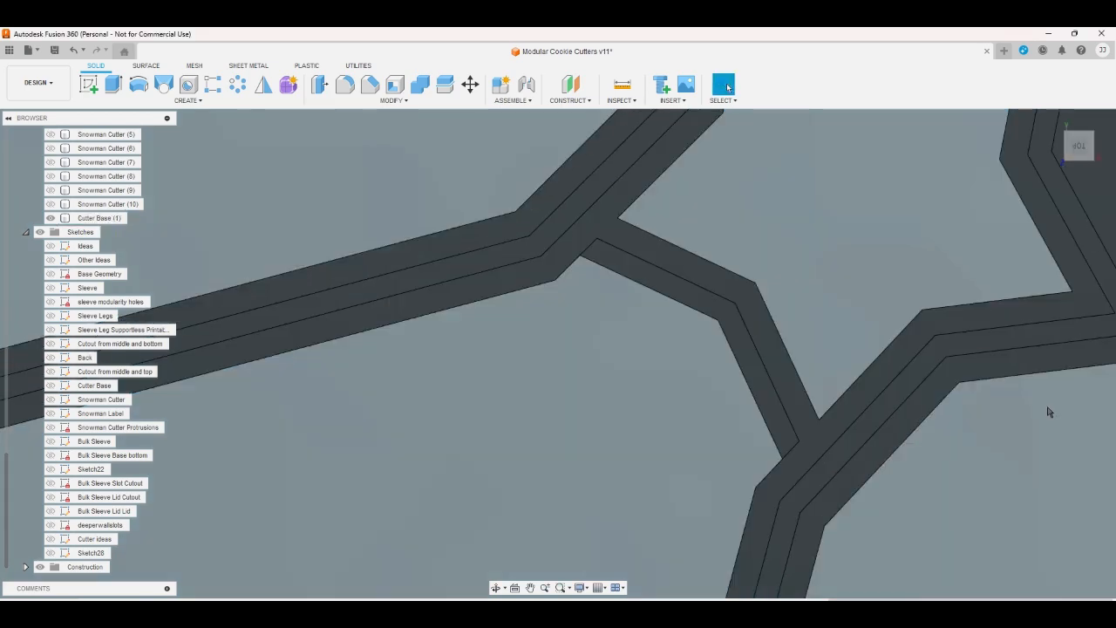
Examine the neck junction between tree and star from above and from several angled 3D views
left_click(1052, 119)
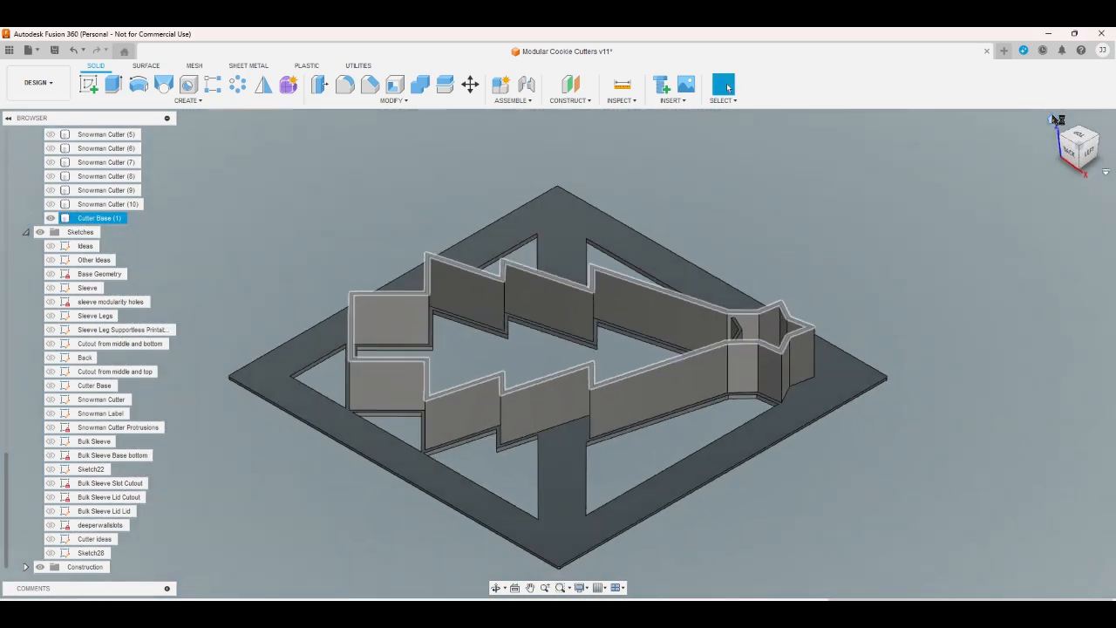
left_click(1077, 137)
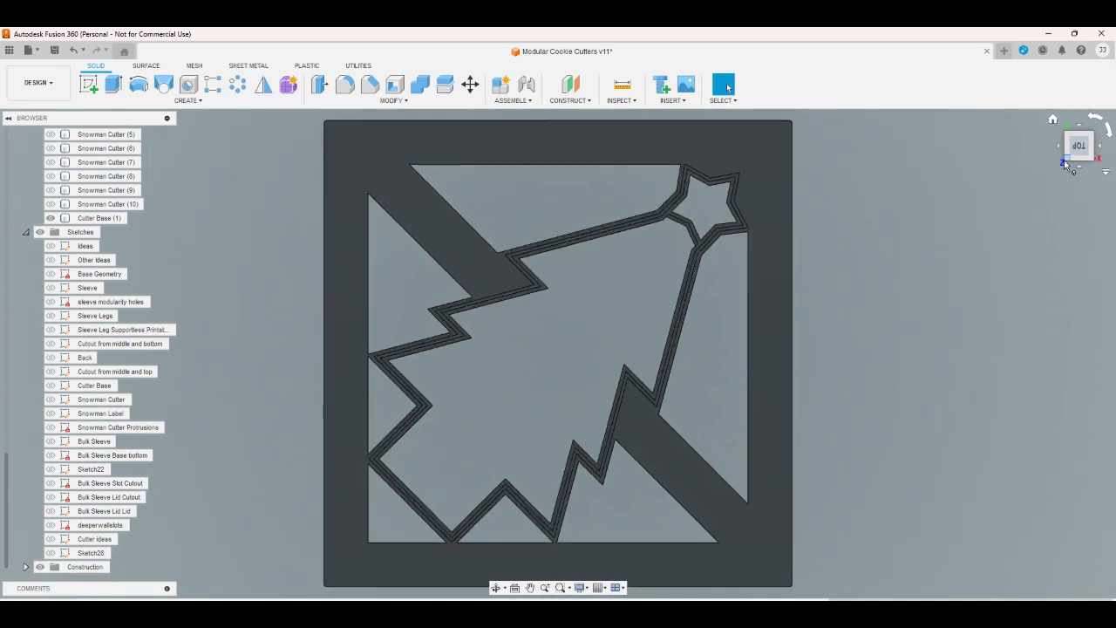
scroll(730, 237, "up", 4)
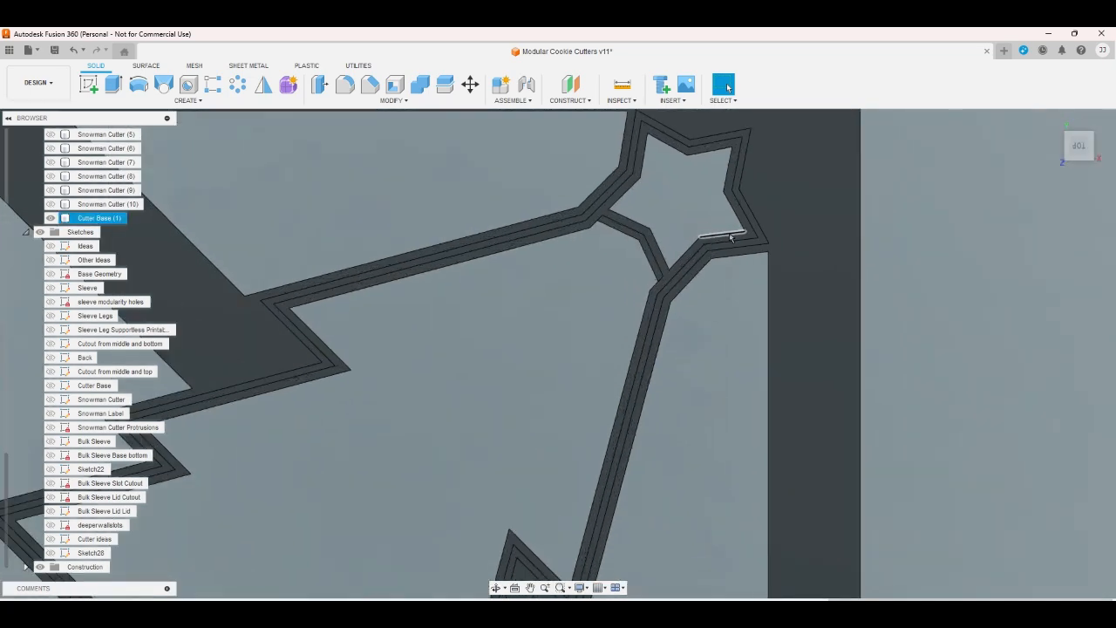
left_click(1094, 161)
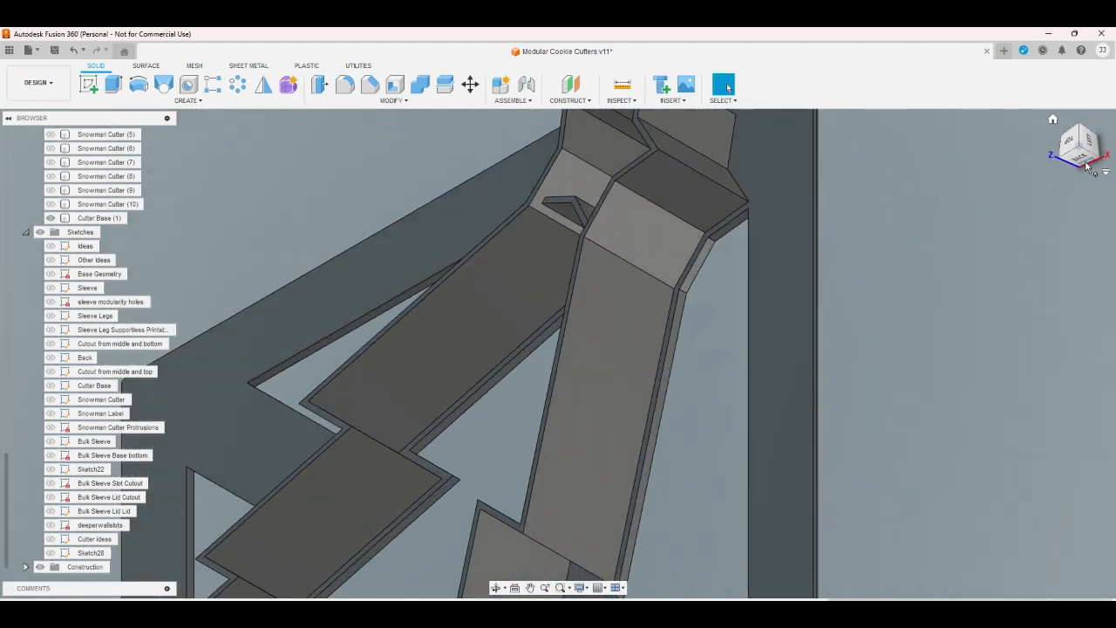
left_click(1069, 142)
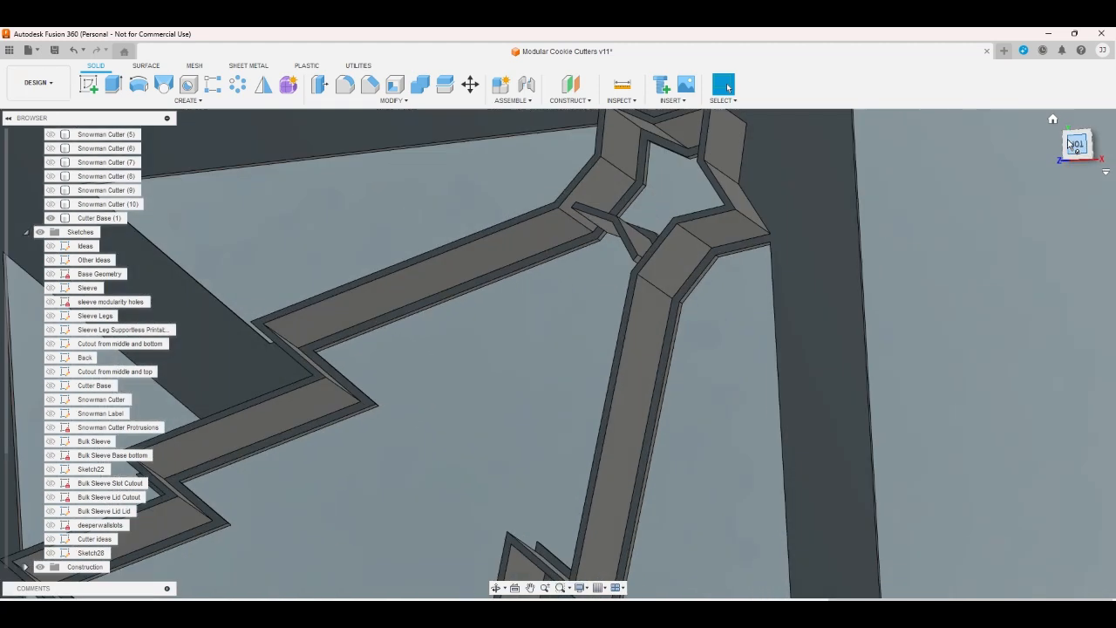
left_click(1072, 159)
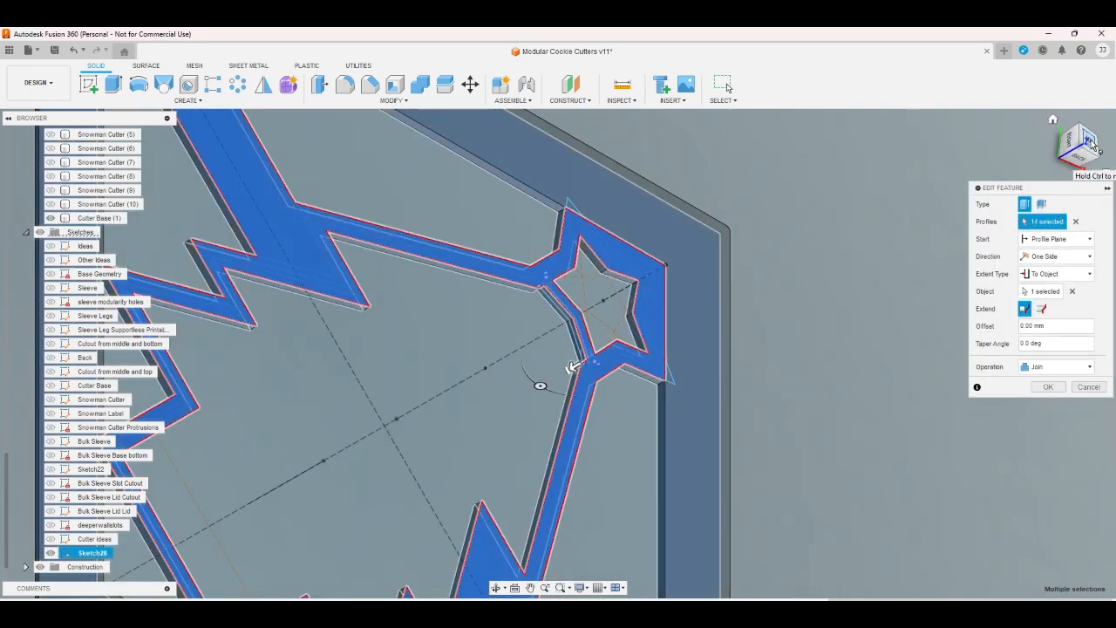
Edit the base extrusion and add the tree-side neck strip to its profiles
left_click(1089, 141)
scroll(657, 240, "up", 4)
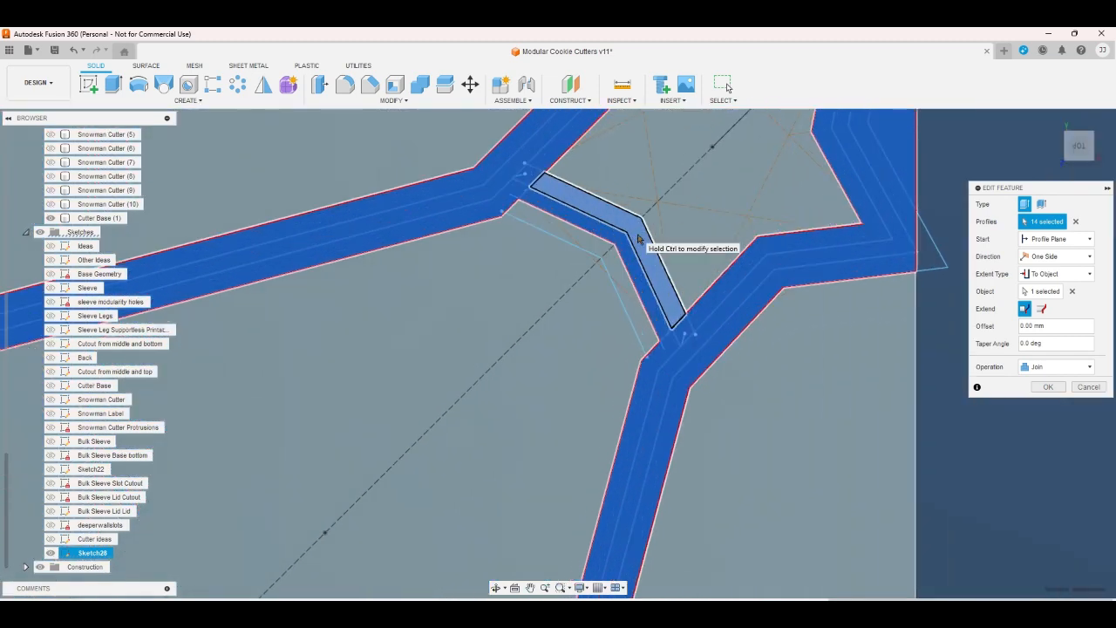
left_click(615, 258)
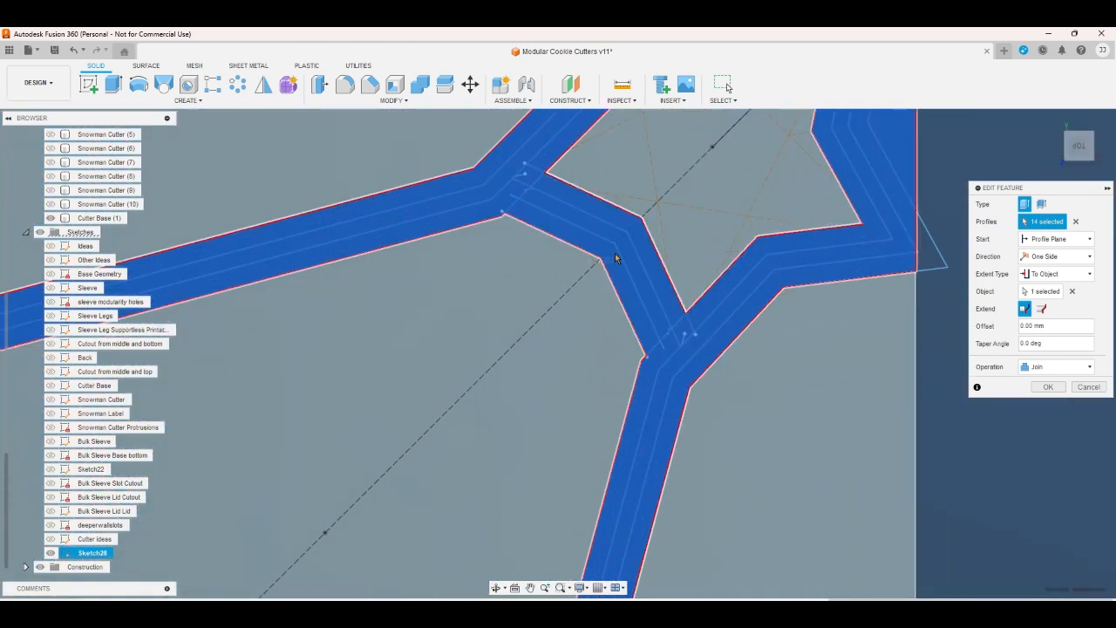
left_click(1048, 387)
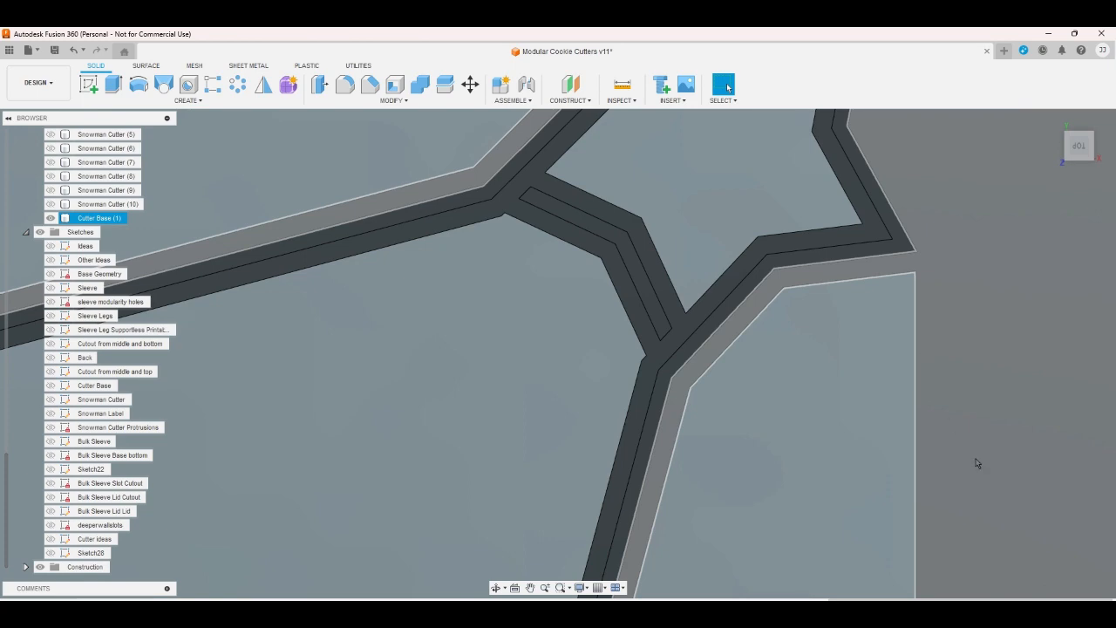
In Sketch28, extend both ends of the neck's middle offset line to meet the outline offsets beside the star
double_click(520, 192)
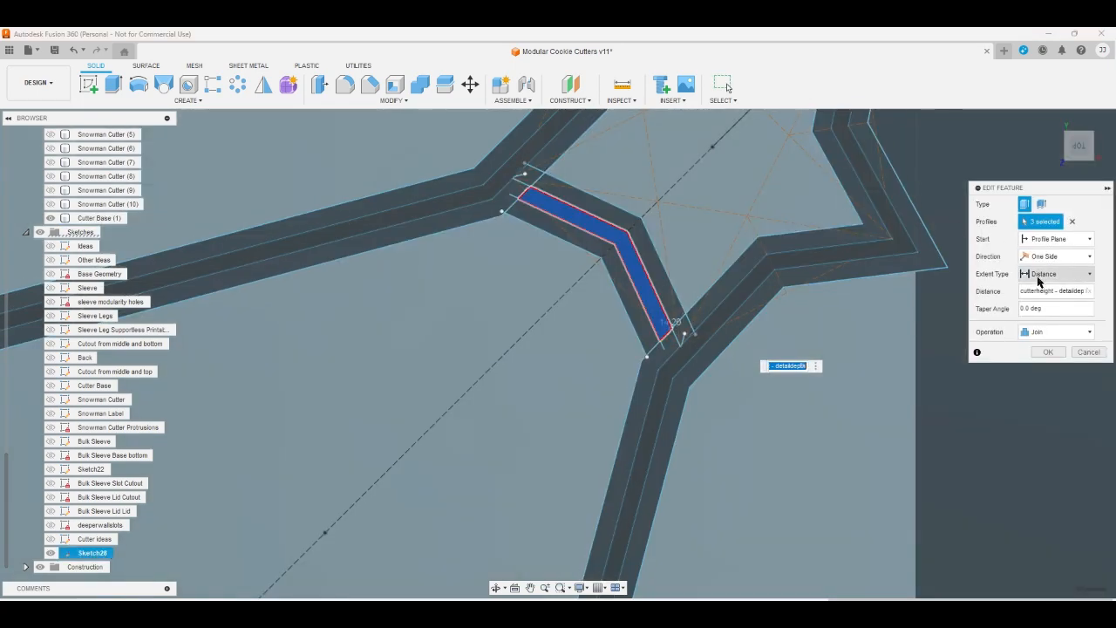
left_click(1087, 352)
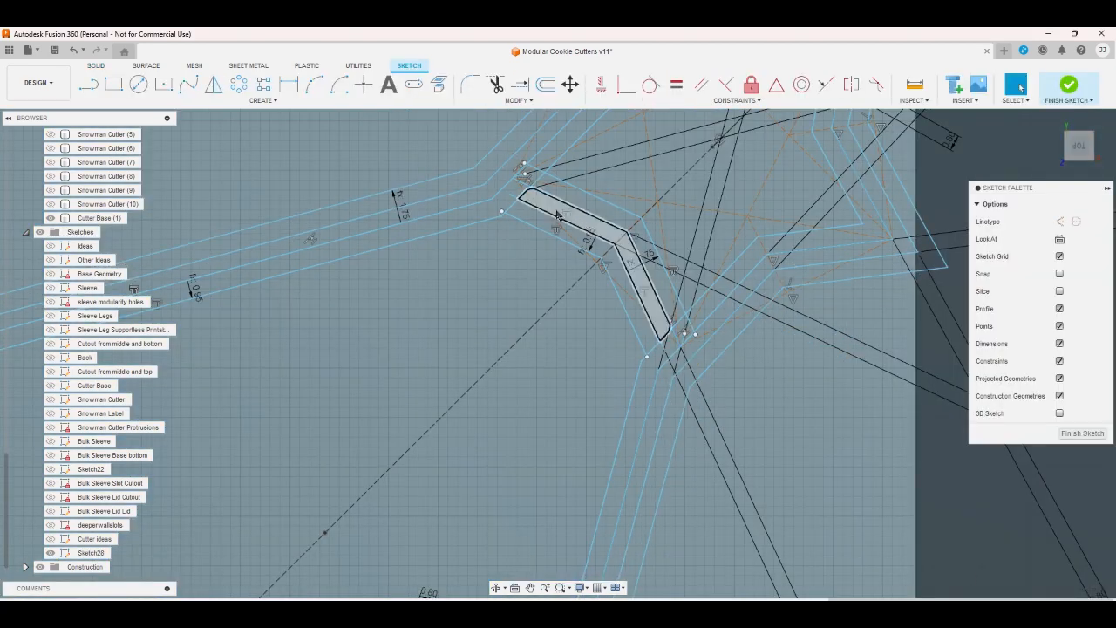
left_click(523, 87)
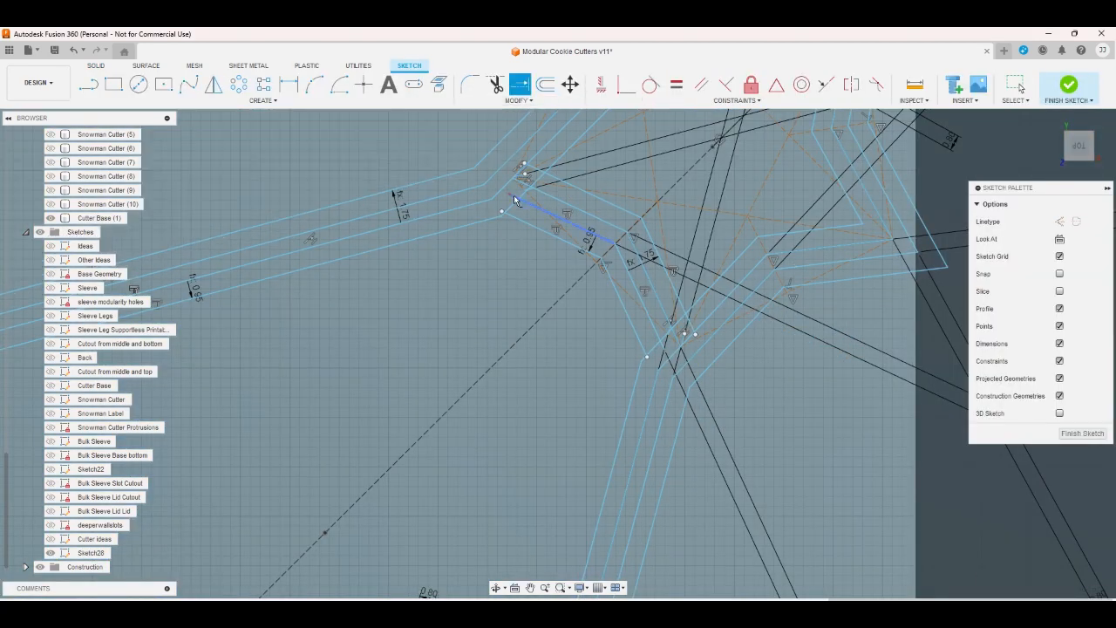
left_click(513, 196)
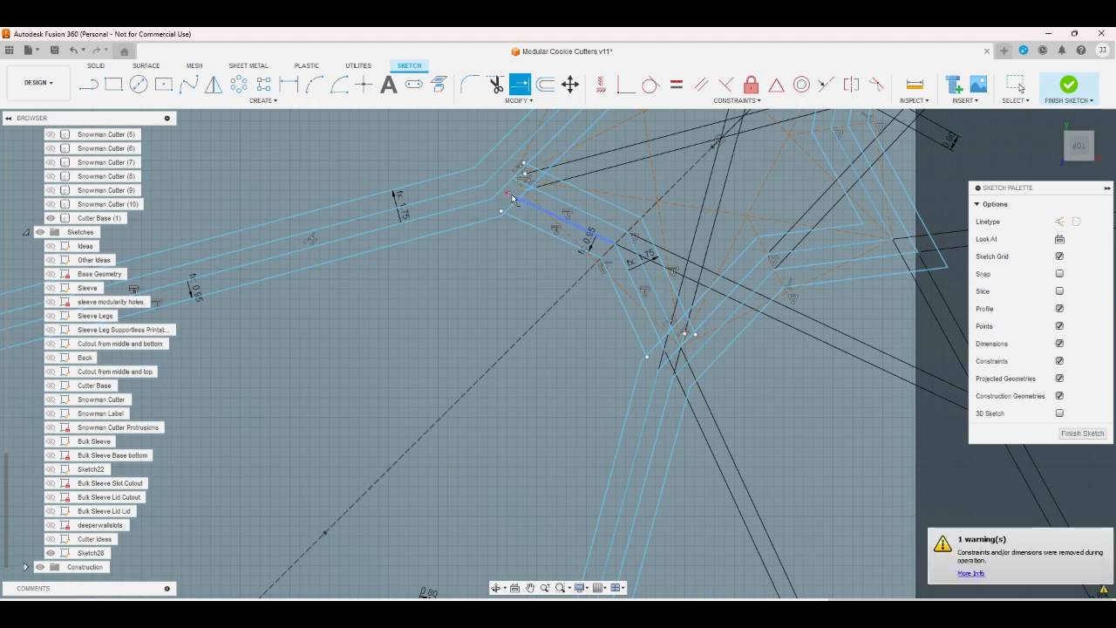
left_click(510, 195)
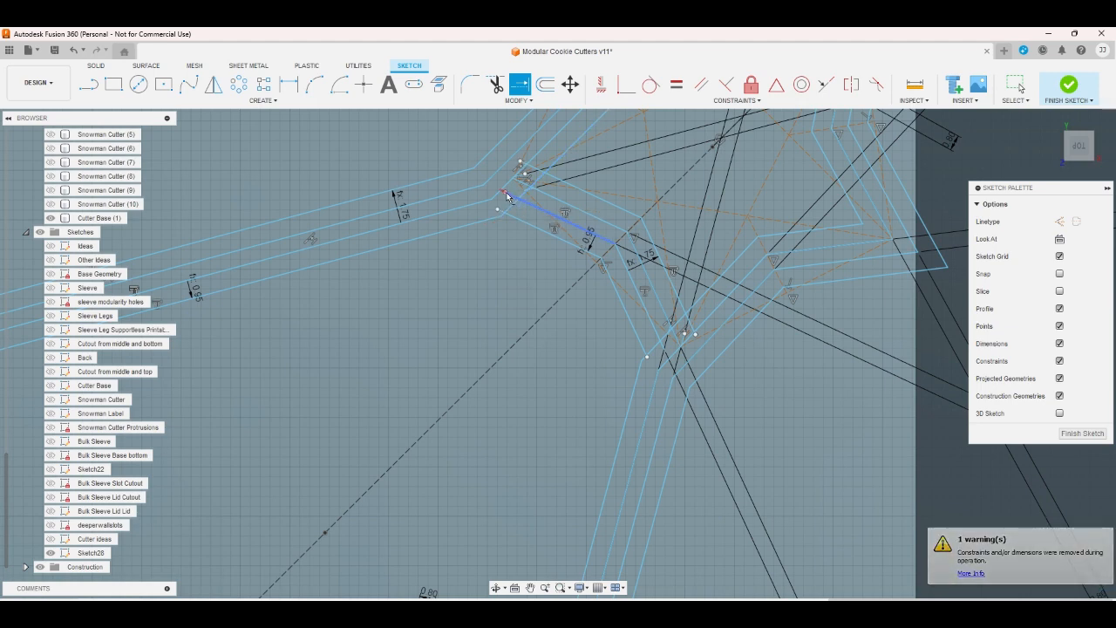
left_click(665, 351)
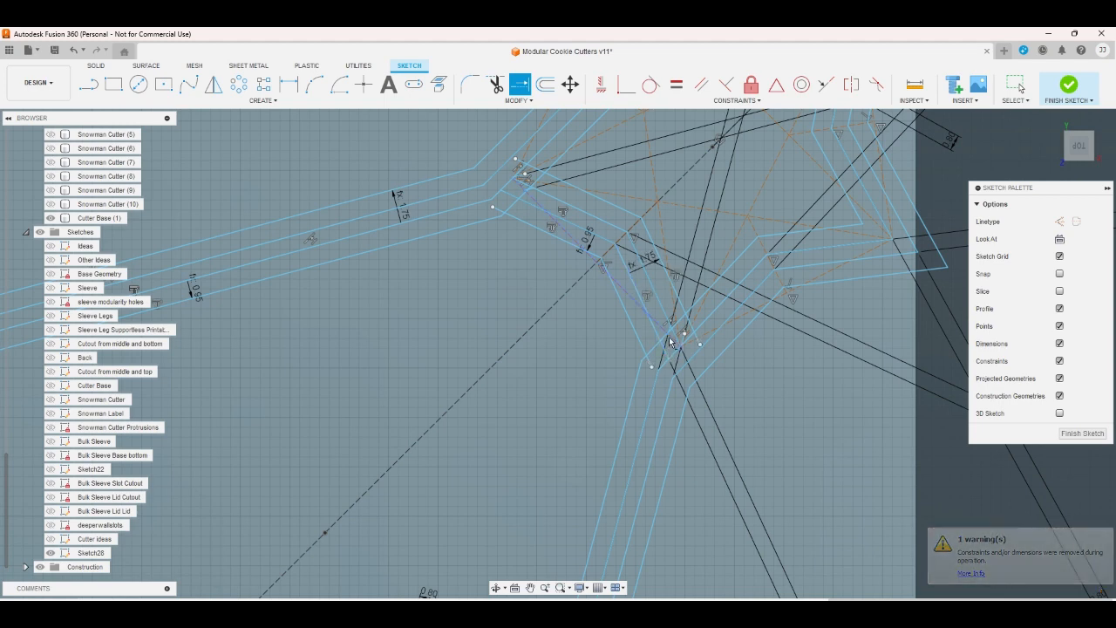
Finish the sketch and add the extended end areas of the neck strip to the neck wall extrusion's profiles
left_click(1068, 84)
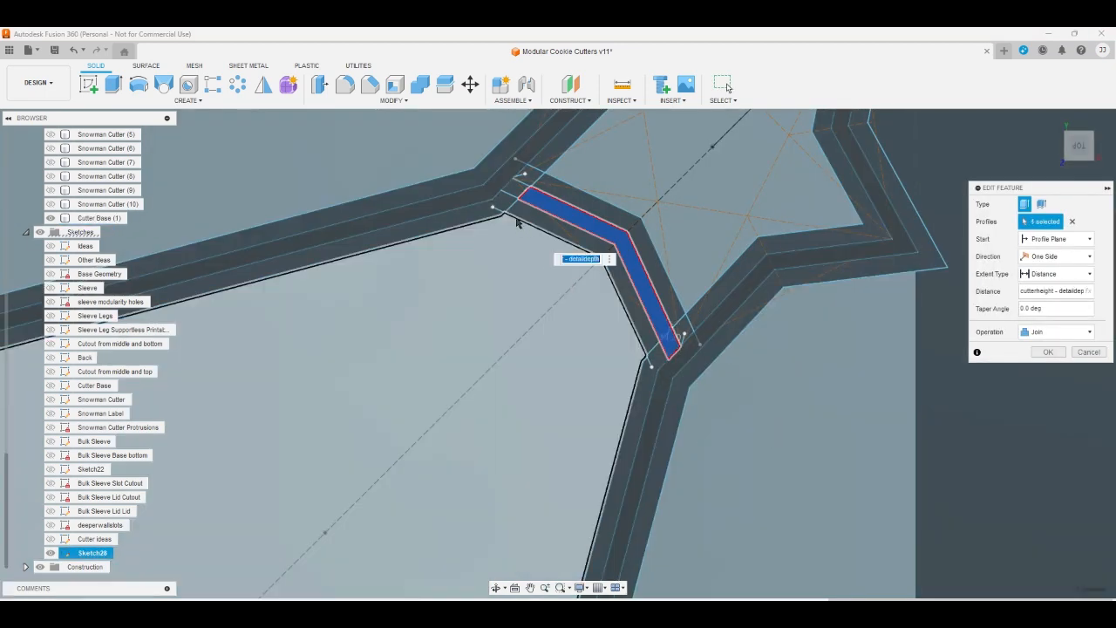
left_click(510, 190)
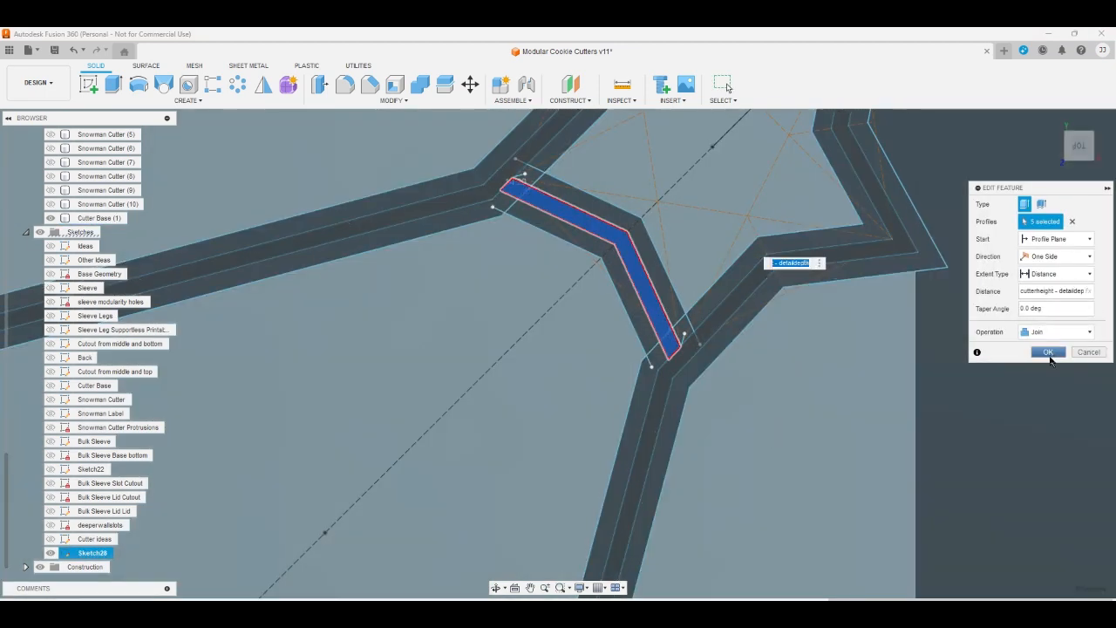
left_click(1048, 354)
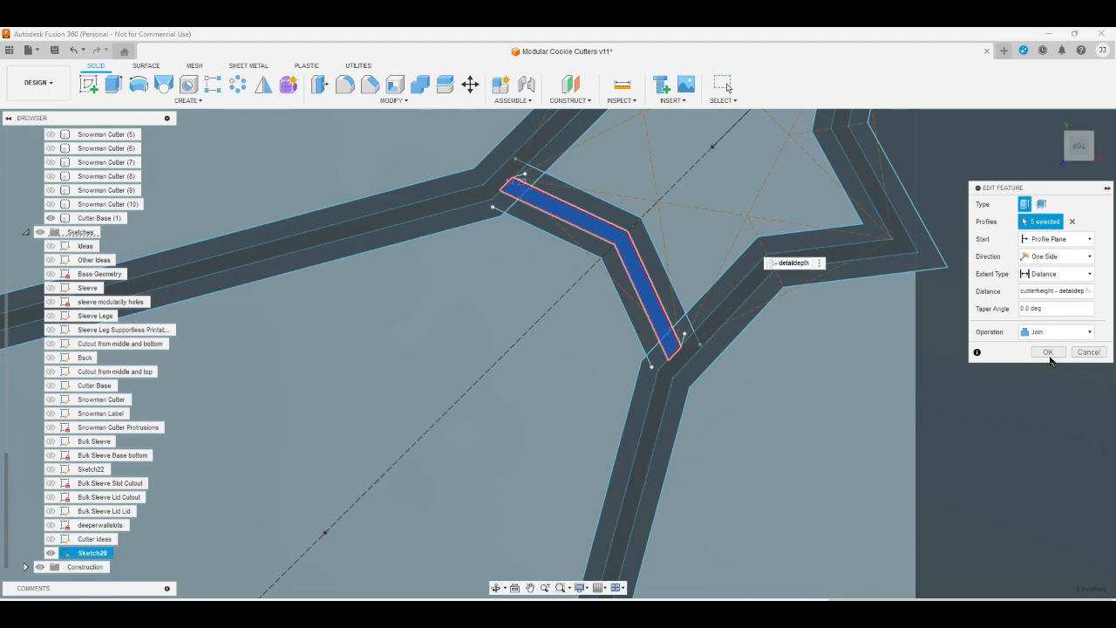
Examine the whole cutter in 3D, from above, from the back and from underneath
left_click(1053, 124)
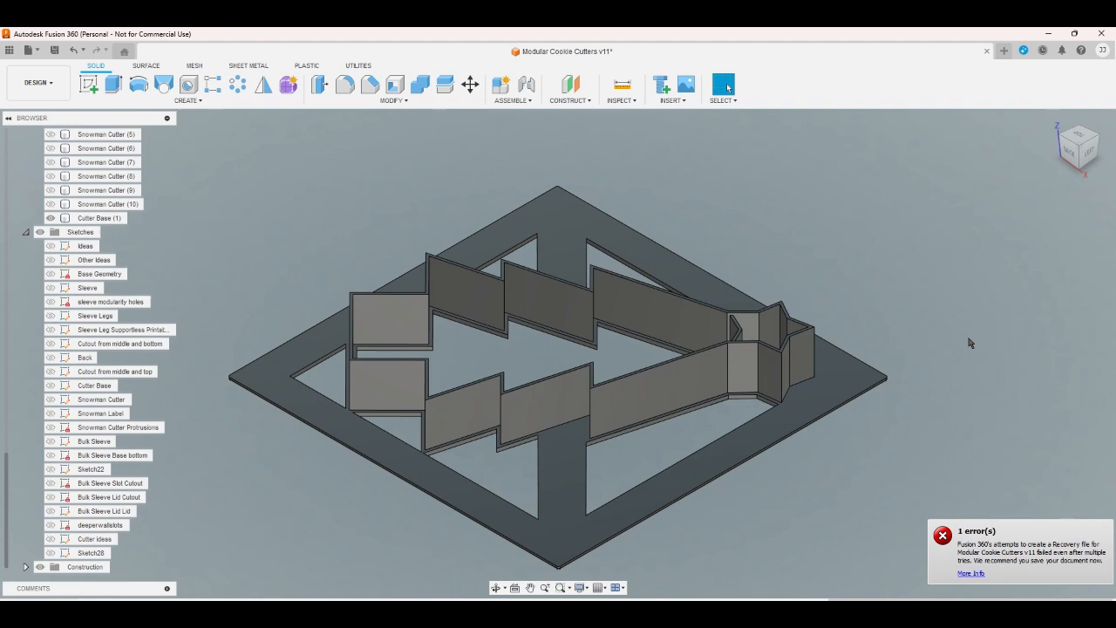
left_click(1078, 135)
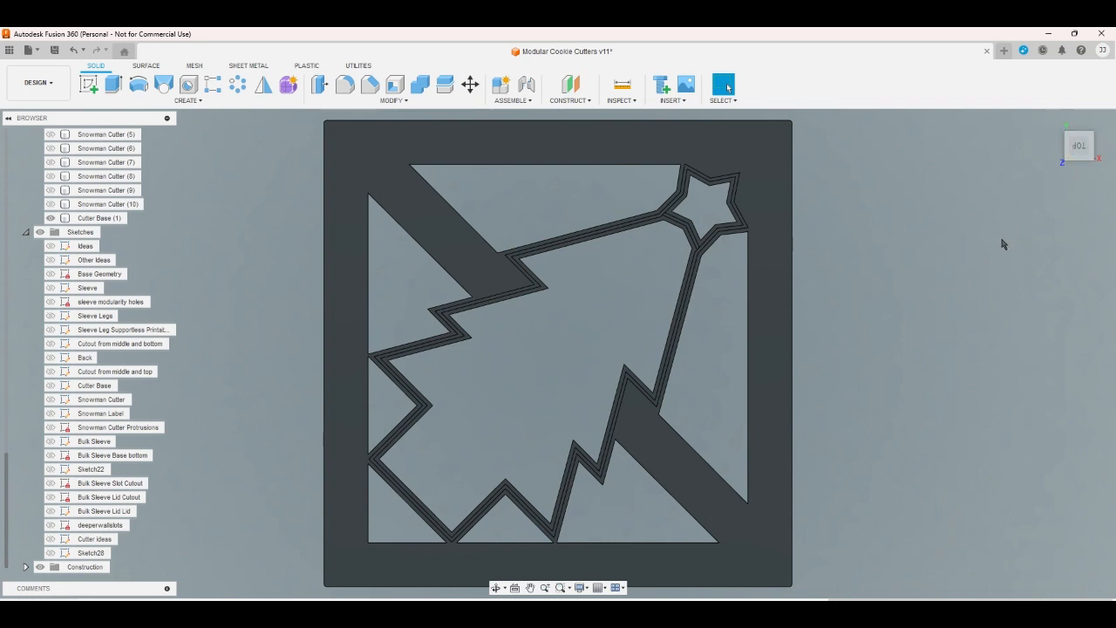
left_click(1091, 162)
left_click(1090, 162)
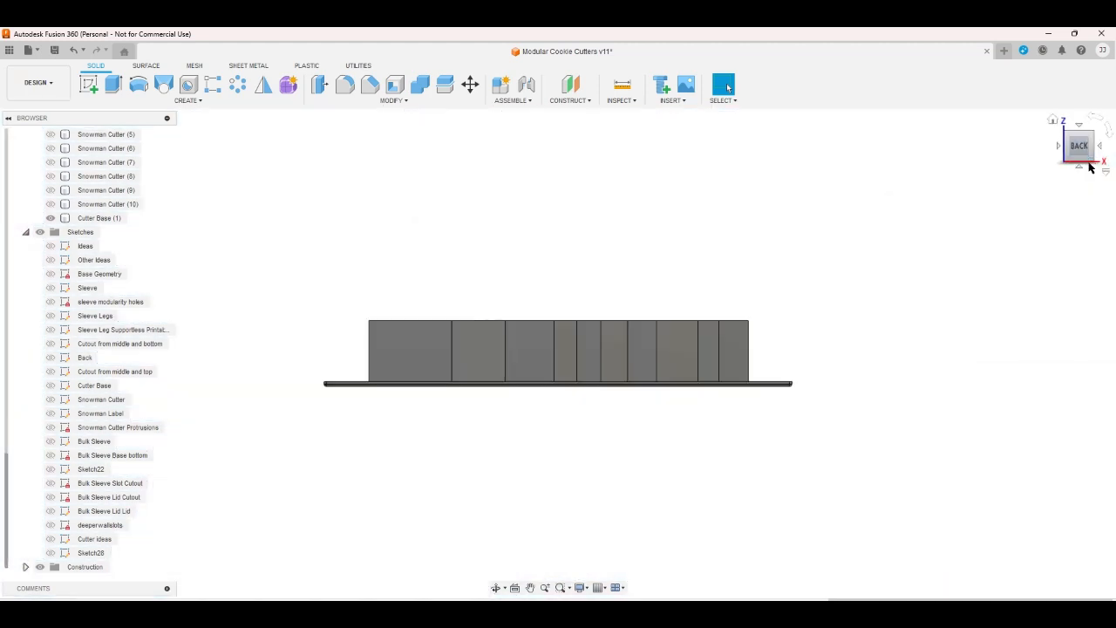
left_click(1090, 162)
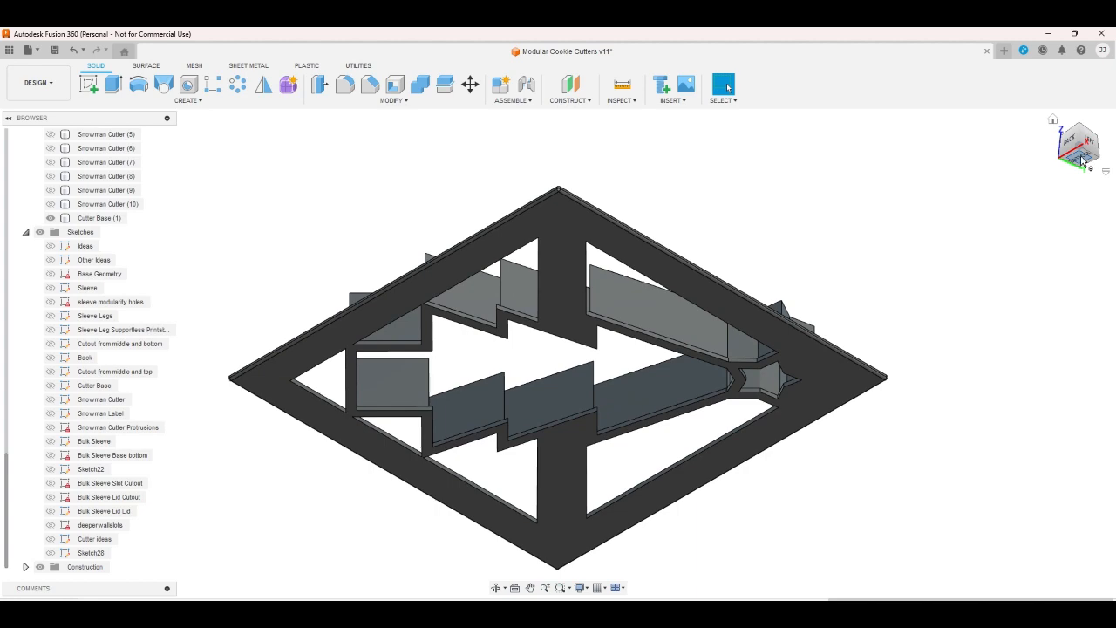
left_click(1081, 160)
Inspect the tree walls, neck and star up close in 3D and from above
left_click(1055, 127)
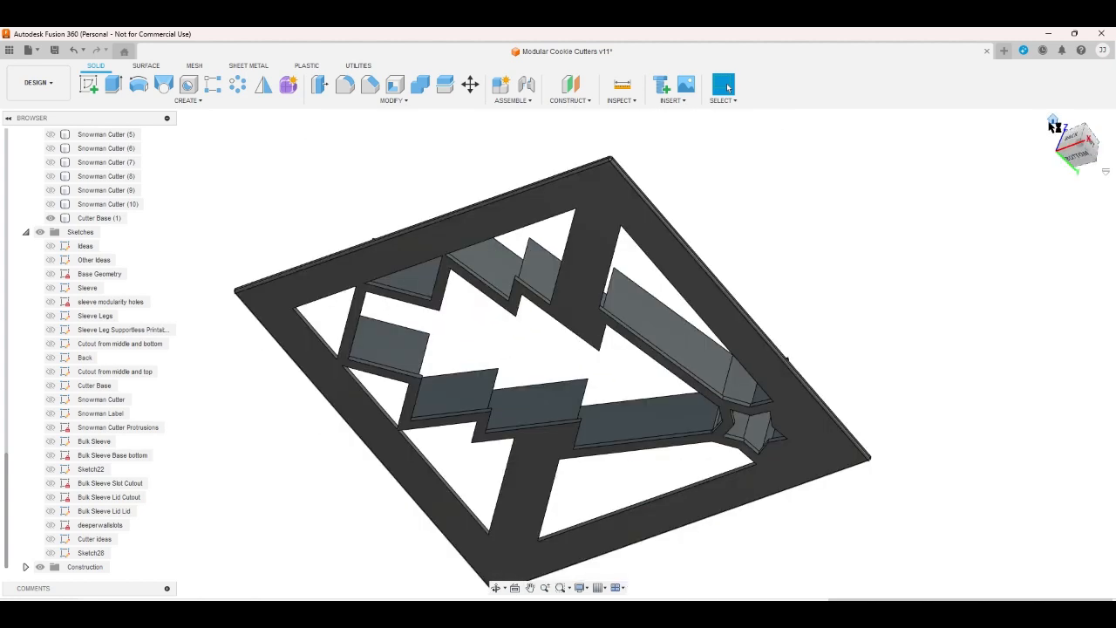
scroll(598, 296, "up", 8)
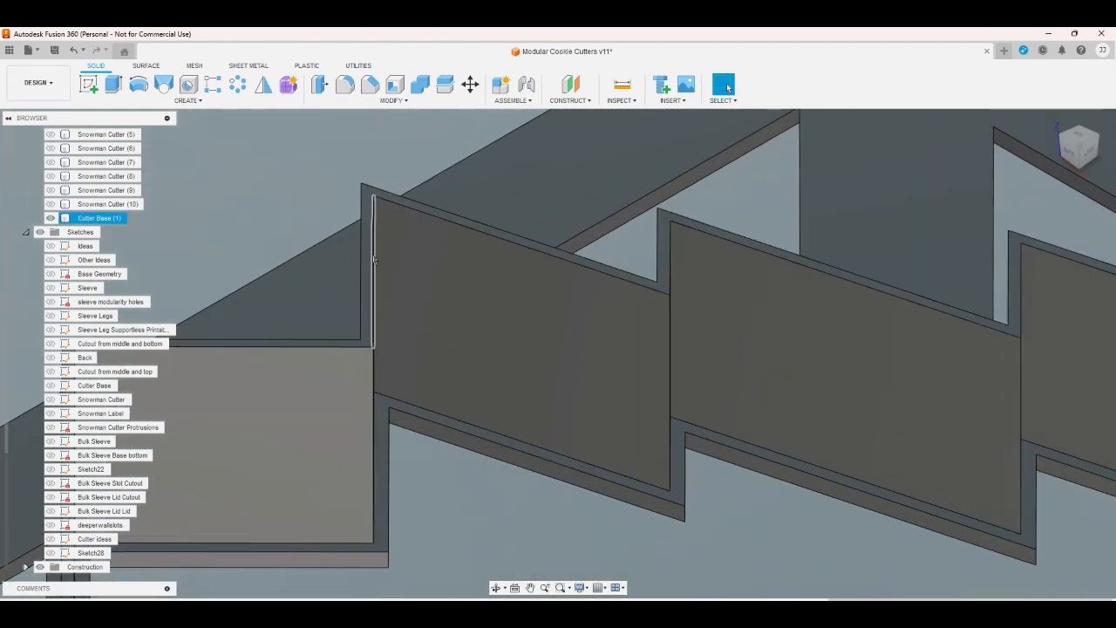
scroll(374, 257, "down", 7)
left_click(714, 270)
scroll(714, 270, "up", 2)
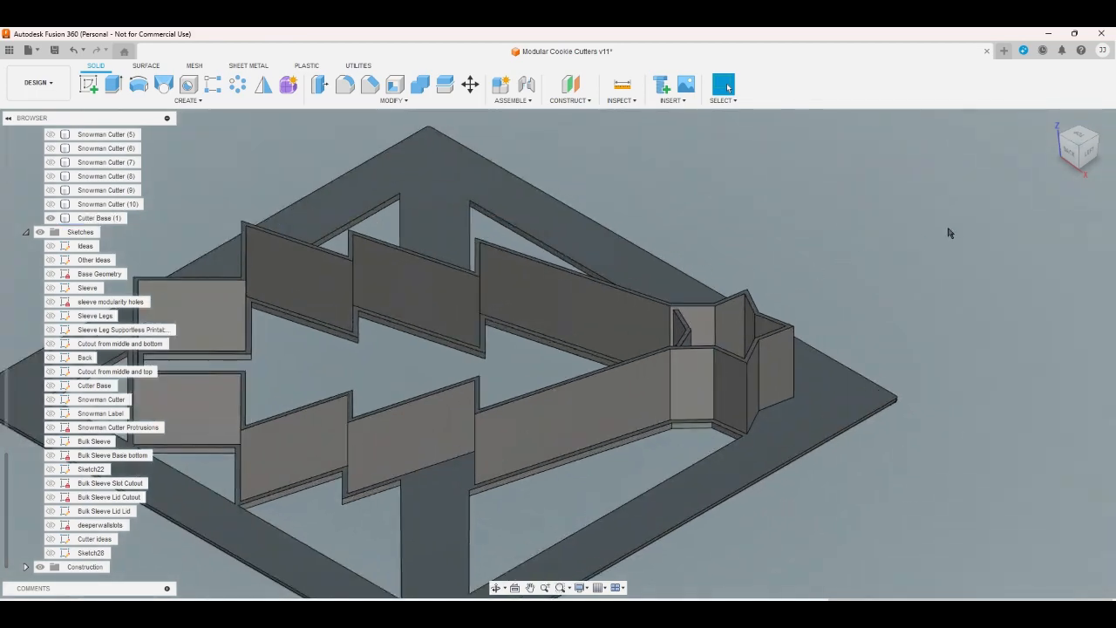
left_click(1073, 138)
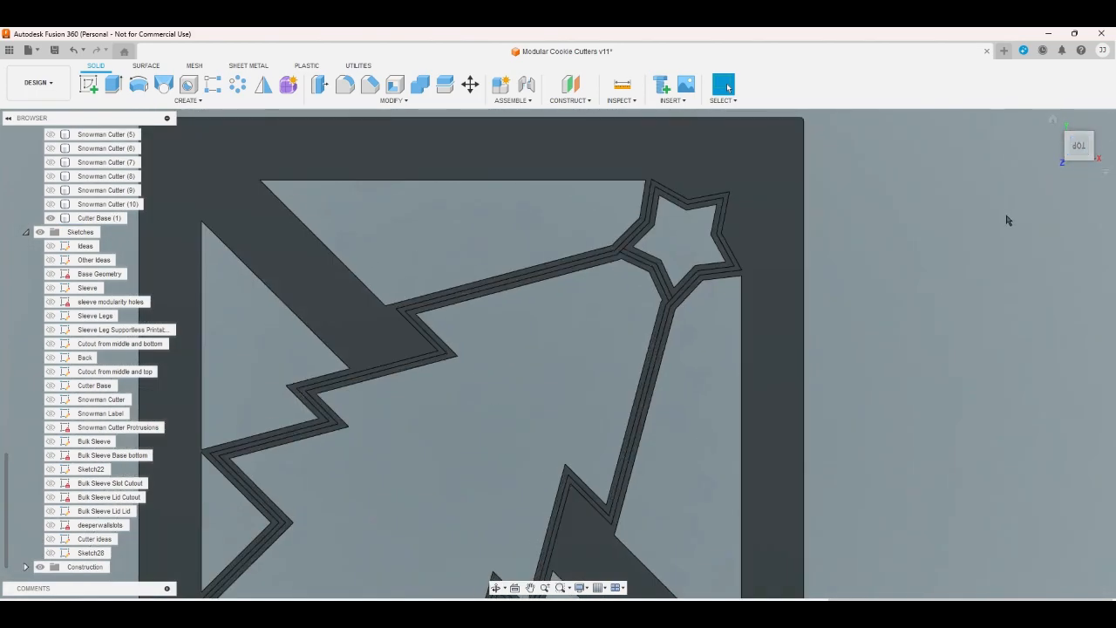
left_click(1091, 158)
scroll(796, 307, "up", 5)
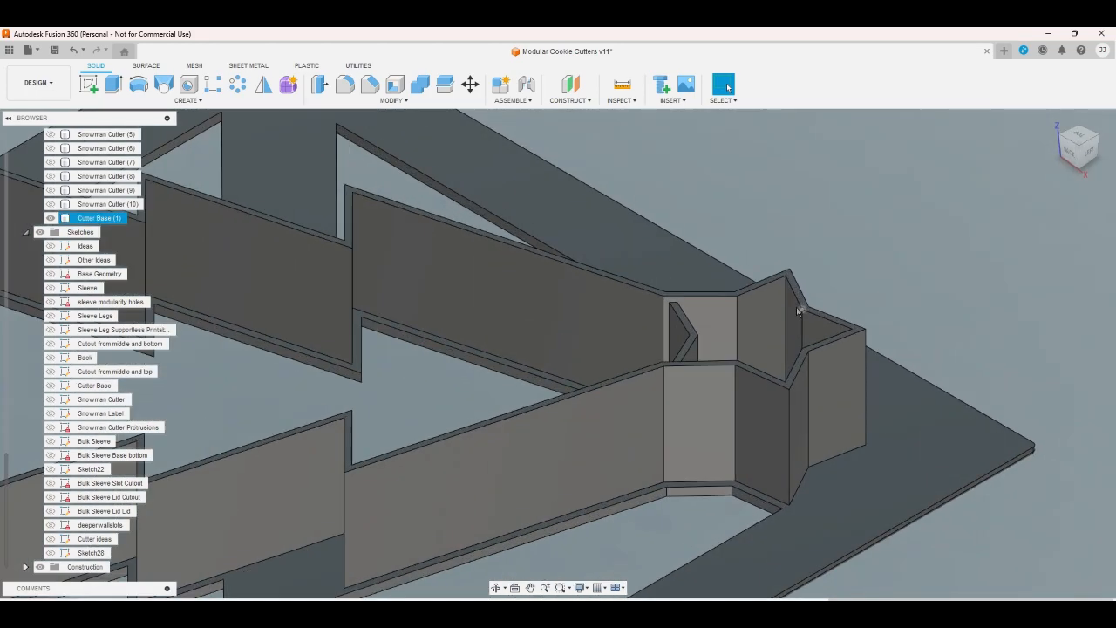
scroll(796, 310, "down", 5)
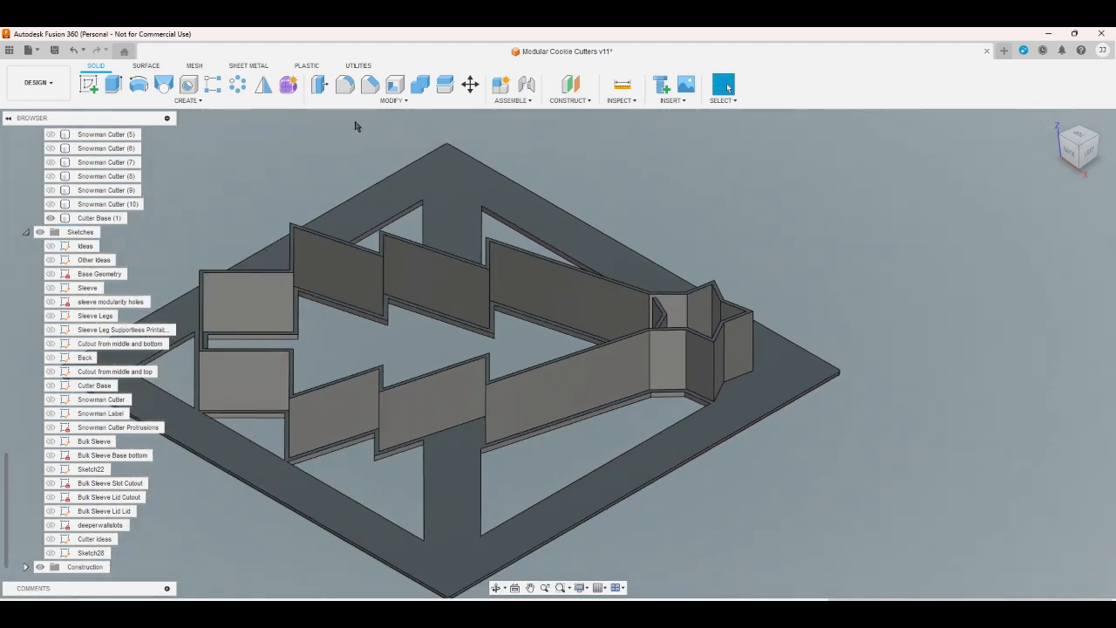
Start a fillet and select the inner vertical edges of the three star points facing away from the neck
left_click(344, 84)
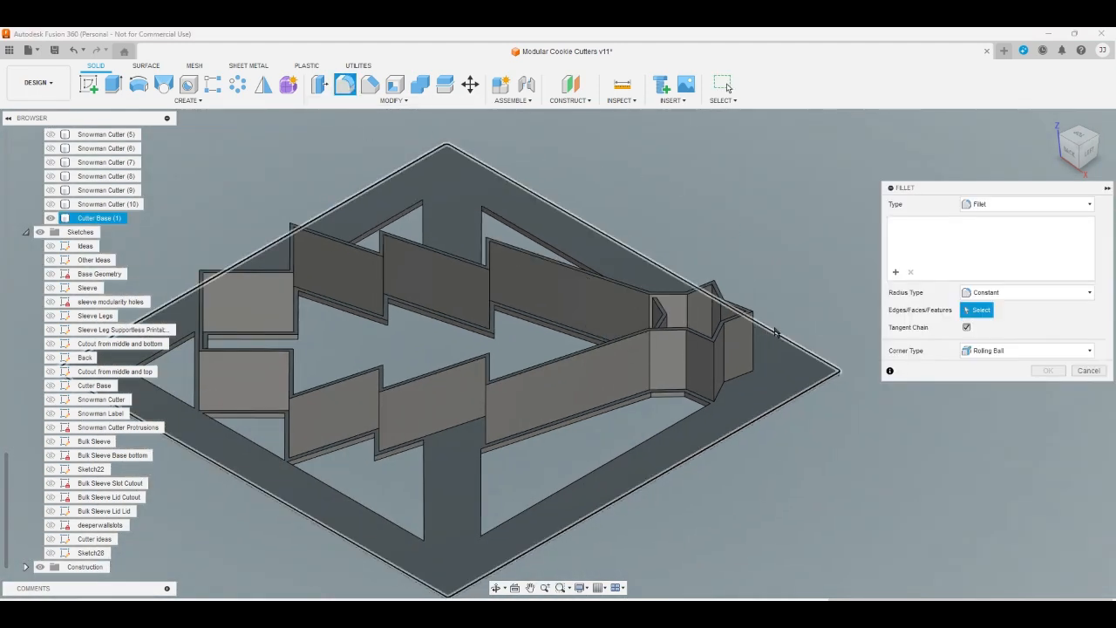
left_click(1066, 141)
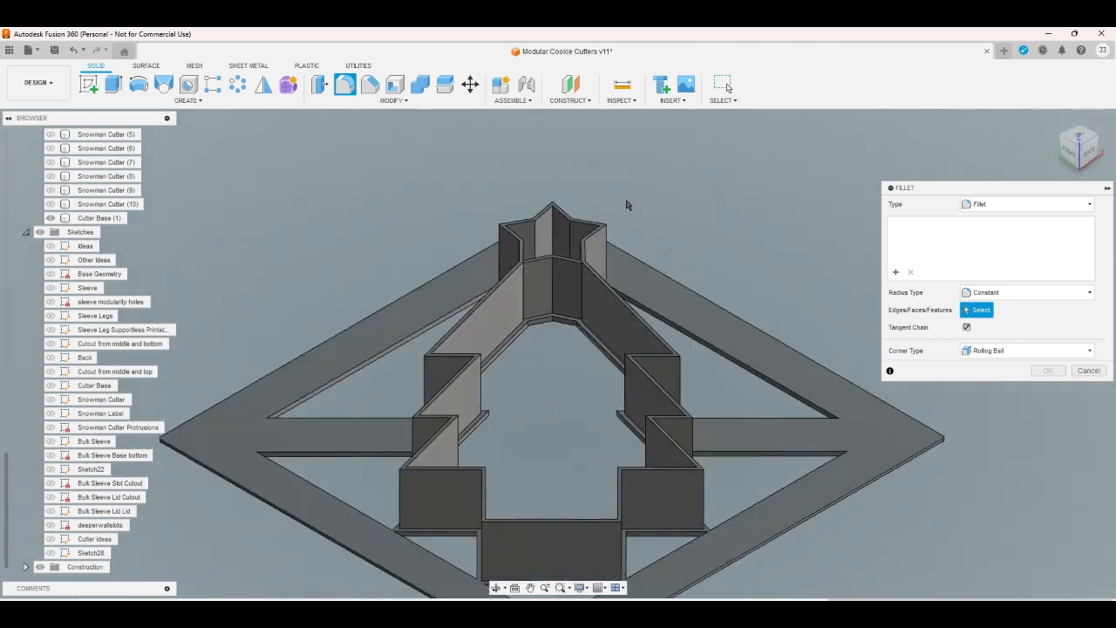
scroll(567, 216, "up", 6)
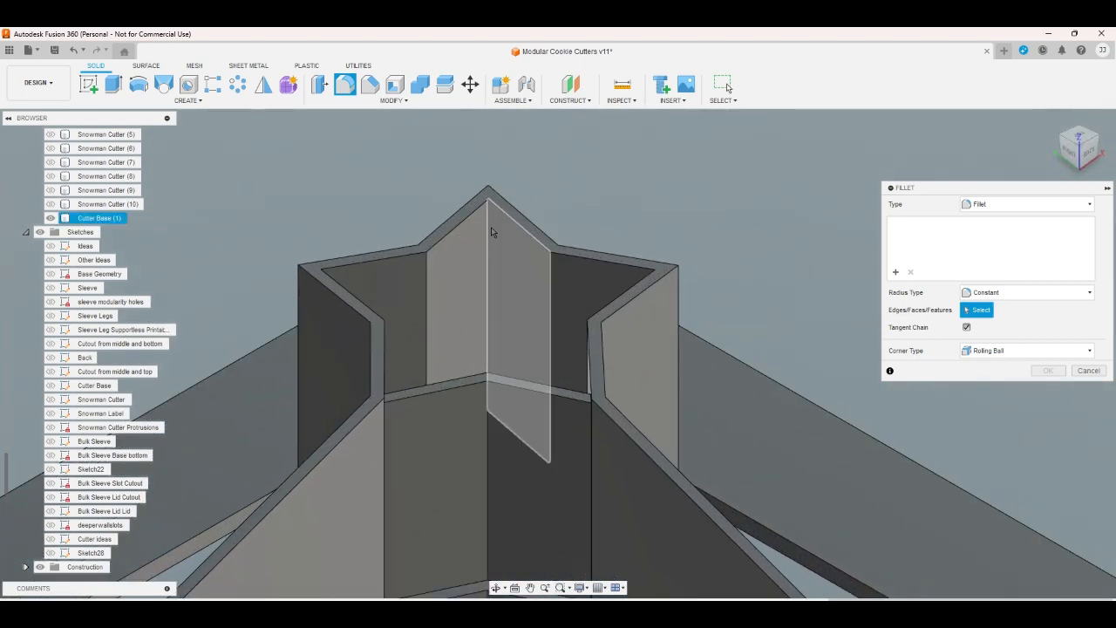
left_click(489, 229)
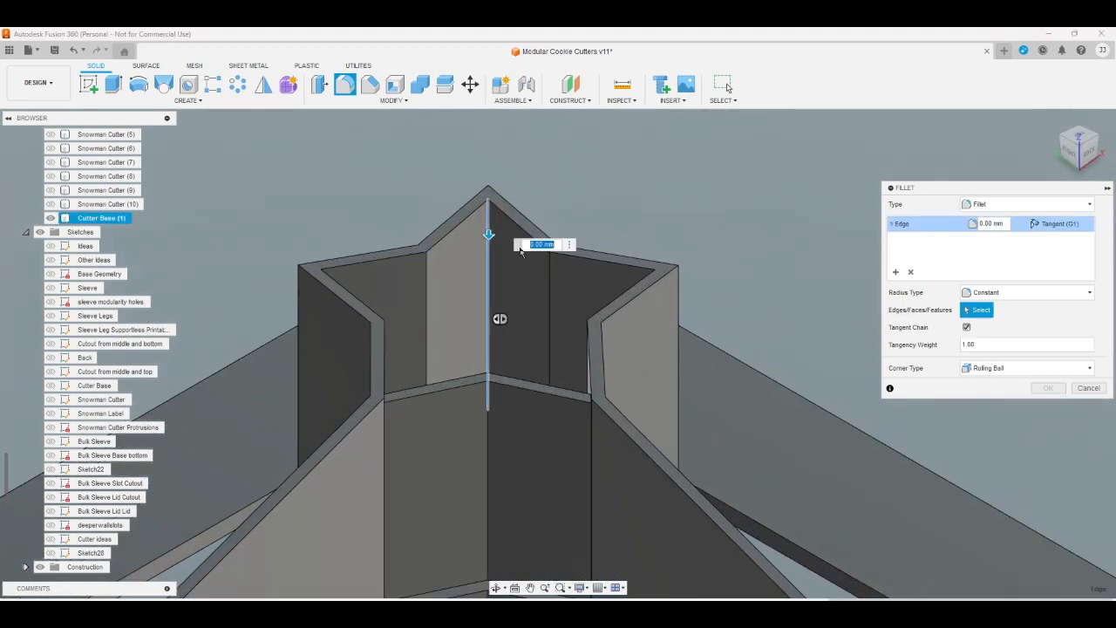
left_click(654, 280)
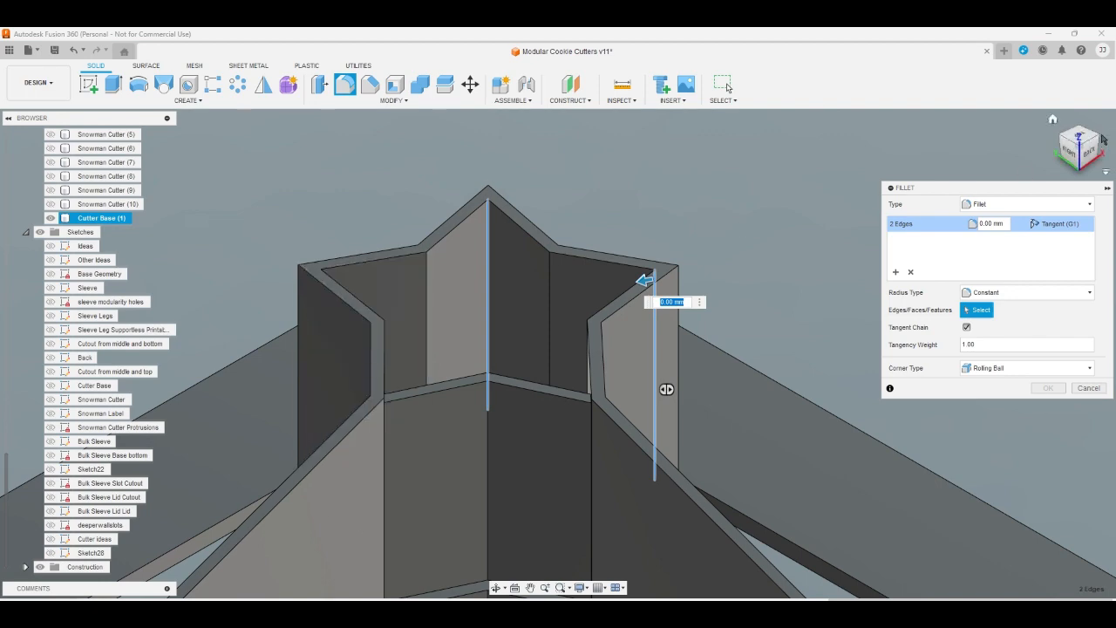
left_click(1103, 140)
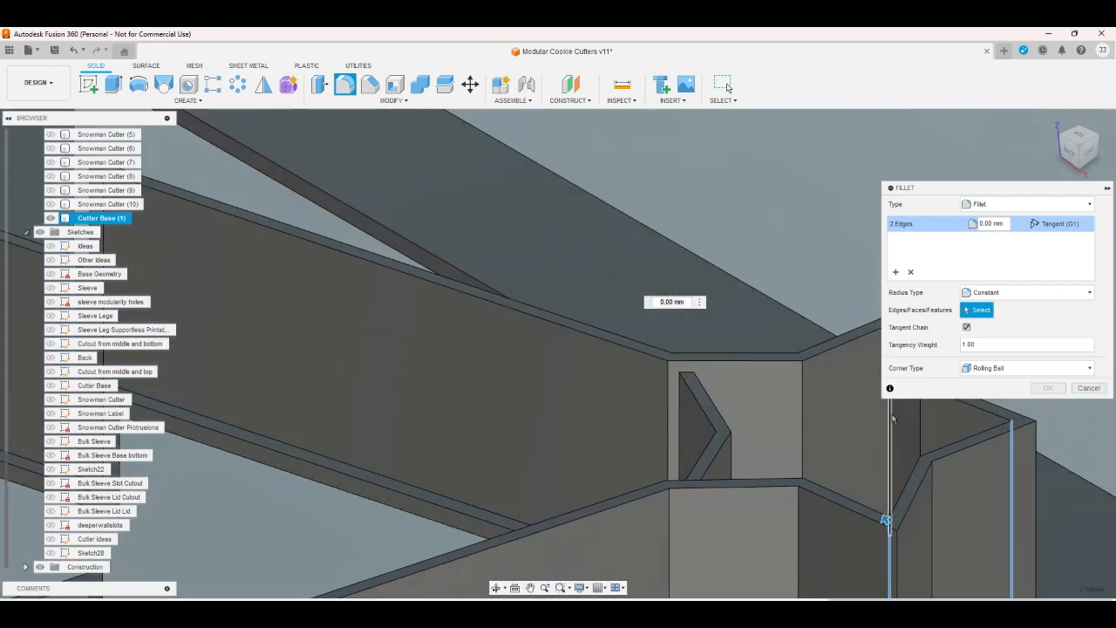
left_click(1101, 137)
scroll(758, 354, "down", 2)
left_click(589, 548)
Add the inner vertical edges of the two star points beside the neck to the fillet selection
scroll(677, 488, "up", 3)
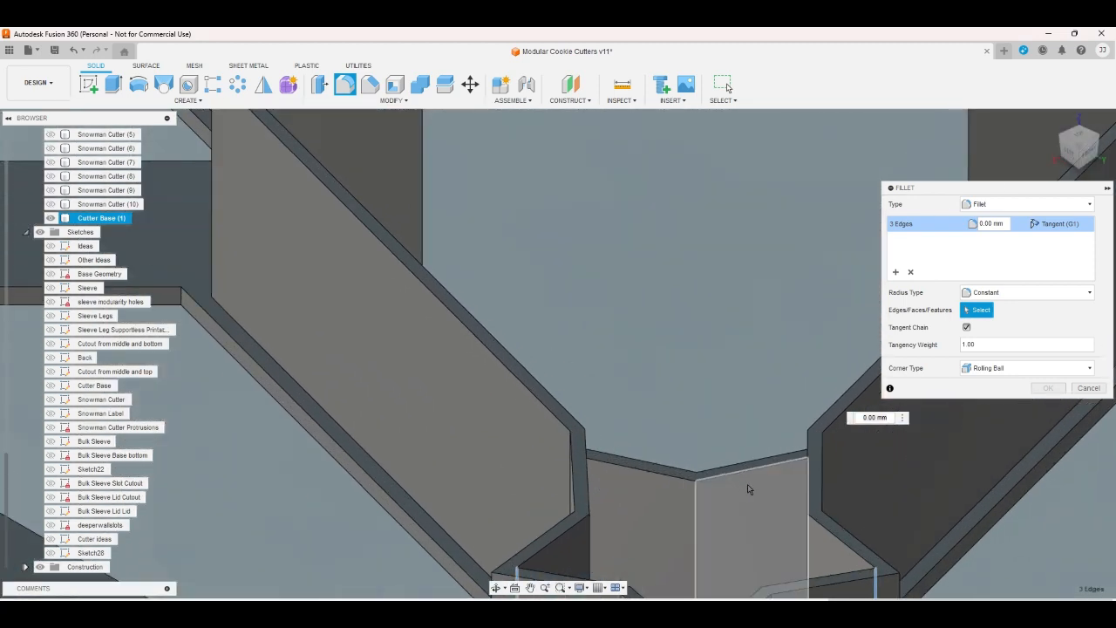
left_click(1071, 146)
left_click(794, 358)
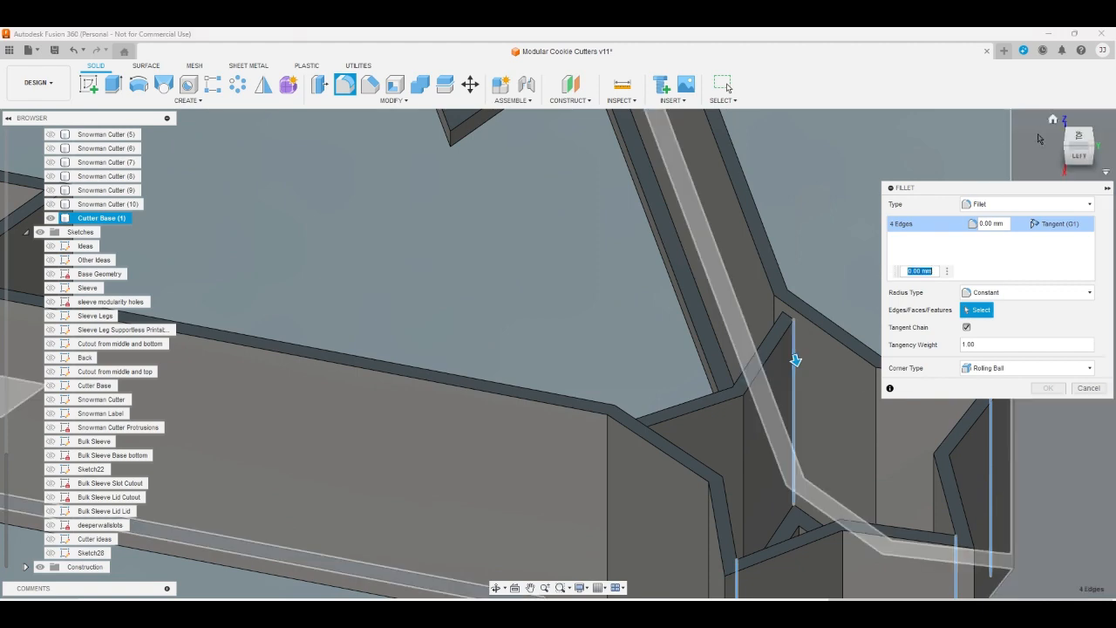
left_click(1065, 133)
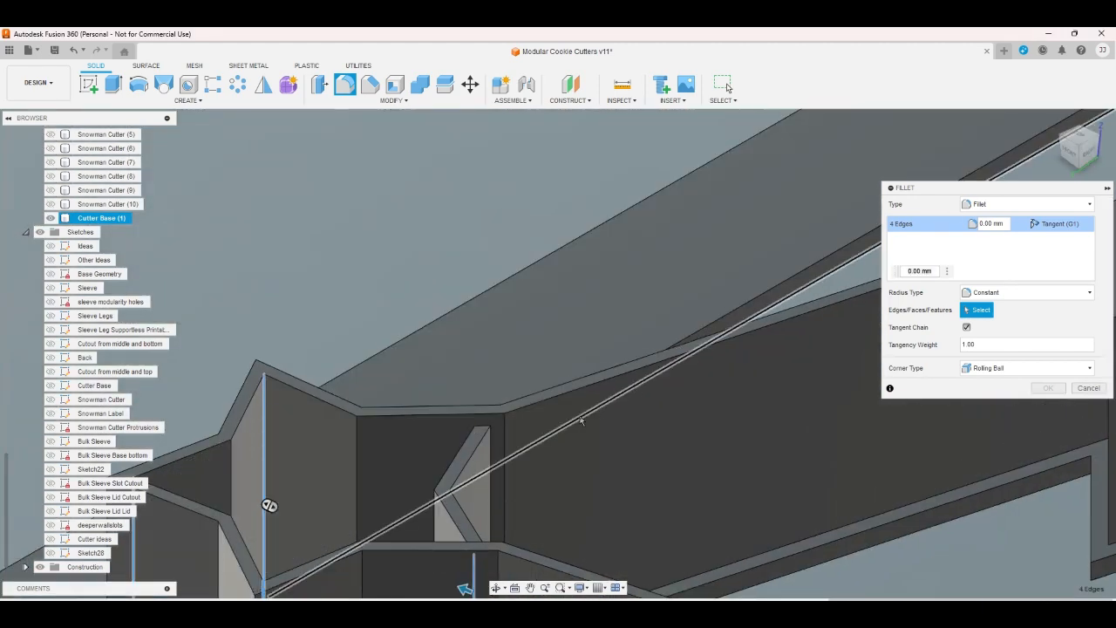
left_click(1074, 138)
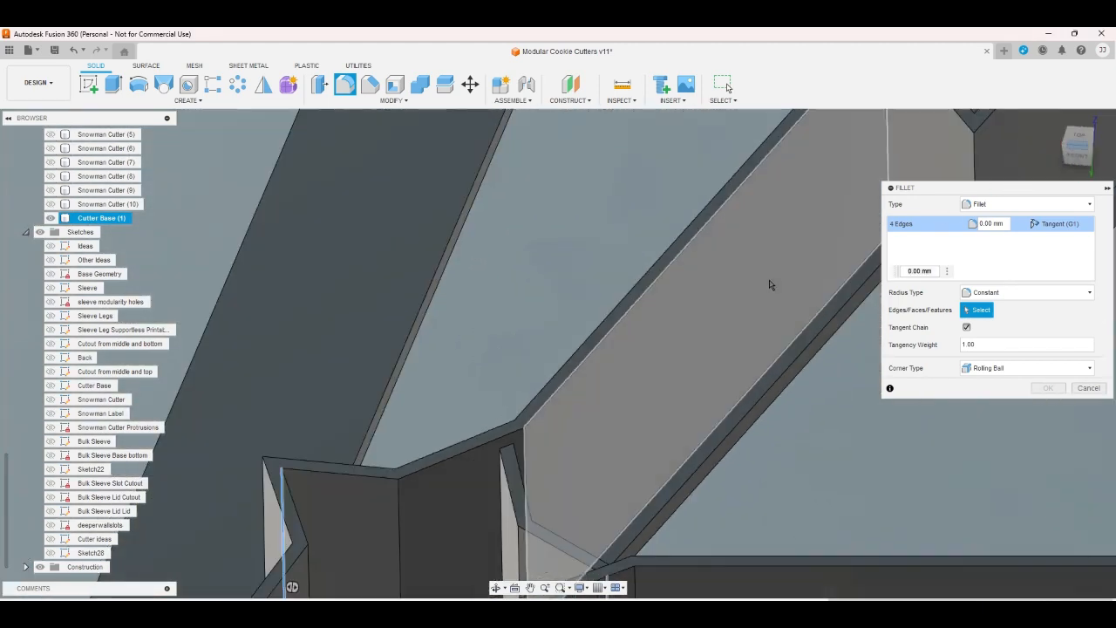
left_click(521, 502)
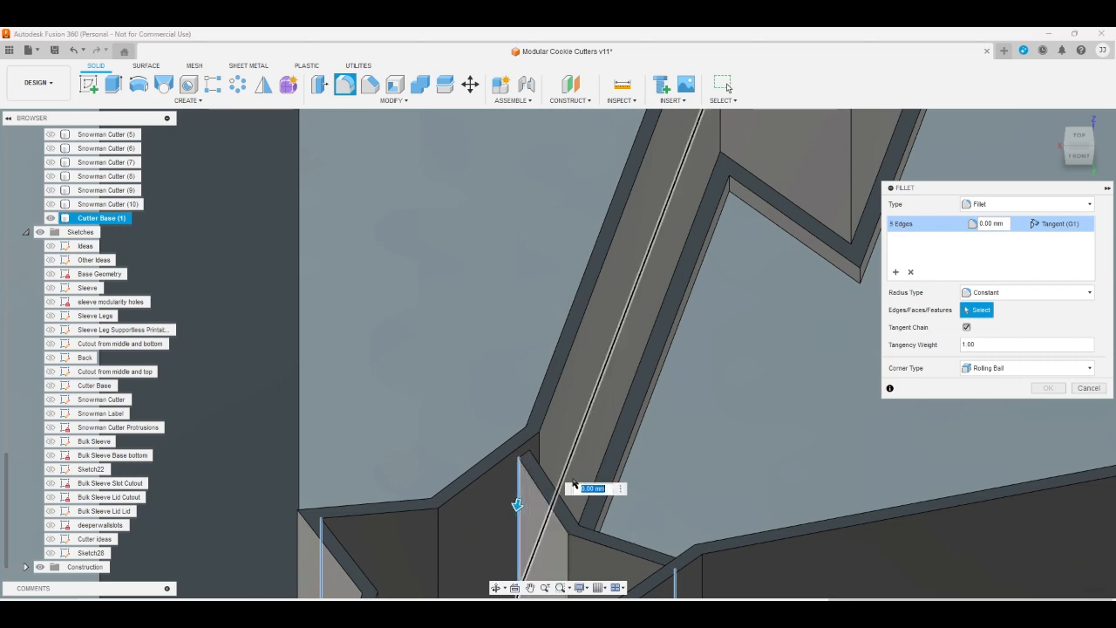
Add the outer vertical edges of the three free star points and fillet all selected edges with a 0.75 mm radius
left_click(1064, 128)
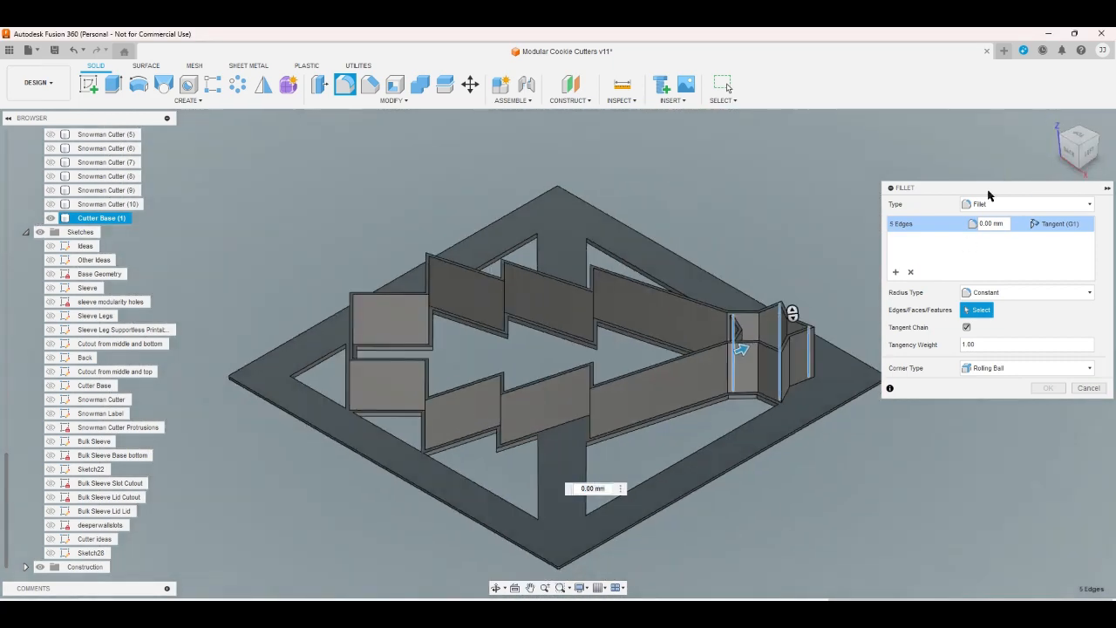
scroll(789, 348, "up", 5)
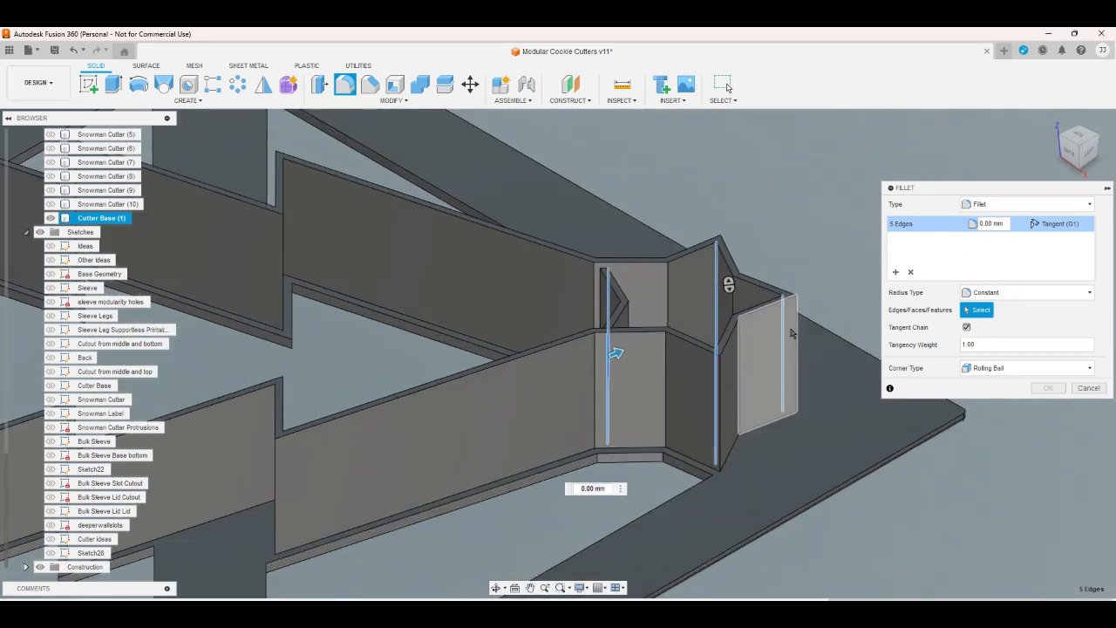
left_click(796, 332)
left_click(720, 410)
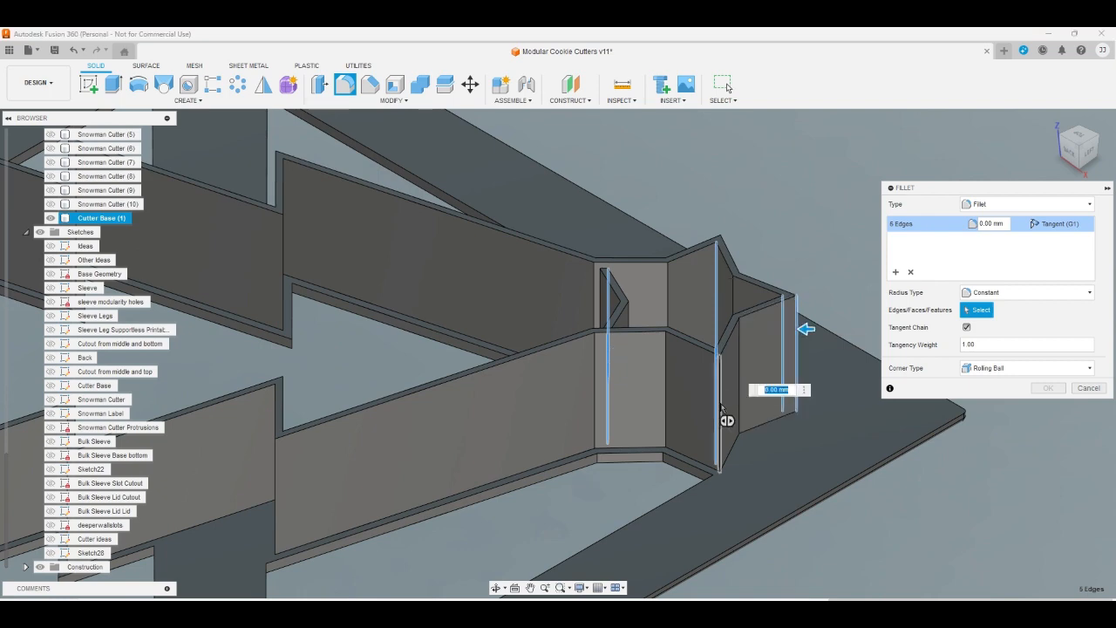
left_click(1080, 127)
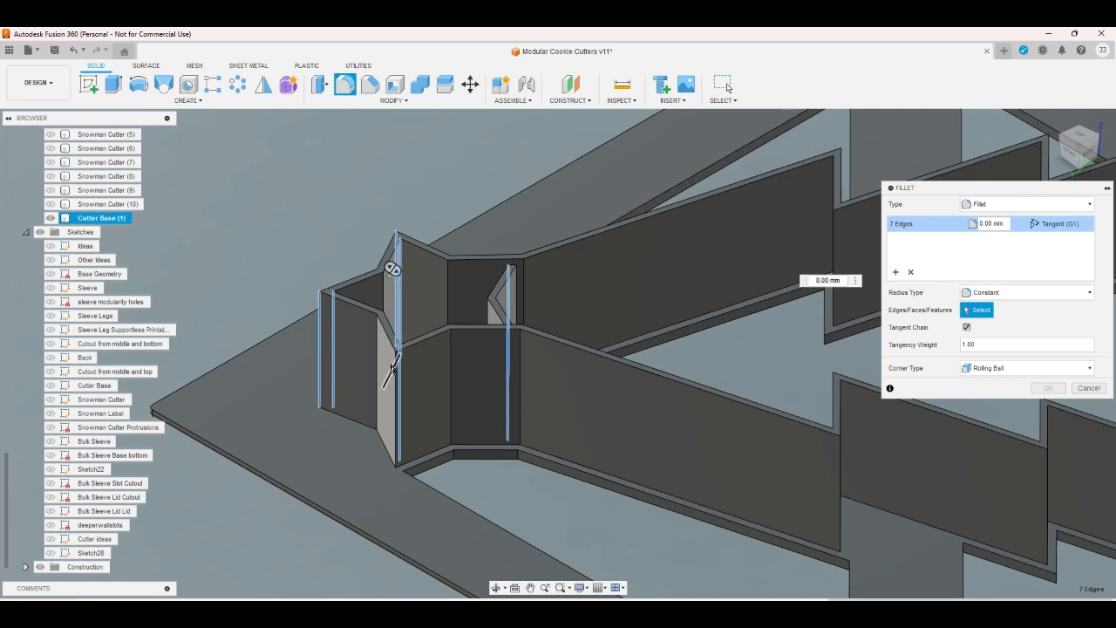
left_click(393, 394)
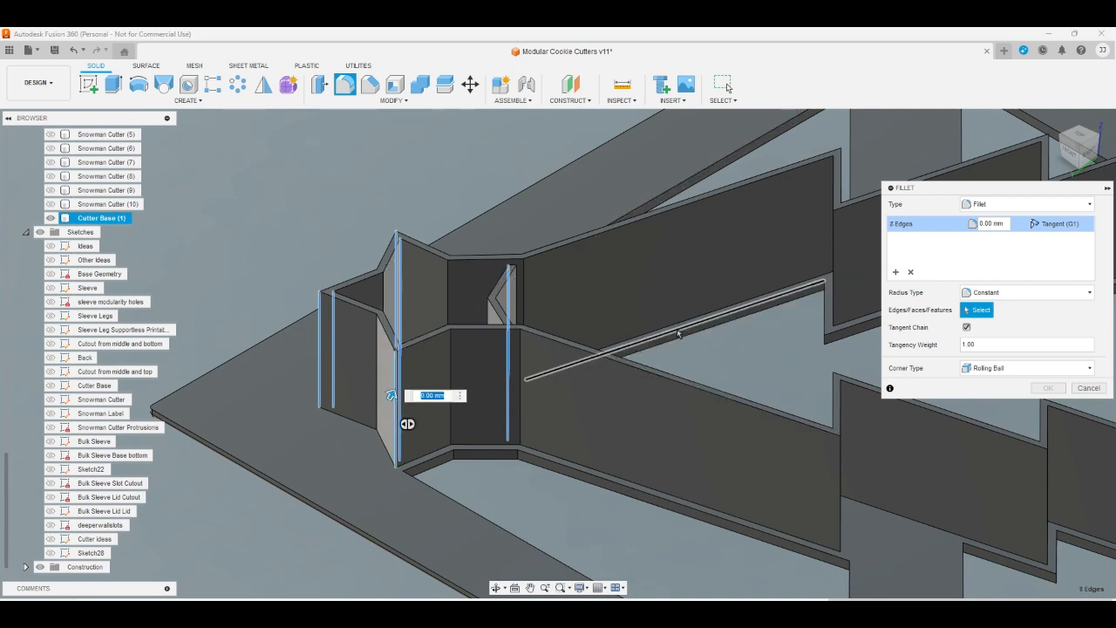
left_click(1080, 138)
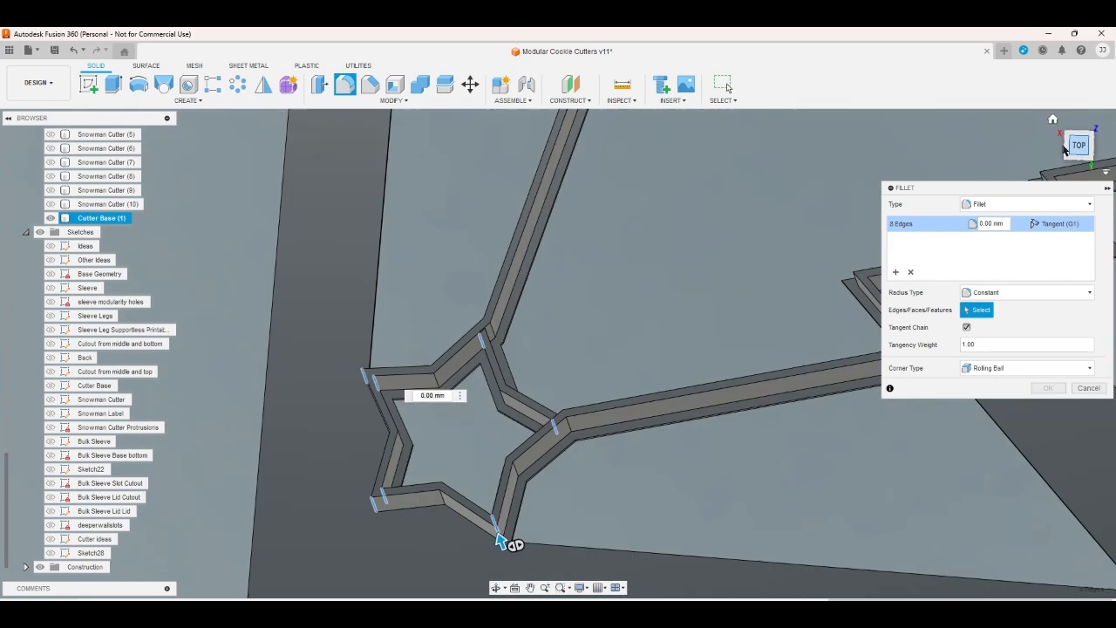
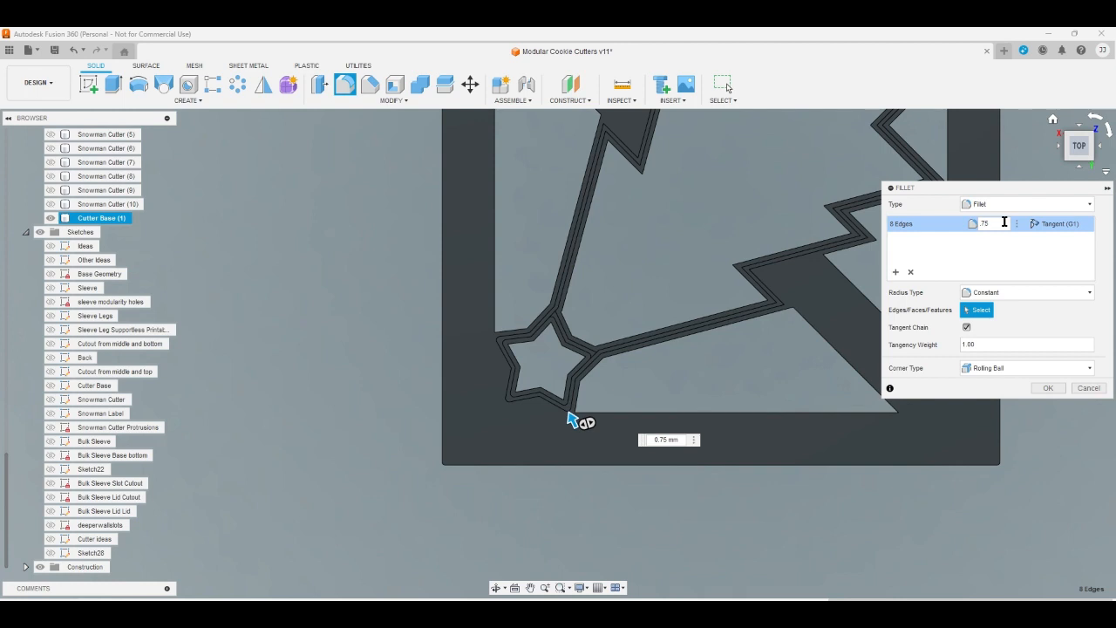
key("Return")
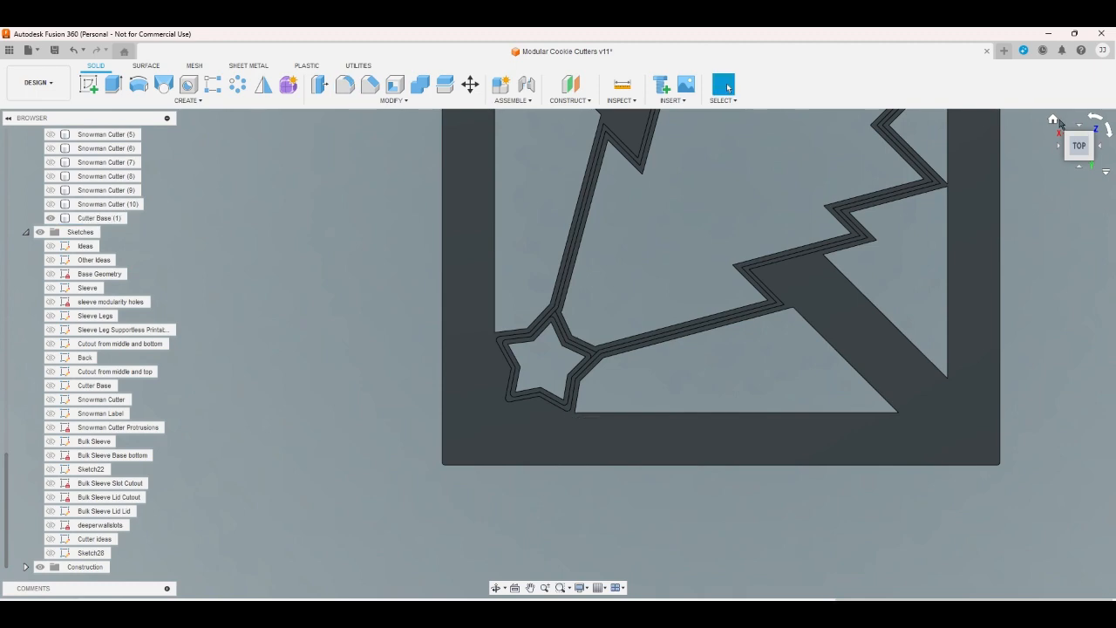
Reopen the star fillet for editing and set its radius to 0 mm
left_click(1053, 119)
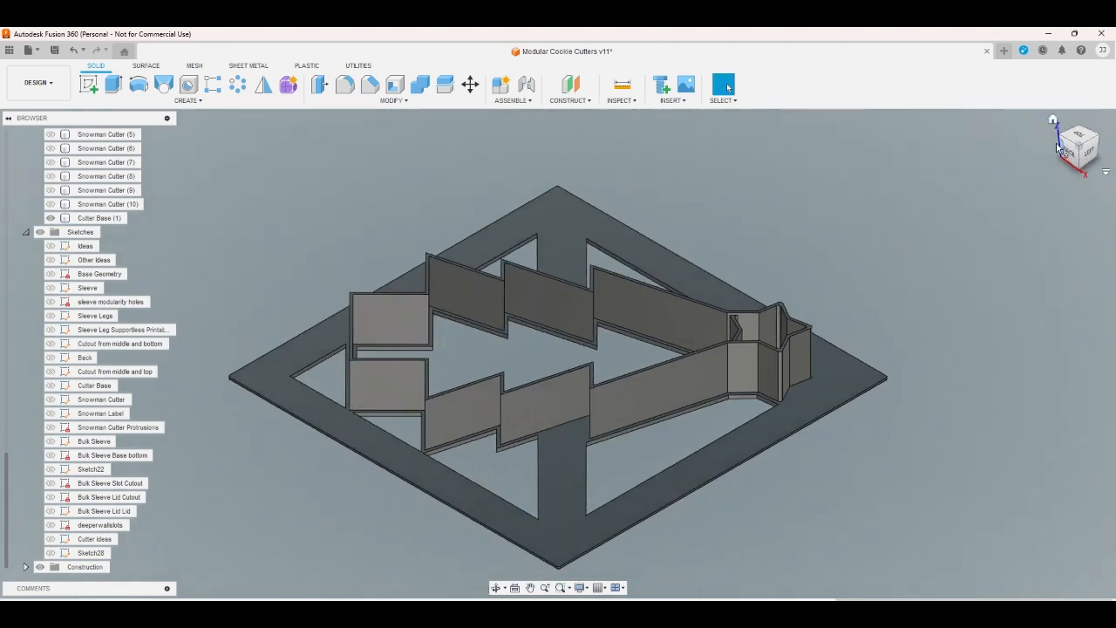
left_click(1077, 137)
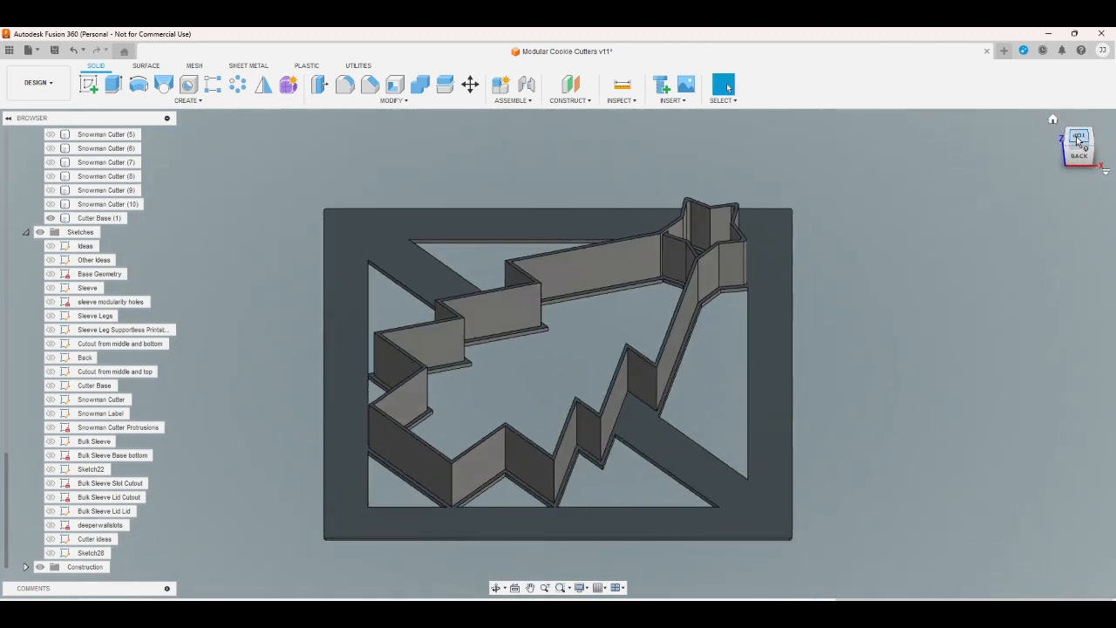
scroll(686, 217, "up", 2)
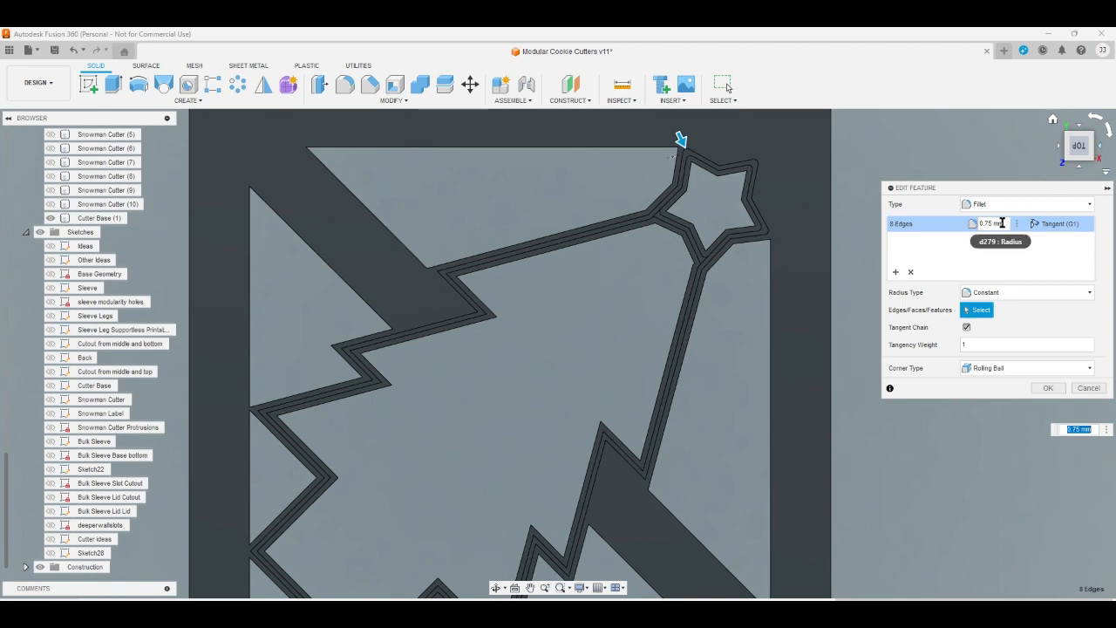
left_click(1001, 223)
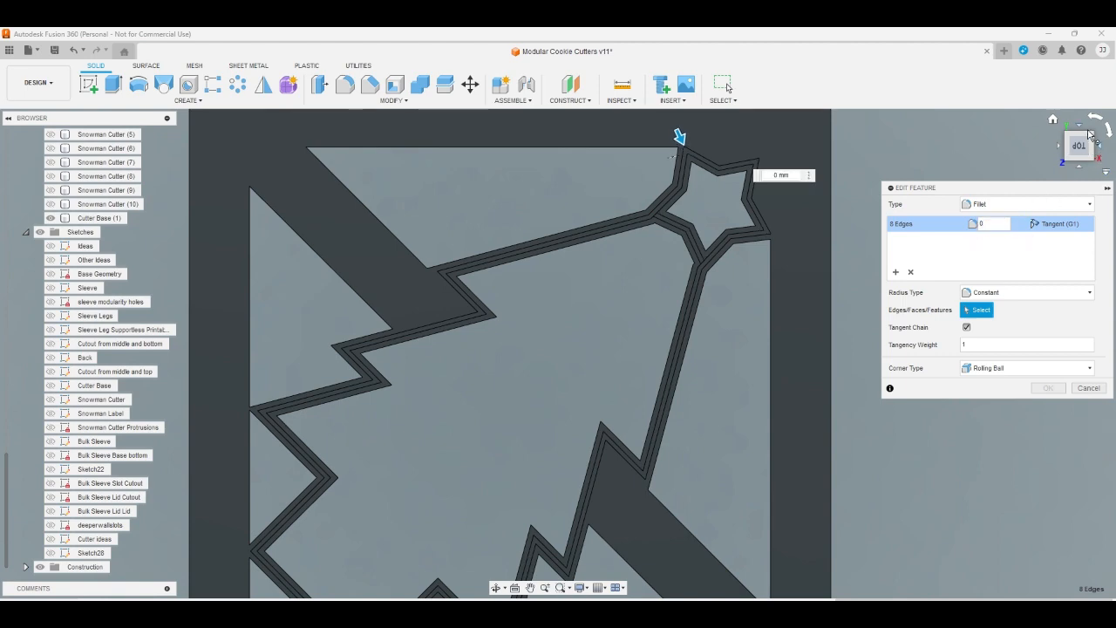
Remove the inner edges of the two star points beside the neck from the fillet and apply a new radius to the remaining edges
left_click(1096, 150)
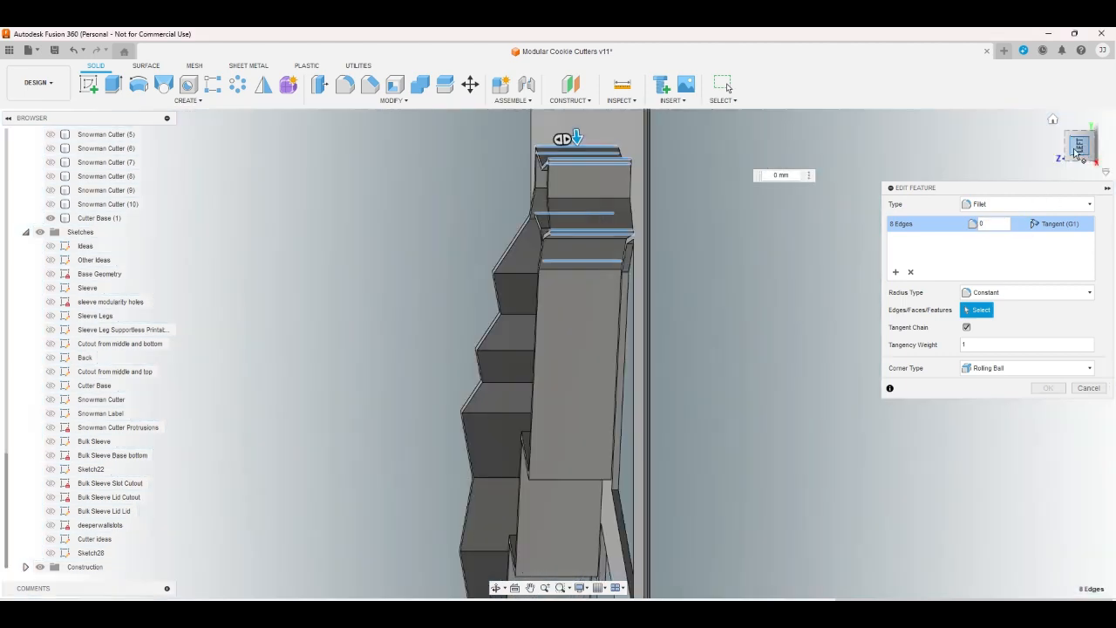
left_click(1068, 150)
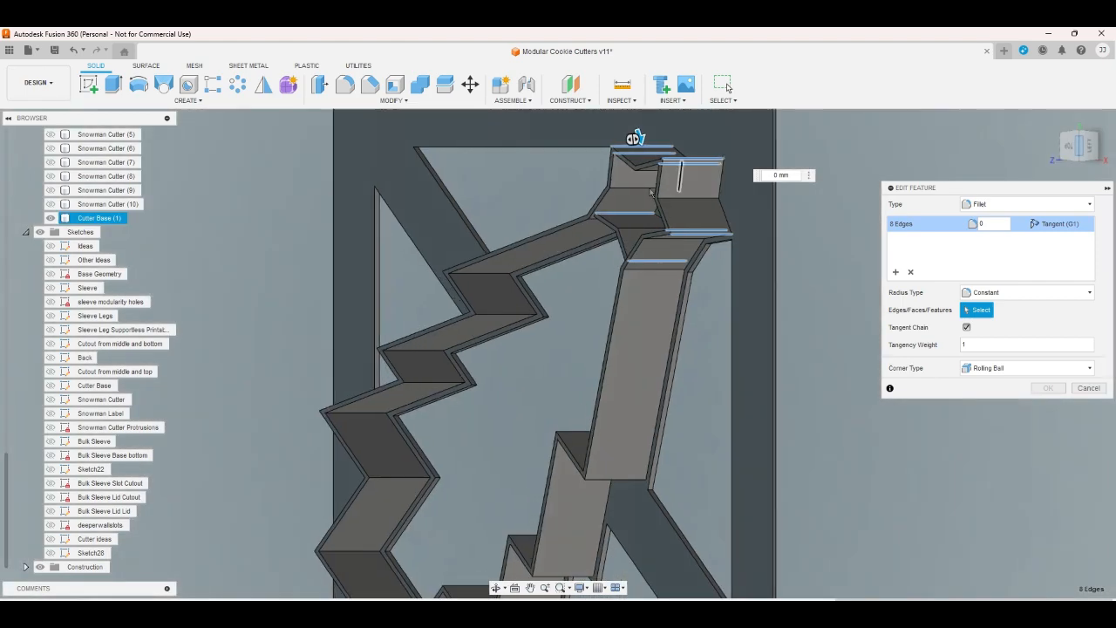
scroll(616, 217, "up", 3)
left_click(623, 213)
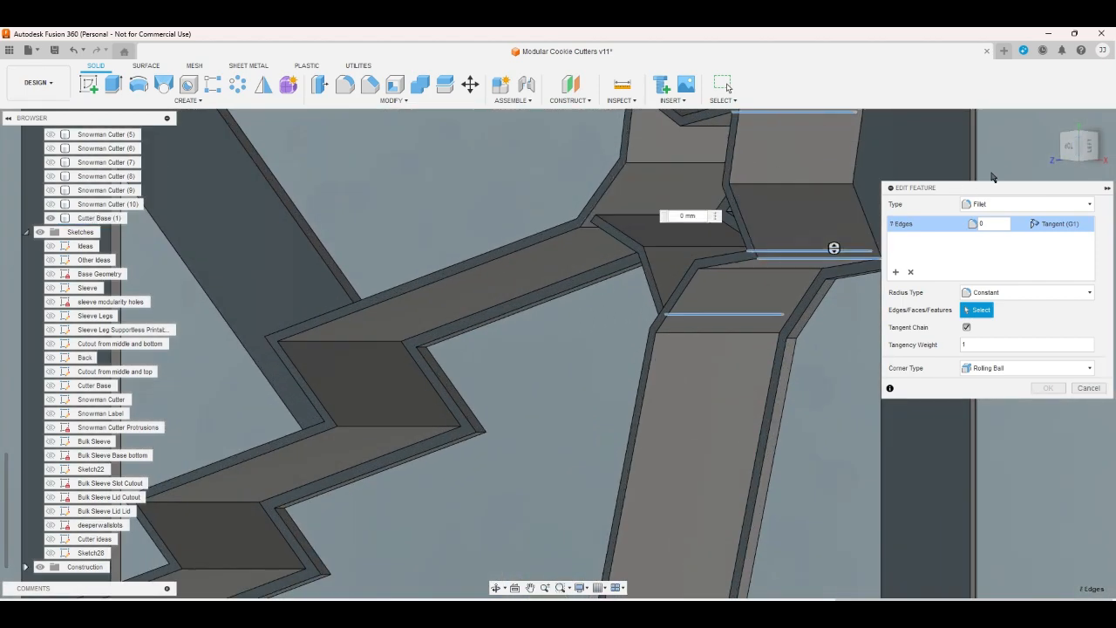
left_click(1085, 148)
left_click(832, 302)
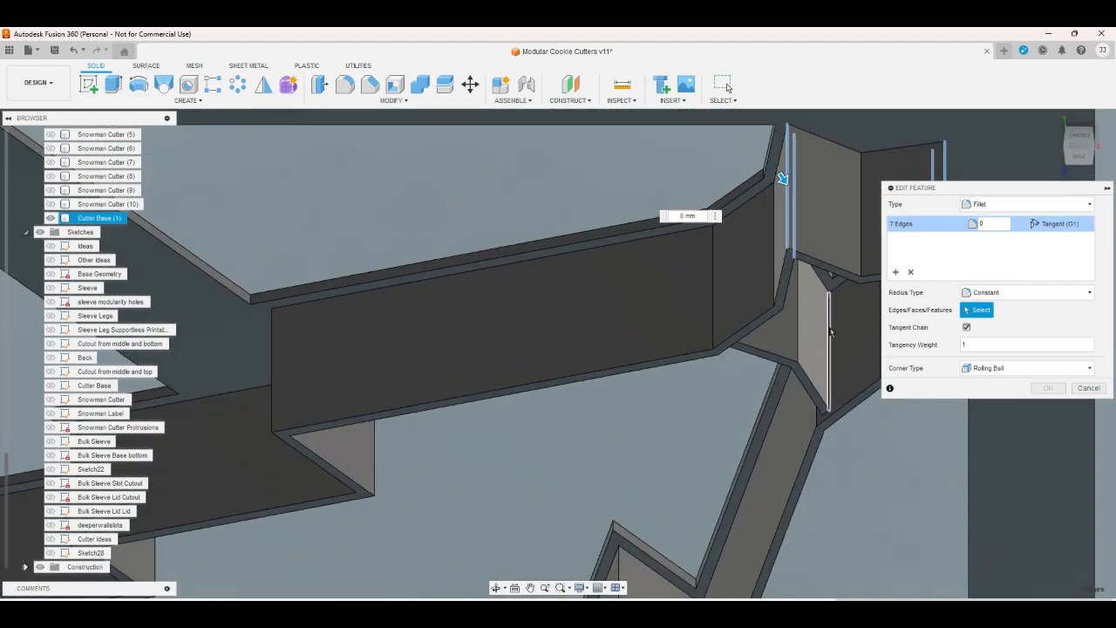
left_click(1000, 223)
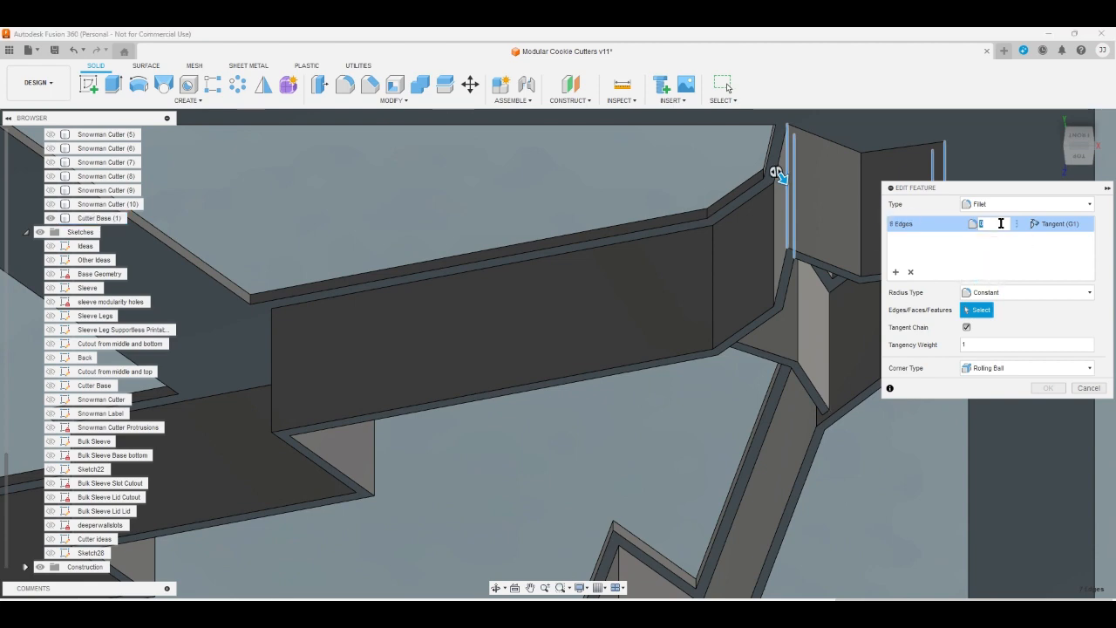
key("Return")
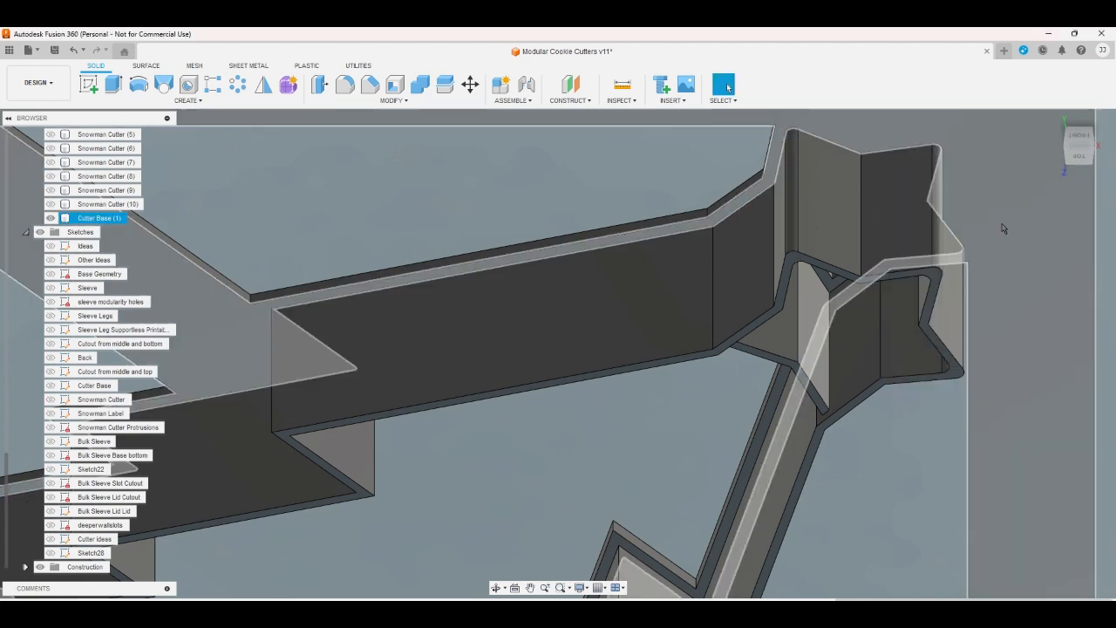
Inspect the rounded star points from above and the whole cutter in 3D
left_click(1075, 161)
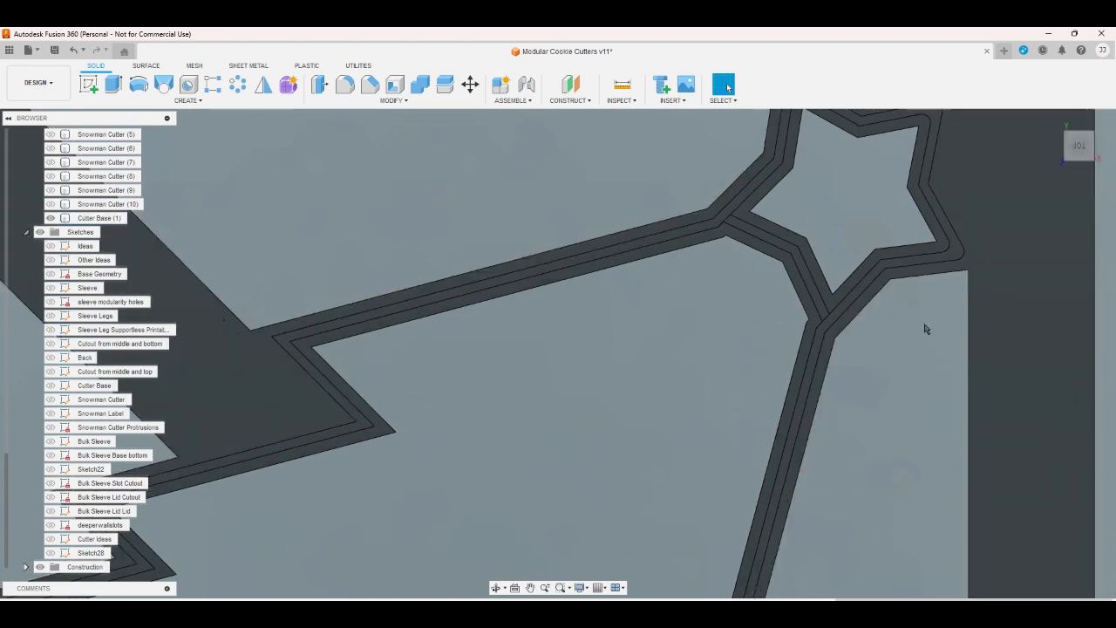
scroll(909, 349, "up", 5)
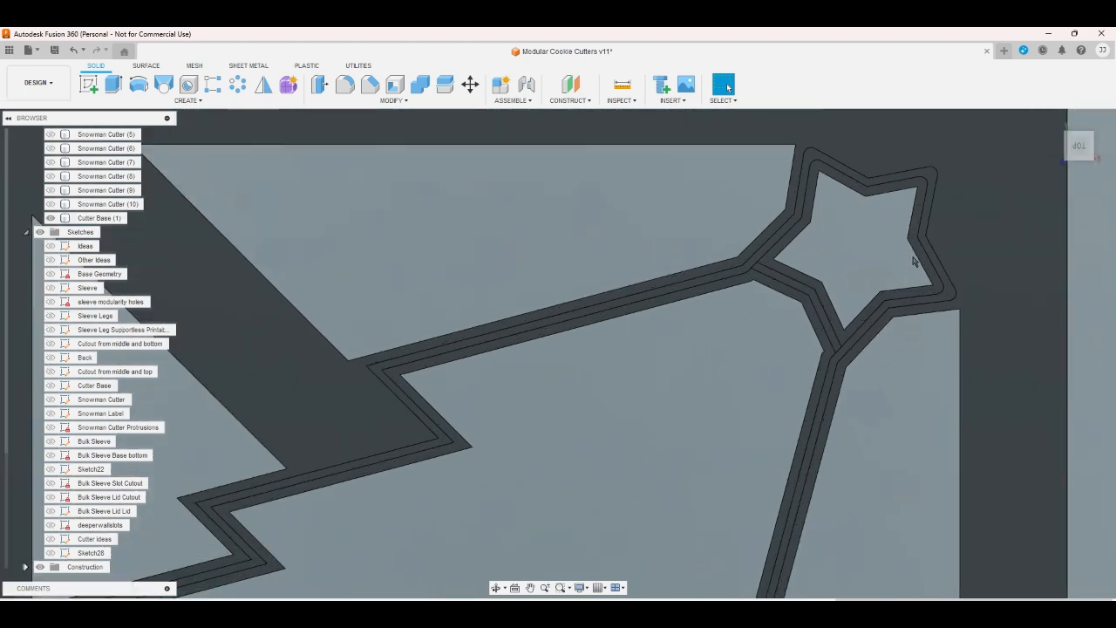
scroll(899, 426, "down", 8)
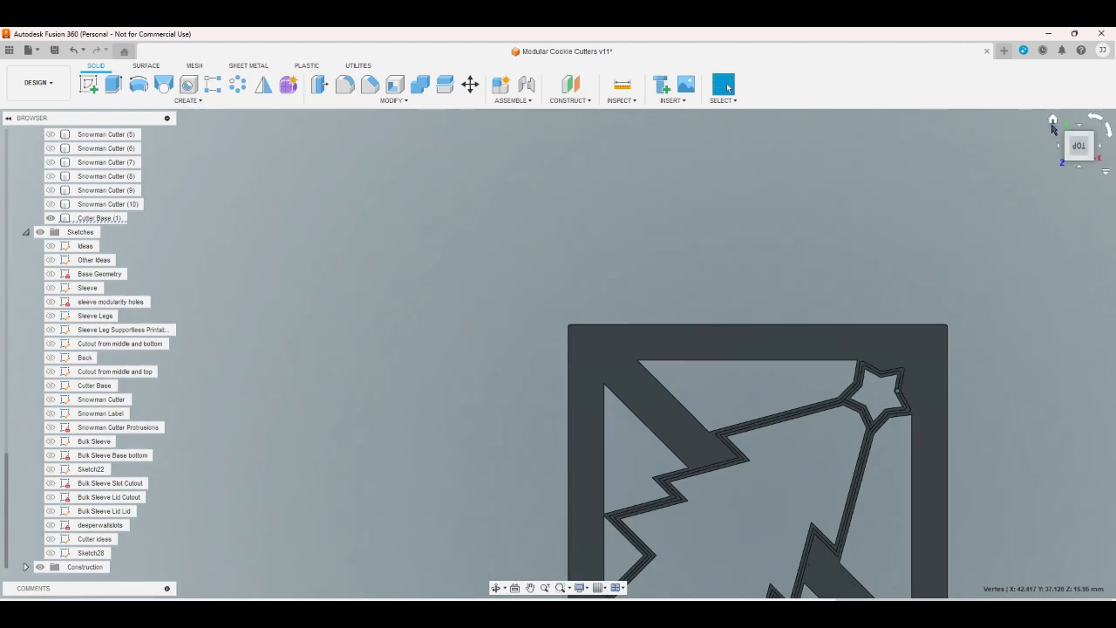
left_click(1052, 125)
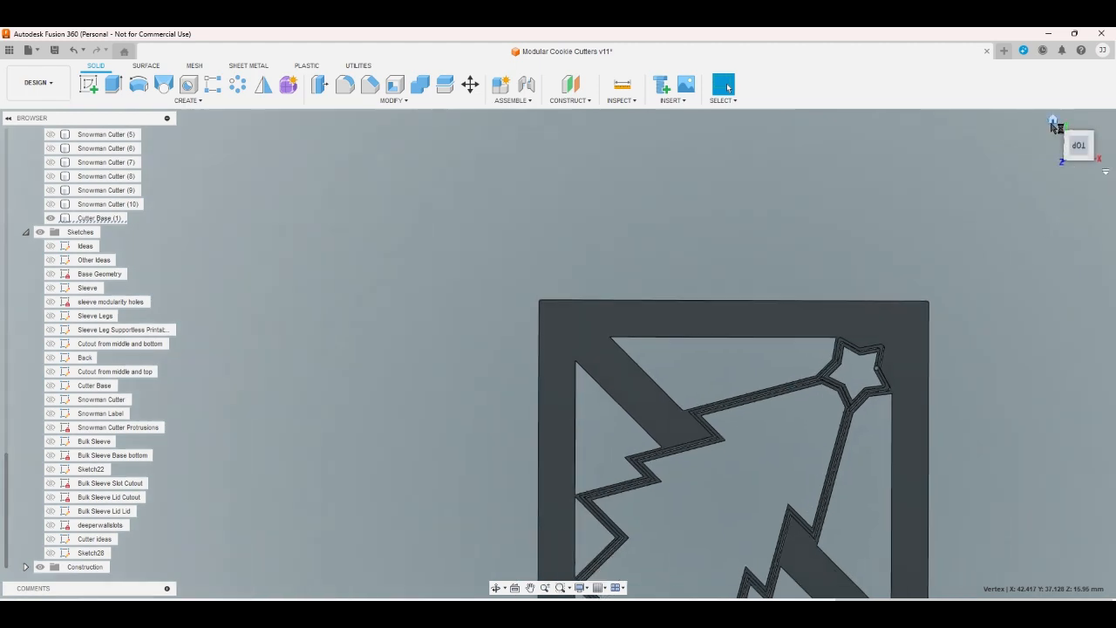
scroll(498, 371, "up", 8)
scroll(498, 371, "down", 5)
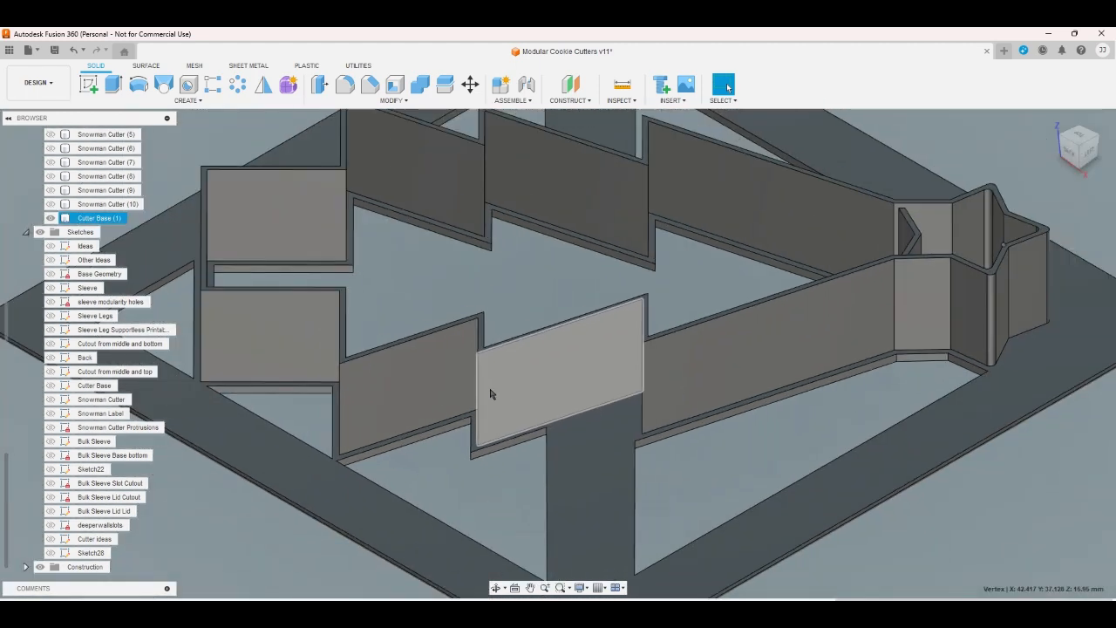
scroll(490, 394, "down", 2)
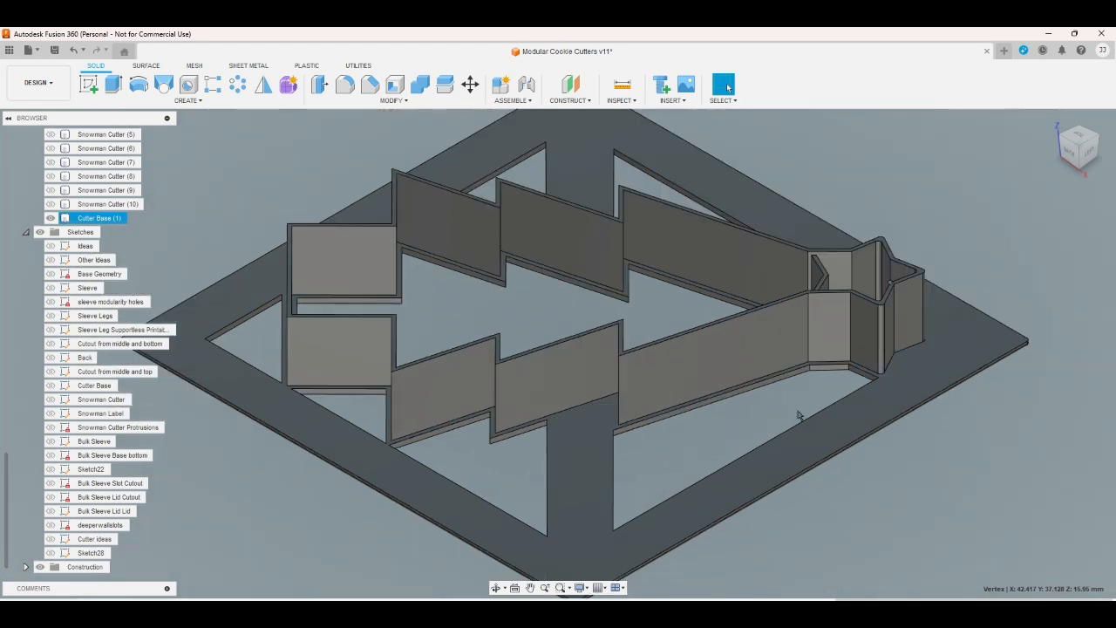
Start a fillet and select the outer vertical edges of the three branch tips and the trunk corner along one side of the tree
scroll(645, 263, "up", 3)
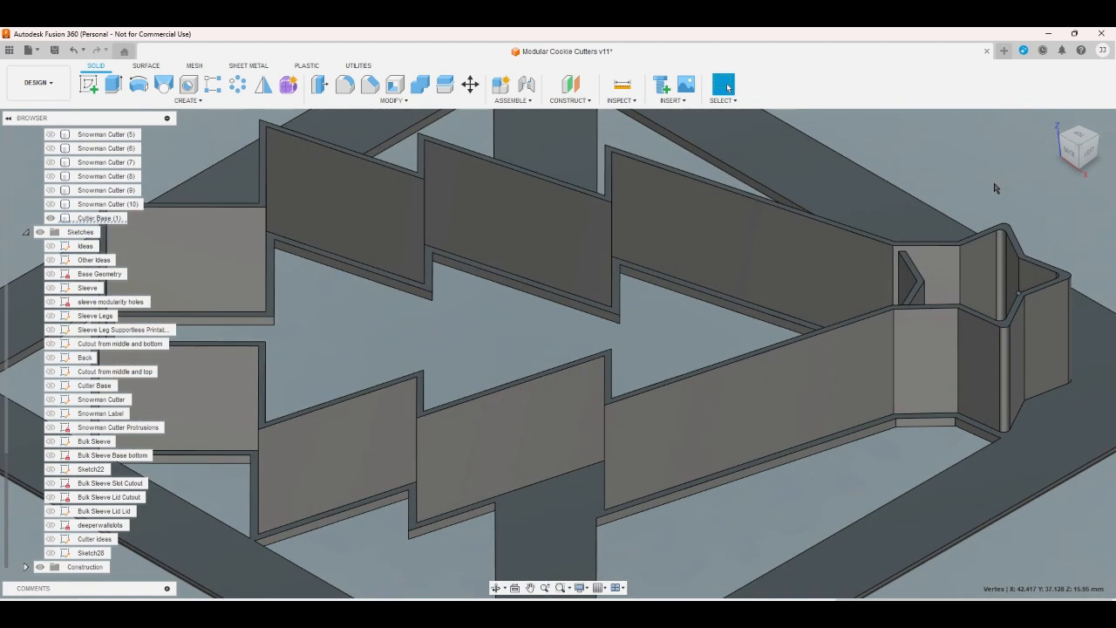
left_click(1089, 142)
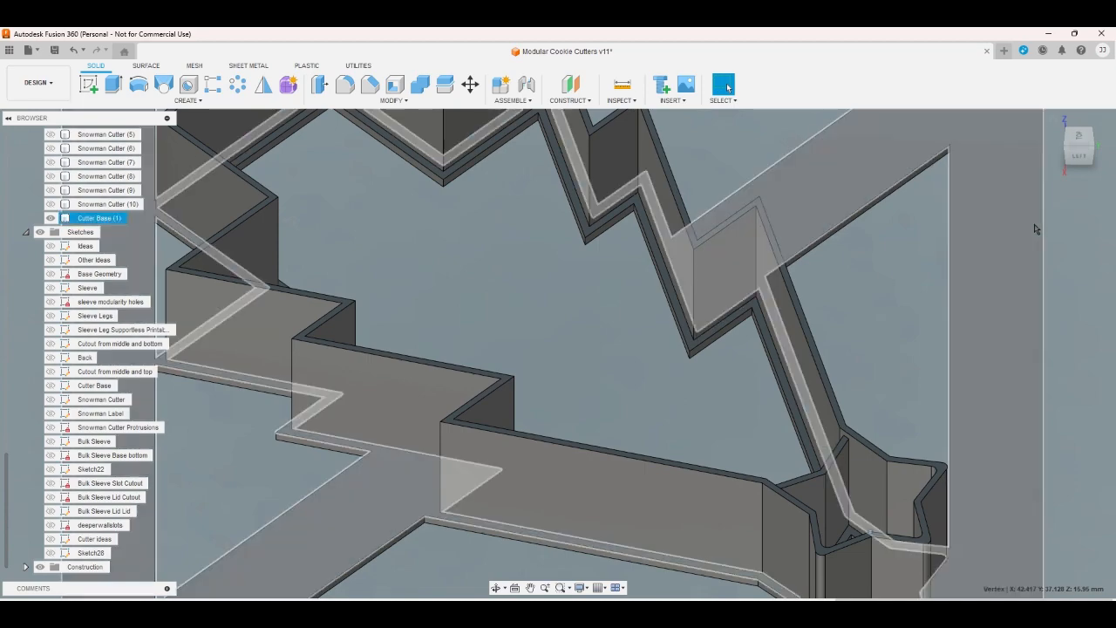
left_click(1091, 136)
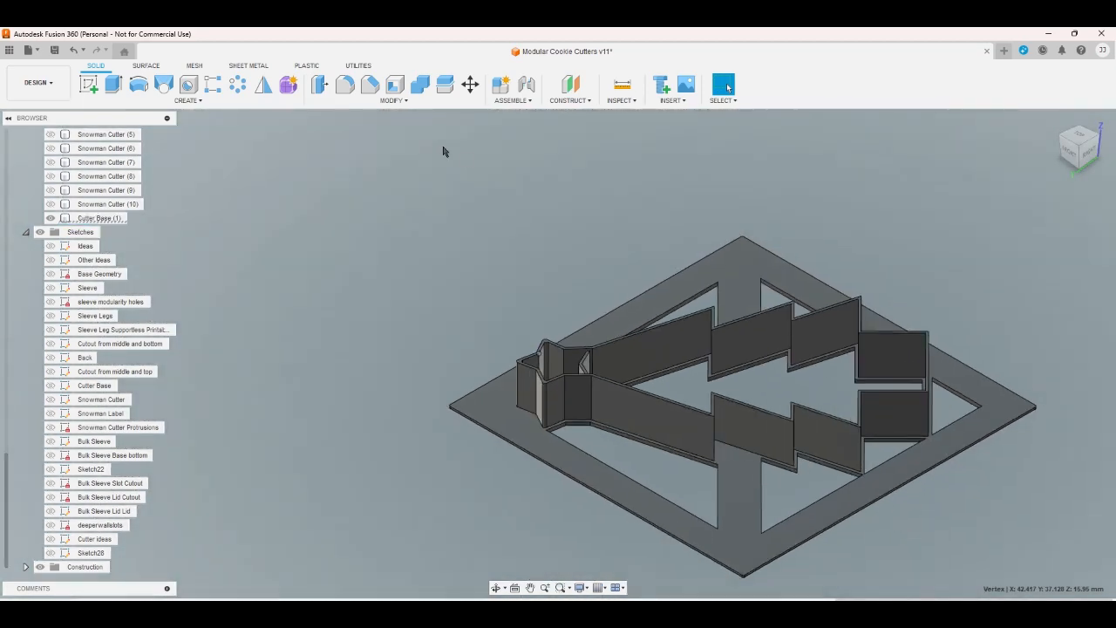
left_click(344, 85)
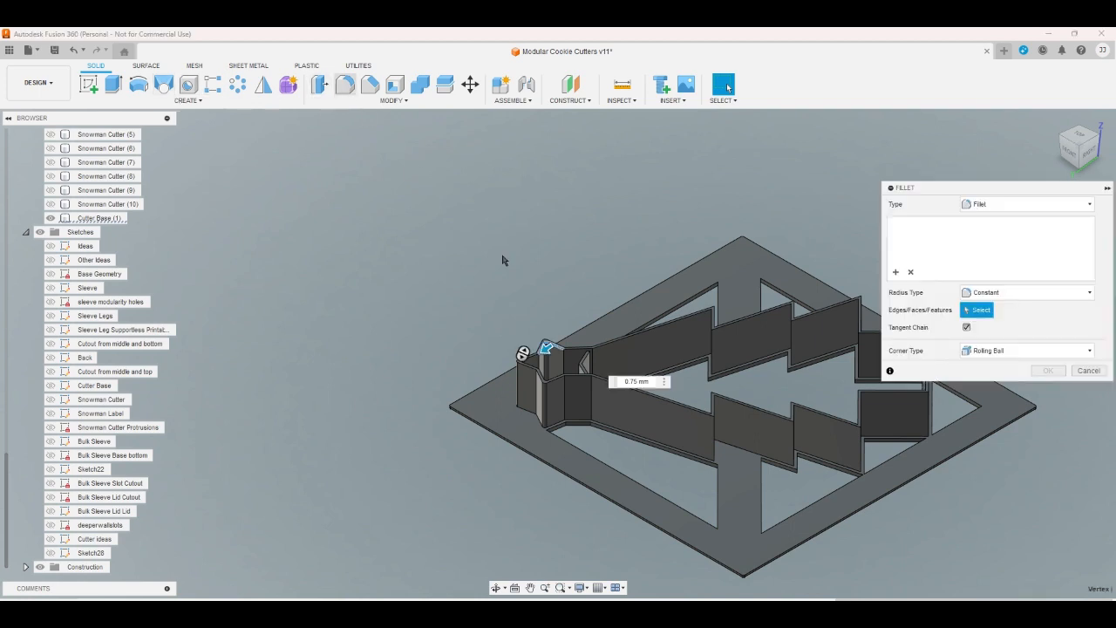
left_click(713, 440)
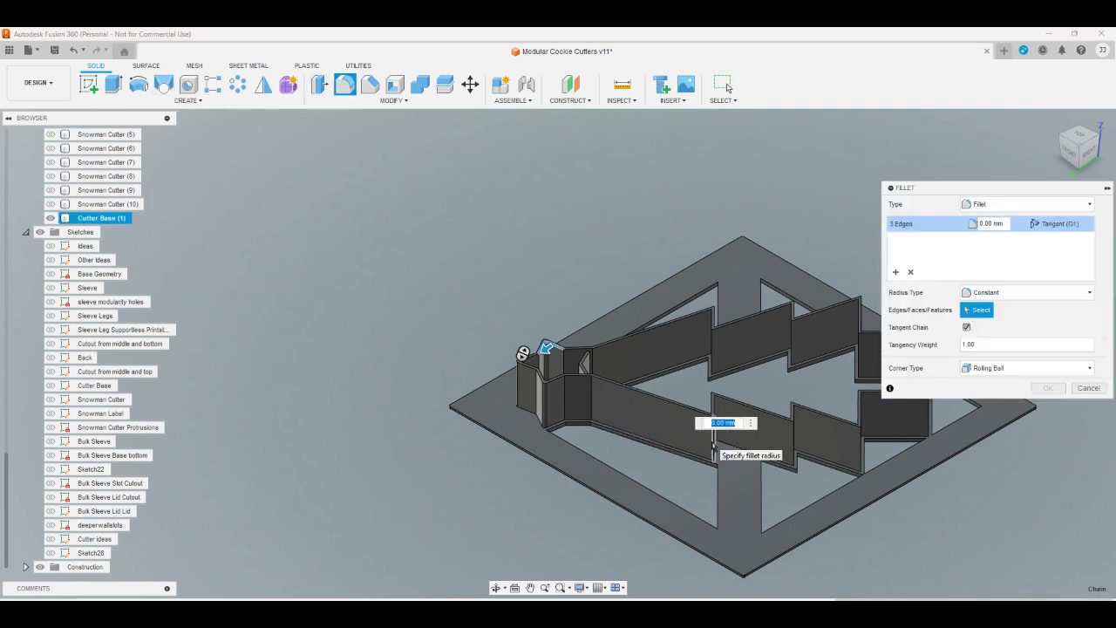
left_click(715, 445)
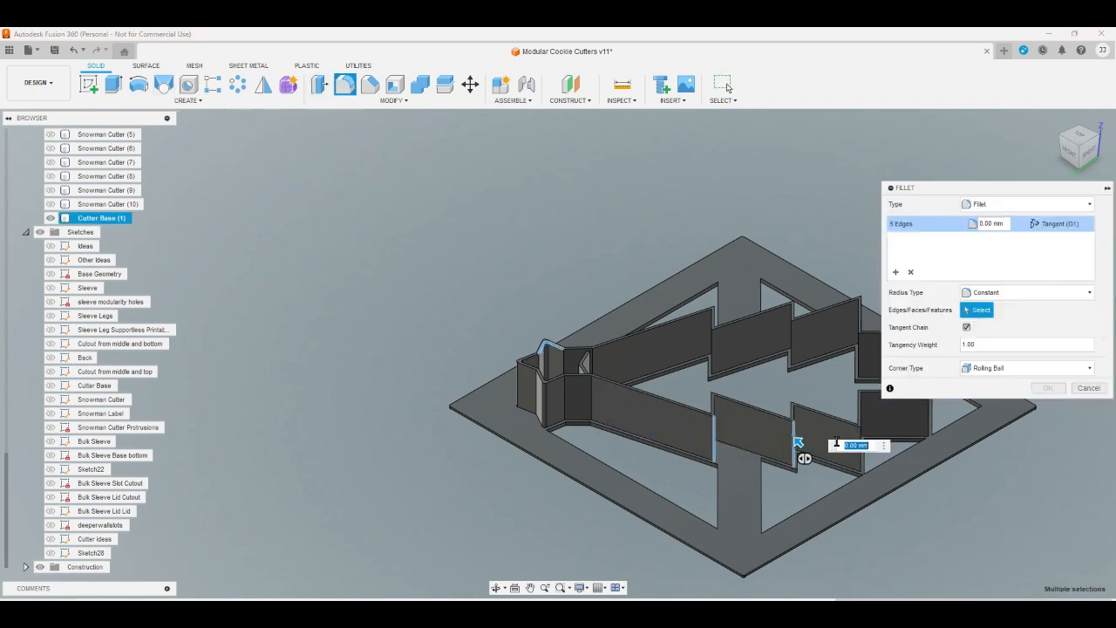
left_click(865, 441)
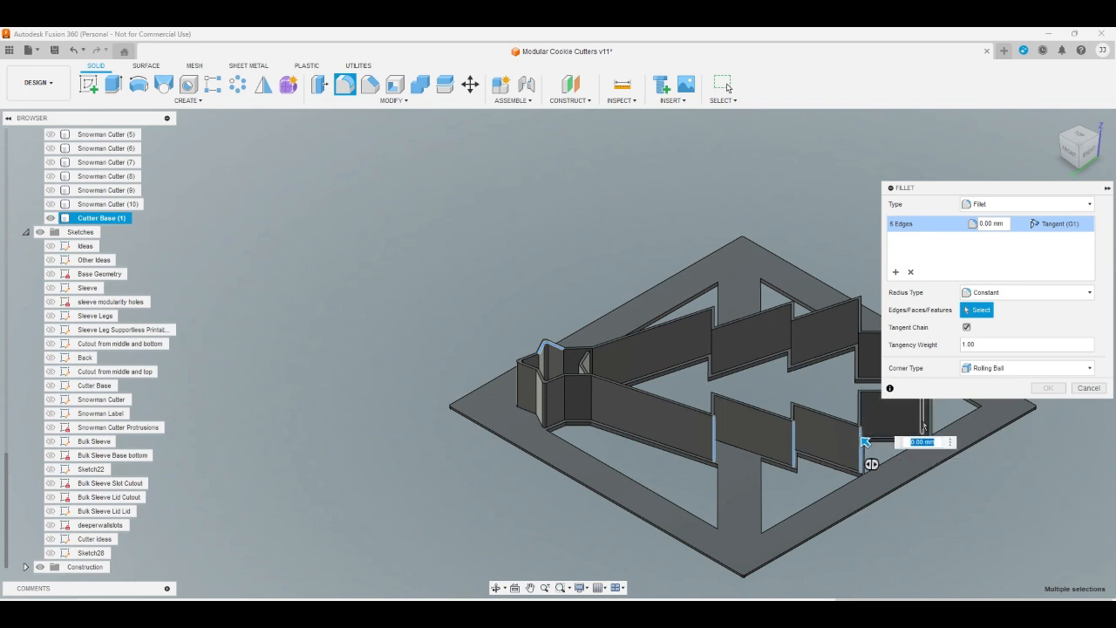
left_click(931, 424)
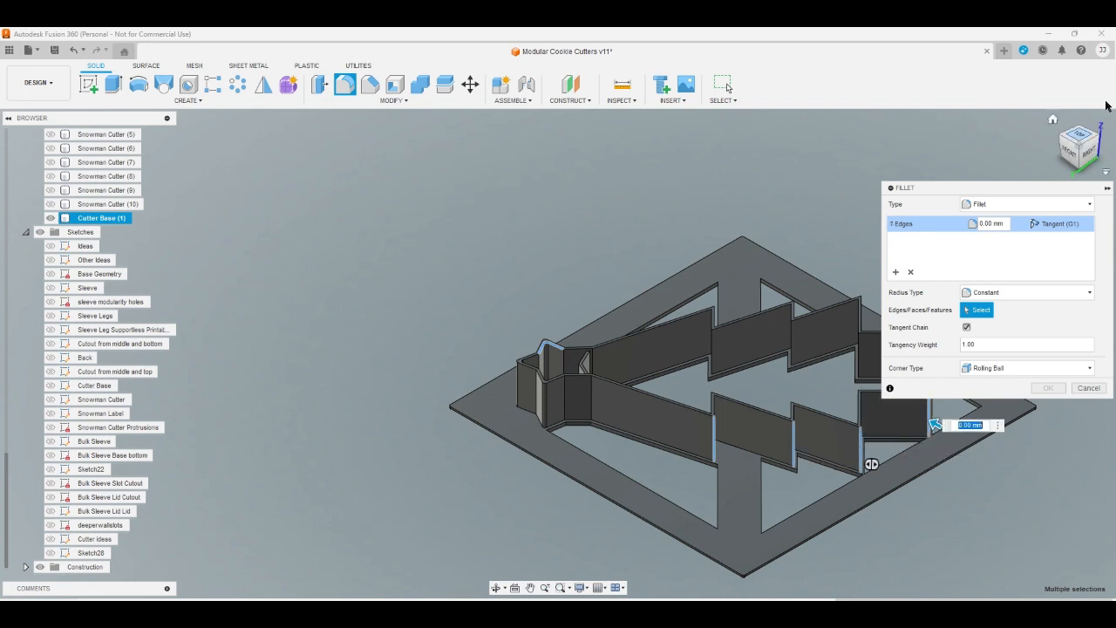
Add the outer vertical edges of the trunk corner and three branch tips on the opposite side of the tree to the fillet
left_click(1097, 133)
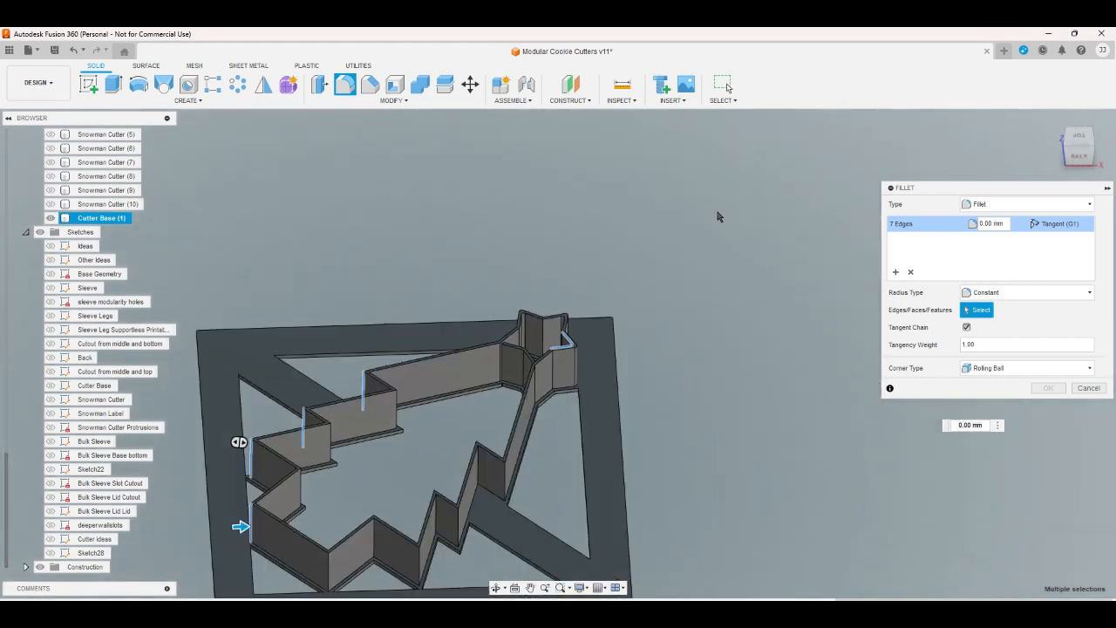
scroll(397, 422, "up", 2)
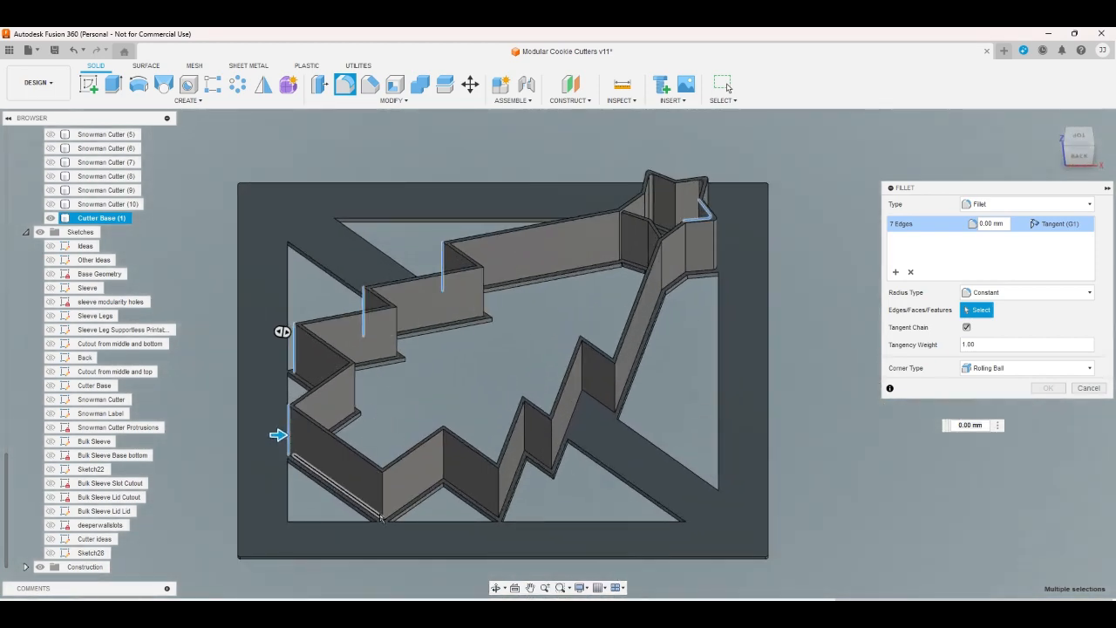
left_click(499, 495)
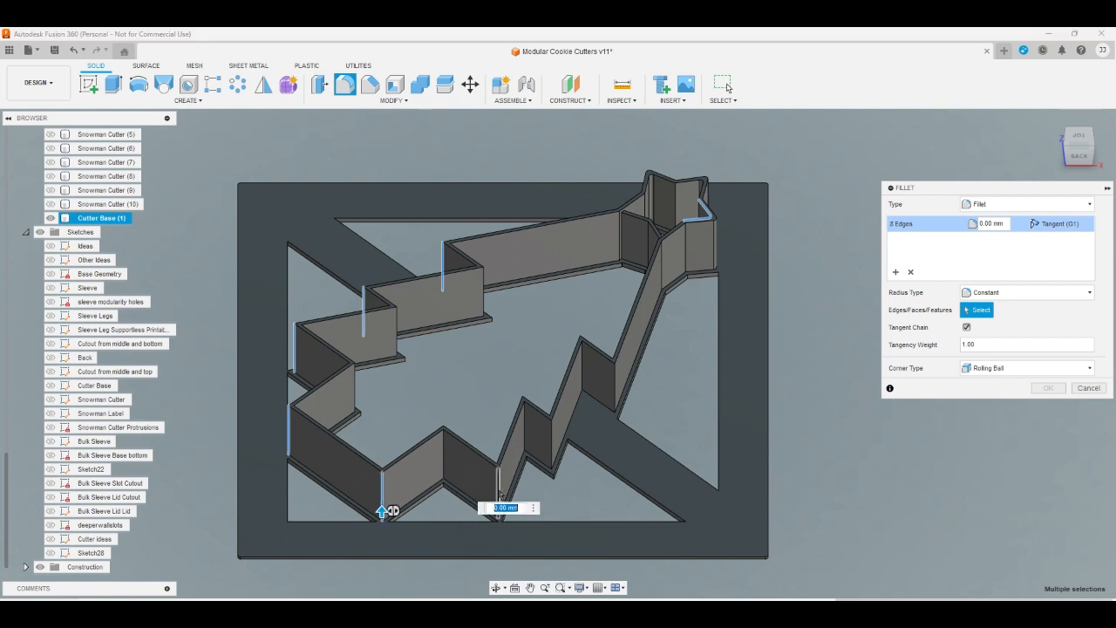
left_click(547, 462)
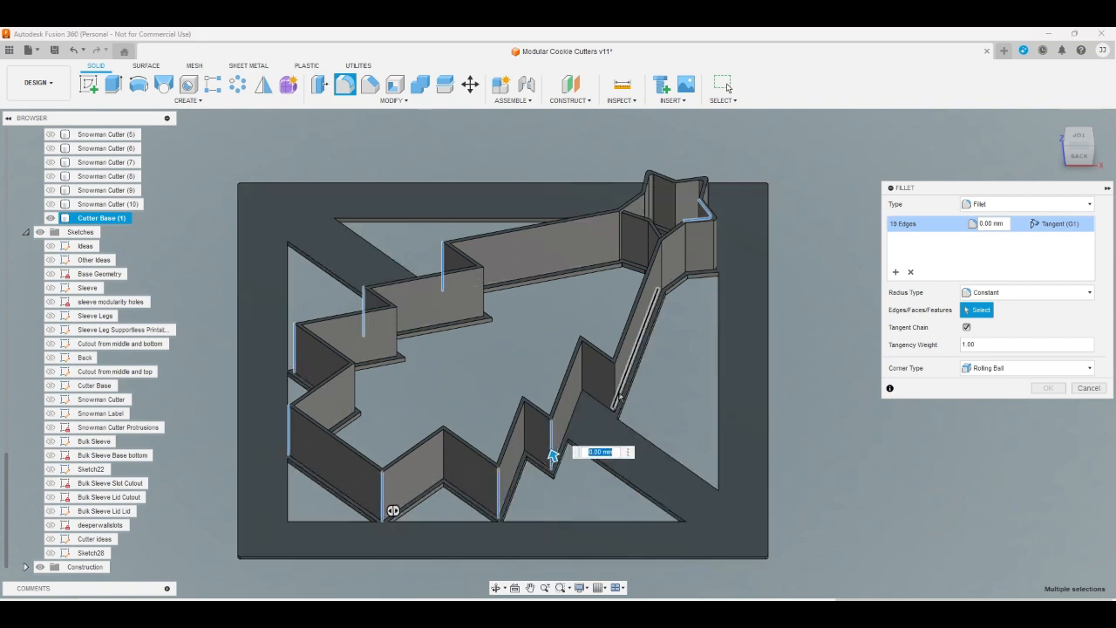
left_click(618, 394)
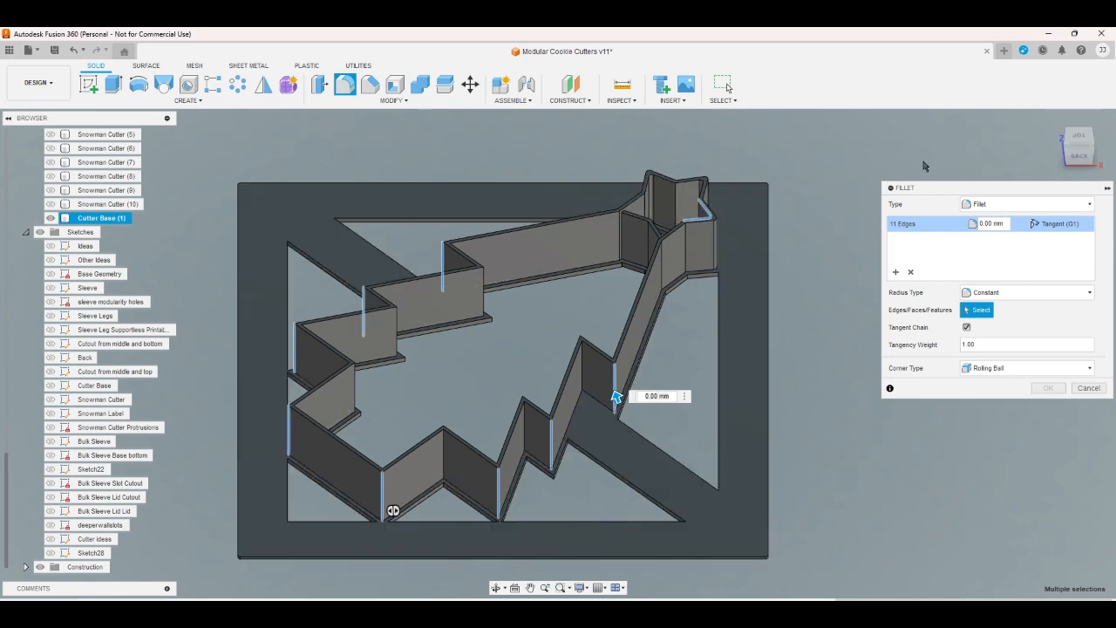
Add the inner vertical edges of the two branch tips nearest the star on that side to the fillet selection
left_click(1091, 139)
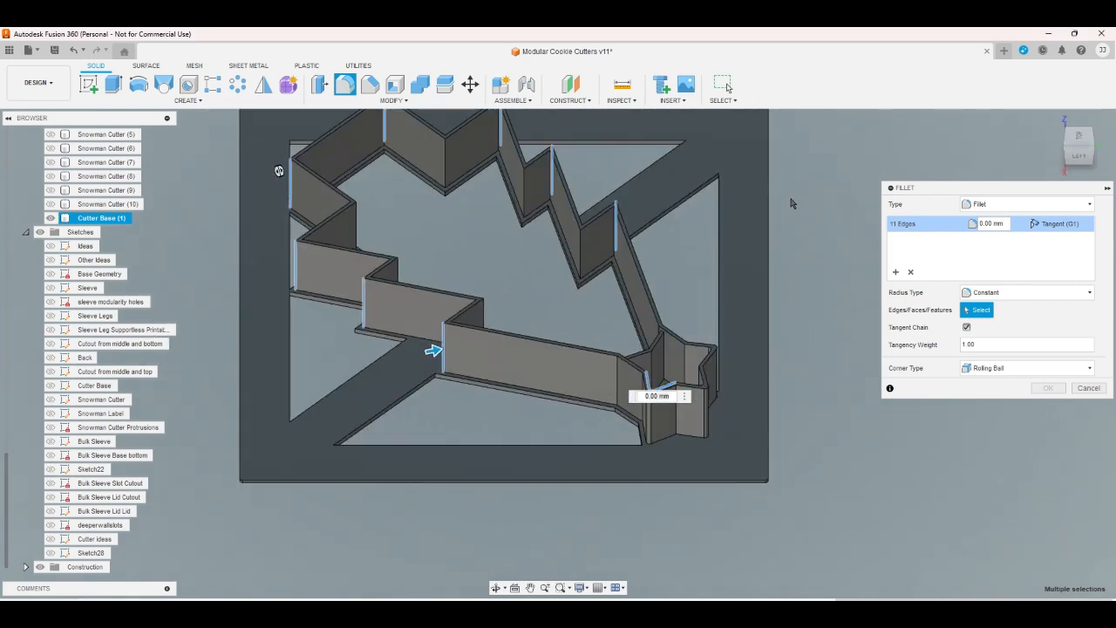
scroll(601, 219, "up", 5)
scroll(553, 231, "up", 2)
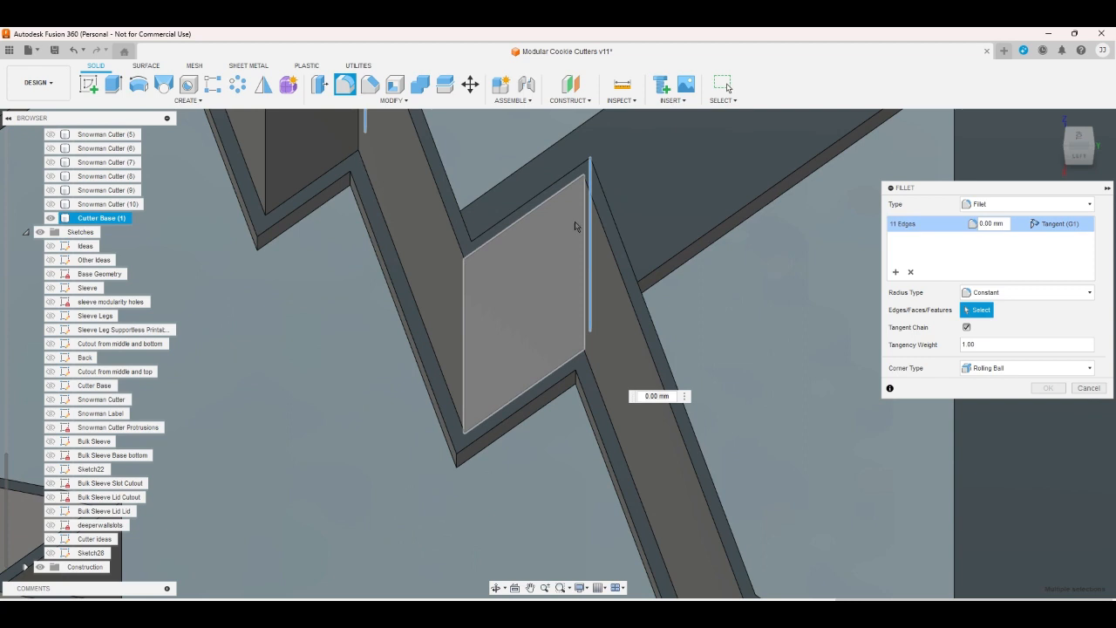
left_click(584, 220)
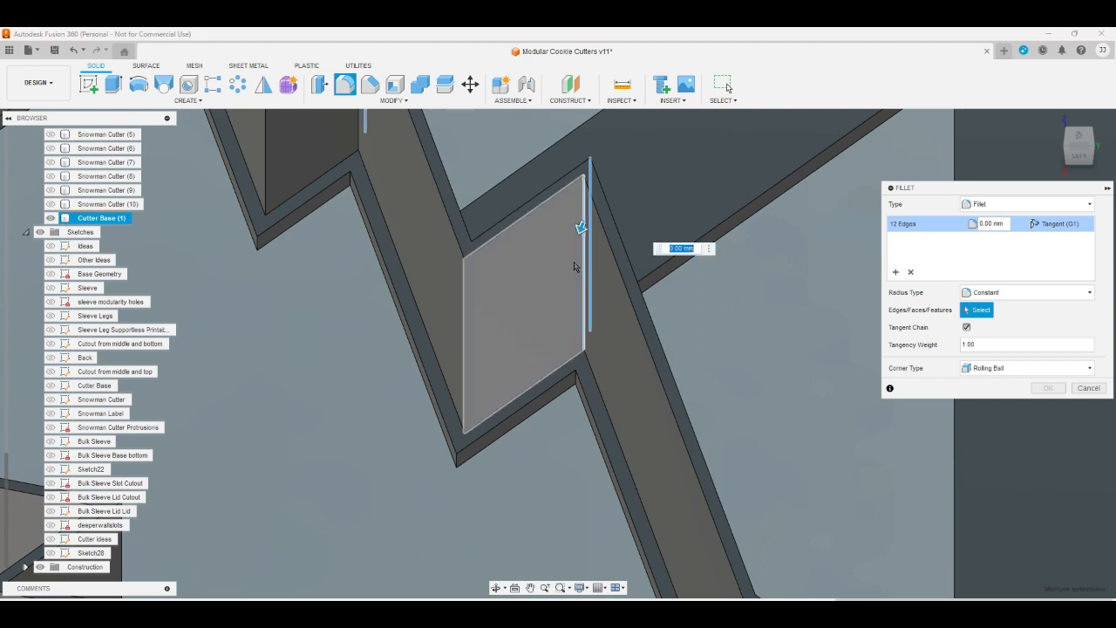
left_click(352, 145)
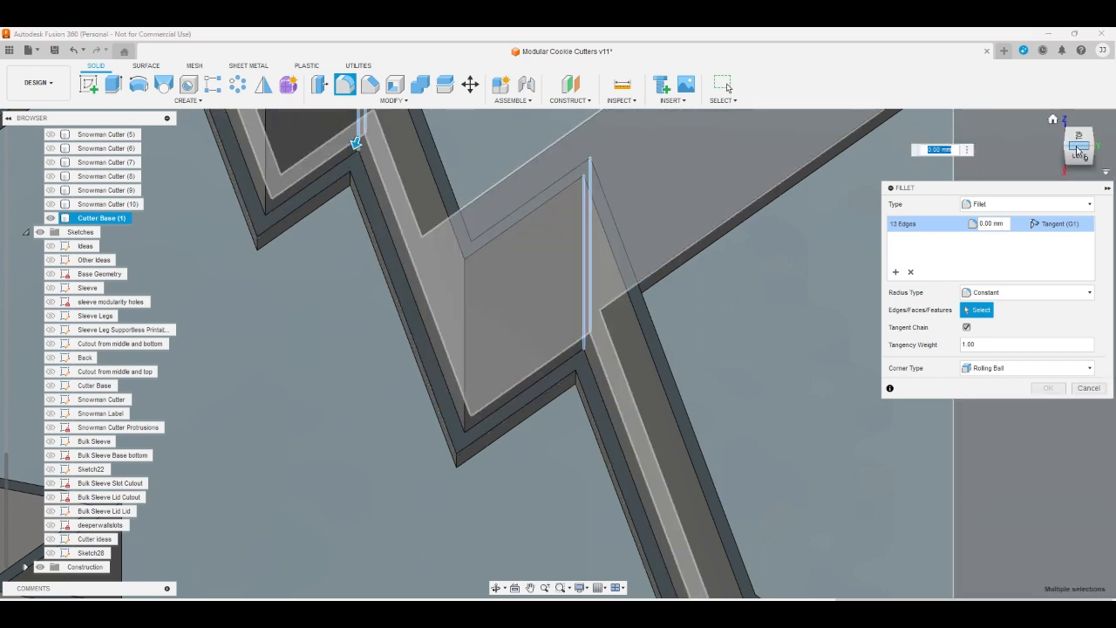
Add the inner vertical edges of the lowest branch tip and the trunk corner on the same side to the fillet
scroll(759, 580, "down", 3)
scroll(373, 211, "up", 1)
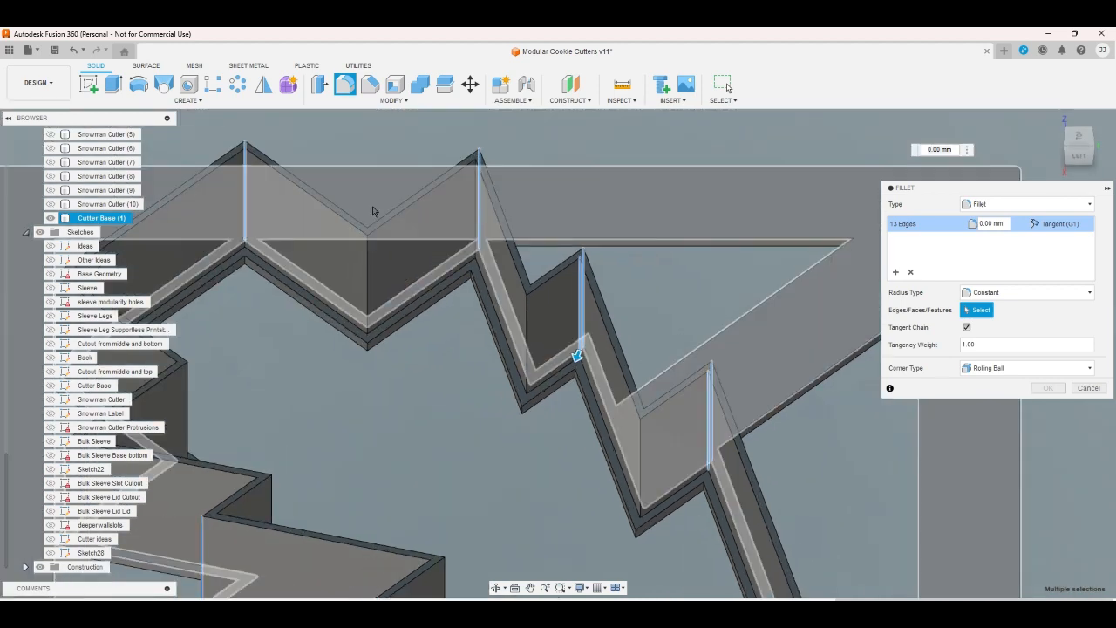
scroll(430, 214, "up", 4)
left_click(464, 279)
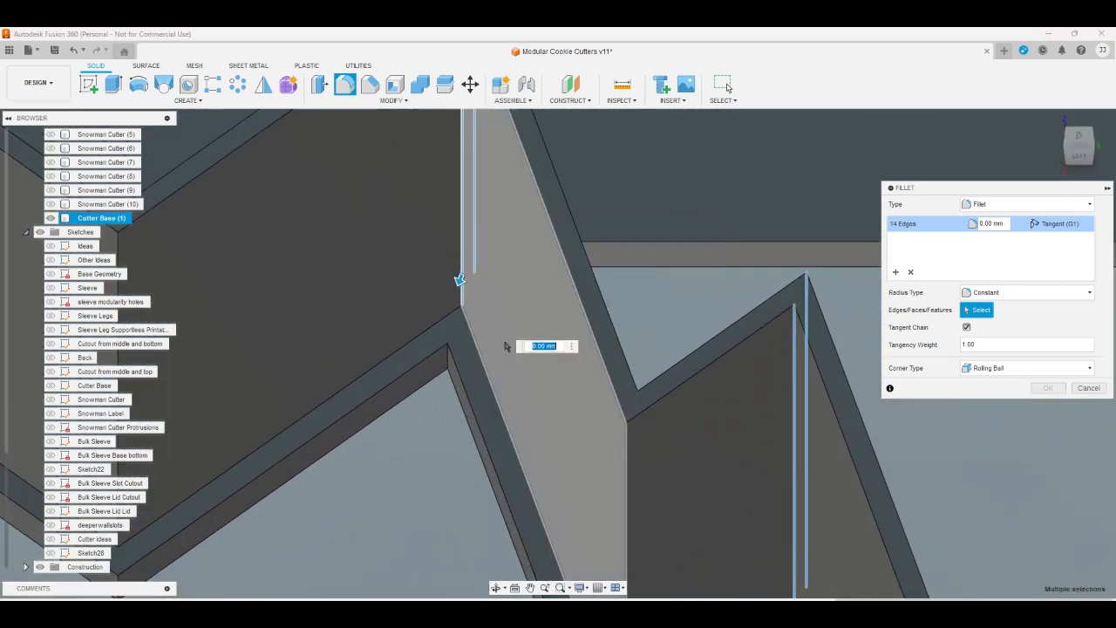
left_click(1081, 152)
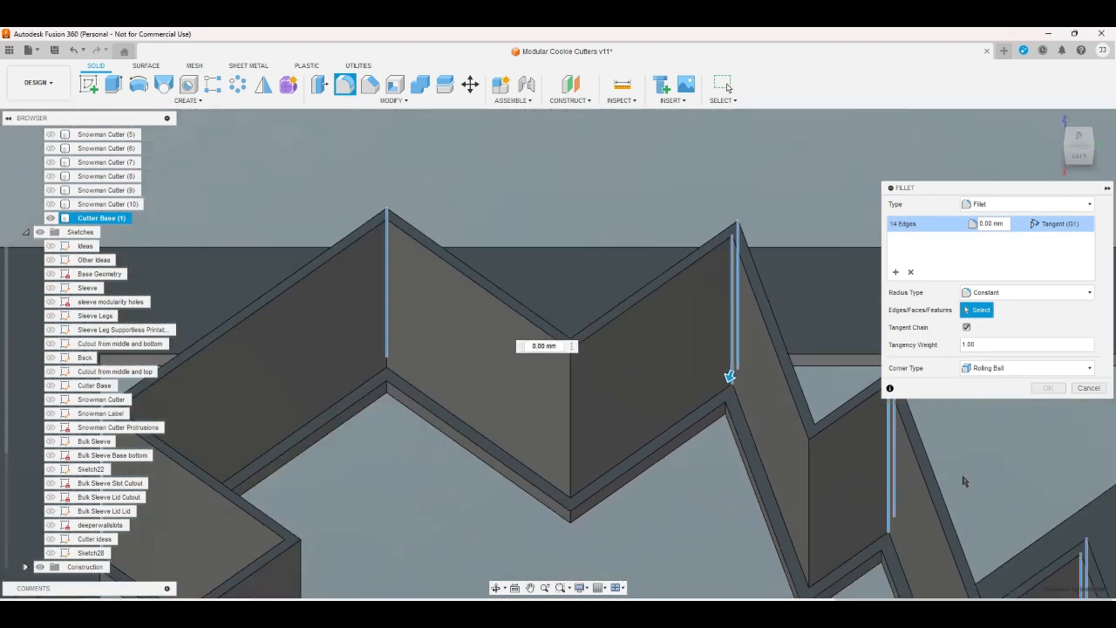
scroll(548, 314, "up", 3)
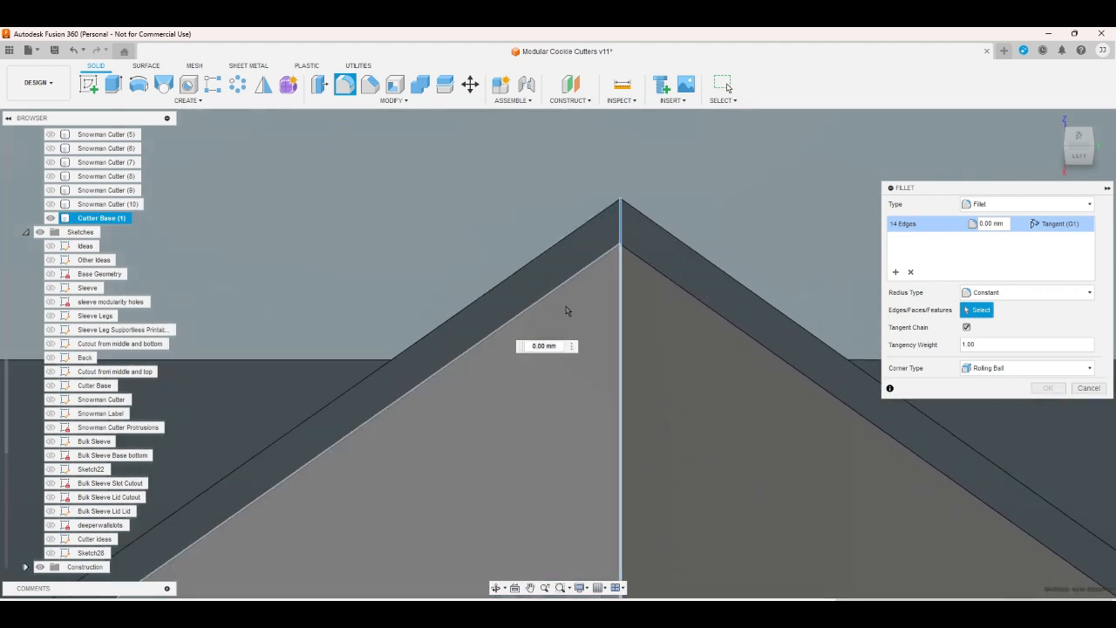
left_click(626, 304)
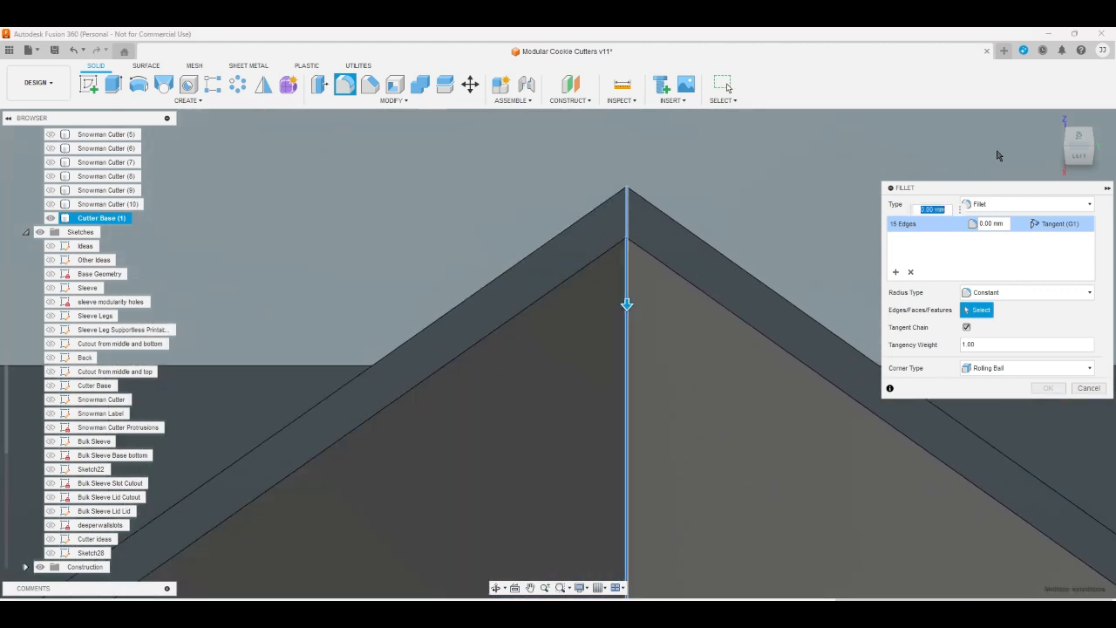
Add the inner vertical edges of the trunk corner and the lowest and middle branch tips on the tree's other side
left_click(1081, 134)
left_click(1080, 133)
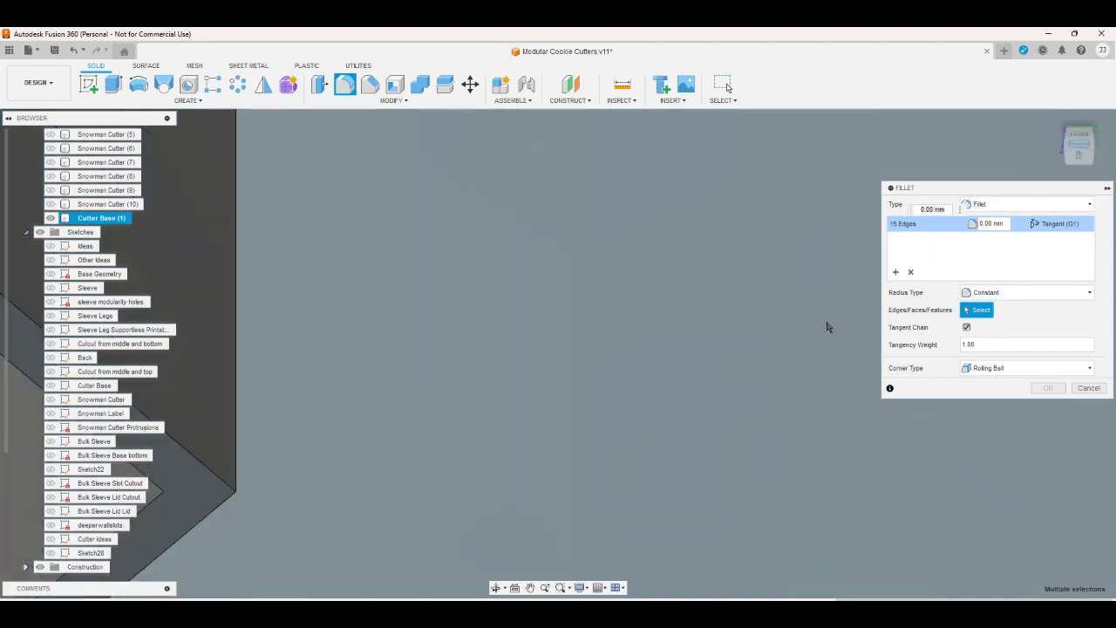
scroll(694, 406, "down", 10)
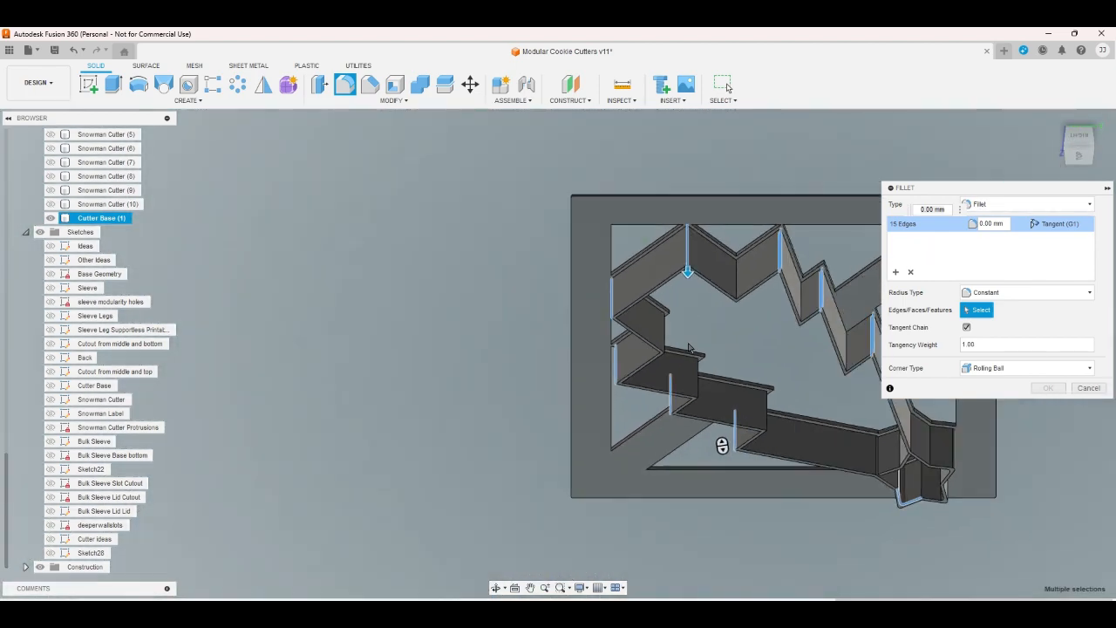
left_click(1053, 121)
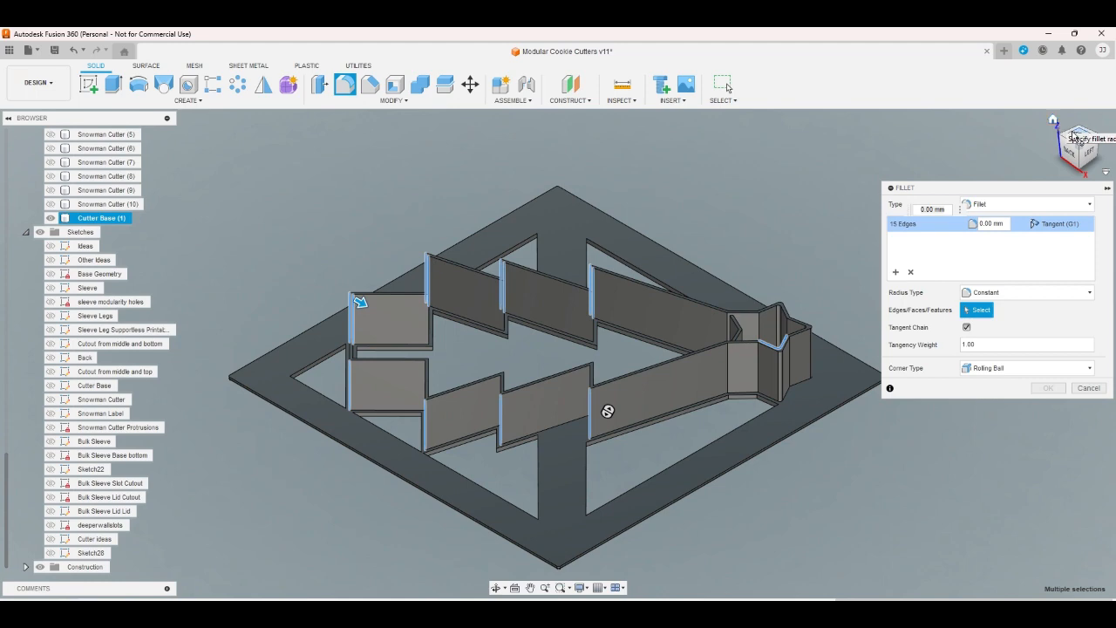
left_click(1073, 133)
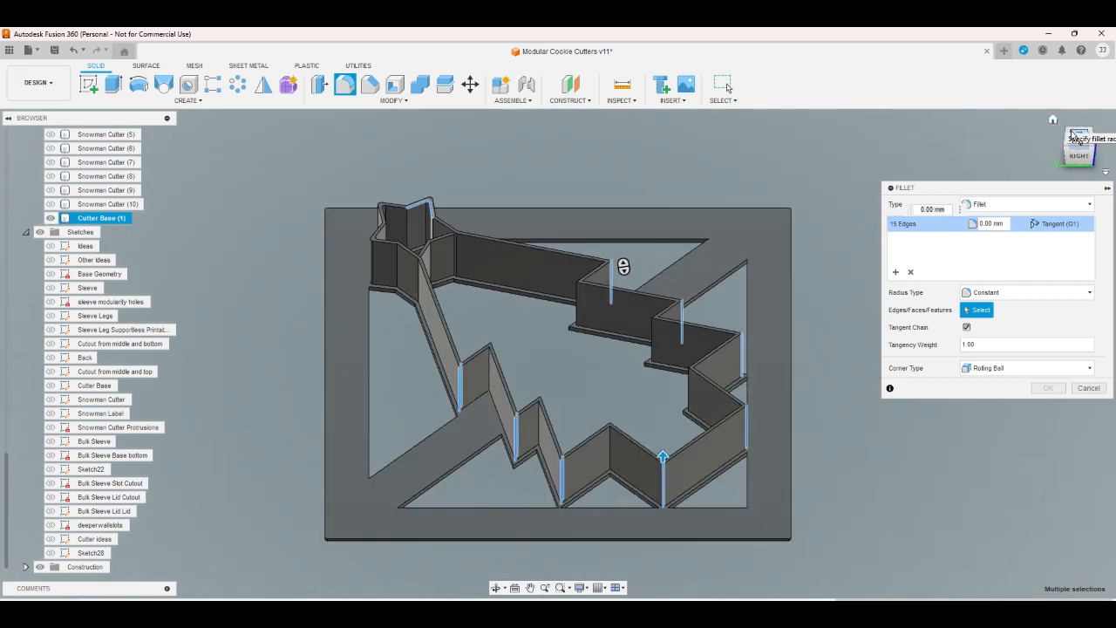
left_click(1071, 134)
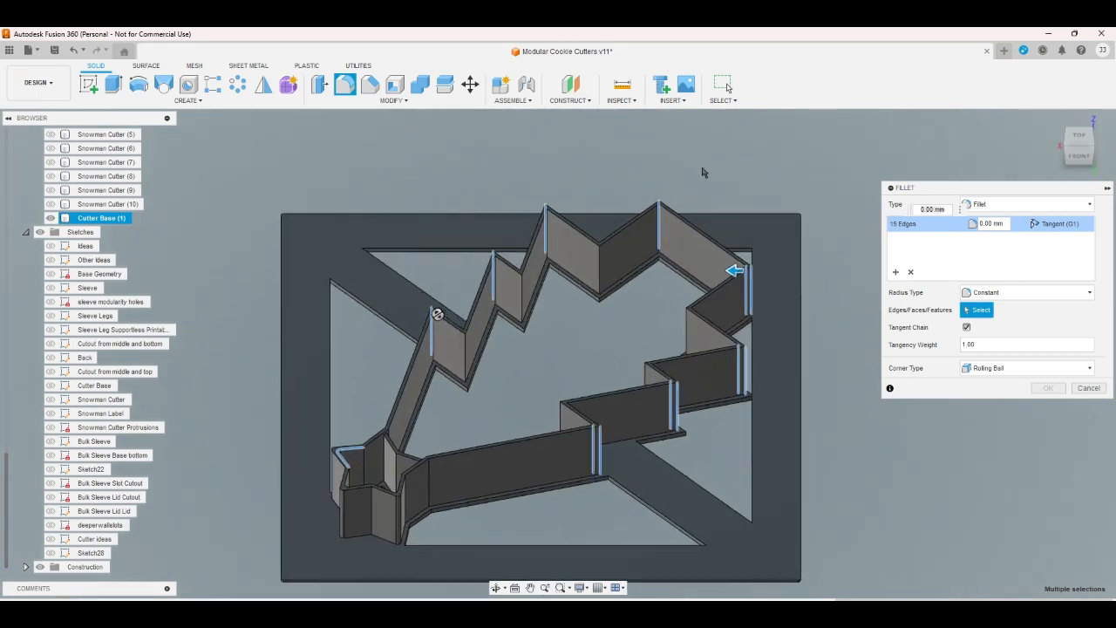
scroll(674, 193, "up", 4)
left_click(636, 271)
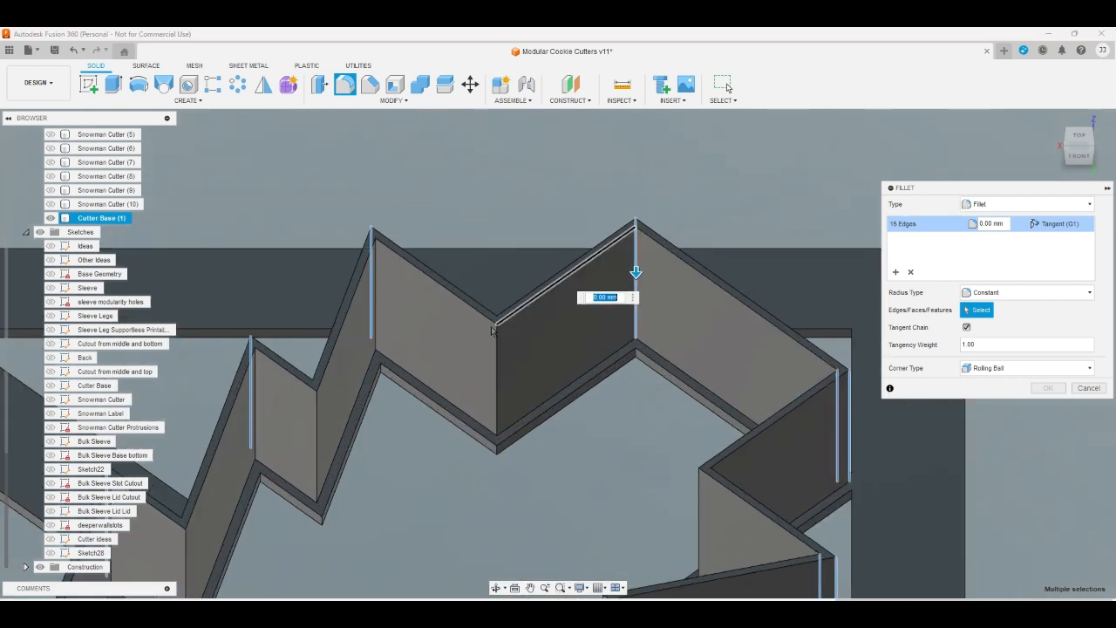
left_click(376, 335)
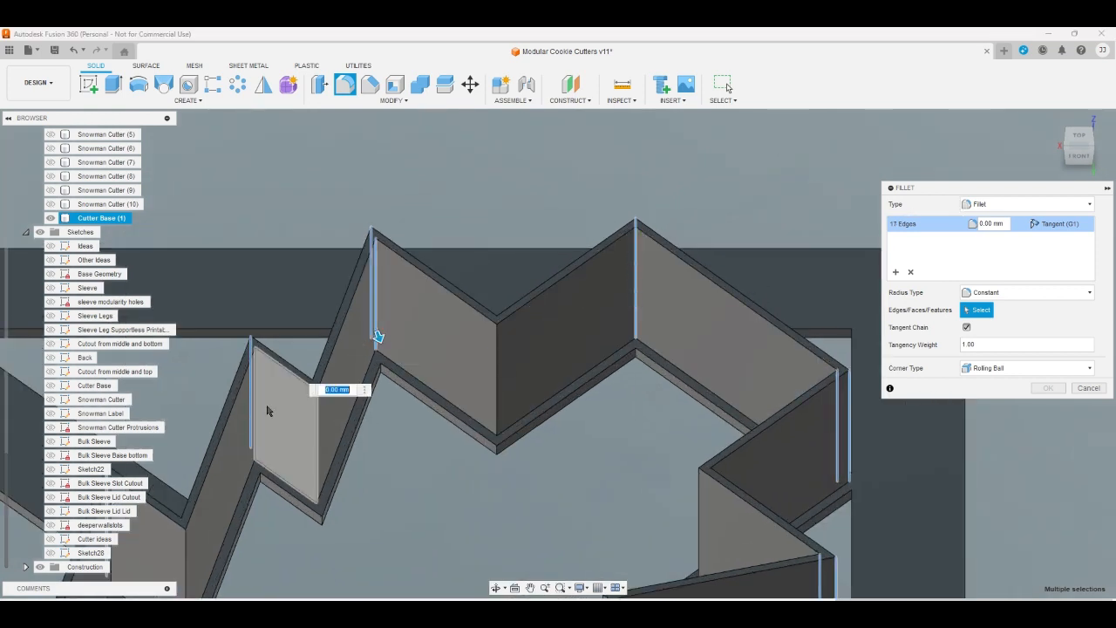
left_click(255, 406)
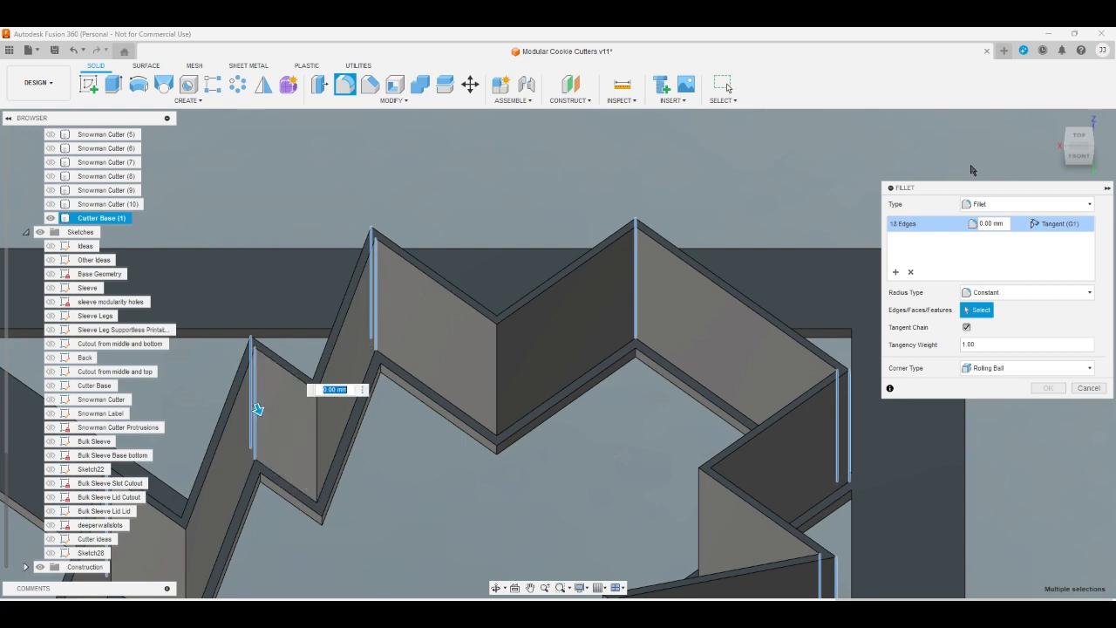
Add the inner vertical edge of the remaining branch tip nearest the star and fillet all selected edges with a 1 mm radius
scroll(959, 137, "down", 2)
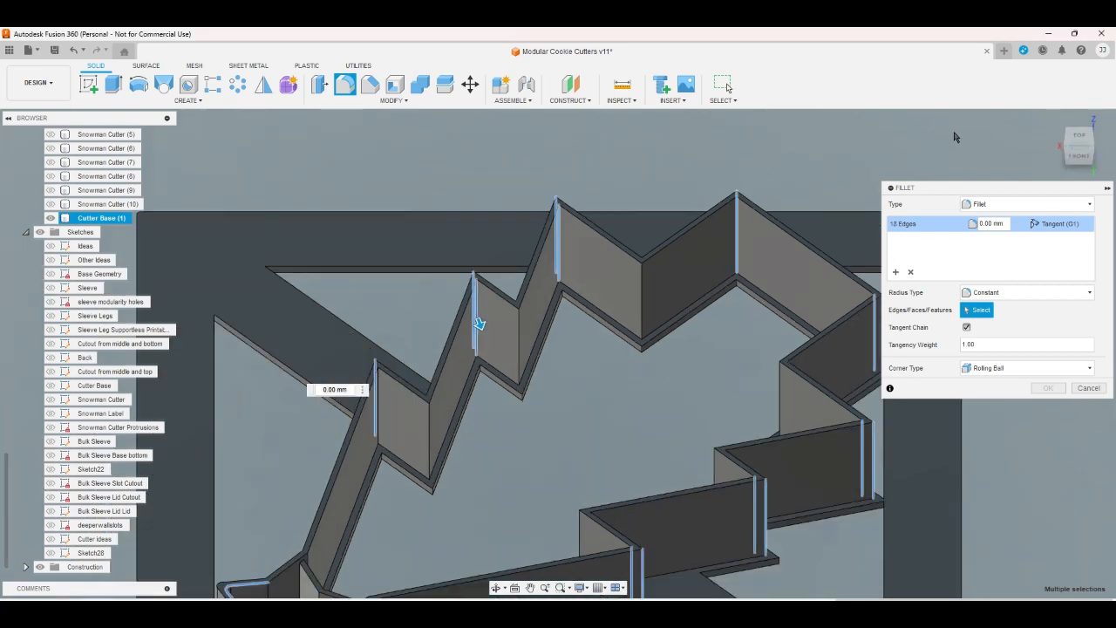
scroll(550, 342, "up", 2)
scroll(528, 359, "up", 2)
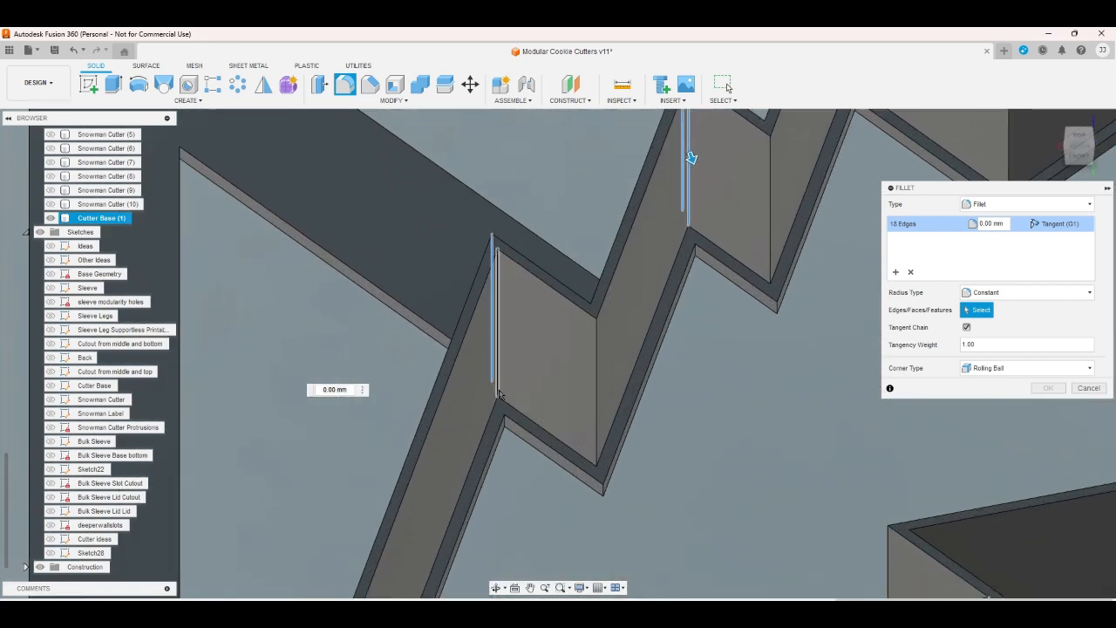
left_click(492, 331)
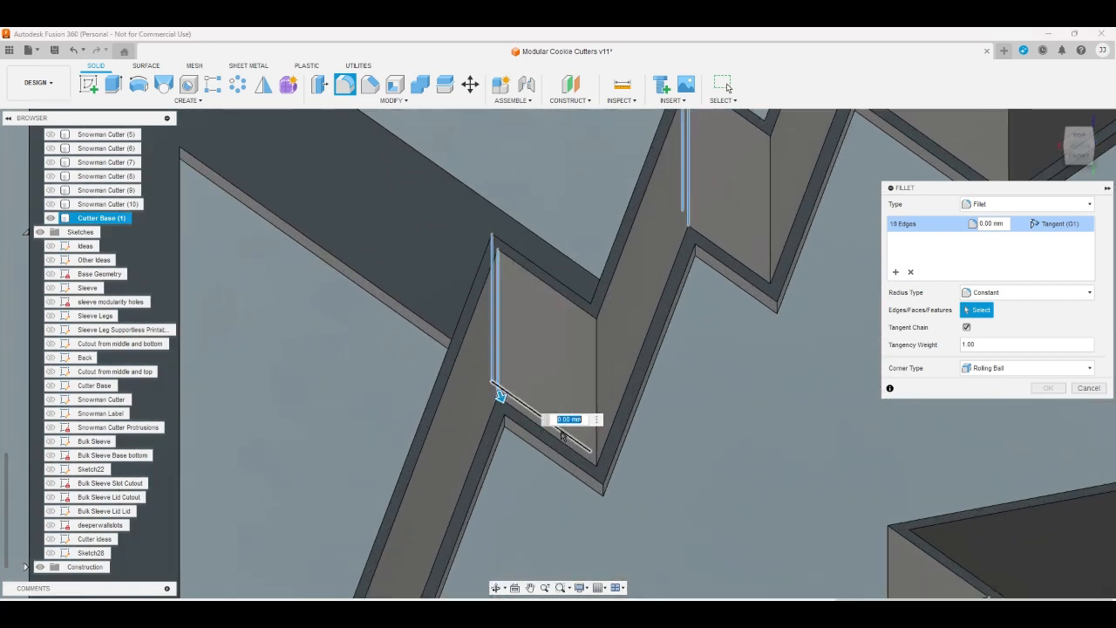
left_click(986, 224)
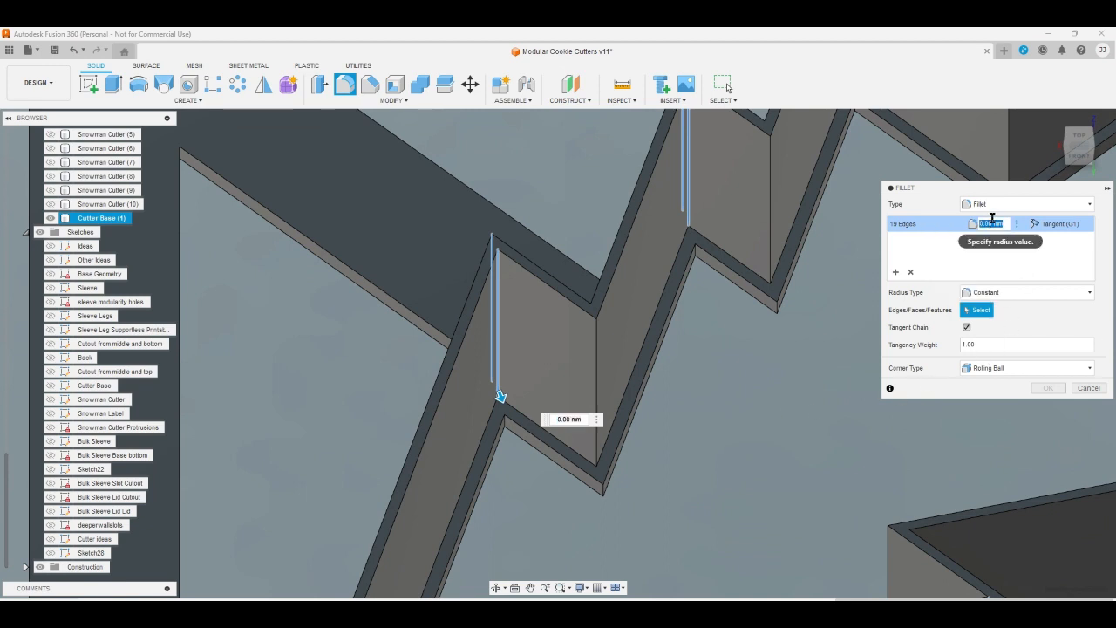
type("1")
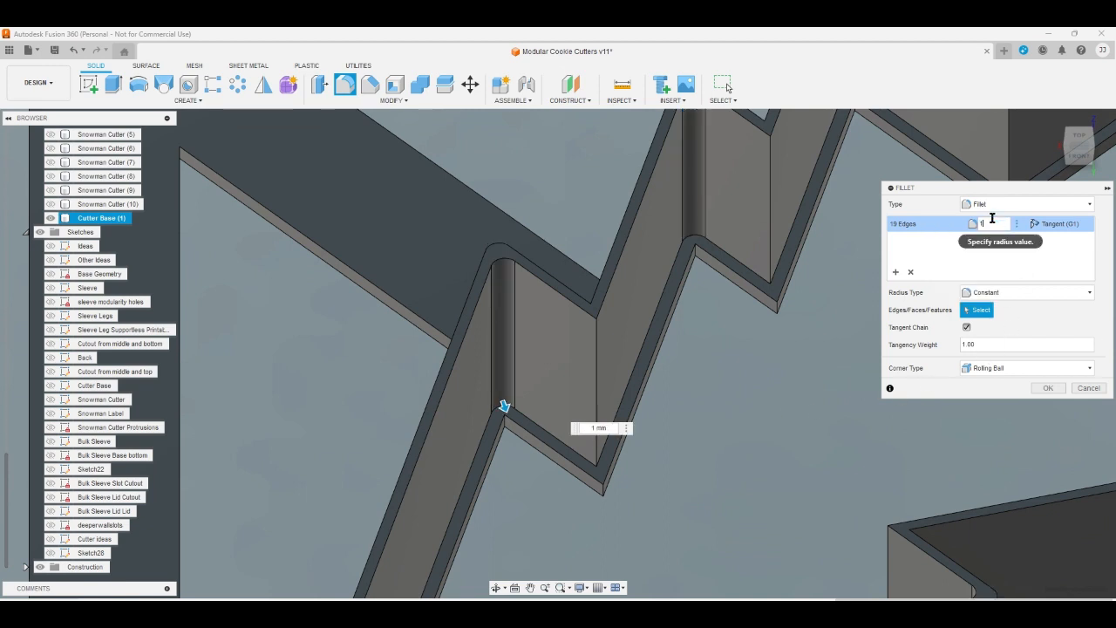
key("Return")
Check the filleted tree cutter from above and show the Snowman Label sketch along the base plate's edge
left_click(1054, 120)
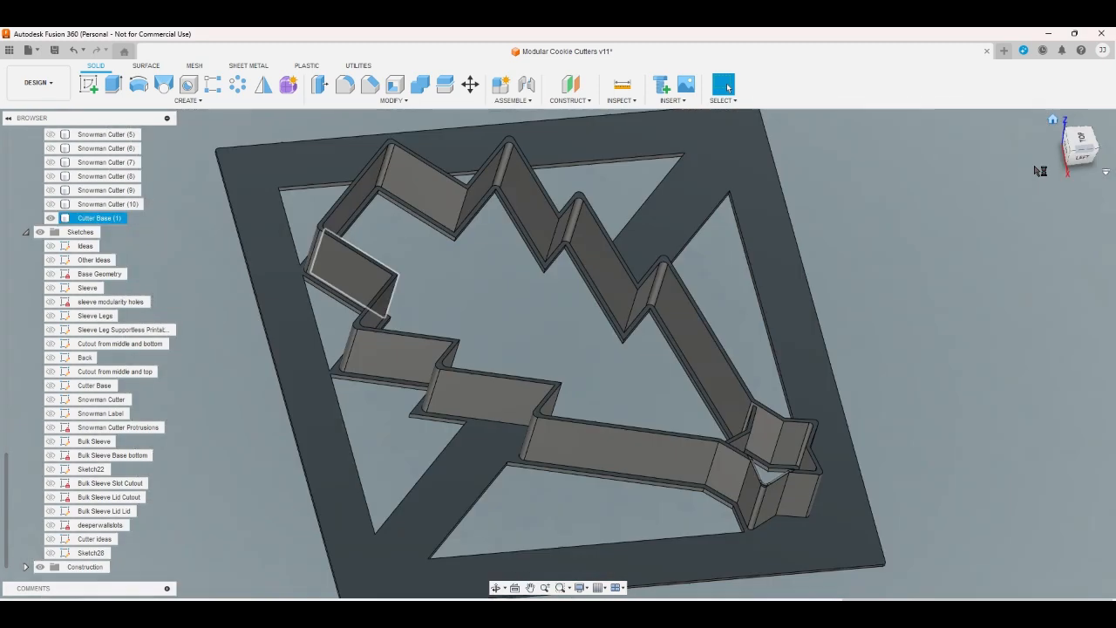
left_click(1081, 136)
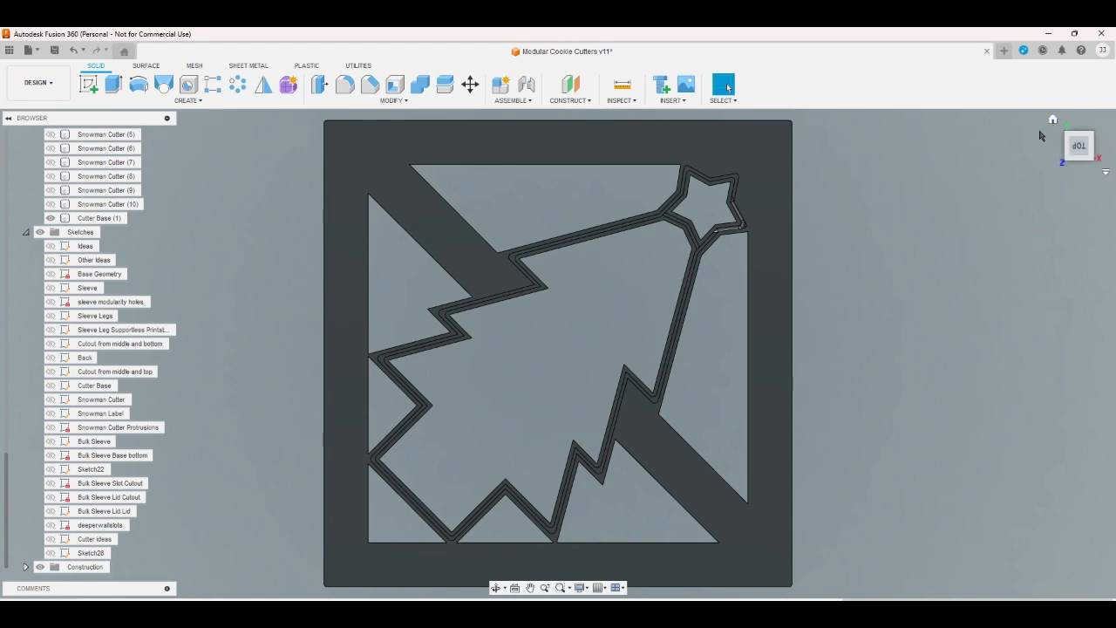
left_click(1053, 119)
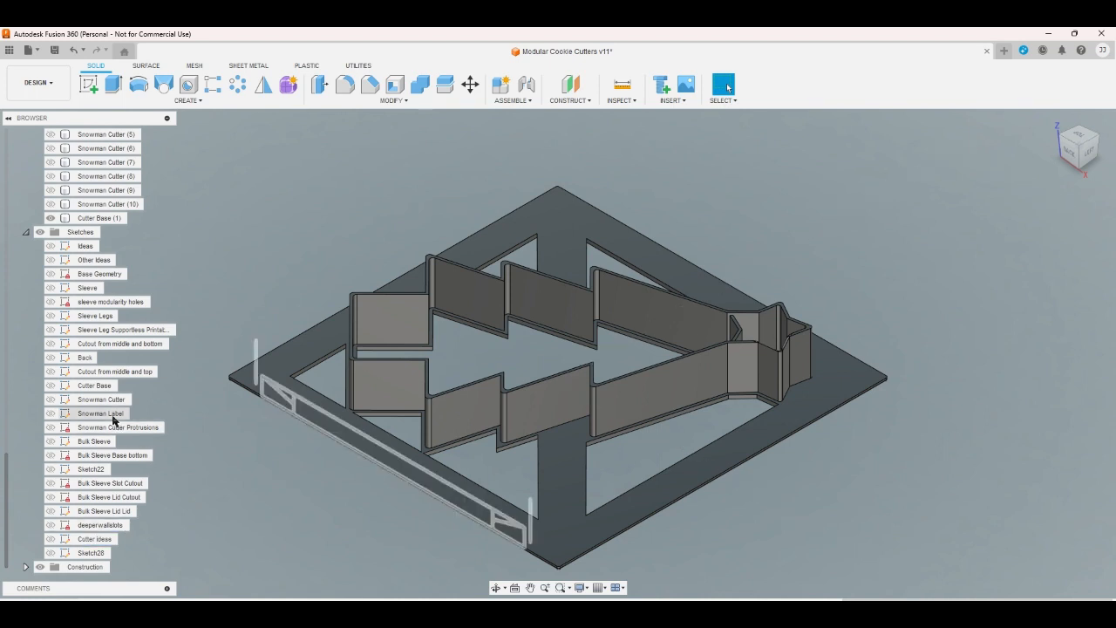
left_click(50, 413)
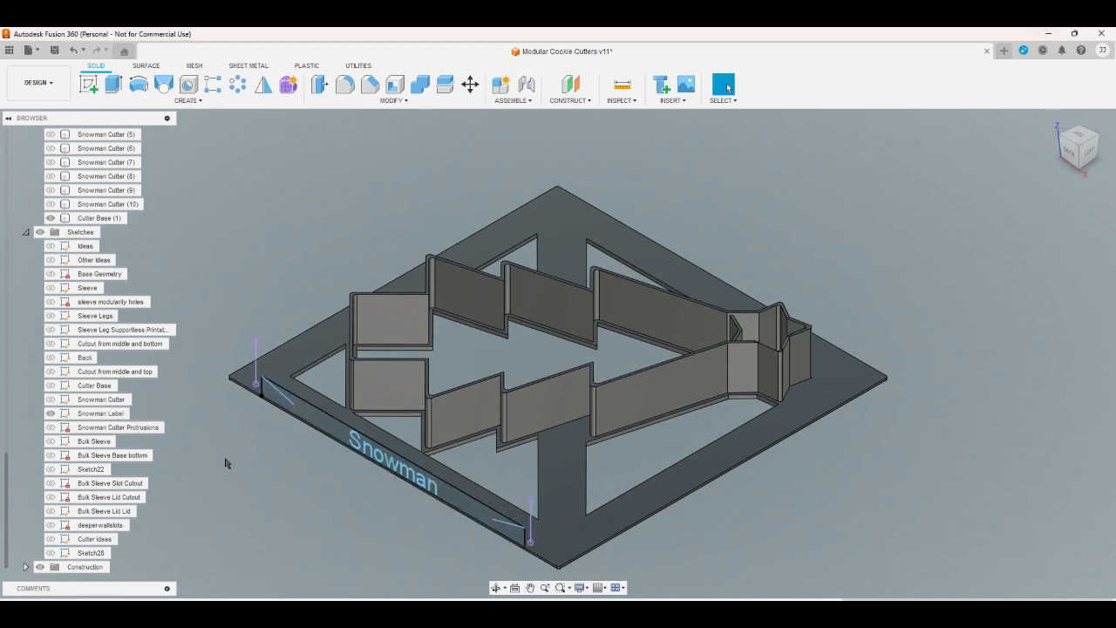
left_click(88, 84)
left_click(331, 481)
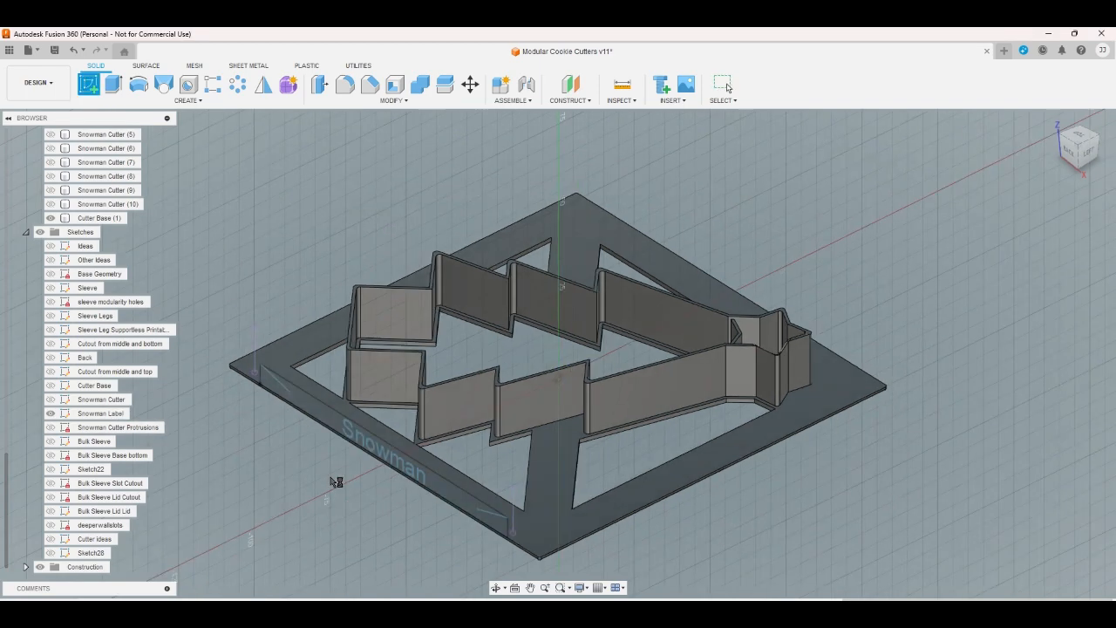
left_click(74, 49)
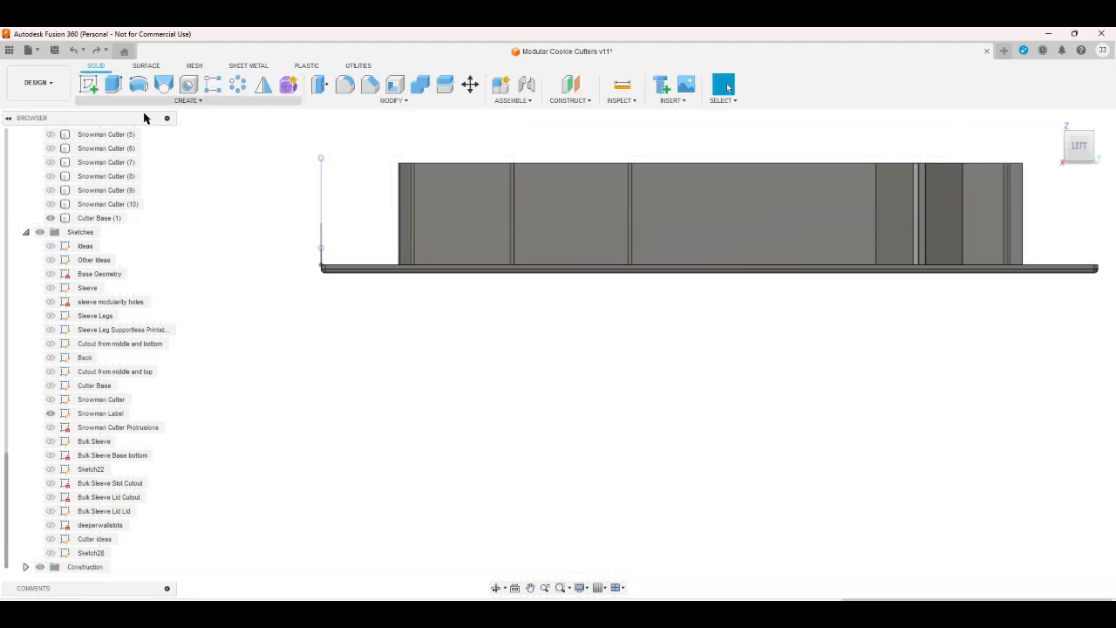
Start a sketch on the narrow side face of the base plate along the Snowman label
left_click(1052, 120)
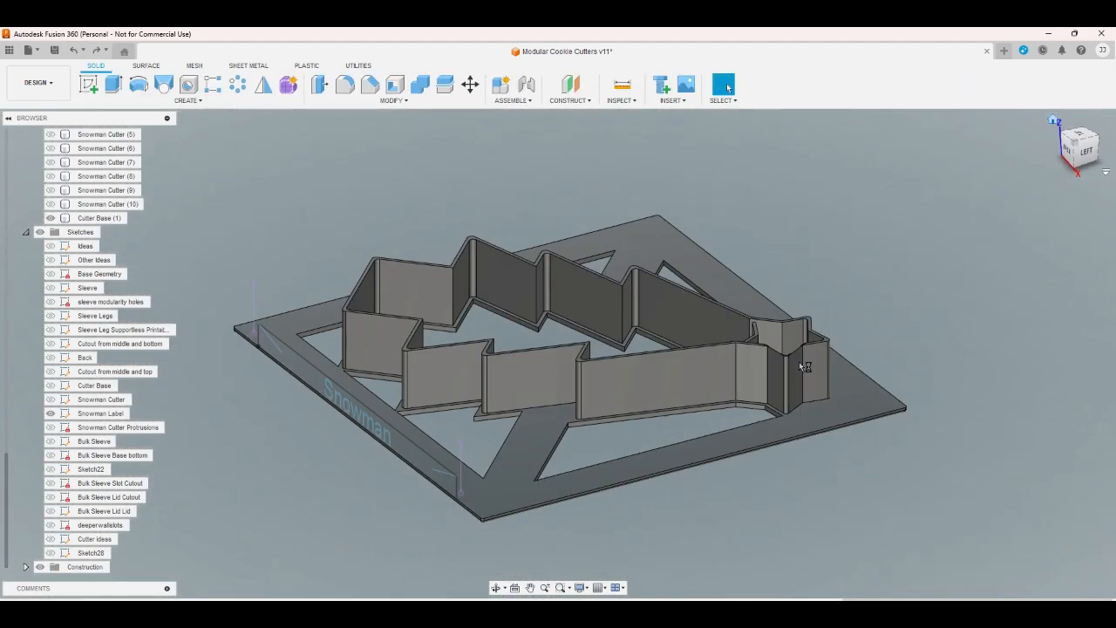
left_click(88, 84)
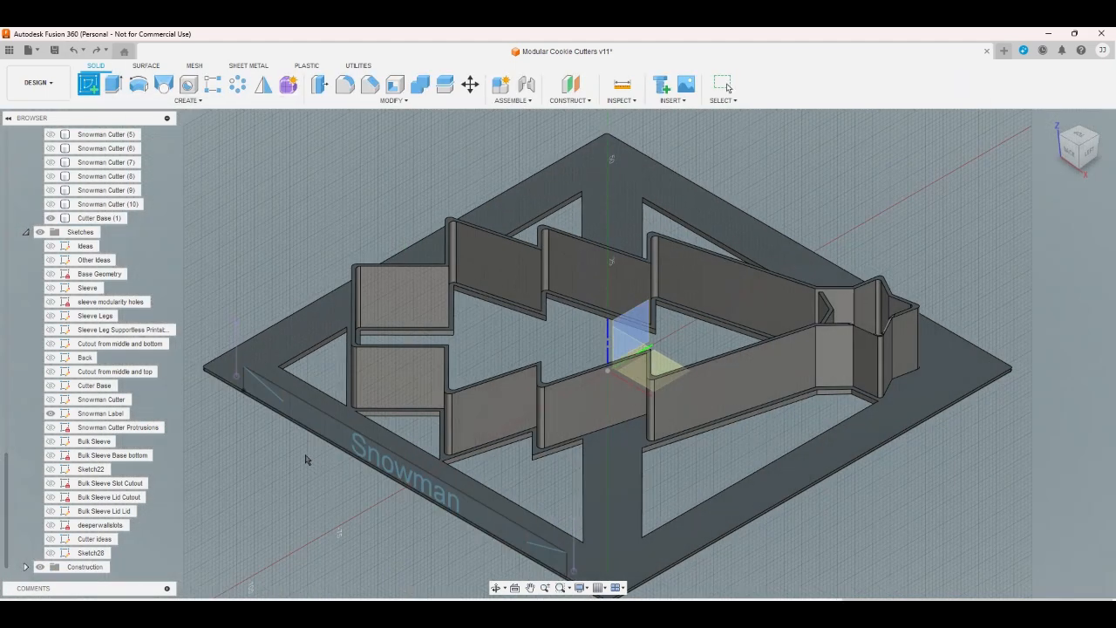
scroll(373, 481, "up", 5)
scroll(344, 523, "down", 2)
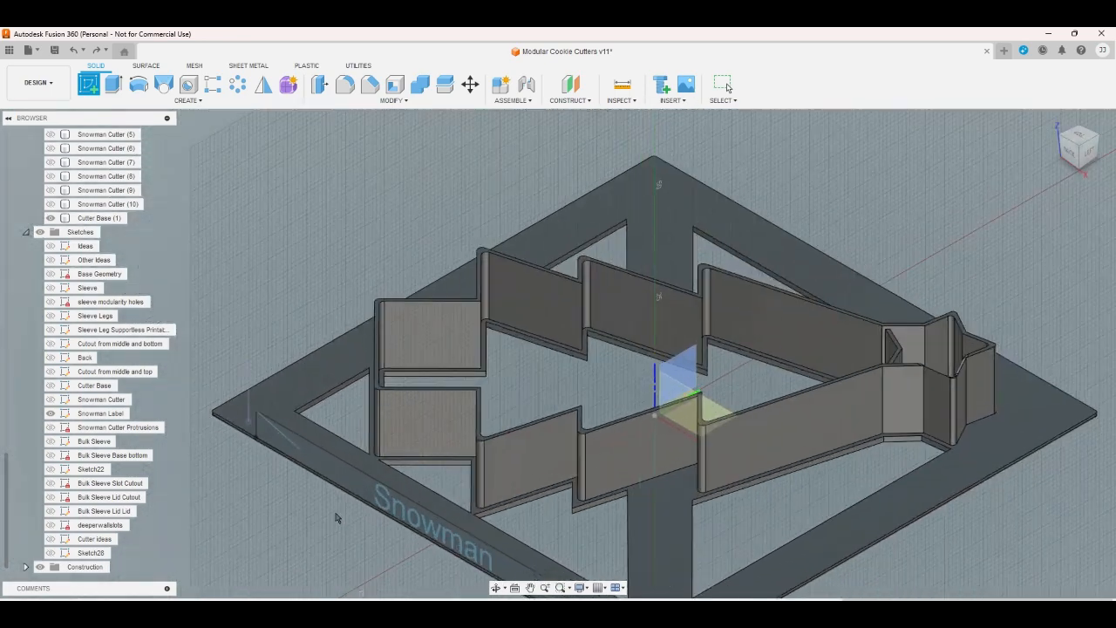
scroll(310, 497, "up", 3)
scroll(199, 409, "up", 2)
scroll(207, 406, "up", 2)
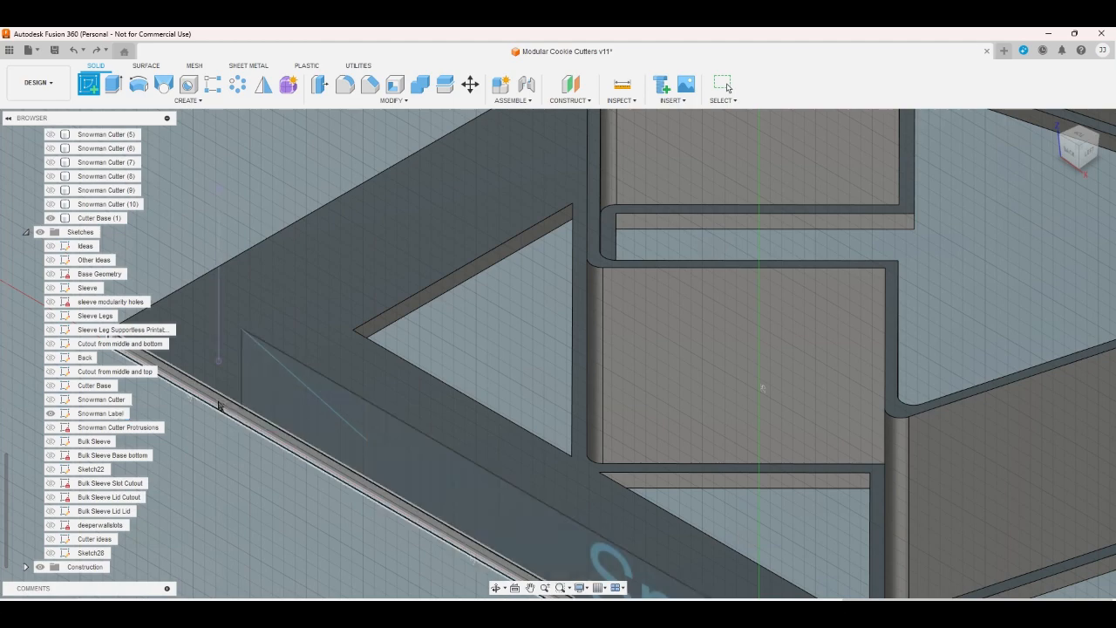
left_click(219, 405)
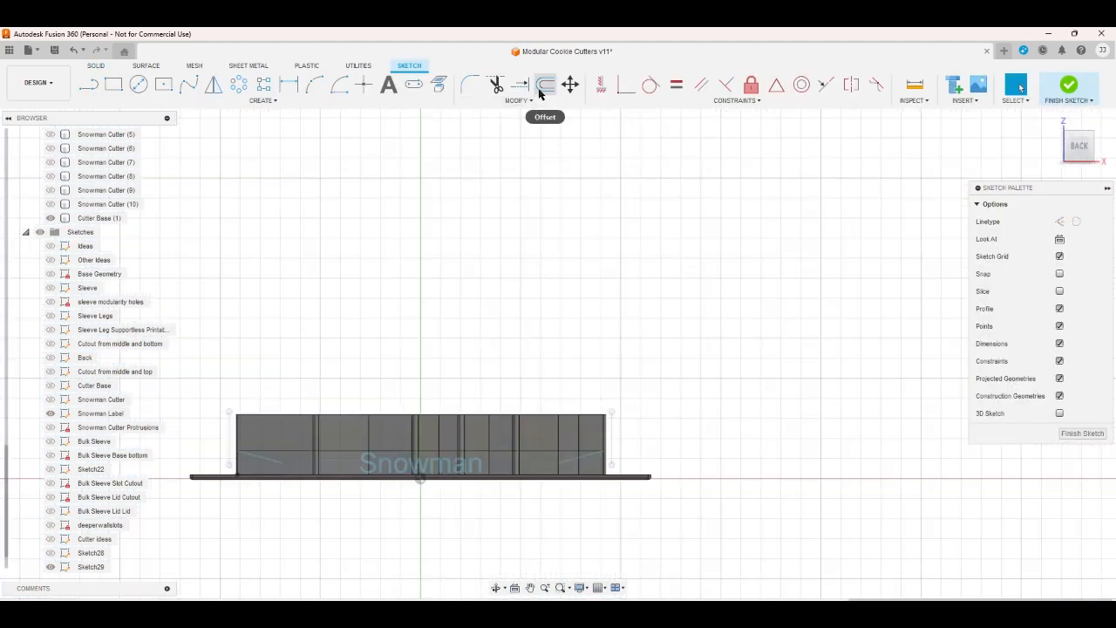
Project the long upper line and both short side lines of the label rectangle into the sketch, and hide the Snowman Label sketch
left_click(436, 96)
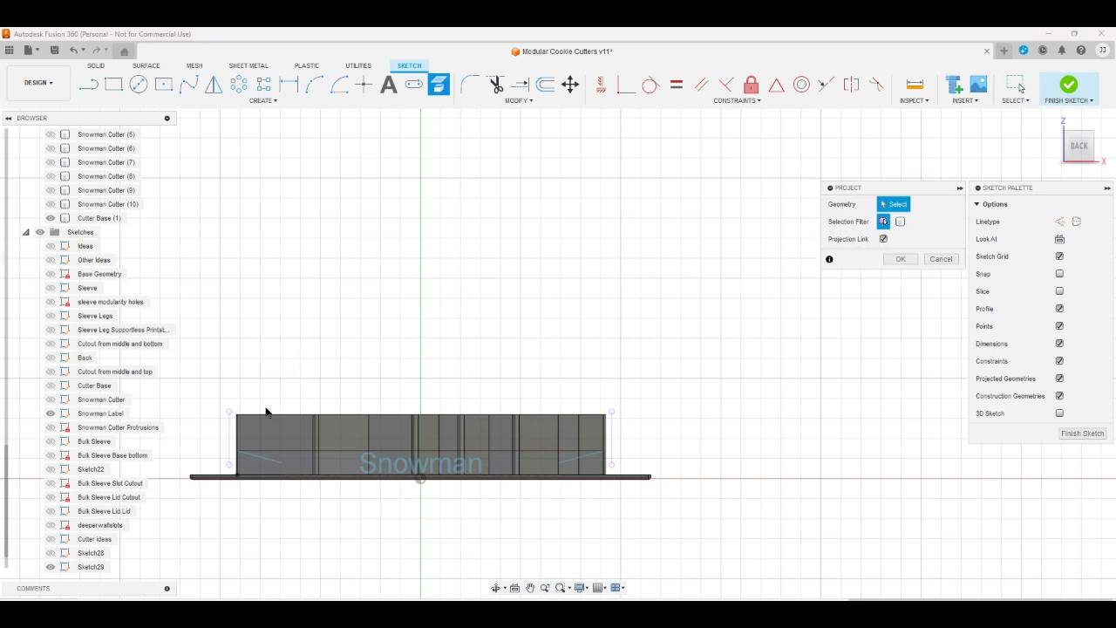
left_click(270, 452)
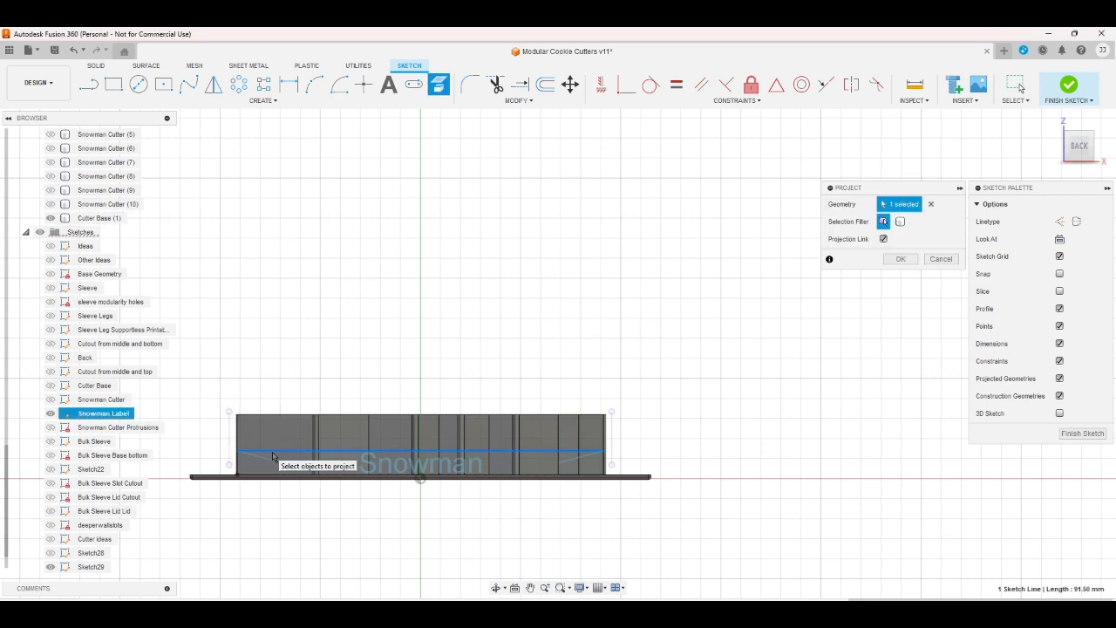
left_click(1075, 142)
scroll(561, 501, "up", 5)
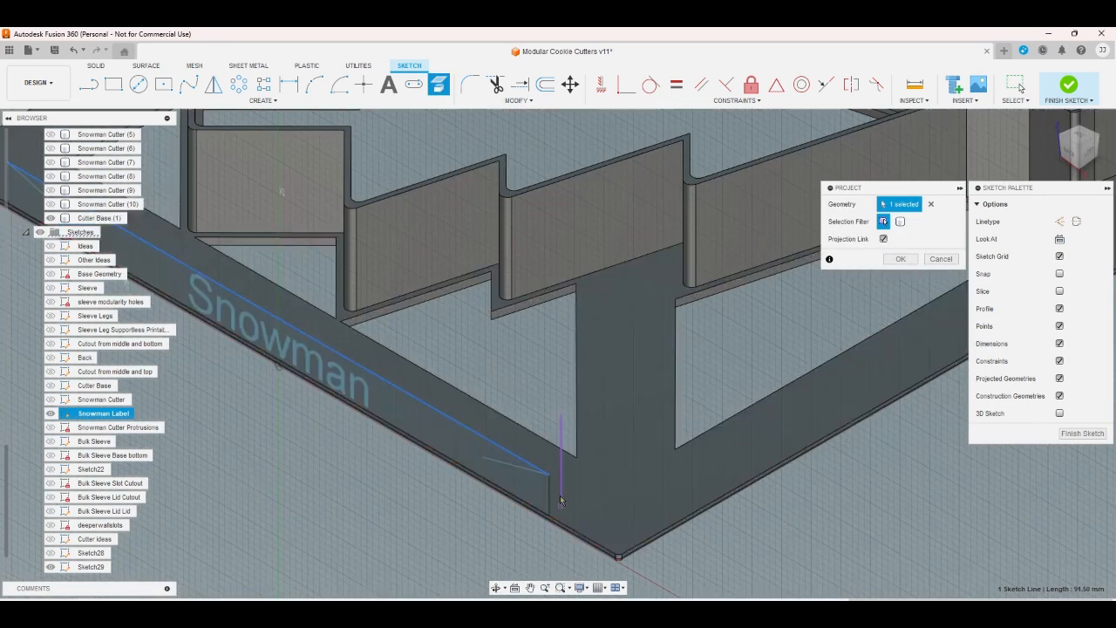
left_click(560, 502)
scroll(734, 535, "down", 3)
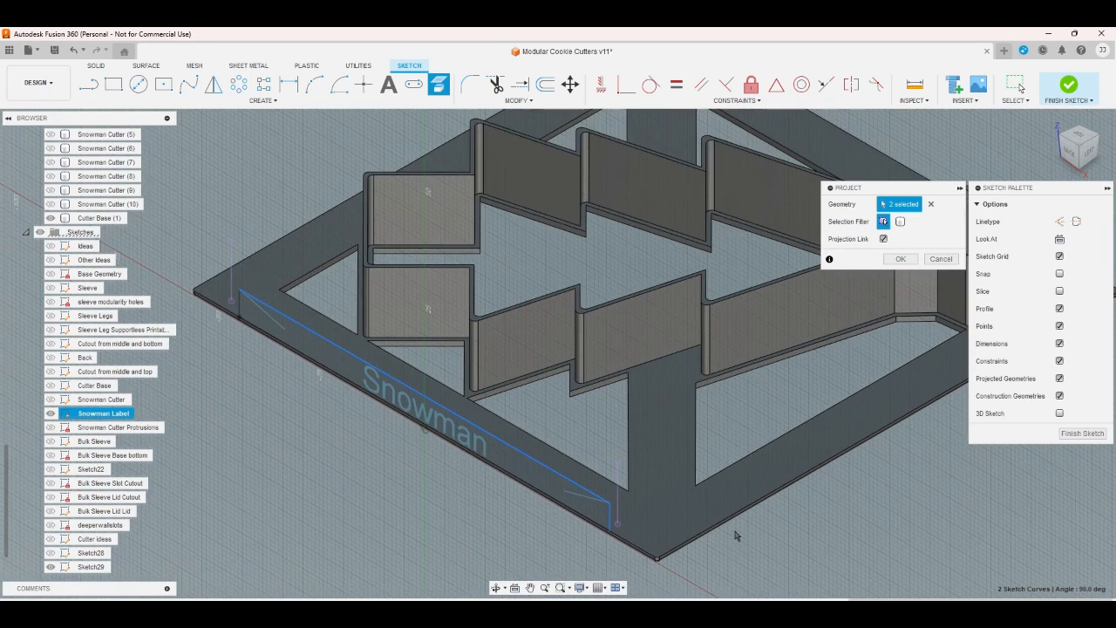
scroll(253, 305, "up", 2)
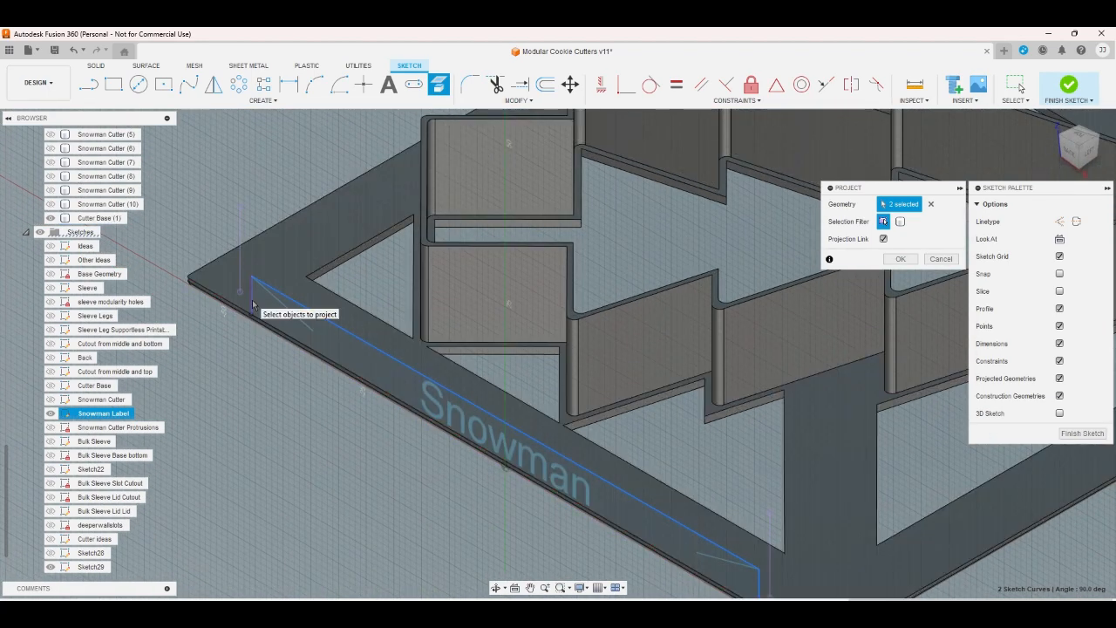
left_click(900, 259)
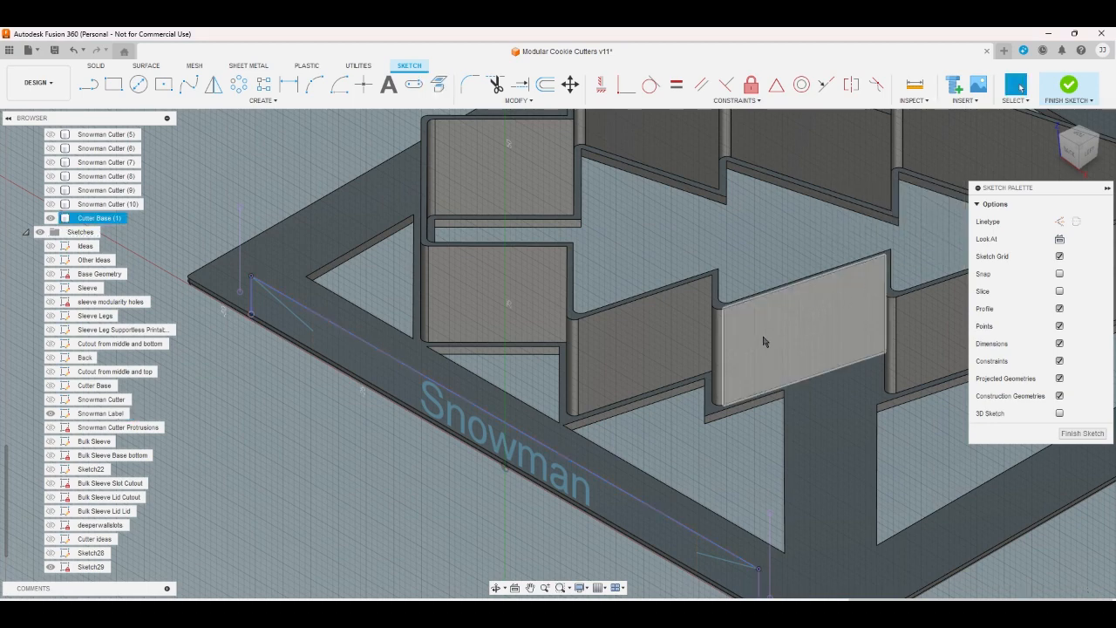
left_click(51, 413)
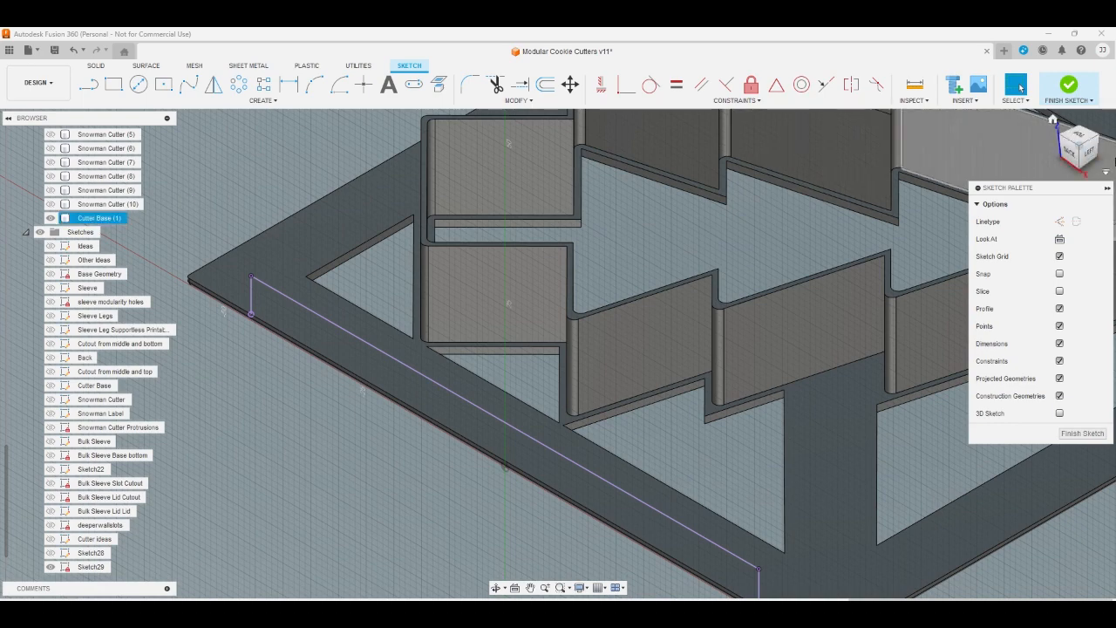
Place a text box within the projected label outline, with a height of 5 mm and centre and middle alignment
left_click(1049, 167)
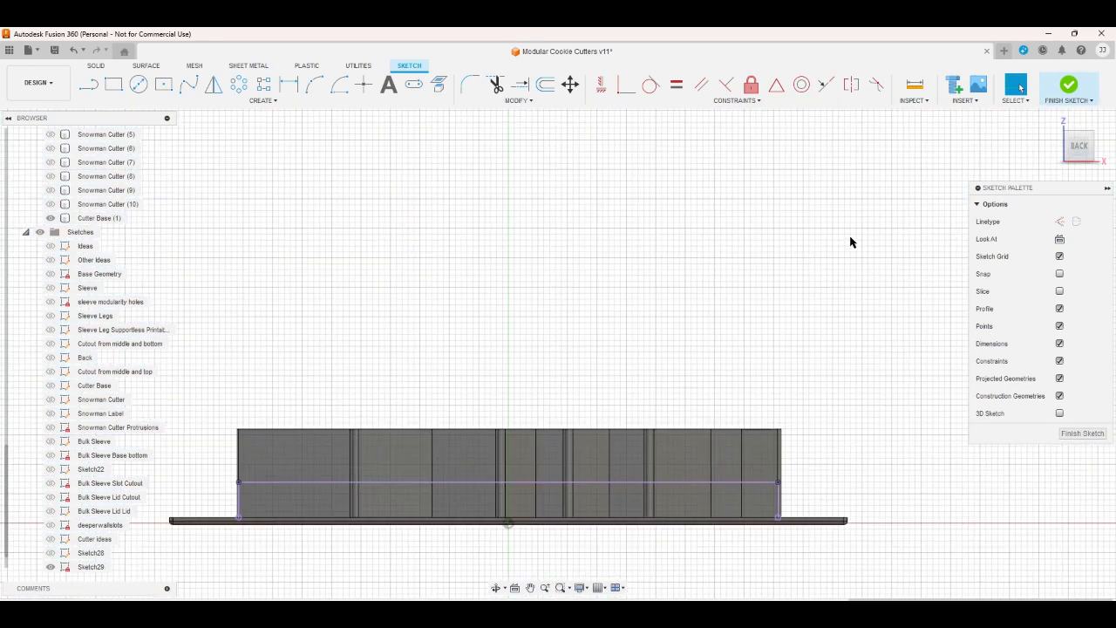
left_click(389, 85)
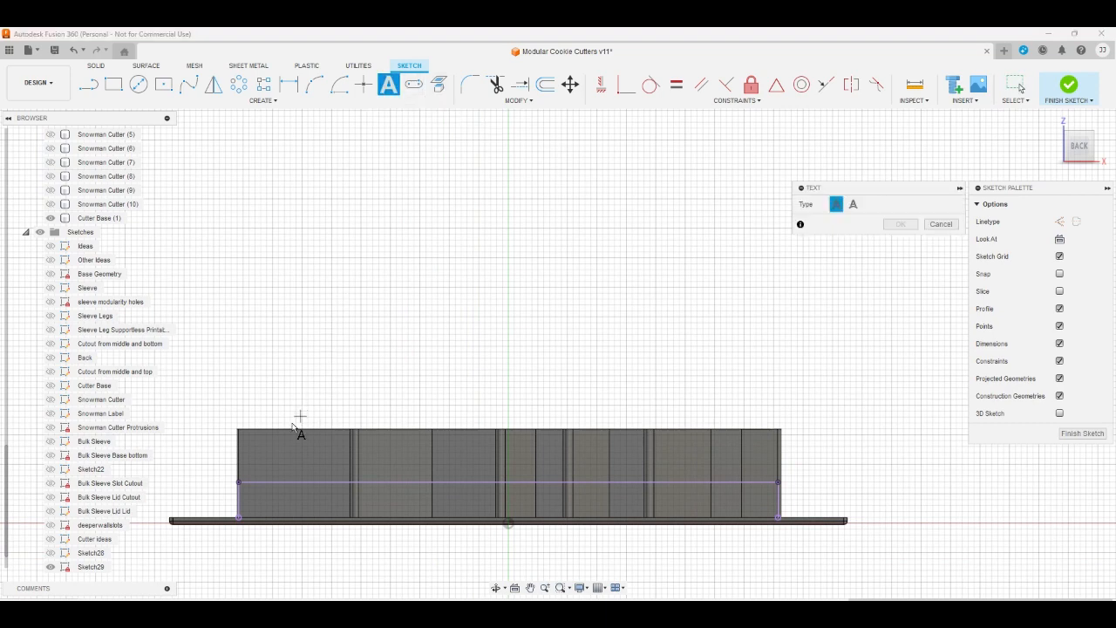
left_click(777, 482)
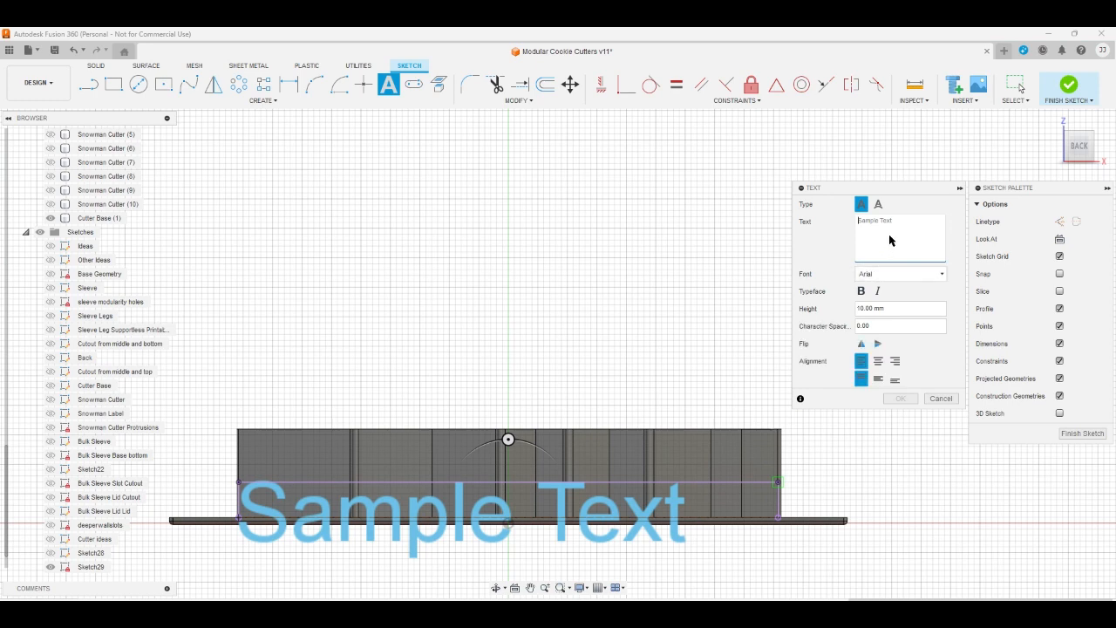
left_click(886, 311)
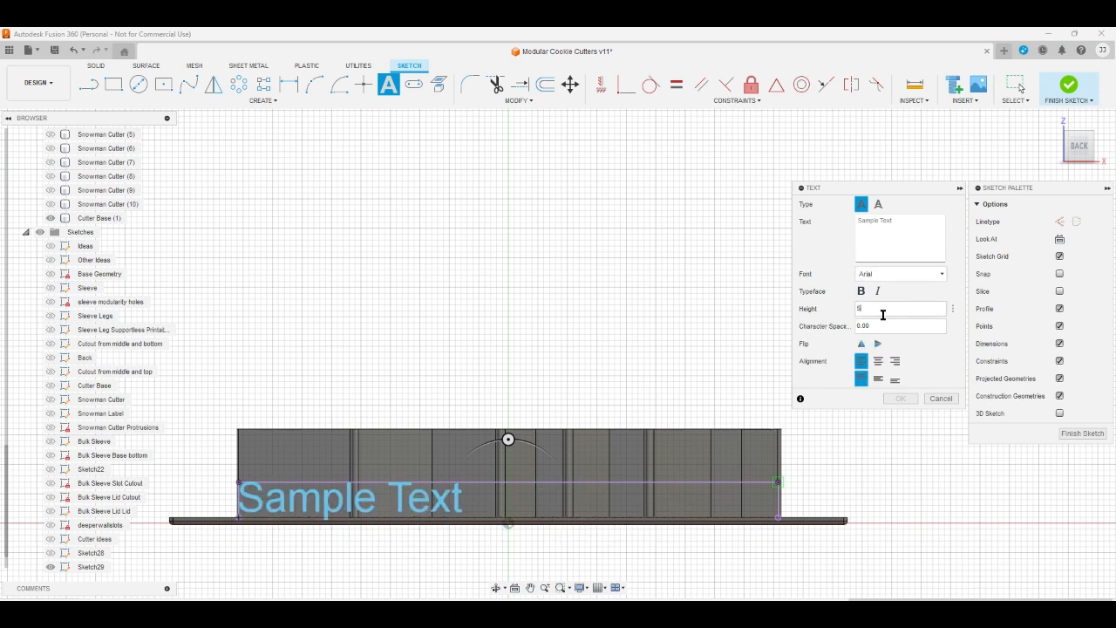
left_click(878, 360)
left_click(881, 379)
Enter "Christmas Tree" as the label text and finish the sketch
left_click(892, 236)
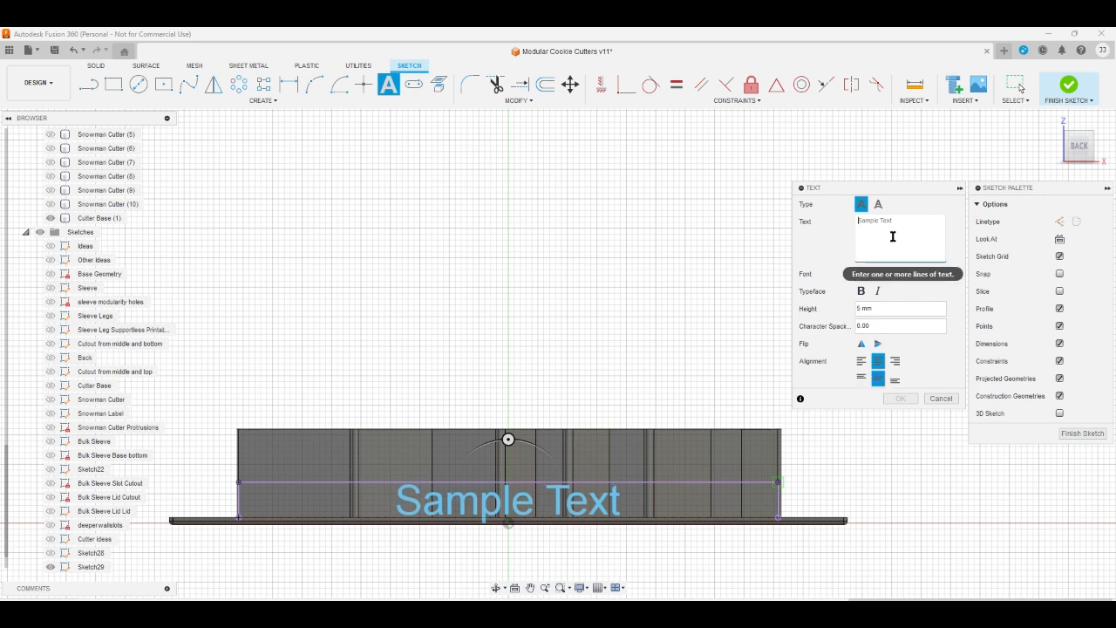
type("C")
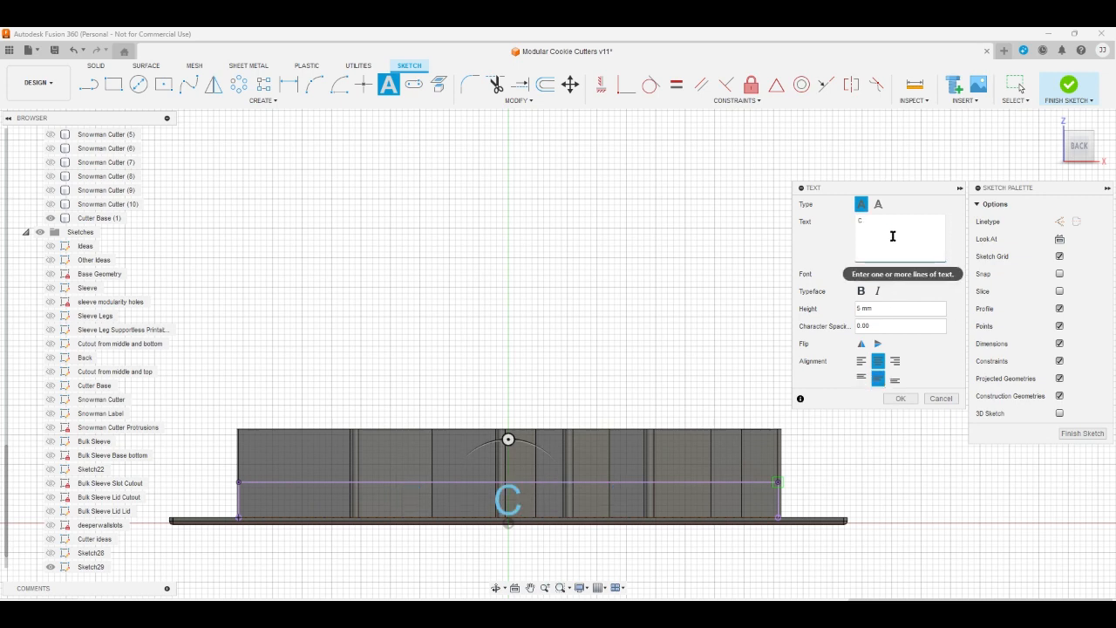
type("hristmas Tree")
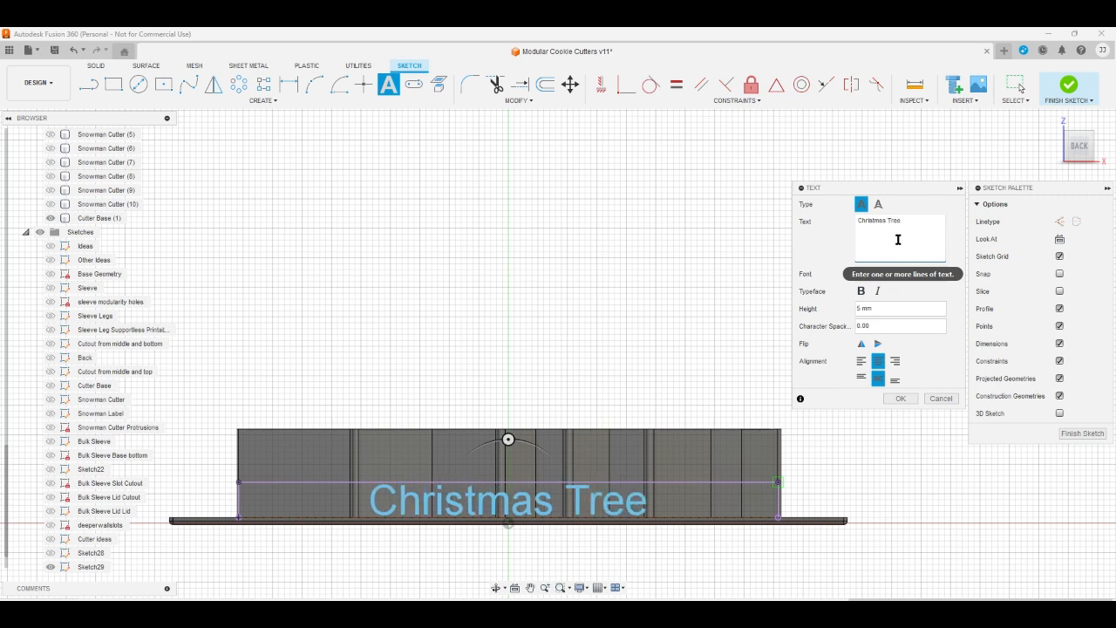
left_click(909, 400)
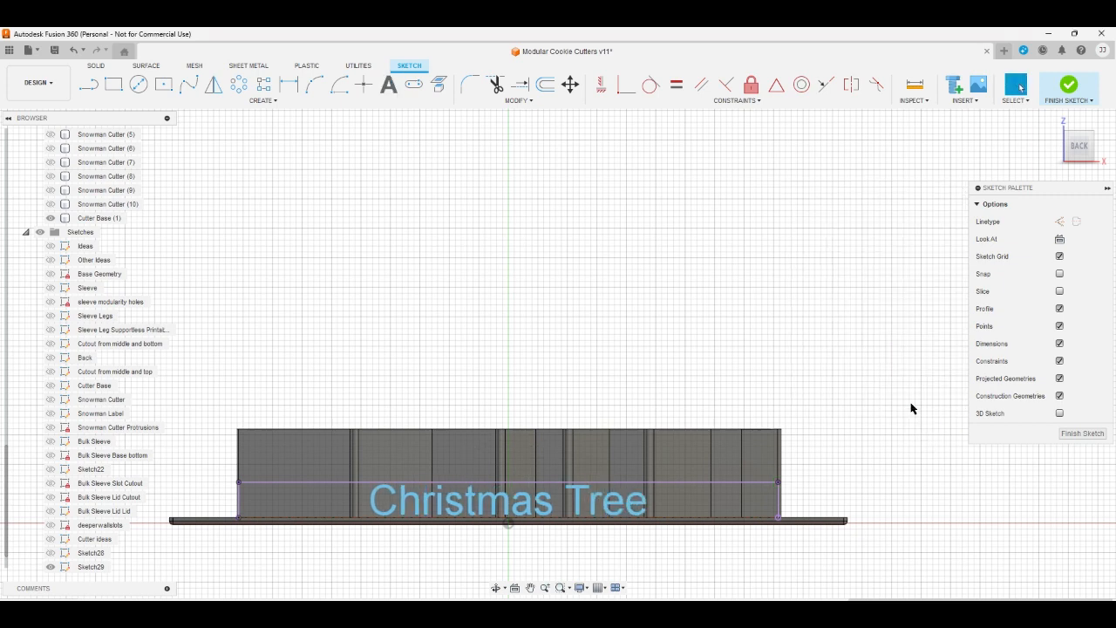
left_click(1070, 85)
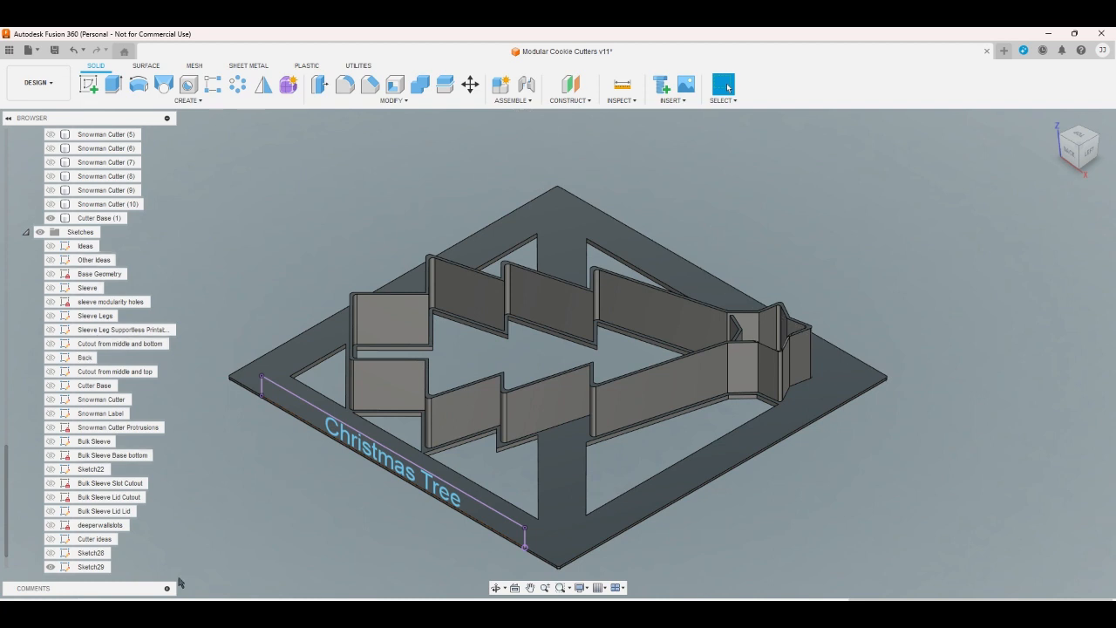
Show the Snowman Cutter body and hide the tree's Cutter Base (1) body
scroll(107, 247, "up", 4)
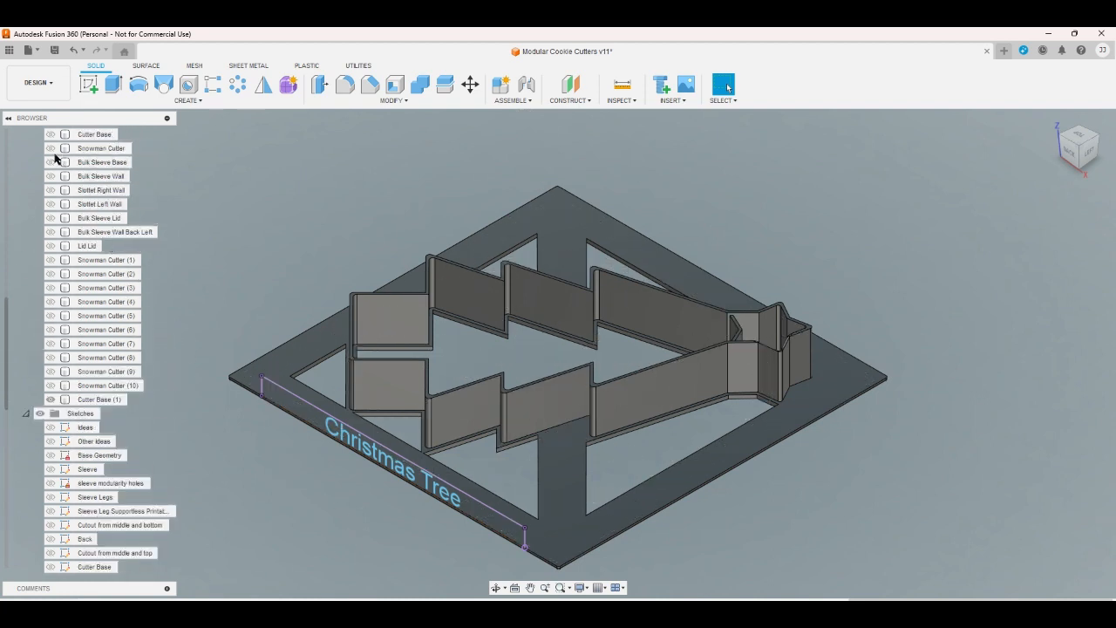
left_click(51, 149)
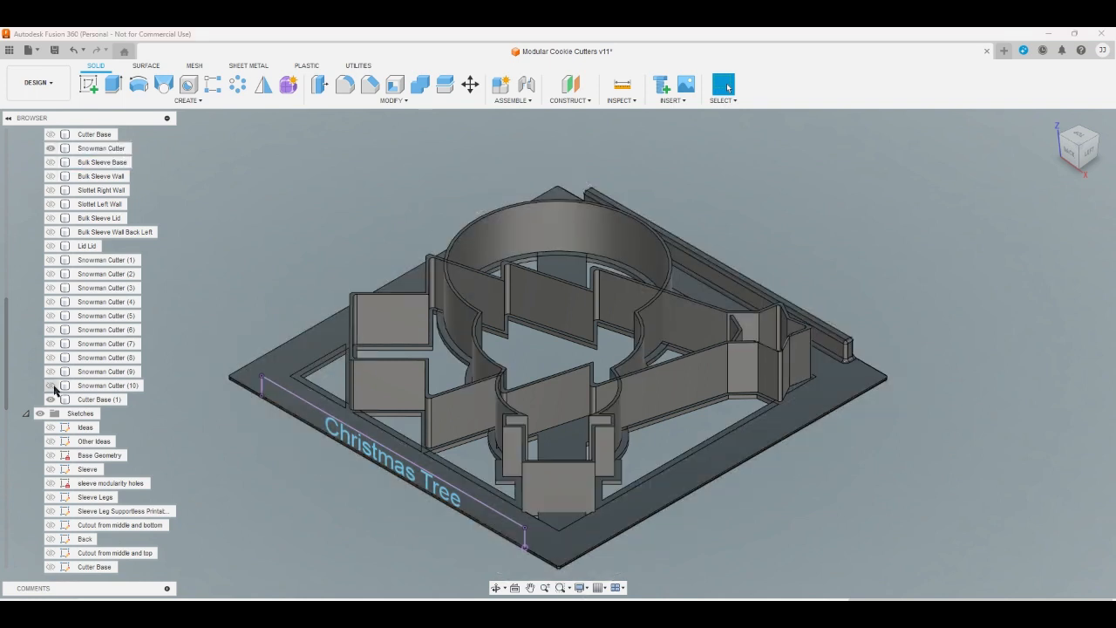
left_click(51, 399)
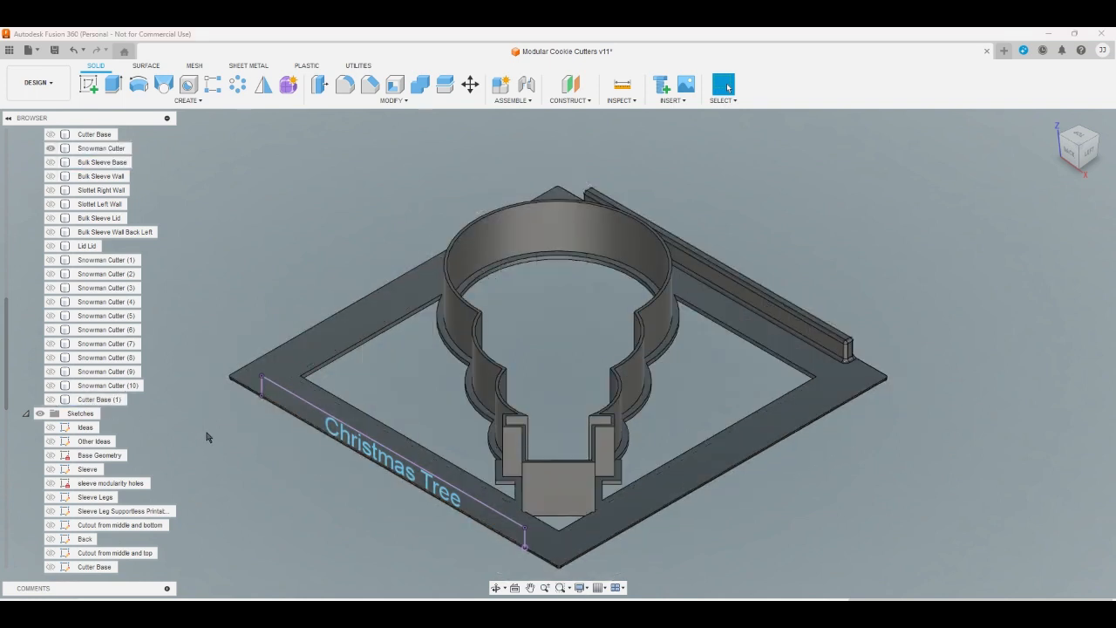
Check the extrusion settings used for the Snowman label bar, leaving them unchanged
left_click(809, 334)
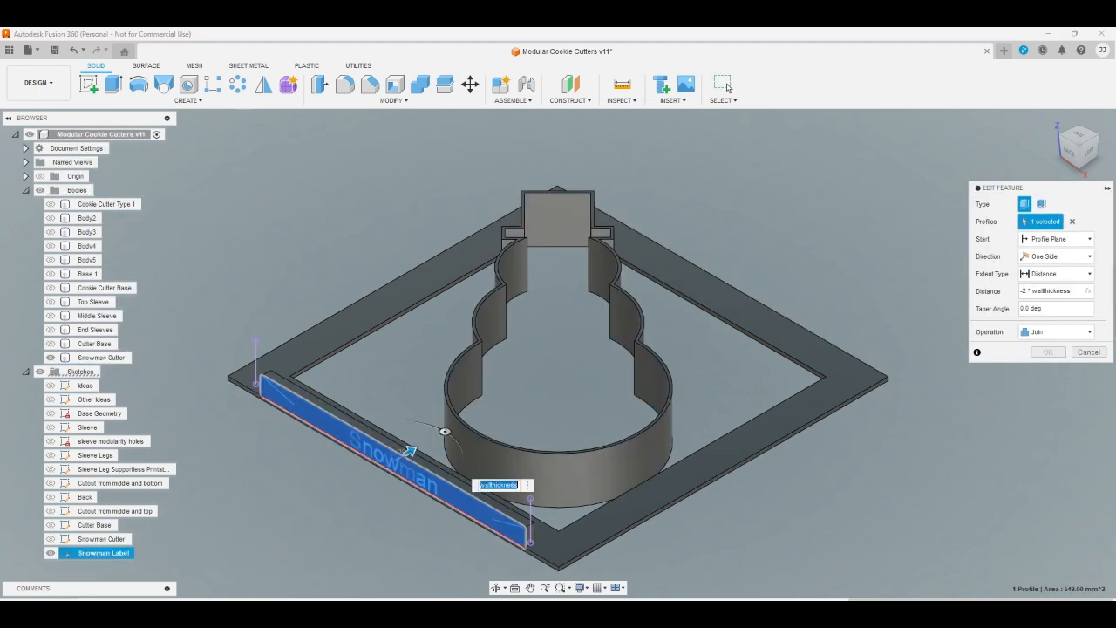
left_click(1090, 353)
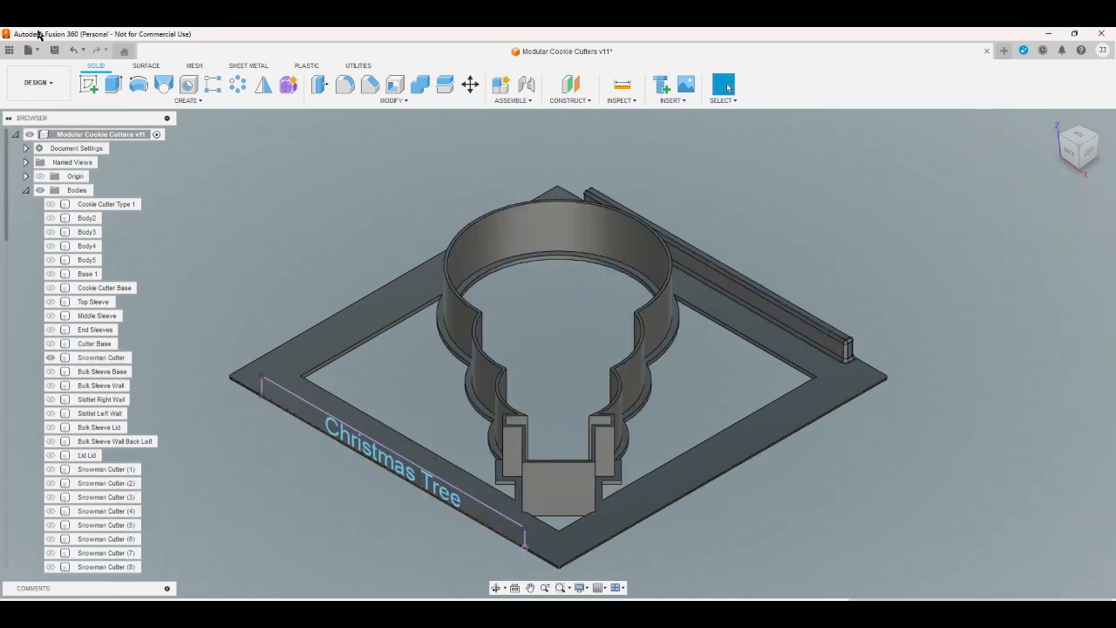
left_click(109, 88)
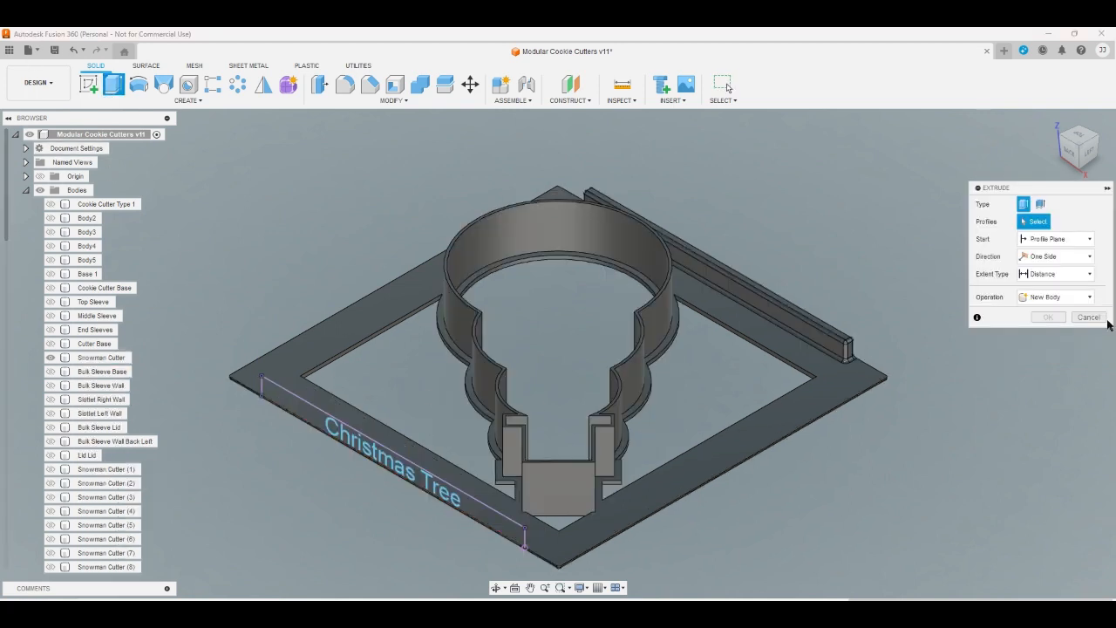
key("Escape")
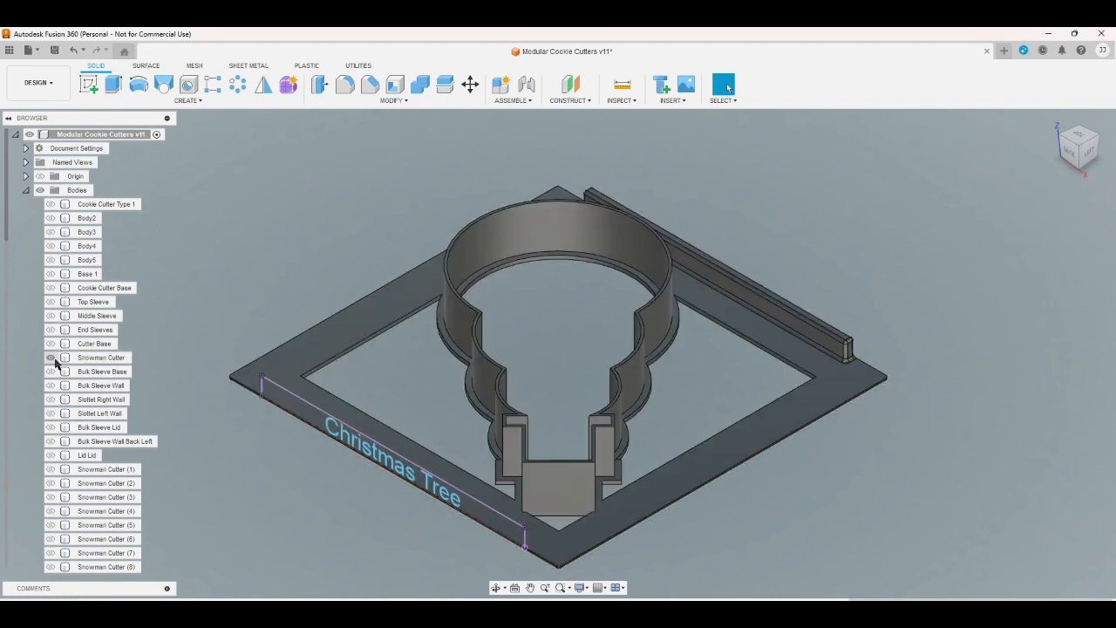
Hide the Snowman Cutter body and show the tree's Cutter Base (1) body
left_click(50, 358)
scroll(112, 401, "down", 2)
scroll(112, 401, "down", 2)
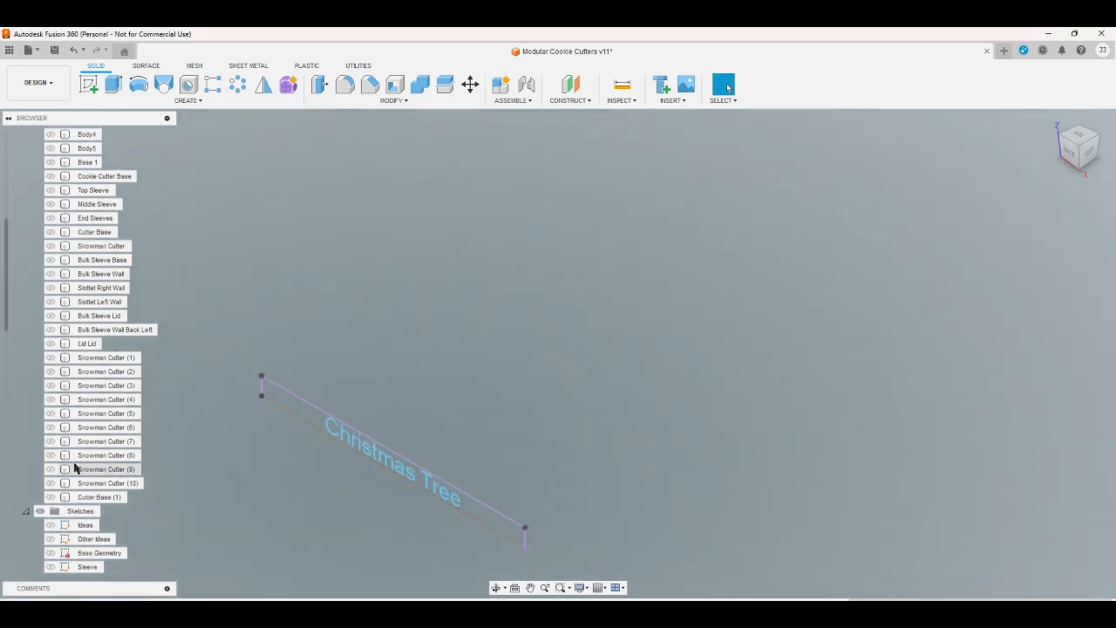
left_click(50, 497)
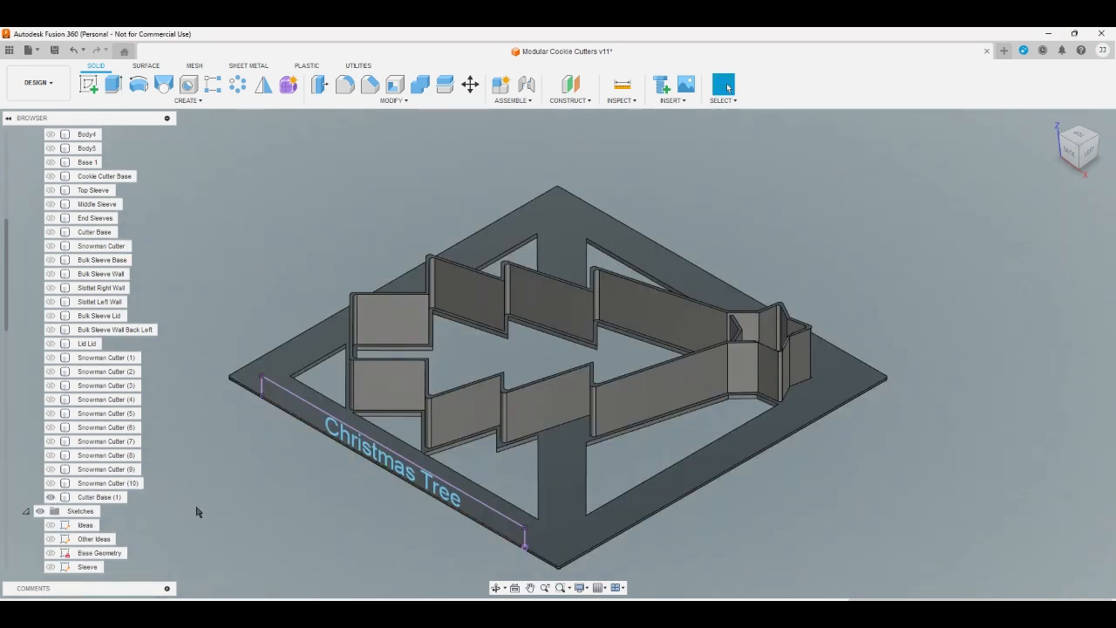
left_click(114, 83)
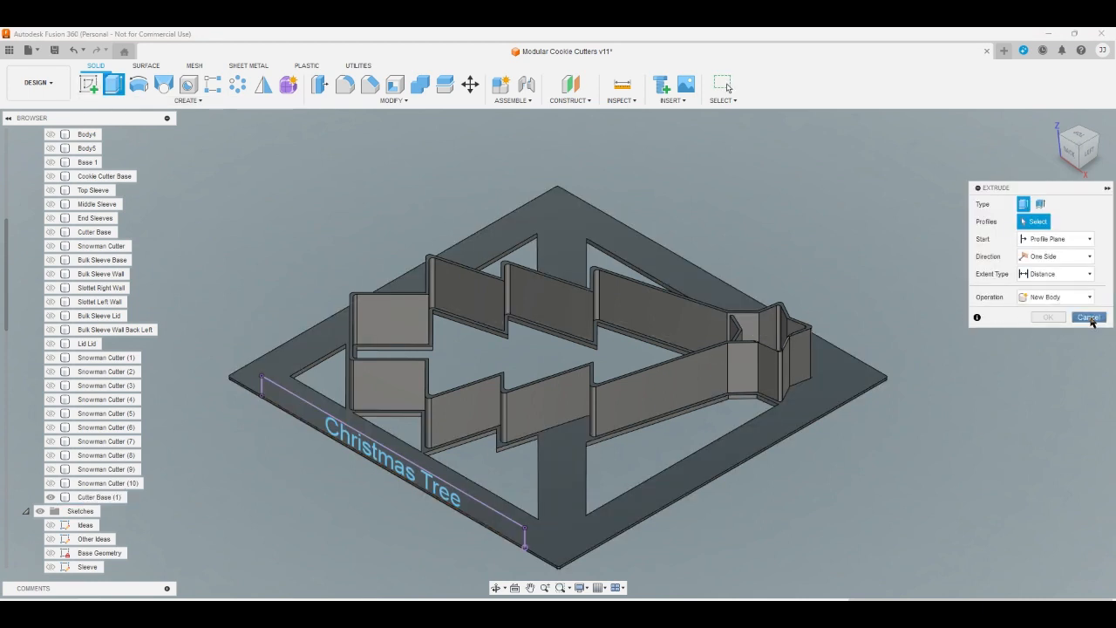
left_click(1088, 316)
Reopen the Christmas Tree label sketch, project the base's narrow side face below the label into it, and finish the sketch
scroll(63, 508, "down", 3)
scroll(79, 514, "down", 5)
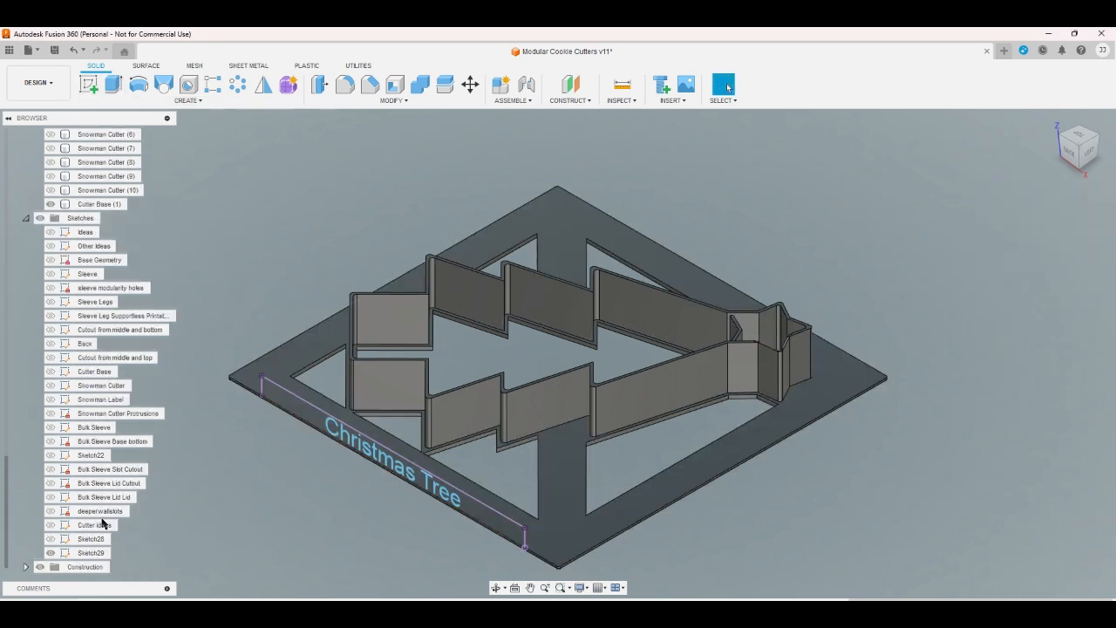
double_click(91, 553)
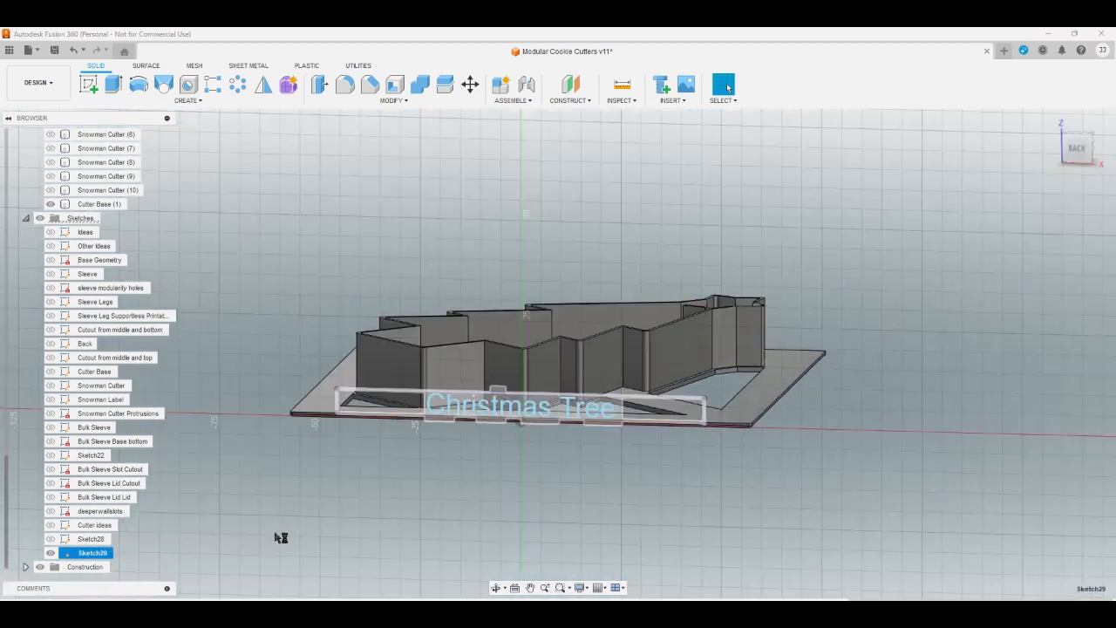
scroll(373, 391, "up", 10)
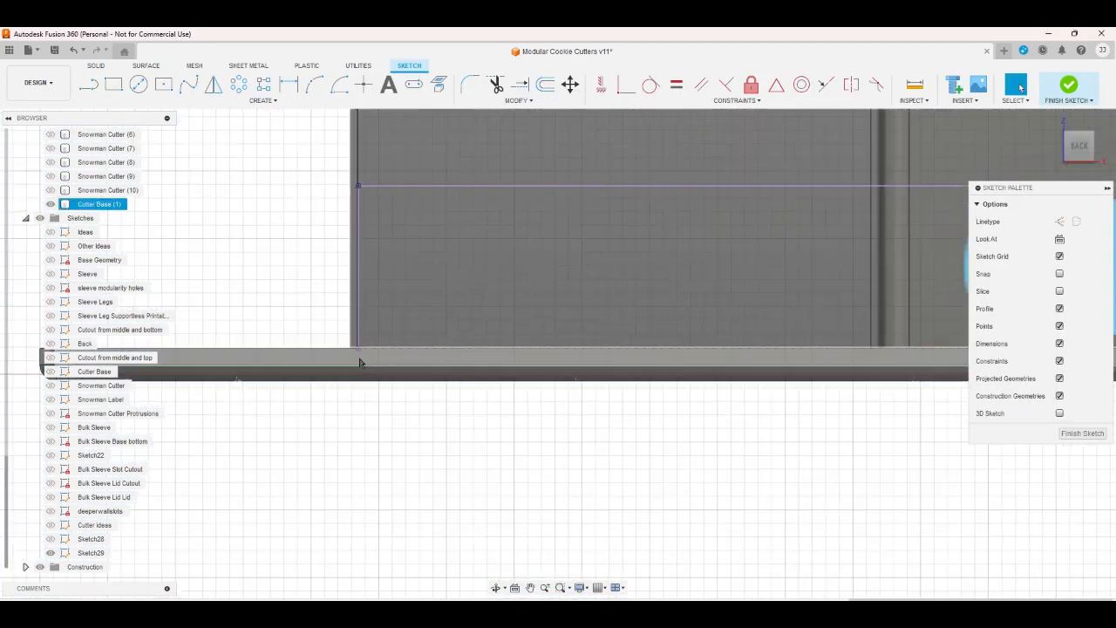
scroll(341, 468, "up", 3)
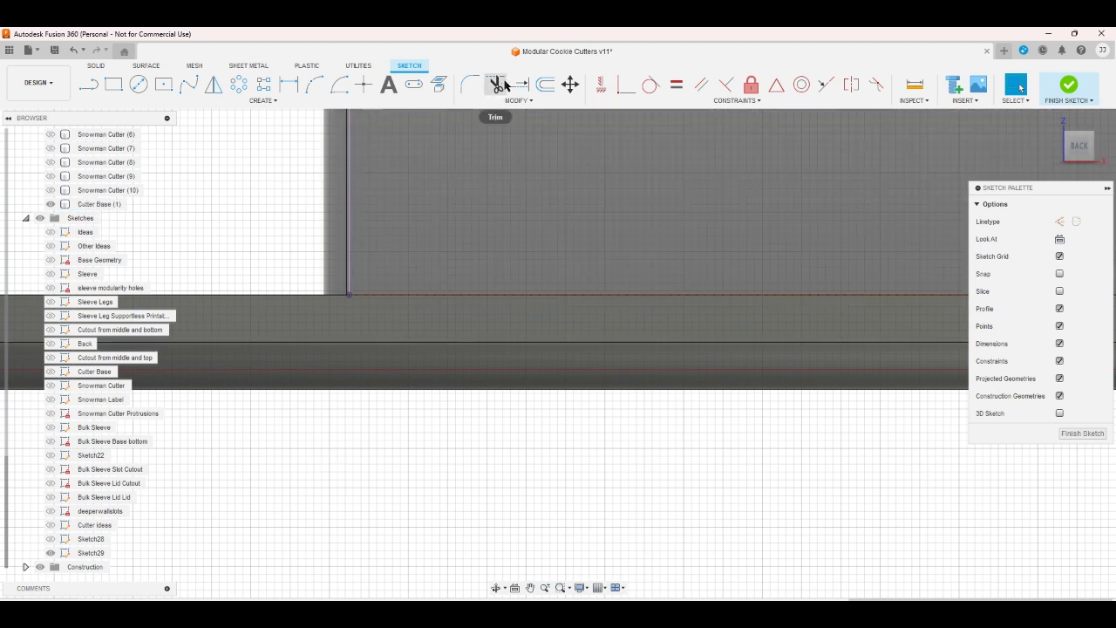
left_click(439, 83)
left_click(404, 326)
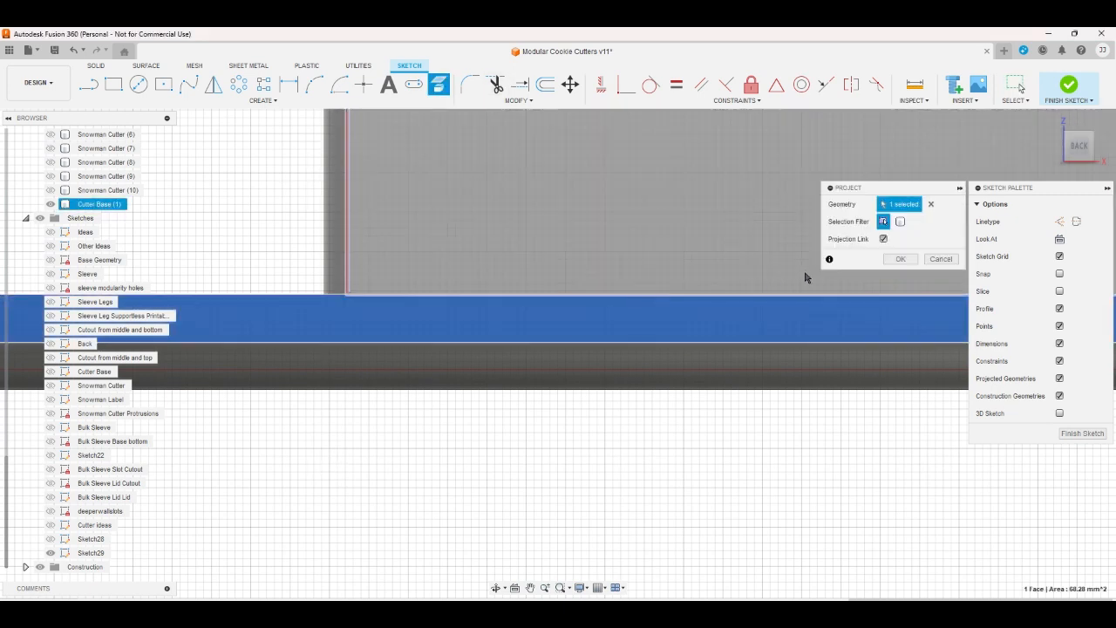
left_click(901, 259)
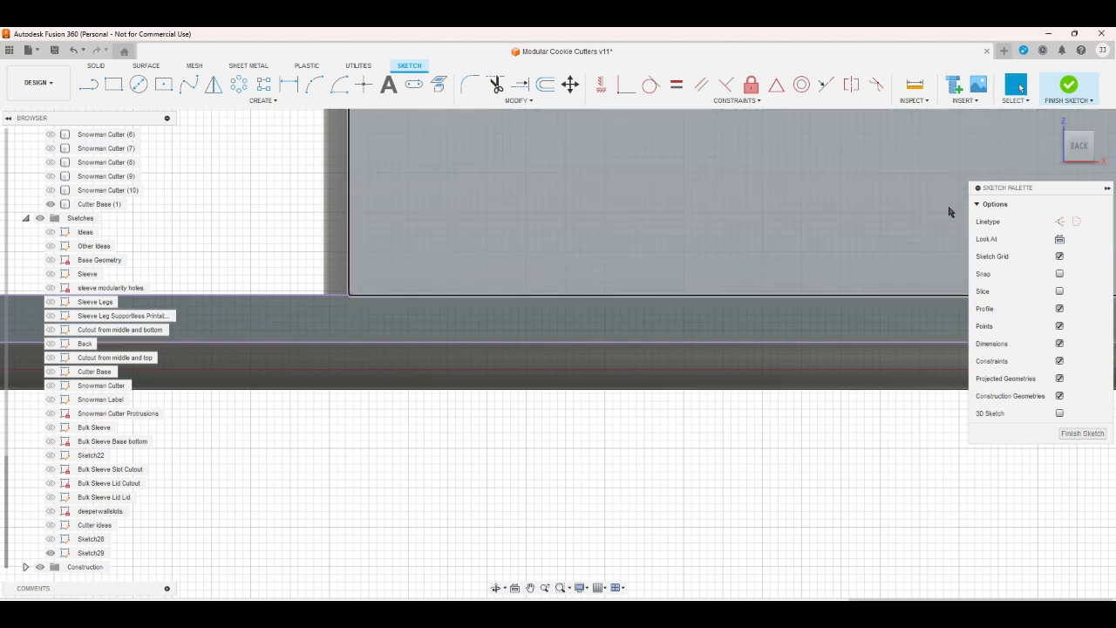
left_click(1065, 87)
left_click(1058, 125)
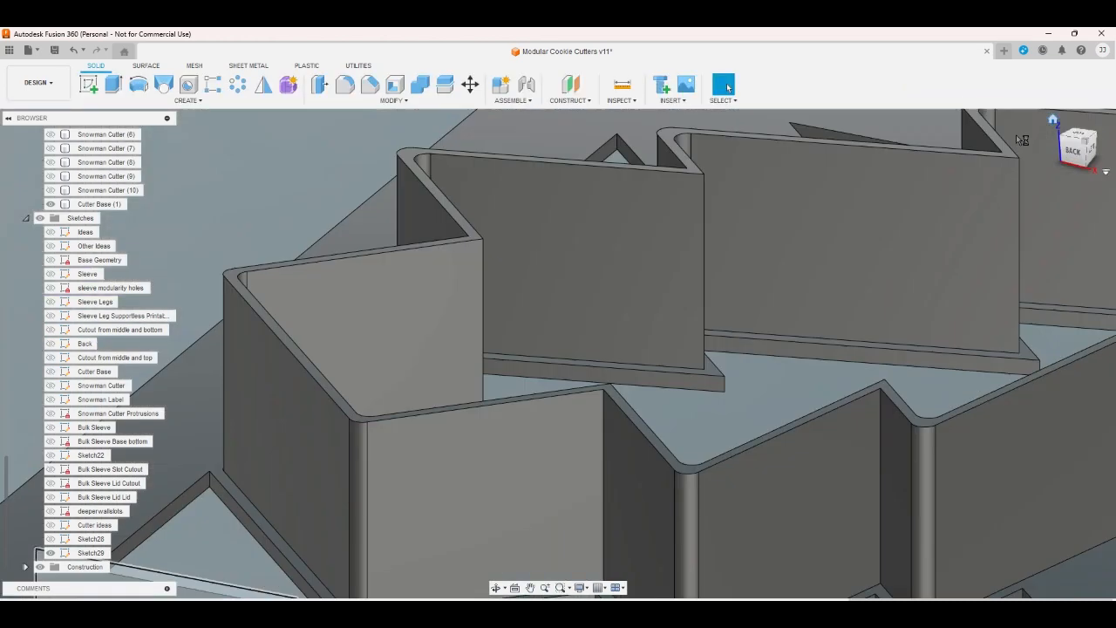
Extrude the label rectangle by -2*wallthickness and join it to the cutter base
key("e")
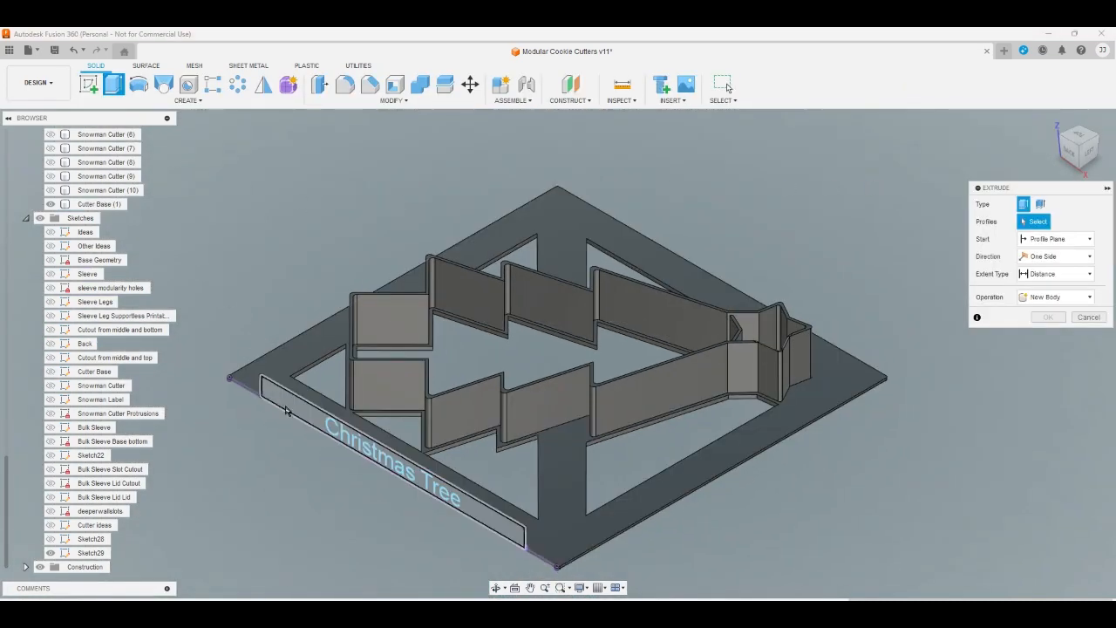
left_click(319, 432)
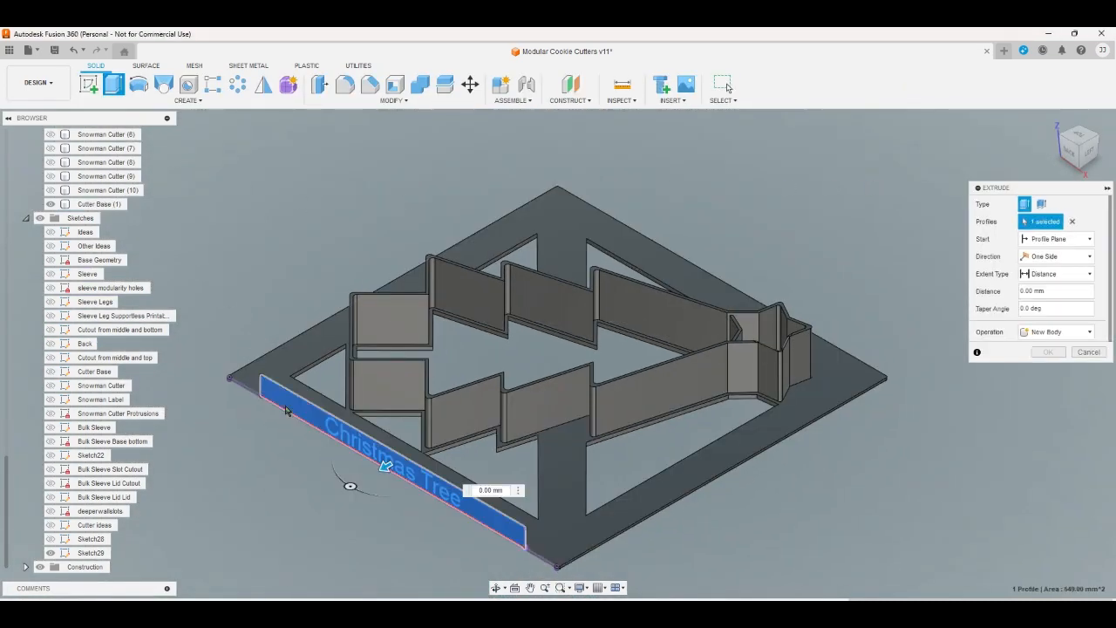
left_click(1064, 289)
type("-2*w")
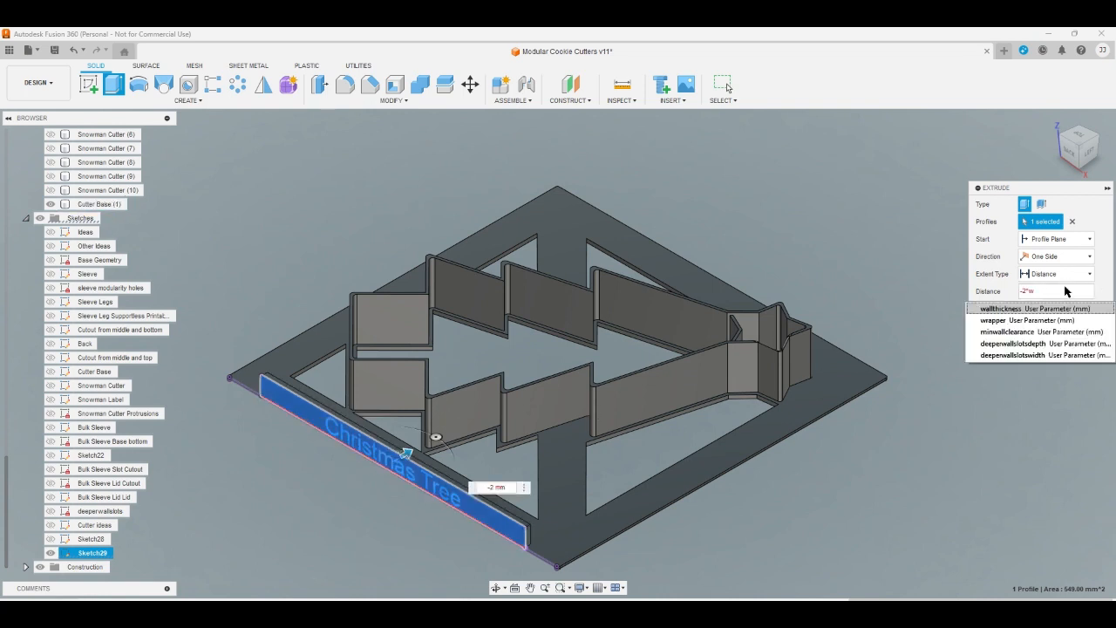
left_click(1010, 308)
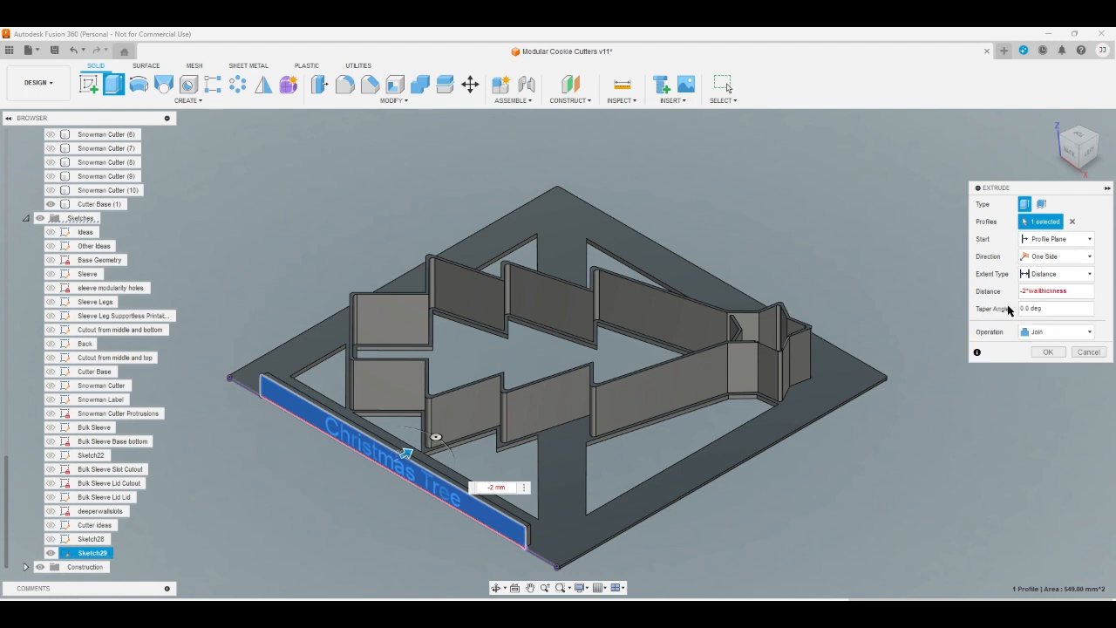
key("Return")
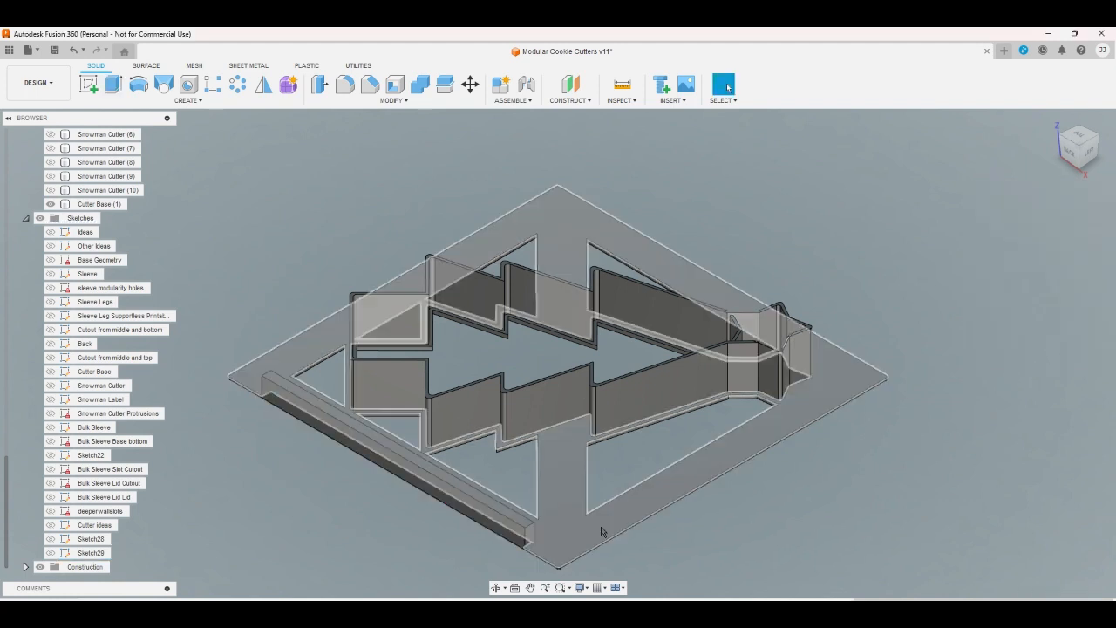
Show the label sketch, extrude the "Christmas Tree" text by -1 mm to engrave it into the label bar, and hide the sketch again
left_click(49, 552)
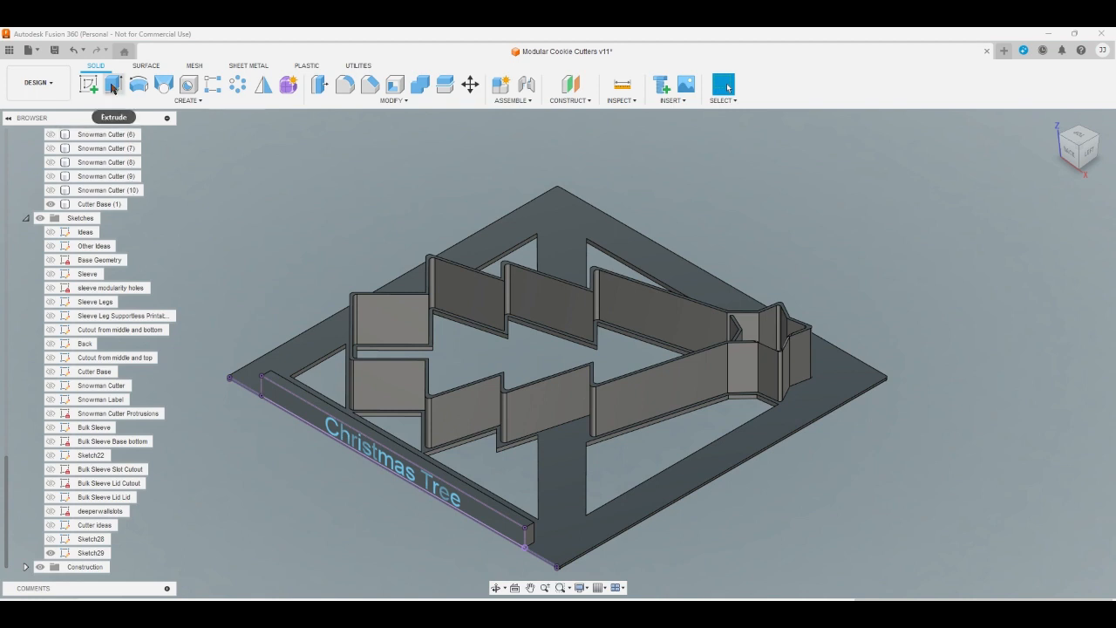
key("e")
left_click(331, 436)
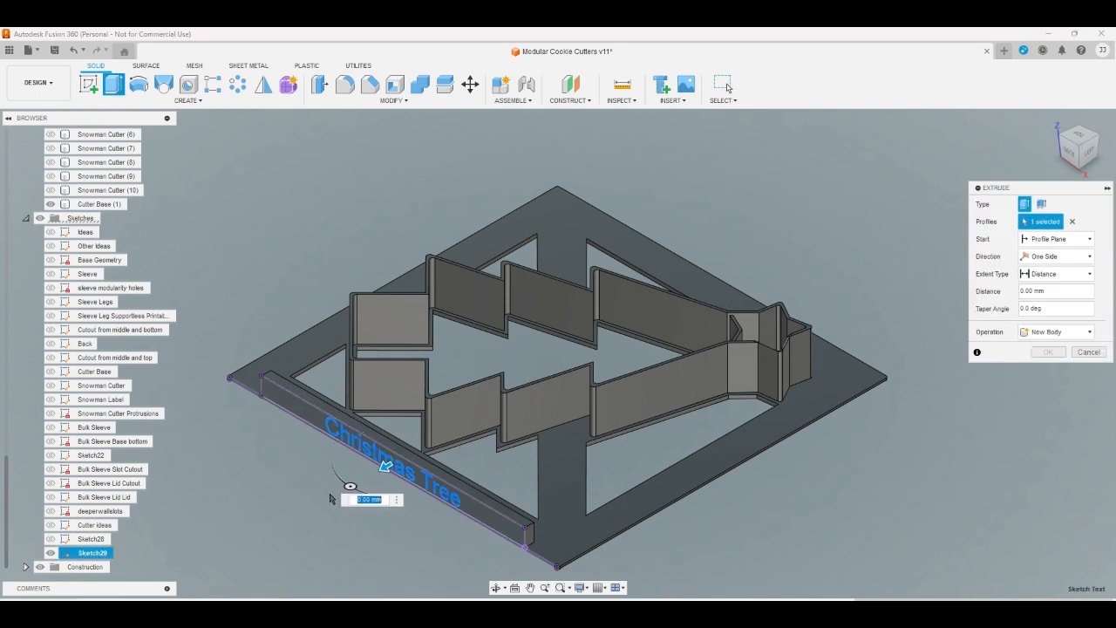
type("-1")
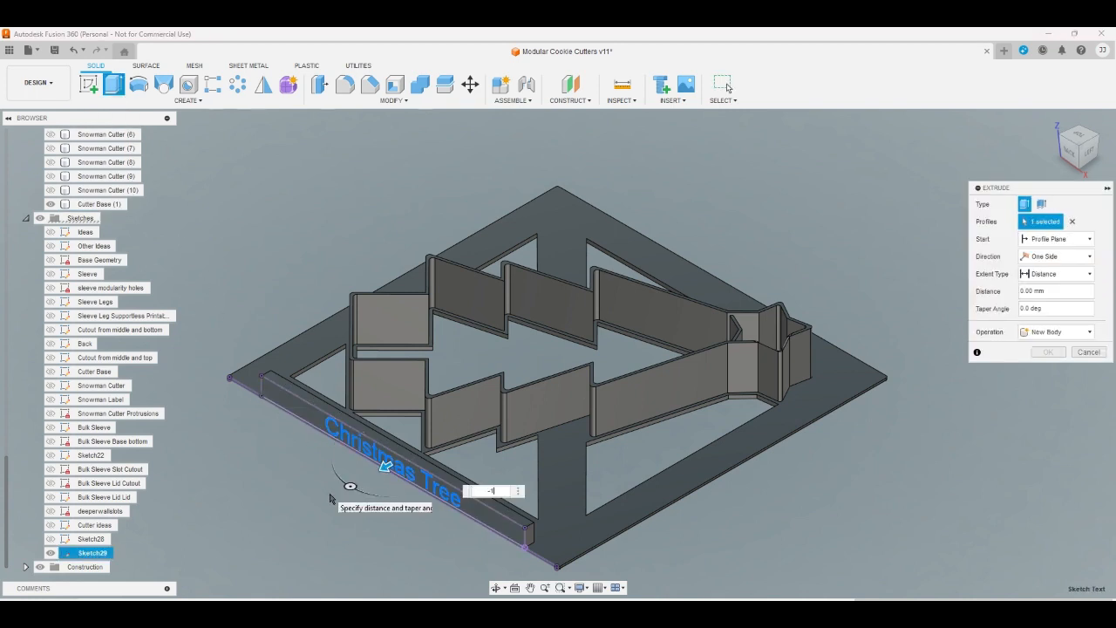
key("Return")
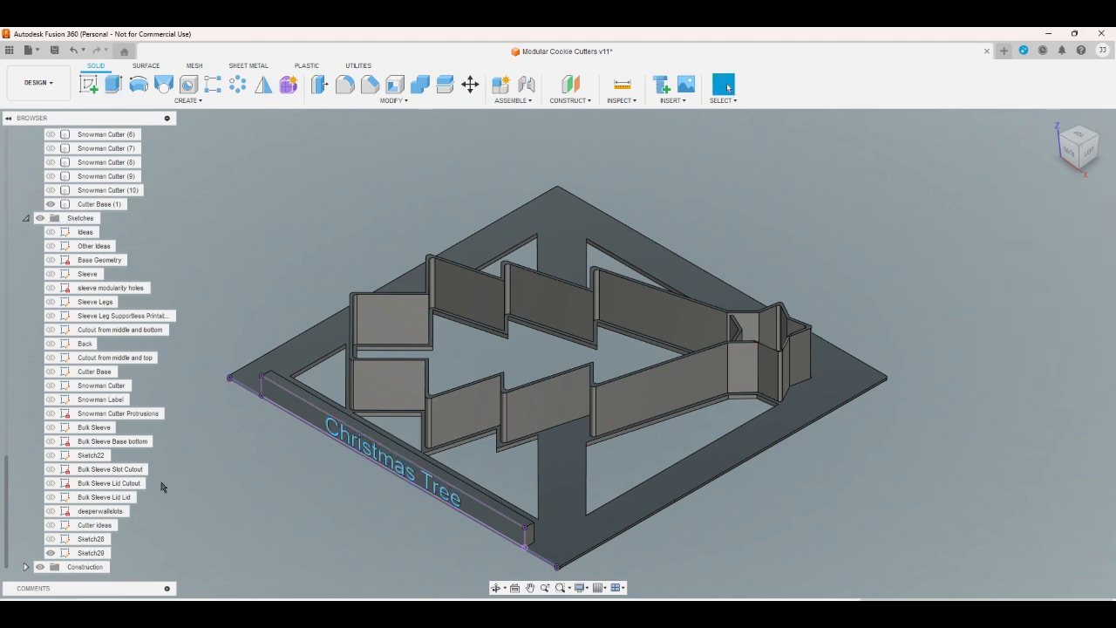
left_click(50, 553)
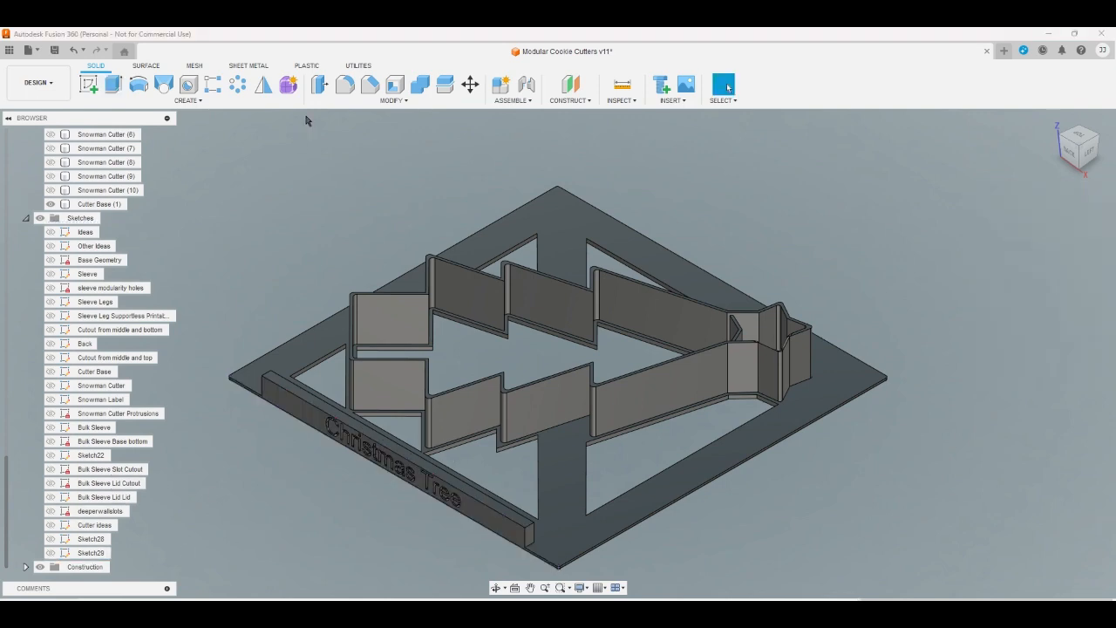
Start a fillet on the label bar, selecting its long upper edges and the edges of the end face beside "Tree"
left_click(344, 84)
scroll(523, 549, "up", 5)
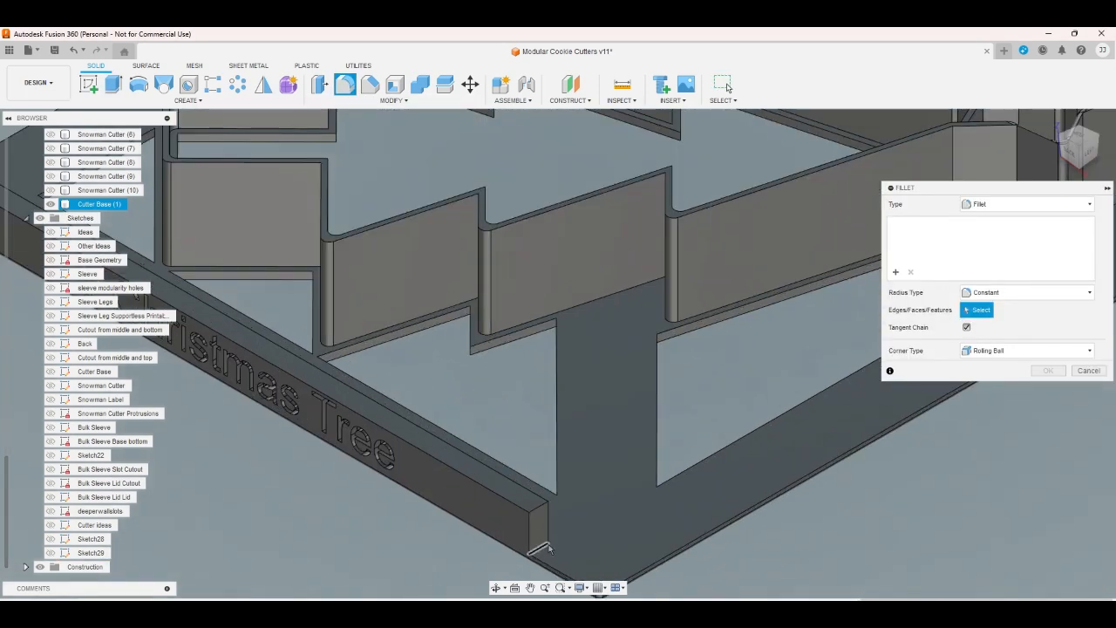
left_click(544, 541)
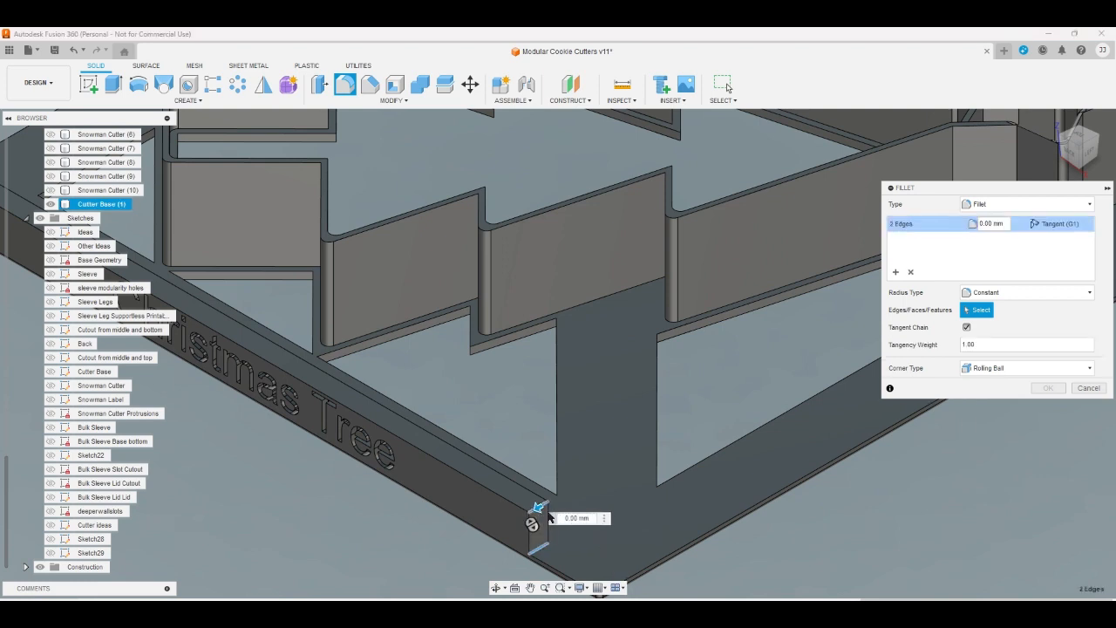
left_click(521, 507)
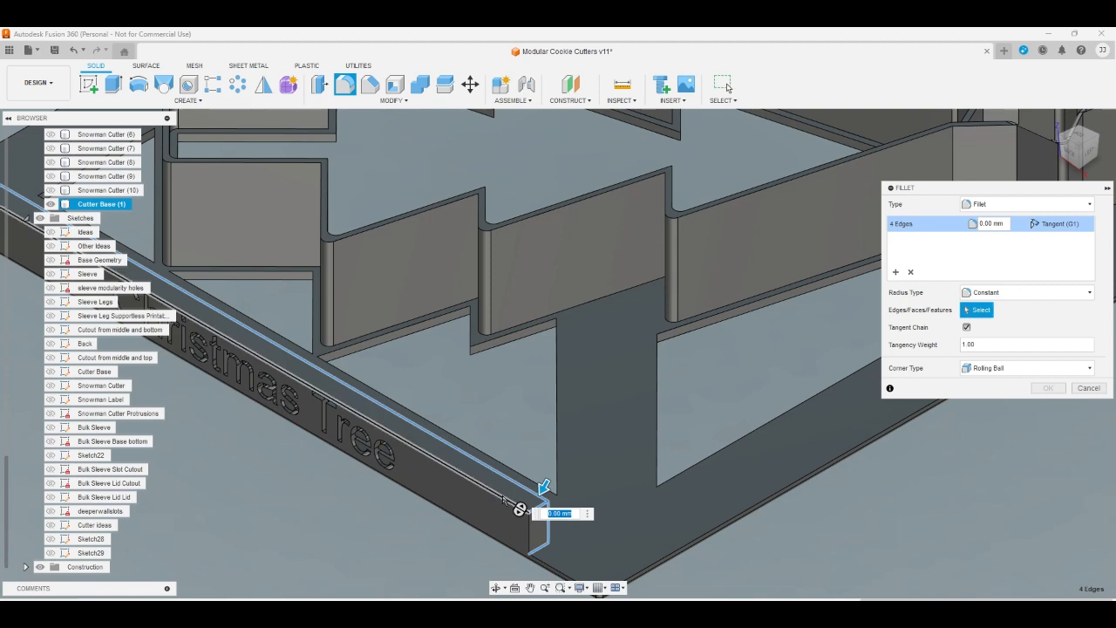
left_click(503, 496)
left_click(528, 527)
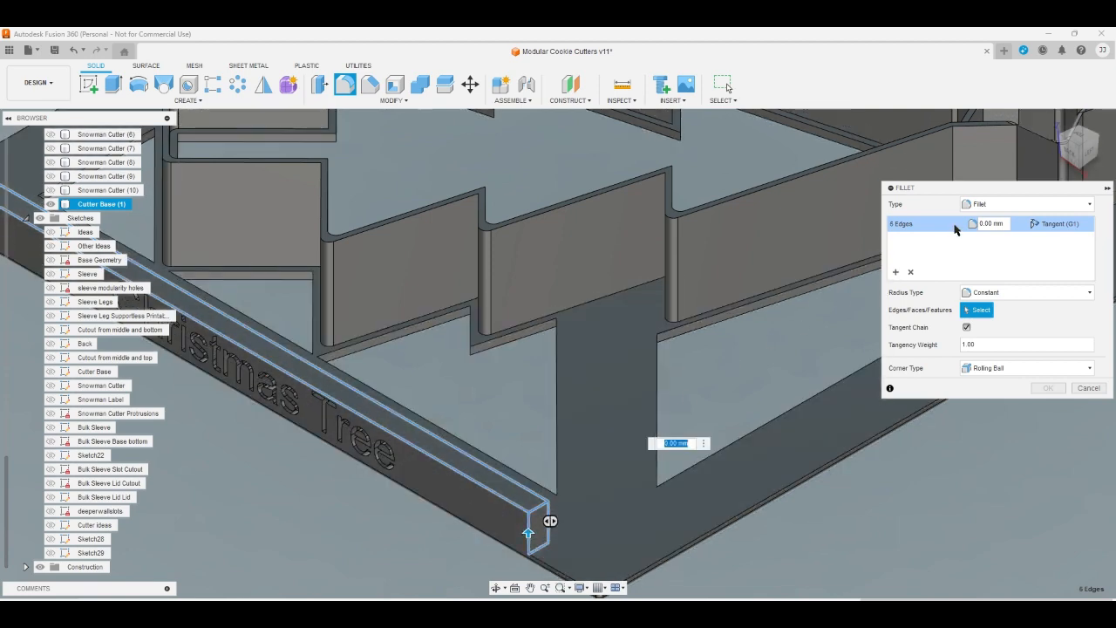
Add the edges of the label bar's end face beside "Christmas" to the fillet selection
left_click(1064, 138)
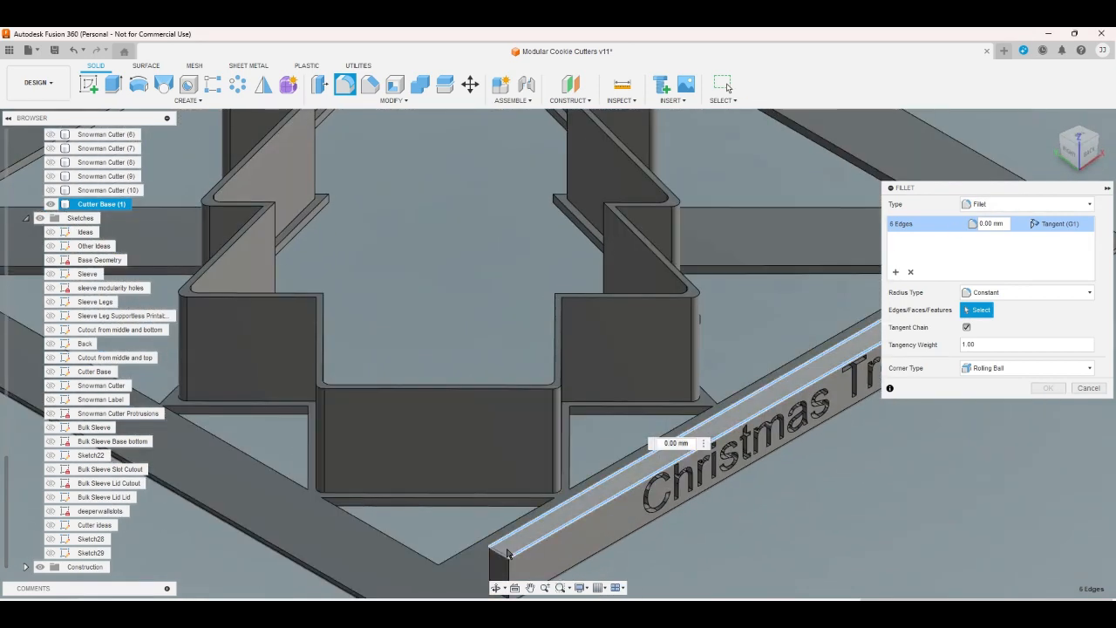
left_click(501, 552)
left_click(490, 565)
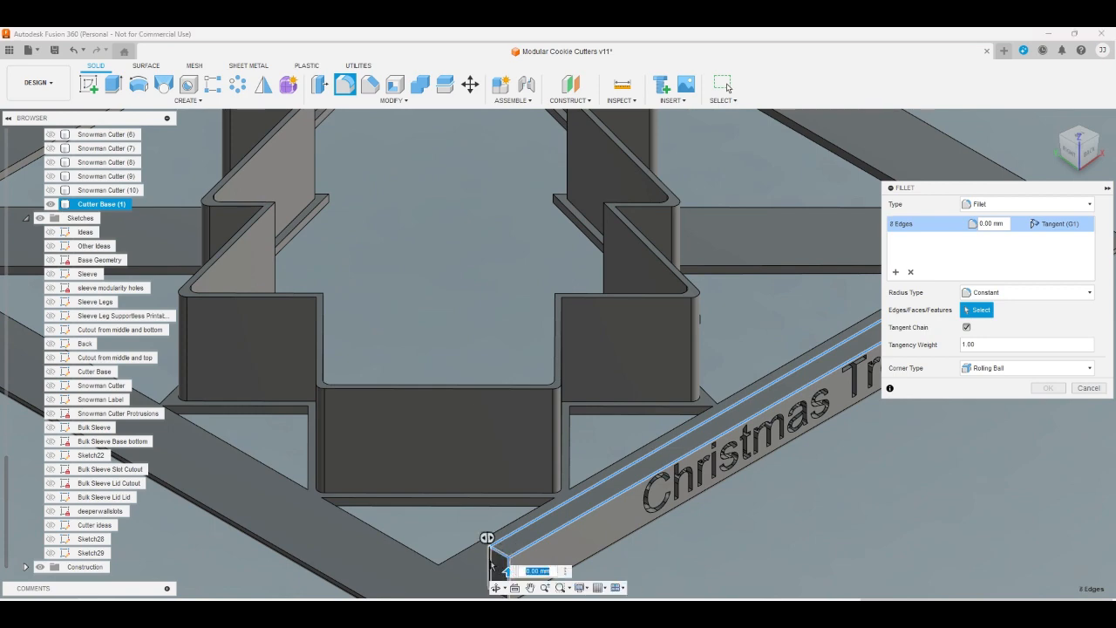
left_click(1100, 139)
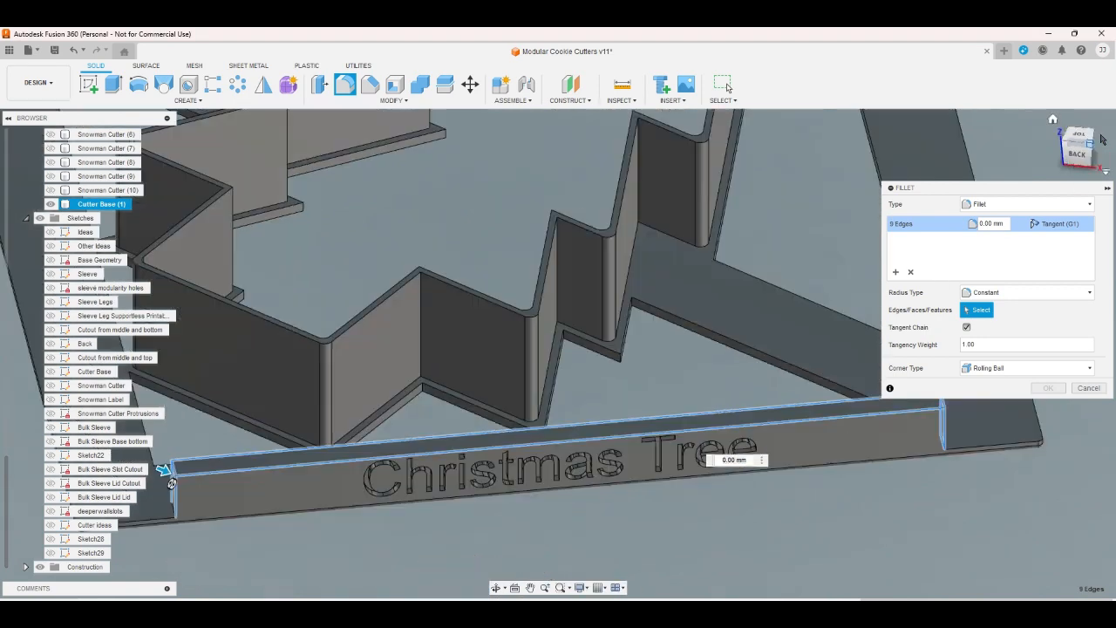
left_click(1063, 143)
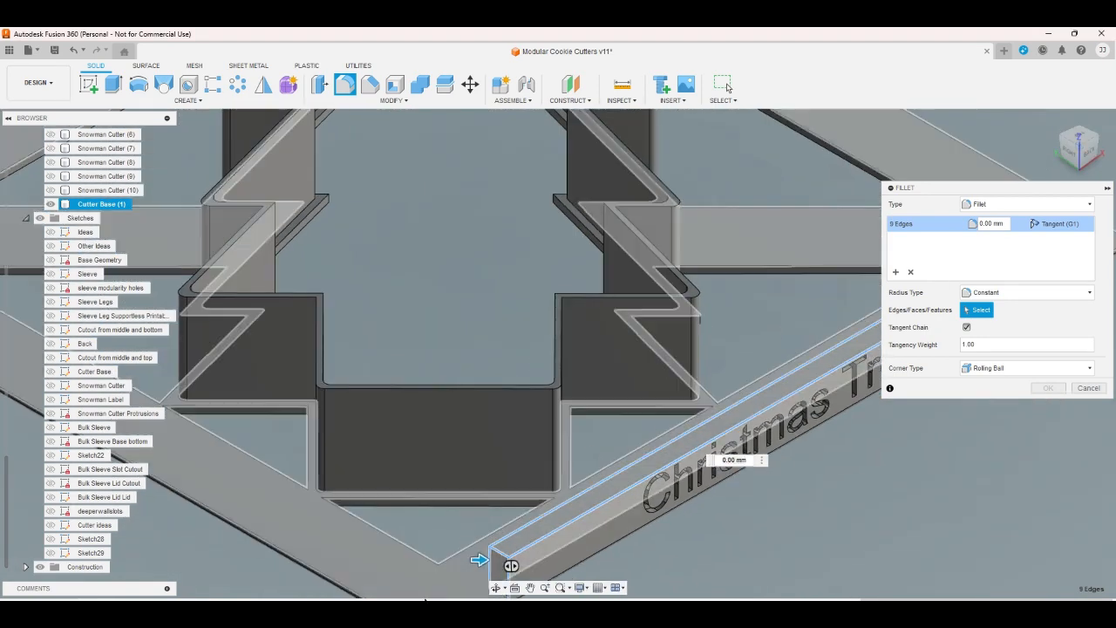
scroll(493, 553, "down", 2)
scroll(493, 554, "up", 2)
scroll(495, 557, "down", 1)
left_click(494, 563)
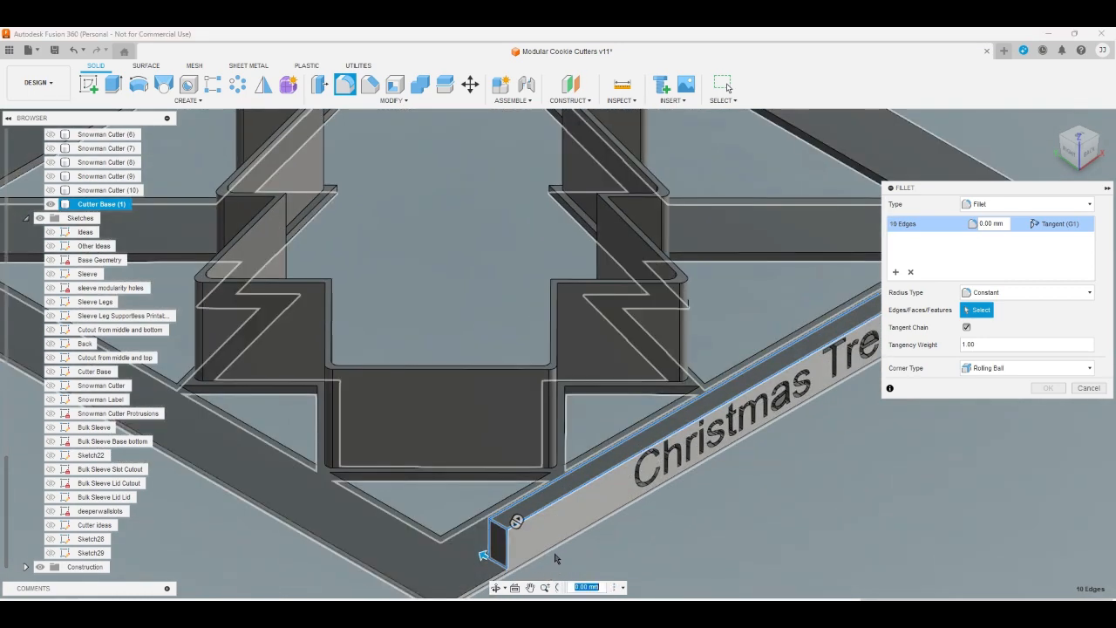
Set the fillet radius of the selected label bar edges to wallthickness/2 and finish the fillet
left_click(1006, 223)
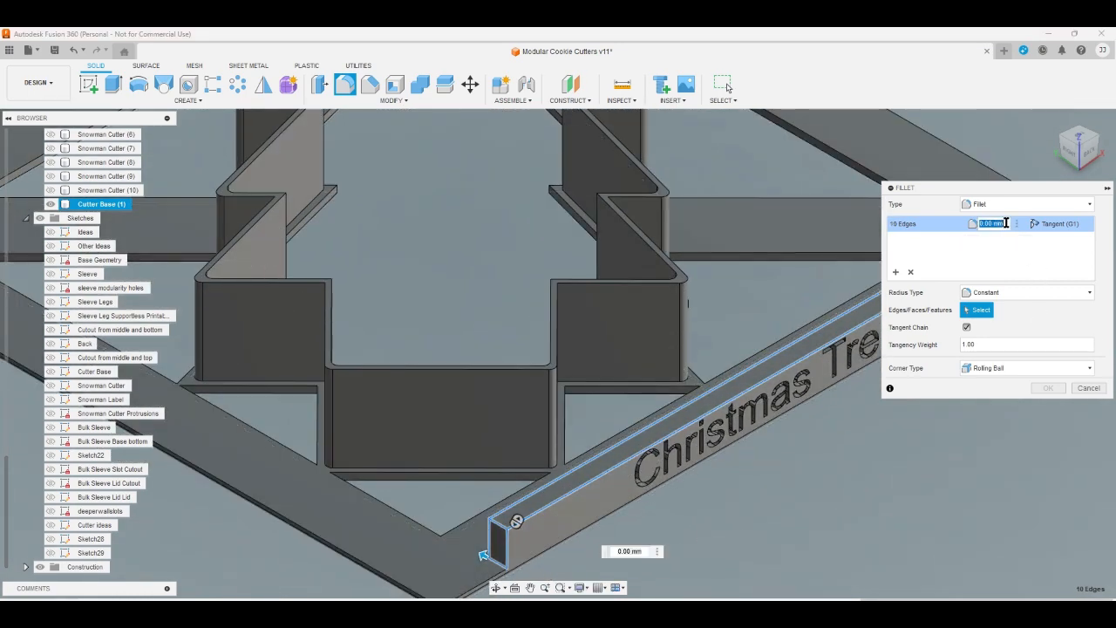
type("w")
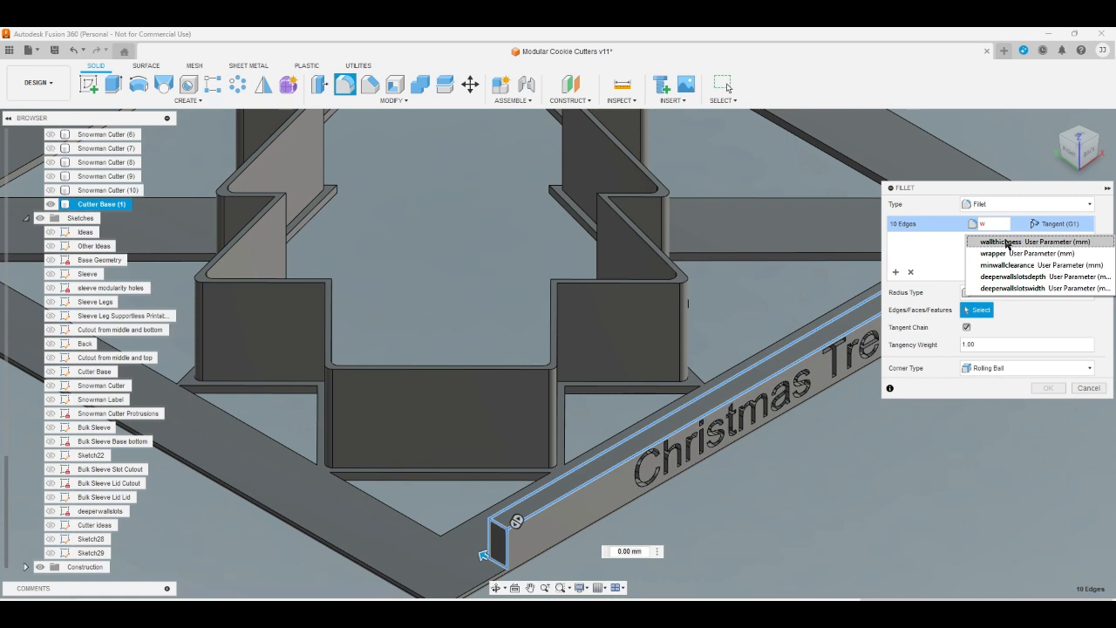
left_click(1007, 243)
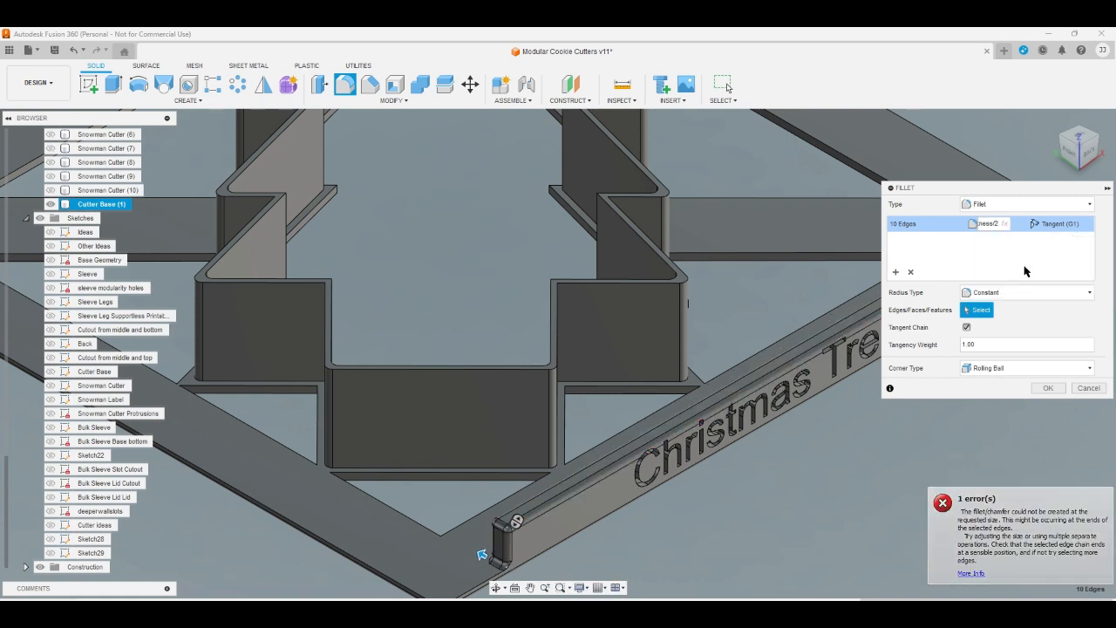
key("Escape")
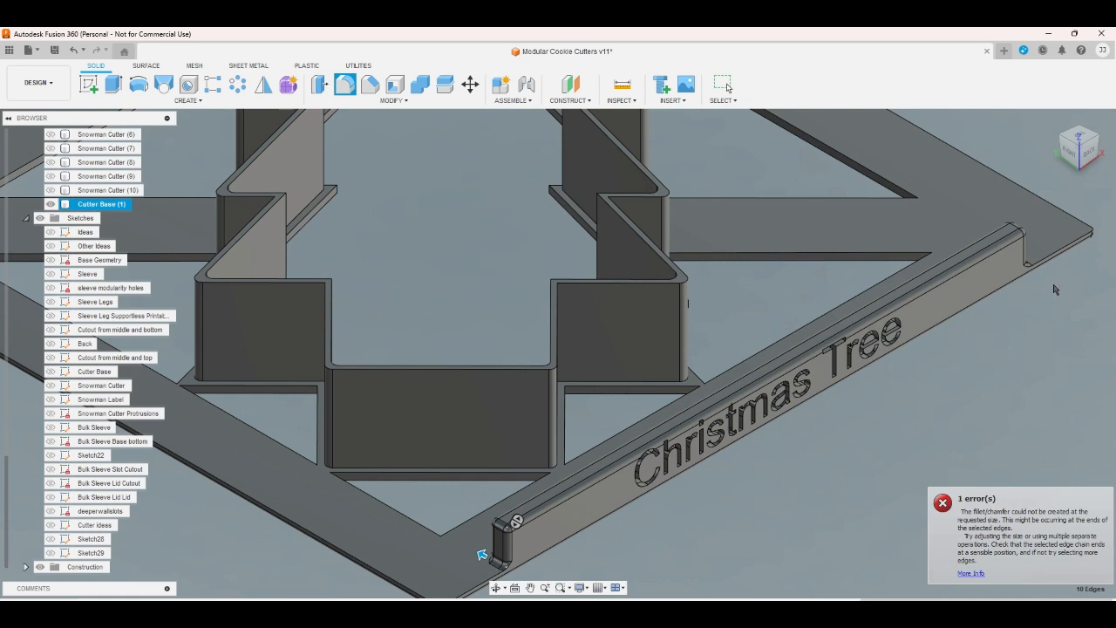
Show the Slottet Right Wall and Slottet Left Wall bodies and check the label bar's fit between them from the back
scroll(79, 206, "up", 5)
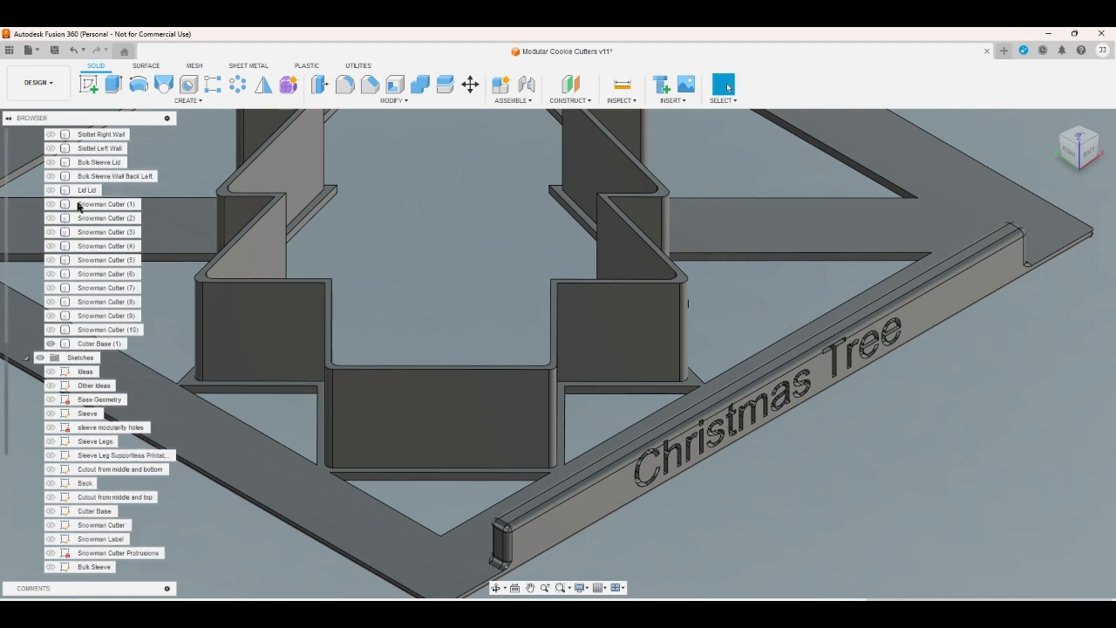
left_click(50, 204)
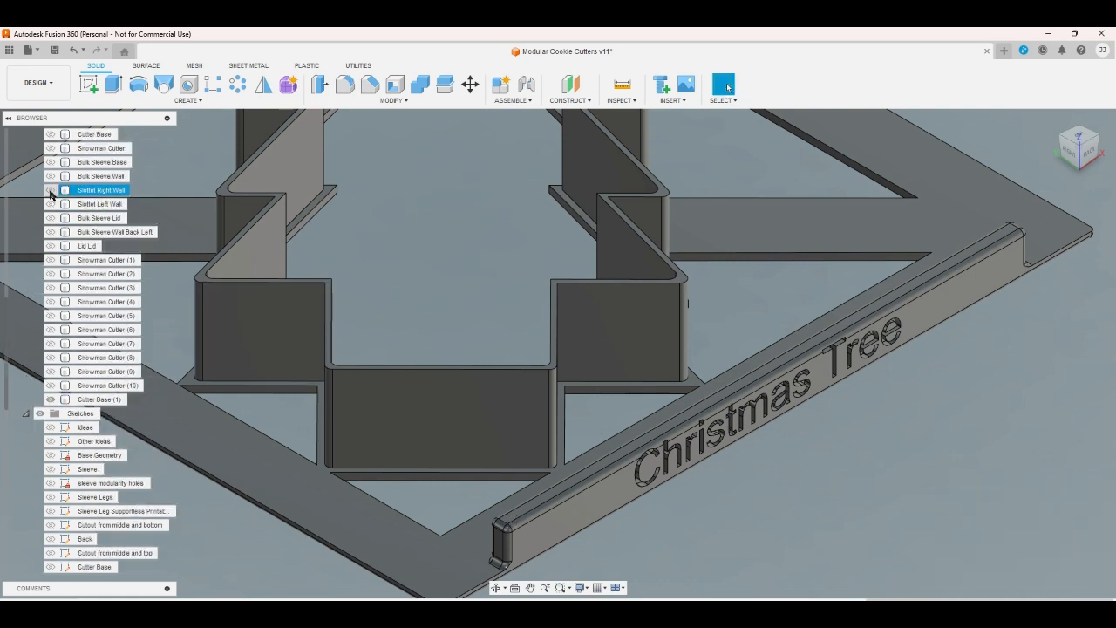
left_click(50, 190)
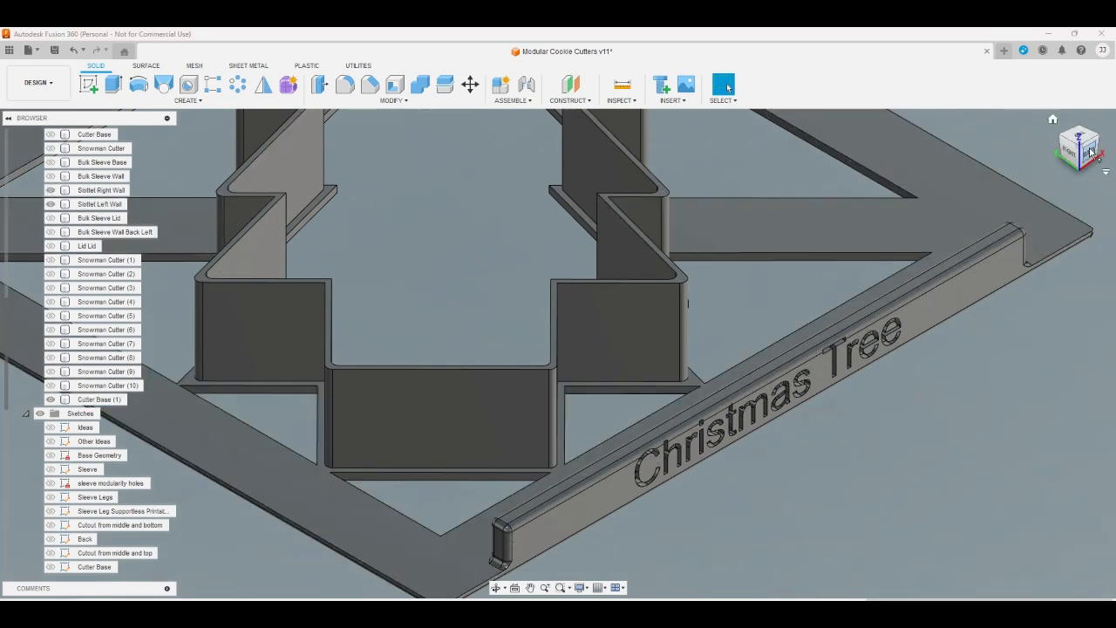
left_click(1088, 151)
scroll(1005, 308, "down", 2)
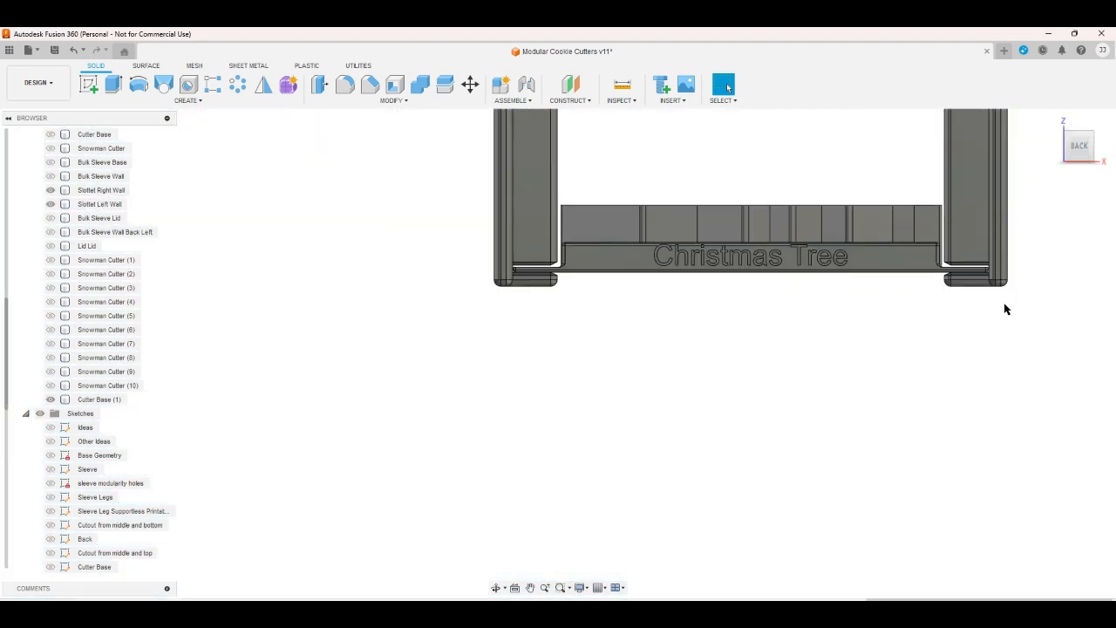
scroll(950, 306, "up", 2)
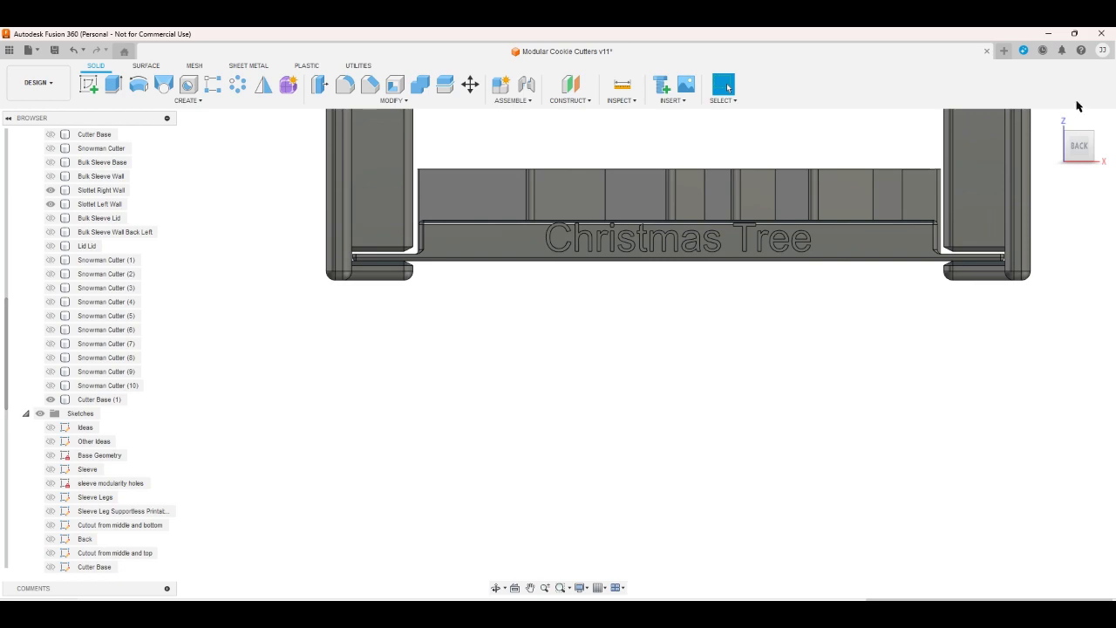
left_click(1053, 122)
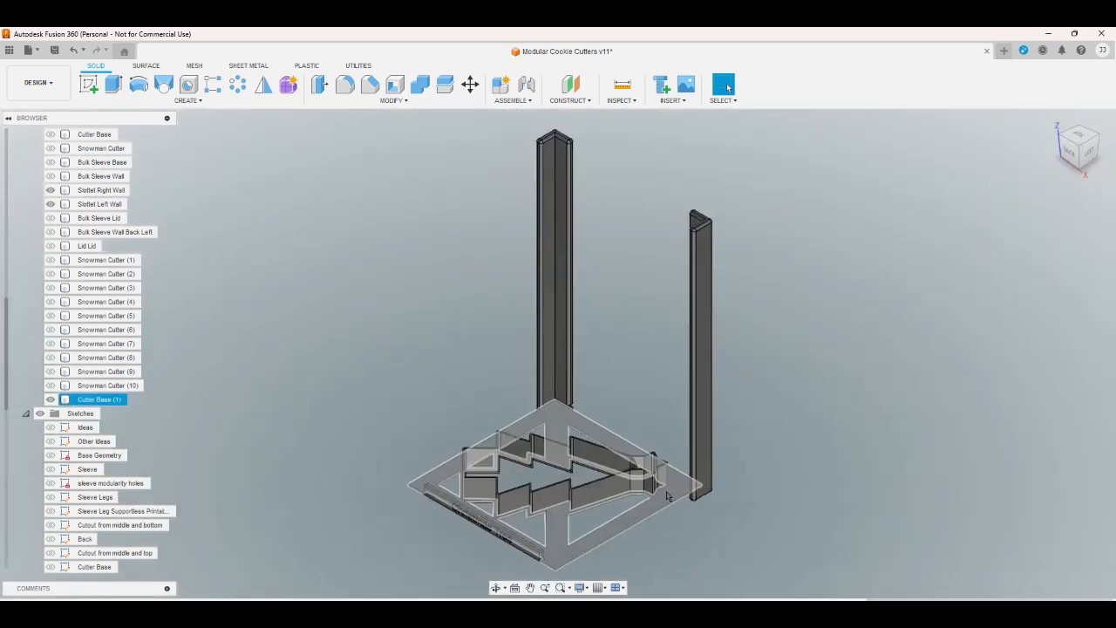
scroll(491, 566, "up", 4)
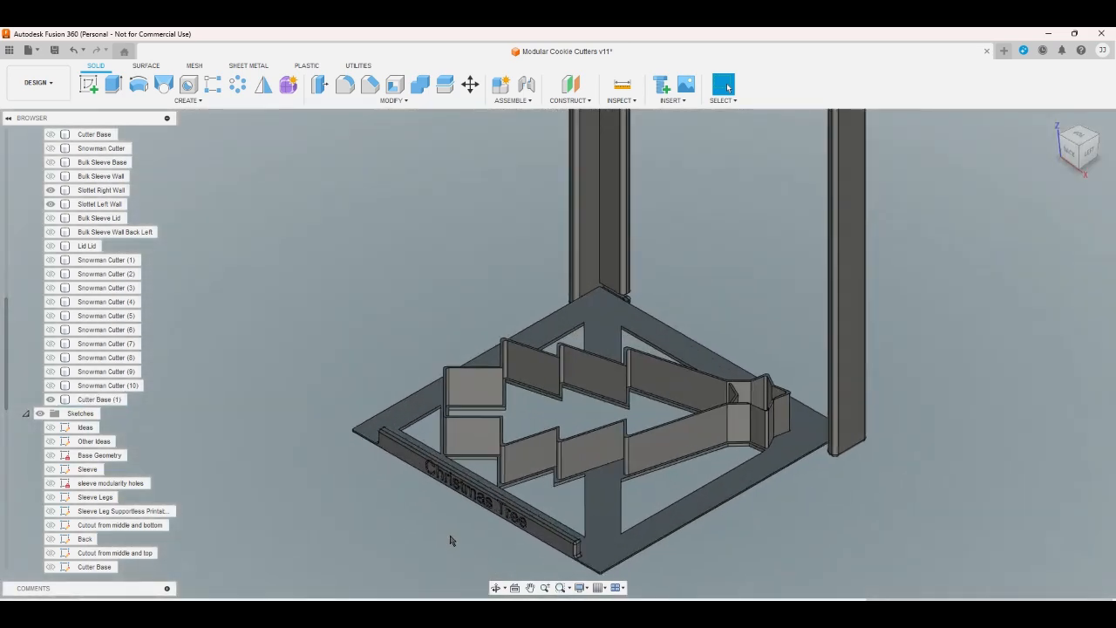
Rename the Cutter Base (1) body as "Christmas Tree Cutter"
right_click(100, 401)
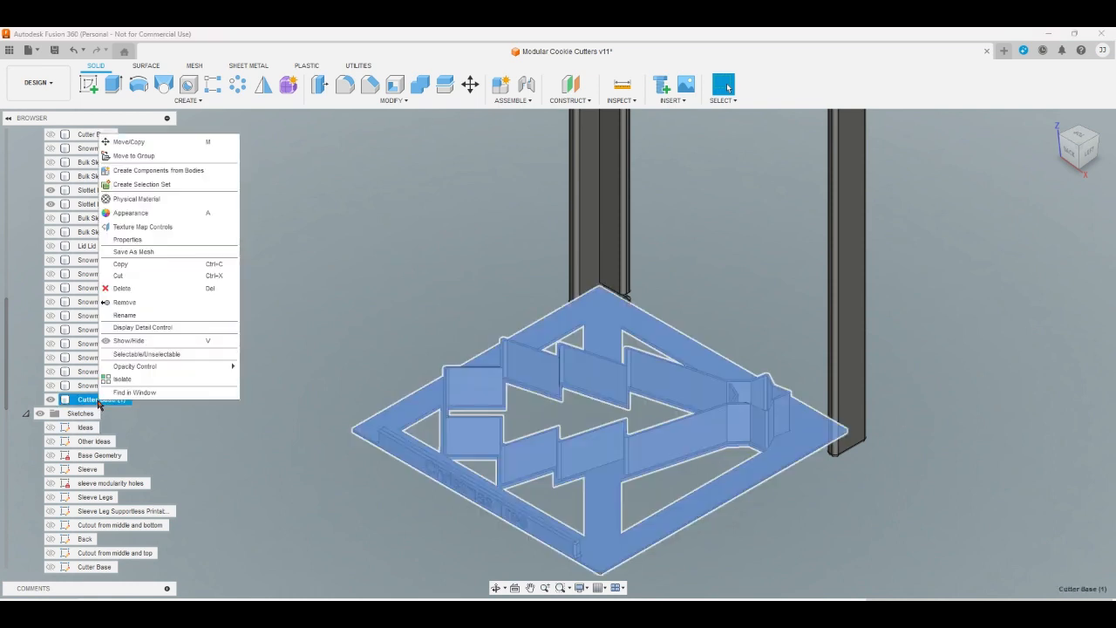
left_click(129, 314)
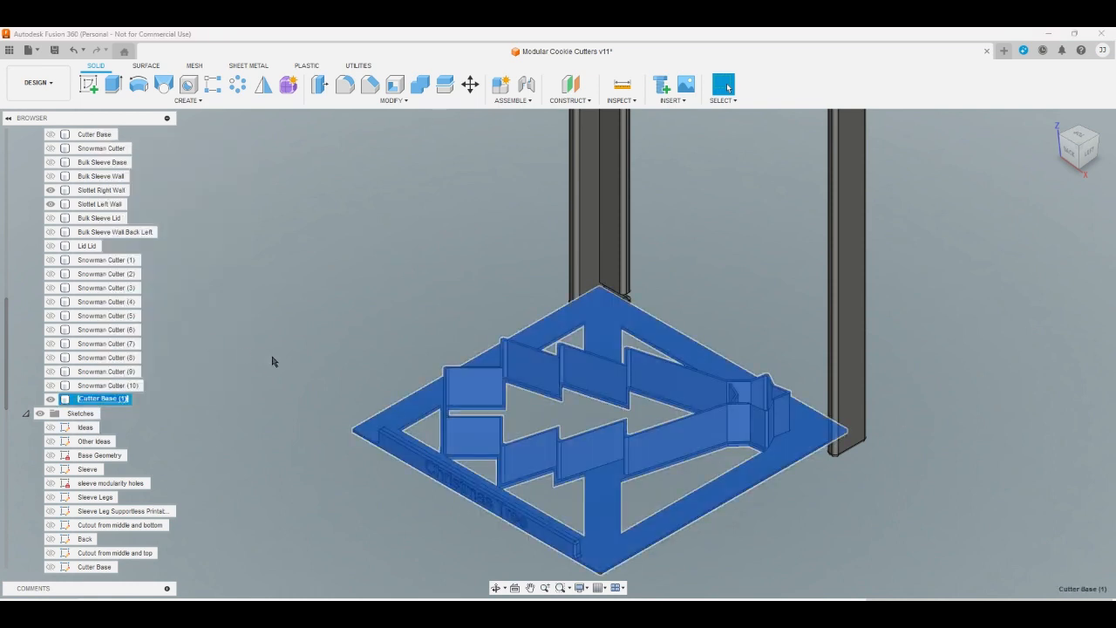
type("Tree Cutter")
key("Return")
left_click(272, 361)
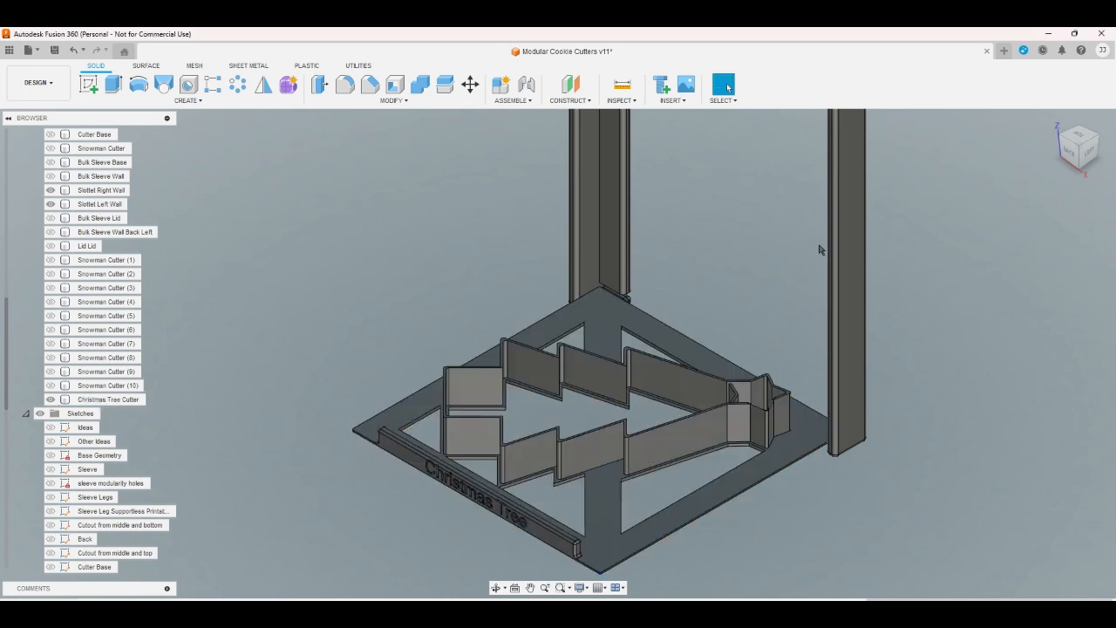
Show the Snowman Cutter body together with the tree cutter and the two slotted walls
left_click(1053, 122)
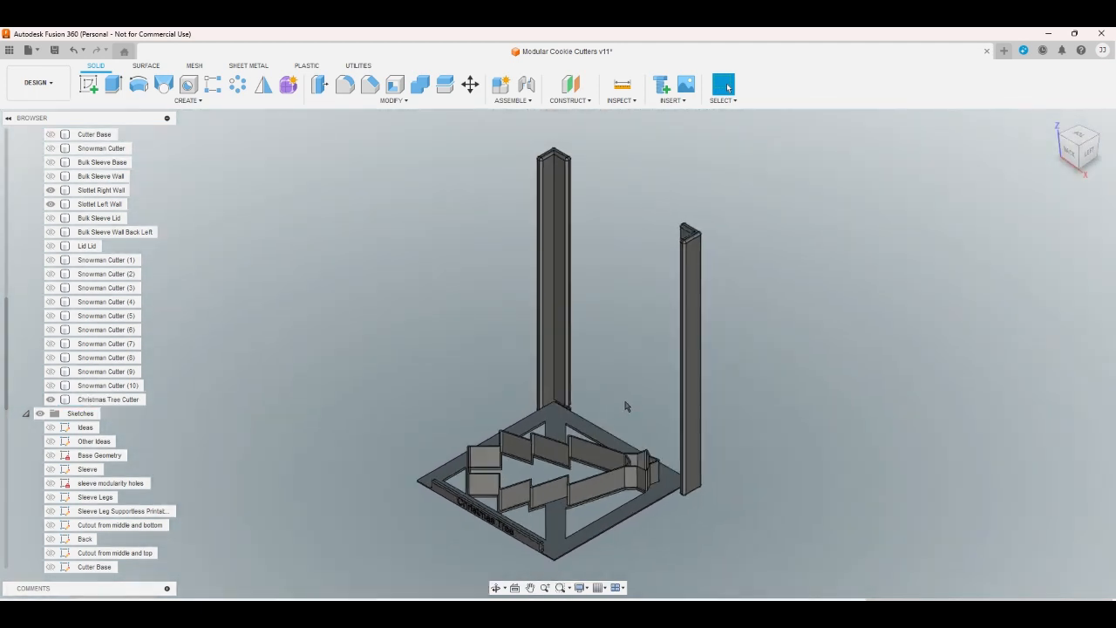
scroll(92, 199, "up", 3)
left_click(50, 191)
left_click(51, 204)
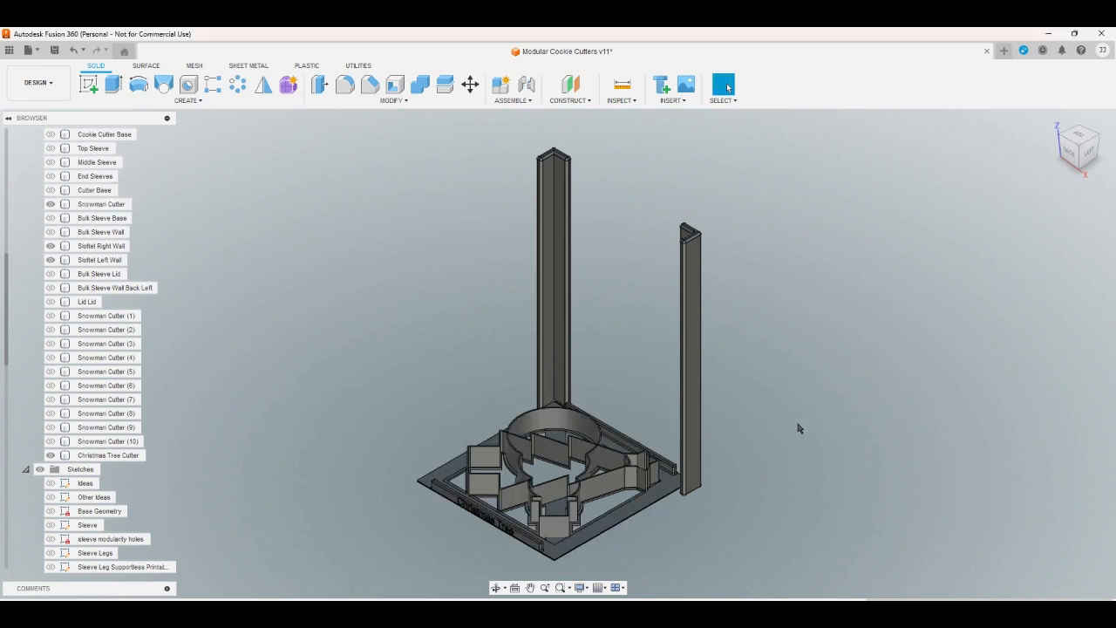
scroll(644, 528, "up", 3)
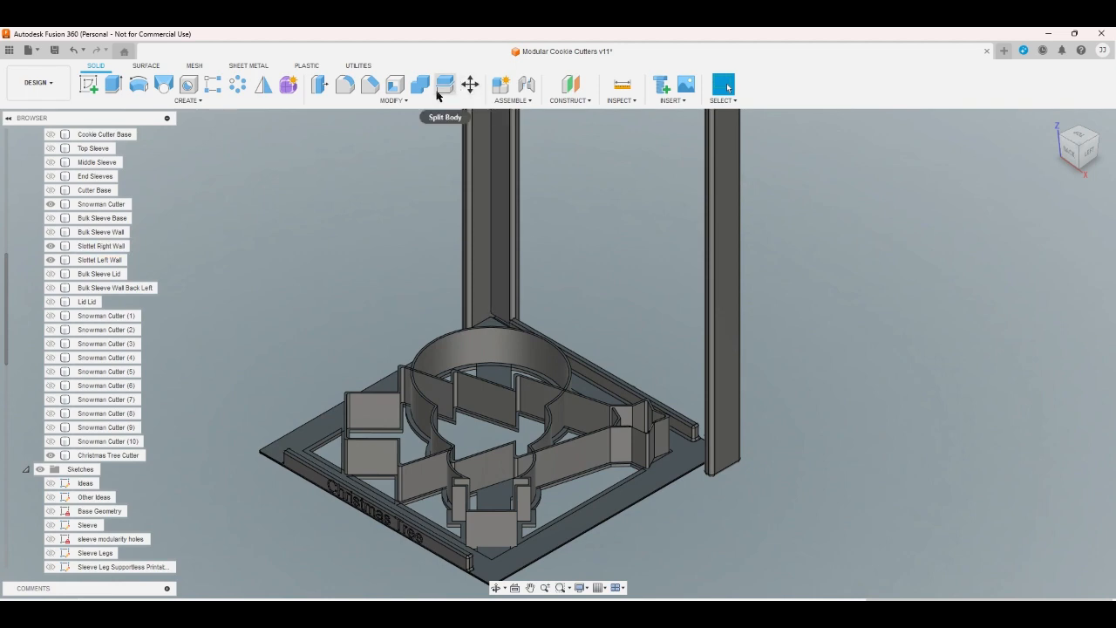
Start moving the Snowman Cutter body and raise it along Z by cutterbase + cutterheight
left_click(470, 87)
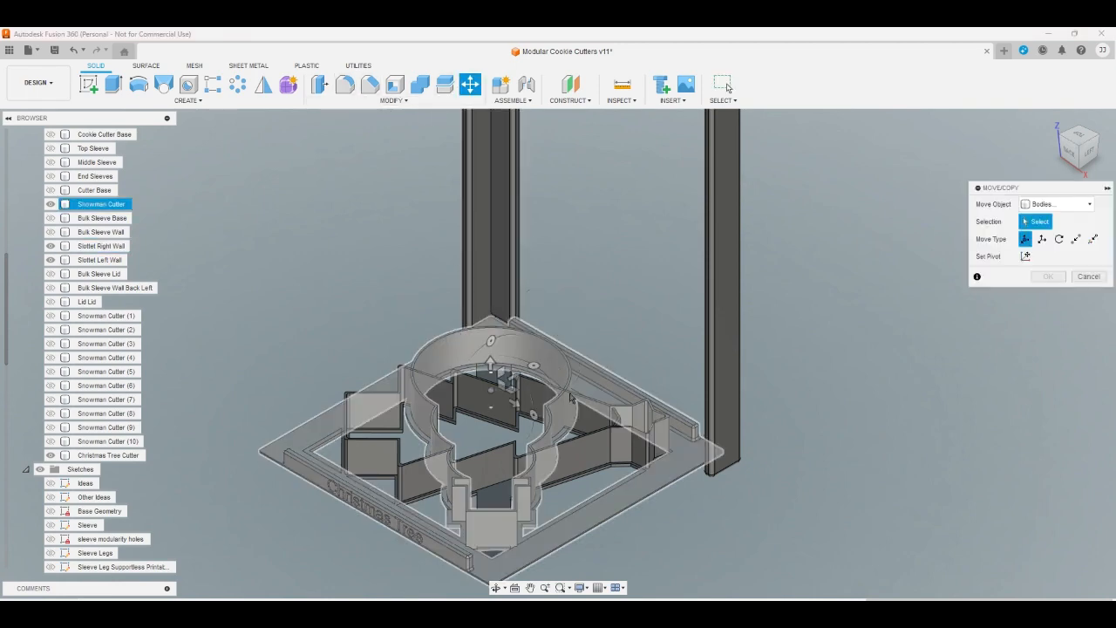
left_click(645, 480)
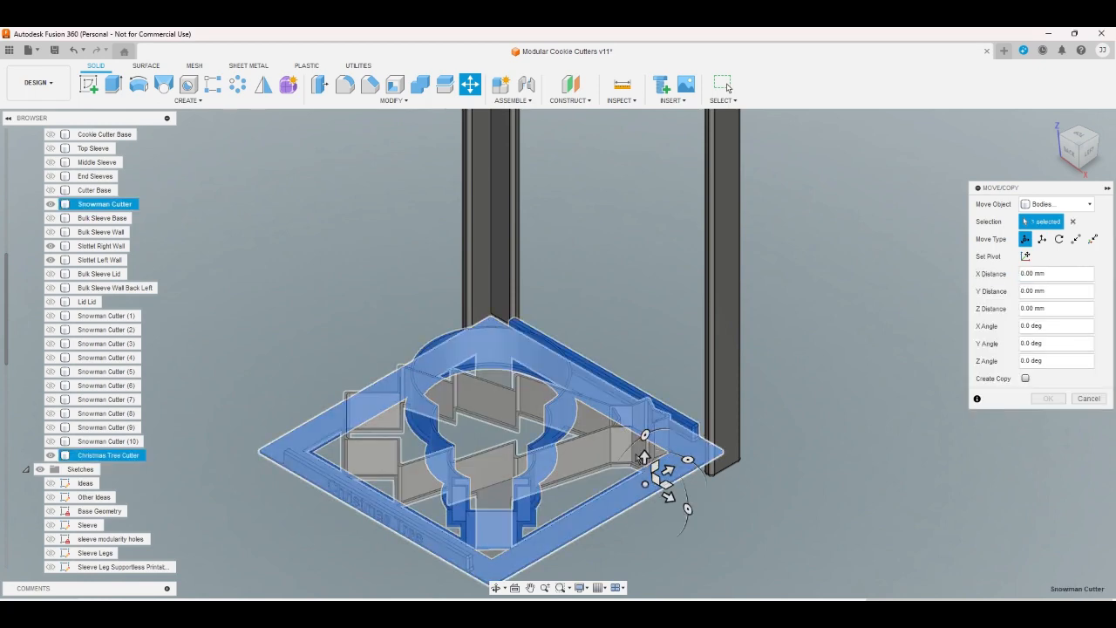
left_click(644, 456)
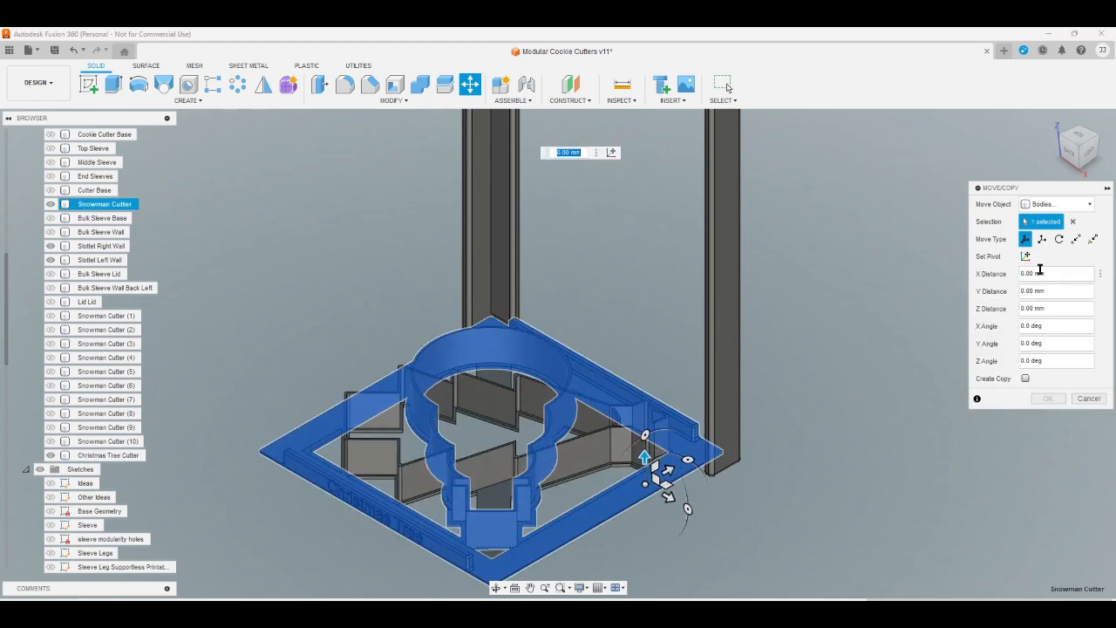
type("c")
key("Down")
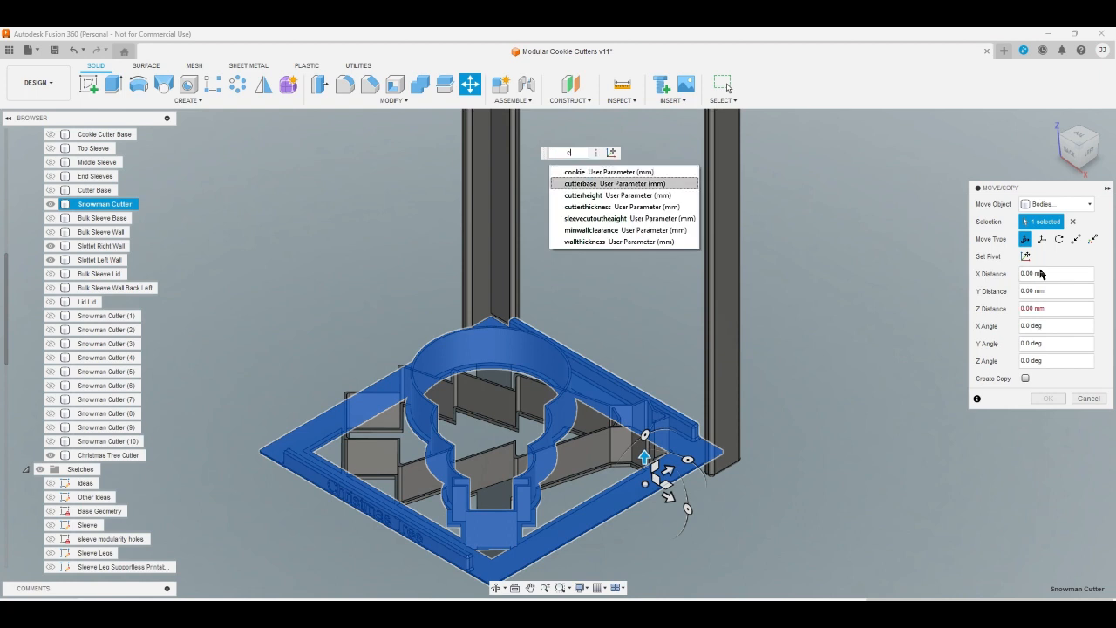
key("Return")
type("+c")
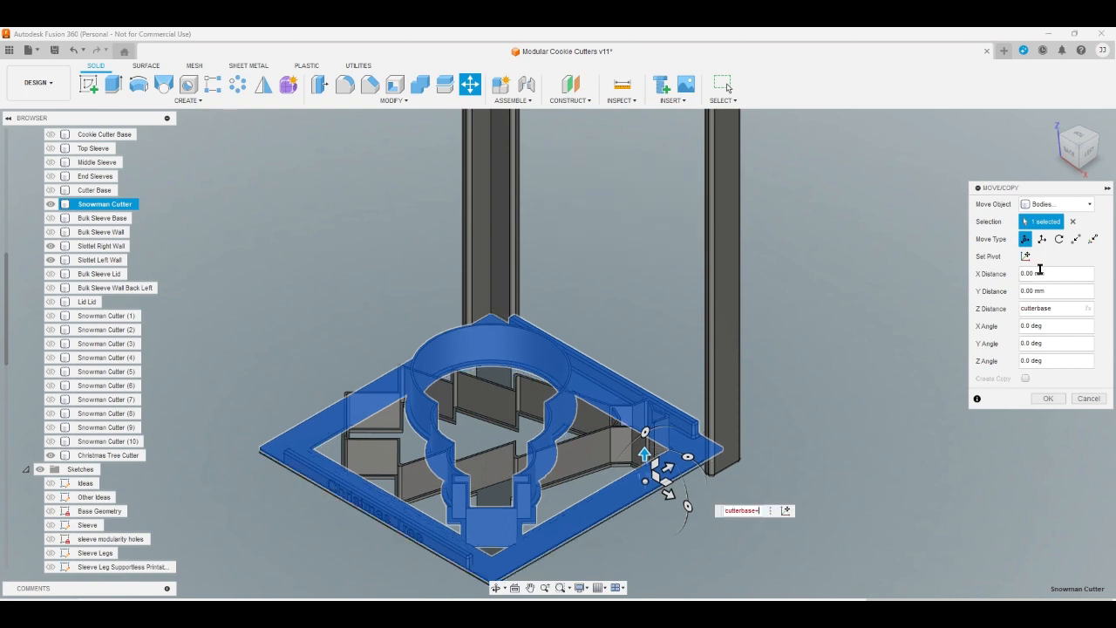
key("Down")
key("Down")
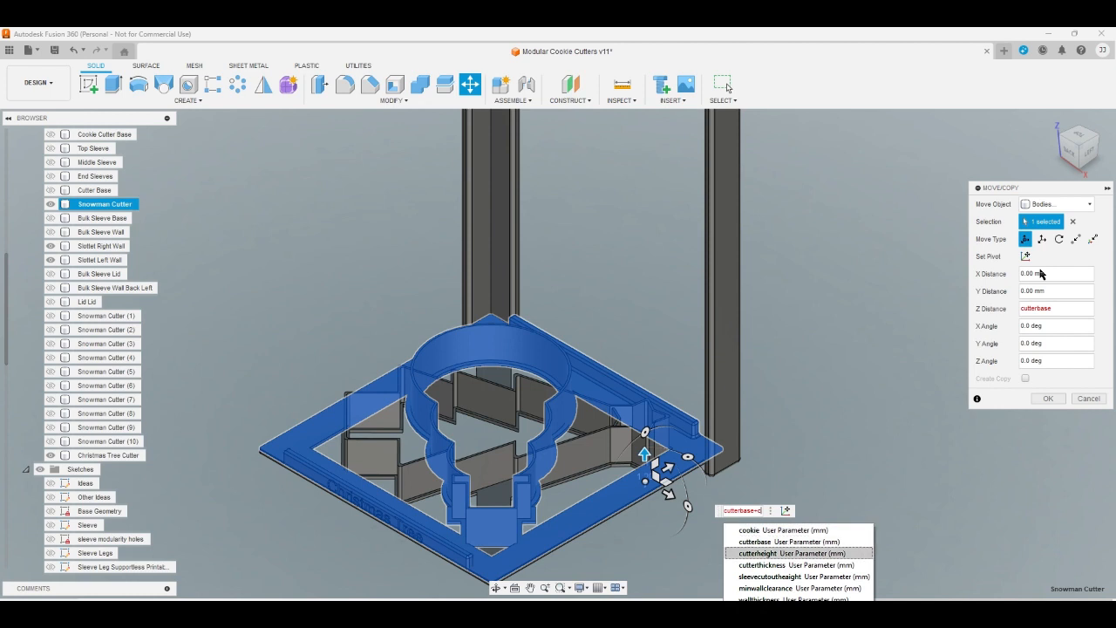
key("Return")
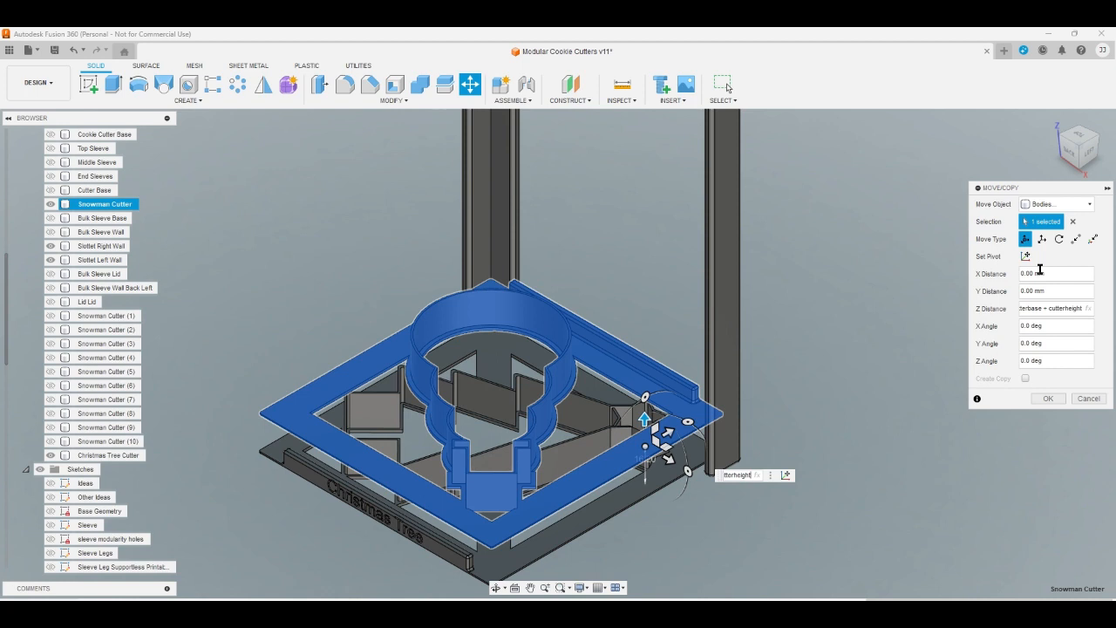
Rotate the raised Snowman Cutter by -180 degrees about the Z axis within the same move
left_click(1058, 239)
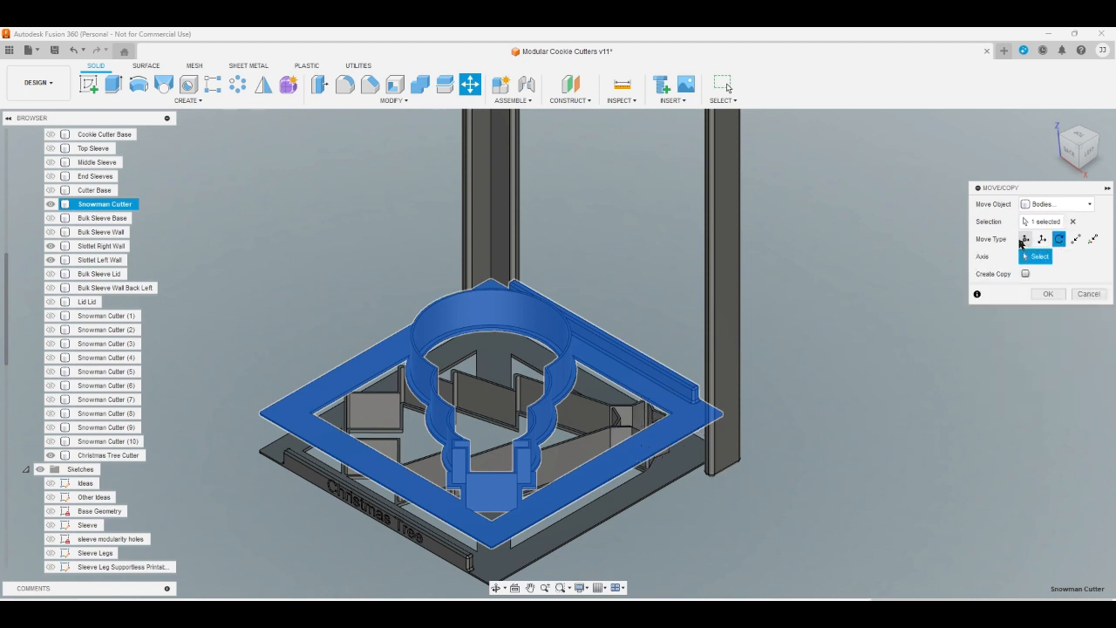
left_click(1024, 240)
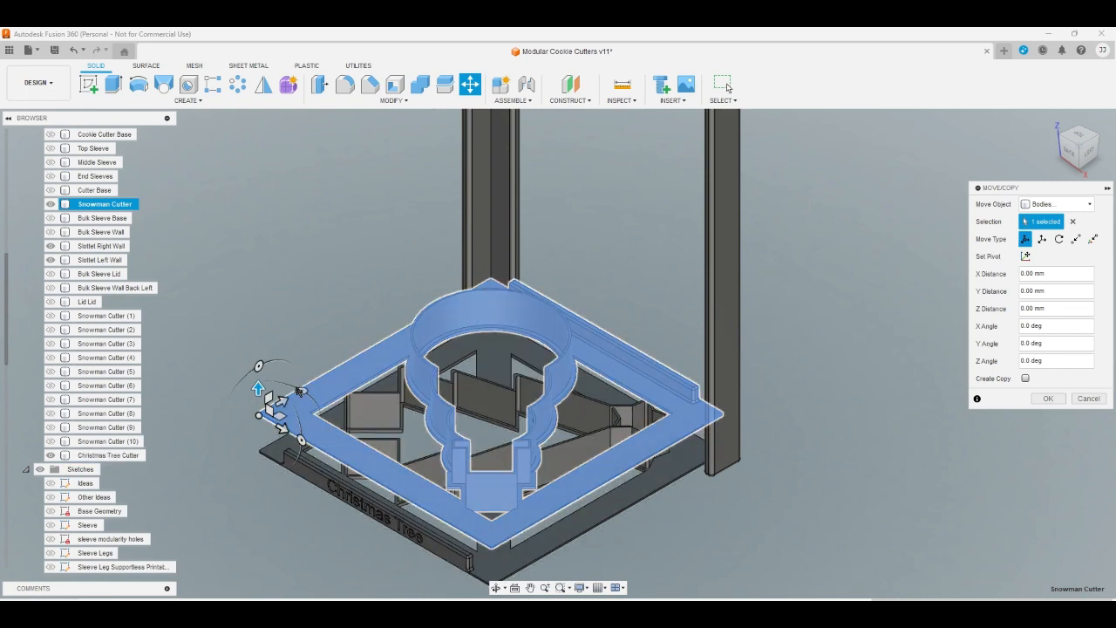
left_click_drag(300, 390, 245, 423)
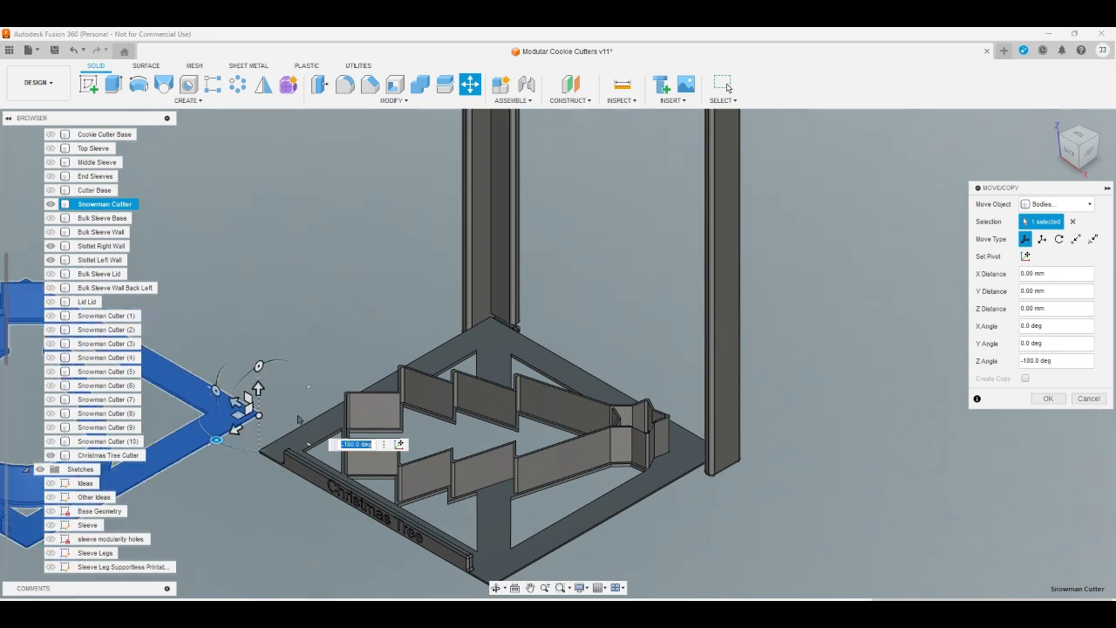
Reposition the rotated Snowman Cutter over the tree cutter between the corner walls, ending with a -20 mm Y shift, and apply the move
left_click_drag(259, 416, 624, 389)
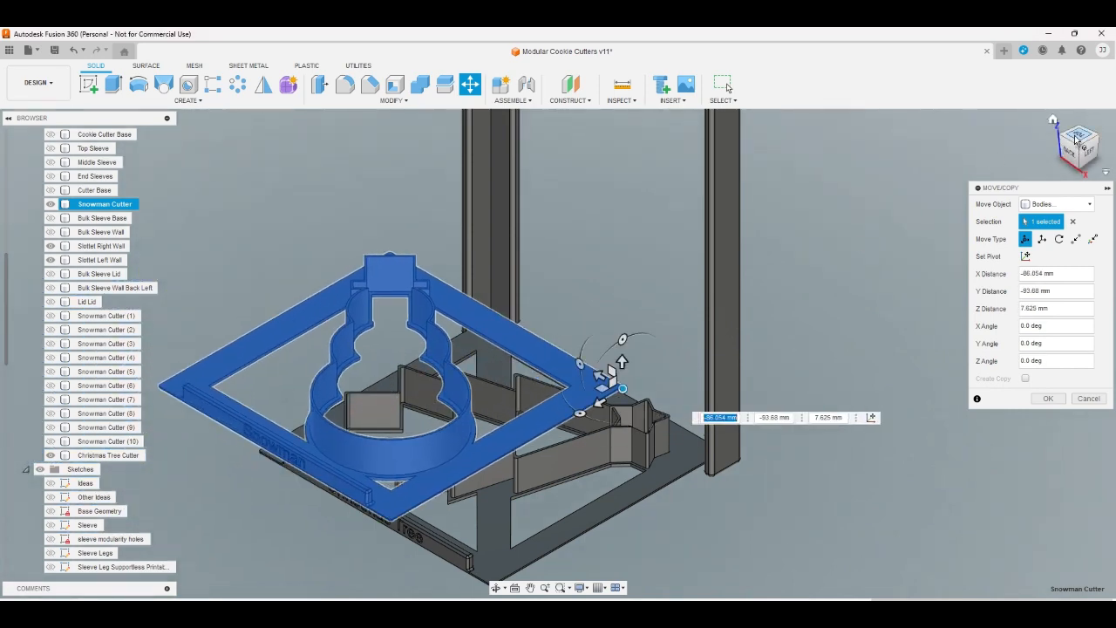
left_click(1076, 137)
left_click_drag(521, 261, 637, 236)
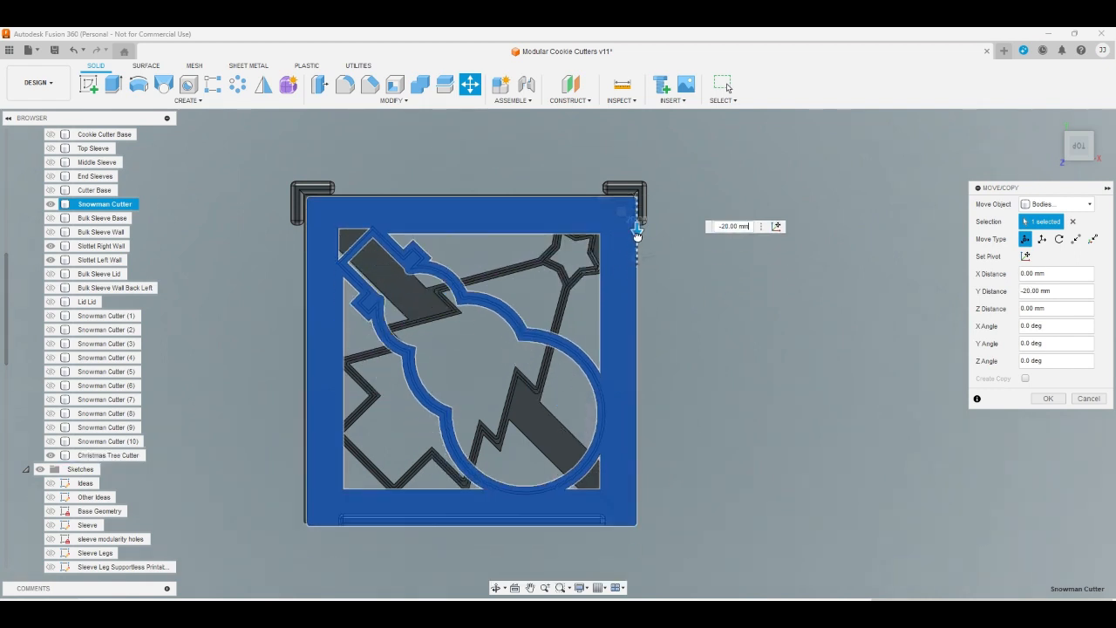
left_click(1047, 398)
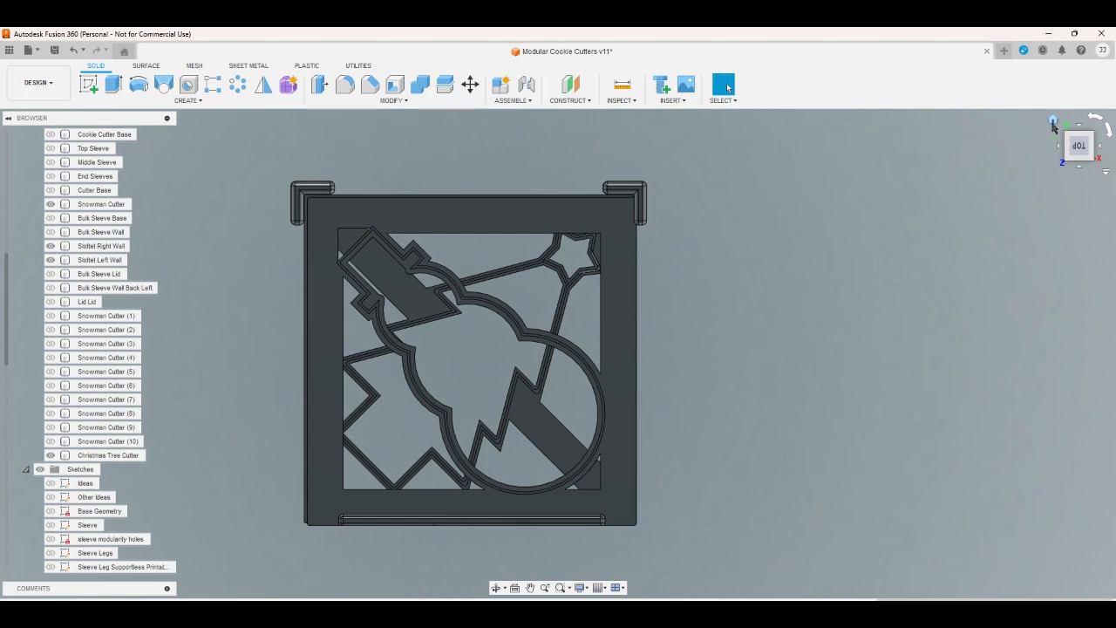
Lower the Snowman Cutter body 10 mm along Z so it sits closer above the tree cutter
left_click(1052, 122)
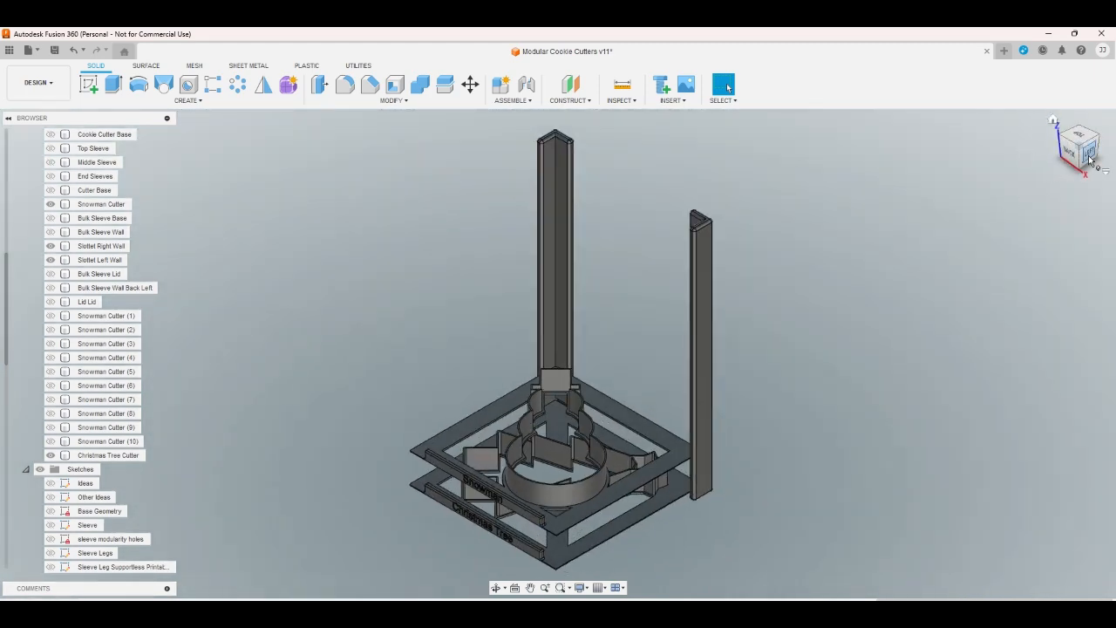
left_click(1088, 158)
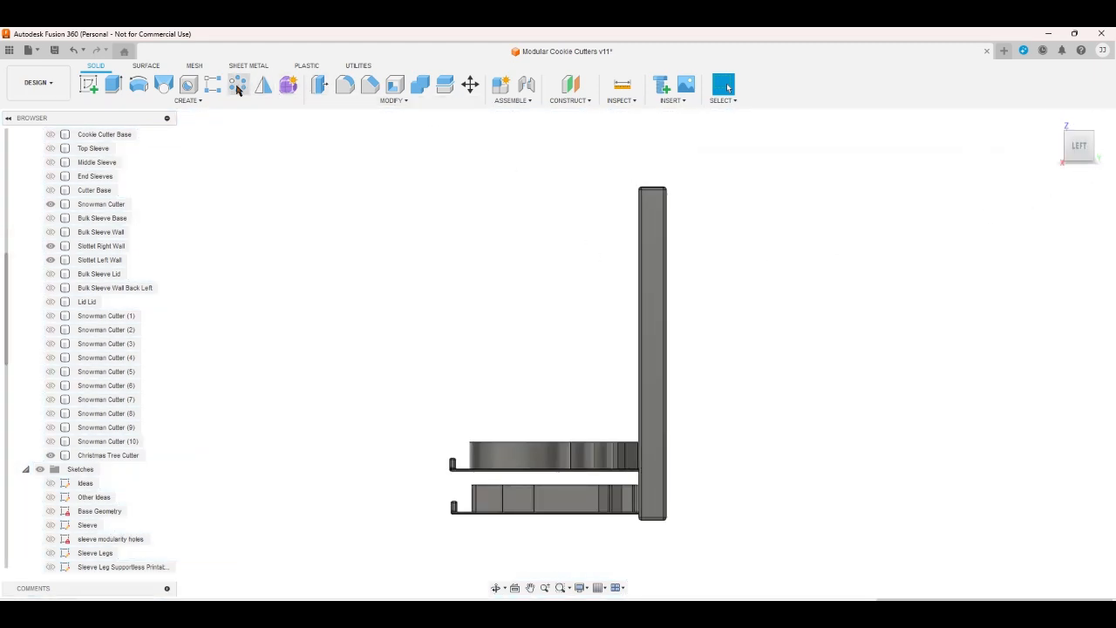
left_click(470, 83)
left_click(540, 451)
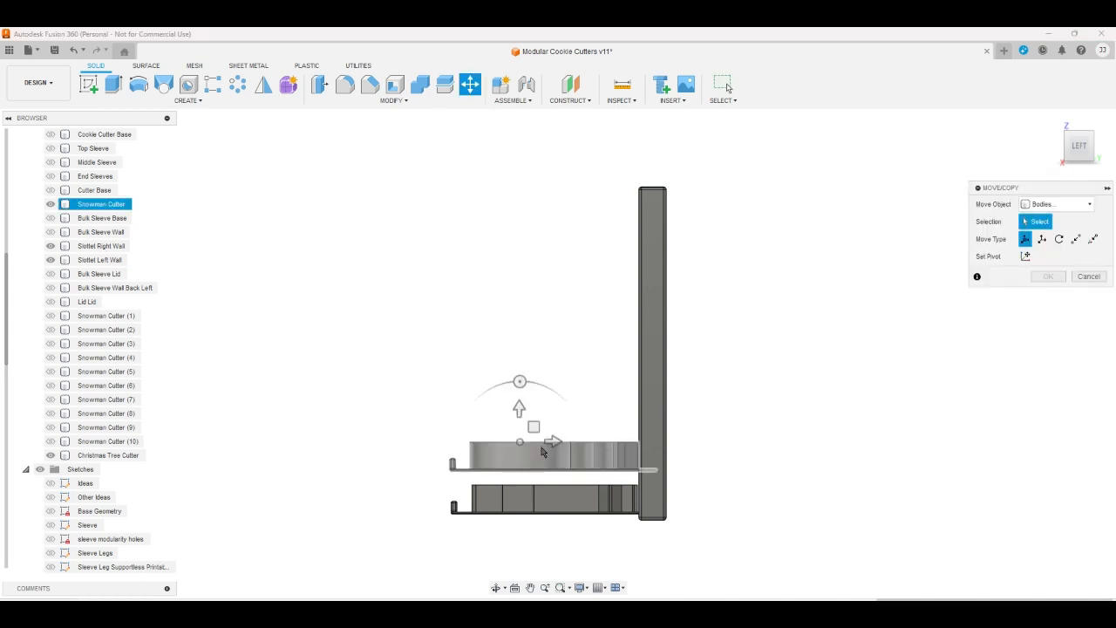
left_click_drag(518, 408, 514, 424)
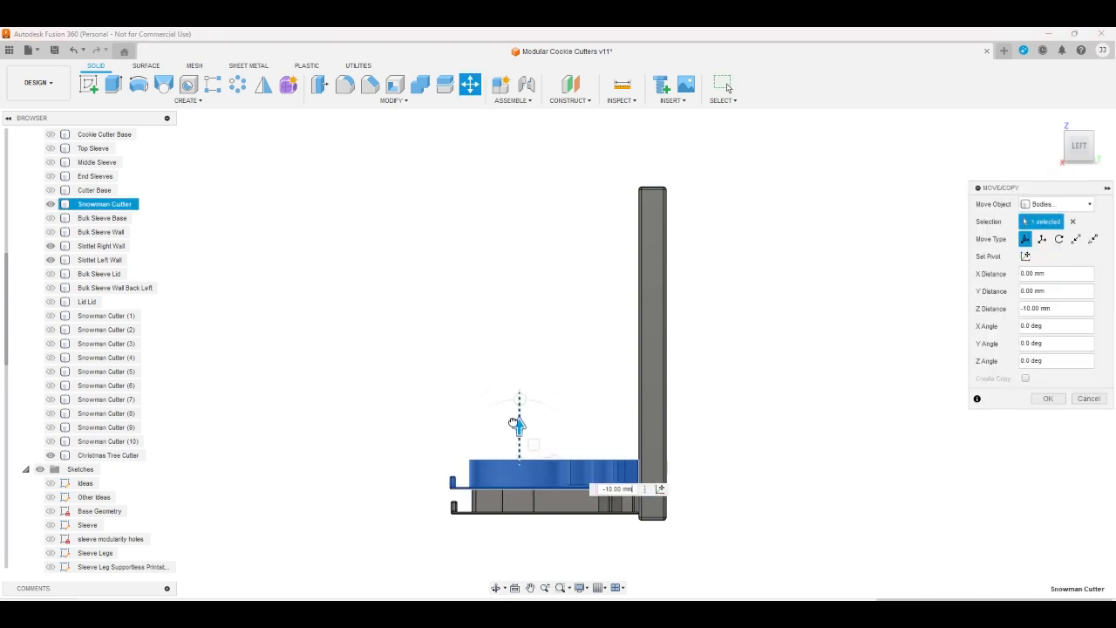
left_click(1048, 398)
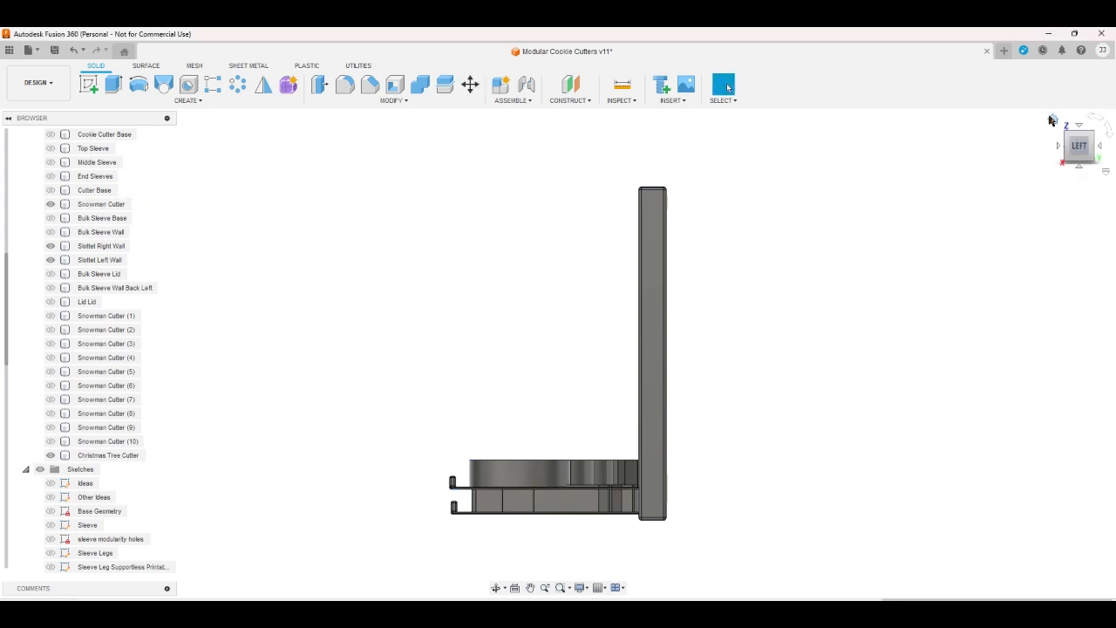
Raise the Snowman Cutter body slightly along Z to clear the tree cutter below it
left_click(1053, 121)
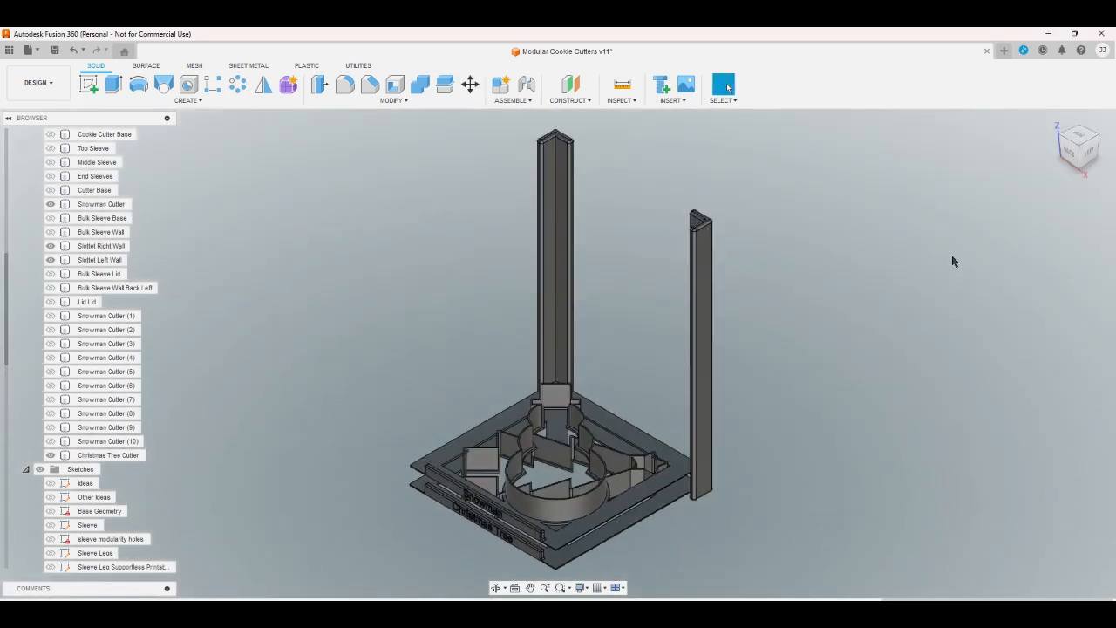
left_click(1087, 152)
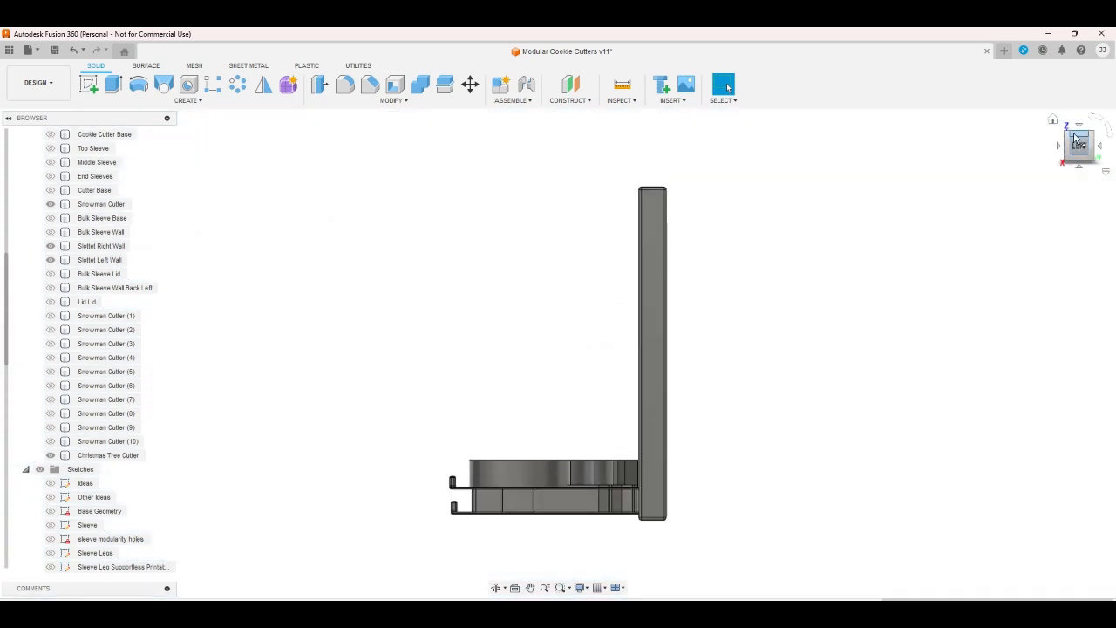
left_click(1069, 132)
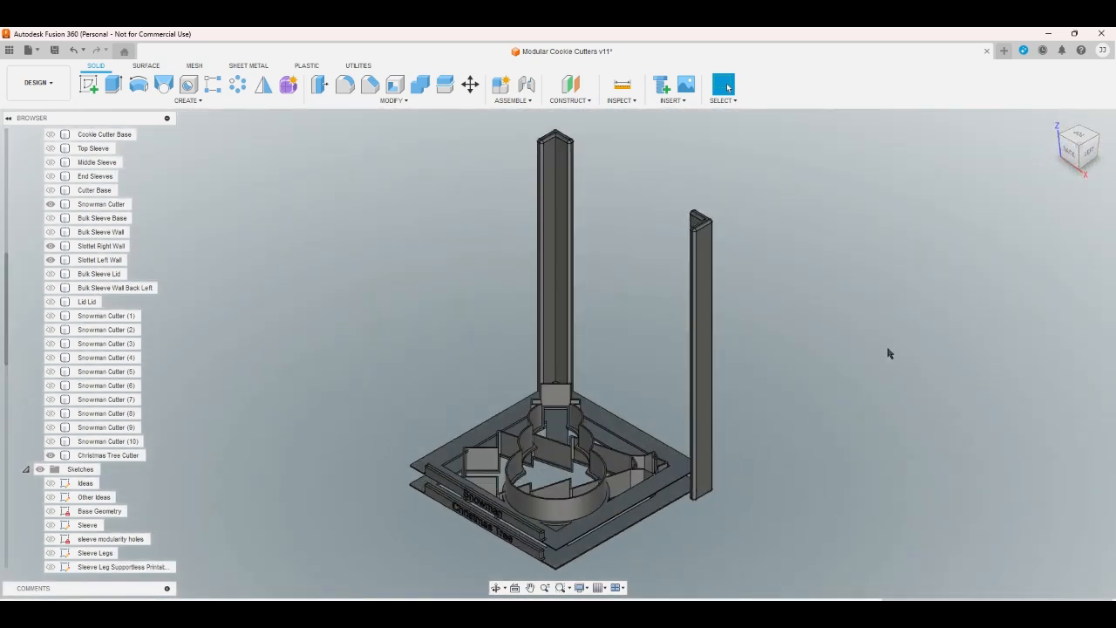
scroll(480, 486, "up", 5)
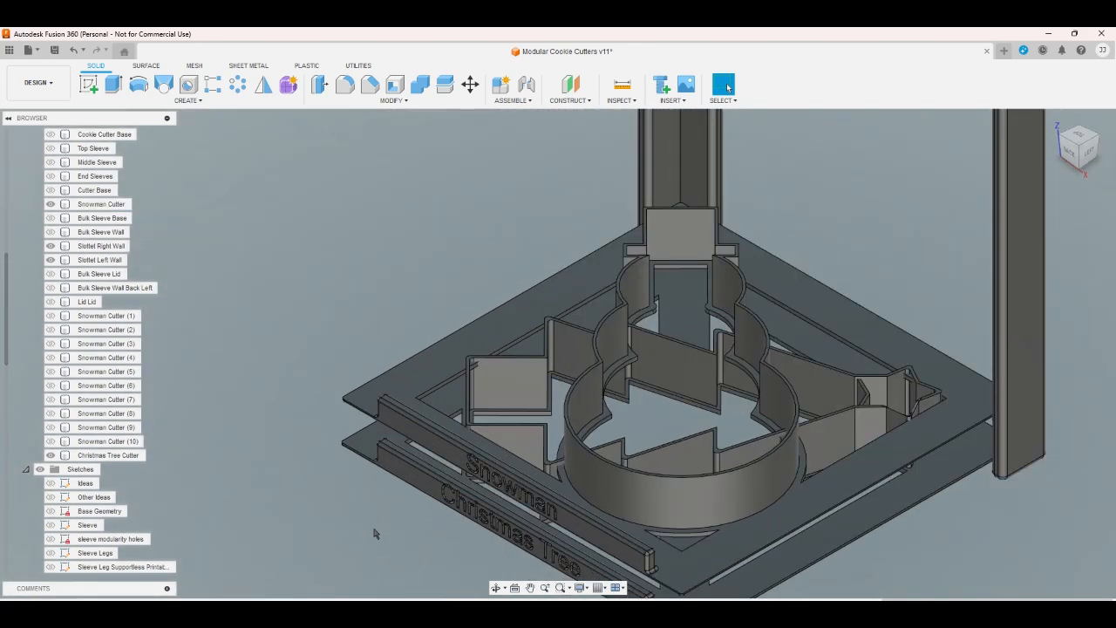
left_click(469, 84)
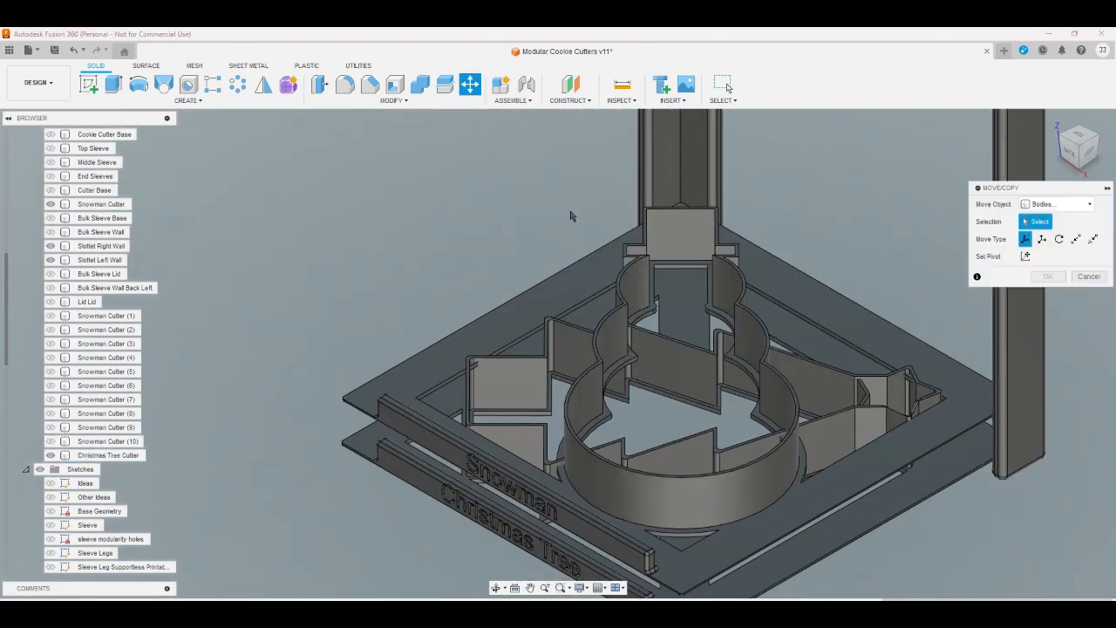
left_click(677, 222)
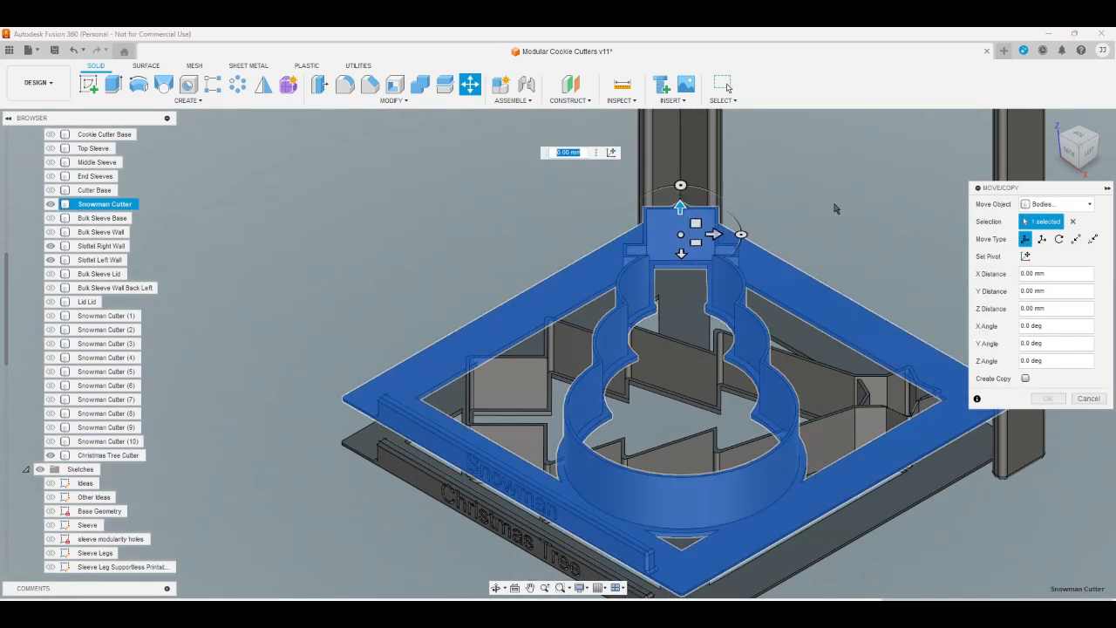
key("Escape")
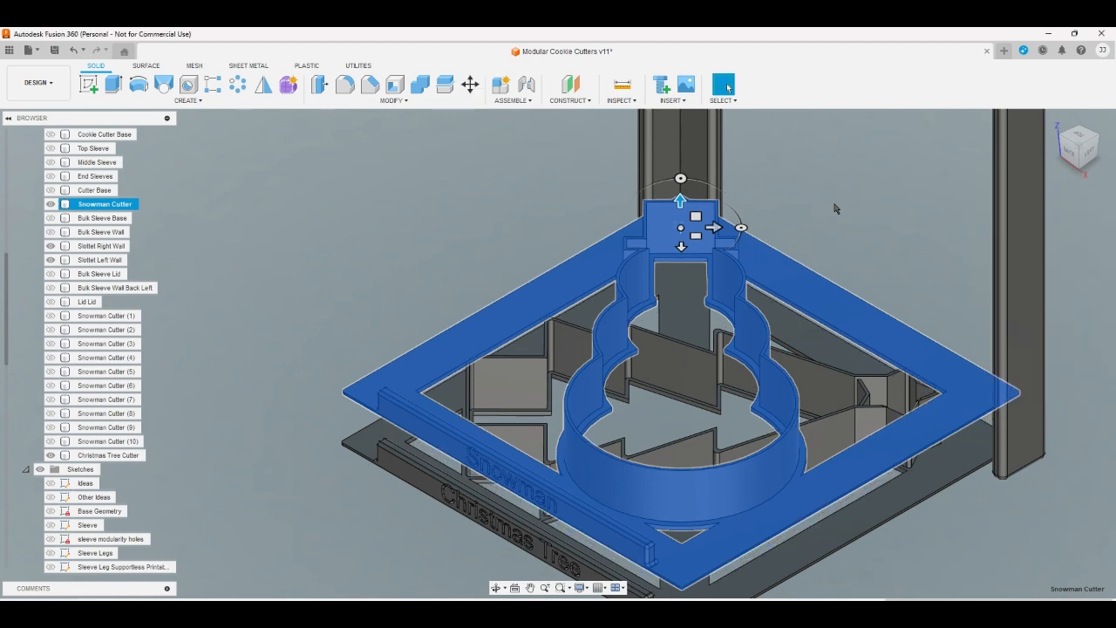
Examine how the stacked snowman and tree cutters fit together from the side, at an angle and from above
left_click(1086, 163)
scroll(594, 341, "down", 2)
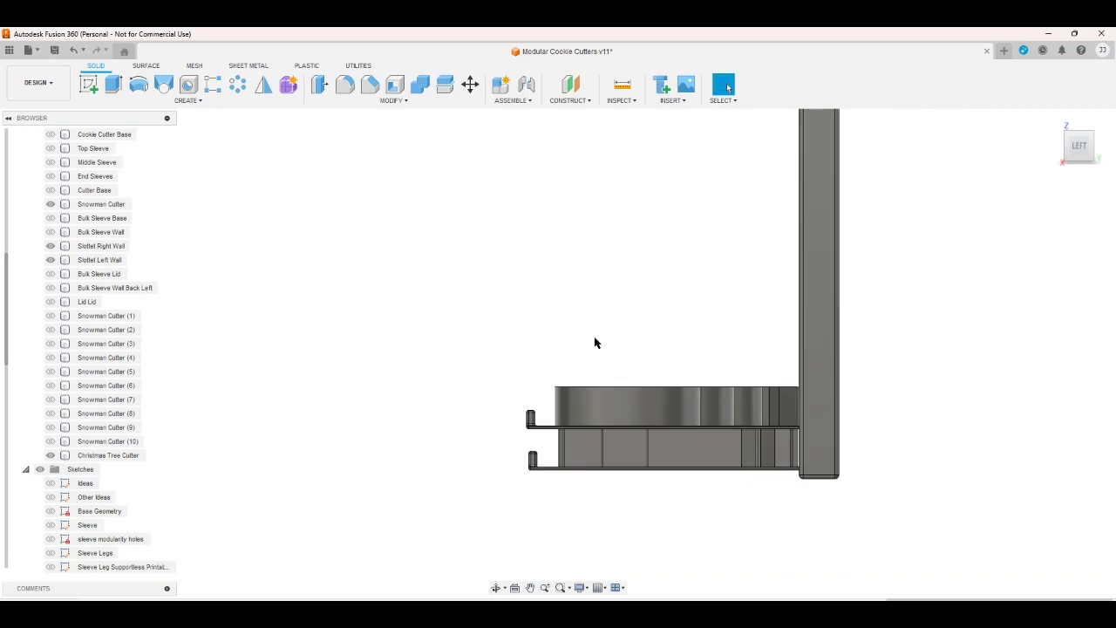
scroll(595, 342, "down", 2)
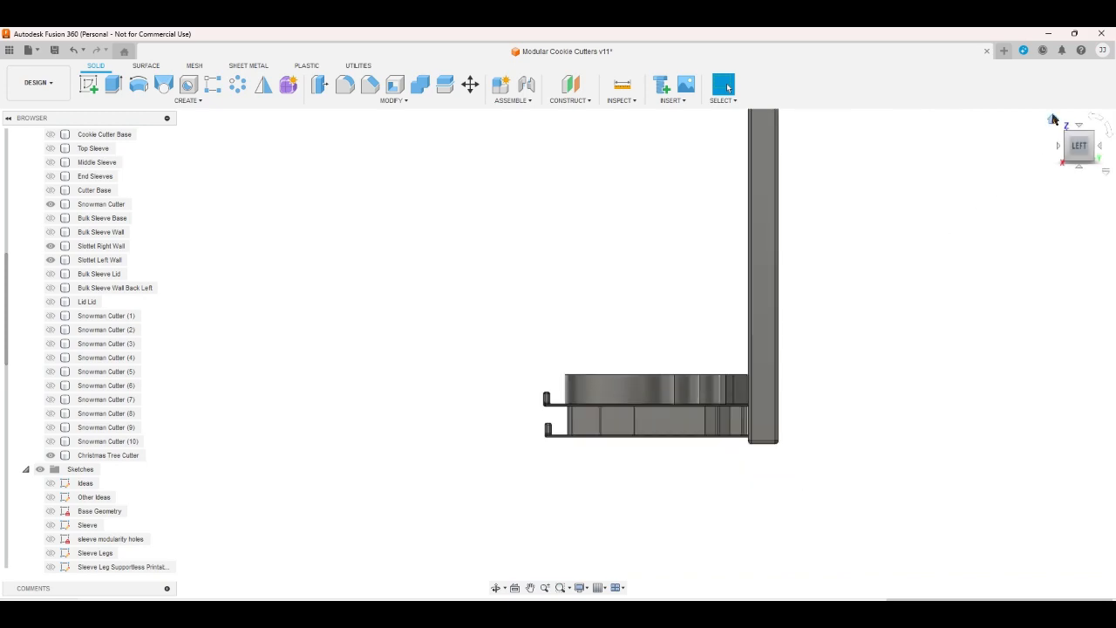
left_click(1052, 119)
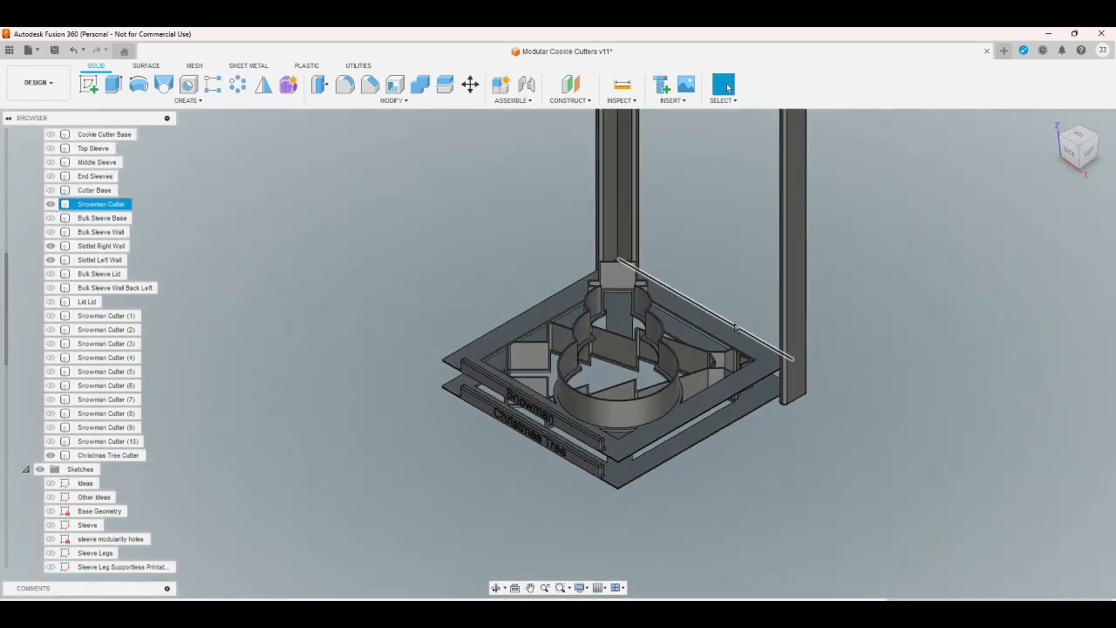
left_click(734, 327)
scroll(550, 365, "up", 5)
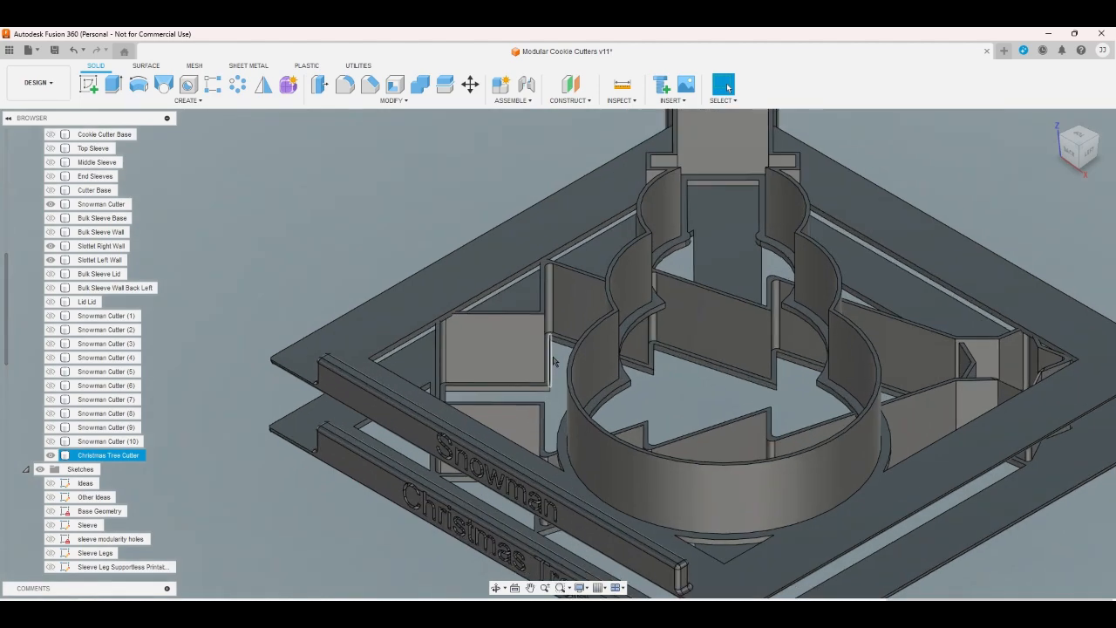
scroll(742, 314, "up", 4)
scroll(723, 304, "down", 2)
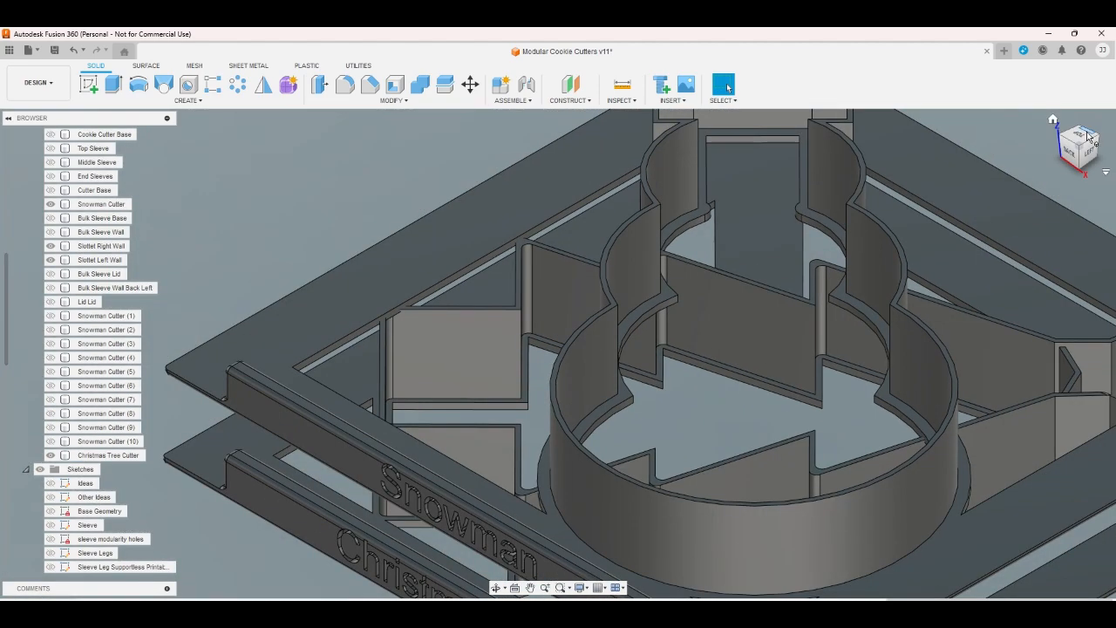
left_click(1087, 137)
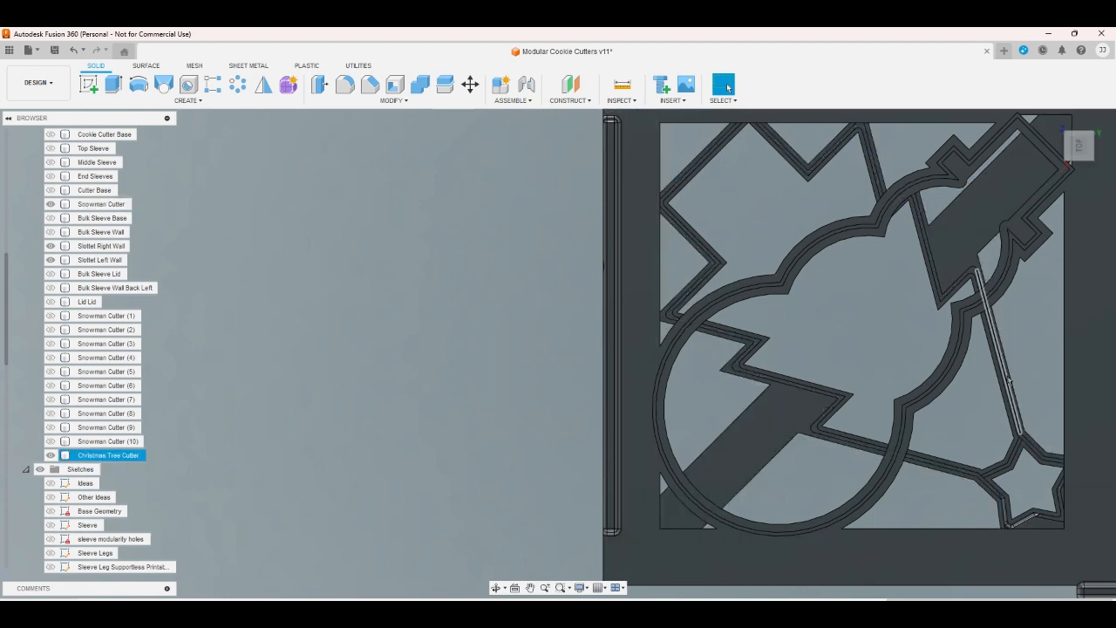
left_click(1054, 122)
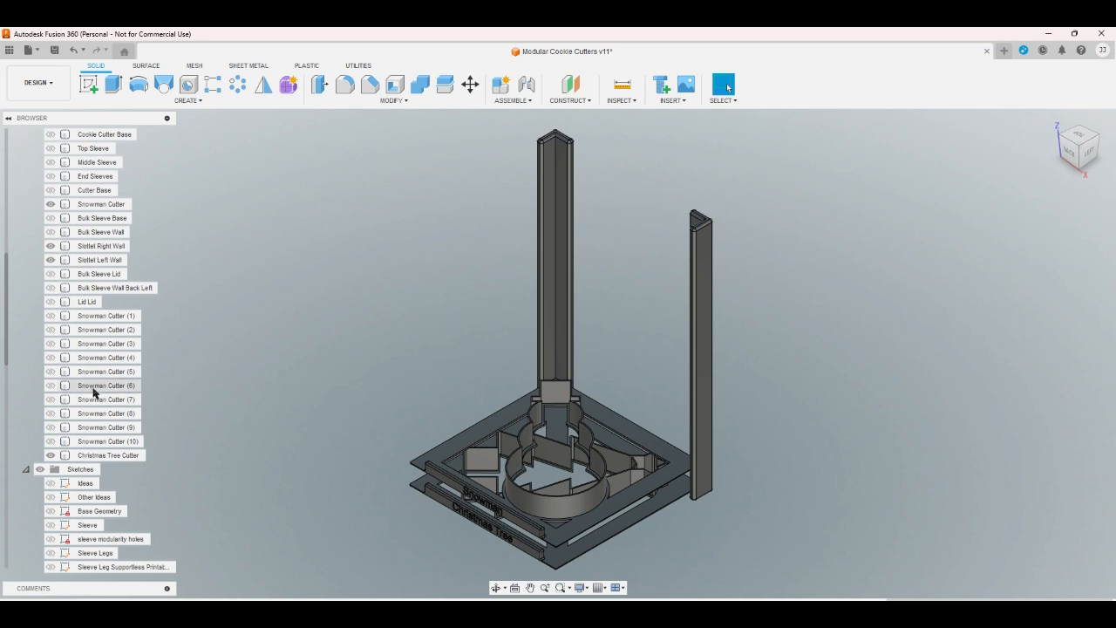
Hide the Snowman Cutter and set up a 3MF mesh export of the Christmas Tree Cutter body with medium refinement, previewing the mesh
left_click(54, 218)
left_click(51, 204)
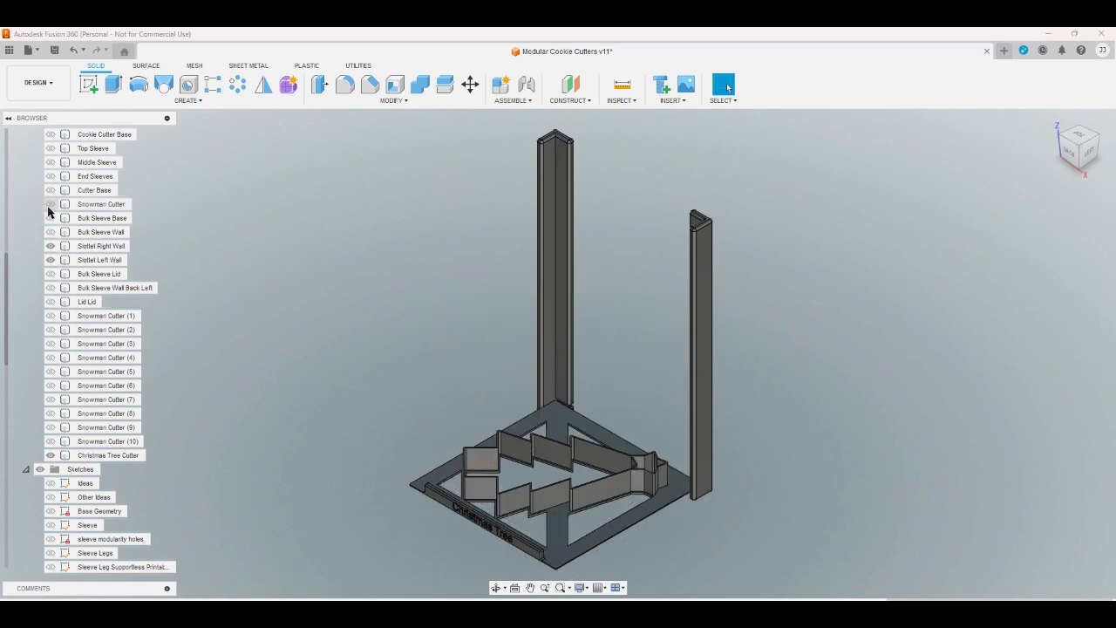
right_click(88, 455)
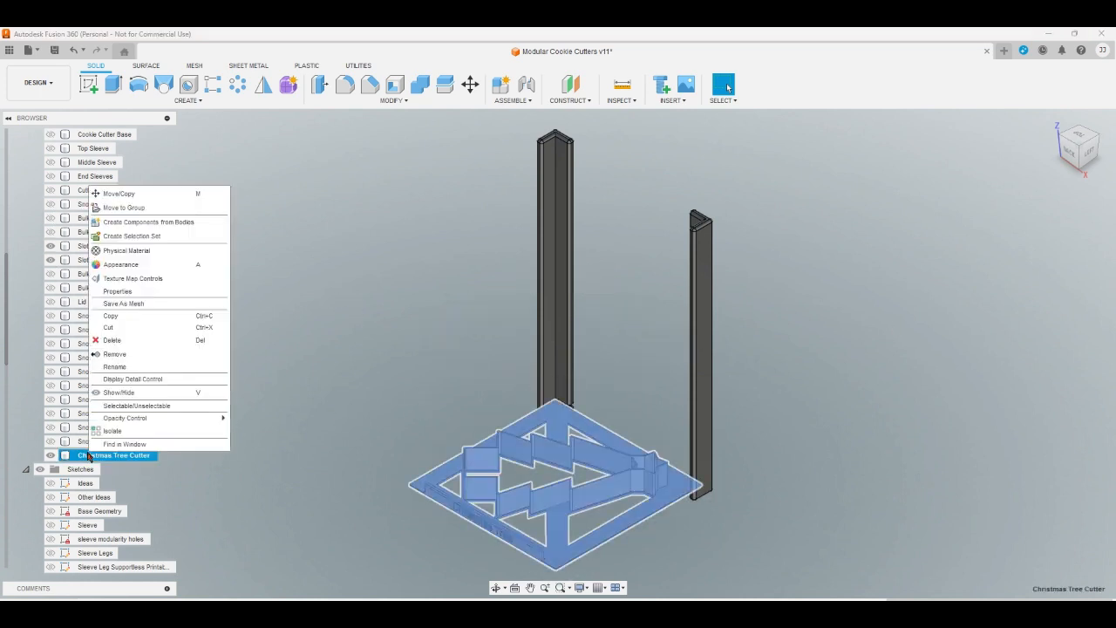
left_click(122, 303)
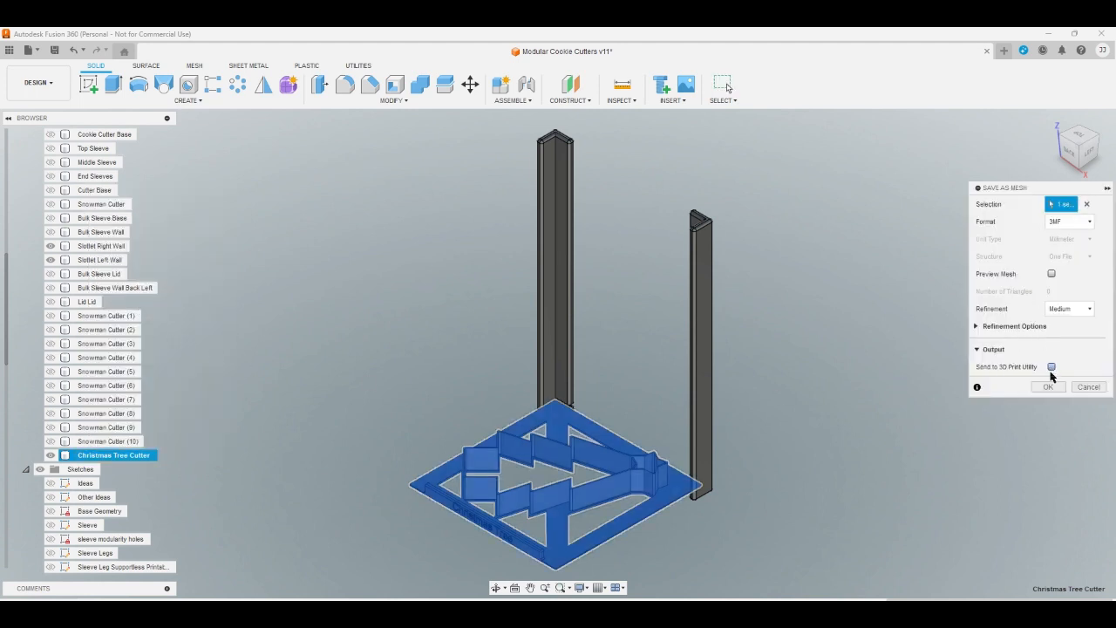
left_click(1052, 275)
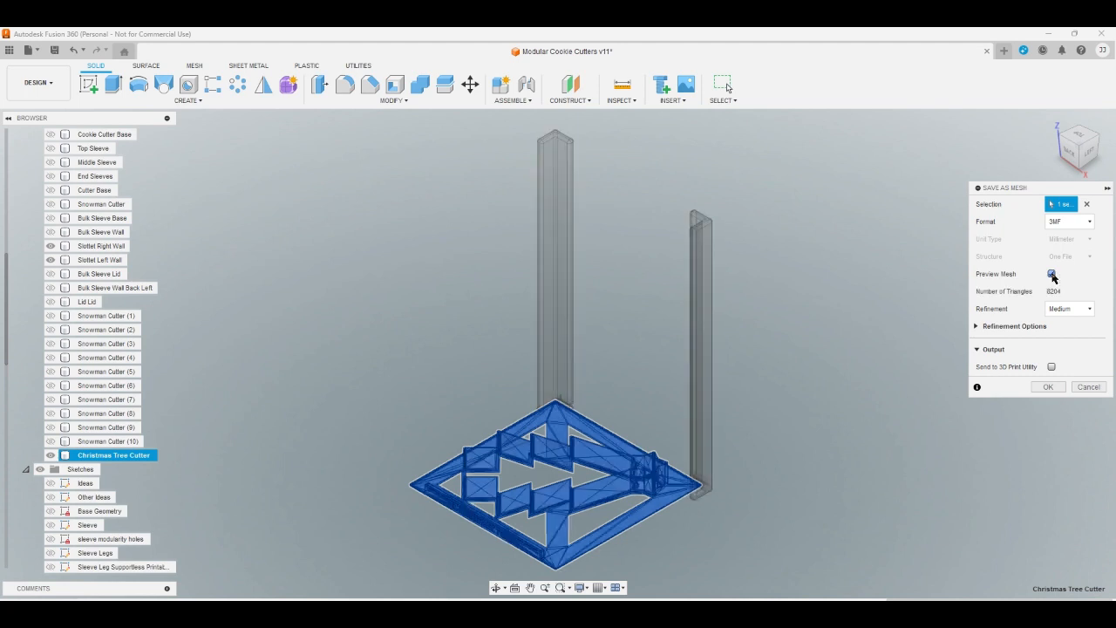
left_click(1048, 387)
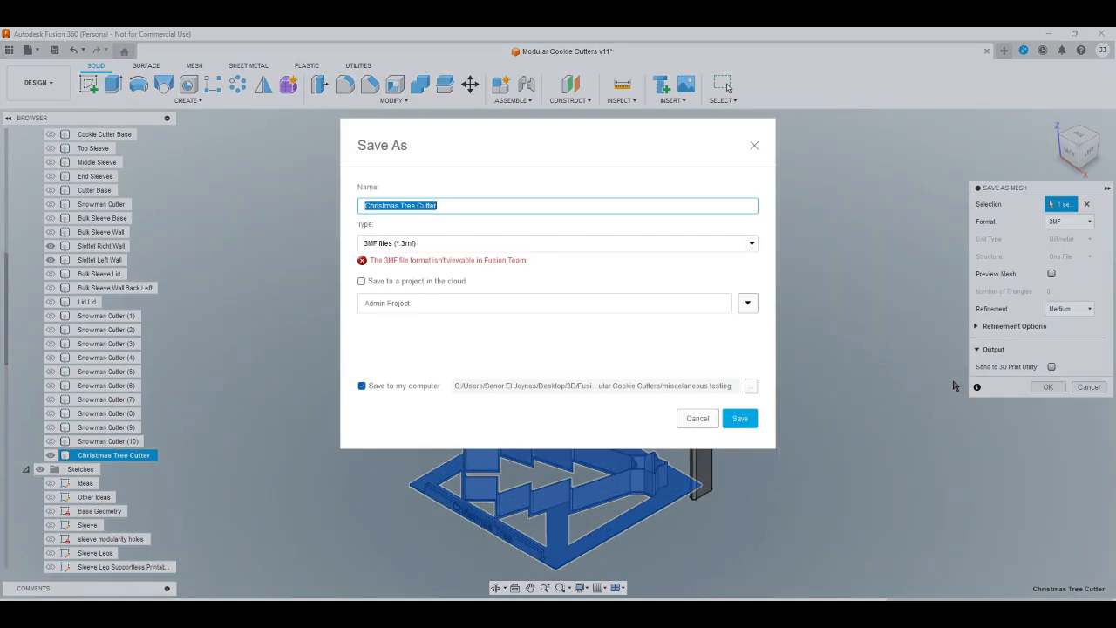
Save the mesh as Christmas Tree Cutter in the Cutters folder inside Miscelaneous > Modular Cookie Cutters on the computer
left_click(750, 385)
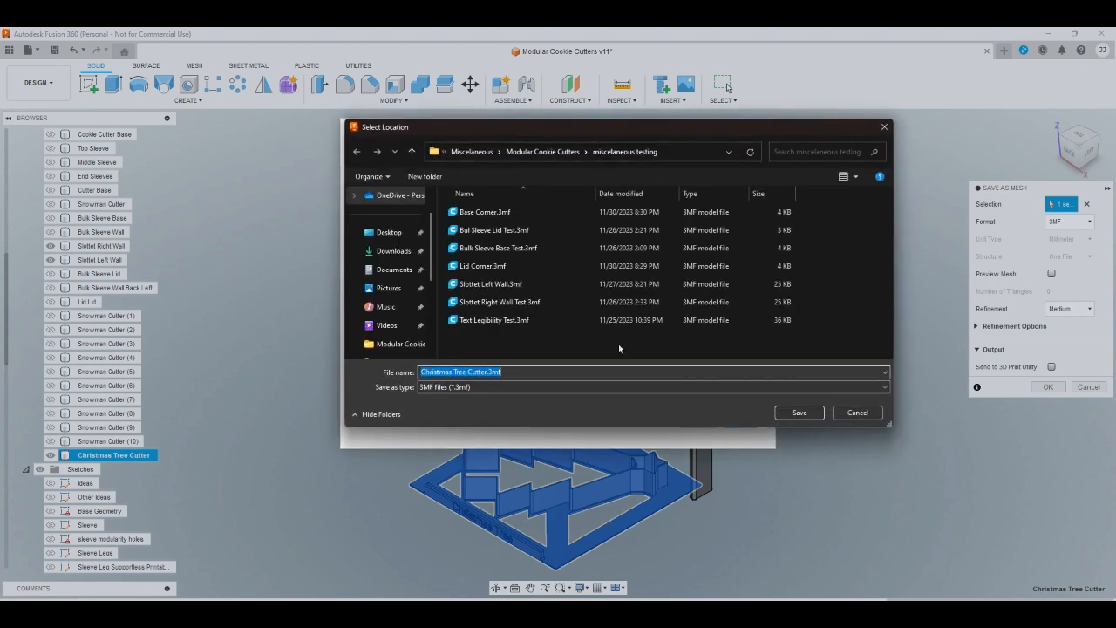
right_click(543, 343)
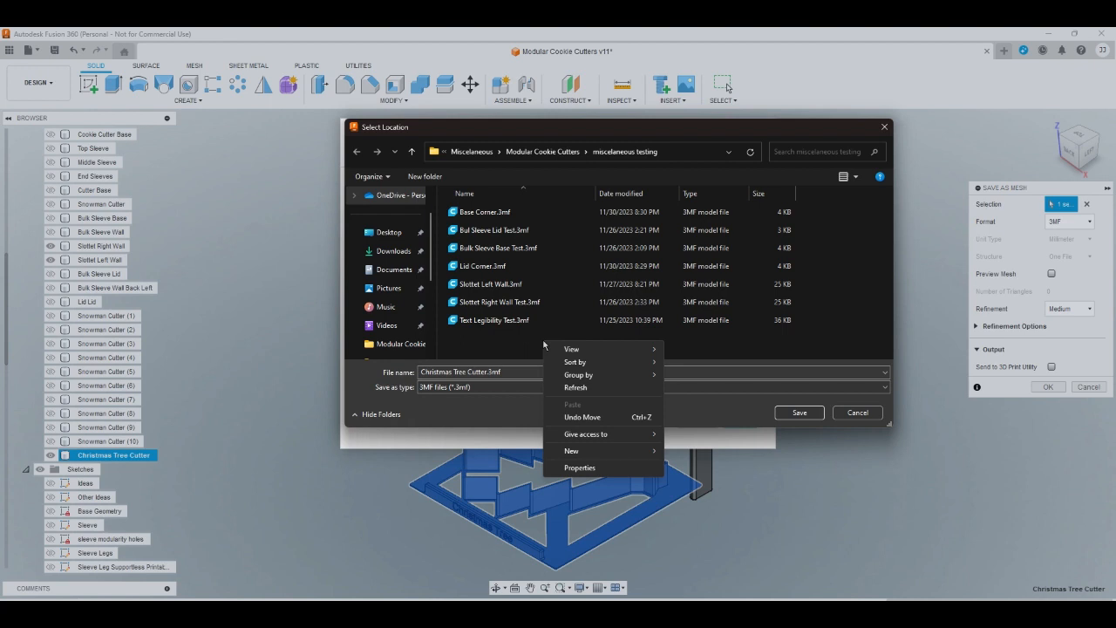
left_click(548, 131)
left_click(545, 152)
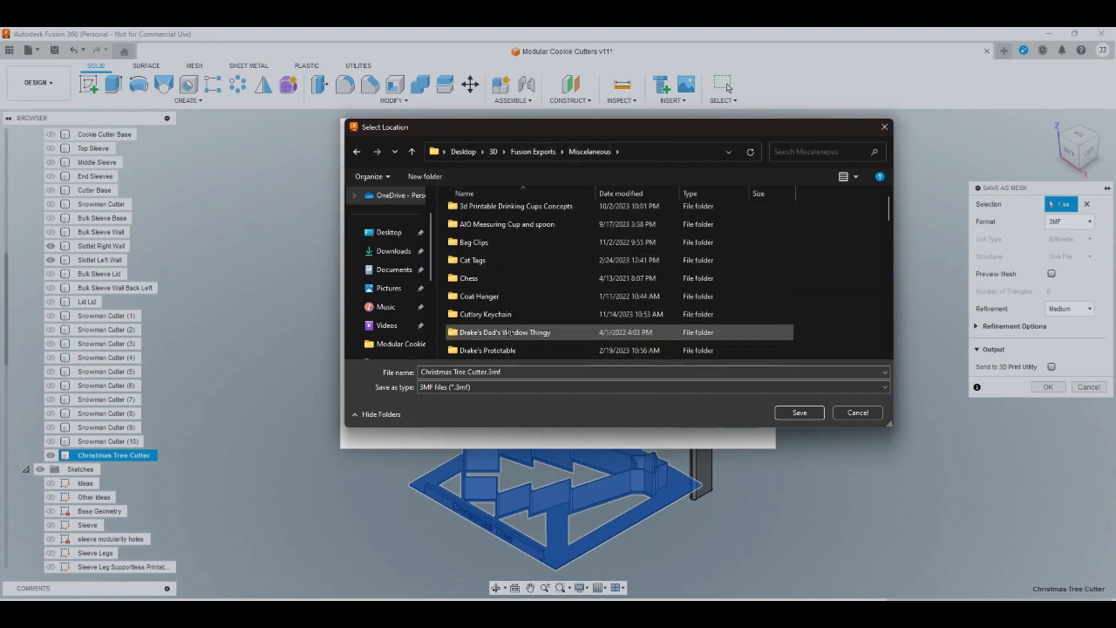
scroll(510, 328, "down", 1)
scroll(510, 327, "down", 3)
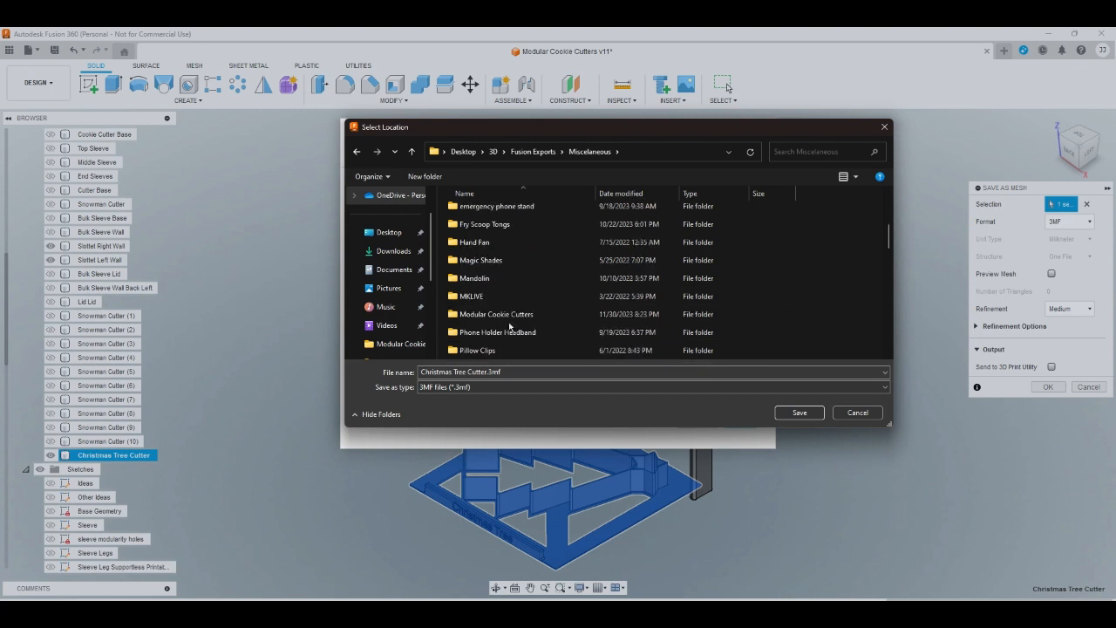
double_click(513, 316)
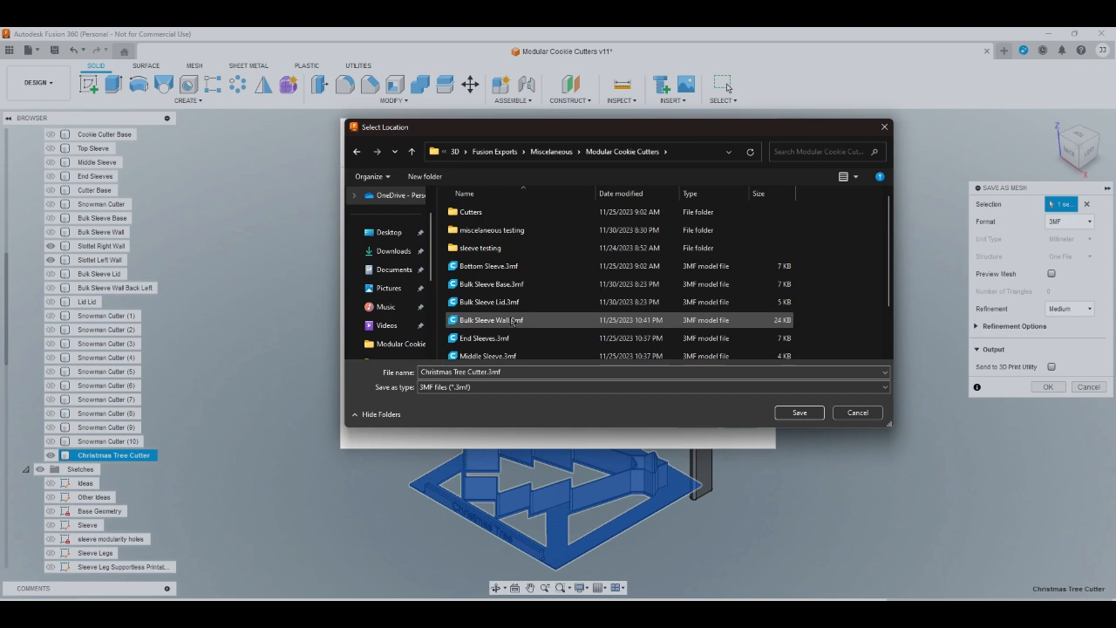
double_click(475, 213)
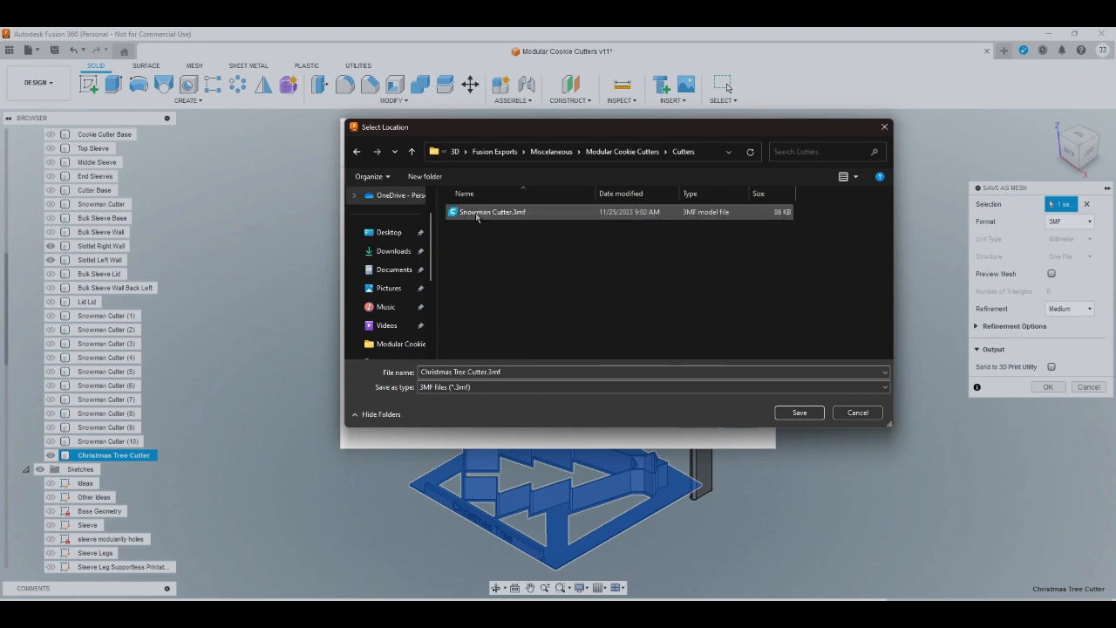
left_click(785, 415)
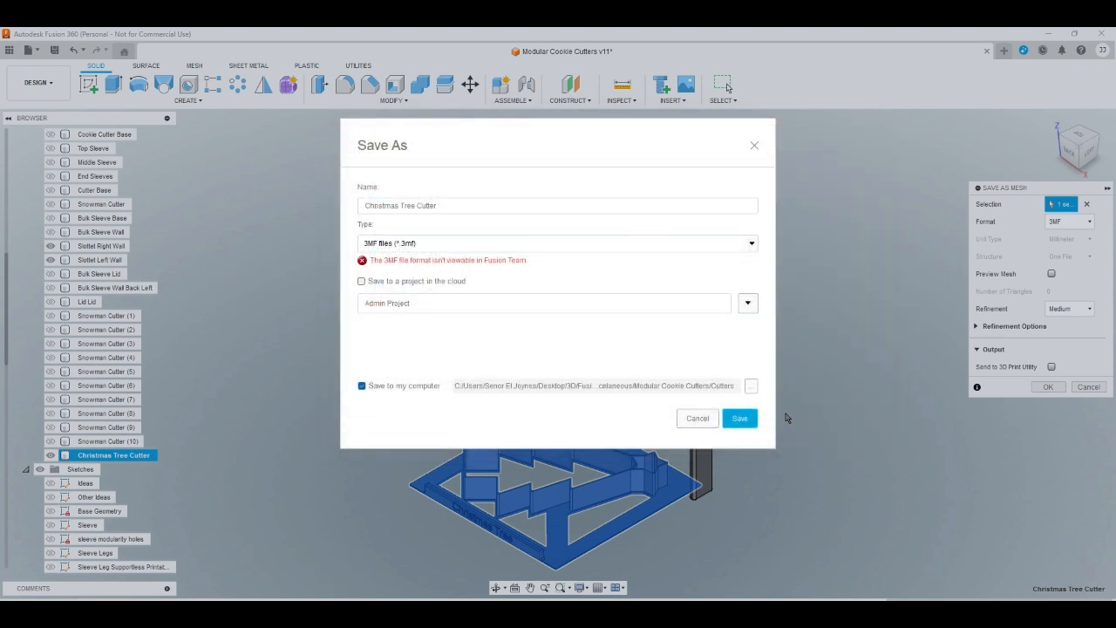
left_click(749, 420)
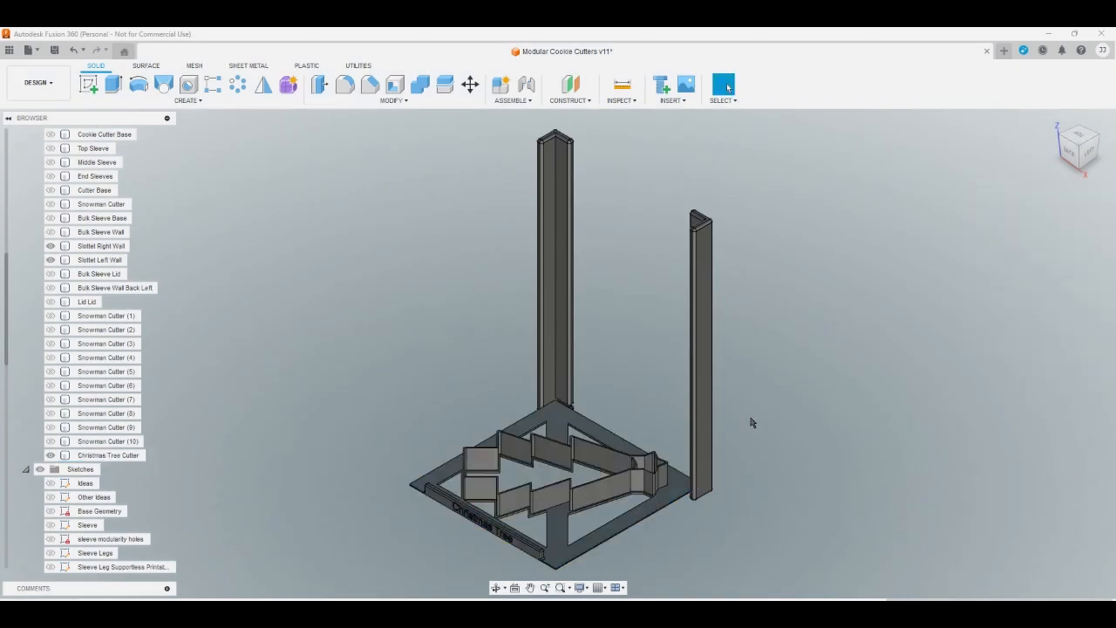
scroll(672, 515, "up", 3)
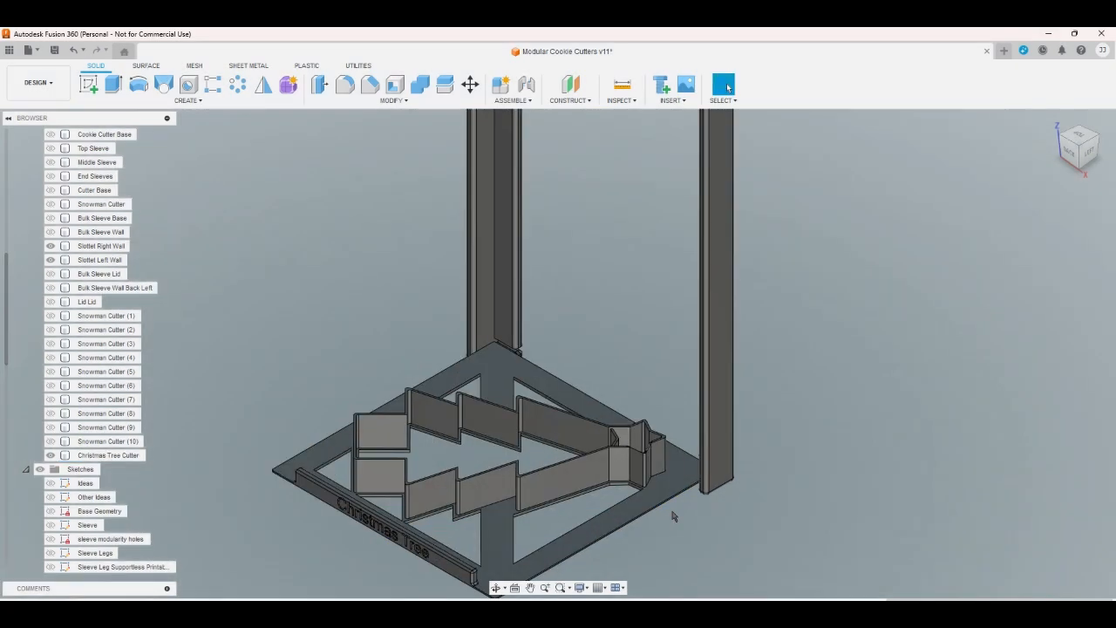
scroll(674, 510, "down", 3)
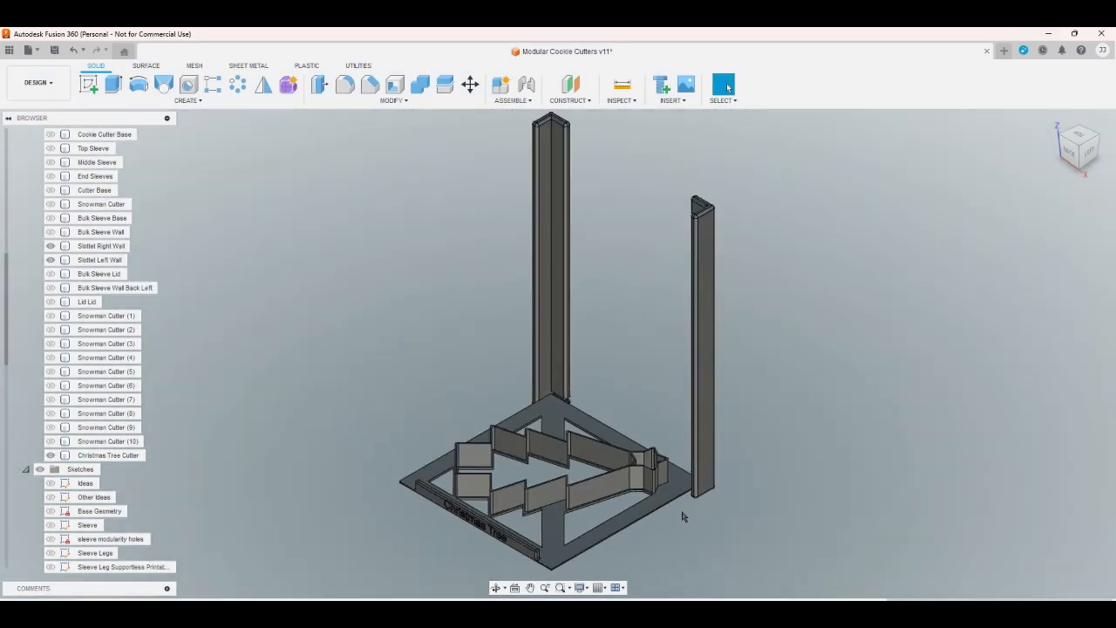
left_click(1090, 139)
left_click(1092, 137)
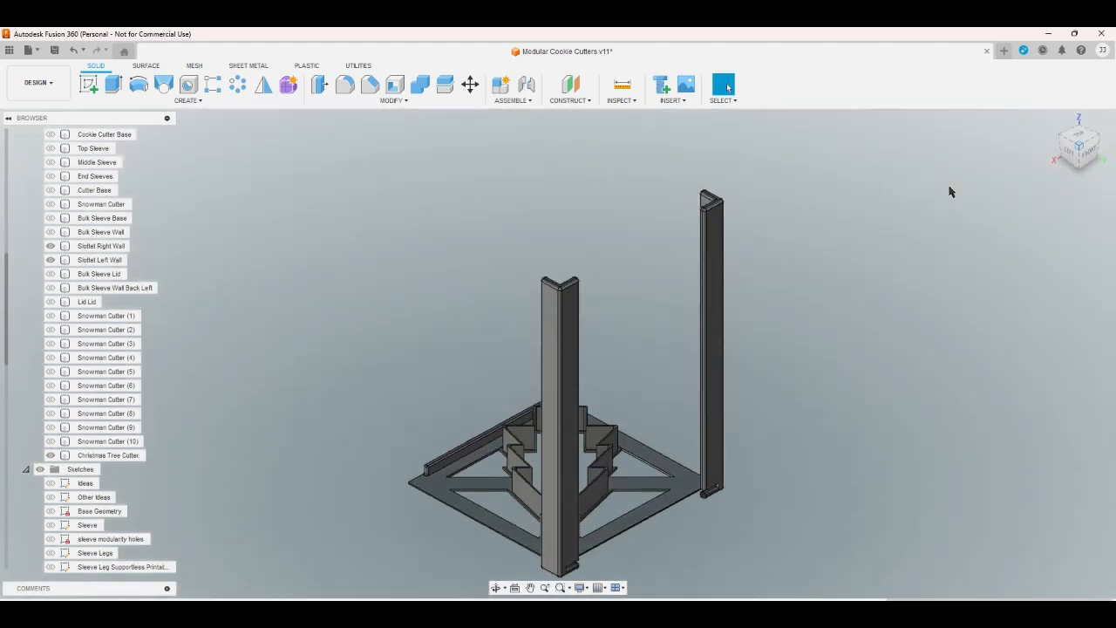
left_click(1094, 145)
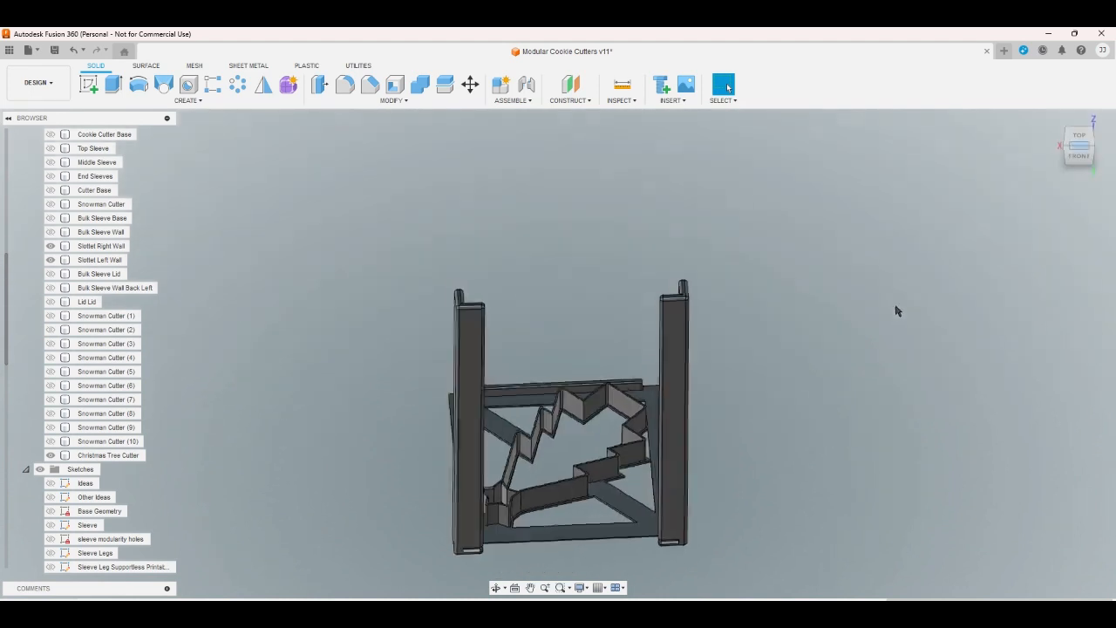